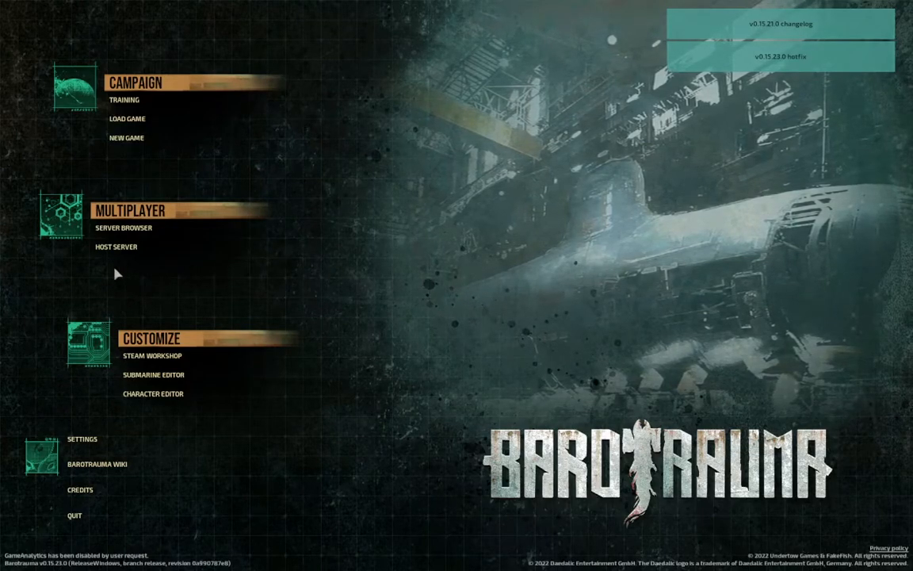
# Open the submarine editor, filter the parts by "shell" and place a long horizontal Shell A 0 Degrees wall
pyautogui.click(181, 373)
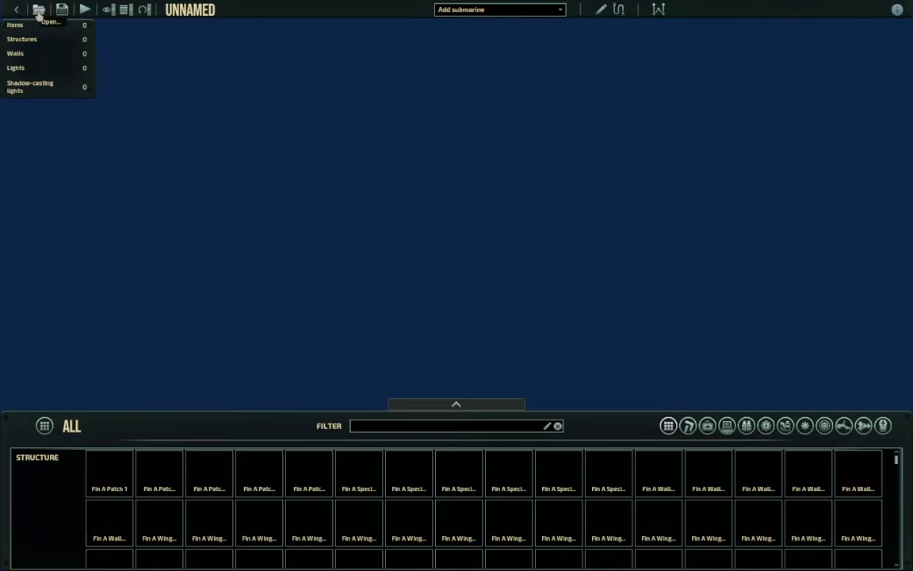
pyautogui.click(378, 426)
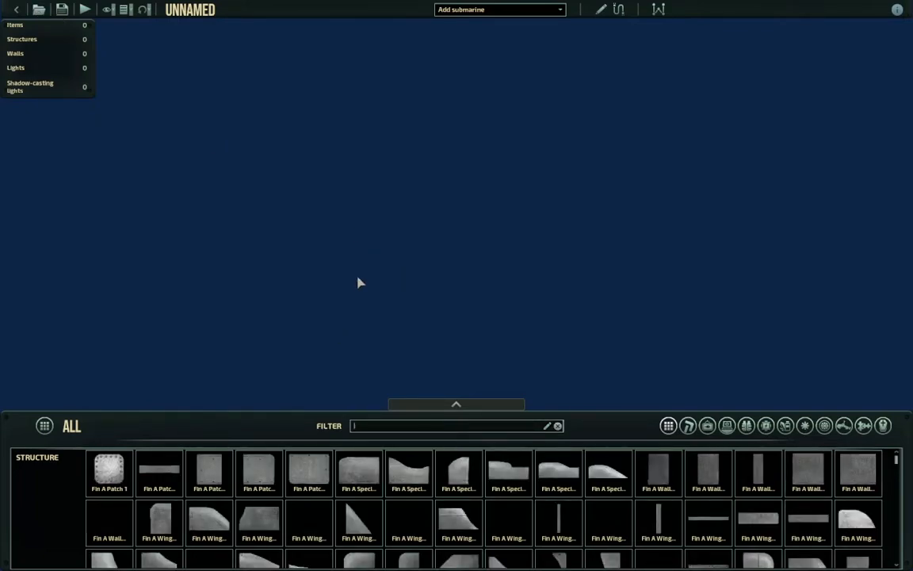
pyautogui.write('shell')
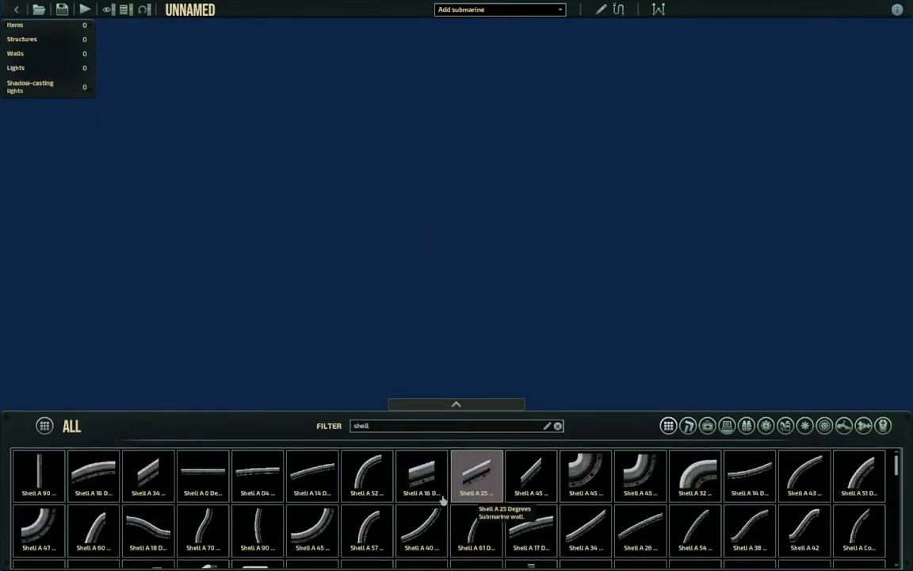
pyautogui.click(200, 474)
pyautogui.moveTo(363, 96); pyautogui.dragTo(728, 104)
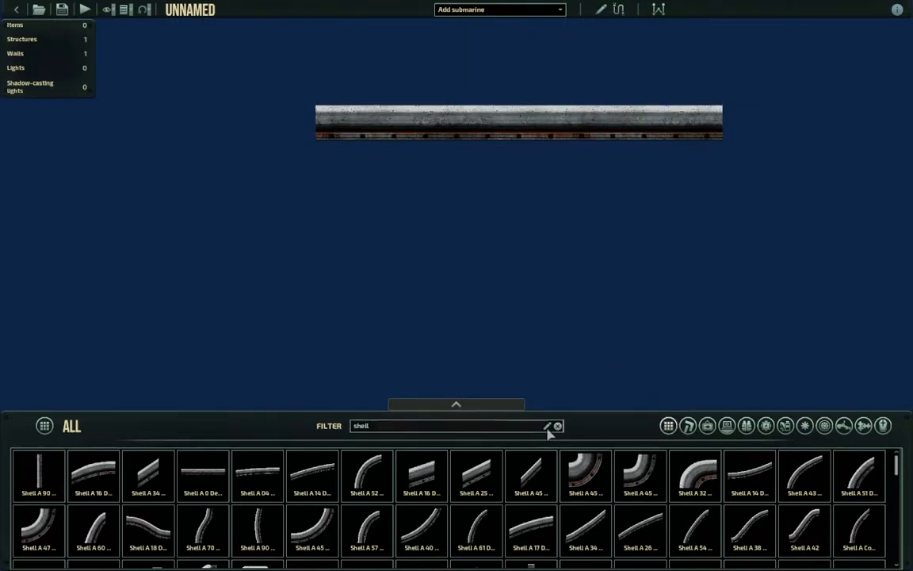
pyautogui.scroll(-1, 293, 299)
pyautogui.scroll(-4, 293, 293)
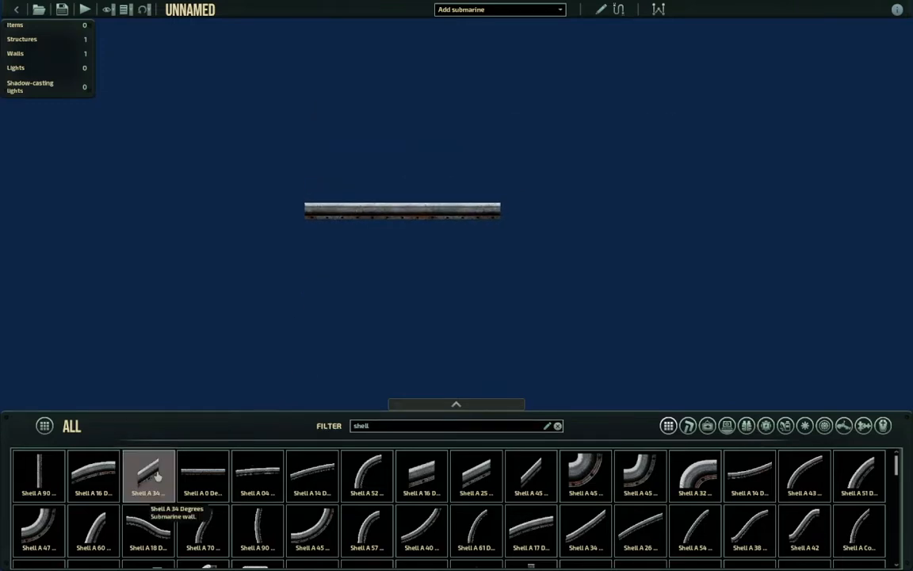
pyautogui.moveTo(183, 343); pyautogui.dragTo(232, 259, button='middle')
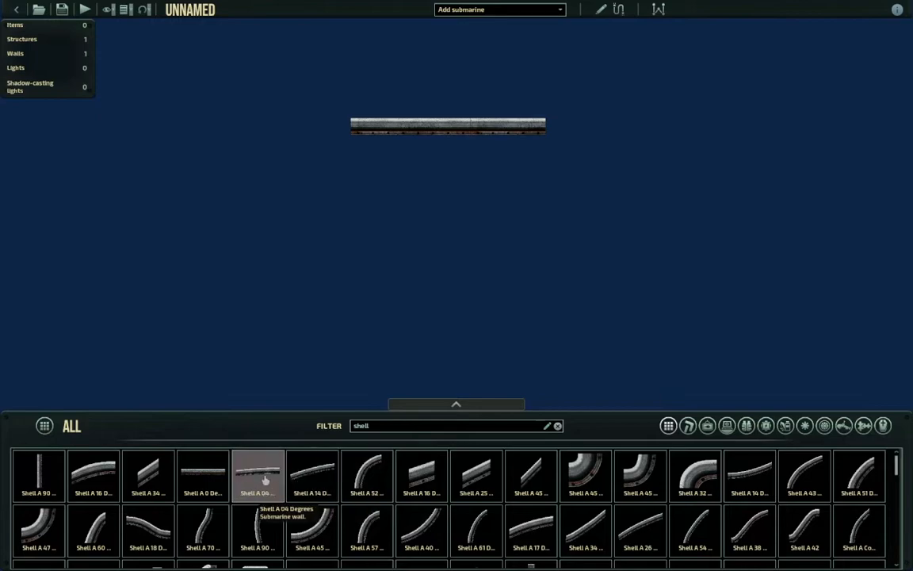
pyautogui.click(156, 474)
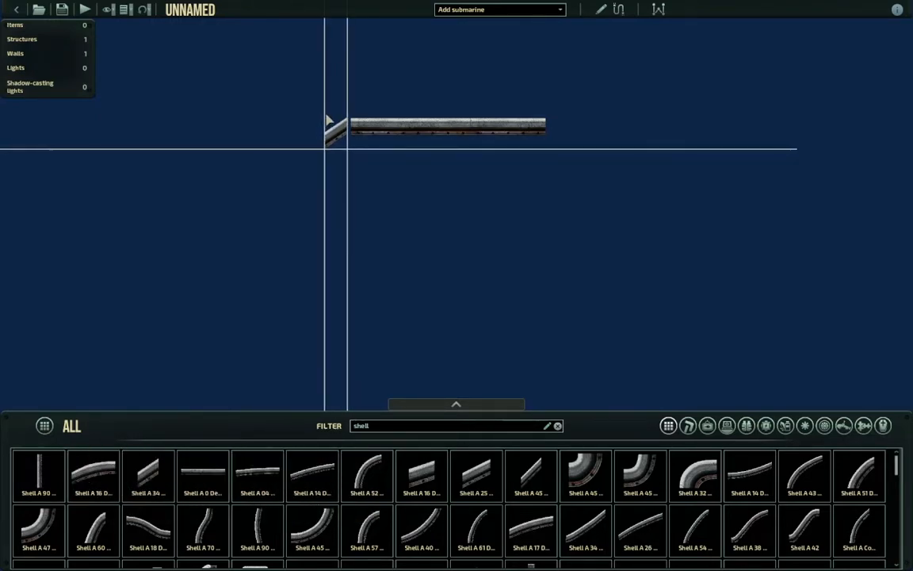
pyautogui.rightClick(333, 136)
# Add a vertically mirrored copy of the Shell A 0 Degrees wall and position it parallel beneath the original
pyautogui.scroll(2, 334, 141)
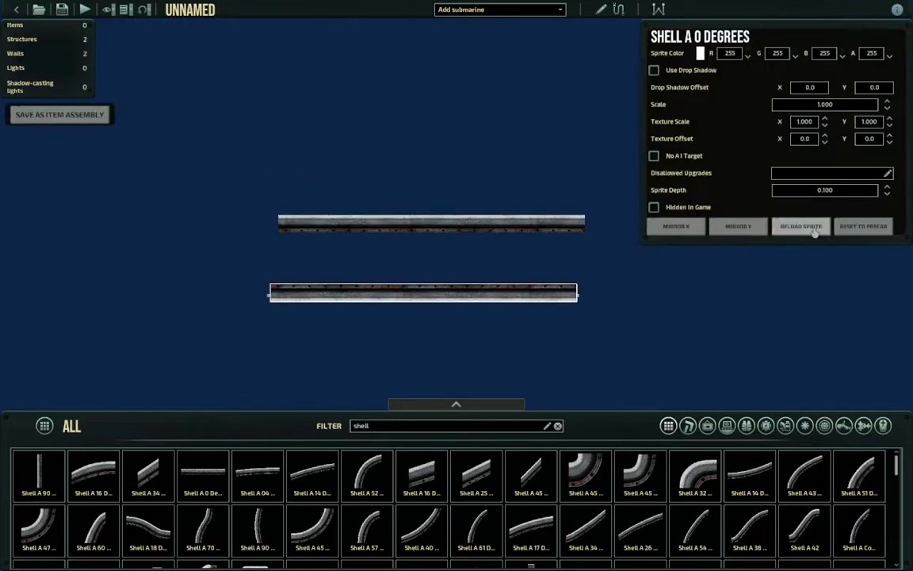
pyautogui.click(725, 230)
pyautogui.click(690, 231)
pyautogui.click(711, 233)
pyautogui.click(474, 229)
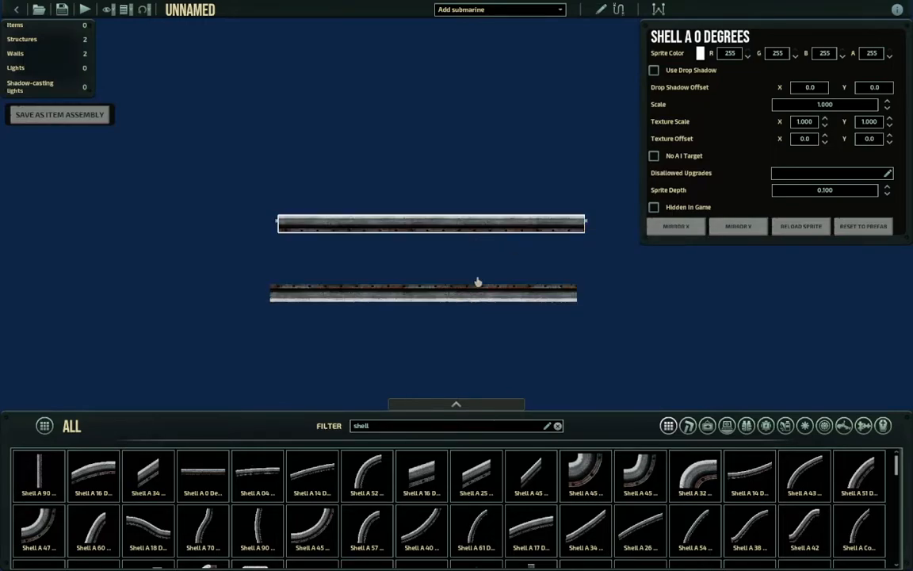
pyautogui.click(478, 270)
pyautogui.moveTo(480, 300); pyautogui.dragTo(465, 299)
# Filter the parts by "door" and place a door upright against the underside of the upper shell wall
pyautogui.click(388, 429)
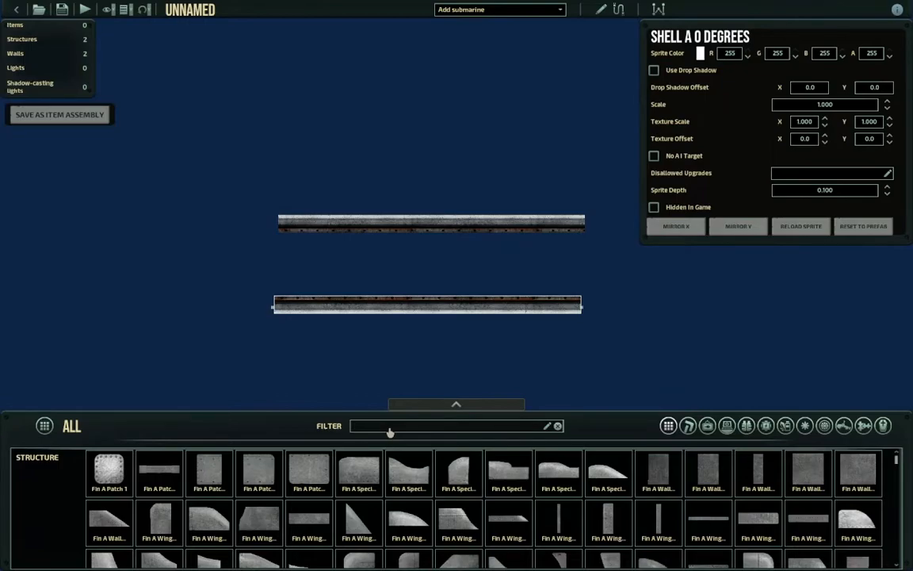
pyautogui.write('door')
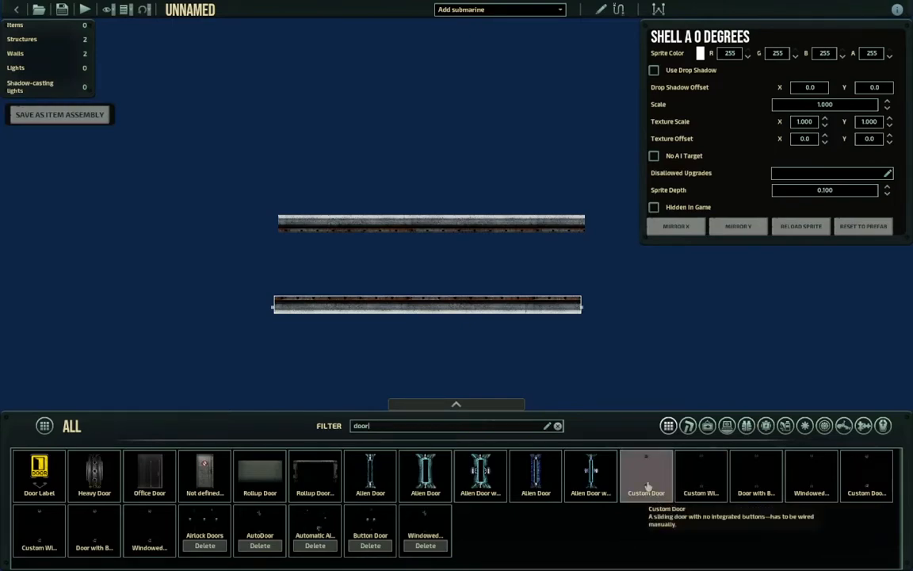
pyautogui.click(537, 289)
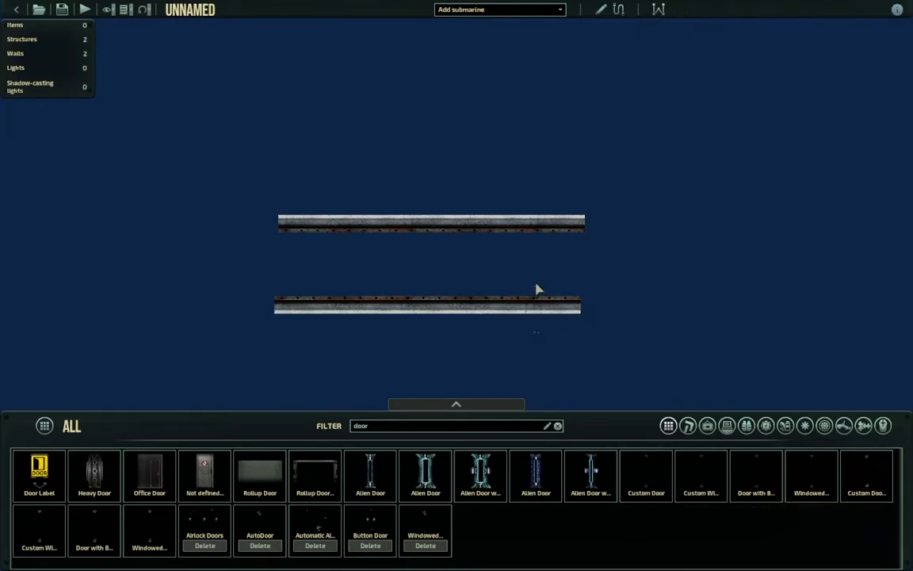
pyautogui.click(486, 240)
pyautogui.scroll(5, 513, 253)
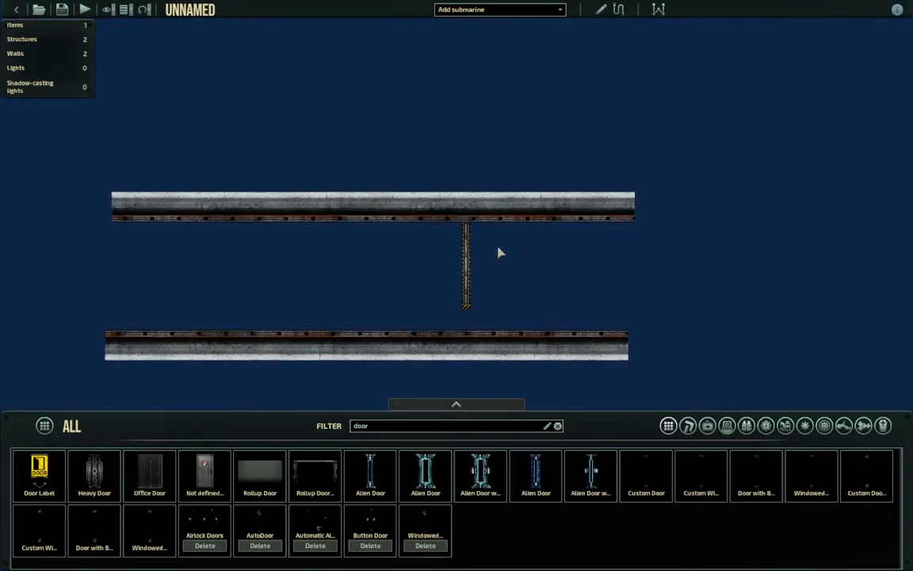
# Move the lower shell wall up to meet the bottom of the door, lined up with the upper wall
pyautogui.moveTo(493, 340); pyautogui.dragTo(500, 313)
pyautogui.scroll(-3, 499, 301)
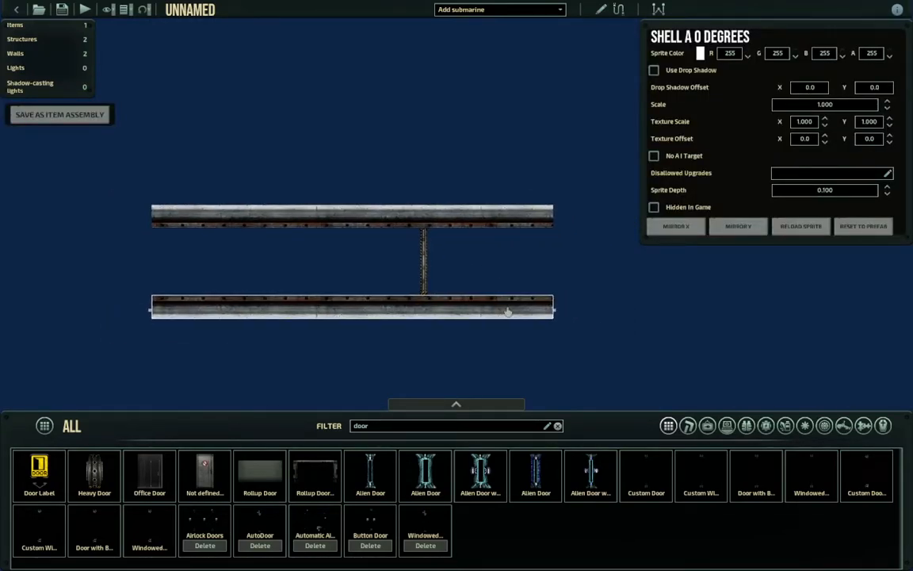
pyautogui.scroll(2, 342, 259)
pyautogui.scroll(-4, 379, 261)
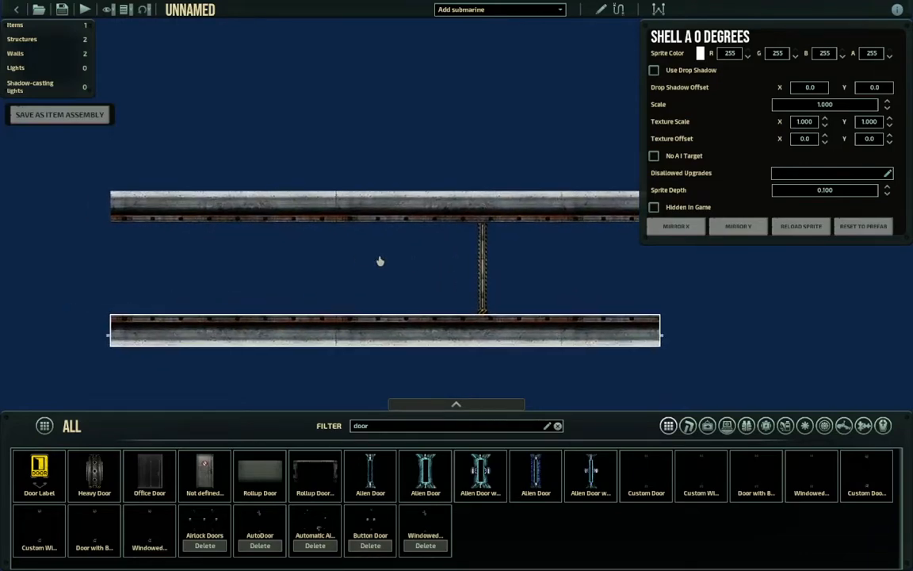
pyautogui.scroll(2, 475, 296)
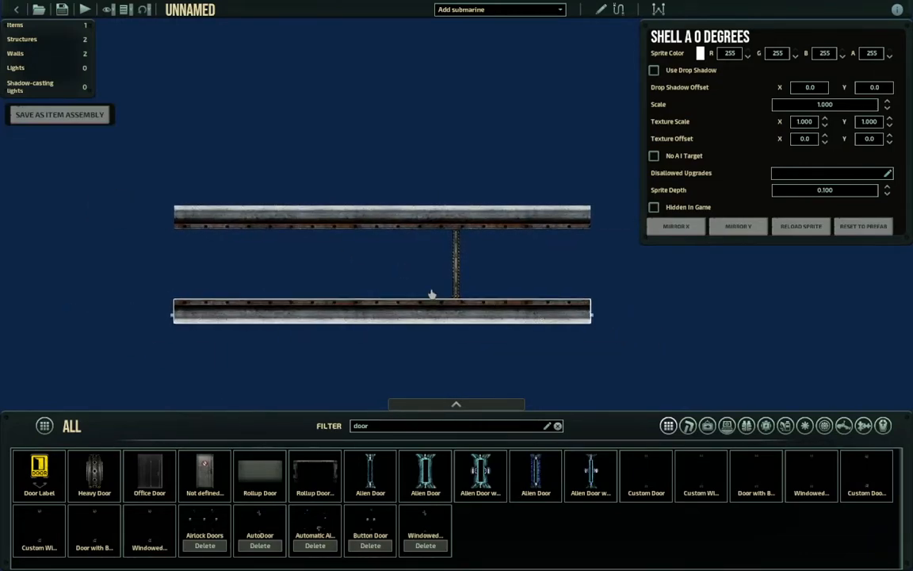
# Lengthen both shell walls to the left and extend the lower wall's right end beyond the upper wall
pyautogui.moveTo(683, 327); pyautogui.dragTo(639, 353, button='middle')
pyautogui.scroll(-1, 461, 289)
pyautogui.moveTo(452, 295); pyautogui.dragTo(510, 259, button='middle')
pyautogui.moveTo(410, 293); pyautogui.dragTo(462, 327, button='middle')
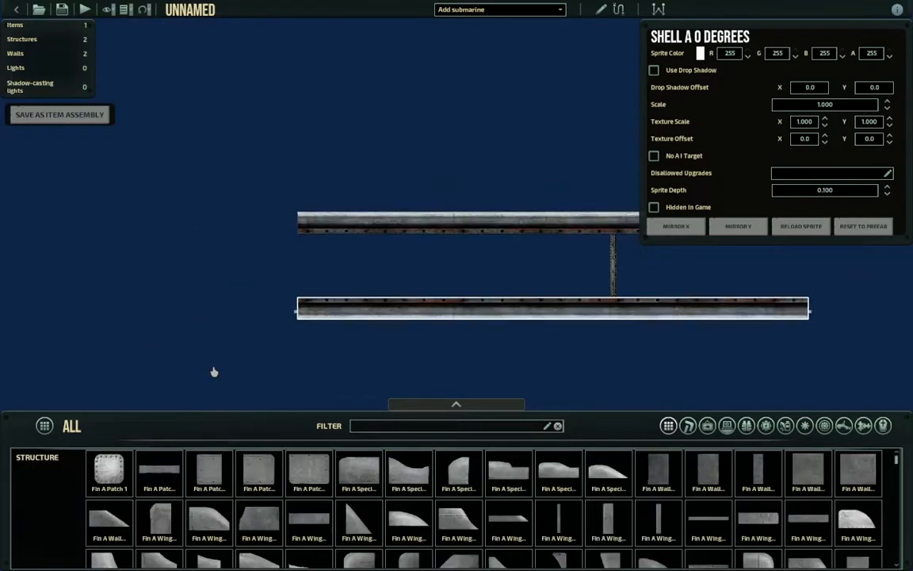
pyautogui.scroll(-1, 444, 390)
pyautogui.moveTo(501, 396); pyautogui.dragTo(388, 375, button='middle')
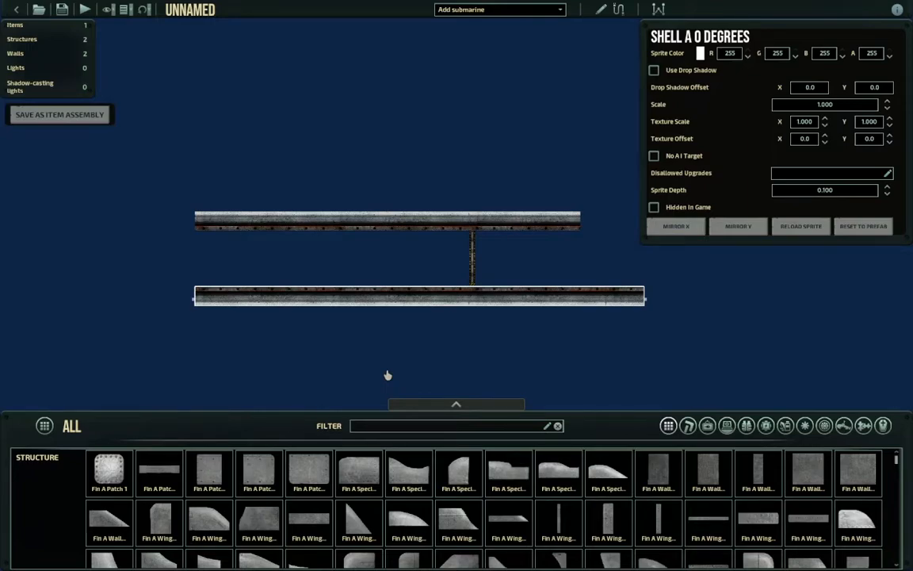
# Filter the parts by "tail" and place Tail Fin Old A as a cap over the left ends of both walls
pyautogui.write('til')
pyautogui.write('l')
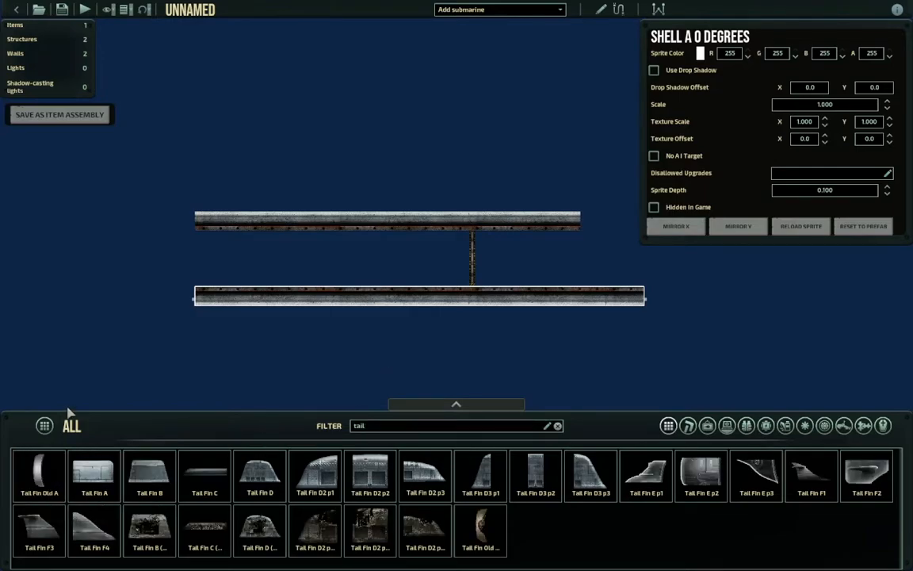
pyautogui.click(40, 474)
pyautogui.click(171, 216)
pyautogui.scroll(5, 218, 240)
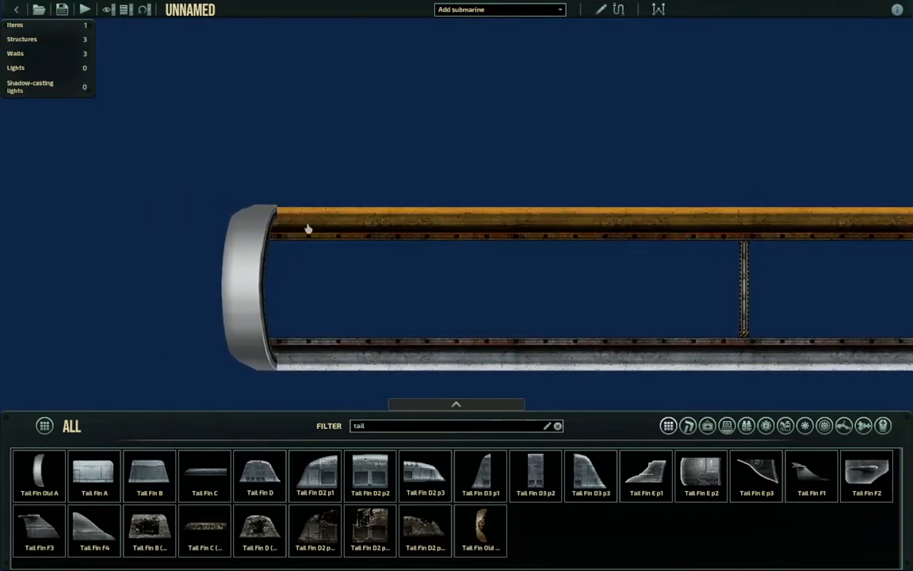
# Set the scale of the Tail Fin Old A to 0.49
pyautogui.click(256, 244)
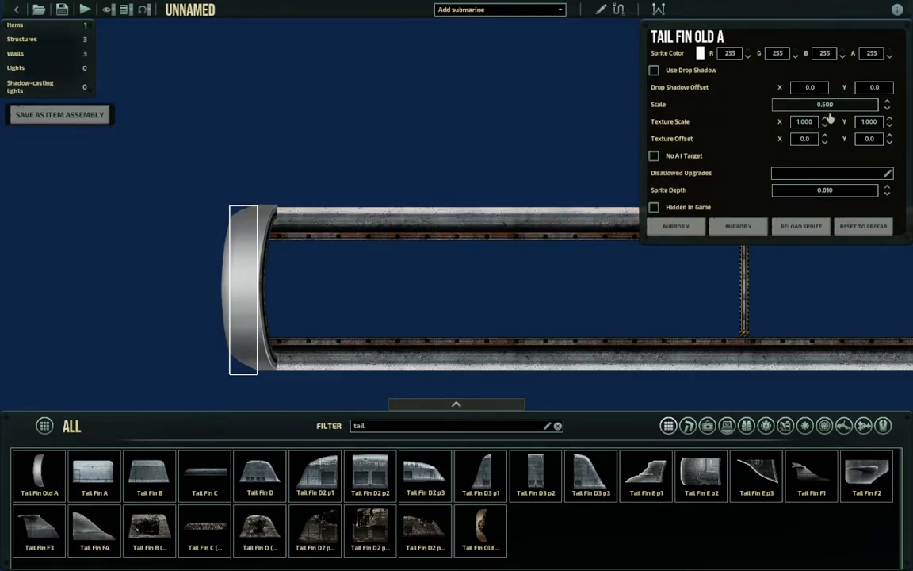
pyautogui.press('BackSpace')
pyautogui.write('4')
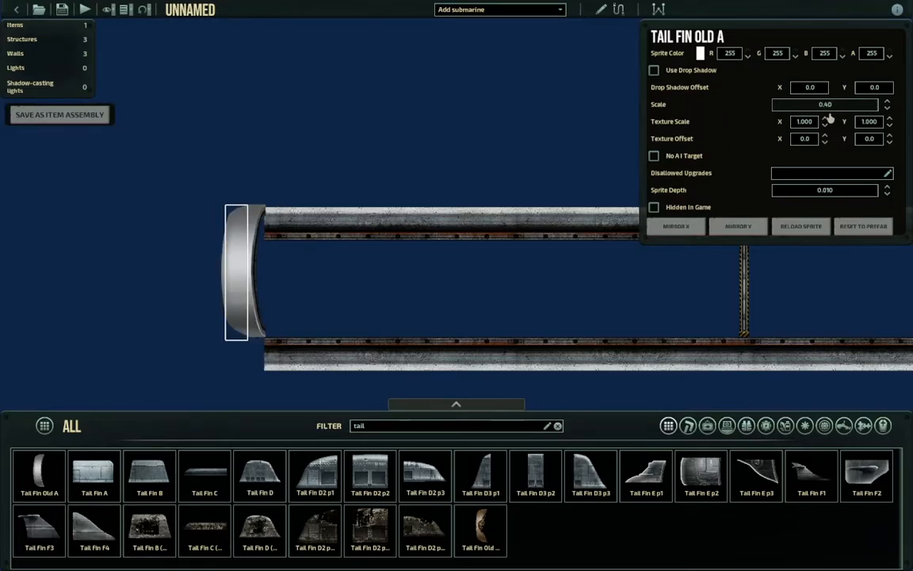
pyautogui.write('900')
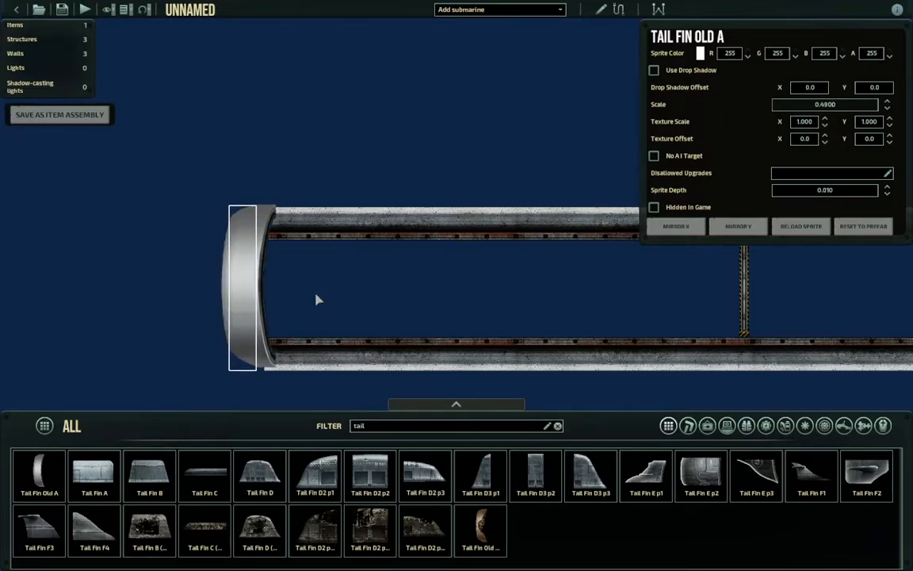
# Reposition the tail fin and nudge it vertically to line up with the outer edges of both shell walls
pyautogui.moveTo(233, 287); pyautogui.dragTo(212, 260)
pyautogui.click(341, 262)
pyautogui.click(257, 281)
pyautogui.press('Up')
pyautogui.press('Up')
pyautogui.press('Up')
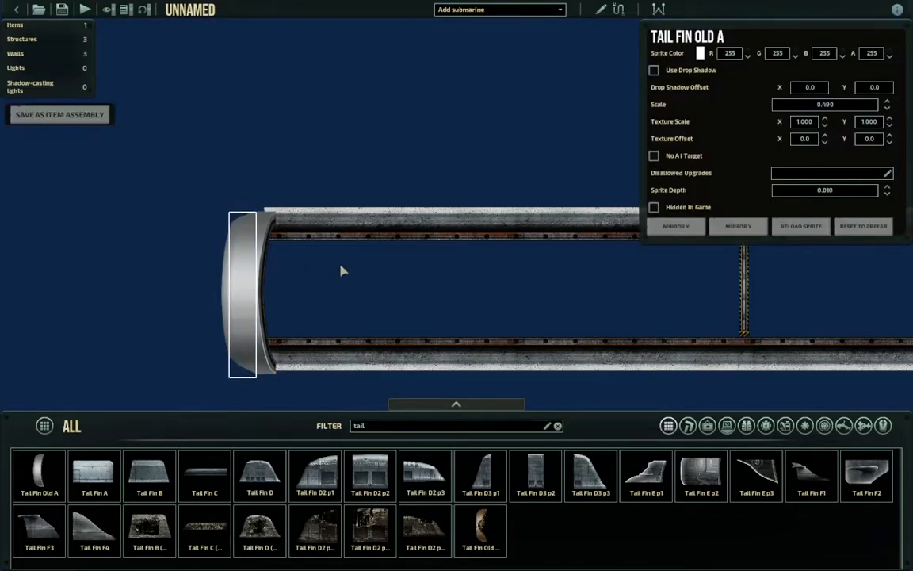
pyautogui.press('Up')
pyautogui.press('Up')
pyautogui.press('Up')
pyautogui.press('Up')
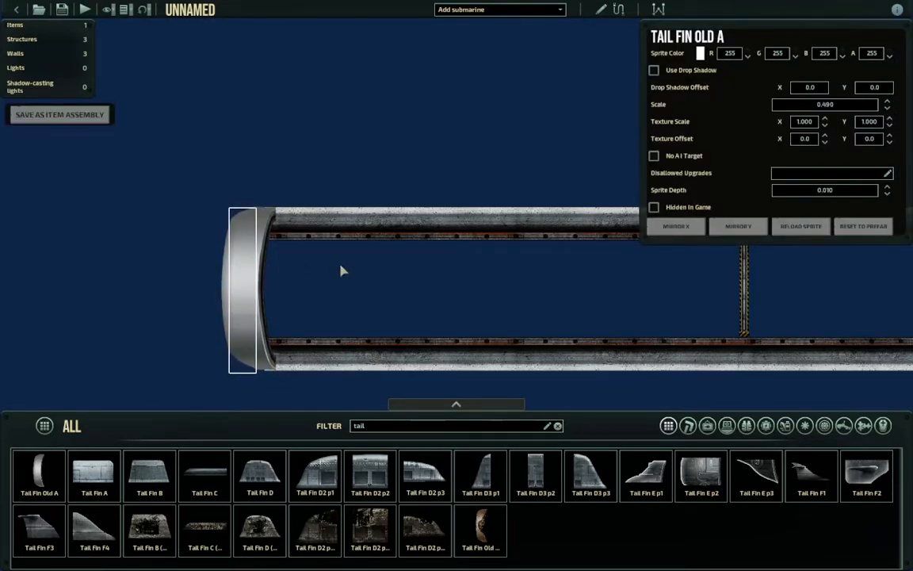
pyautogui.press('Down')
pyautogui.press('Down')
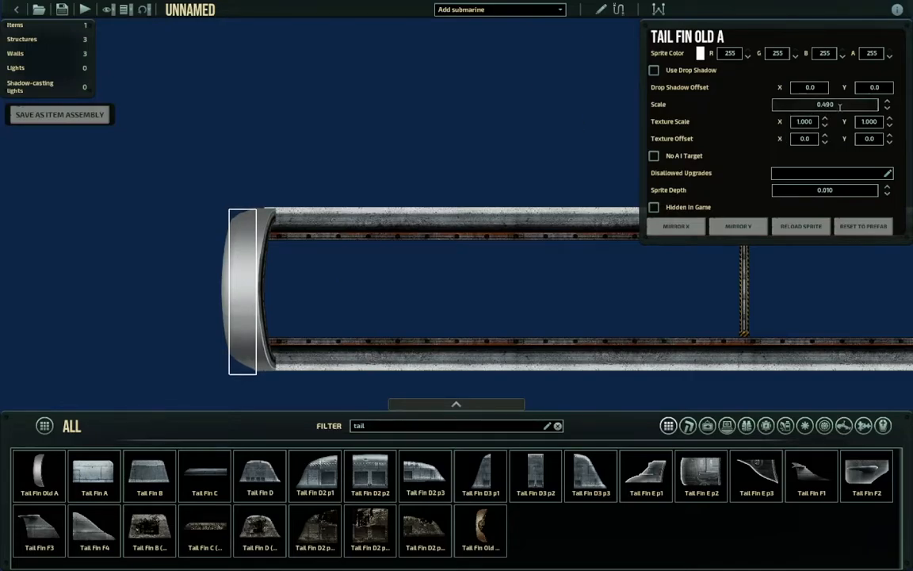
# Set the tail fin's scale to 0.495 and nudge it up flush with the hull, then deselect it
pyautogui.scroll(4, 839, 106)
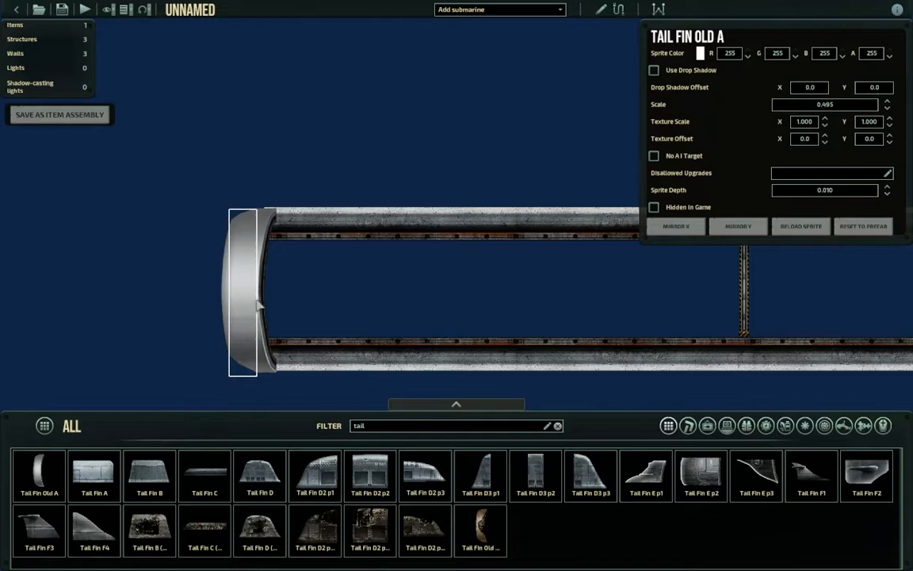
pyautogui.press('Up')
pyautogui.press('Up')
pyautogui.press('Up')
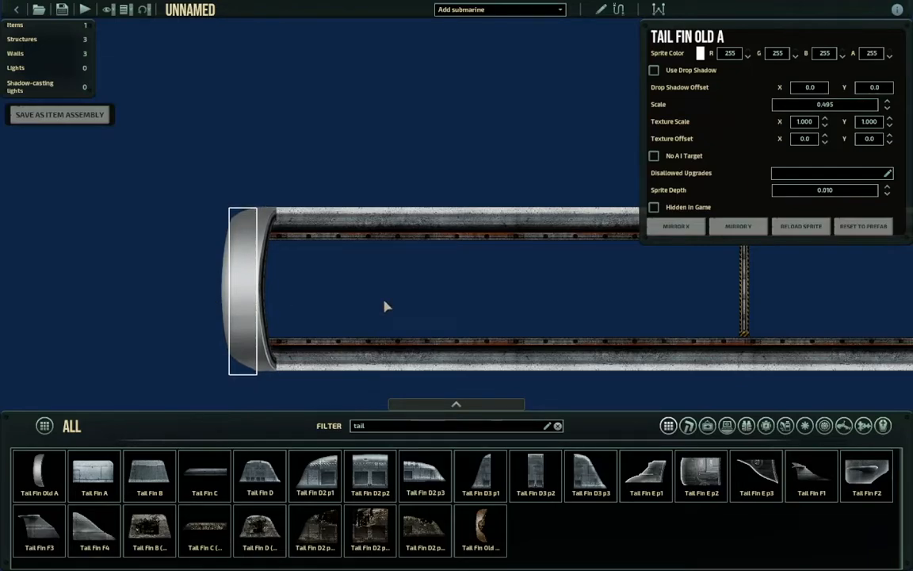
pyautogui.click(386, 306)
# Extend the right end of the lower shell wall further to the right
pyautogui.moveTo(386, 306); pyautogui.dragTo(200, 318, button='middle')
pyautogui.scroll(-3, 200, 318)
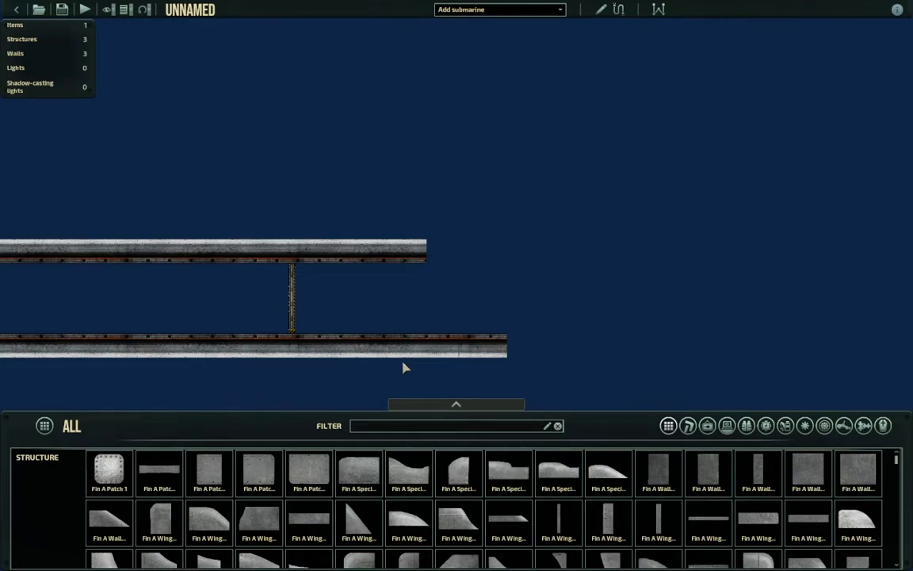
pyautogui.scroll(-3, 444, 286)
pyautogui.scroll(2, 567, 292)
pyautogui.scroll(3, 577, 259)
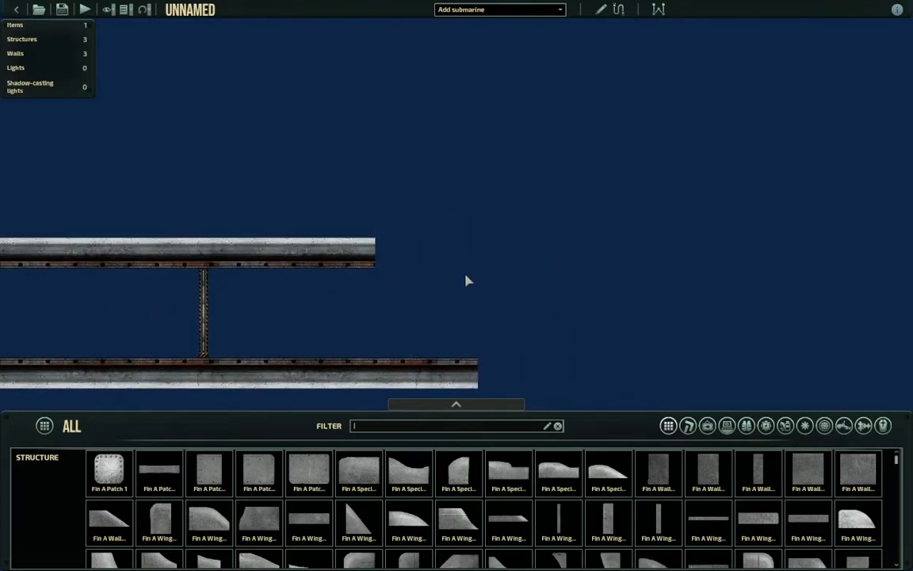
pyautogui.moveTo(465, 292); pyautogui.dragTo(493, 261, button='middle')
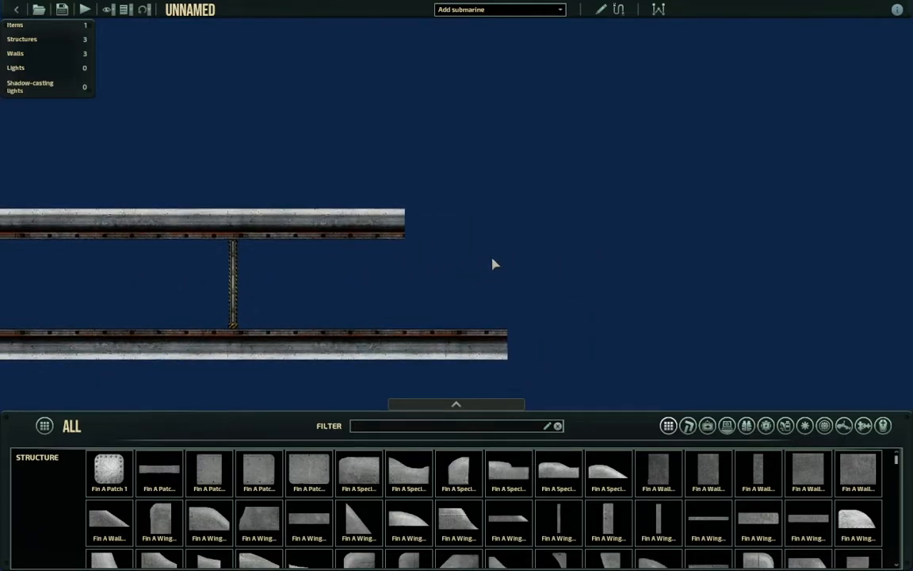
pyautogui.moveTo(493, 311); pyautogui.dragTo(486, 349, button='middle')
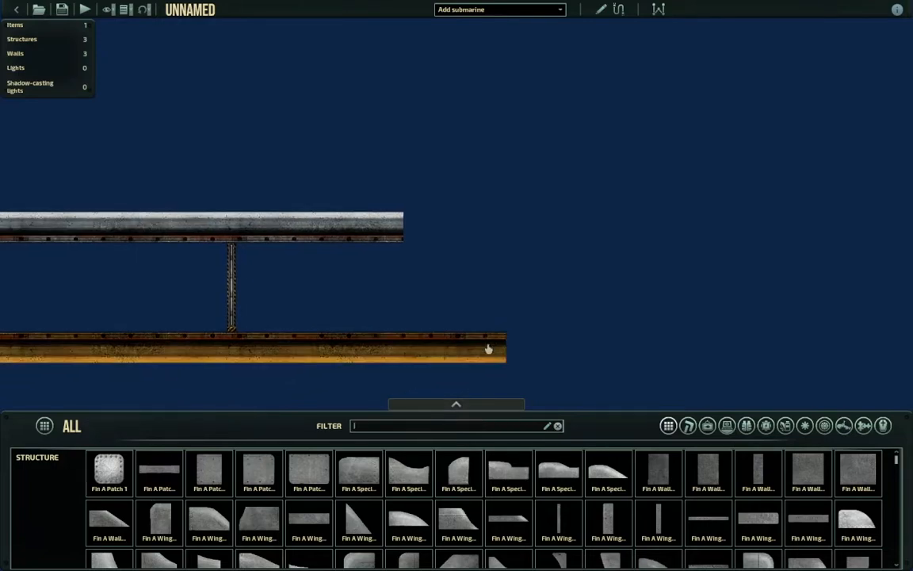
pyautogui.click(499, 352)
pyautogui.moveTo(507, 358); pyautogui.dragTo(612, 358)
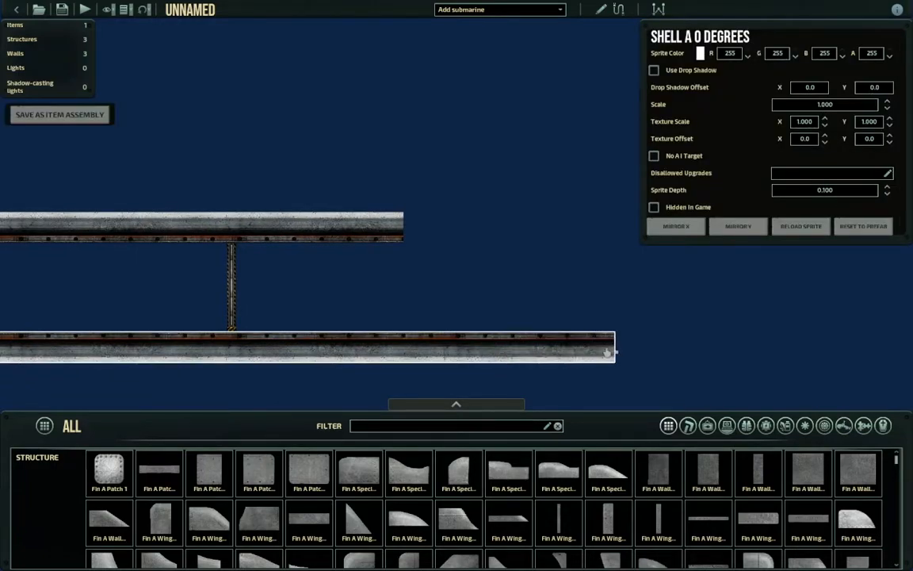
# Extend the right end of the upper shell wall, keeping it shorter than the lower wall, and deselect it
pyautogui.click(403, 233)
pyautogui.moveTo(405, 227); pyautogui.dragTo(468, 229)
pyautogui.moveTo(555, 266); pyautogui.dragTo(509, 275, button='middle')
pyautogui.click(509, 275)
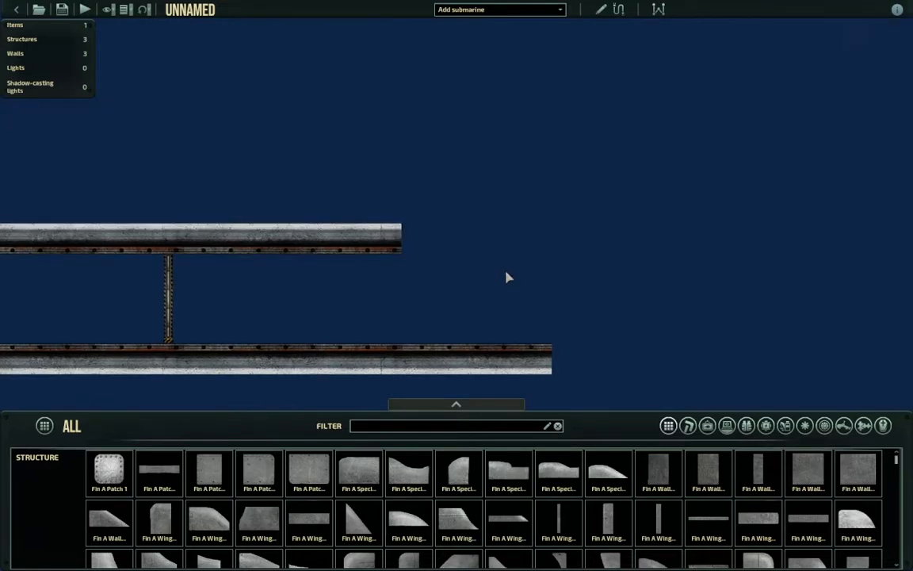
# Find the AutoHatch assembly by filtering for "hatch" and place it against the right end of the upper shell wall
pyautogui.click(455, 426)
pyautogui.write('hatch')
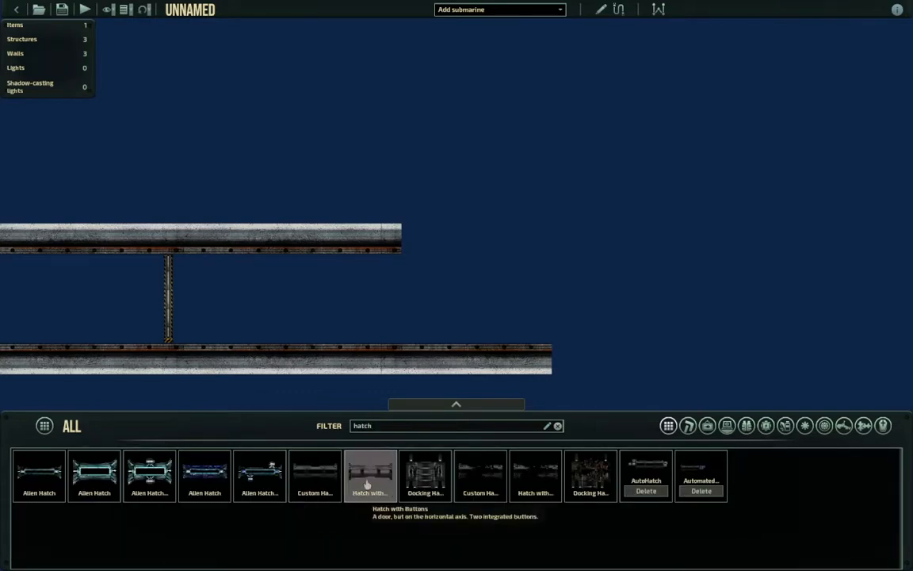
pyautogui.click(647, 476)
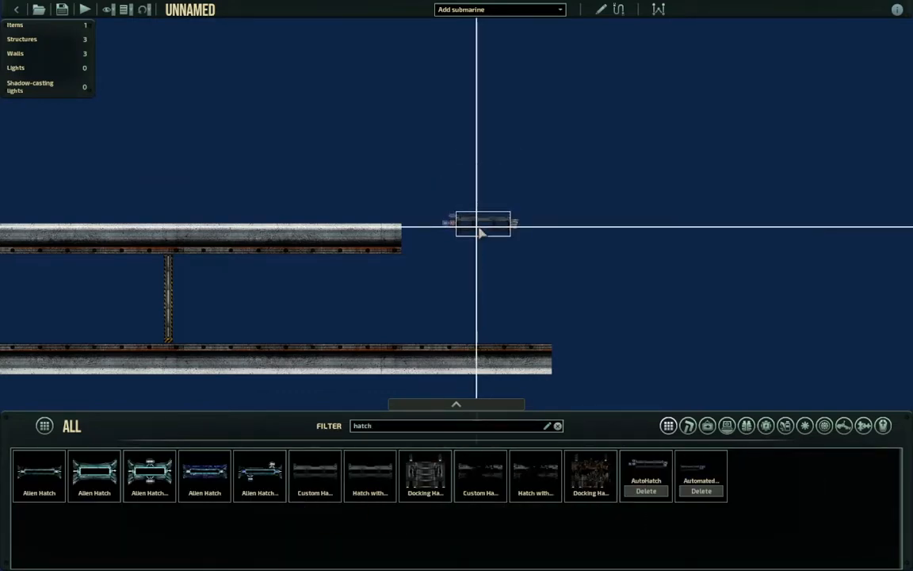
pyautogui.click(428, 248)
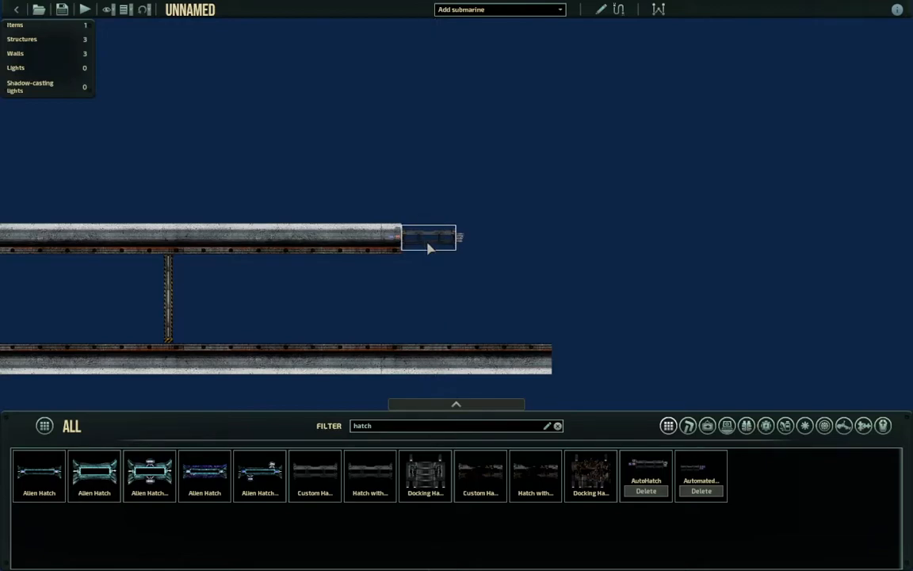
pyautogui.click(485, 242)
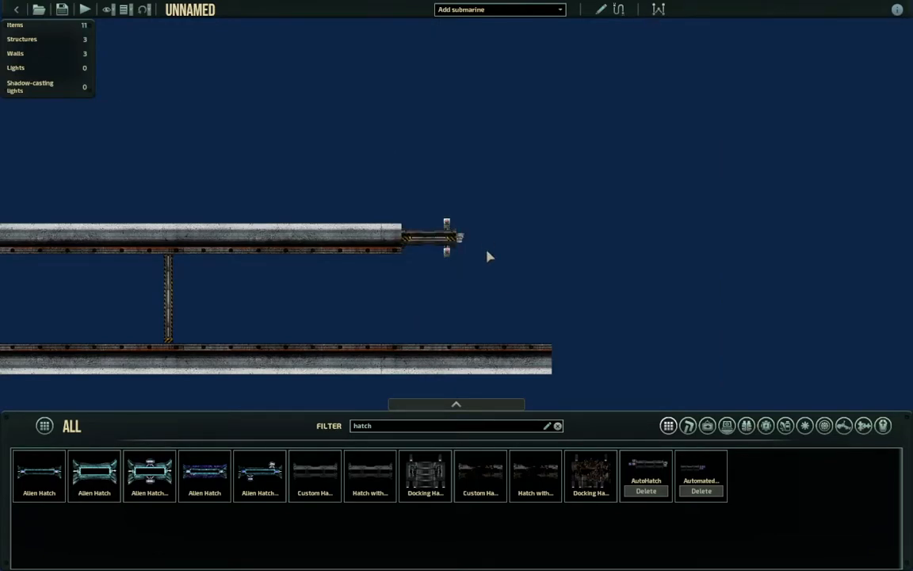
pyautogui.moveTo(489, 255); pyautogui.dragTo(504, 279, button='middle')
pyautogui.scroll(1, 503, 281)
pyautogui.scroll(-2, 497, 293)
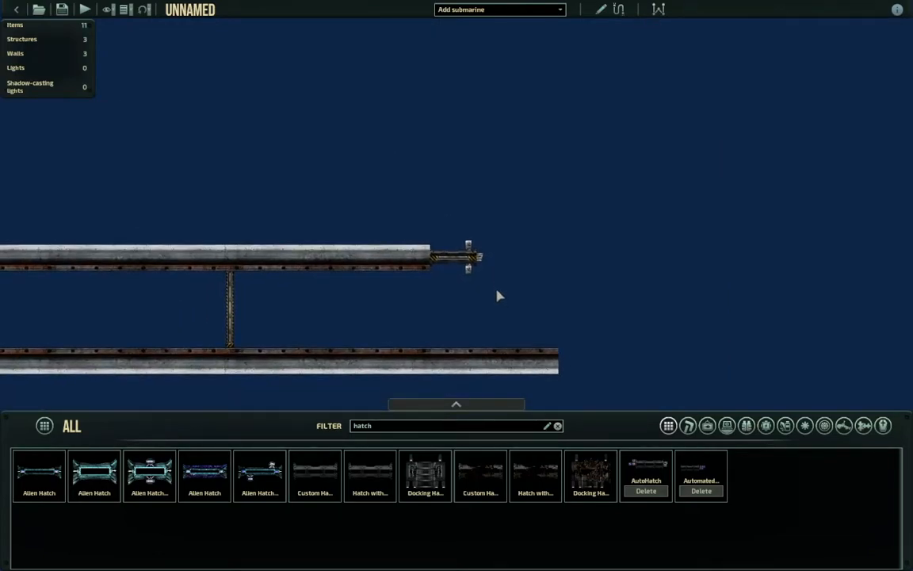
pyautogui.scroll(2, 497, 294)
# Find Platform Basic by filtering for "platform", lay it across the hatch opening at the hatch's full width, and deselect it
pyautogui.click(443, 427)
pyautogui.write('i')
pyautogui.press('BackSpace')
pyautogui.press('BackSpace')
pyautogui.press('BackSpace')
pyautogui.press('BackSpace')
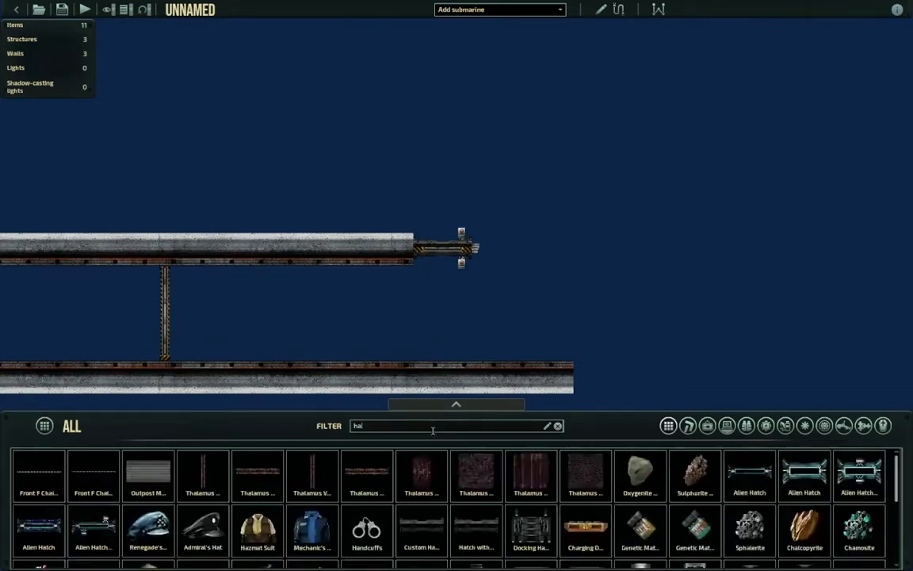
pyautogui.write('platform')
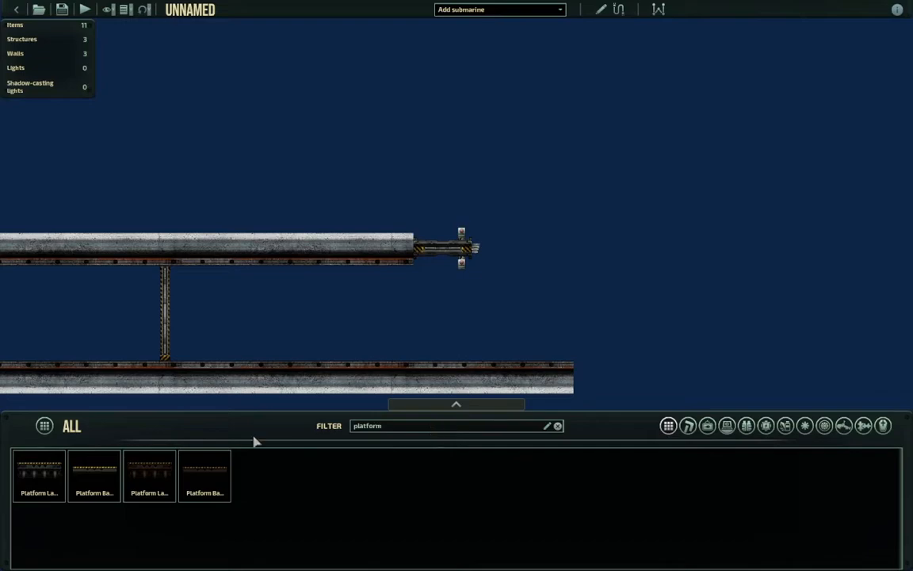
pyautogui.click(96, 485)
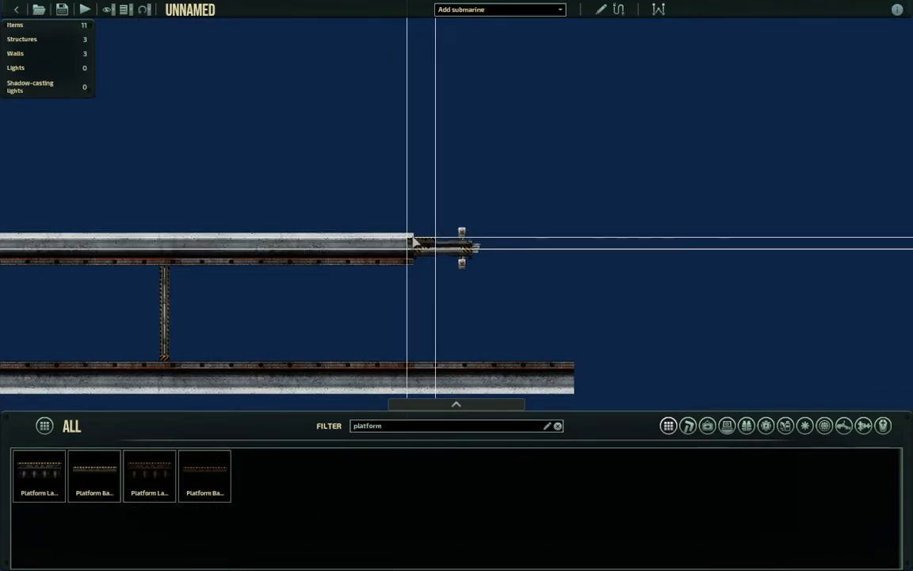
pyautogui.moveTo(416, 242); pyautogui.dragTo(473, 247)
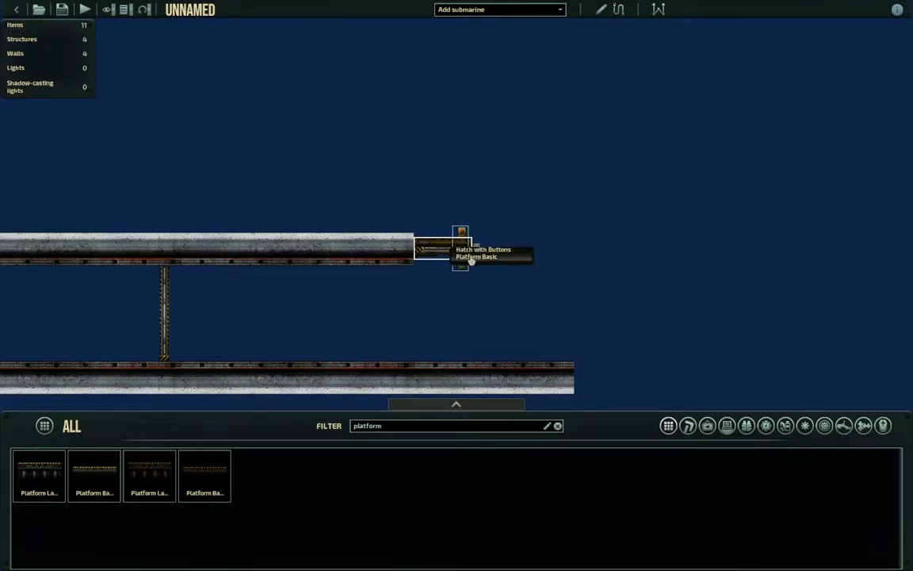
pyautogui.click(468, 258)
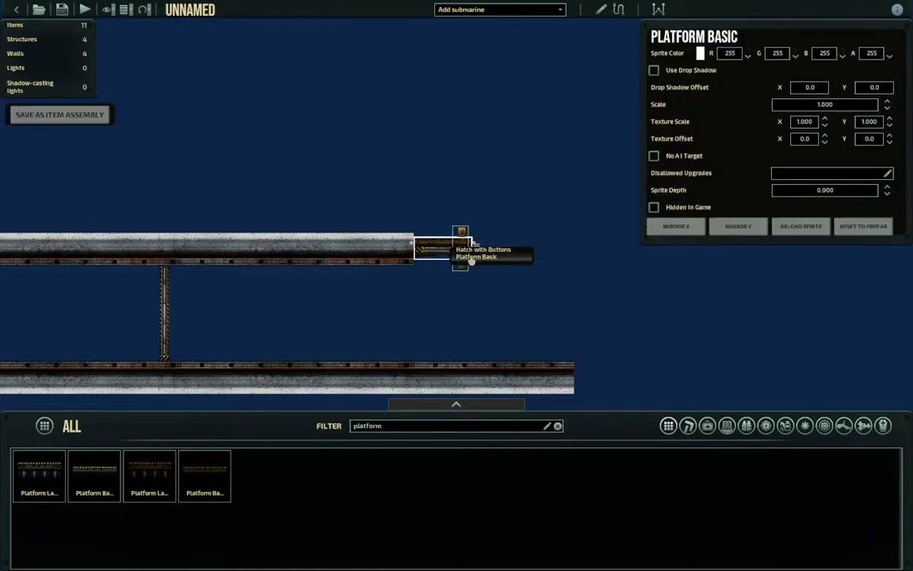
pyautogui.click(538, 209)
pyautogui.scroll(1, 539, 229)
pyautogui.scroll(-1, 539, 287)
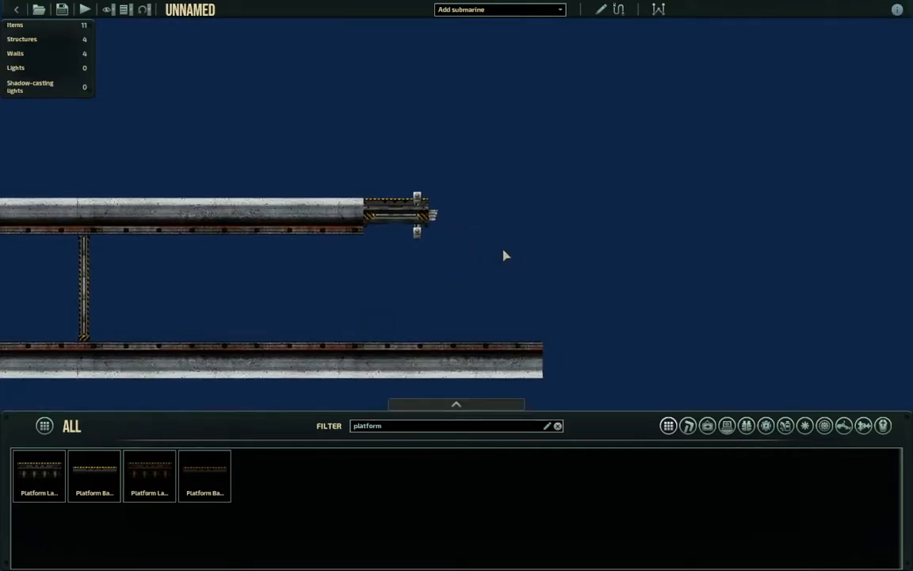
# Filter the parts for "shell" and look through the shell and shuttle pieces for one to close the front of the hull
pyautogui.click(412, 429)
pyautogui.hotkey('ctrl', 'a')
pyautogui.press('BackSpace')
pyautogui.write('shell')
pyautogui.scroll(-3, 571, 488)
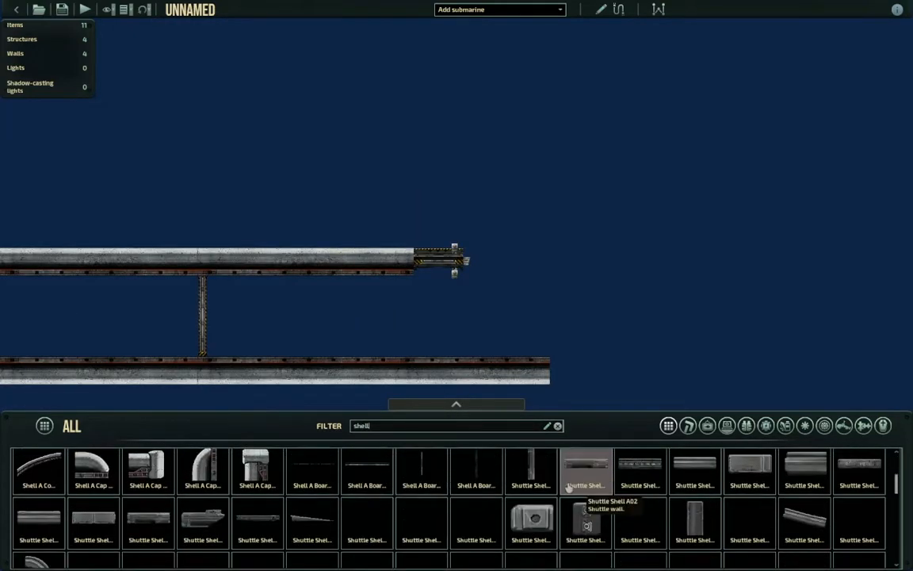
pyautogui.scroll(-8, 315, 507)
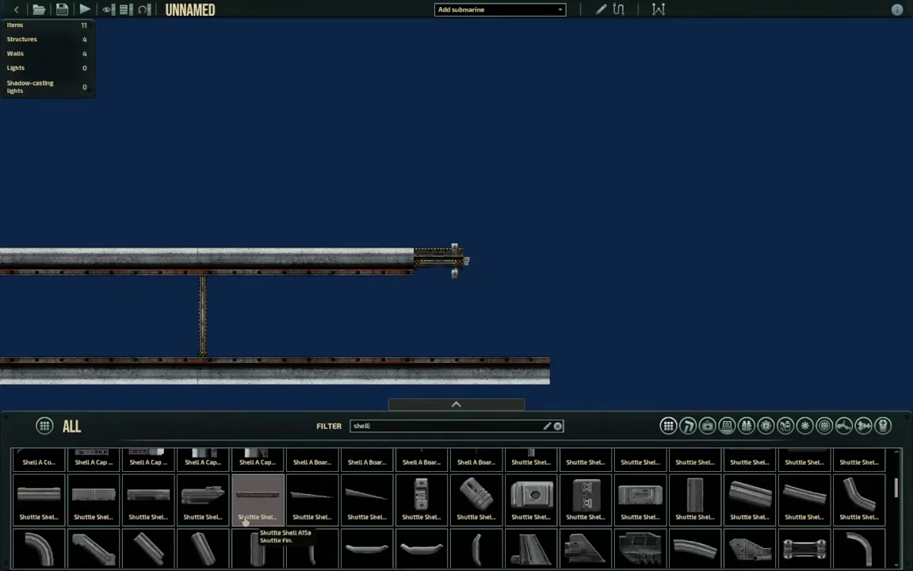
pyautogui.scroll(-5, 658, 536)
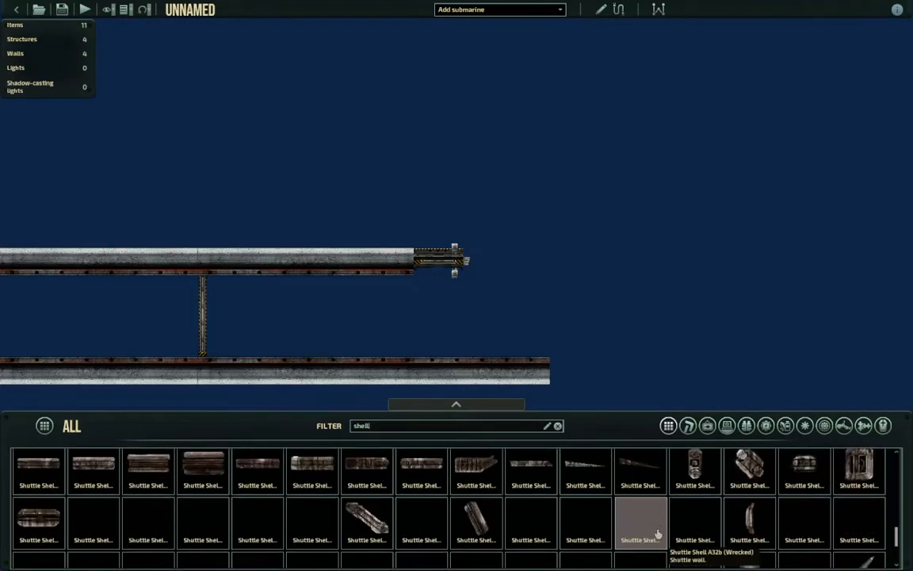
pyautogui.scroll(5, 421, 551)
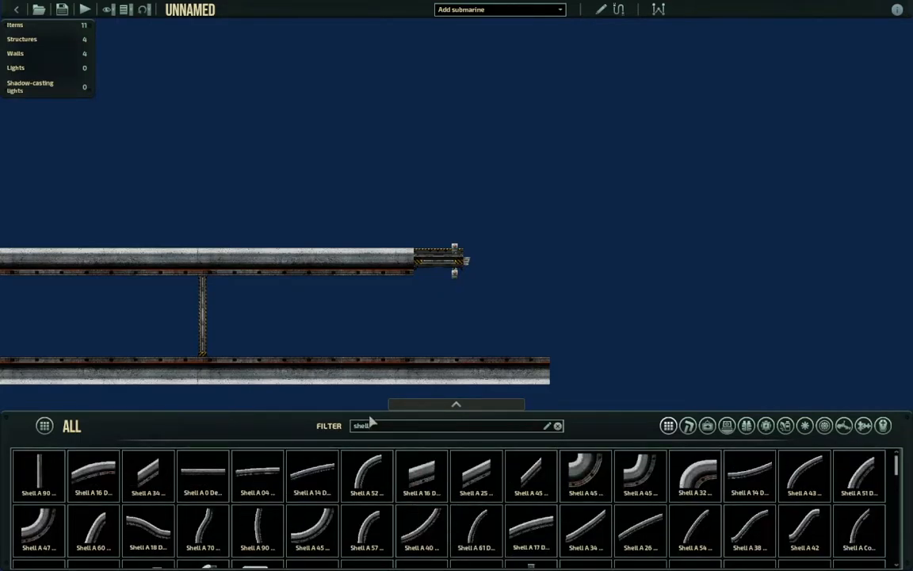
# Filter the parts for "front" and place a Front A nose piece at the right end of the lower shell wall
pyautogui.click(559, 426)
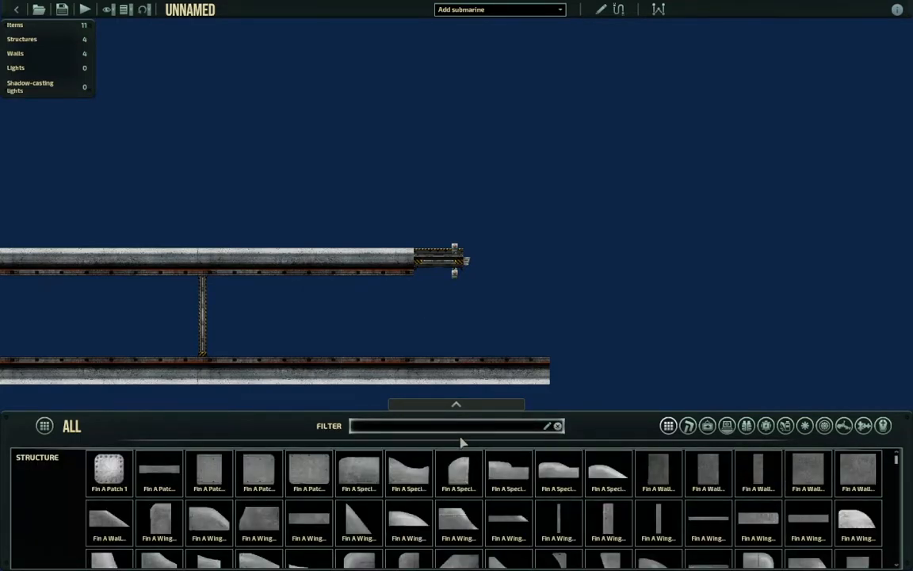
pyautogui.press('a')
pyautogui.click(447, 426)
pyautogui.write('front')
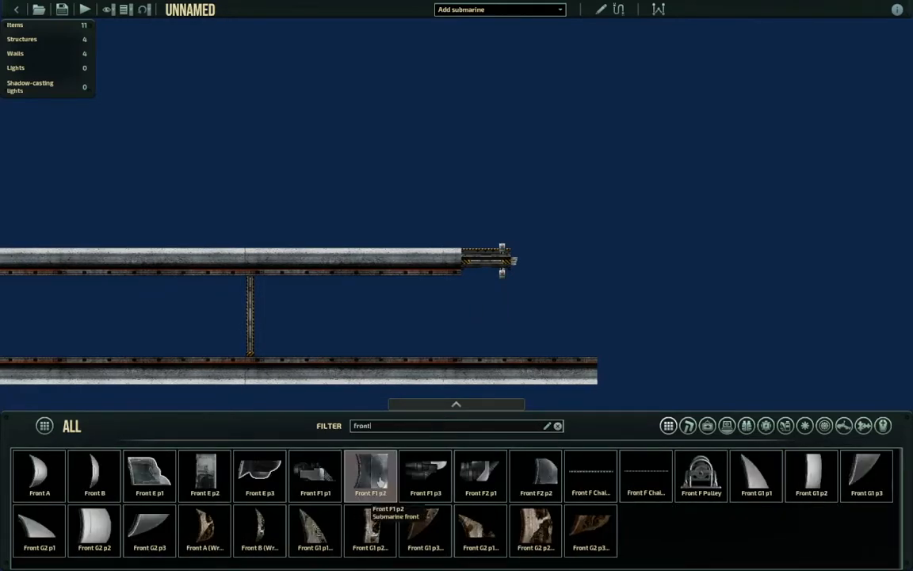
pyautogui.click(24, 476)
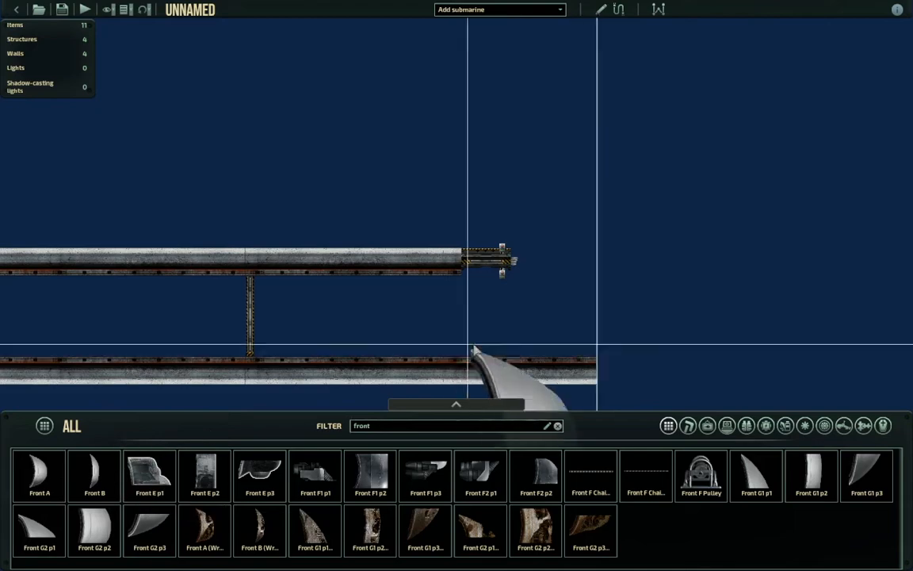
pyautogui.scroll(-2, 600, 238)
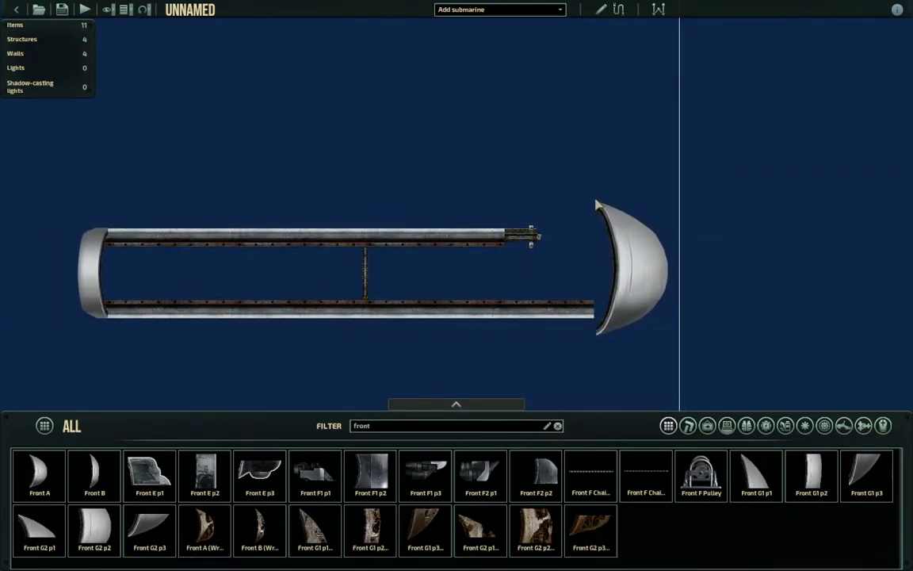
pyautogui.click(626, 238)
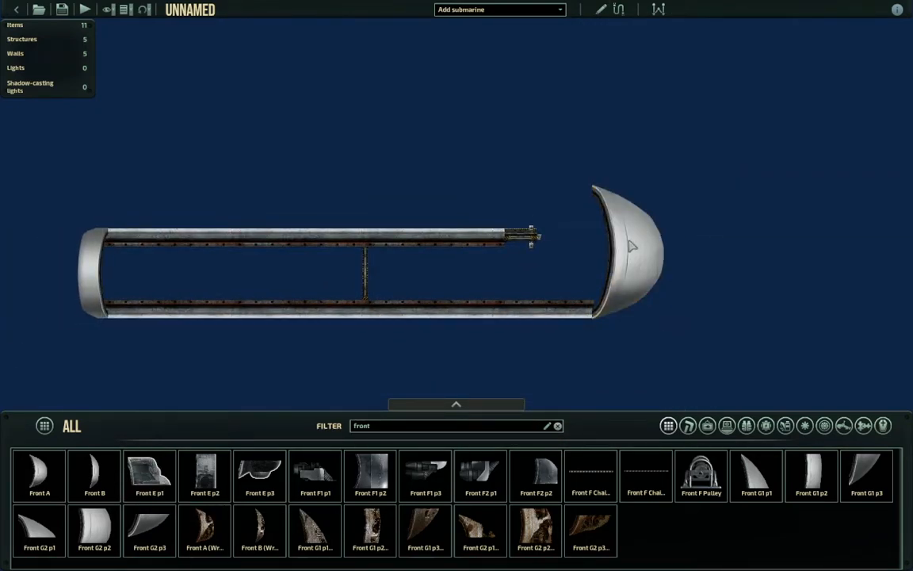
# Set the Front A nose's scale to 0.800 and move it down to meet the lower wall's end, then deselect it
pyautogui.click(634, 230)
pyautogui.click(888, 108)
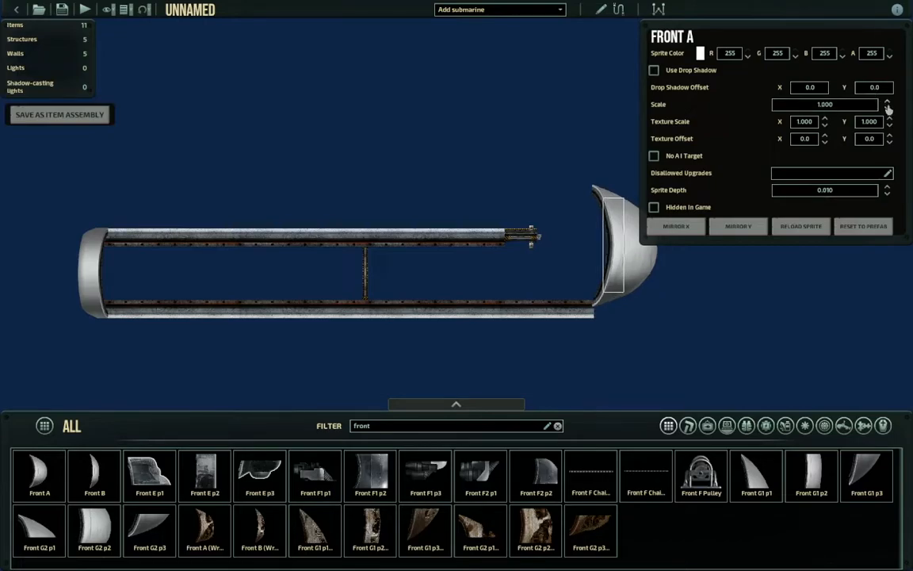
pyautogui.click(888, 108)
pyautogui.click(888, 108)
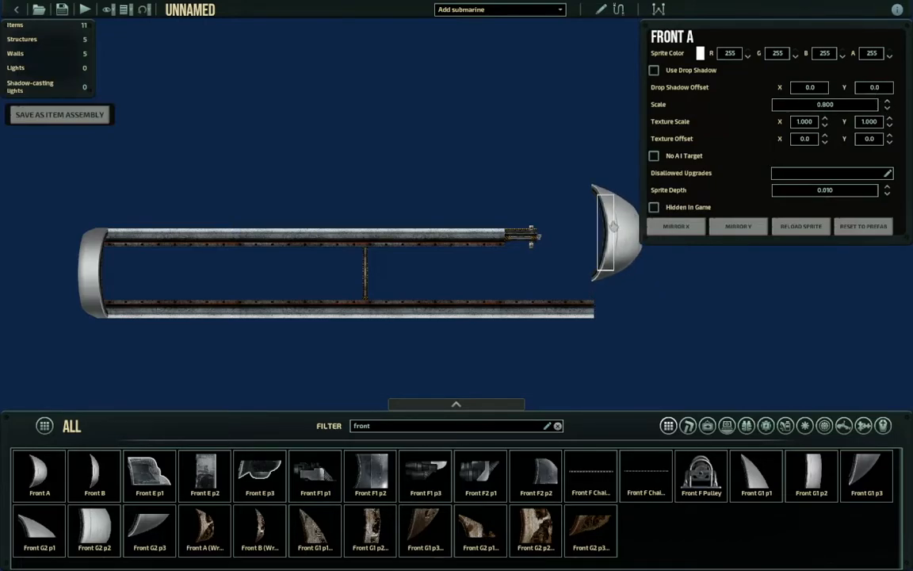
pyautogui.moveTo(610, 247); pyautogui.dragTo(612, 261)
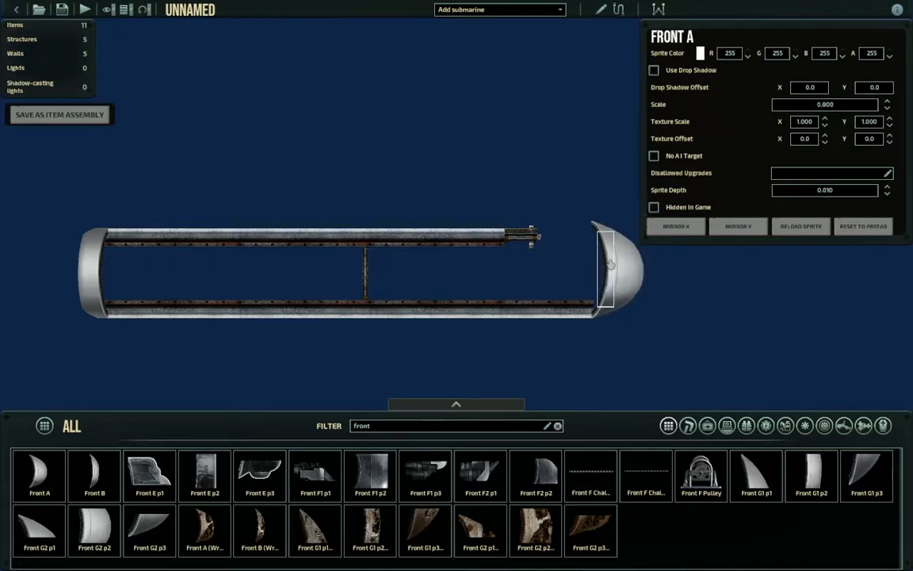
pyautogui.click(700, 332)
# Set the Front A nose's scale to 0.700 and reposition it against the lower wall's end, then deselect it
pyautogui.scroll(3, 701, 332)
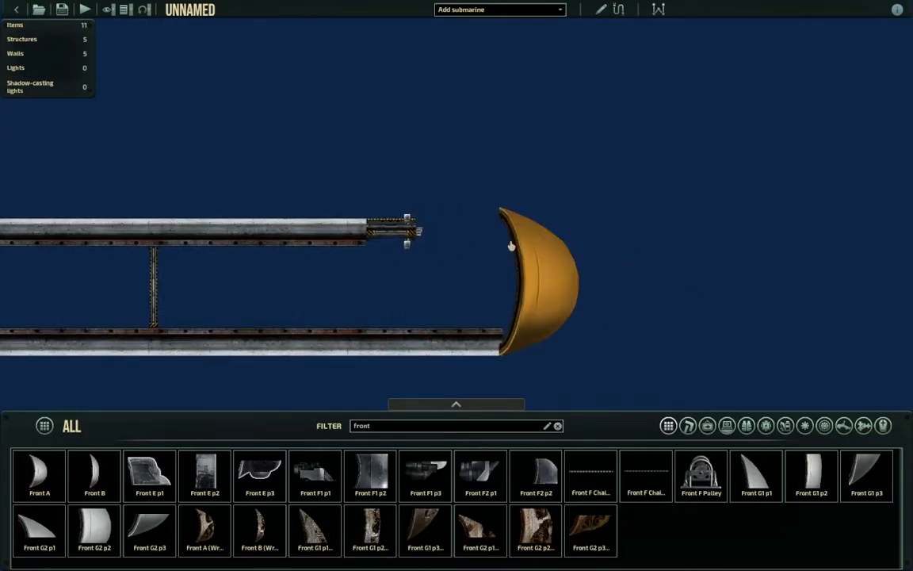
pyautogui.click(540, 260)
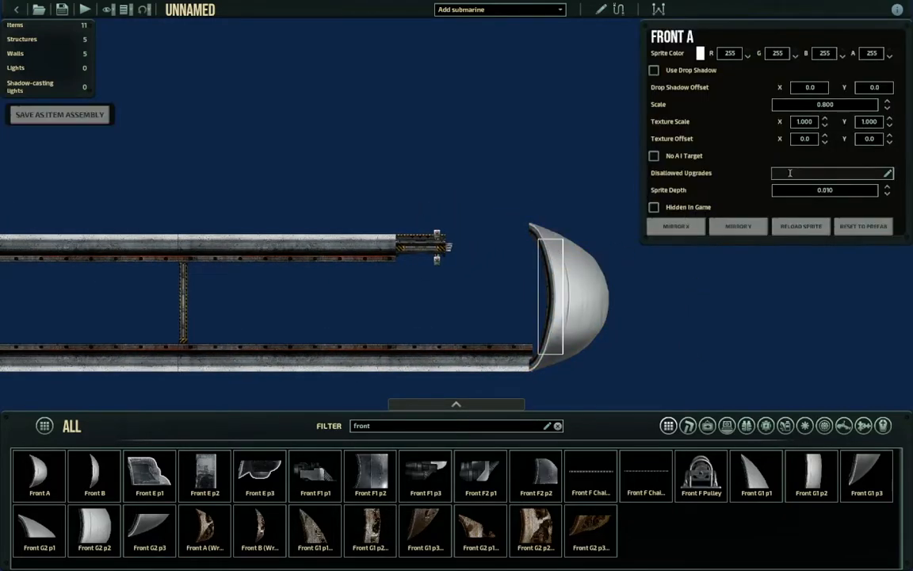
pyautogui.click(888, 108)
pyautogui.moveTo(545, 271); pyautogui.dragTo(548, 286)
pyautogui.moveTo(555, 305); pyautogui.dragTo(560, 305)
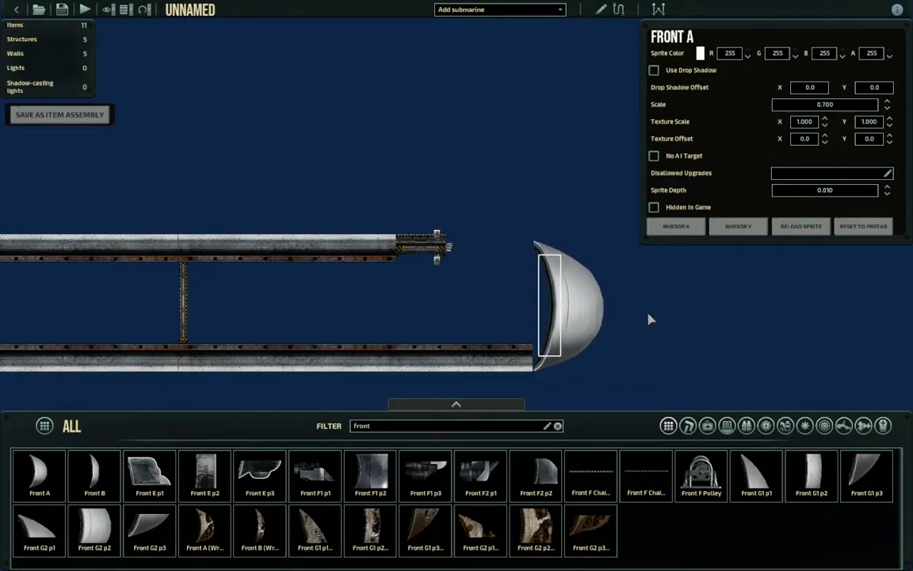
pyautogui.click(648, 319)
pyautogui.press('w')
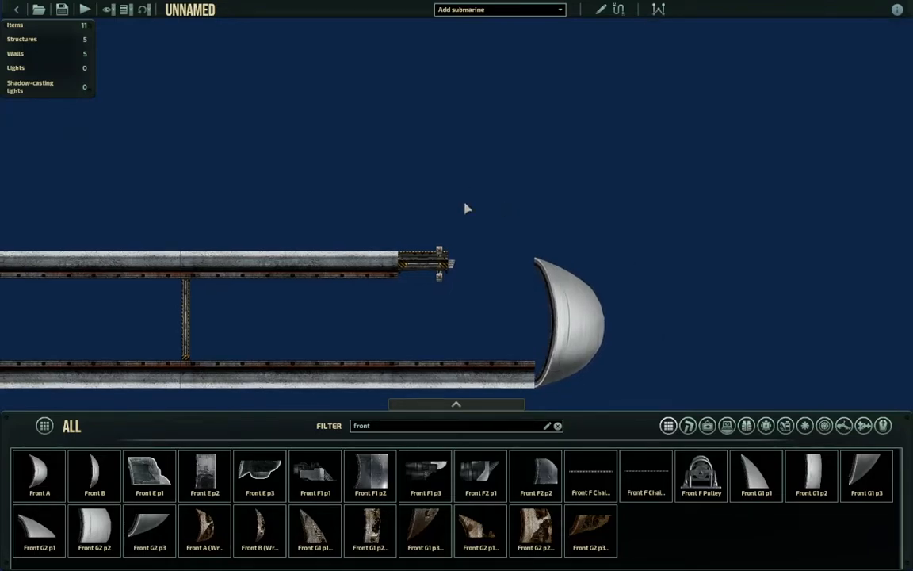
# Copy the upper shell wall and fit a shortened copy against the nose, in line with the upper wall
pyautogui.scroll(2, 468, 210)
pyautogui.click(358, 287)
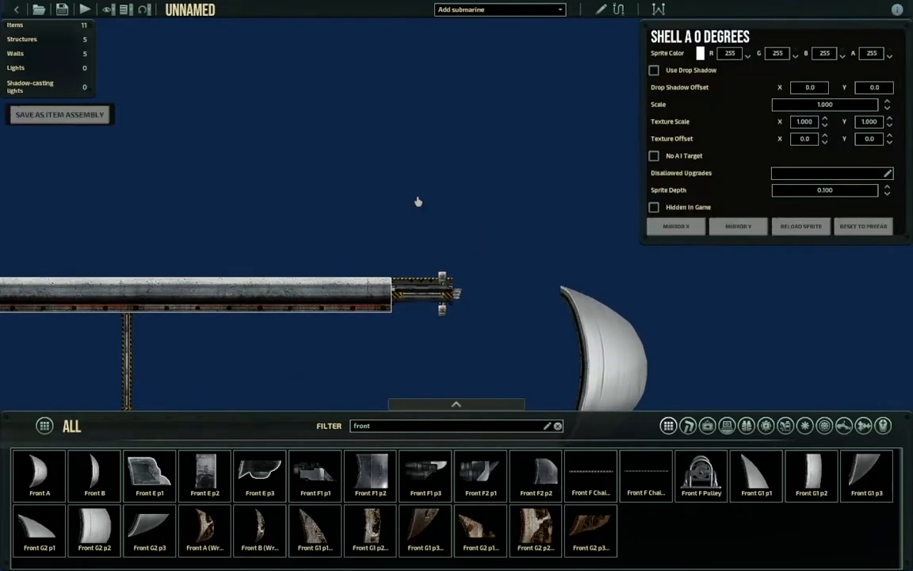
pyautogui.hotkey('ctrl', 'v')
pyautogui.scroll(-3, 361, 173)
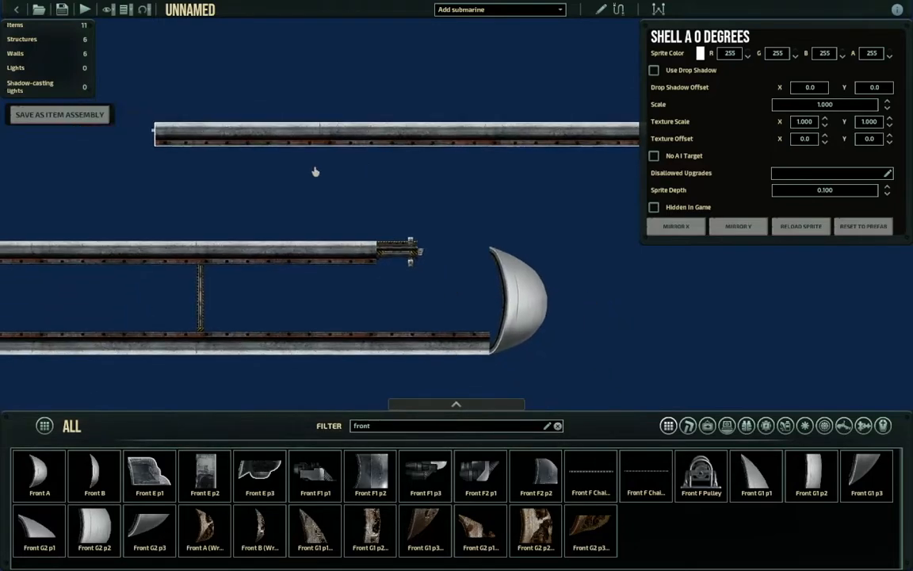
pyautogui.moveTo(155, 128); pyautogui.dragTo(131, 157)
pyautogui.moveTo(190, 164); pyautogui.dragTo(445, 260)
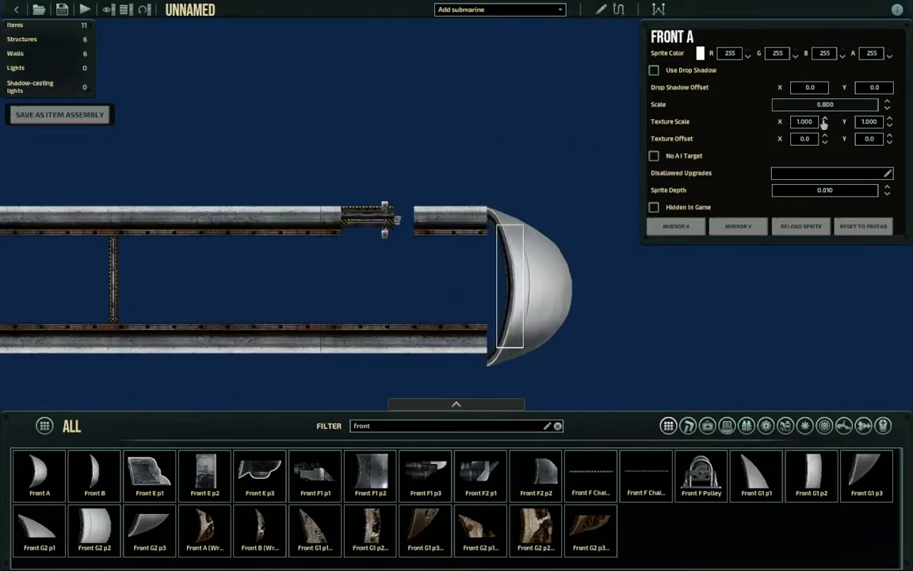
# Set the Front A nose's scale to 0.750 and extend the short upper wall's left end to meet the hatch
pyautogui.press('BackSpace')
pyautogui.write('750')
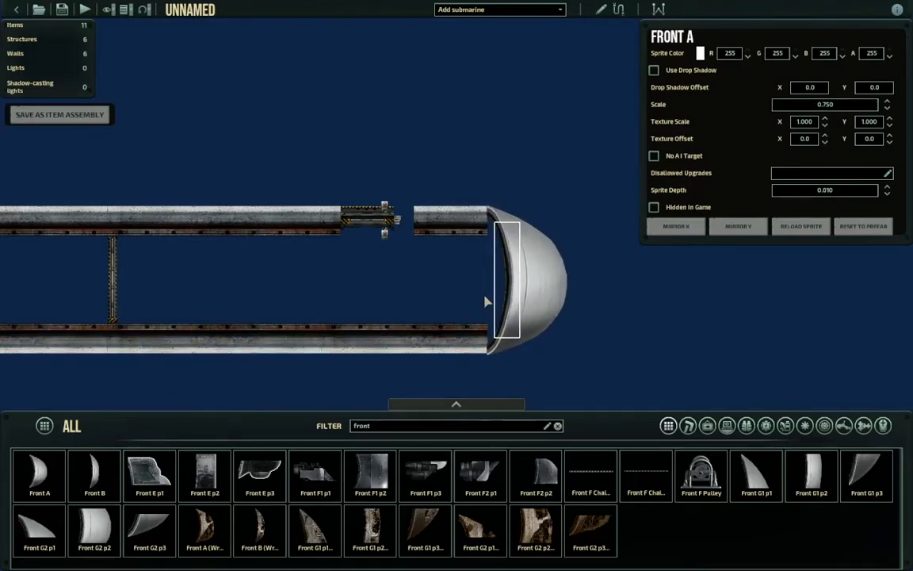
pyautogui.click(420, 208)
pyautogui.click(439, 169)
pyautogui.click(412, 222)
pyautogui.click(407, 160)
pyautogui.moveTo(408, 160); pyautogui.dragTo(499, 214, button='middle')
pyautogui.scroll(-2, 489, 249)
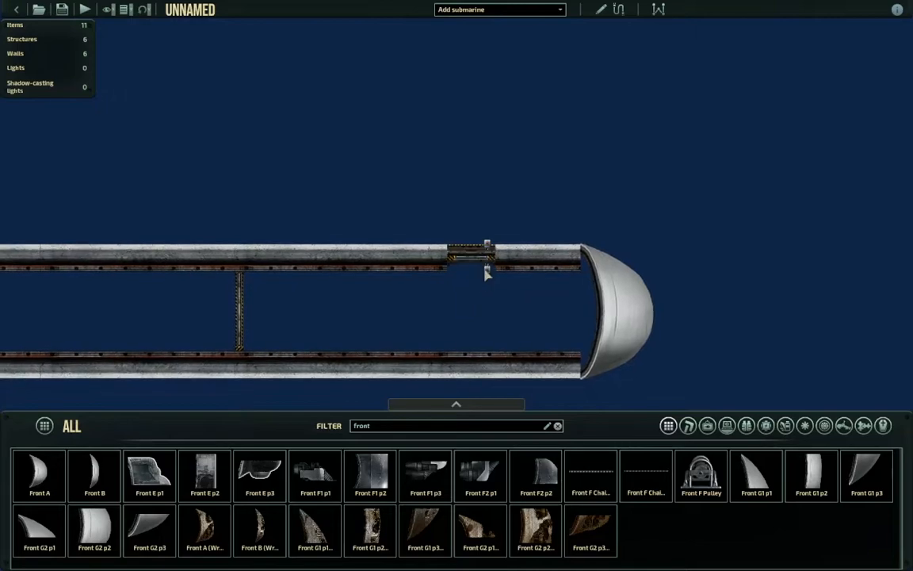
# Find the Ladder part and place one running from the lower wall up through the hatch
pyautogui.scroll(1, 487, 272)
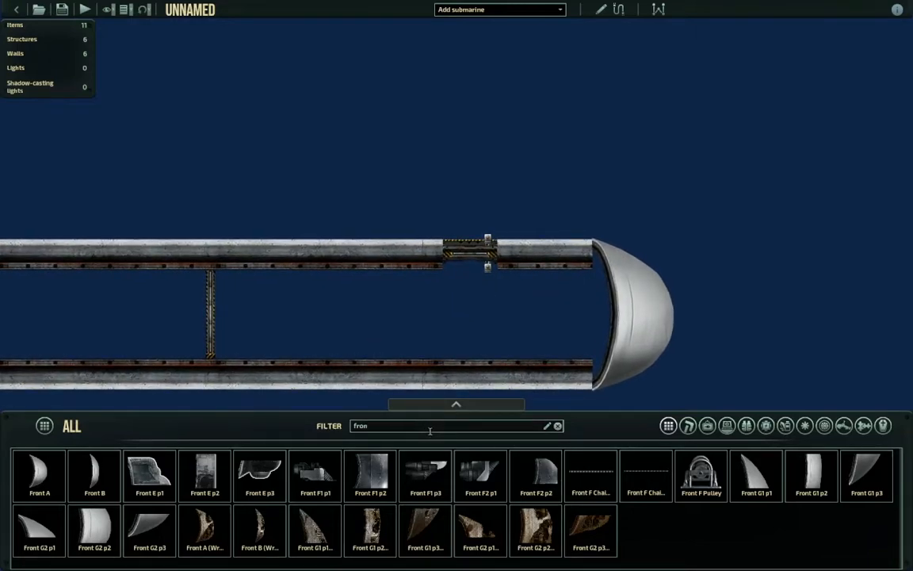
pyautogui.click(431, 431)
pyautogui.press('BackSpace')
pyautogui.press('BackSpace')
pyautogui.press('BackSpace')
pyautogui.press('BackSpace')
pyautogui.write('ladder')
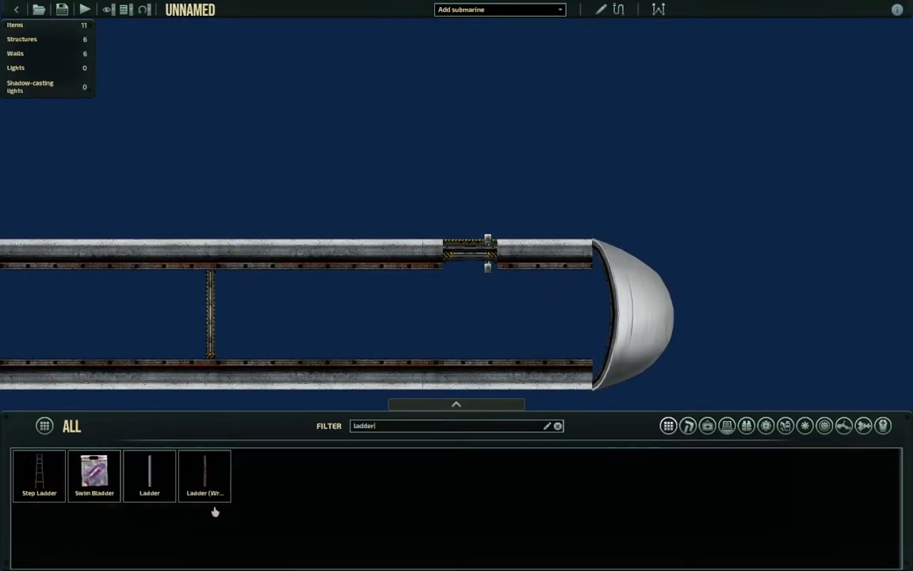
pyautogui.click(149, 479)
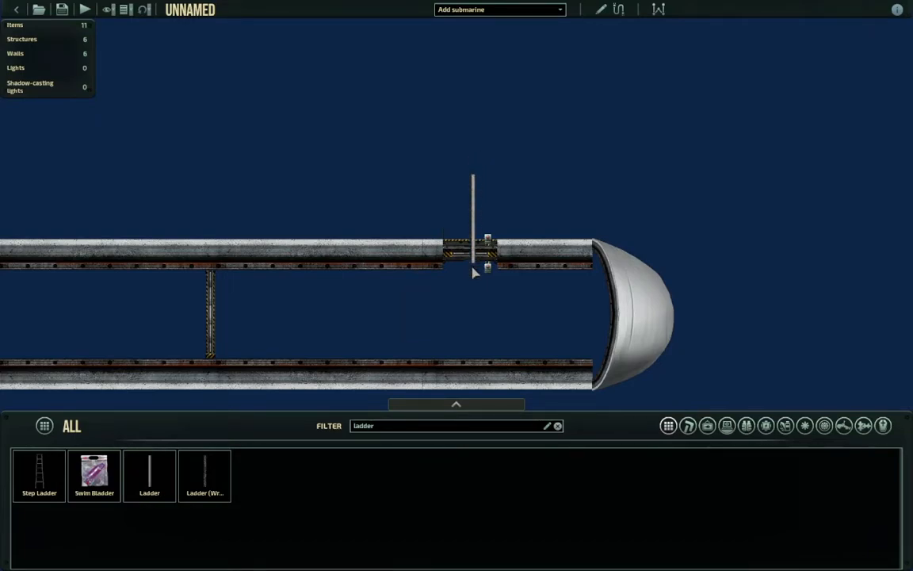
pyautogui.click(472, 364)
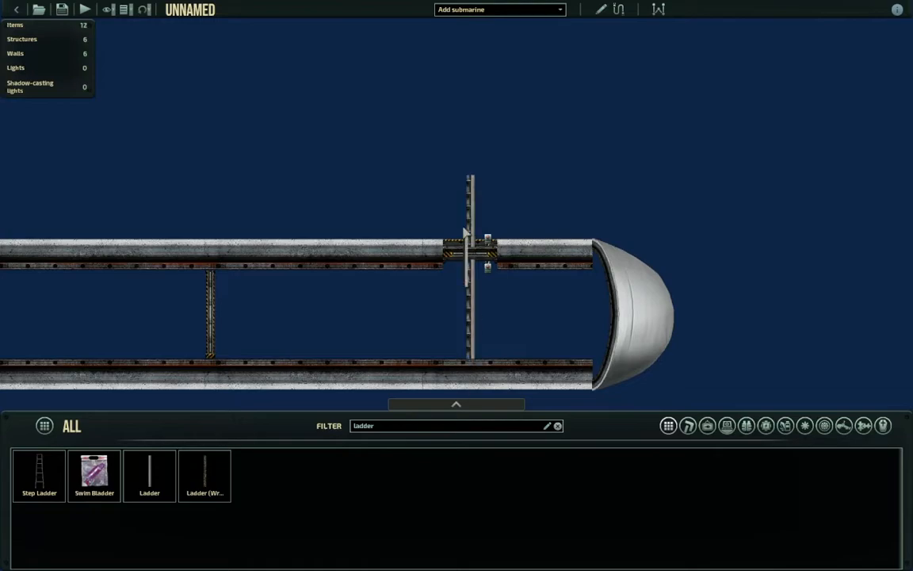
# Filter the parts list for "airlock" with the area above the hatch in view
pyautogui.scroll(2, 510, 207)
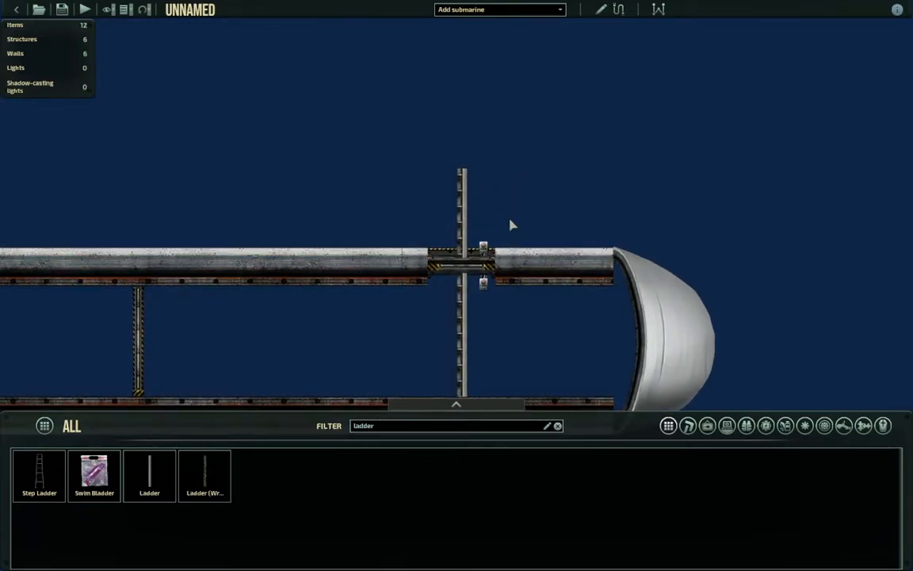
pyautogui.scroll(1, 512, 225)
pyautogui.scroll(-1, 505, 232)
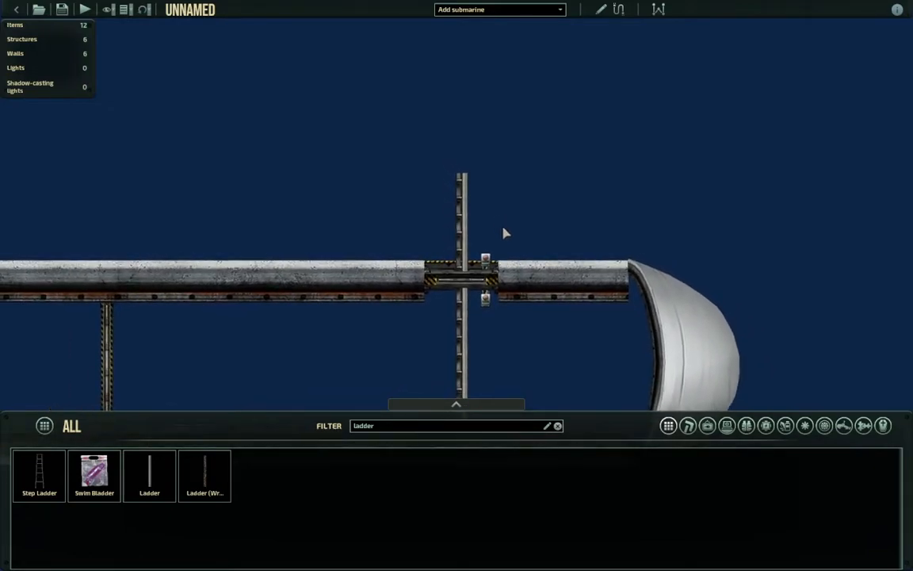
pyautogui.moveTo(511, 219); pyautogui.dragTo(534, 203, button='middle')
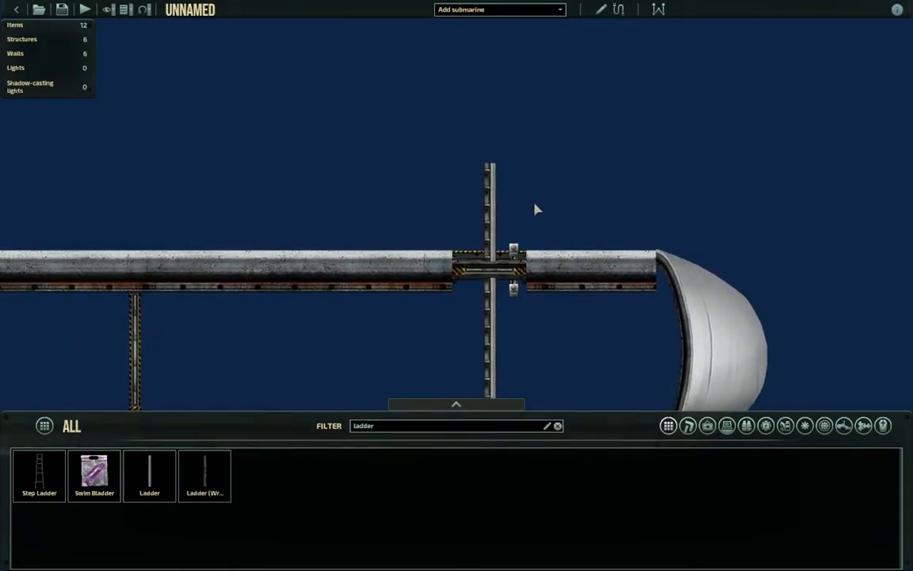
pyautogui.moveTo(473, 167); pyautogui.dragTo(494, 200, button='middle')
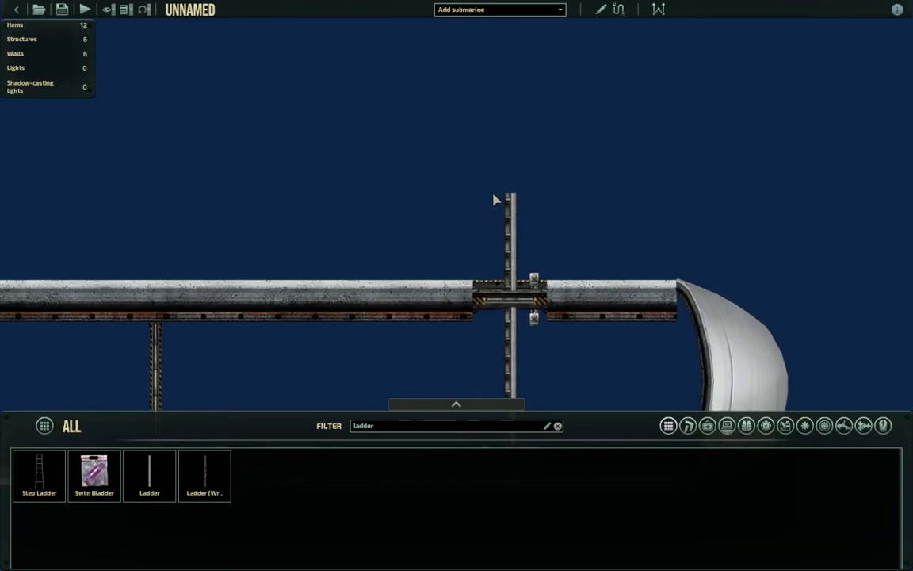
pyautogui.press('BackSpace')
pyautogui.press('BackSpace')
pyautogui.press('BackSpace')
pyautogui.press('BackSpace')
pyautogui.press('BackSpace')
pyautogui.press('BackSpace')
pyautogui.write('air')
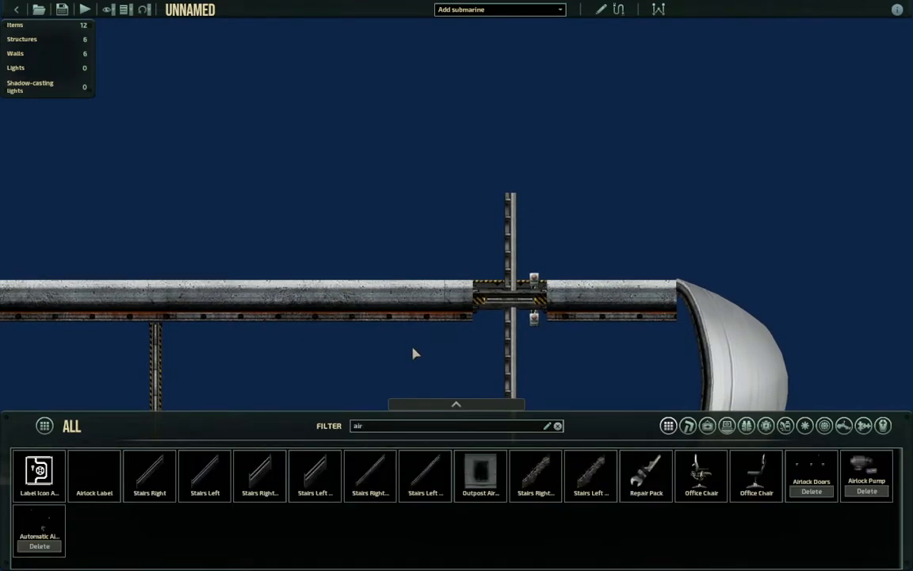
pyautogui.write('lock')
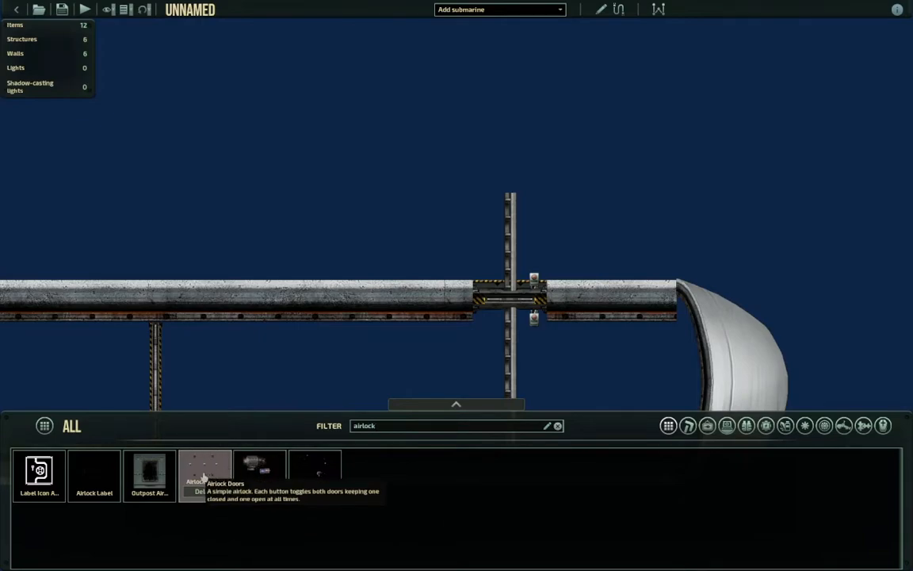
# Place the Airlock Doors assembly on top of the long upper shell wall, behind the hatch
pyautogui.click(314, 473)
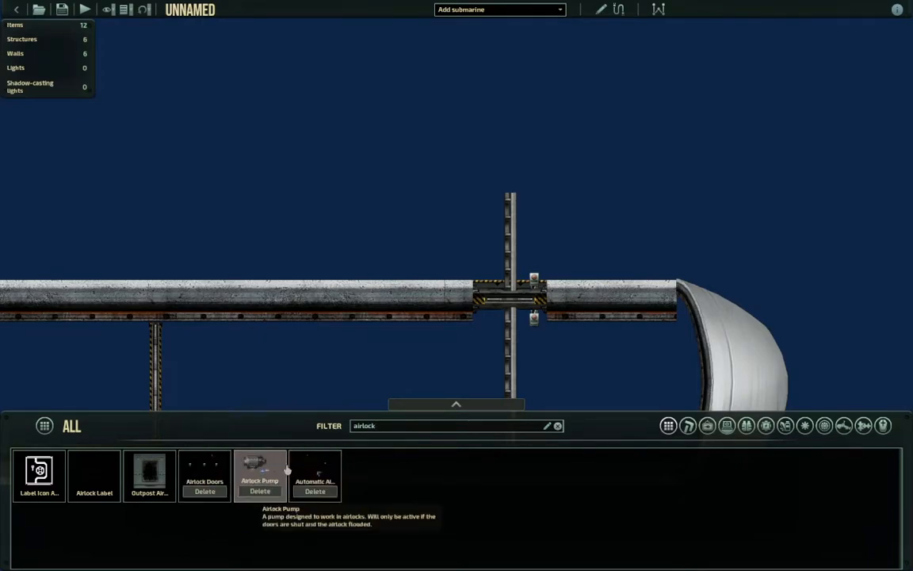
pyautogui.rightClick(604, 210)
pyautogui.click(204, 473)
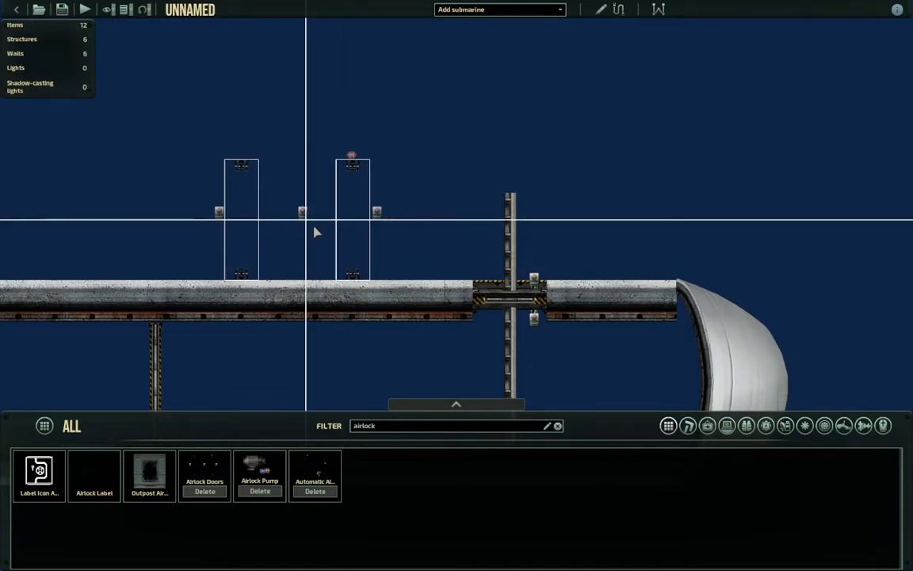
pyautogui.click(315, 231)
pyautogui.scroll(-3, 420, 168)
pyautogui.click(422, 163)
pyautogui.scroll(2, 426, 143)
pyautogui.moveTo(431, 128); pyautogui.dragTo(443, 161, button='middle')
pyautogui.scroll(2, 310, 203)
pyautogui.rightClick(284, 253)
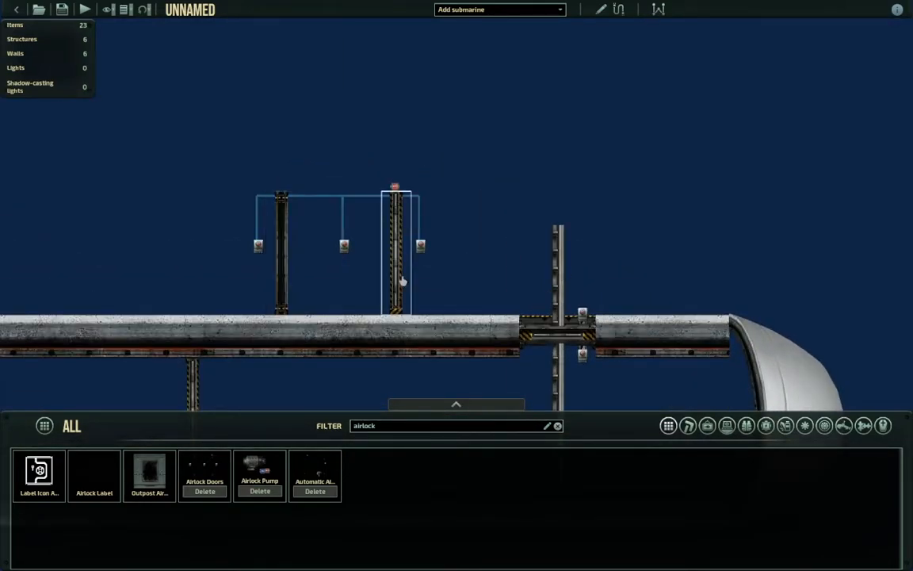
# Turn off Is Open for the left airlock door and turn it on for the right one
pyautogui.click(279, 248)
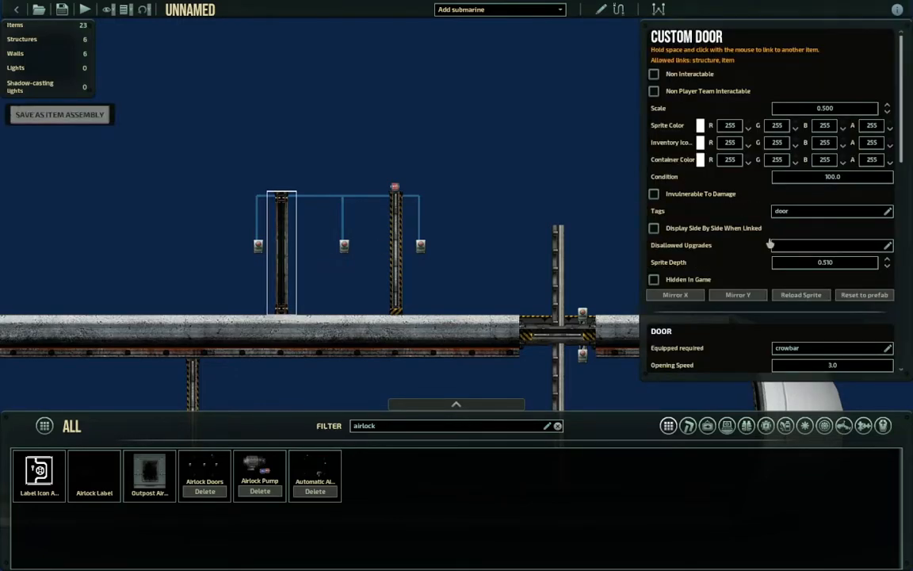
pyautogui.scroll(-3, 771, 300)
pyautogui.scroll(-3, 751, 274)
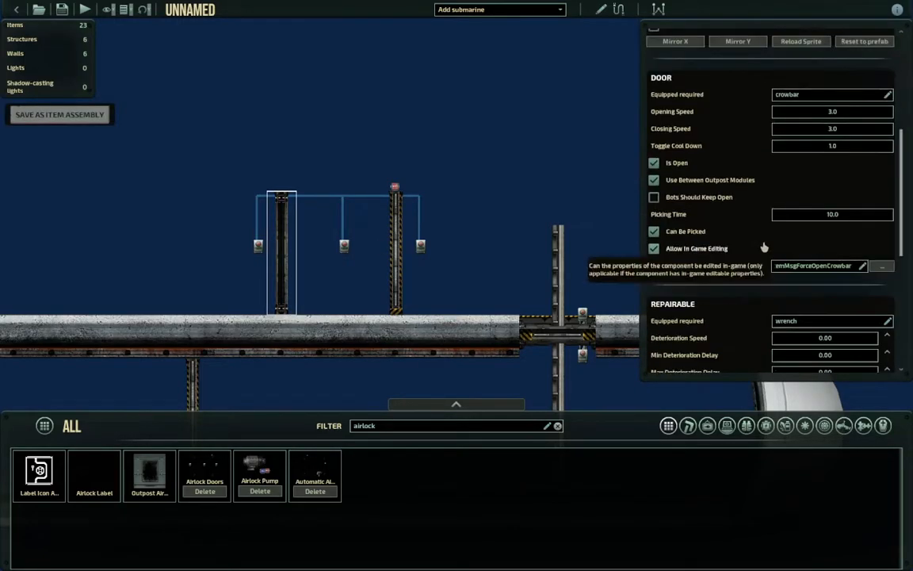
pyautogui.scroll(1, 662, 211)
pyautogui.click(654, 214)
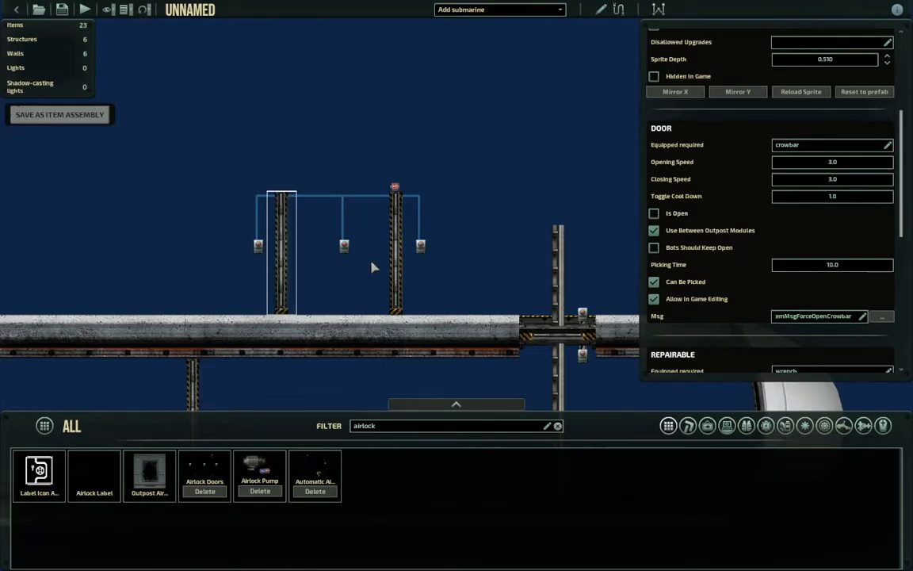
pyautogui.click(388, 262)
pyautogui.scroll(-5, 683, 230)
pyautogui.click(654, 214)
pyautogui.click(444, 230)
# Set a copy of the short shell wall on the airlock doors as a roof and extend its right end past the ladder
pyautogui.scroll(1, 456, 248)
pyautogui.moveTo(464, 253); pyautogui.dragTo(409, 245, button='middle')
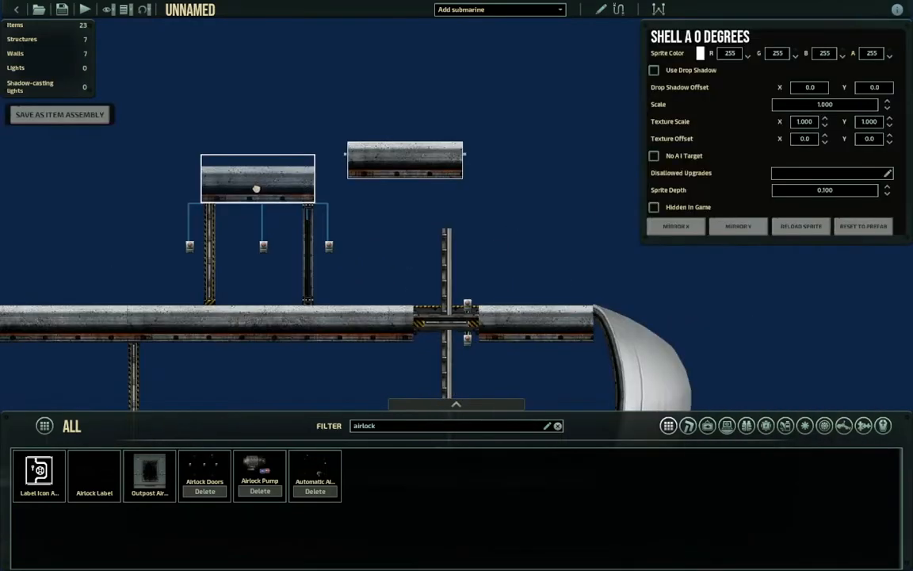
pyautogui.moveTo(254, 184); pyautogui.dragTo(256, 184)
pyautogui.scroll(2, 372, 181)
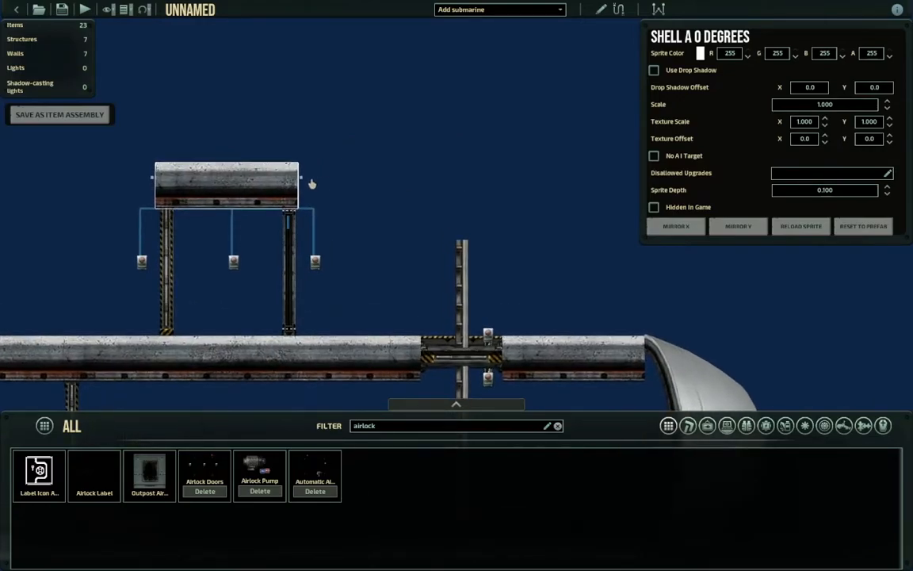
pyautogui.click(289, 179)
pyautogui.moveTo(300, 181); pyautogui.dragTo(489, 188)
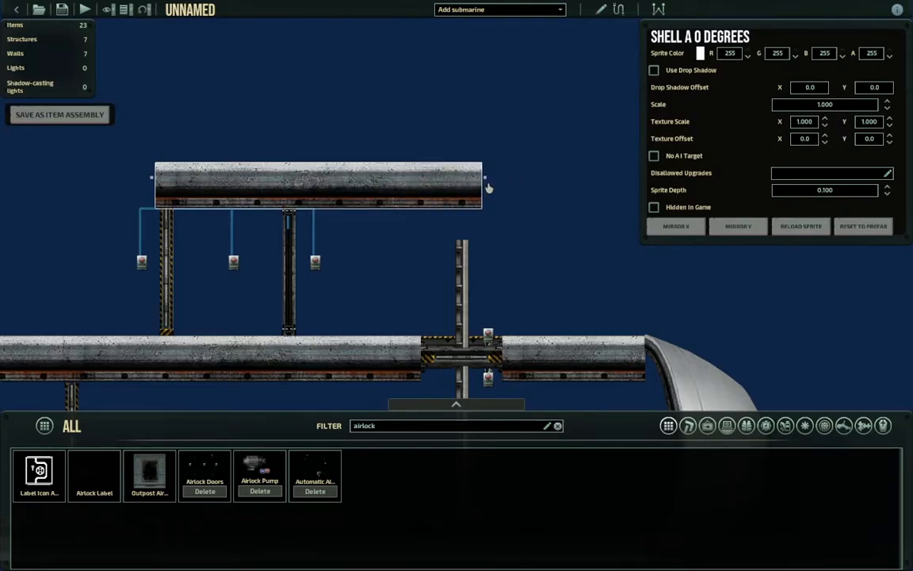
pyautogui.moveTo(522, 293); pyautogui.dragTo(407, 248, button='middle')
pyautogui.click(429, 198)
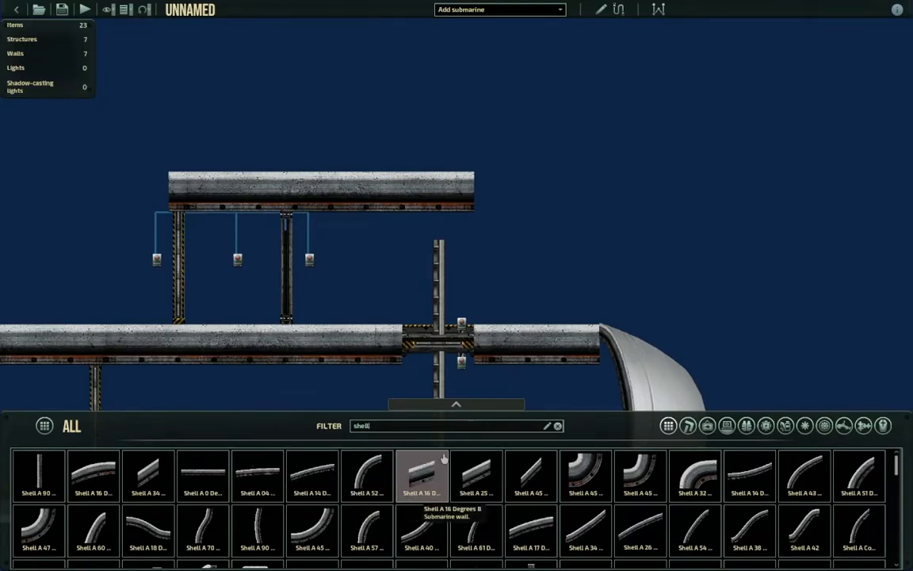
# Place a Shell A 52 Degrees piece above the nose and mirror it horizontally
pyautogui.click(384, 482)
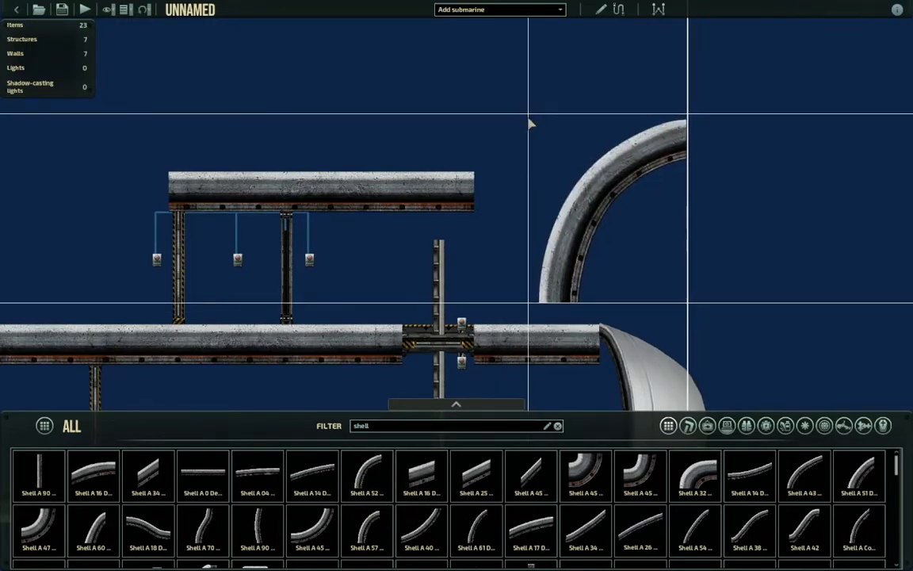
pyautogui.click(521, 169)
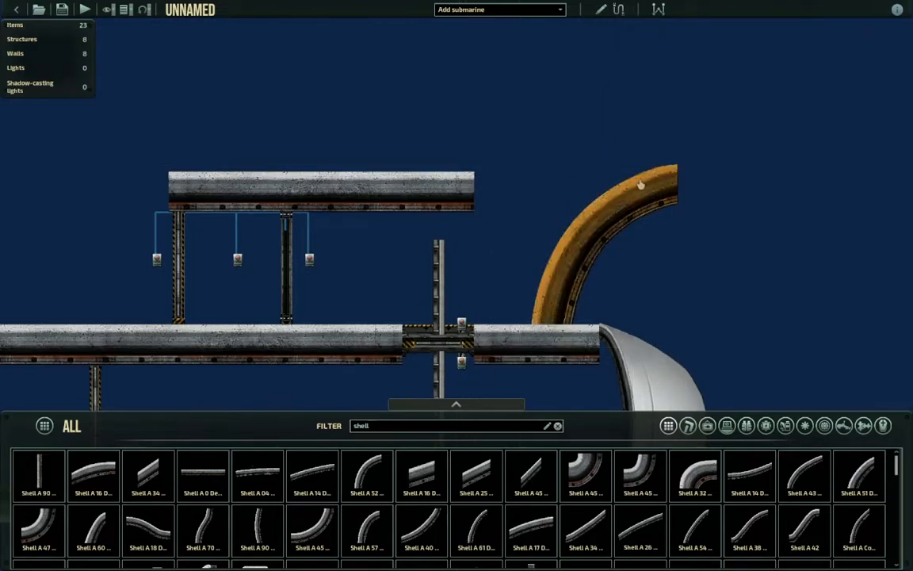
pyautogui.click(572, 265)
pyautogui.click(674, 227)
# Move the curved shell piece so it joins the airlock roof's right end to the top of the nose, then deselect it
pyautogui.press('Down')
pyautogui.press('Down')
pyautogui.press('Down')
pyautogui.press('Down')
pyautogui.press('Down')
pyautogui.press('Right')
pyautogui.press('Right')
pyautogui.press('Right')
pyautogui.press('Right')
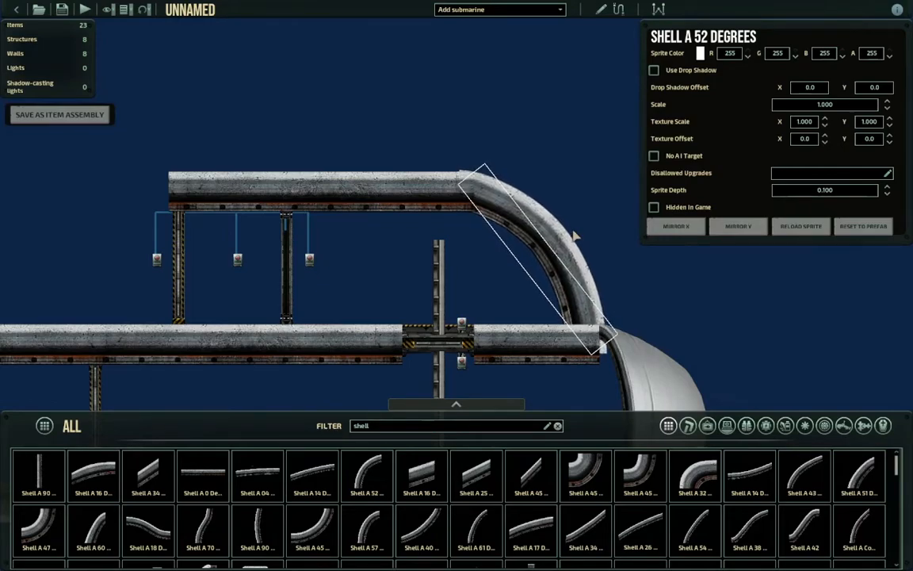
pyautogui.click(539, 83)
# Shorten the airlock roof wall at its right end, leaving a gap above the hatch for a docking hatch
pyautogui.scroll(-3, 541, 119)
pyautogui.moveTo(625, 211); pyautogui.dragTo(684, 169, button='middle')
pyautogui.scroll(2, 639, 209)
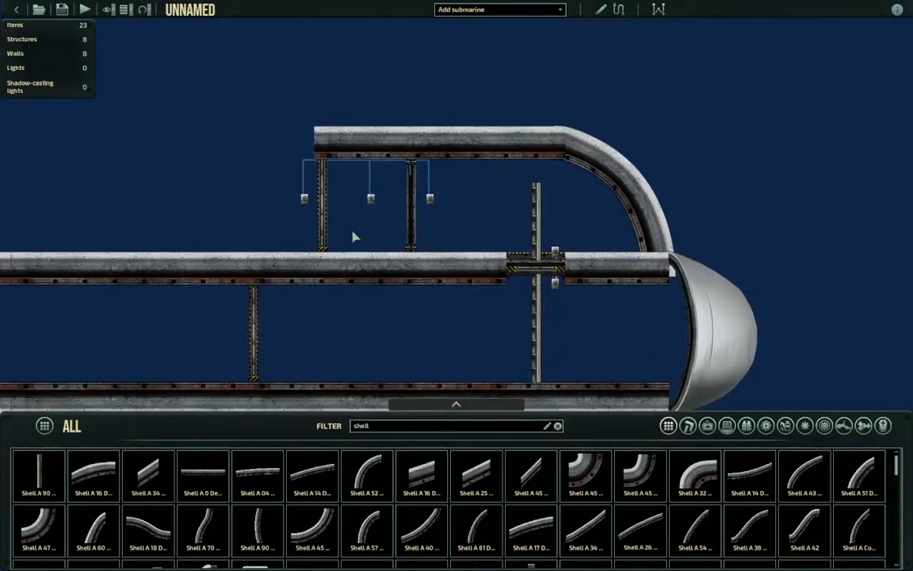
pyautogui.scroll(2, 355, 218)
pyautogui.click(550, 156)
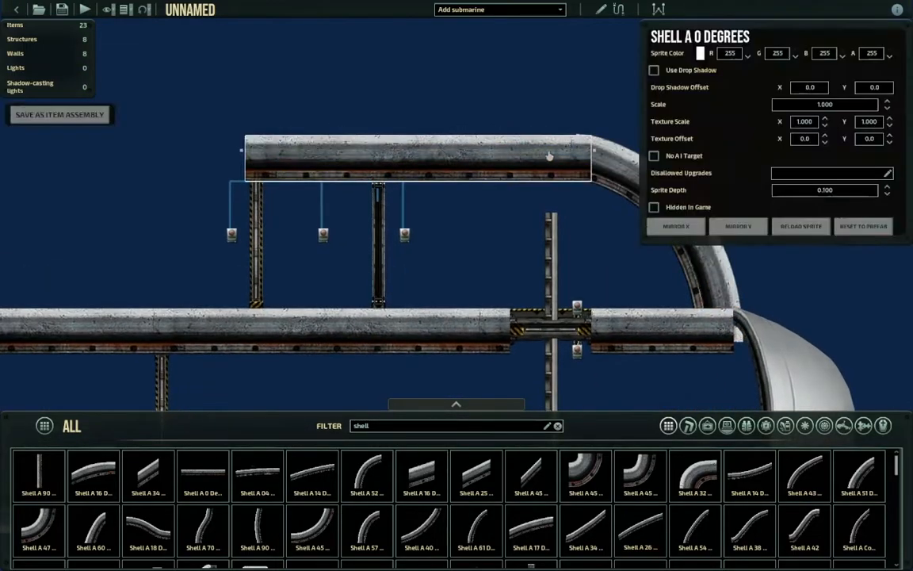
pyautogui.moveTo(598, 155); pyautogui.dragTo(474, 163, button='middle')
pyautogui.moveTo(474, 163); pyautogui.dragTo(419, 162)
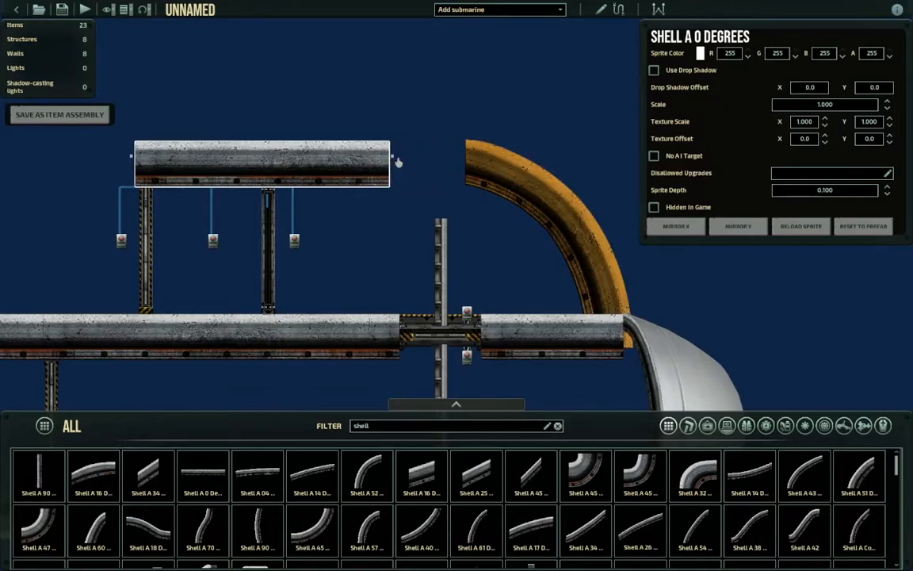
# Filter the parts for "docking" and place the automated docking assembly in the gap between roof wall and curved shell
pyautogui.moveTo(438, 162); pyautogui.dragTo(468, 185, button='middle')
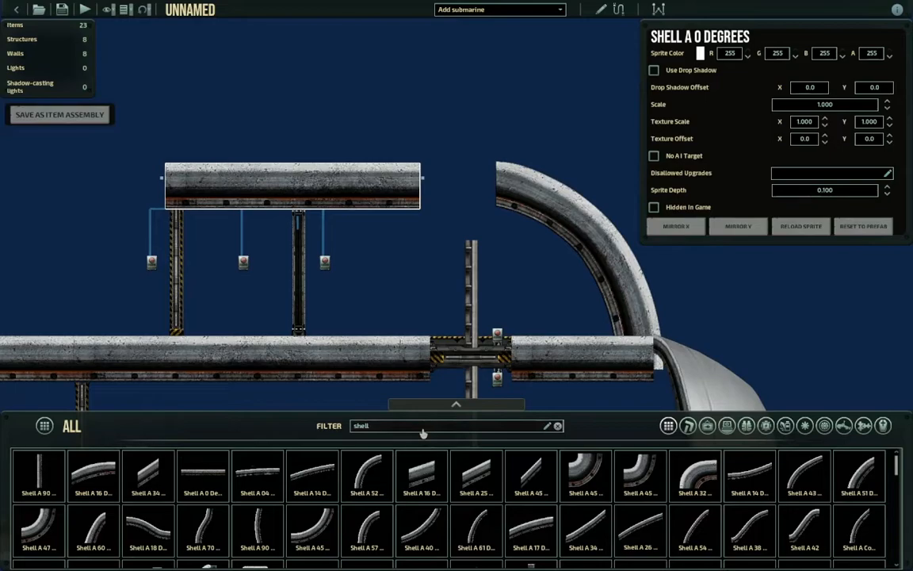
pyautogui.press('BackSpace')
pyautogui.press('BackSpace')
pyautogui.press('BackSpace')
pyautogui.press('BackSpace')
pyautogui.press('BackSpace')
pyautogui.write('docking')
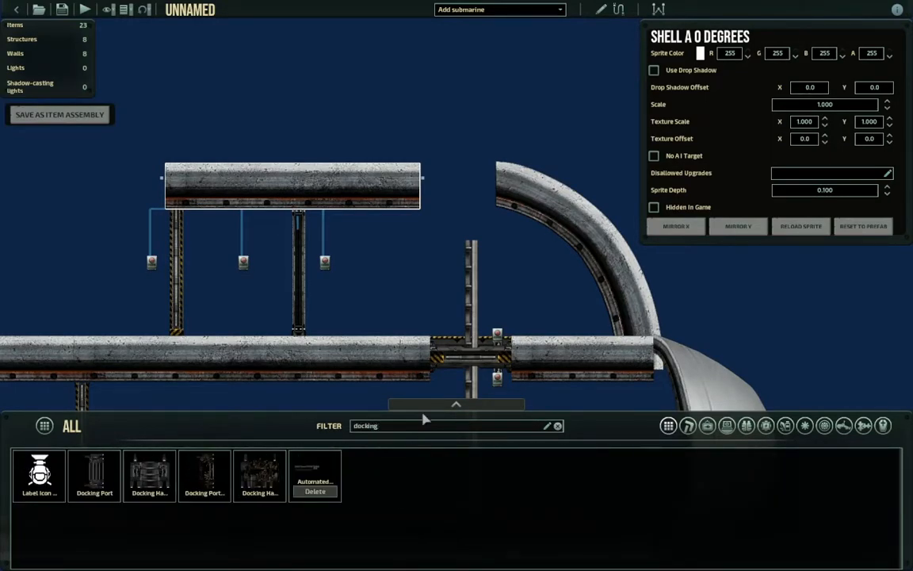
pyautogui.click(315, 476)
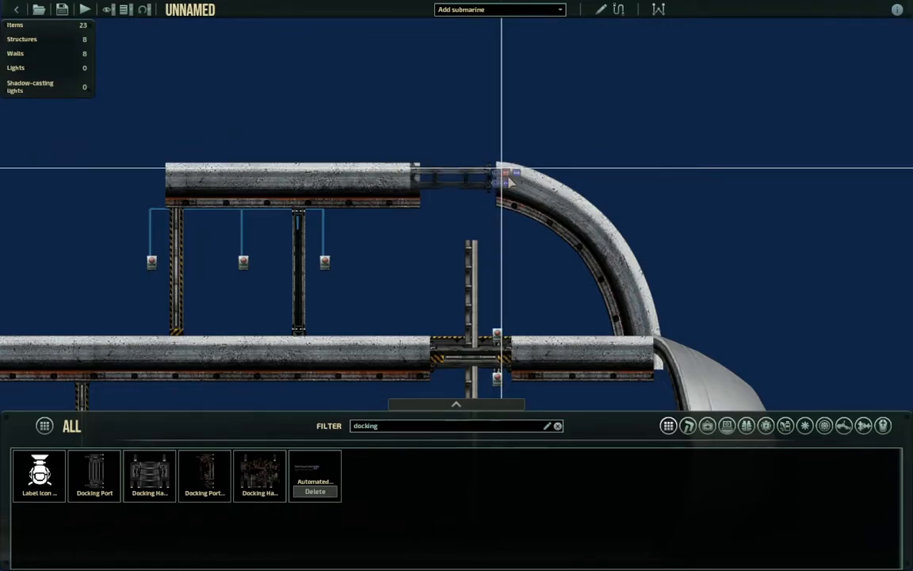
pyautogui.click(501, 179)
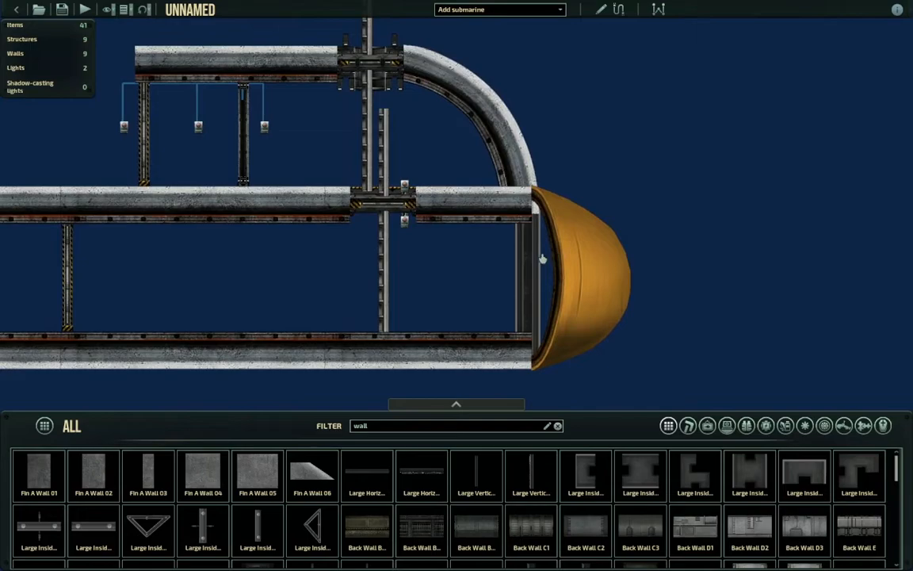
pyautogui.moveTo(608, 316); pyautogui.dragTo(632, 285, button='middle')
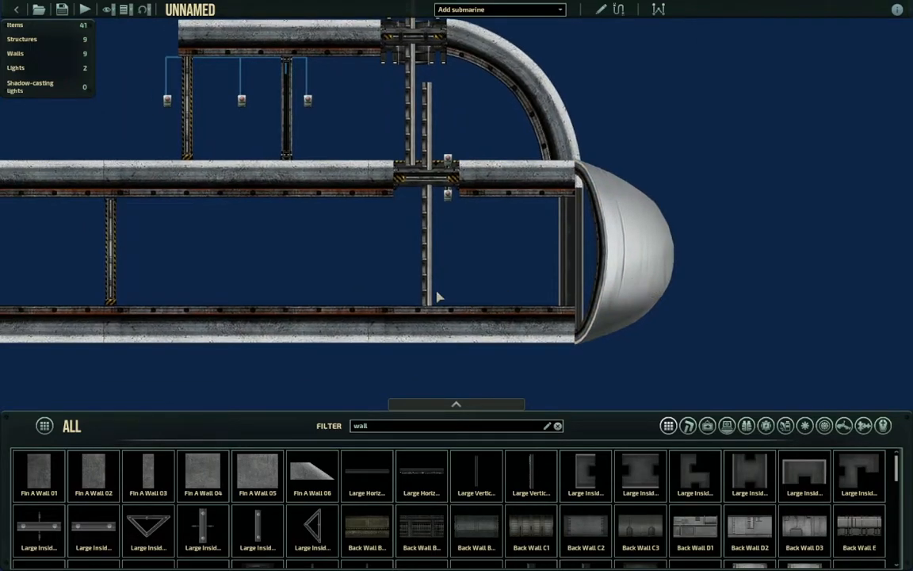
pyautogui.moveTo(436, 295); pyautogui.dragTo(454, 297, button='middle')
pyautogui.click(592, 234)
pyautogui.click(475, 254)
# Find the Engine part and place one through the rounded stern piece at the hull's left end
pyautogui.moveTo(133, 279); pyautogui.dragTo(601, 263, button='middle')
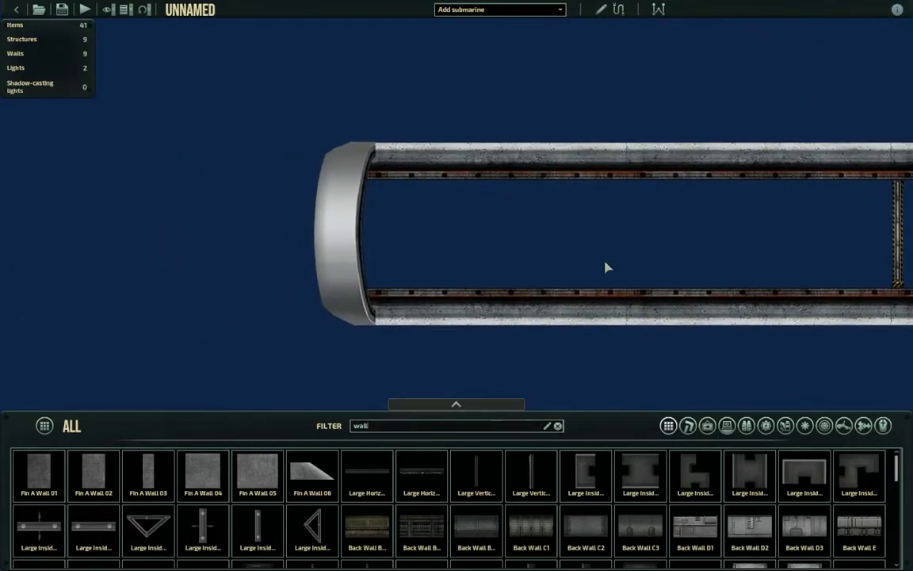
pyautogui.press('d')
pyautogui.moveTo(711, 271); pyautogui.dragTo(515, 273, button='middle')
pyautogui.scroll(-1, 528, 271)
pyautogui.scroll(-2, 509, 288)
pyautogui.scroll(5, 75, 265)
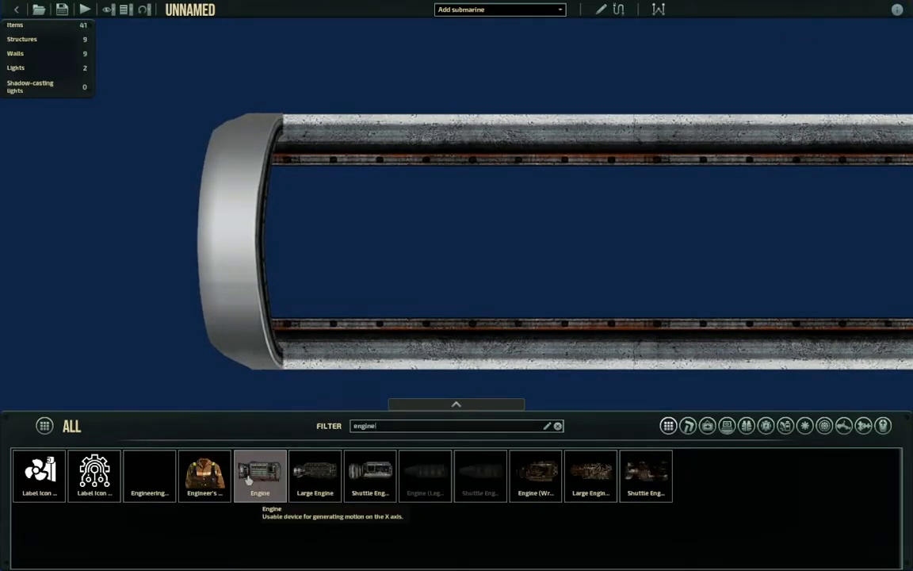
pyautogui.click(248, 479)
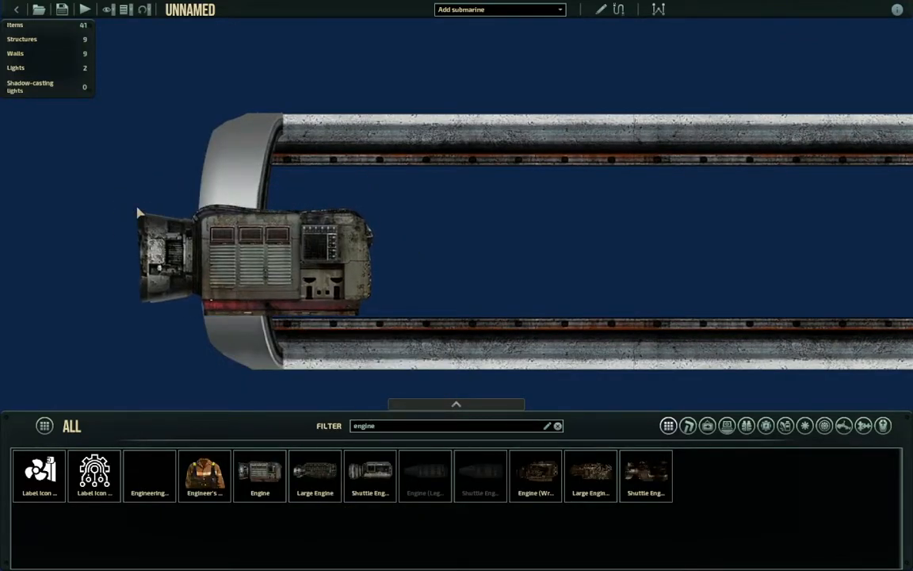
pyautogui.click(141, 256)
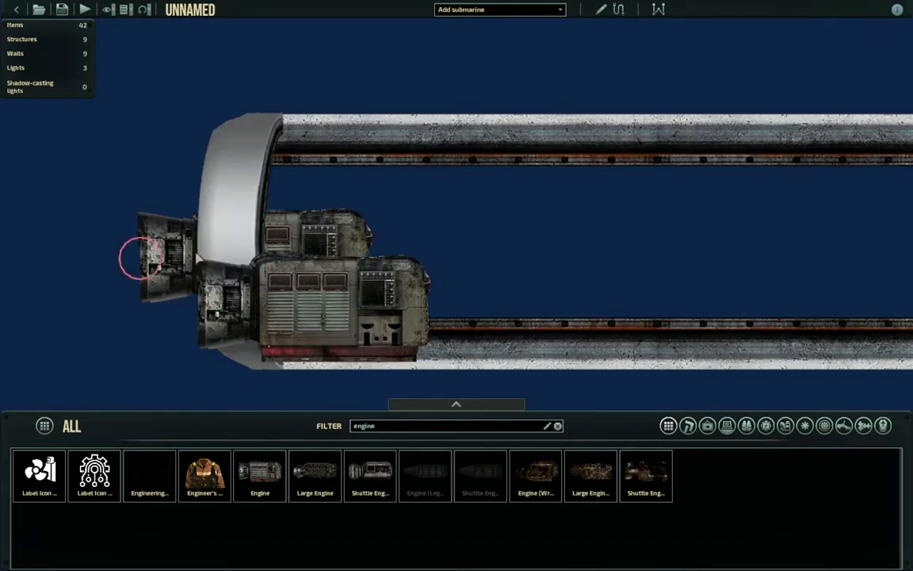
# Move the engine down onto the hull floor so its propeller end passes through the stern piece, then deselect it
pyautogui.moveTo(325, 239); pyautogui.dragTo(357, 251)
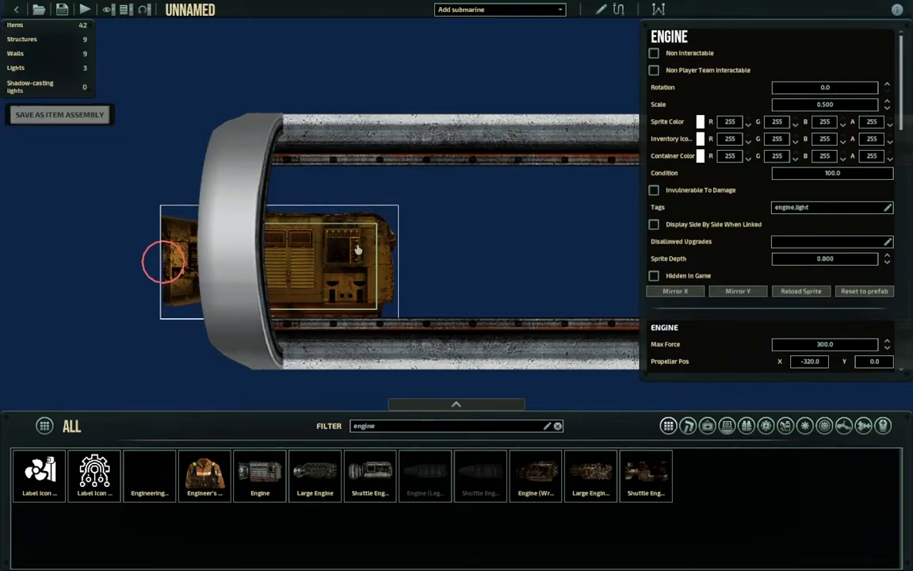
pyautogui.click(408, 243)
# Filter the parts for "rea" and place a Nuclear Reactor on the hull floor just right of the engine
pyautogui.scroll(-3, 444, 238)
pyautogui.moveTo(529, 276); pyautogui.dragTo(415, 278, button='middle')
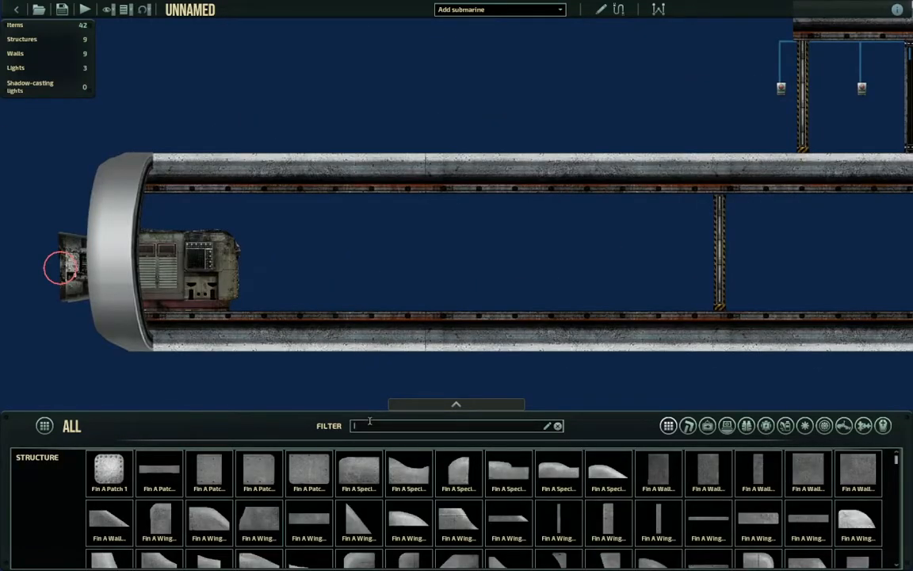
pyautogui.write('real')
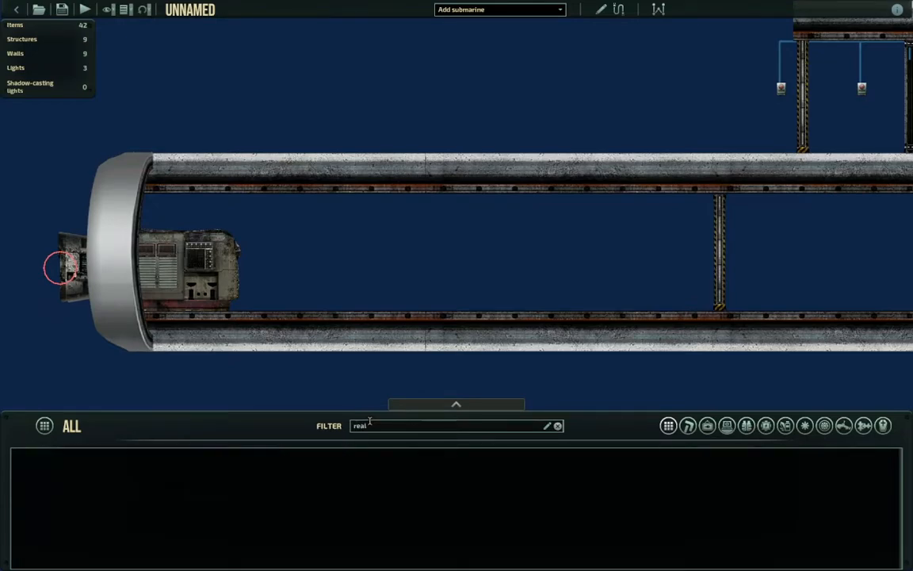
pyautogui.click(149, 474)
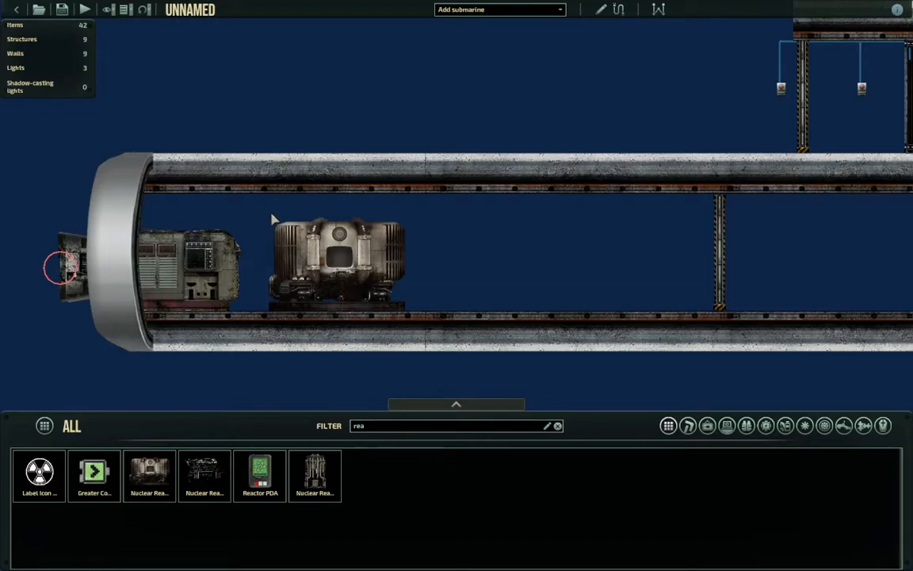
pyautogui.click(272, 218)
# Try reducing the nuclear reactor's scale to 0.100, then restore its original size and deselect it
pyautogui.click(272, 242)
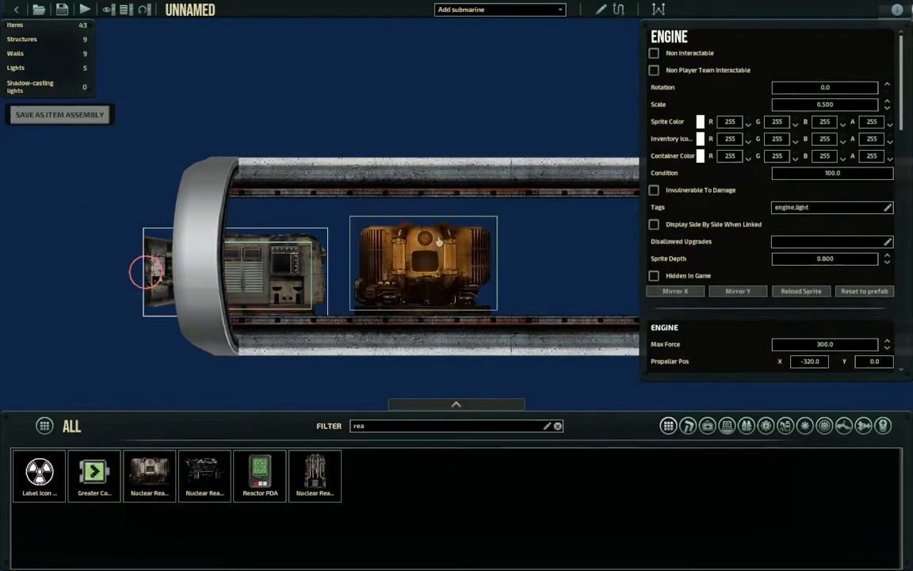
pyautogui.click(888, 108)
pyautogui.click(888, 109)
pyautogui.click(424, 262)
pyautogui.click(888, 132)
pyautogui.click(888, 131)
pyautogui.click(888, 131)
pyautogui.click(889, 133)
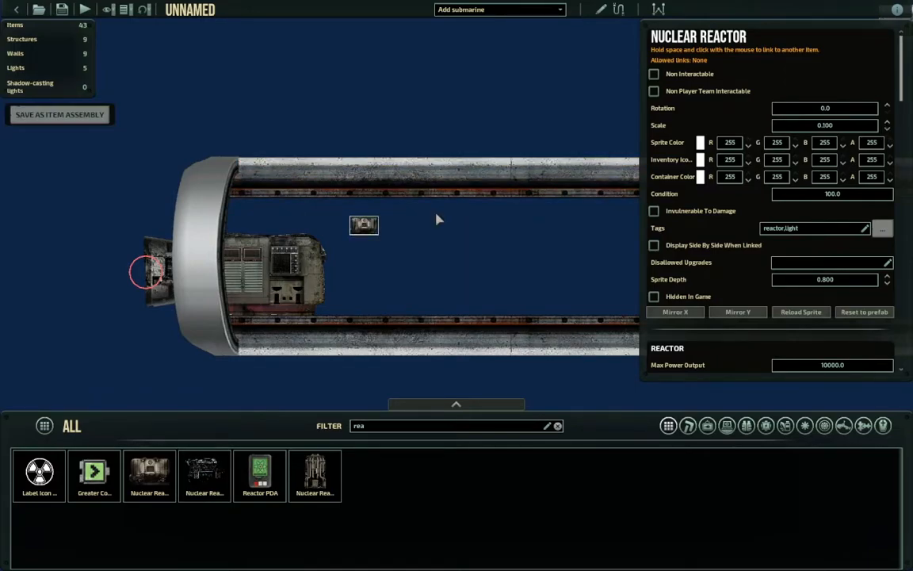
pyautogui.click(887, 124)
pyautogui.click(887, 125)
pyautogui.click(516, 292)
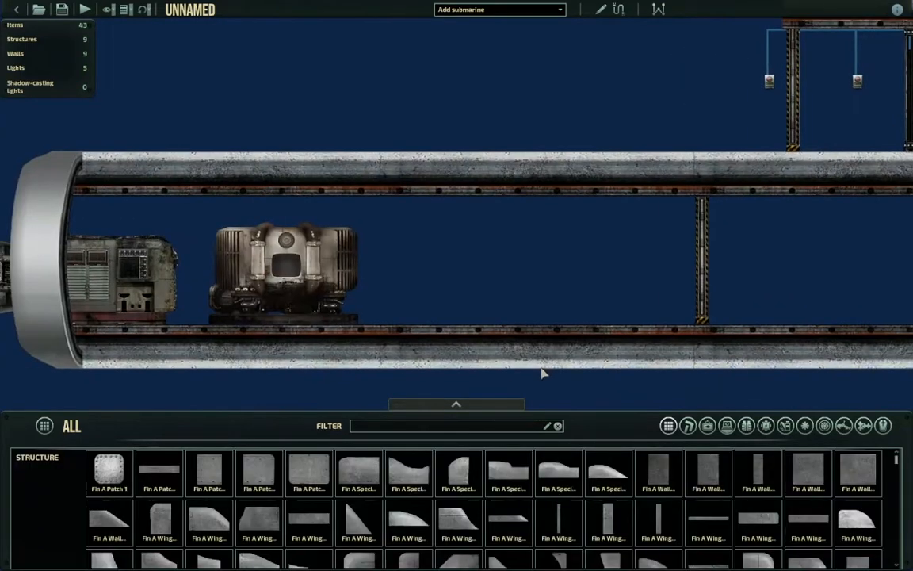
# Filter the parts for "cabinet" and place two medium steel cabinets side by side on the floor right of the reactor
pyautogui.click(401, 427)
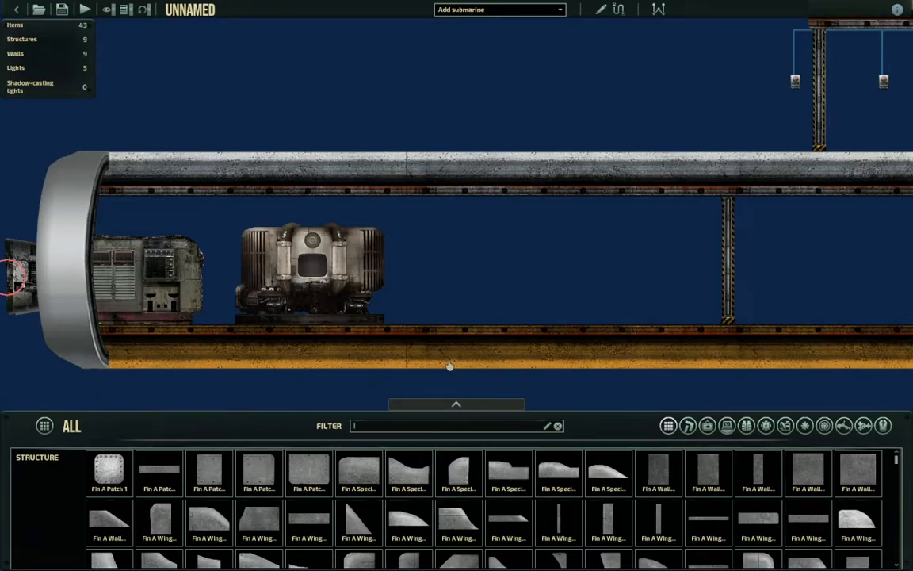
pyautogui.write('cabinet')
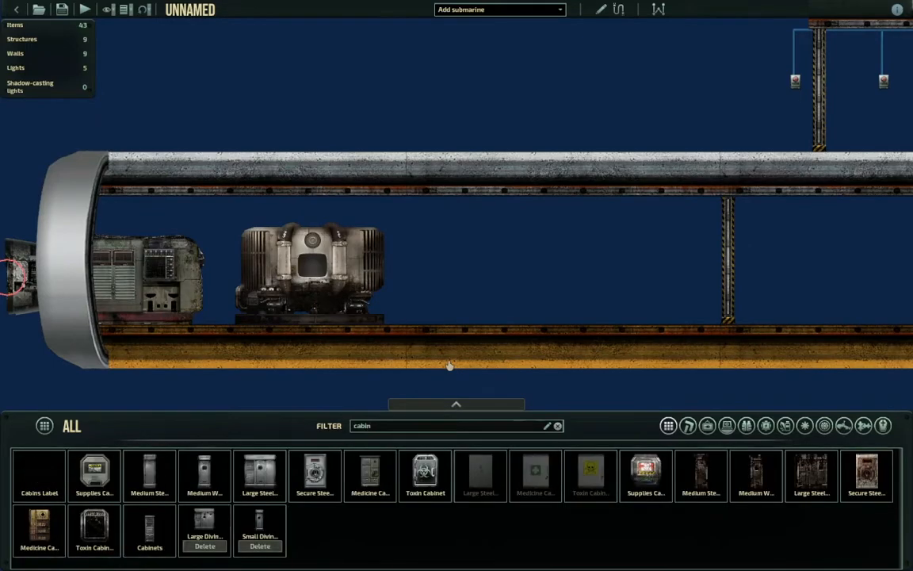
pyautogui.click(94, 473)
pyautogui.click(424, 220)
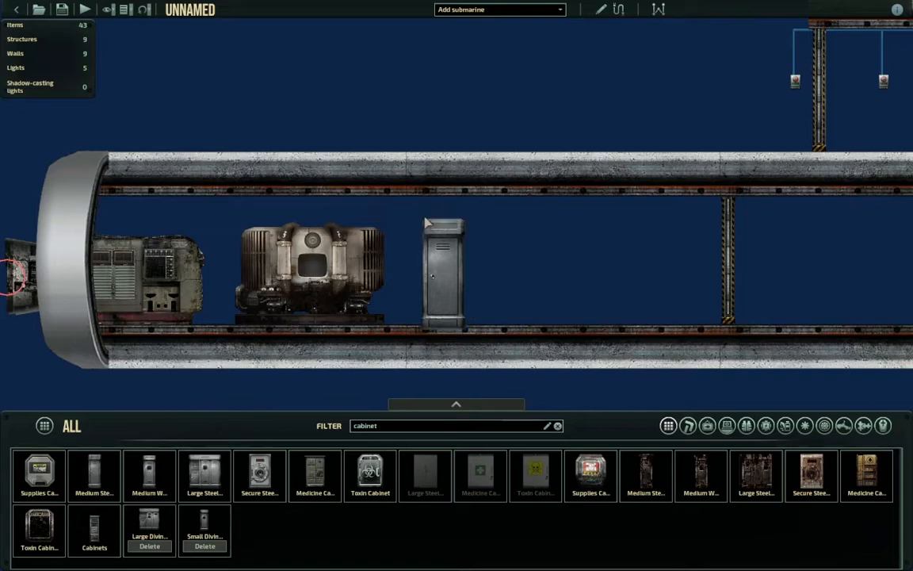
pyautogui.click(482, 220)
pyautogui.rightClick(539, 242)
pyautogui.moveTo(587, 264); pyautogui.dragTo(548, 261, button='middle')
pyautogui.moveTo(463, 248)
pyautogui.mouseDown()
pyautogui.moveTo(408, 270)
pyautogui.moveTo(419, 270)
pyautogui.mouseUp()
# Filter the parts for "fire" and place a Fire Extinguisher Bracket on the wall right of the two cabinets
pyautogui.click(444, 429)
pyautogui.press('BackSpace')
pyautogui.press('BackSpace')
pyautogui.press('BackSpace')
pyautogui.press('BackSpace')
pyautogui.press('BackSpace')
pyautogui.press('BackSpace')
pyautogui.press('BackSpace')
pyautogui.write('fire')
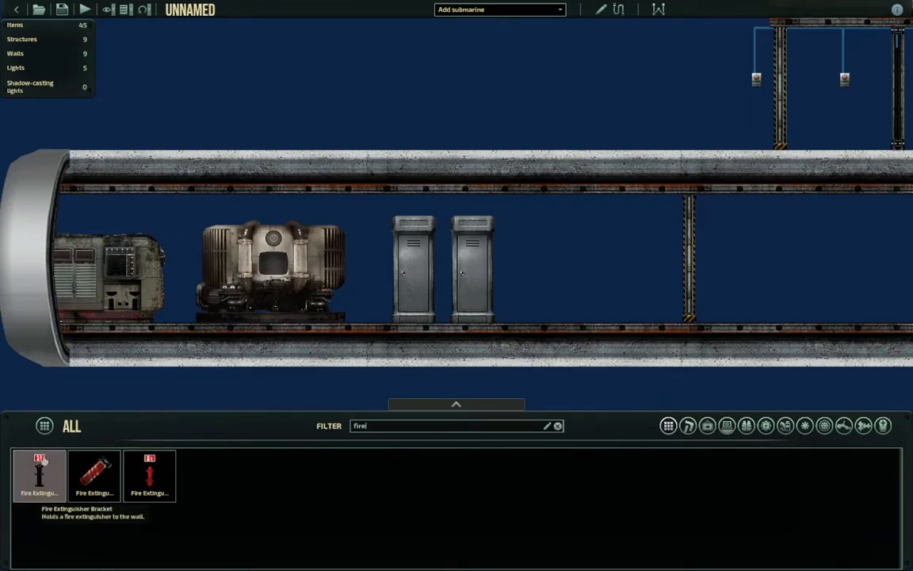
pyautogui.click(38, 474)
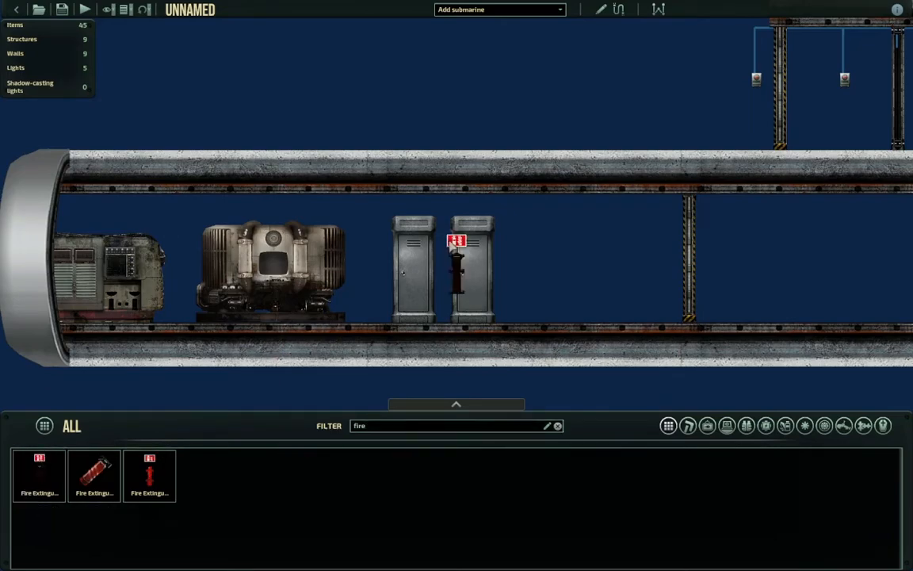
pyautogui.click(543, 246)
pyautogui.scroll(2, 544, 255)
pyautogui.scroll(-3, 658, 282)
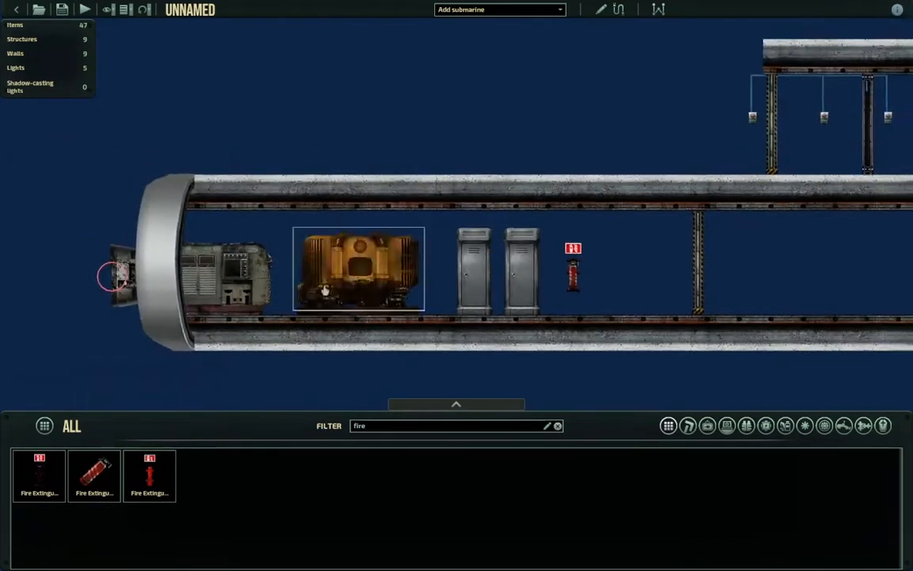
# Delete the custom door in the main hull and place a door with buttons closer to the fire extinguisher
pyautogui.moveTo(397, 306); pyautogui.dragTo(328, 301, button='middle')
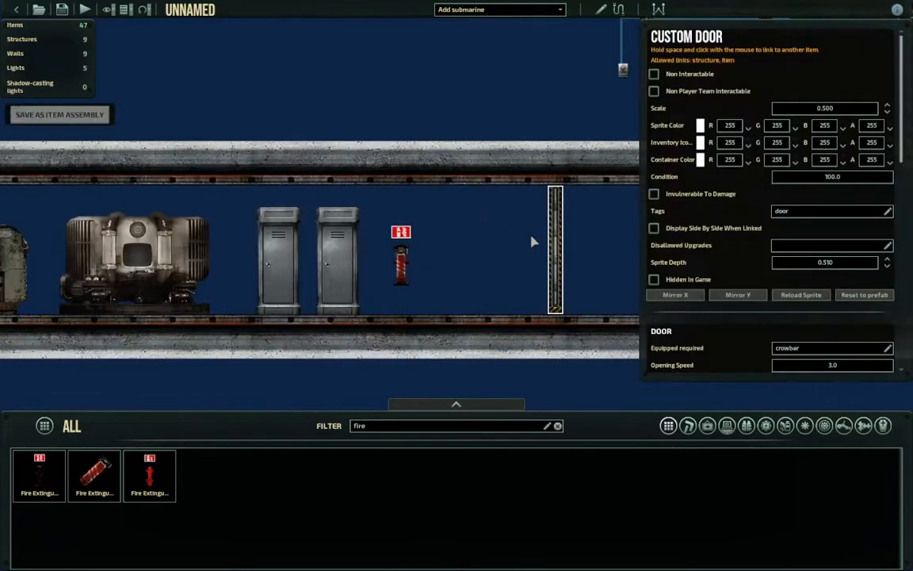
pyautogui.press('Delete')
pyautogui.click(558, 426)
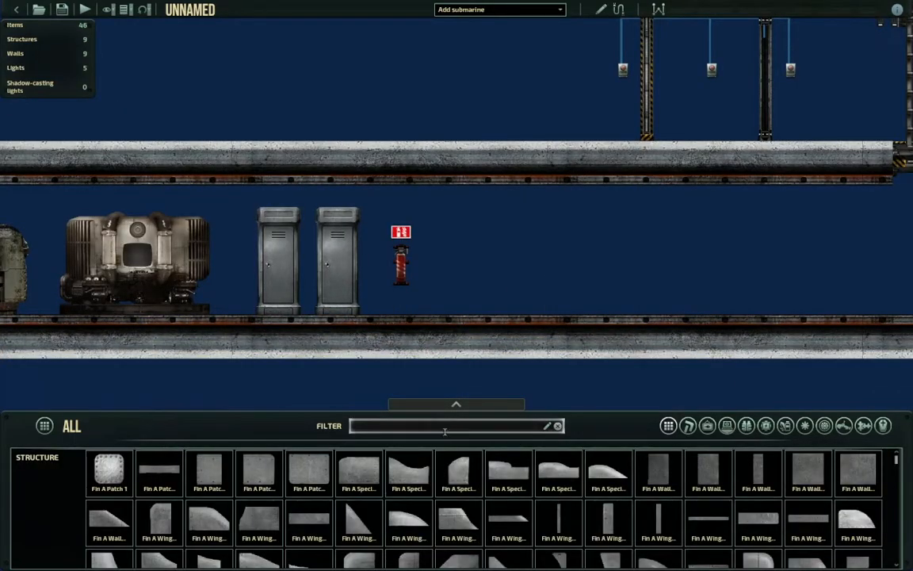
pyautogui.write('door')
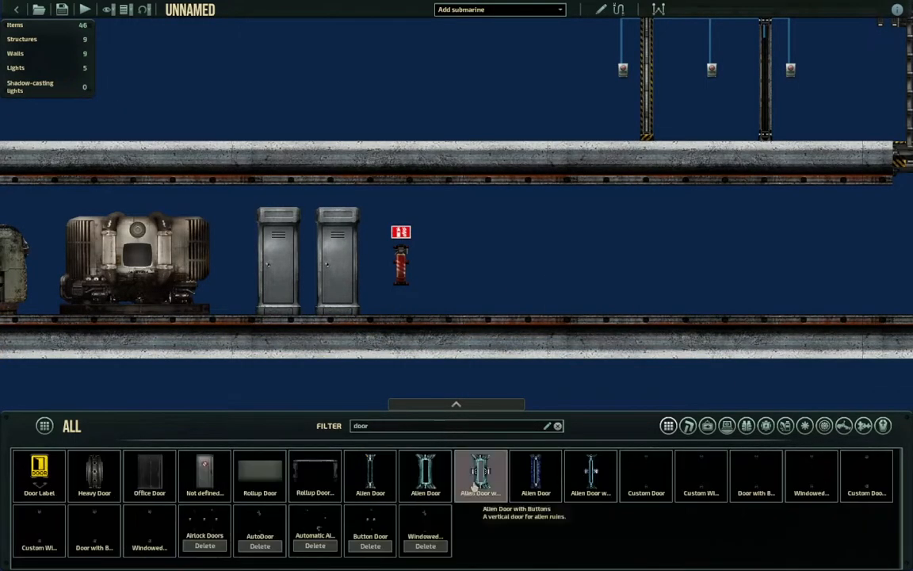
pyautogui.click(694, 479)
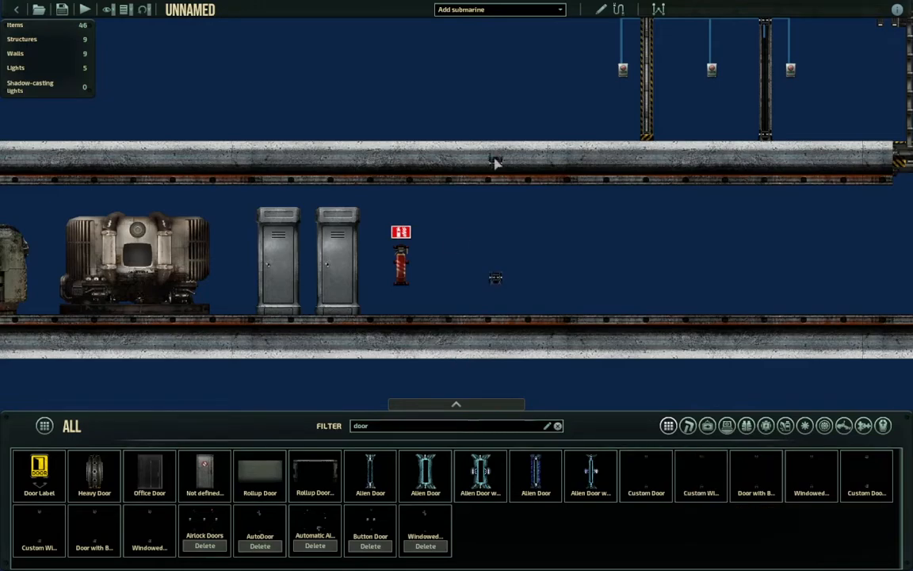
pyautogui.click(456, 192)
# Look over the whole submarine from the nose to the stern, including the airlock on top
pyautogui.press('a')
pyautogui.press('d')
pyautogui.press('s')
pyautogui.press('w')
pyautogui.press('d')
pyautogui.press('s')
pyautogui.scroll(-5, 511, 254)
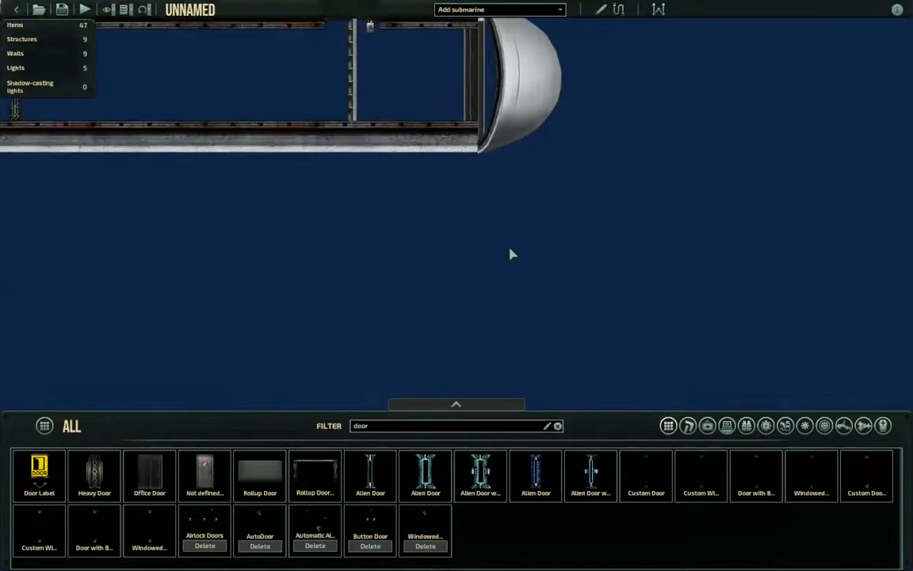
pyautogui.press('w')
pyautogui.press('w')
pyautogui.press('w')
pyautogui.press('a')
pyautogui.press('a')
pyautogui.press('a')
pyautogui.press('d')
pyautogui.press('d')
pyautogui.press('d')
pyautogui.press('s')
pyautogui.press('s')
pyautogui.press('s')
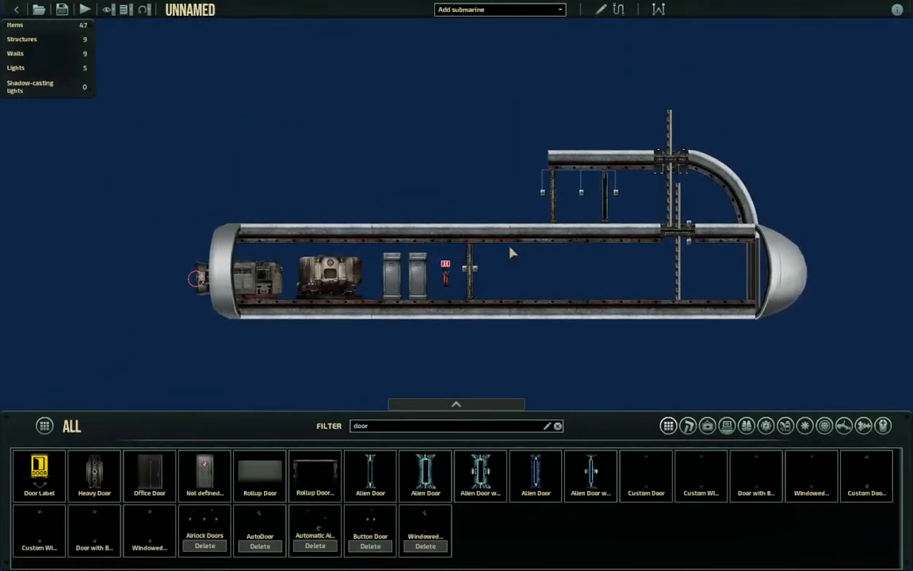
# Filter the parts for "navi" and place a Navigation Terminal between the ladder and the nose of the main hull
pyautogui.scroll(3, 510, 252)
pyautogui.scroll(3, 511, 253)
pyautogui.press('d')
pyautogui.press('w')
pyautogui.doubleClick(449, 428)
pyautogui.press('BackSpace')
pyautogui.write('navi')
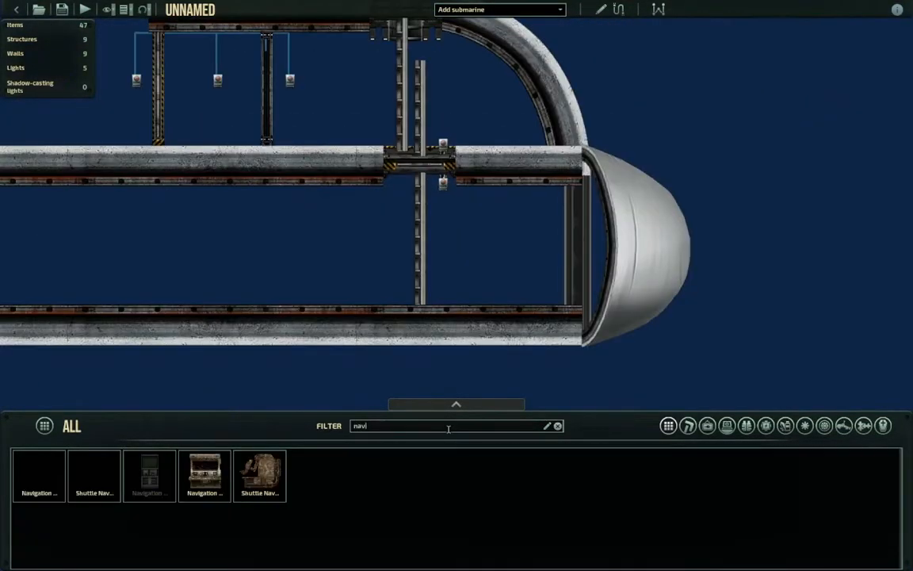
pyautogui.moveTo(39, 476); pyautogui.dragTo(451, 204)
pyautogui.click(451, 207)
# Filter the parts for "stat" and place a Status Monitor on the wall left of the ladder
pyautogui.press('a')
pyautogui.press('w')
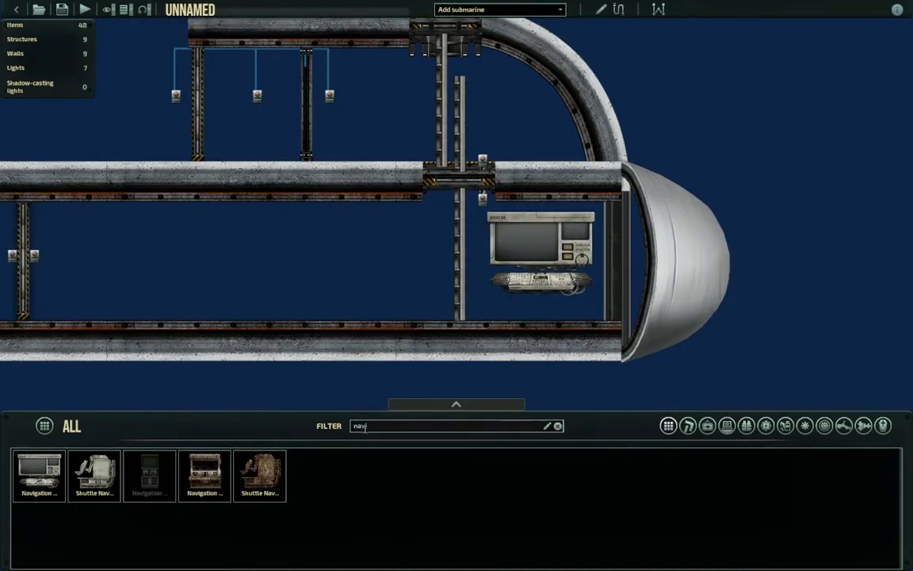
pyautogui.doubleClick(358, 426)
pyautogui.press('BackSpace')
pyautogui.write('stat')
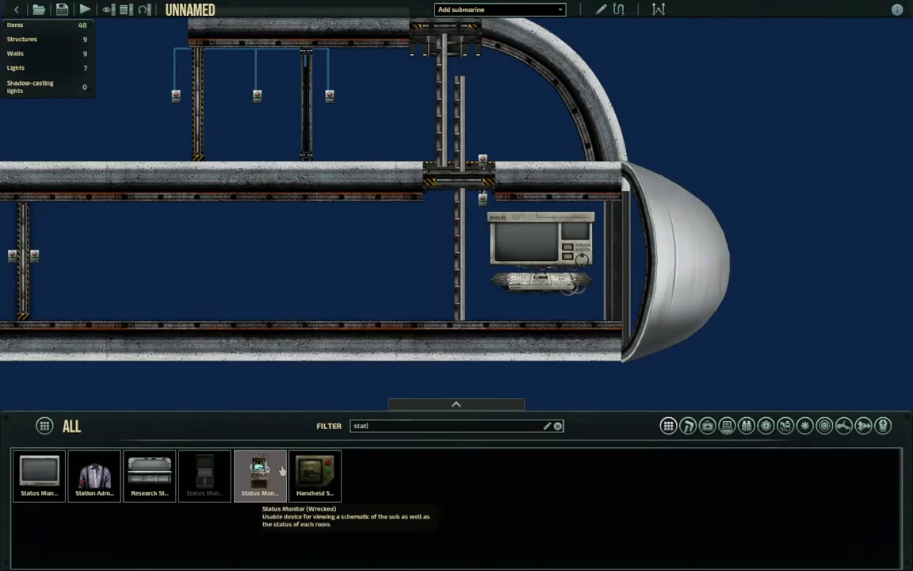
pyautogui.click(39, 476)
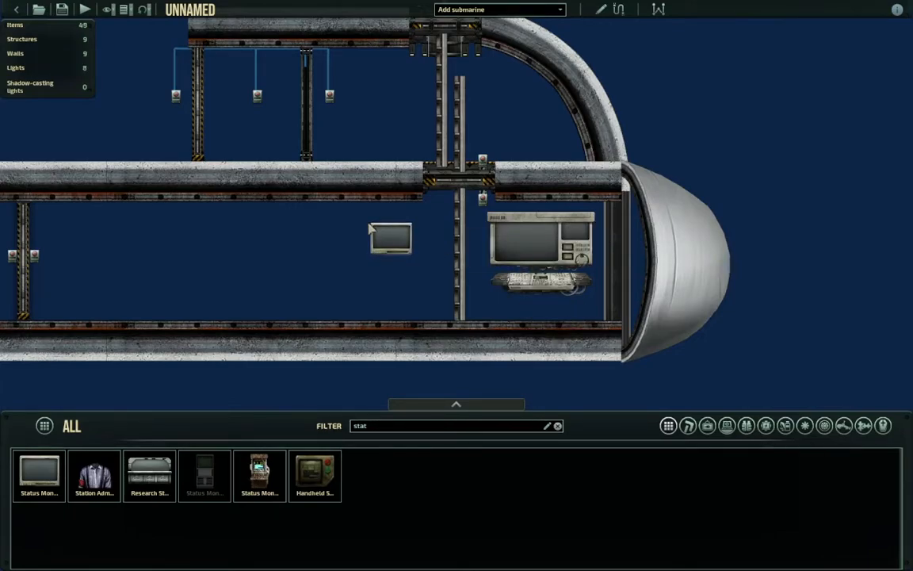
# Link the status monitor to the navigation terminal
pyautogui.click(394, 247)
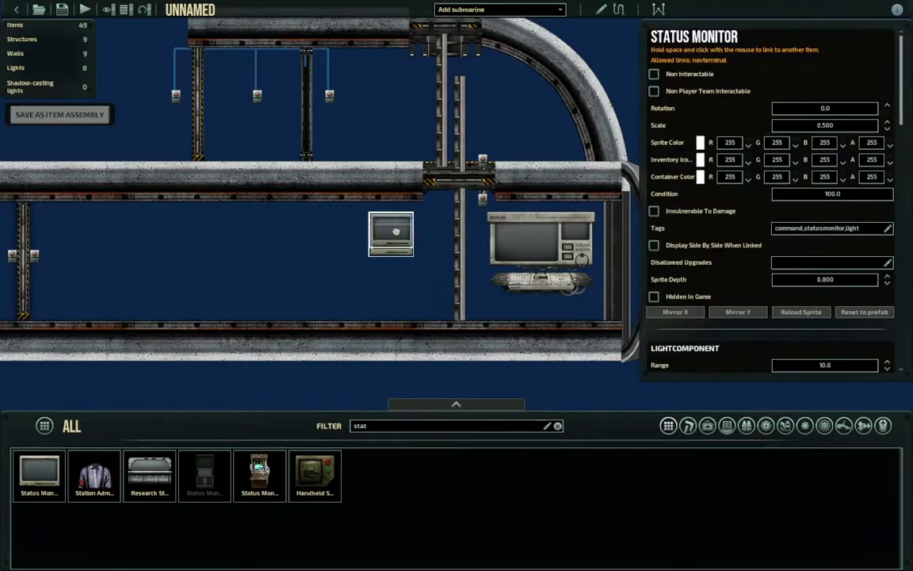
pyautogui.moveTo(419, 260); pyautogui.dragTo(384, 267, button='middle')
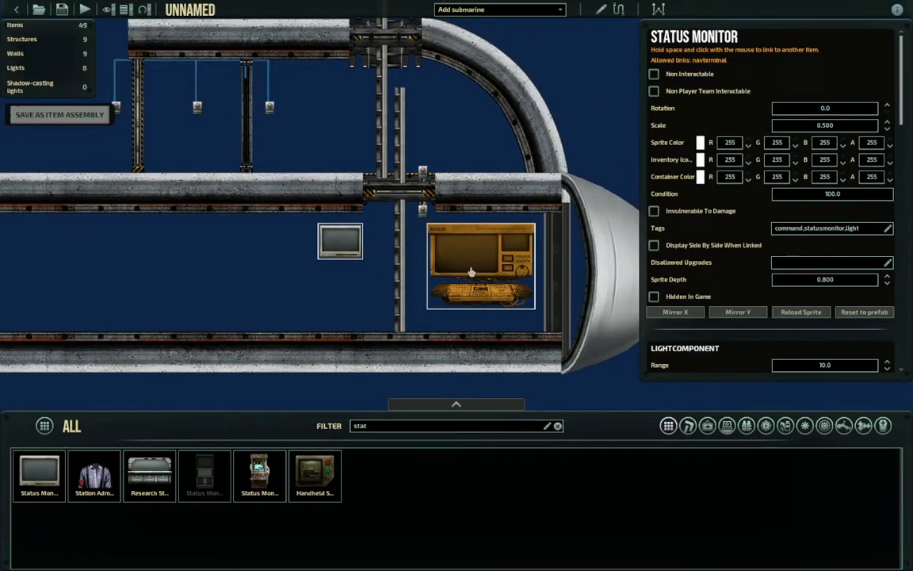
pyautogui.click(423, 292)
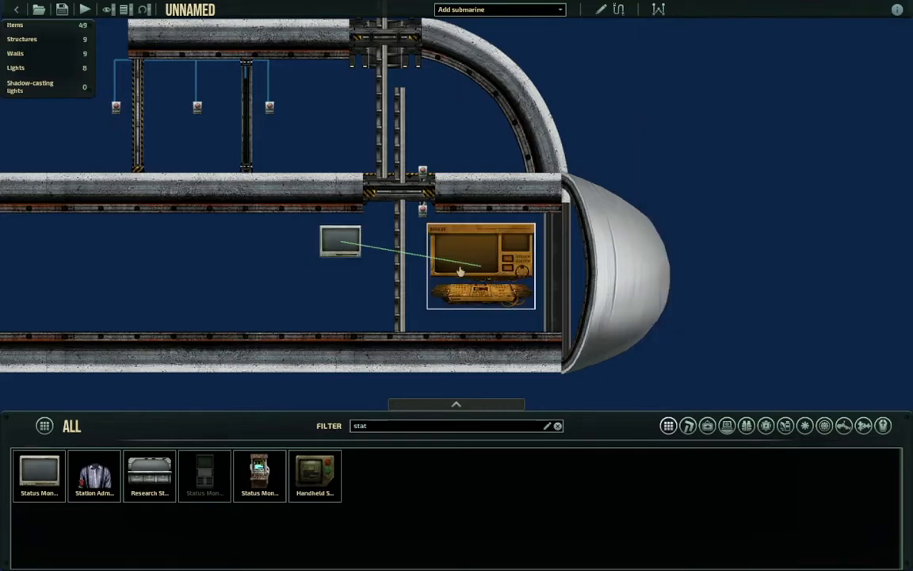
# Open the navigation terminal's interface to examine its controls, then close it
pyautogui.moveTo(447, 253); pyautogui.dragTo(547, 252, button='middle')
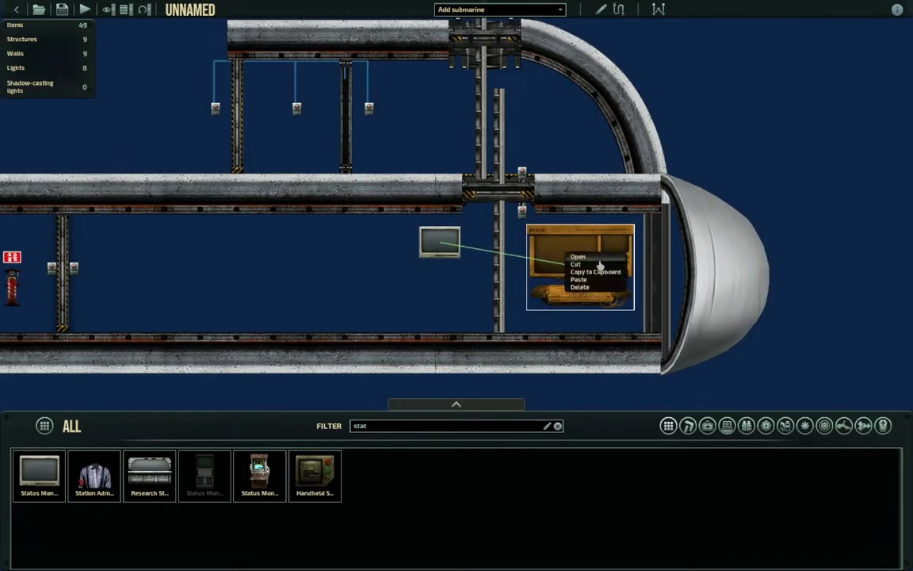
pyautogui.click(577, 258)
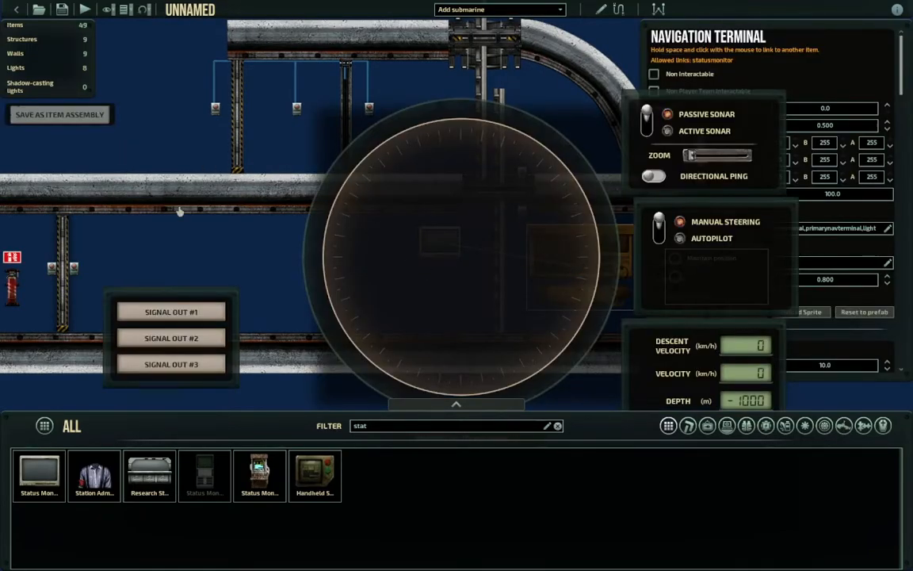
pyautogui.click(275, 261)
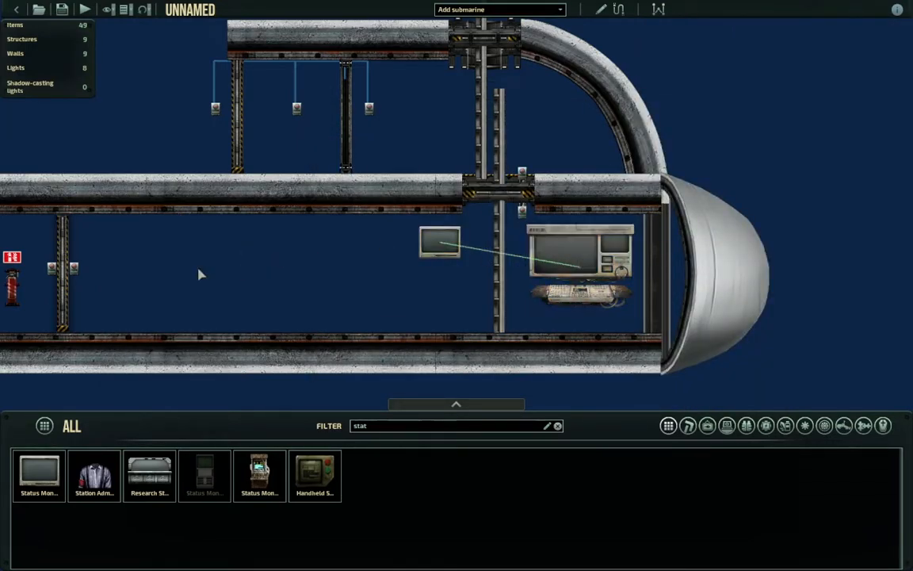
# Review the interior layout between the reactor room and the navigation terminal
pyautogui.press('a')
pyautogui.press('d')
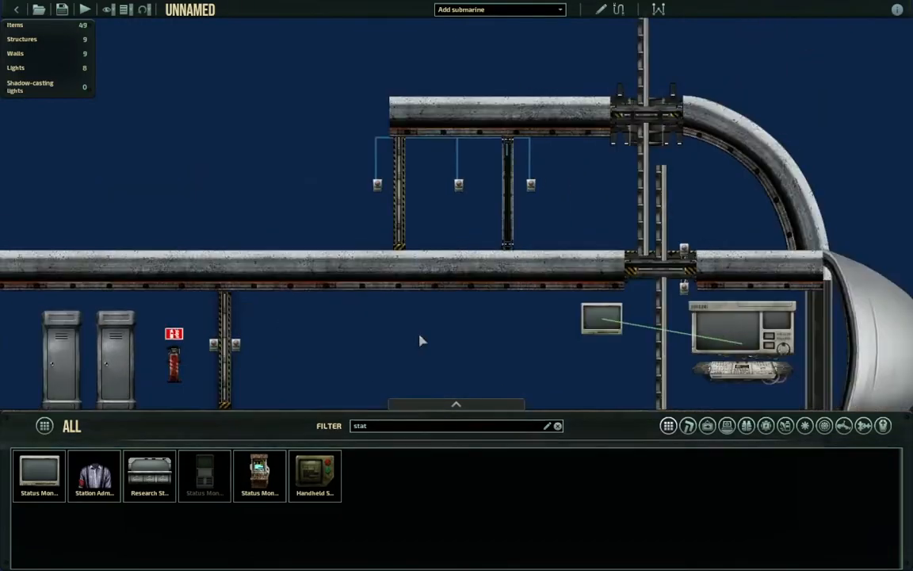
pyautogui.press('a')
pyautogui.press('s')
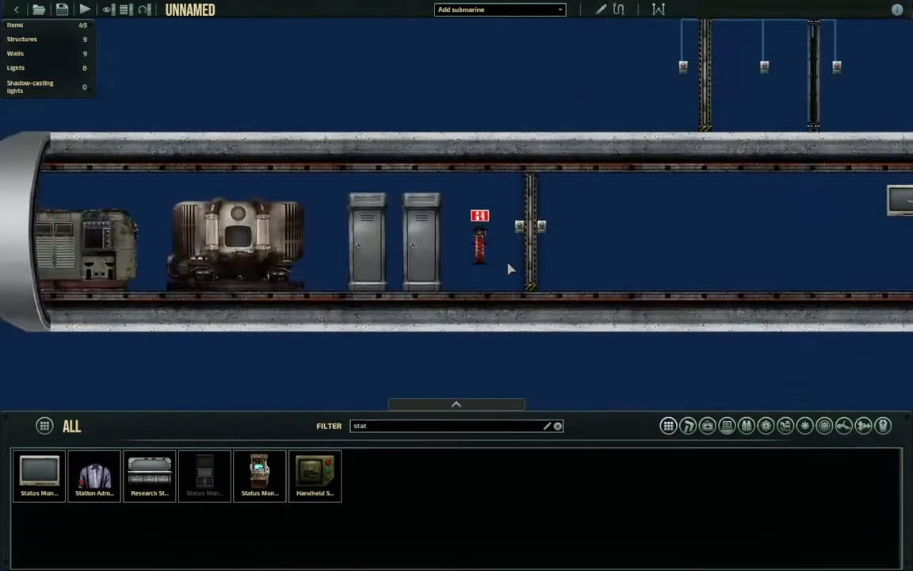
pyautogui.moveTo(546, 223); pyautogui.dragTo(396, 254)
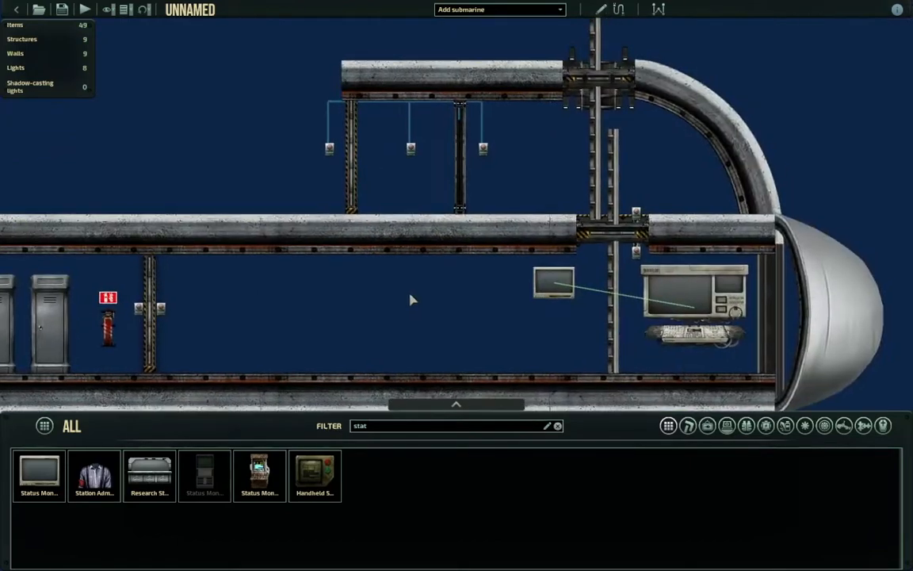
pyautogui.moveTo(467, 258); pyautogui.dragTo(532, 220, button='middle')
pyautogui.press('a')
pyautogui.press('s')
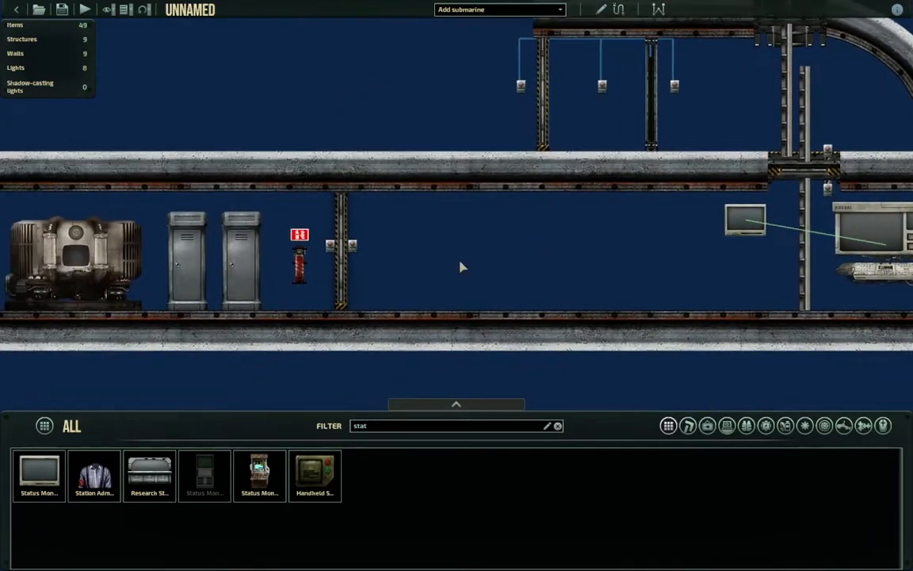
# Filter the parts for "suit" and place the saved diving suit locker assembly on the main floor between the door and the status monitor
pyautogui.click(334, 435)
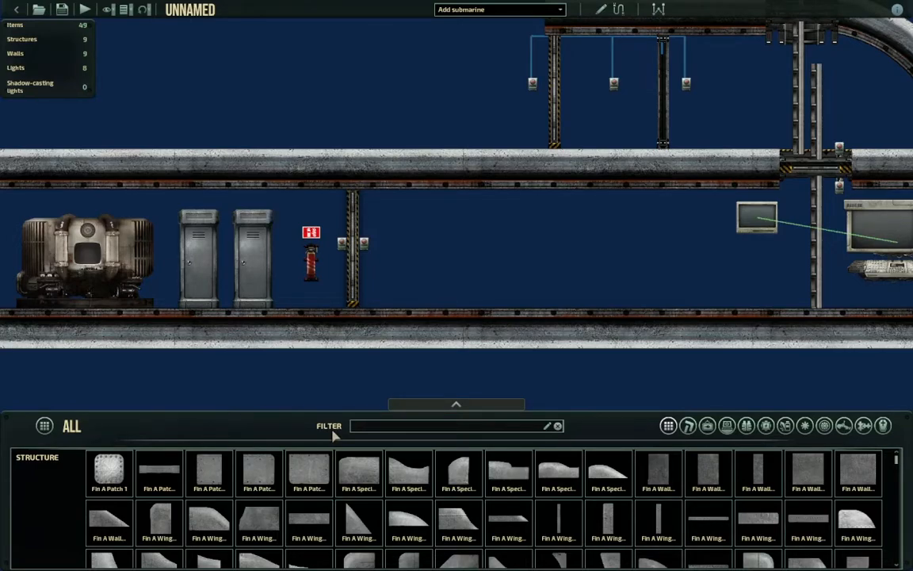
pyautogui.write('suit')
pyautogui.click(757, 472)
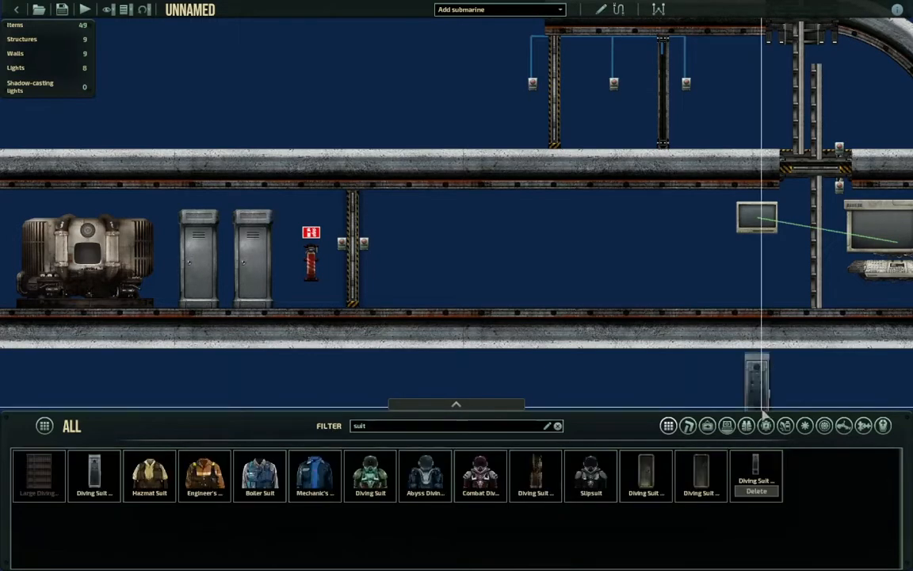
pyautogui.press('d')
pyautogui.press('w')
pyautogui.click(478, 337)
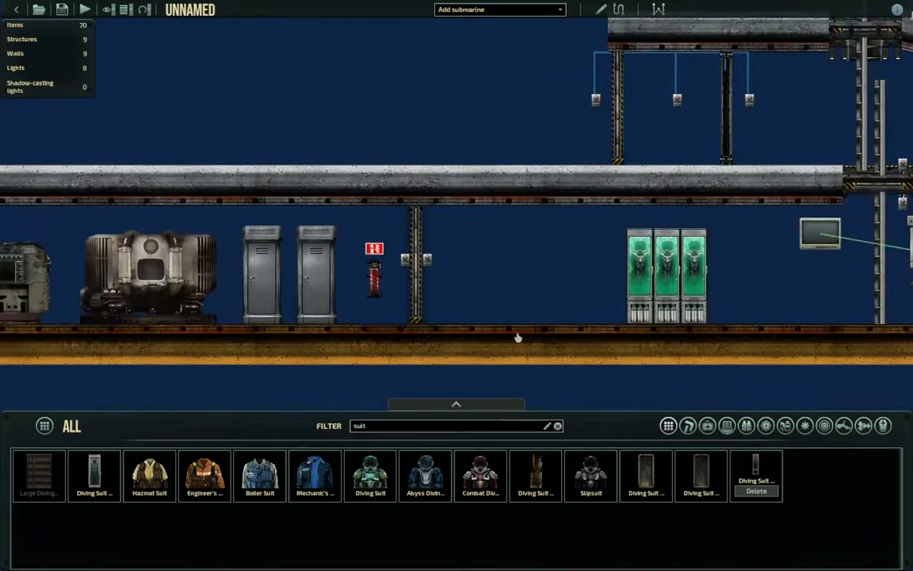
# Filter the parts for "junction" and place eight Junction Boxes in two rows of four between the door and the diving suit lockers
pyautogui.moveTo(477, 308); pyautogui.dragTo(523, 306, button='middle')
pyautogui.moveTo(374, 427); pyautogui.dragTo(352, 429)
pyautogui.press('BackSpace')
pyautogui.write('junction')
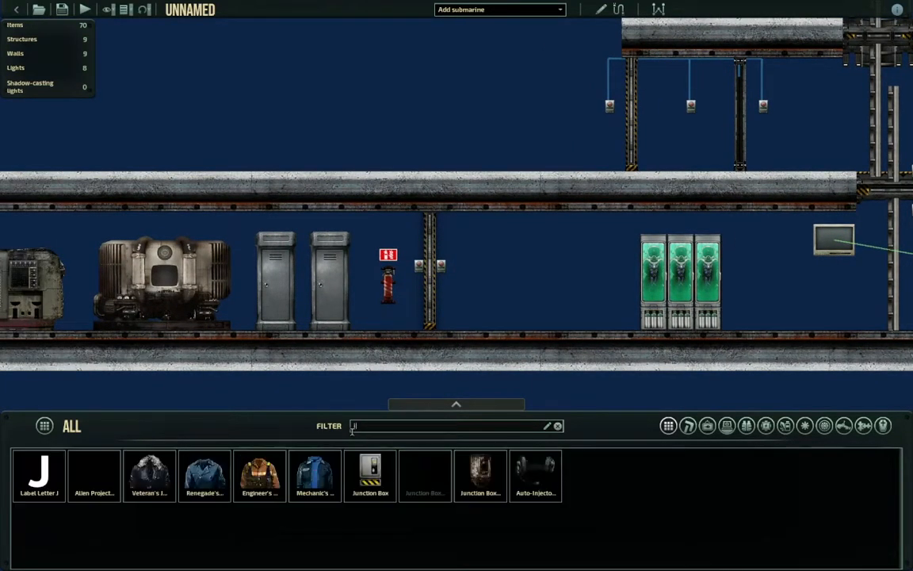
pyautogui.click(39, 474)
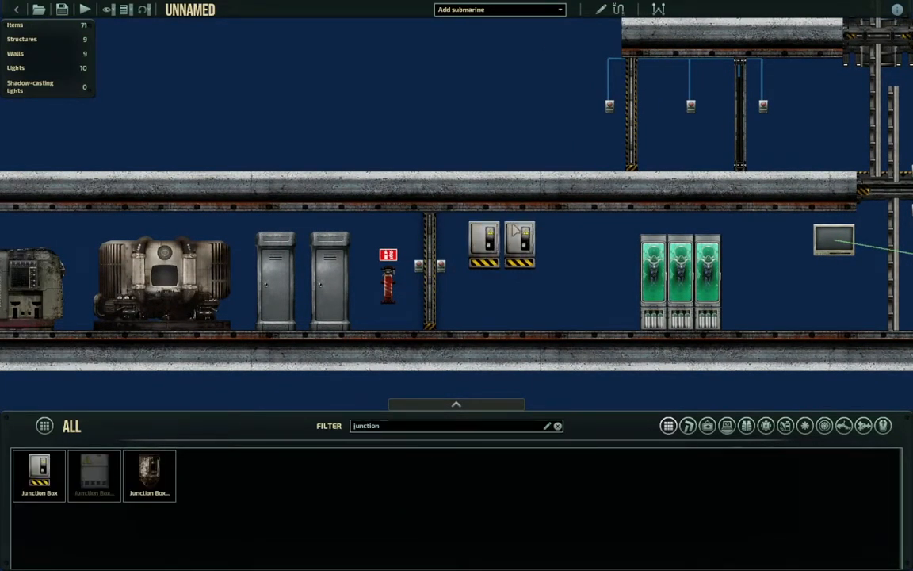
pyautogui.click(580, 225)
pyautogui.click(472, 278)
pyautogui.click(507, 279)
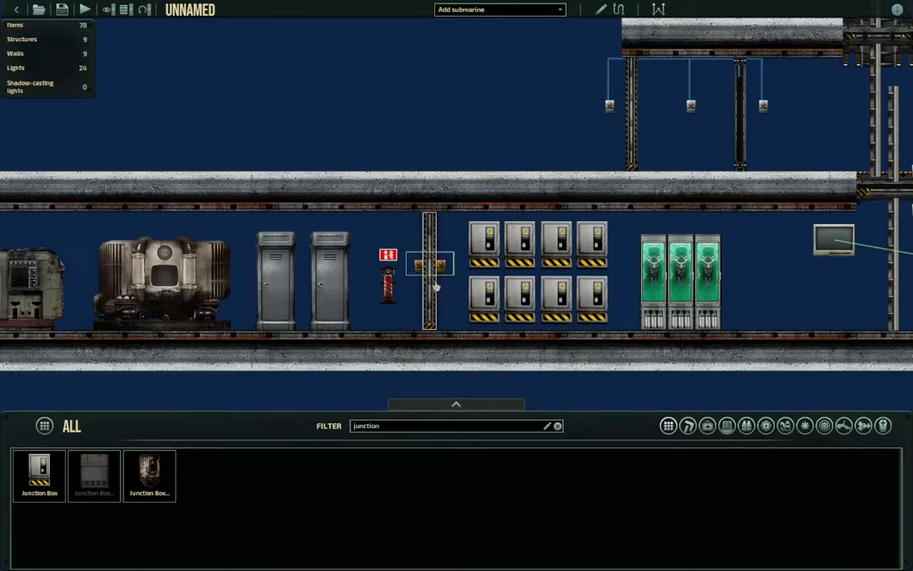
# Split the bottom hull shell into two pieces, leaving a hatch-wide opening between the diving suit lockers and the ladder
pyautogui.press('a')
pyautogui.press('d')
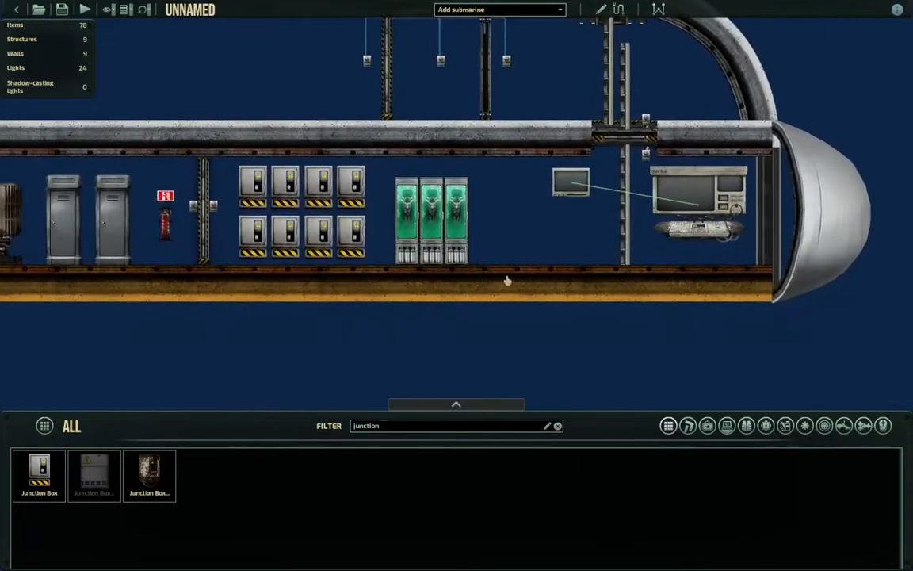
pyautogui.click(514, 291)
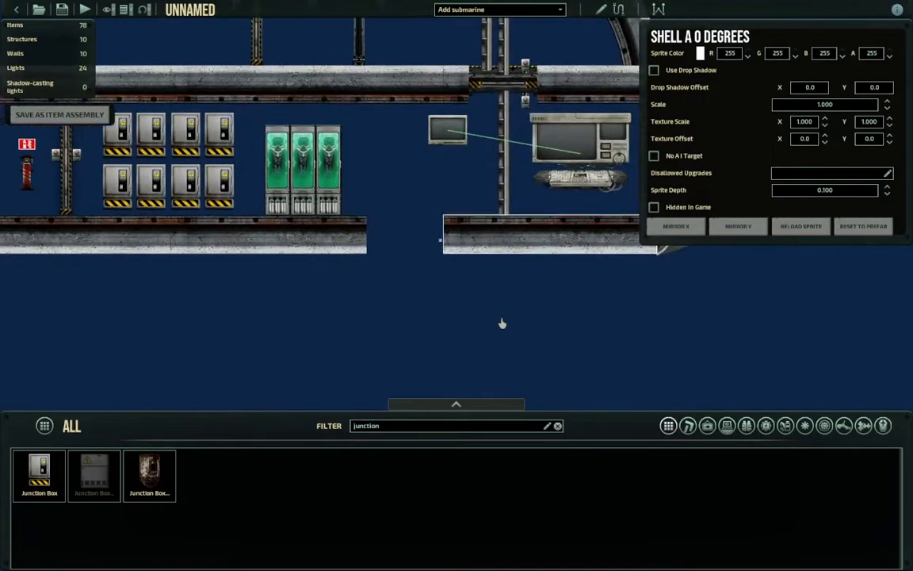
pyautogui.click(502, 322)
pyautogui.press('a')
pyautogui.press('w')
pyautogui.scroll(-2, 523, 299)
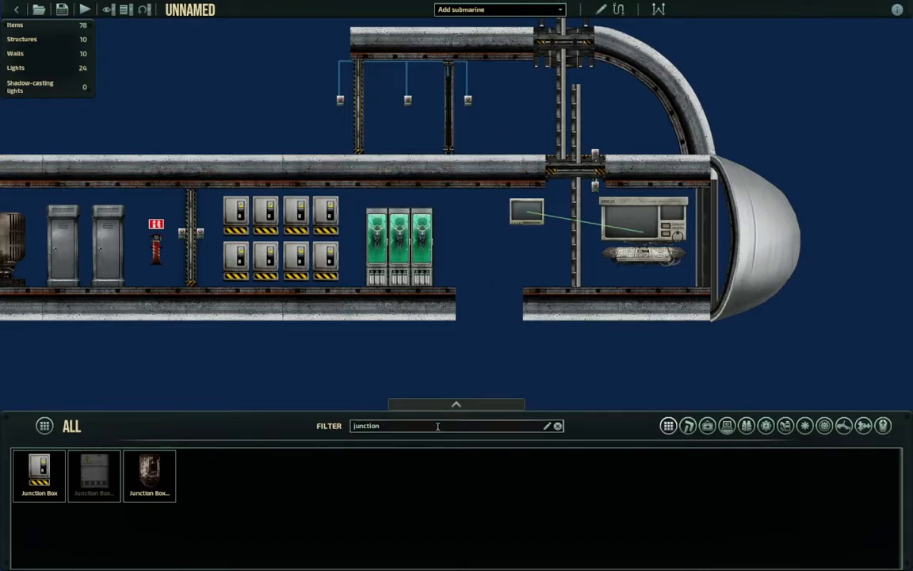
# Filter the parts for "hatch" and fit a Hatch with Buttons into the opening in the bottom hull
pyautogui.press('BackSpace')
pyautogui.press('BackSpace')
pyautogui.press('BackSpace')
pyautogui.press('BackSpace')
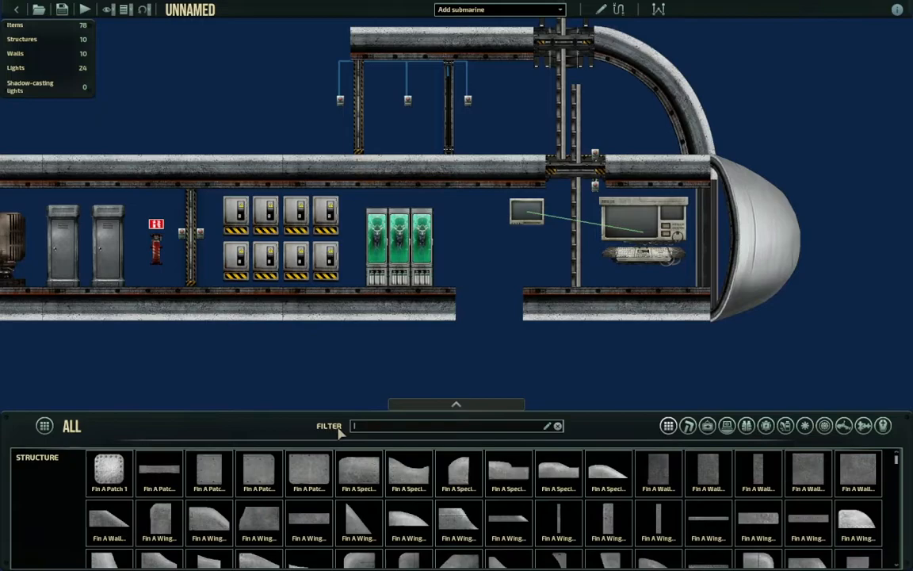
pyautogui.write('hatch')
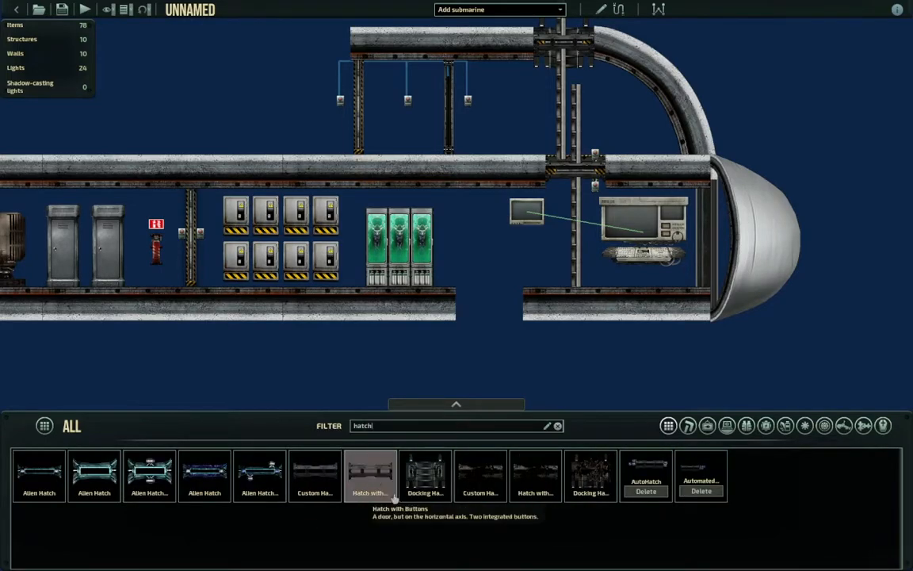
pyautogui.click(368, 474)
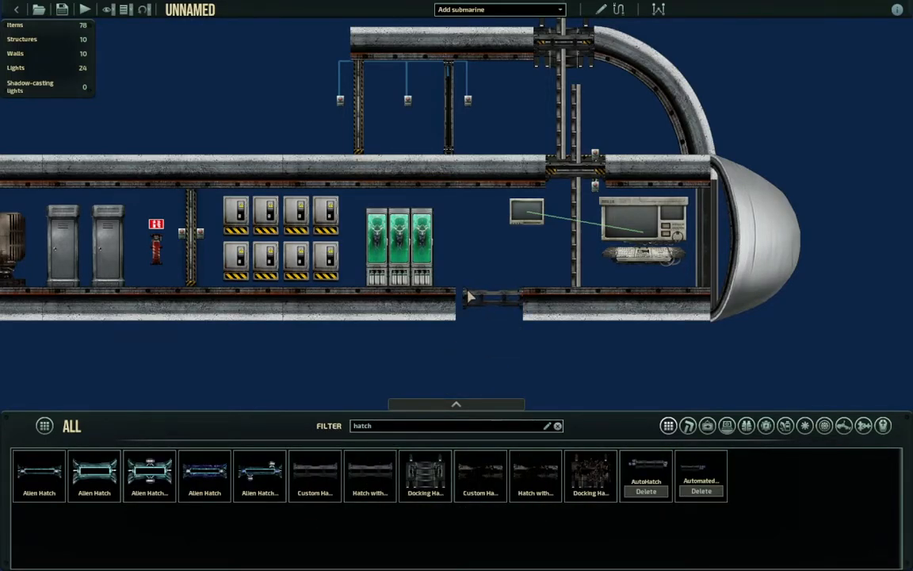
pyautogui.scroll(3, 457, 313)
pyautogui.click(455, 309)
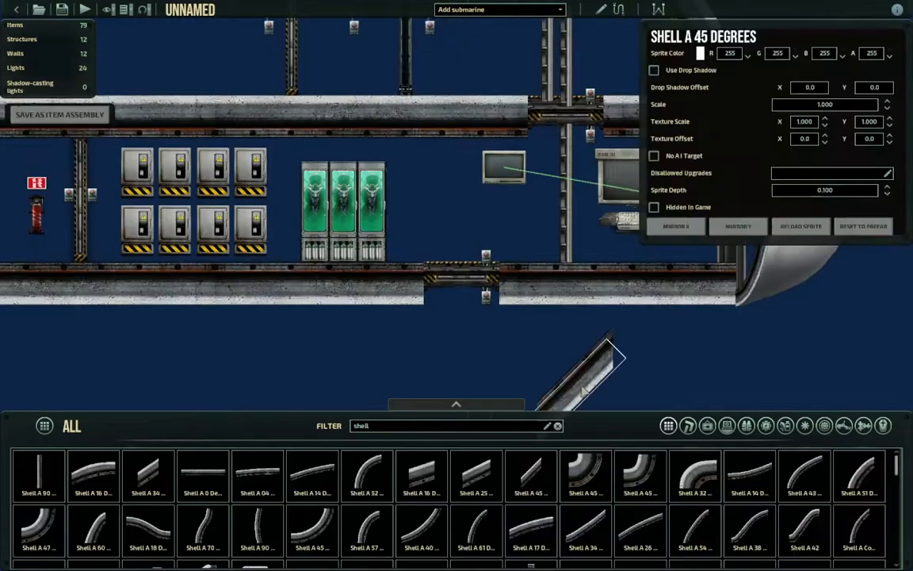
# Build a diagonal wall from Shell A 45 Degrees pieces, sloping down and left from the bottom hull near the nose
pyautogui.moveTo(571, 350); pyautogui.dragTo(580, 324)
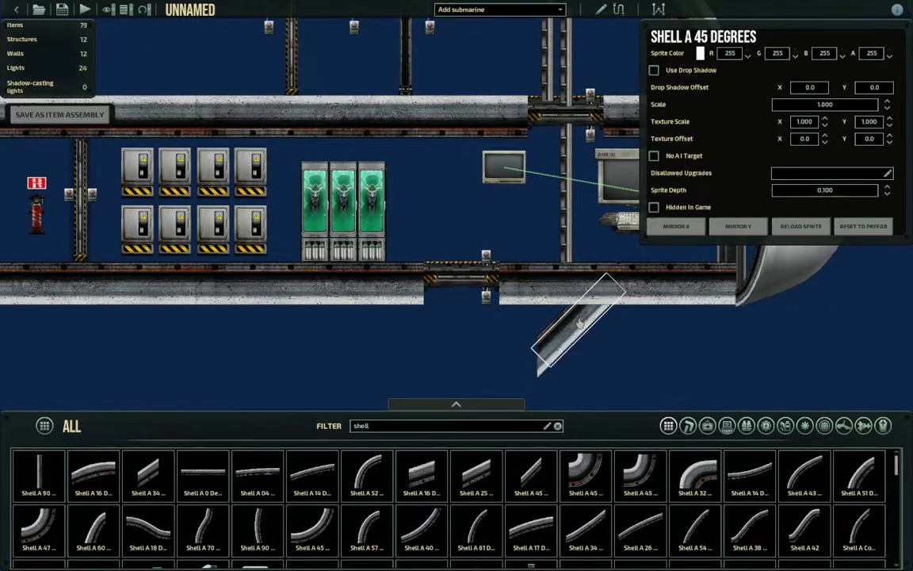
pyautogui.scroll(-2, 595, 348)
pyautogui.click(602, 365)
pyautogui.moveTo(602, 366); pyautogui.dragTo(612, 301, button='middle')
pyautogui.click(530, 475)
pyautogui.click(519, 277)
pyautogui.moveTo(546, 320); pyautogui.dragTo(532, 320)
pyautogui.click(601, 346)
# Duplicate a straight Shell A 0 Degrees piece and attach it to the lower end of the diagonal wall
pyautogui.click(555, 226)
pyautogui.hotkey('ctrl', 'c')
pyautogui.hotkey('ctrl', 'v')
pyautogui.moveTo(336, 300); pyautogui.dragTo(432, 342)
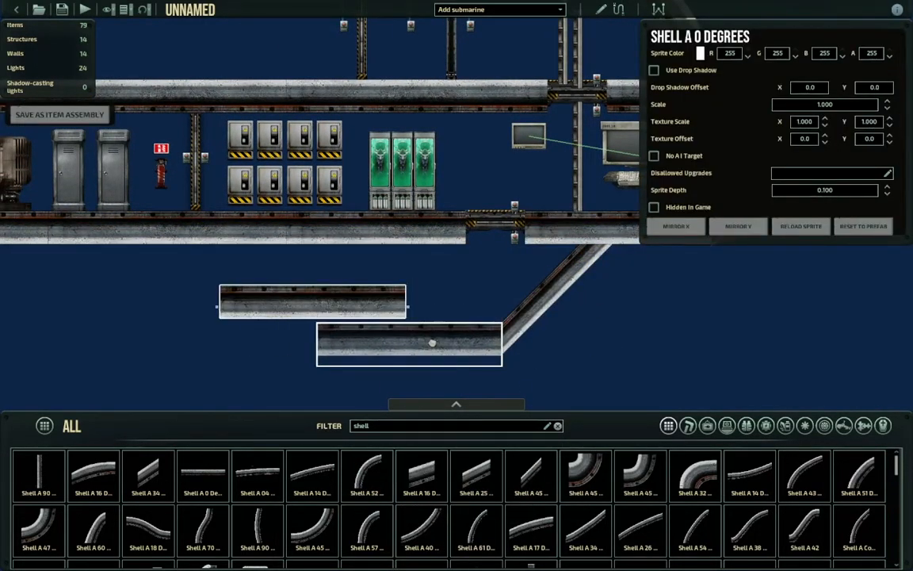
pyautogui.click(539, 349)
# Stretch the new lower shell piece leftward to form the full floor of the lower compartment
pyautogui.scroll(1, 539, 341)
pyautogui.moveTo(578, 373); pyautogui.dragTo(662, 370, button='middle')
pyautogui.click(555, 339)
pyautogui.click(651, 355)
pyautogui.click(354, 347)
pyautogui.moveTo(348, 346); pyautogui.dragTo(226, 343)
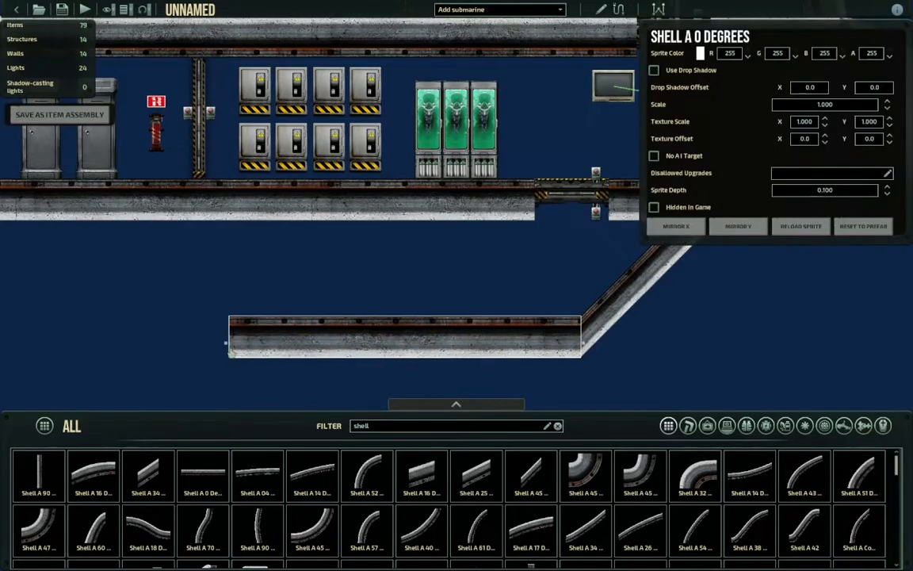
# Duplicate the diagonal Shell A 45 Degrees pieces and mirror the copies horizontally for the opposite end of the lower compartment
pyautogui.click(662, 325)
pyautogui.scroll(-1, 663, 325)
pyautogui.click(634, 301)
pyautogui.hotkey('ctrl', 'c')
pyautogui.hotkey('ctrl', 'v')
pyautogui.click(676, 226)
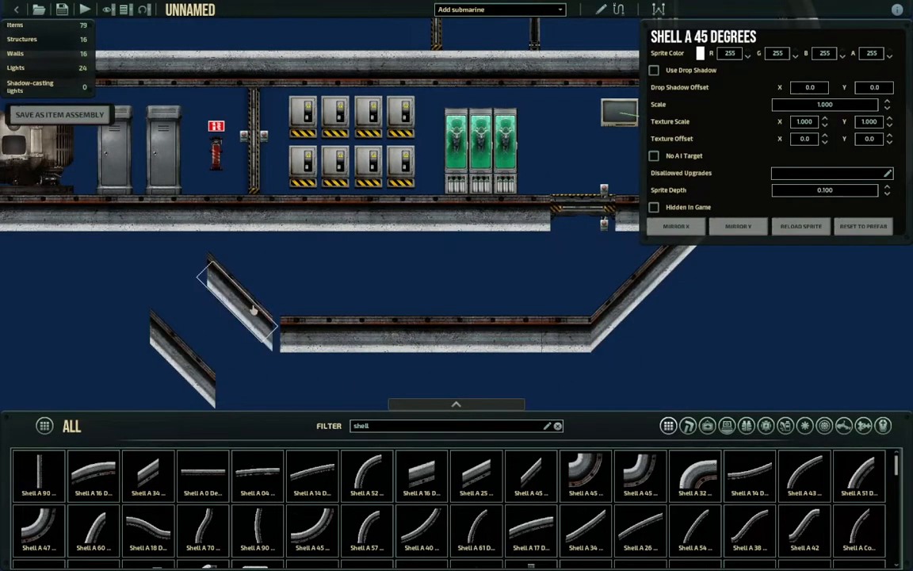
# Move the mirrored diagonal pieces into line so they join the lower floor's left end to the bottom hull
pyautogui.scroll(1, 253, 309)
pyautogui.moveTo(159, 341); pyautogui.dragTo(176, 240)
pyautogui.press('Right')
pyautogui.press('Right')
pyautogui.press('Right')
pyautogui.press('Right')
pyautogui.press('Right')
pyautogui.press('Up')
pyautogui.press('Up')
pyautogui.click(139, 261)
pyautogui.scroll(-3, 349, 268)
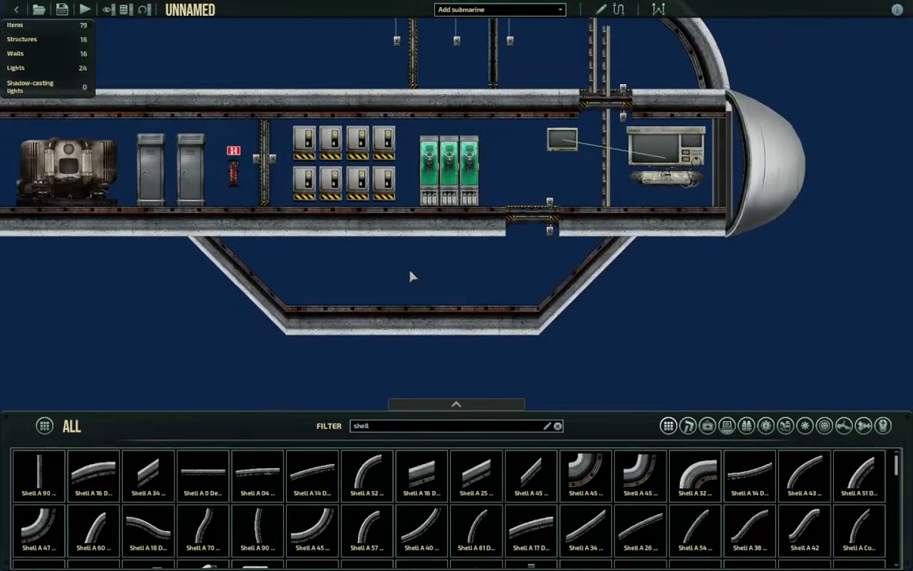
# Duplicate the interior ladder and place the copy through the bottom hatch, reaching down to the lower compartment's floor
pyautogui.moveTo(410, 271); pyautogui.dragTo(461, 272, button='middle')
pyautogui.moveTo(499, 245); pyautogui.dragTo(441, 281, button='middle')
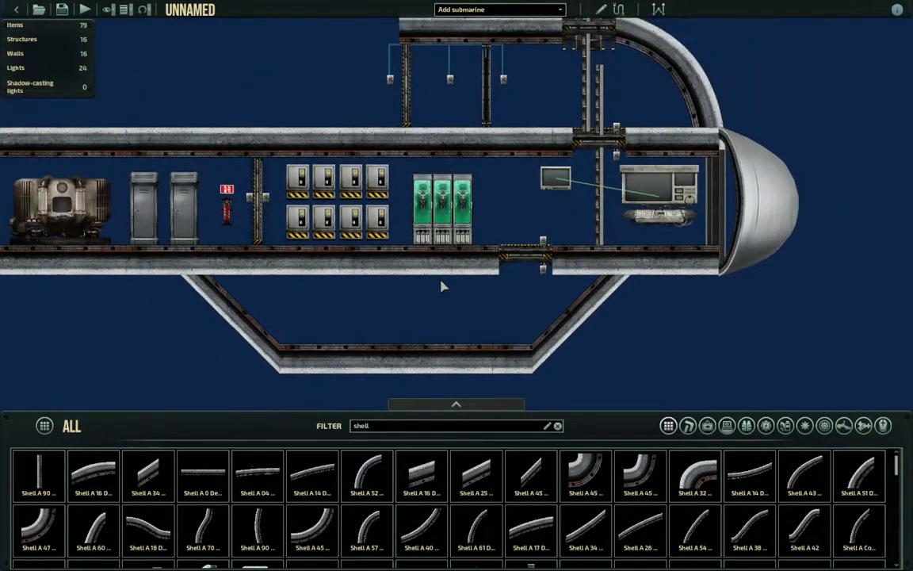
pyautogui.scroll(-2, 443, 287)
pyautogui.scroll(2, 453, 281)
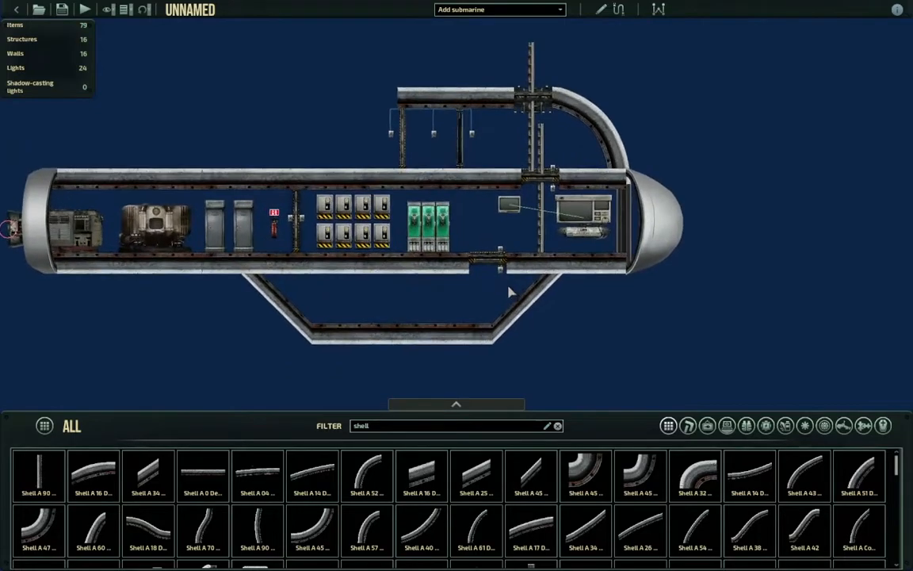
pyautogui.scroll(3, 519, 230)
pyautogui.click(561, 212)
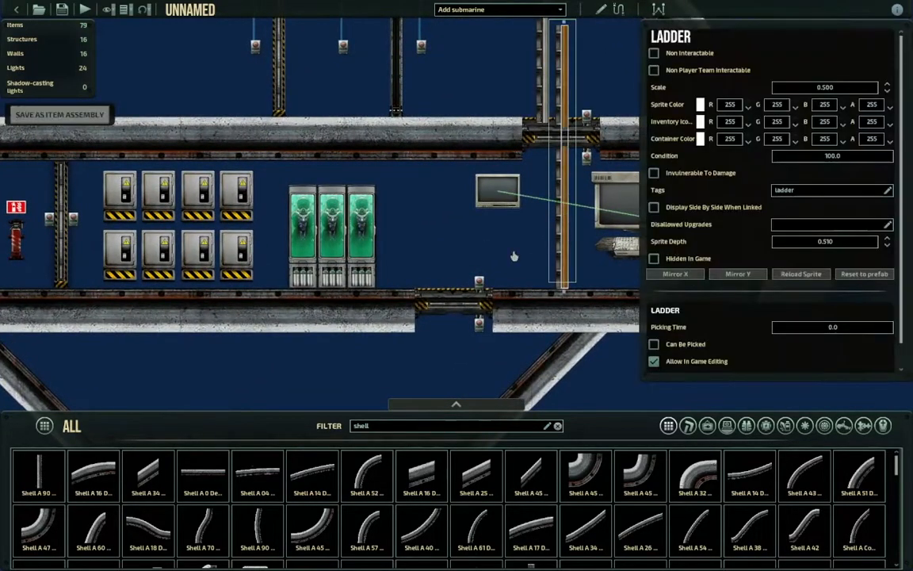
pyautogui.press('s')
pyautogui.hotkey('ctrl', 'v')
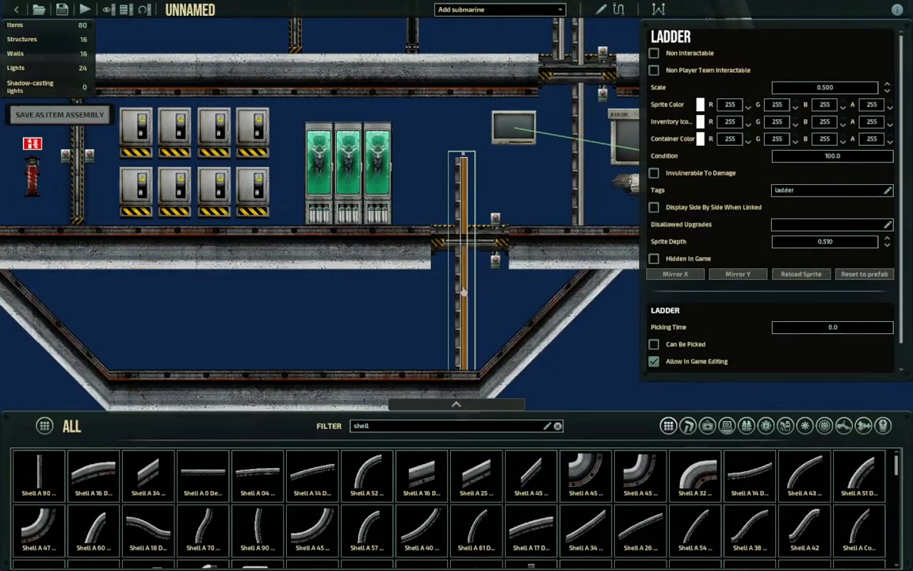
pyautogui.click(368, 325)
# Filter the parts for "pump", place a Pump on the lower compartment's floor, and review its light and flow properties
pyautogui.scroll(-5, 368, 324)
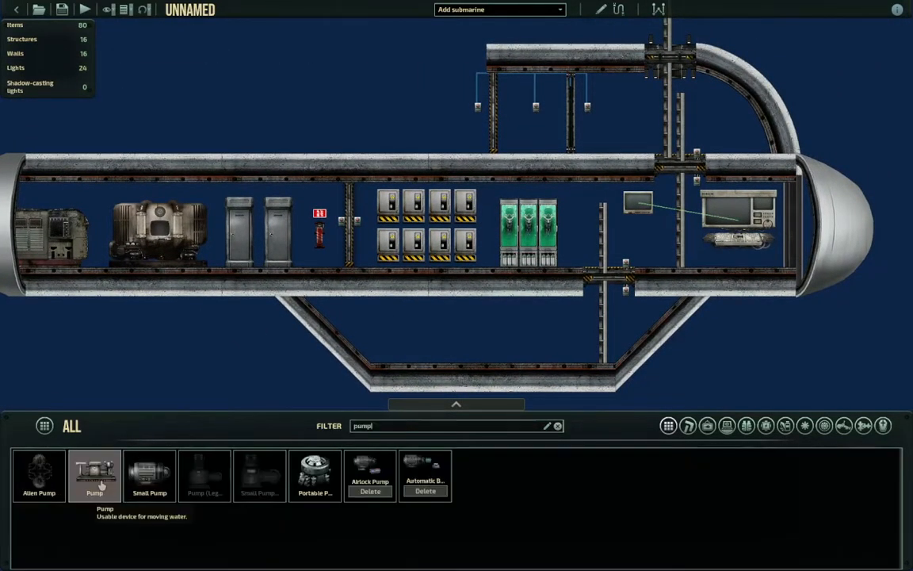
pyautogui.click(98, 481)
pyautogui.scroll(3, 372, 327)
pyautogui.click(472, 329)
pyautogui.rightClick(417, 333)
pyautogui.click(496, 342)
pyautogui.scroll(-3, 824, 218)
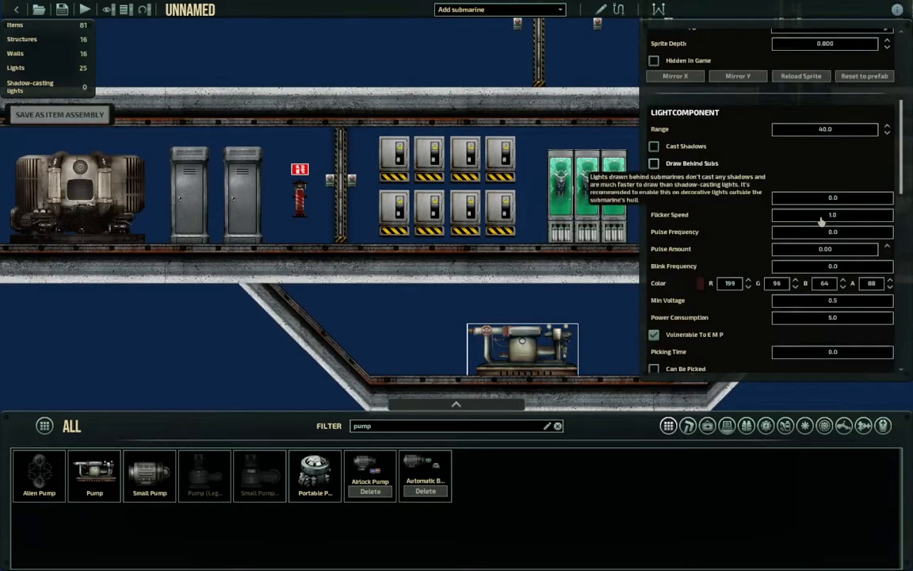
pyautogui.scroll(-3, 821, 223)
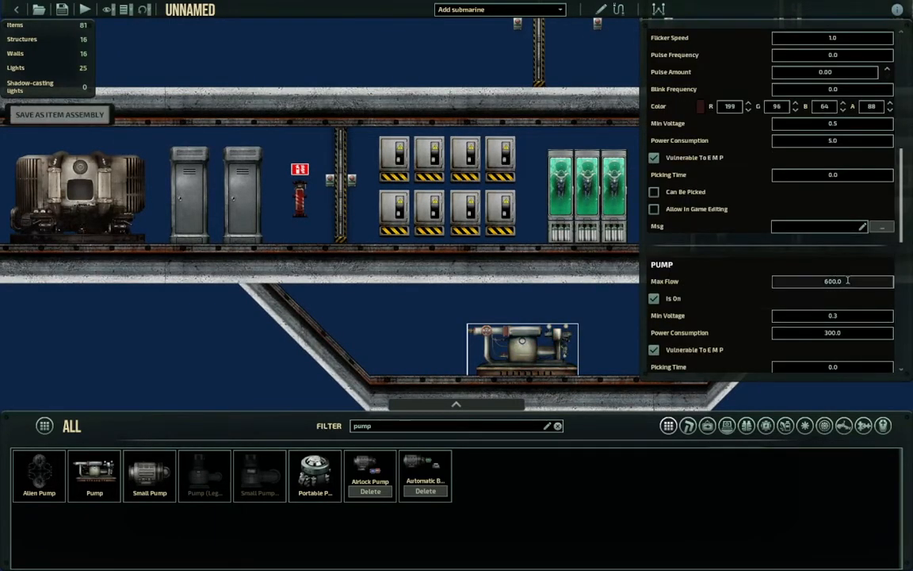
pyautogui.moveTo(551, 289); pyautogui.dragTo(467, 290, button='middle')
pyautogui.click(554, 310)
# Filter the parts for "wall" and place a Large Vertical Inside Wall near each end of the lower compartment, against the diagonal shells
pyautogui.moveTo(555, 310); pyautogui.dragTo(453, 293, button='middle')
pyautogui.click(468, 425)
pyautogui.hotkey('ctrl', 'a')
pyautogui.write('wall')
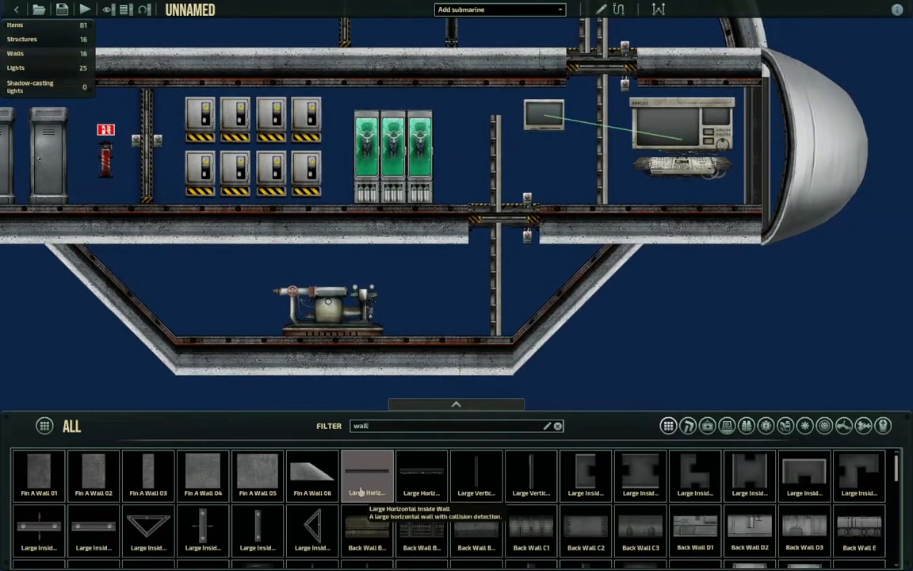
pyautogui.click(386, 487)
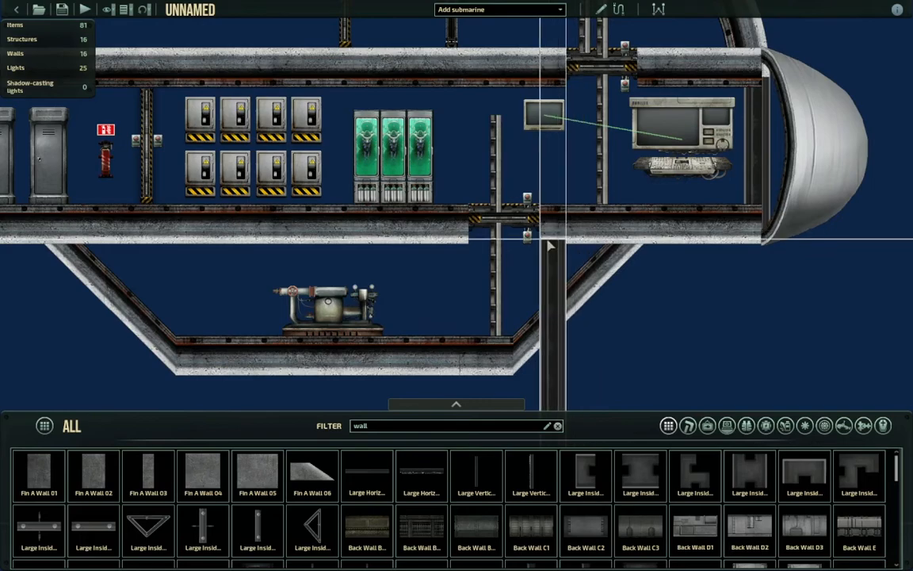
pyautogui.moveTo(549, 262); pyautogui.dragTo(553, 318)
pyautogui.click(556, 301)
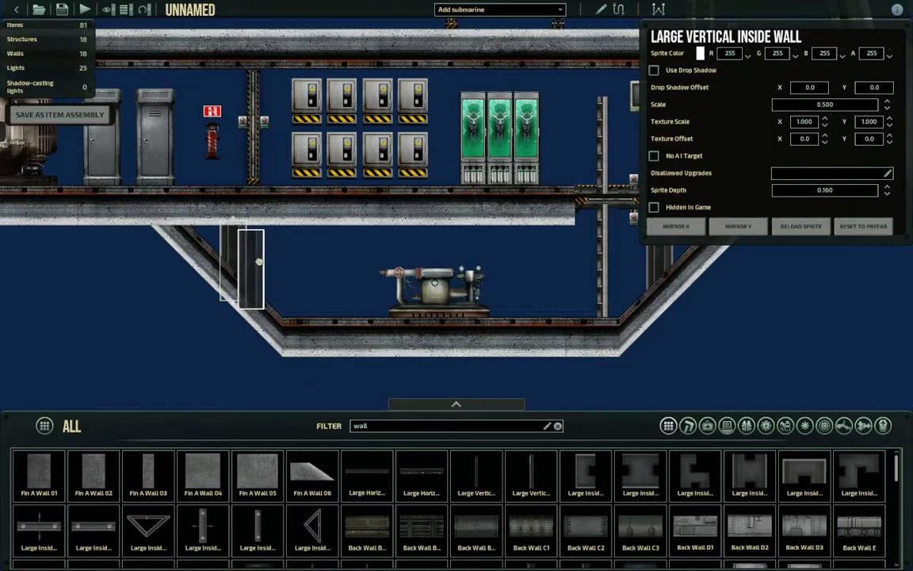
pyautogui.click(223, 238)
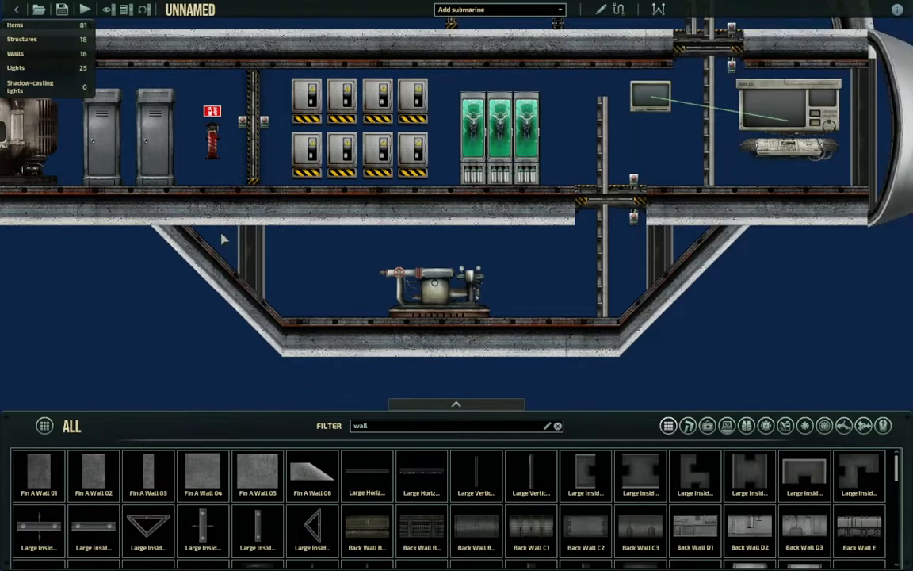
# Cover the lower compartment between the vertical walls with Back Wall Ballast A2 and extend its upper edge behind the hatch
pyautogui.scroll(-1, 417, 503)
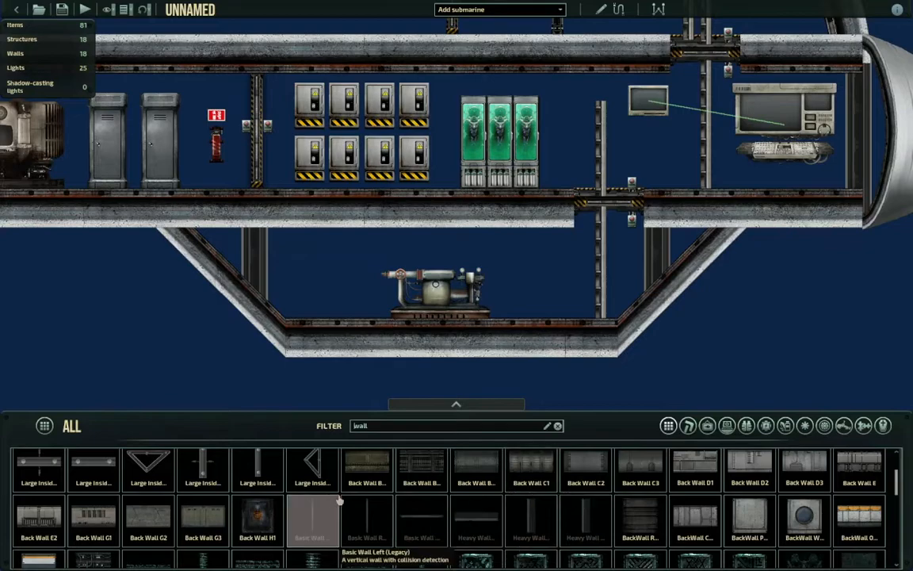
pyautogui.click(412, 469)
pyautogui.moveTo(261, 214); pyautogui.dragTo(651, 325)
pyautogui.click(608, 210)
pyautogui.moveTo(488, 265); pyautogui.dragTo(387, 285, button='middle')
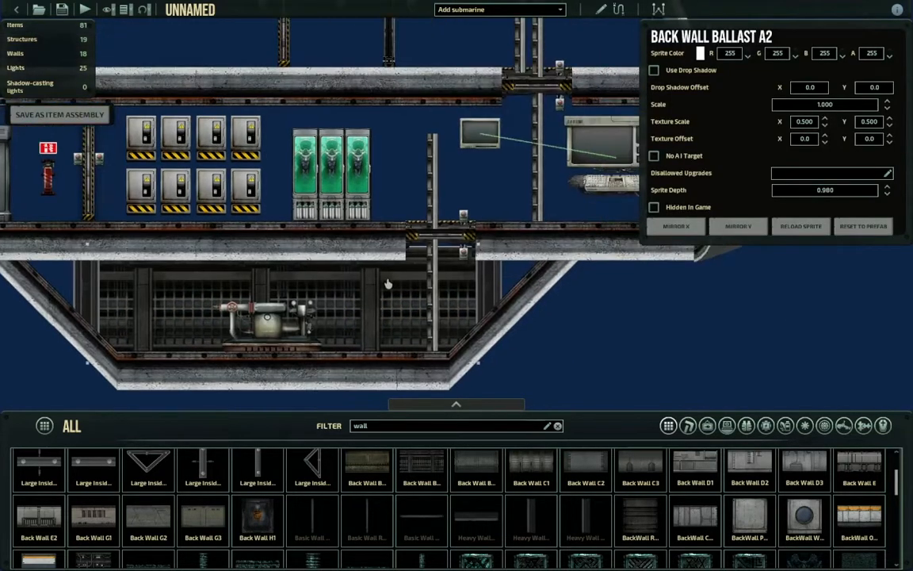
pyautogui.moveTo(477, 245); pyautogui.dragTo(477, 236)
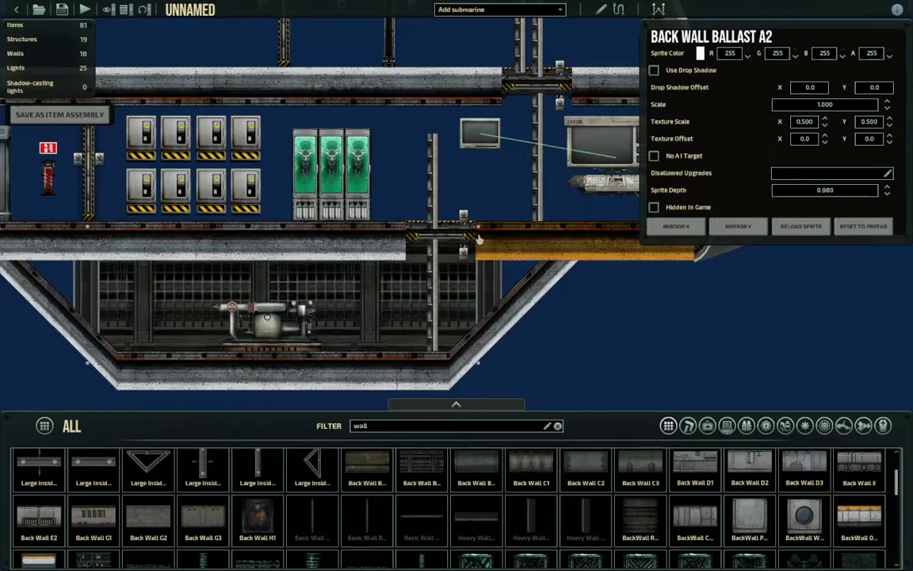
pyautogui.click(483, 210)
# Fill the lower compartment's right corner, between the vertical wall and the diagonal shell, with a background wall panel
pyautogui.moveTo(483, 210); pyautogui.dragTo(587, 225, button='middle')
pyautogui.scroll(1, 587, 224)
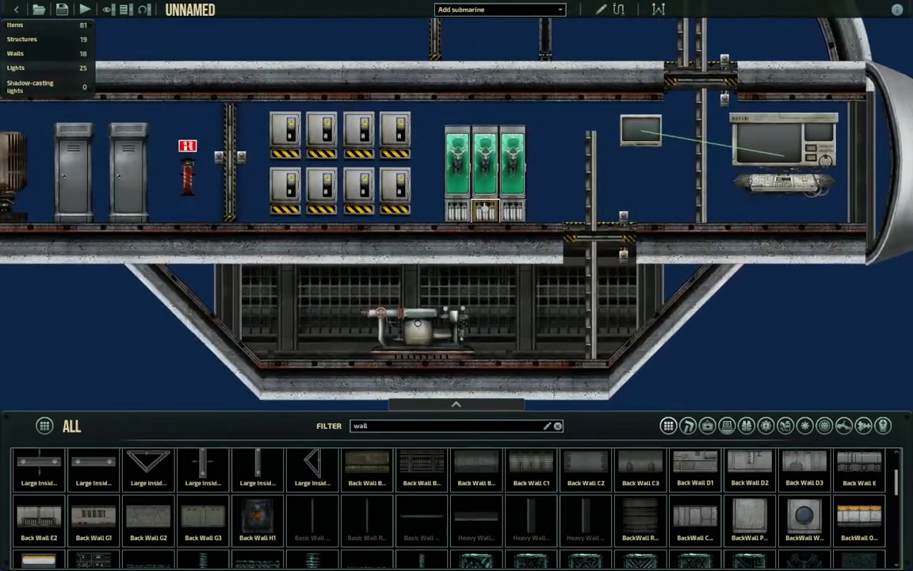
pyautogui.moveTo(483, 208); pyautogui.dragTo(631, 180, button='middle')
pyautogui.moveTo(381, 267); pyautogui.dragTo(264, 294, button='middle')
pyautogui.scroll(-2, 352, 278)
pyautogui.moveTo(490, 252); pyautogui.dragTo(527, 299)
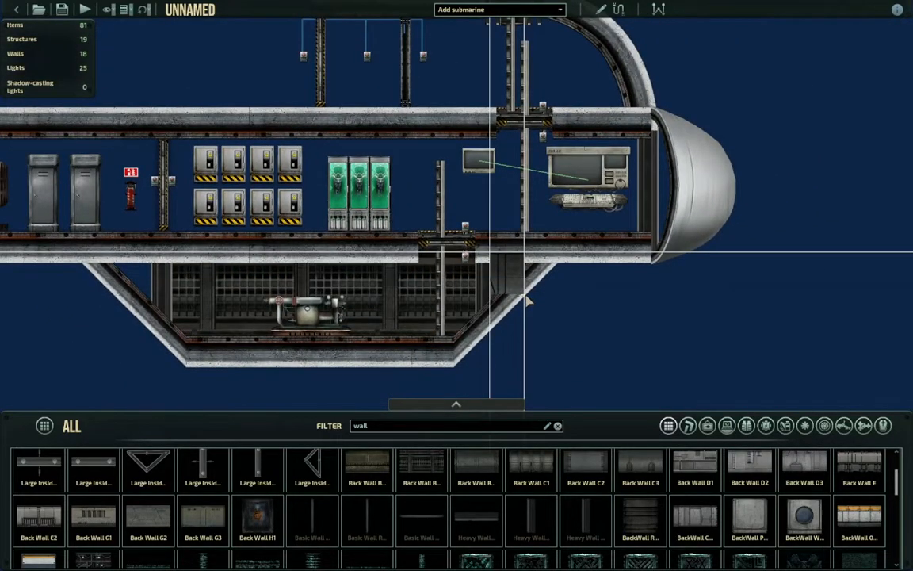
# Fill the lower compartment's left corner, between the diagonal shell and the vertical wall, with a matching background wall panel
pyautogui.scroll(2, 558, 301)
pyautogui.moveTo(510, 275); pyautogui.dragTo(754, 202, button='middle')
pyautogui.click(496, 459)
pyautogui.moveTo(264, 234); pyautogui.dragTo(432, 284, button='middle')
pyautogui.moveTo(356, 224); pyautogui.dragTo(429, 270)
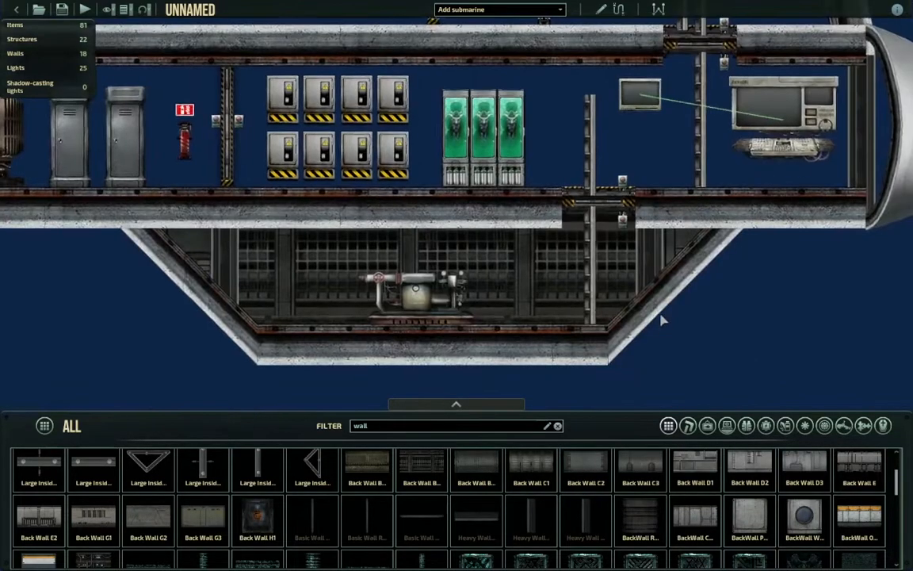
# Fill the narrow gap at the main deck's front end, between the vertical wall and the nose, with a background wall panel
pyautogui.moveTo(656, 276); pyautogui.dragTo(406, 372, button='middle')
pyautogui.click(477, 466)
pyautogui.moveTo(486, 157)
pyautogui.mouseDown()
pyautogui.moveTo(524, 236)
pyautogui.moveTo(522, 293)
pyautogui.mouseUp()
pyautogui.scroll(-3, 507, 246)
# Cover the small airlock room between the two upper doors with Back Wall H1
pyautogui.moveTo(357, 238)
pyautogui.mouseDown(button='middle')
pyautogui.moveTo(499, 240)
pyautogui.moveTo(486, 237)
pyautogui.mouseUp(button='middle')
pyautogui.scroll(5, 453, 225)
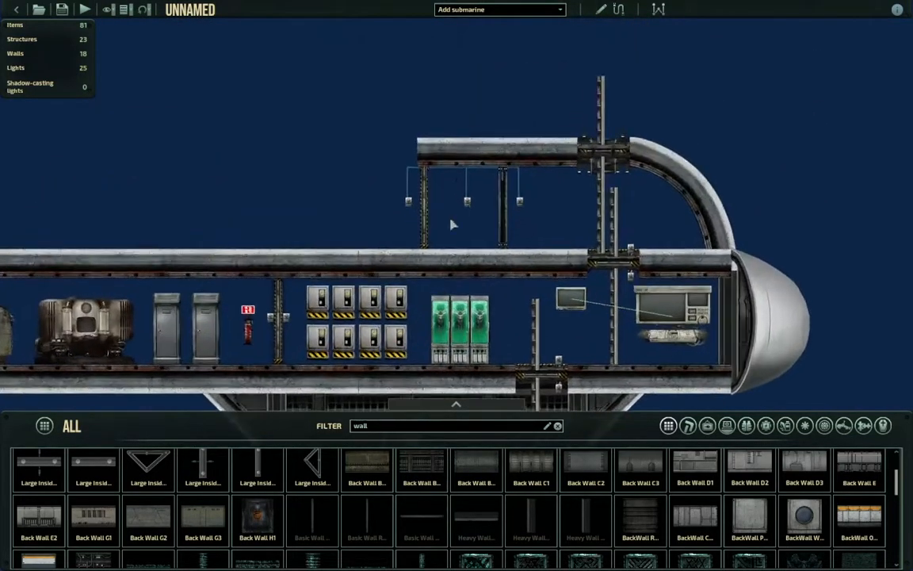
pyautogui.moveTo(547, 387); pyautogui.dragTo(587, 272, button='middle')
pyautogui.moveTo(276, 304); pyautogui.dragTo(216, 347, button='middle')
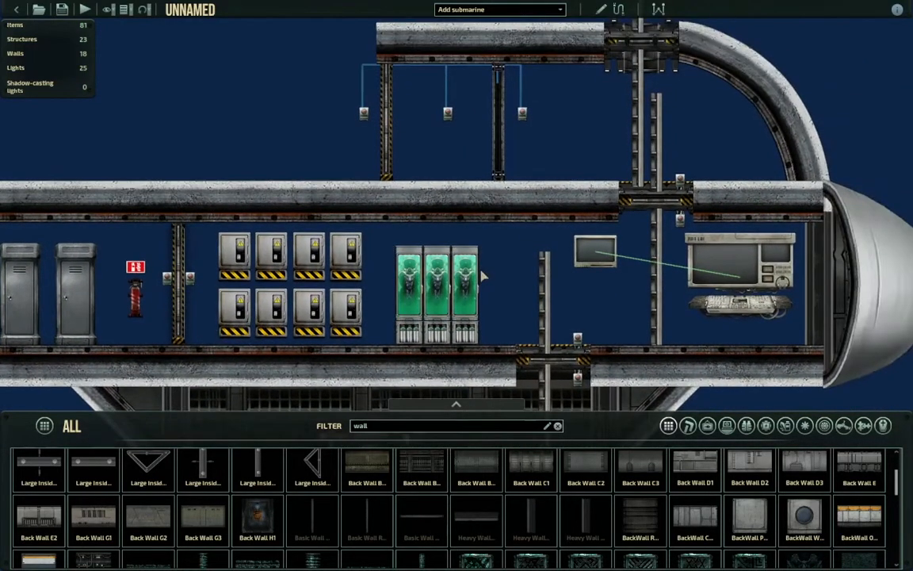
pyautogui.scroll(3, 531, 516)
pyautogui.scroll(-4, 524, 517)
pyautogui.click(259, 507)
pyautogui.moveTo(452, 115); pyautogui.dragTo(508, 194)
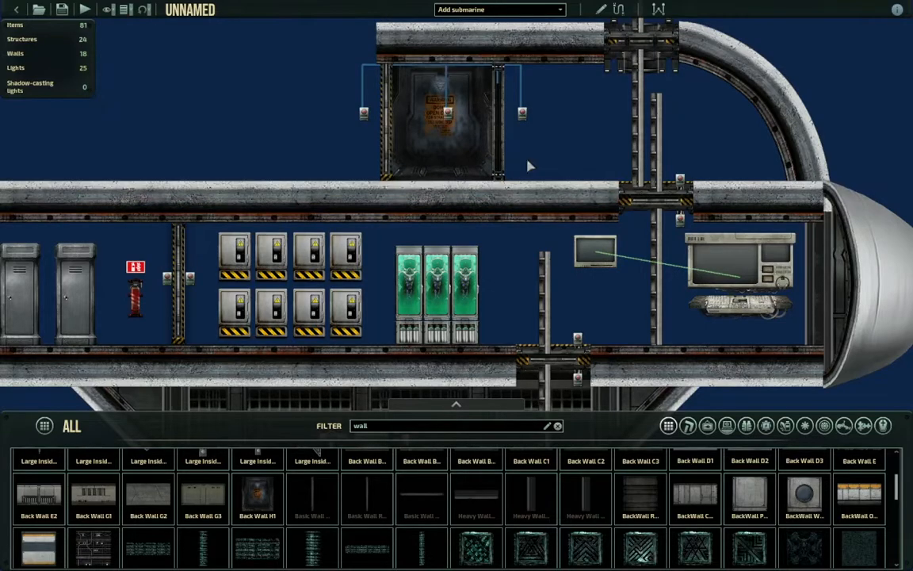
# Line the upper compartment beside the airlock with Back Wall E2, ending at a Large Vertical Inside Wall near the curved shell
pyautogui.moveTo(571, 122); pyautogui.dragTo(521, 197, button='middle')
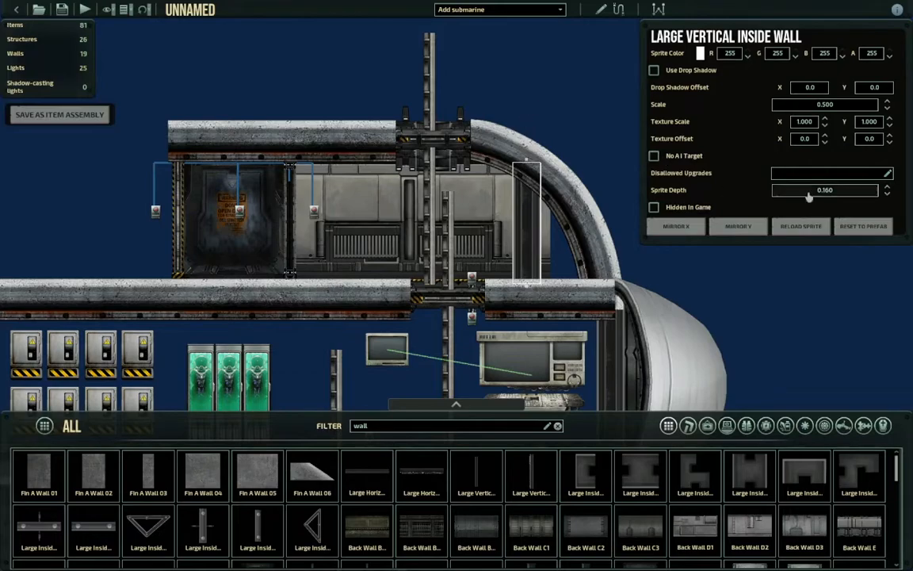
pyautogui.click(561, 110)
pyautogui.press('d')
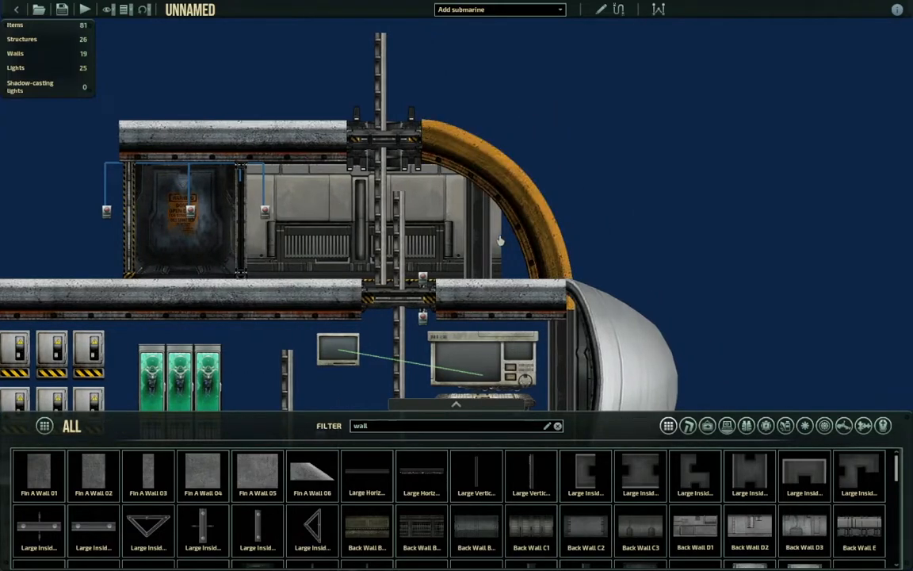
pyautogui.click(302, 208)
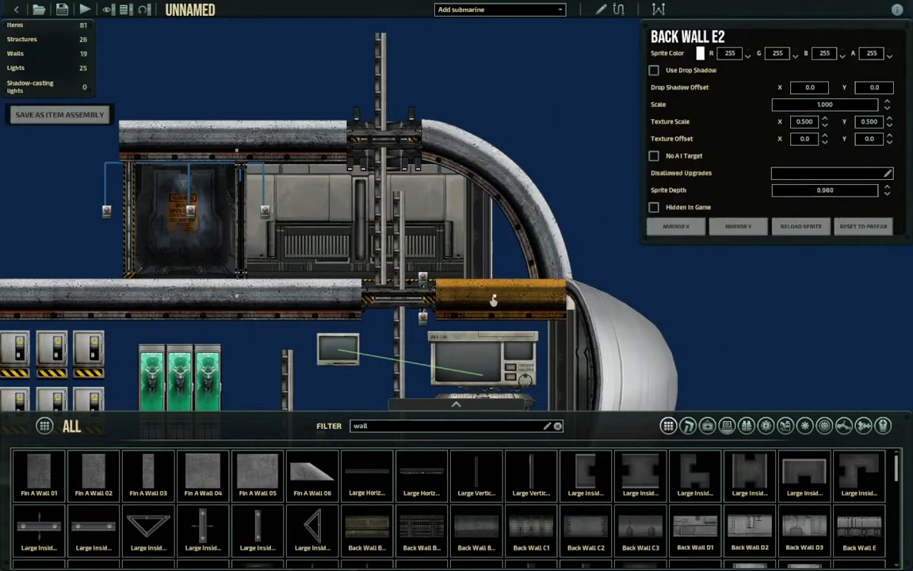
# Fill the upper compartment's curved corner, between the vertical wall and the shell, with a background wall panel
pyautogui.click(599, 536)
pyautogui.moveTo(483, 181)
pyautogui.mouseDown()
pyautogui.moveTo(532, 300)
pyautogui.moveTo(529, 288)
pyautogui.mouseUp()
pyautogui.scroll(-2, 481, 269)
# Cover the main deck's forward section, from the nose back to the interior door, with Back Wall D1
pyautogui.moveTo(480, 292)
pyautogui.mouseDown(button='middle')
pyautogui.moveTo(595, 232)
pyautogui.moveTo(544, 267)
pyautogui.mouseUp(button='middle')
pyautogui.scroll(-1, 524, 520)
pyautogui.click(529, 517)
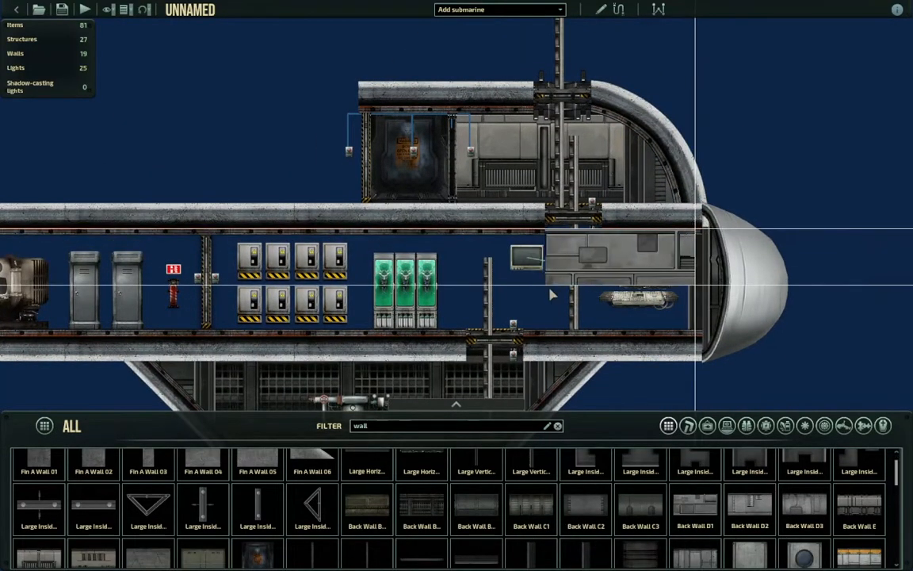
pyautogui.click(554, 280)
pyautogui.moveTo(550, 278); pyautogui.dragTo(205, 343)
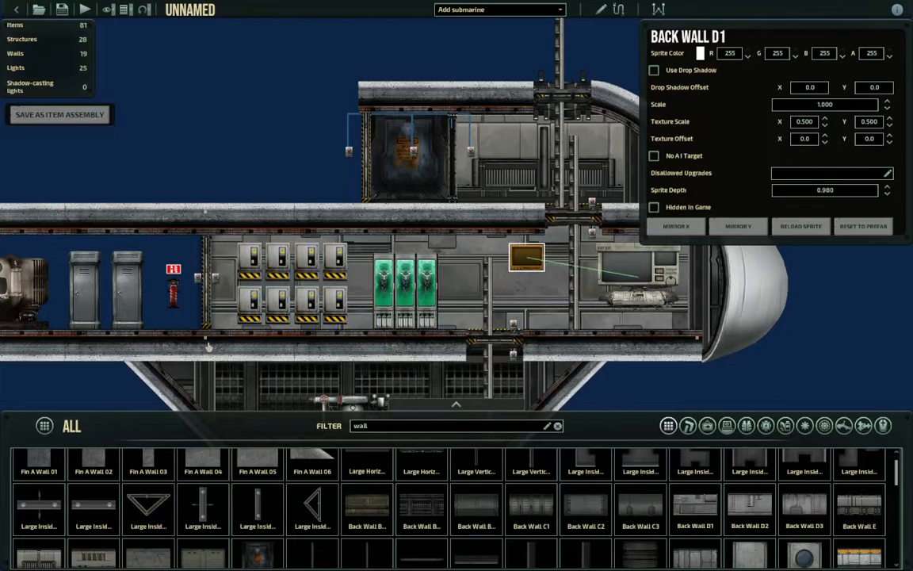
# Cover the engine and reactor section, from the interior door to the stern, with Back Wall G3
pyautogui.scroll(3, 206, 347)
pyautogui.scroll(-1, 602, 496)
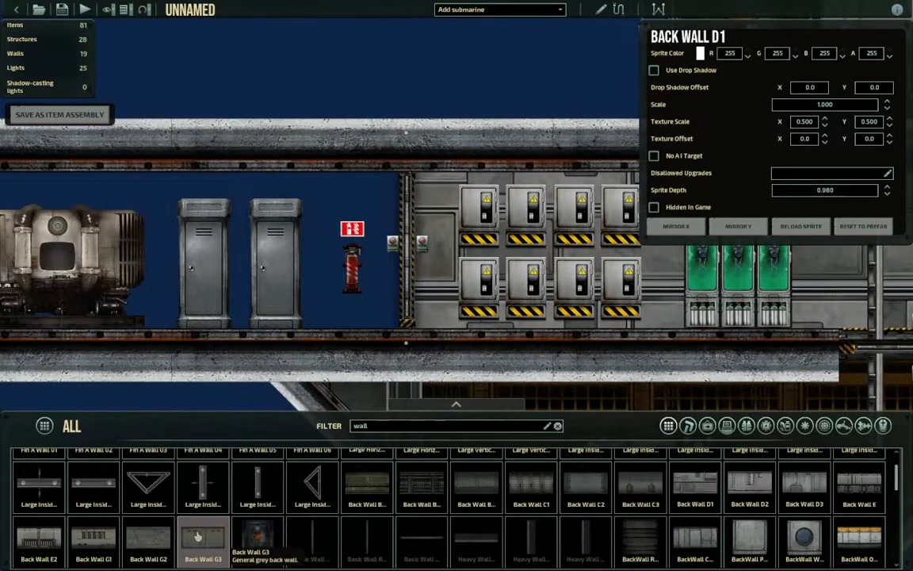
pyautogui.click(197, 536)
pyautogui.moveTo(337, 306); pyautogui.dragTo(561, 302, button='middle')
pyautogui.scroll(-2, 561, 302)
pyautogui.moveTo(608, 188); pyautogui.dragTo(132, 305)
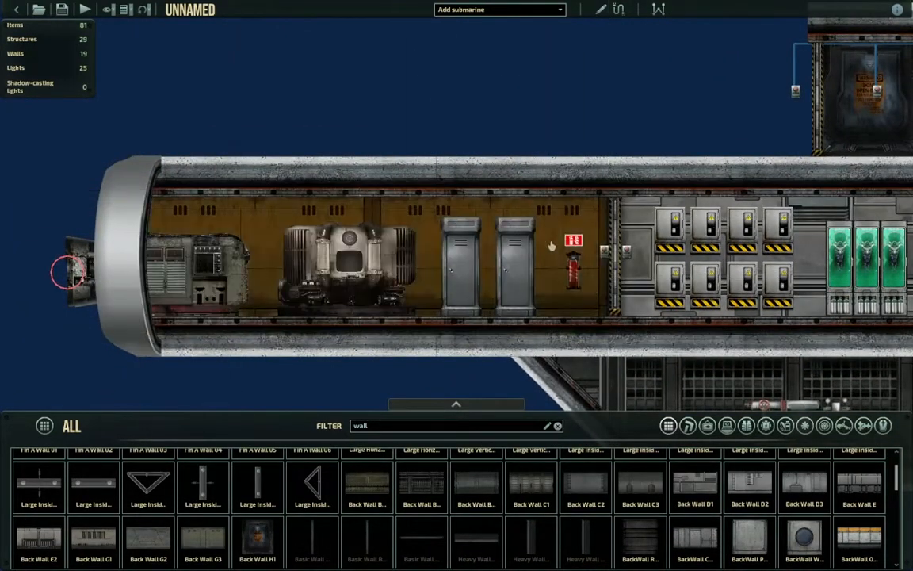
# Inspect the background walls in all compartments along the whole submarine
pyautogui.click(567, 216)
pyautogui.click(339, 90)
pyautogui.scroll(-4, 476, 199)
pyautogui.moveTo(622, 255); pyautogui.dragTo(430, 267, button='middle')
pyautogui.scroll(1, 452, 269)
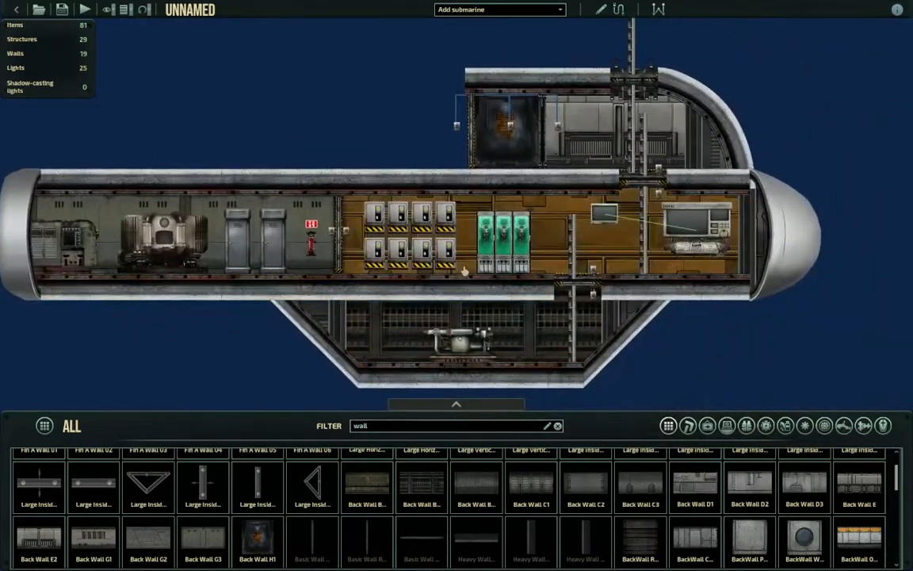
pyautogui.moveTo(119, 238); pyautogui.dragTo(280, 267, button='middle')
pyautogui.moveTo(634, 245); pyautogui.dragTo(473, 235, button='middle')
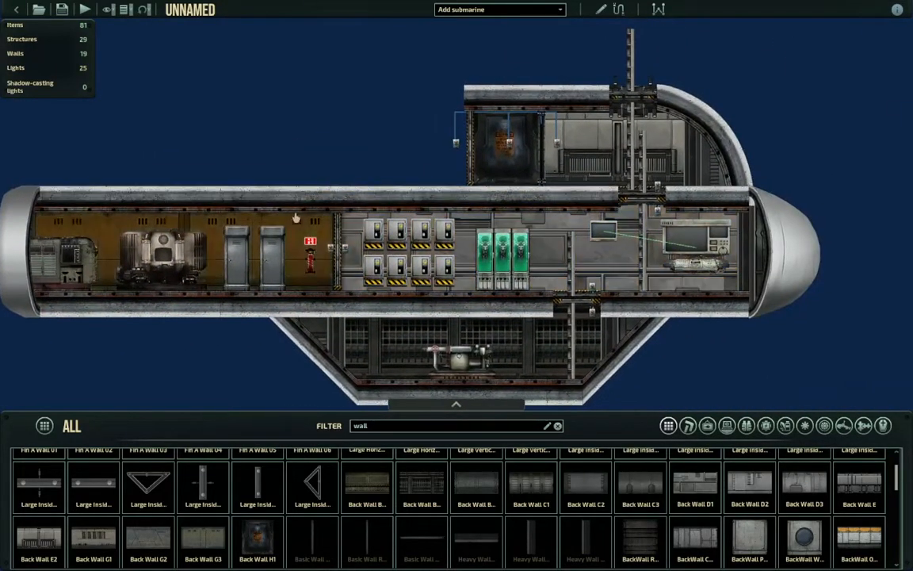
pyautogui.moveTo(655, 356); pyautogui.dragTo(677, 336, button='middle')
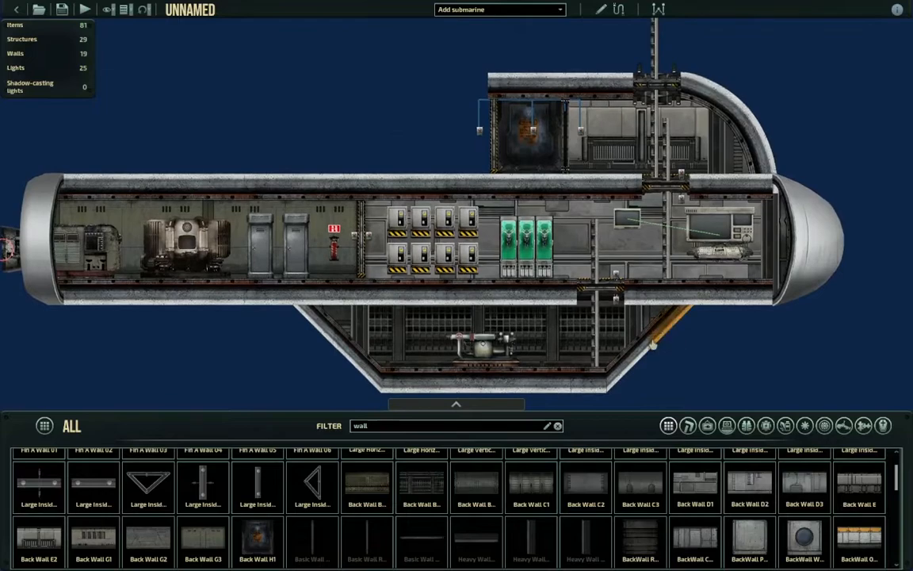
pyautogui.scroll(1, 663, 343)
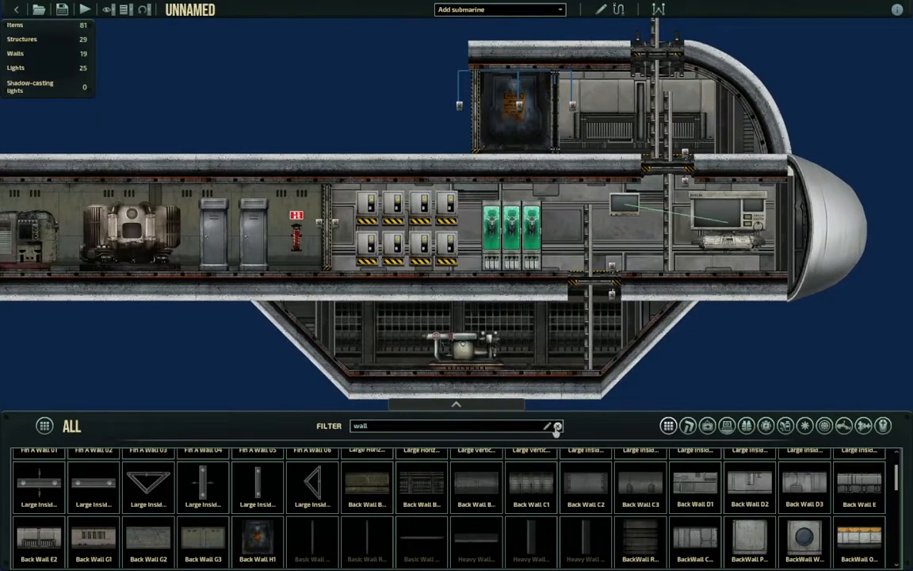
# Filter the parts for "hull", take the Hull part and make hulls visible in the editor
pyautogui.click(556, 426)
pyautogui.write('hull')
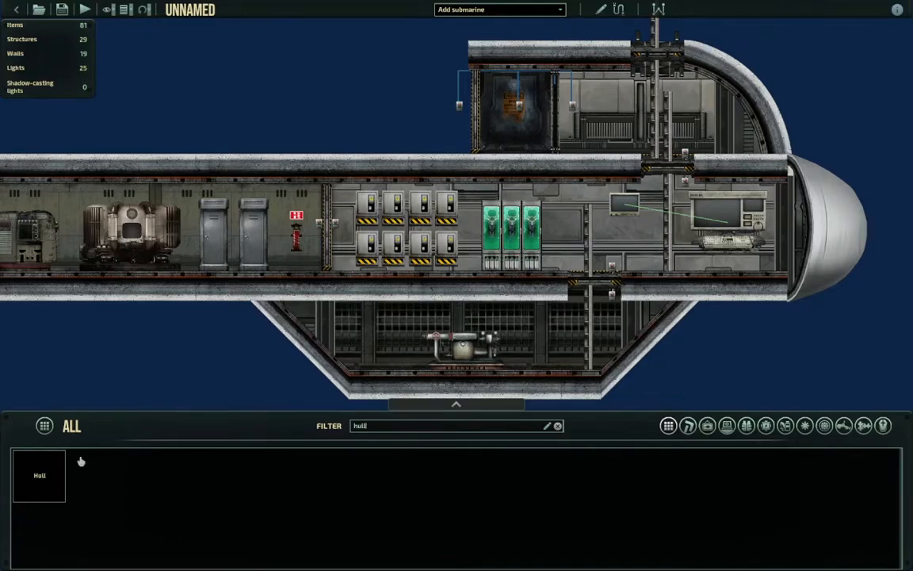
pyautogui.click(39, 476)
pyautogui.scroll(3, 346, 296)
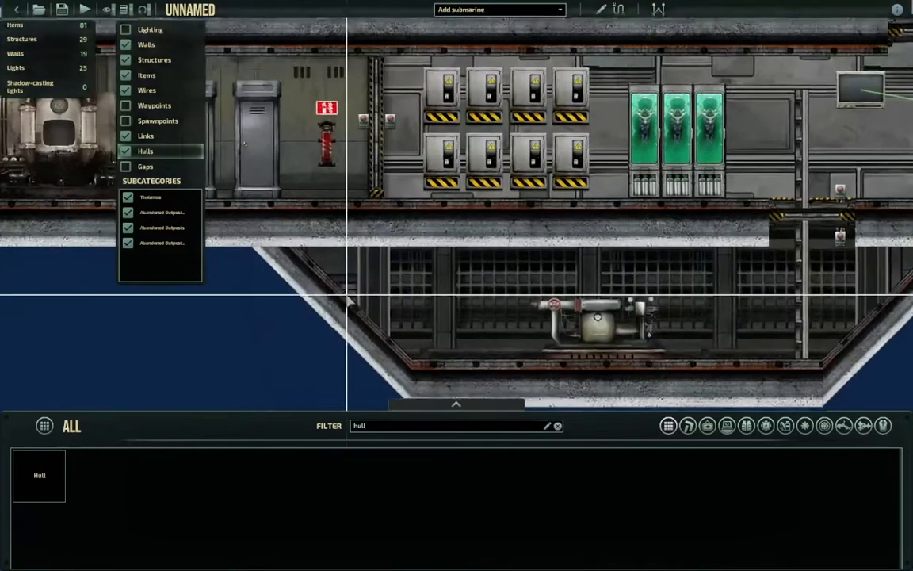
# Draw a hull over the lower ballast compartment, spanning between its two vertical walls around the pump
pyautogui.moveTo(386, 243); pyautogui.dragTo(626, 324)
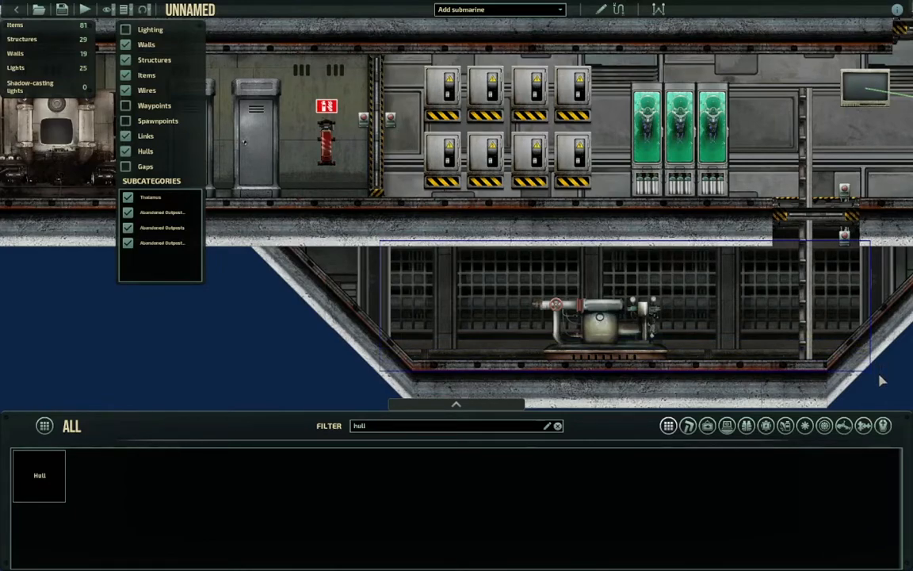
pyautogui.moveTo(877, 370); pyautogui.dragTo(877, 370)
pyautogui.press('d')
pyautogui.scroll(-5, 563, 350)
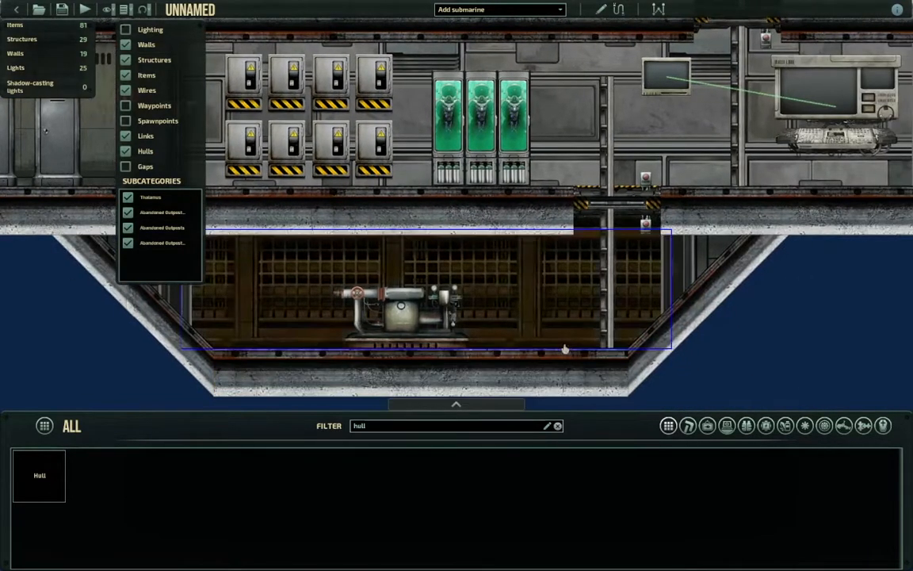
pyautogui.scroll(2, 447, 305)
pyautogui.press('a')
pyautogui.press('w')
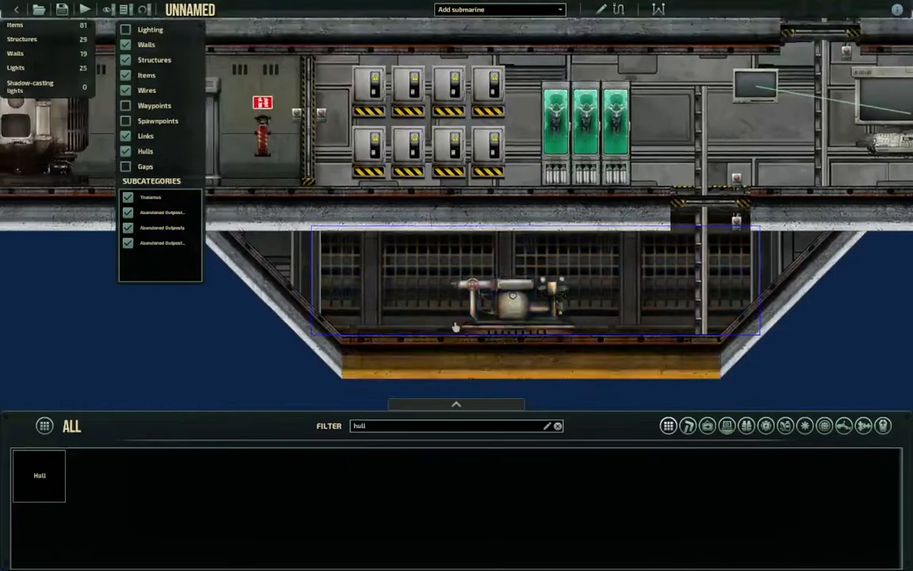
# Draw a hull over the small airlock room between the two upper doors
pyautogui.click(52, 473)
pyautogui.scroll(-1, 466, 215)
pyautogui.scroll(-2, 468, 216)
pyautogui.moveTo(468, 216); pyautogui.dragTo(373, 249, button='middle')
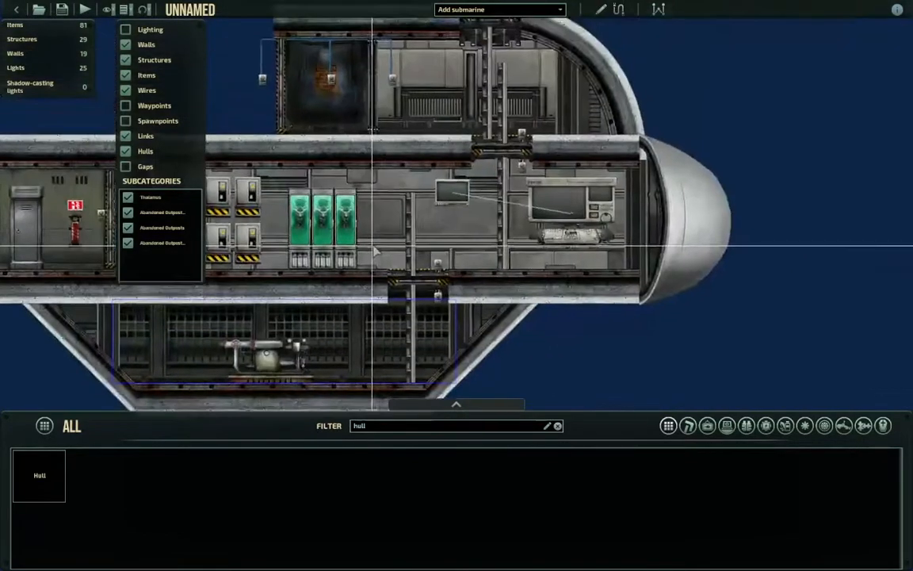
pyautogui.moveTo(538, 181); pyautogui.dragTo(611, 244, button='middle')
pyautogui.moveTo(351, 99); pyautogui.dragTo(409, 139)
pyautogui.moveTo(451, 215); pyautogui.dragTo(450, 216)
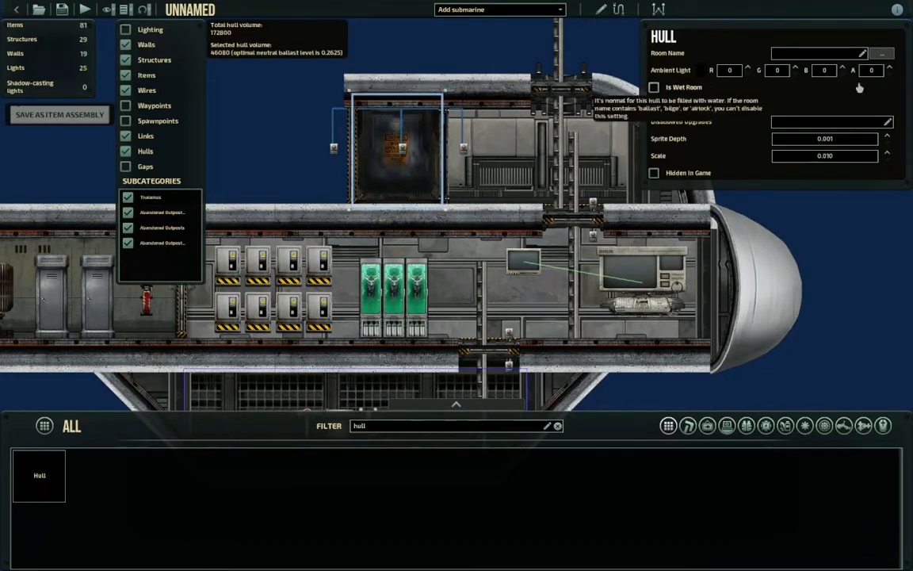
# Assign the room name Airlock to the hull between the upper doors
pyautogui.click(883, 54)
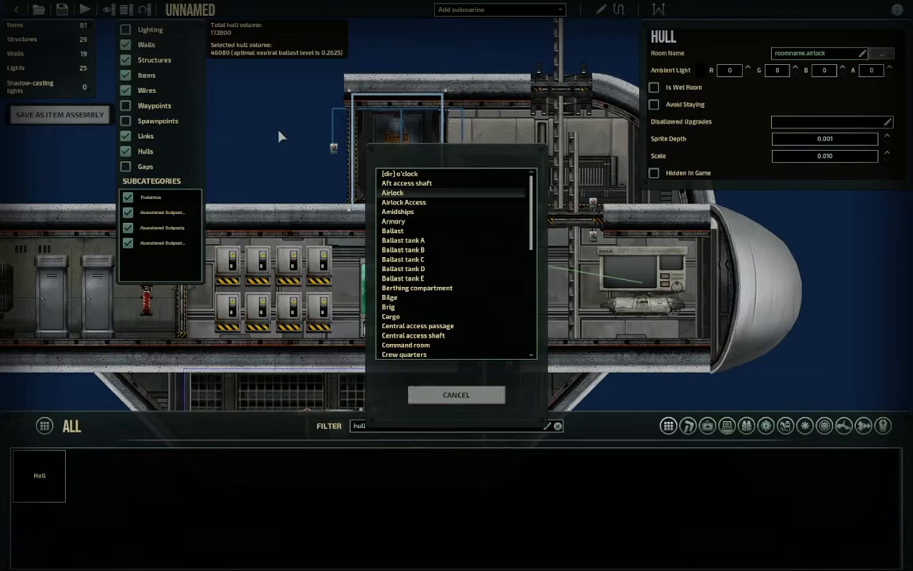
pyautogui.click(433, 394)
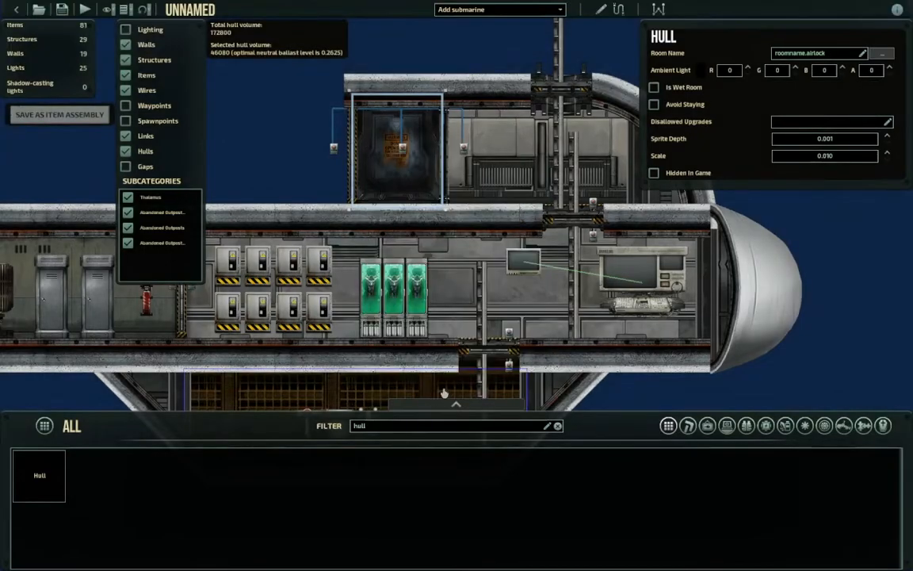
pyautogui.click(566, 229)
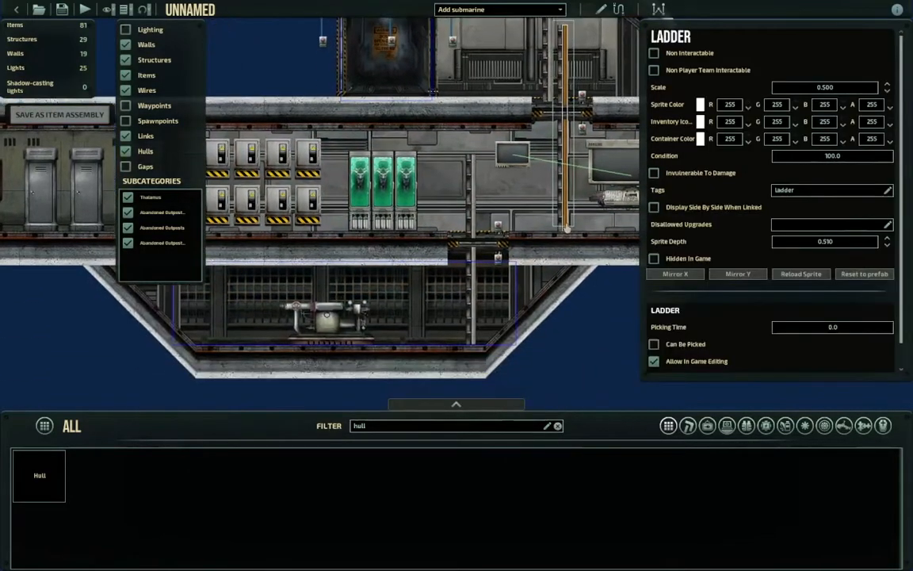
# Assign the room name Ballast to the lower compartment's hull and look through the remaining room names
pyautogui.click(520, 301)
pyautogui.moveTo(585, 341); pyautogui.dragTo(732, 313, button='middle')
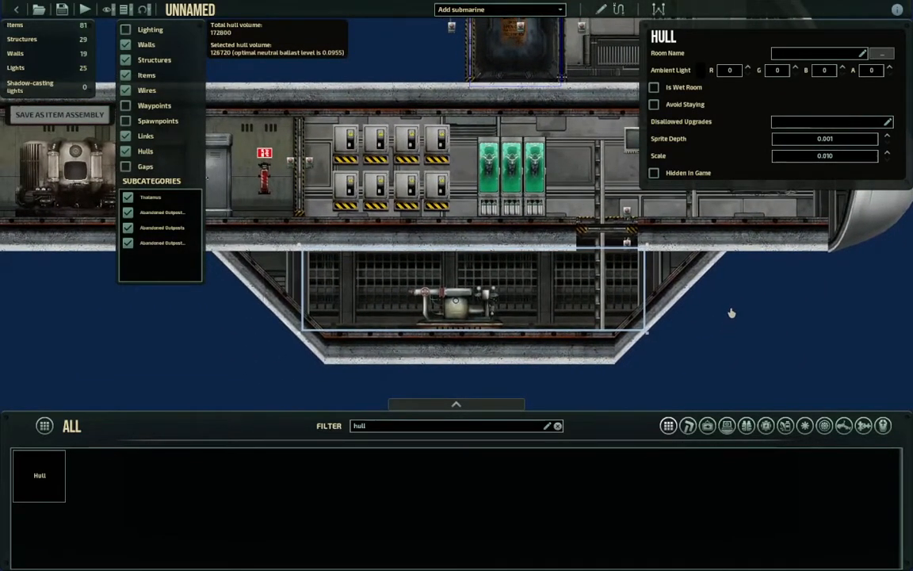
pyautogui.click(878, 55)
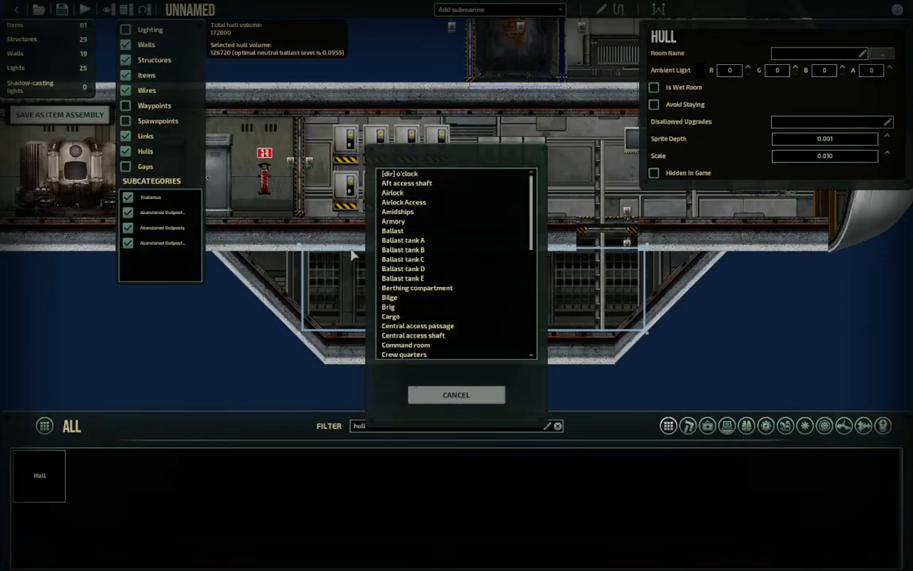
pyautogui.click(394, 231)
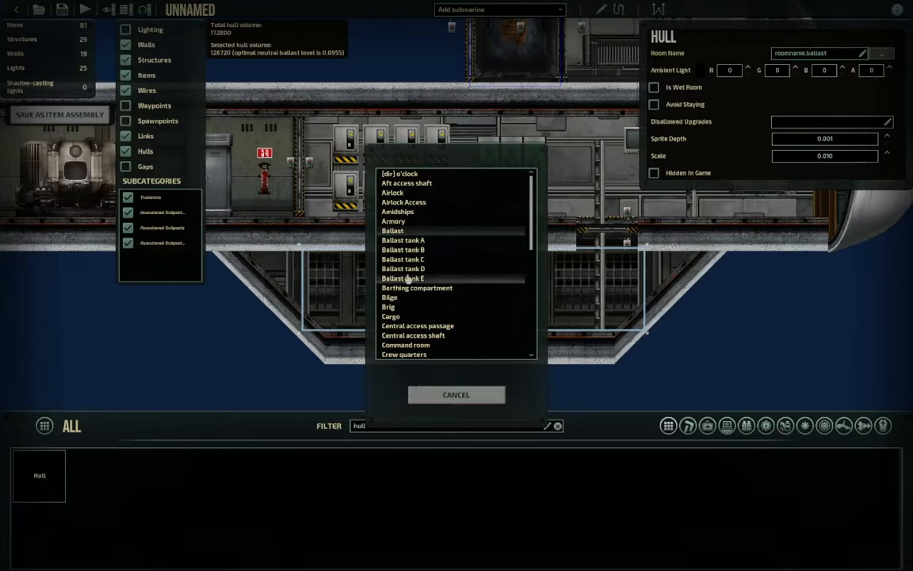
pyautogui.scroll(-10, 406, 280)
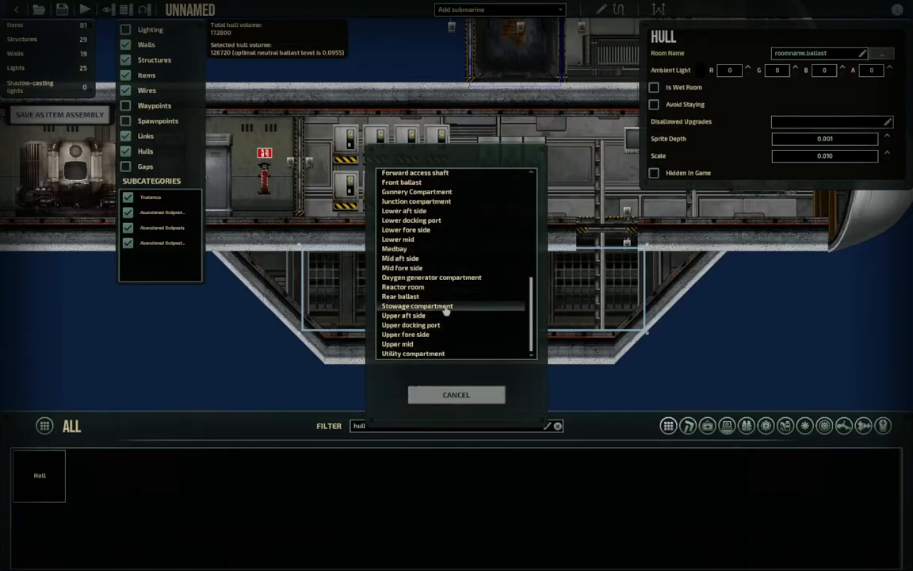
pyautogui.scroll(6, 436, 298)
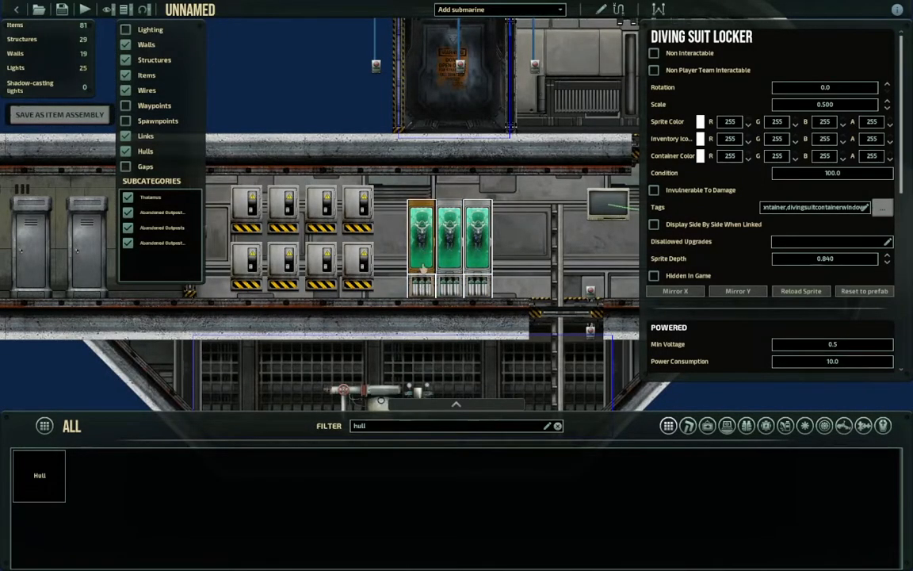
# Move the three diving suit lockers together slightly closer to the junction boxes
pyautogui.moveTo(422, 228); pyautogui.dragTo(412, 228)
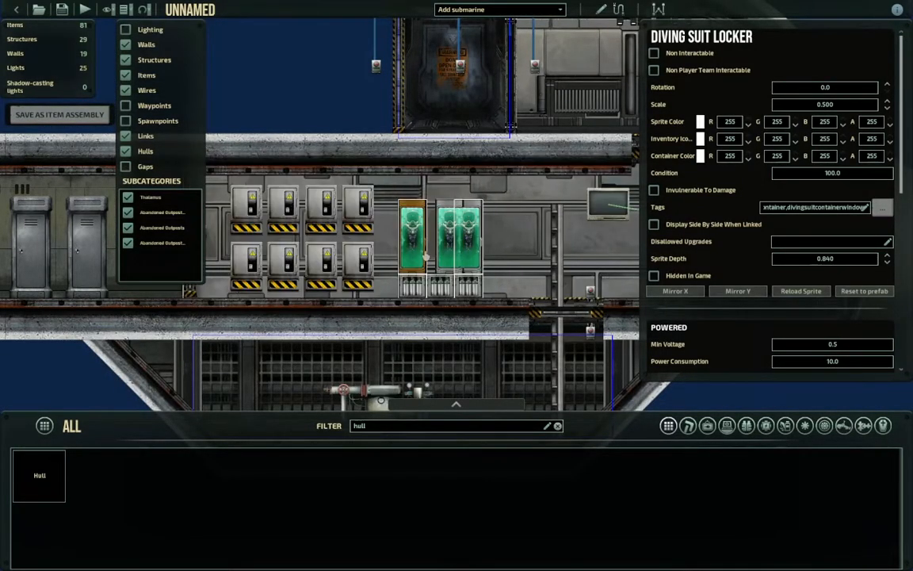
pyautogui.hotkey('ctrl', 'z')
pyautogui.click(428, 268)
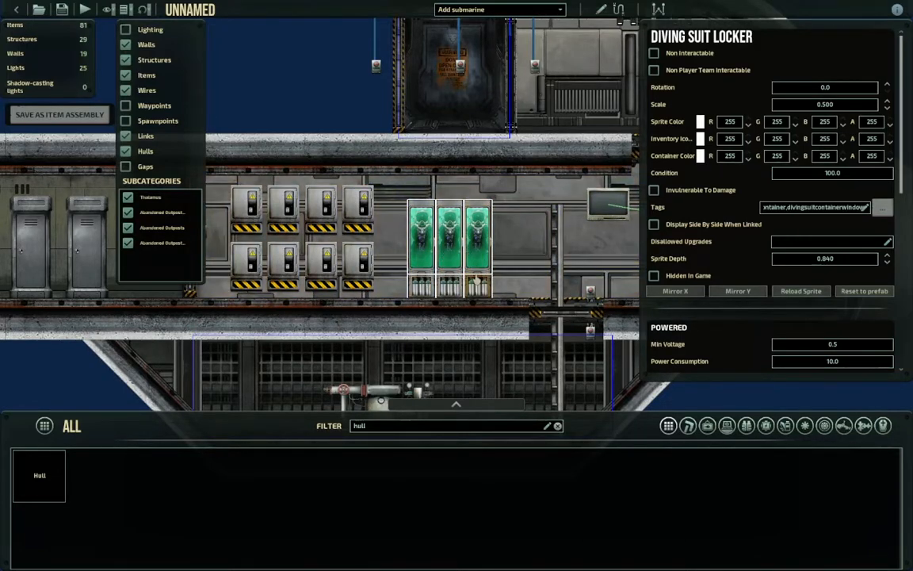
pyautogui.moveTo(467, 229); pyautogui.dragTo(457, 230)
pyautogui.click(332, 119)
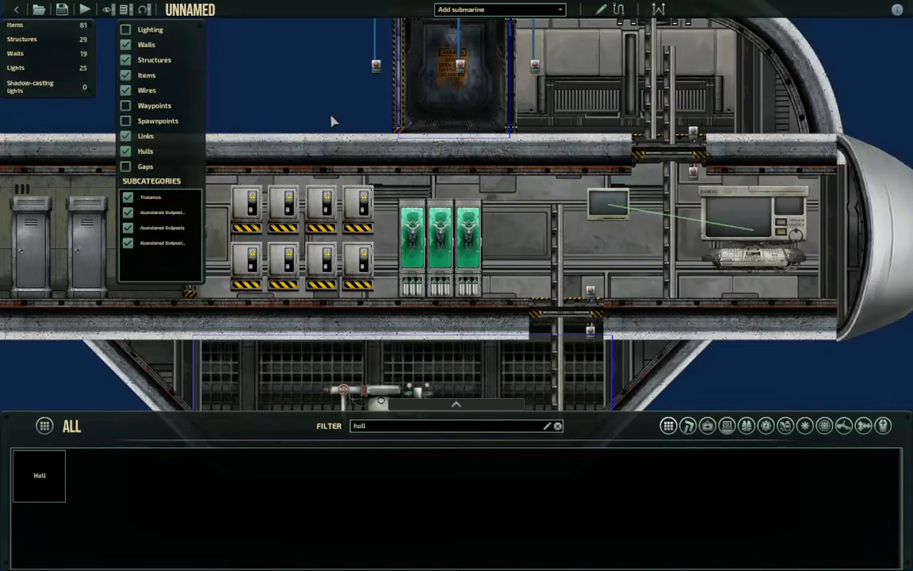
pyautogui.scroll(-2, 337, 123)
pyautogui.moveTo(408, 236); pyautogui.dragTo(449, 254, button='middle')
pyautogui.moveTo(423, 197); pyautogui.dragTo(457, 223)
pyautogui.moveTo(490, 254); pyautogui.dragTo(490, 254)
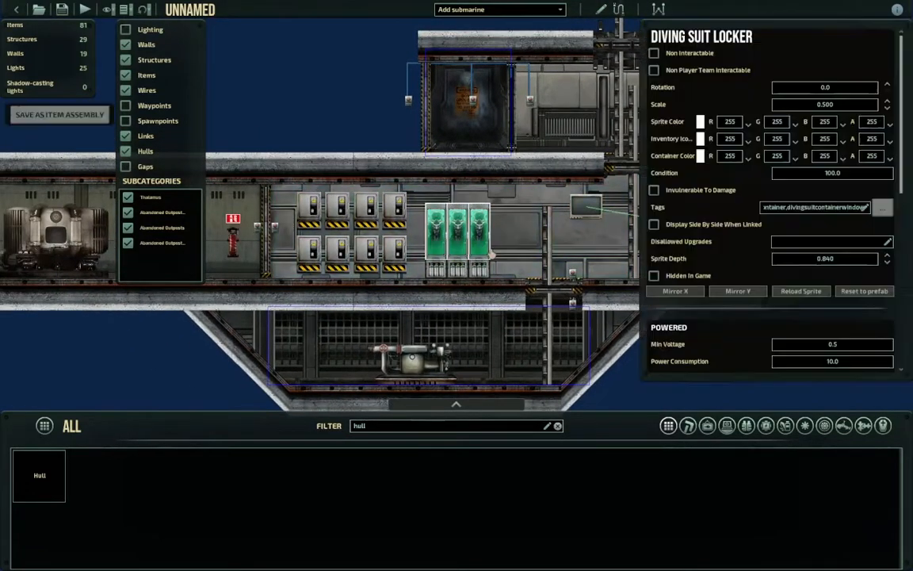
pyautogui.click(339, 146)
# Filter the parts for "door" and place a door on the main deck between the diving suit lockers and the lower hatch
pyautogui.moveTo(540, 250); pyautogui.dragTo(473, 269, button='middle')
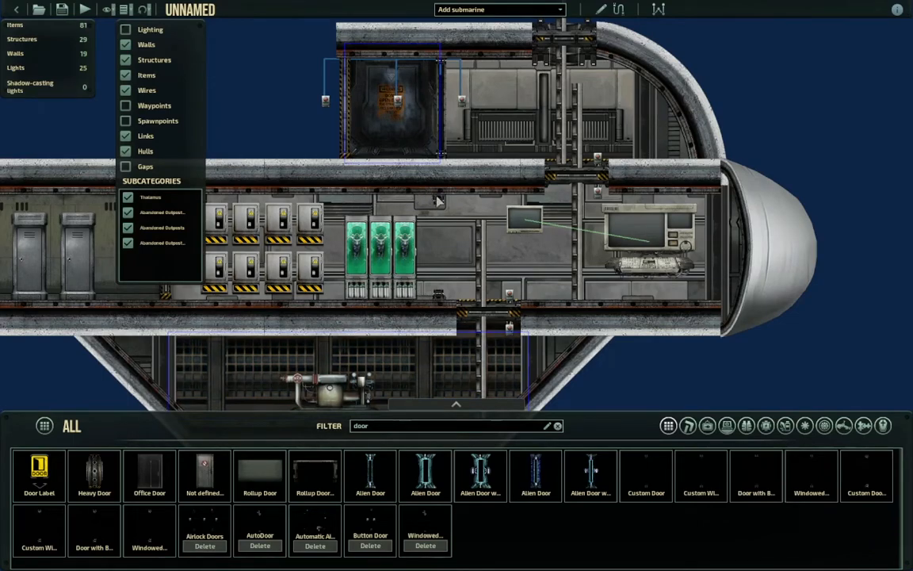
pyautogui.click(439, 200)
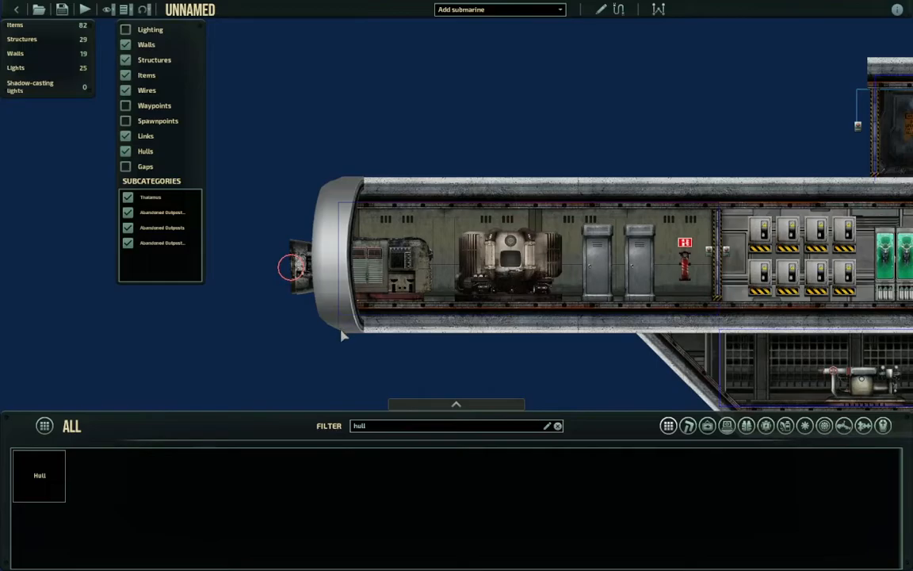
# Assign the room name Engineering to the hull enclosing the engine and reactor
pyautogui.scroll(2, 474, 325)
pyautogui.moveTo(490, 375); pyautogui.dragTo(444, 371, button='middle')
pyautogui.click(447, 315)
pyautogui.click(882, 53)
pyautogui.scroll(-4, 444, 230)
pyautogui.click(417, 291)
pyautogui.click(457, 396)
# Draw a hull around the junction boxes and diving suit lockers between the two doors and name it Diving suit room
pyautogui.press('d')
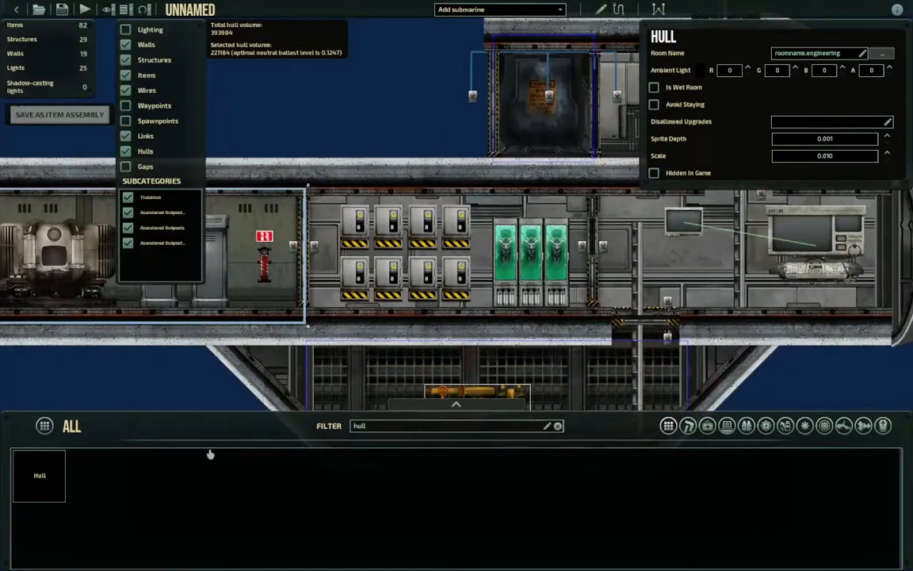
pyautogui.click(186, 358)
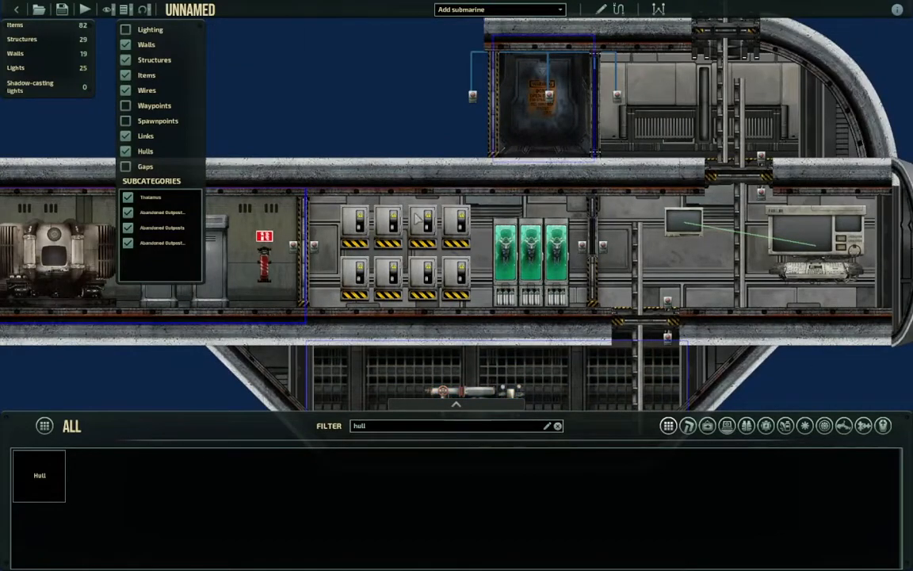
pyautogui.click(595, 333)
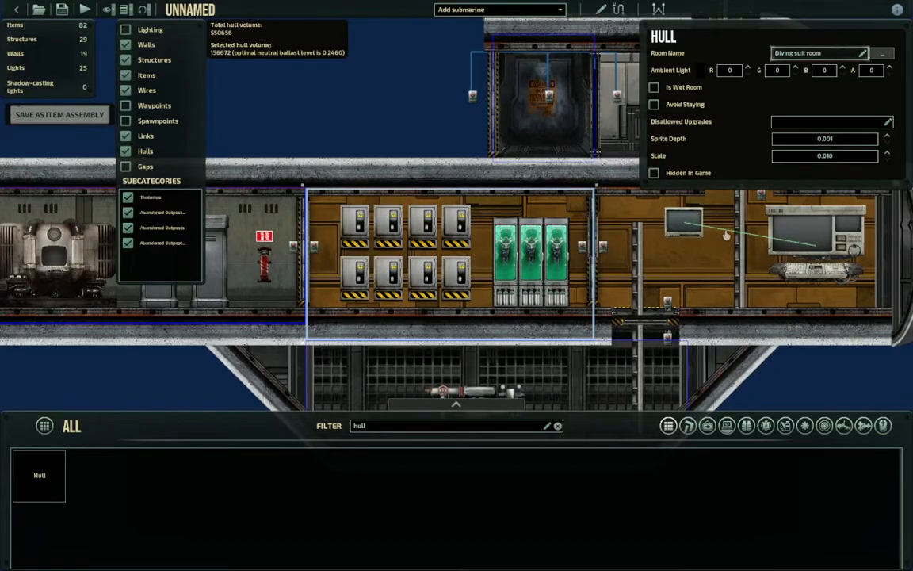
pyautogui.click(442, 106)
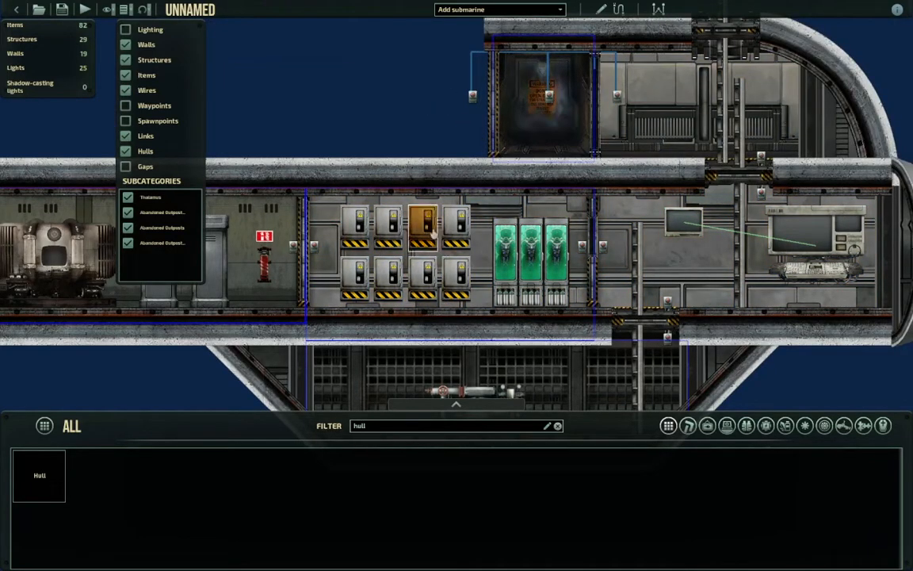
# Look through the predefined room names for the diving suit room's hull and close the list without choosing one
pyautogui.click(421, 270)
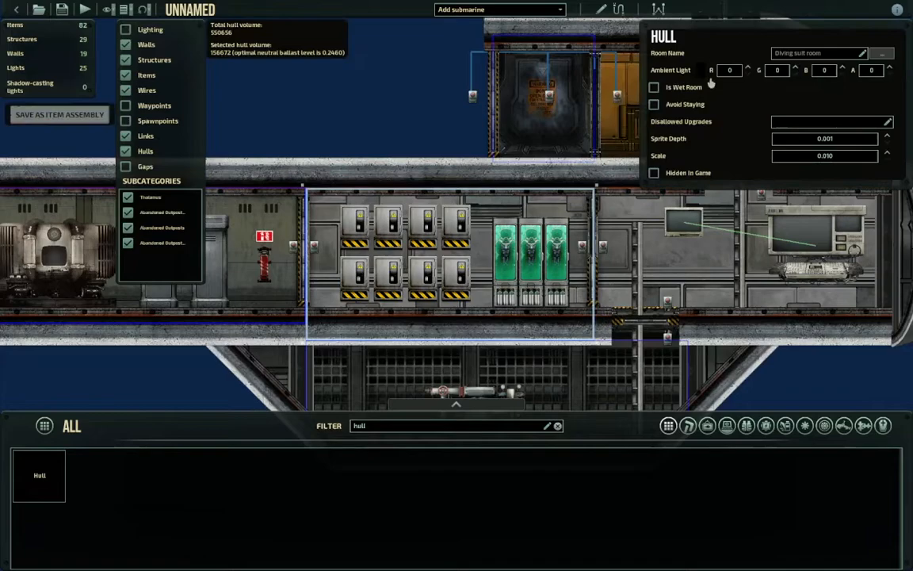
pyautogui.click(881, 54)
pyautogui.scroll(-10, 412, 214)
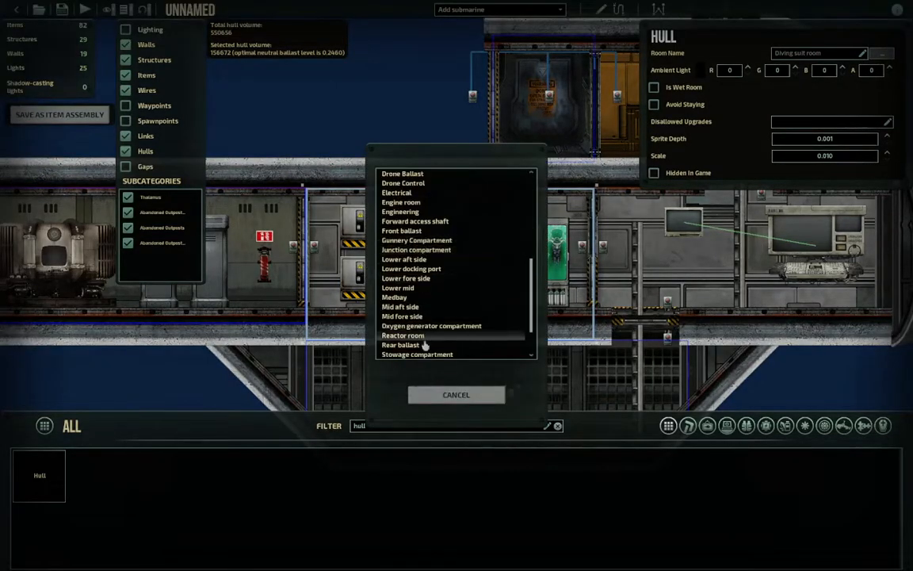
pyautogui.click(448, 396)
# Draw a hull around the navigation terminal room, from the door to the nose, and extend its lower edge to the outer wall
pyautogui.press('d')
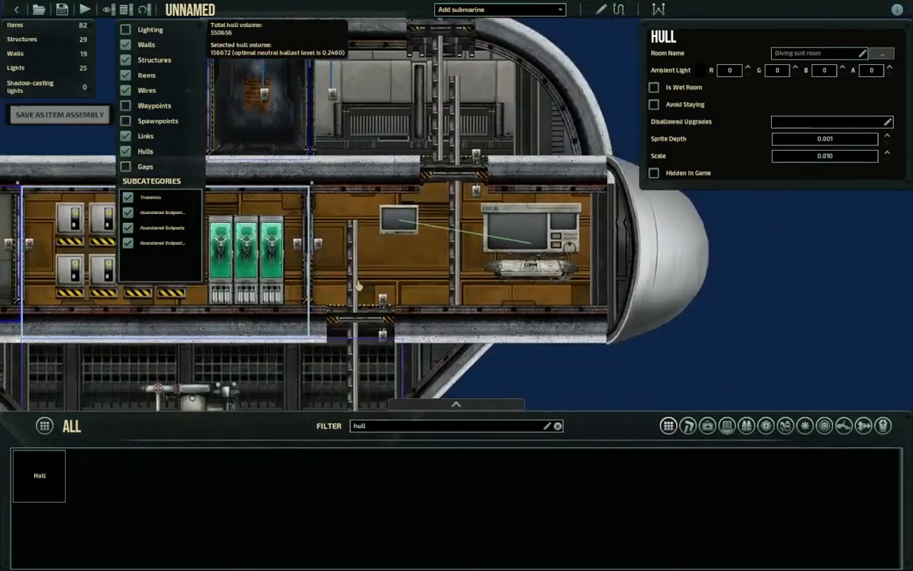
pyautogui.moveTo(358, 286); pyautogui.dragTo(397, 282, button='middle')
pyautogui.scroll(-1, 515, 254)
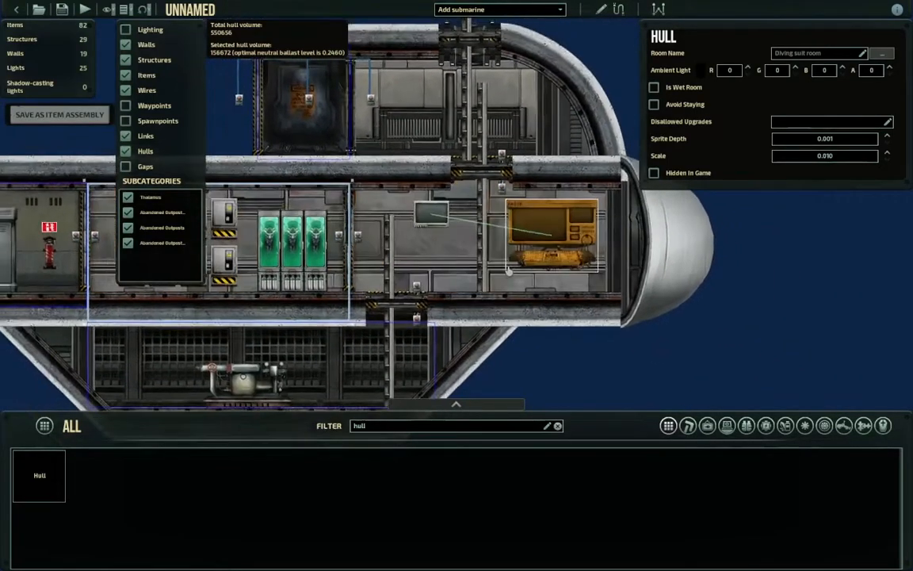
pyautogui.moveTo(359, 204); pyautogui.dragTo(408, 222, button='middle')
pyautogui.scroll(2, 407, 208)
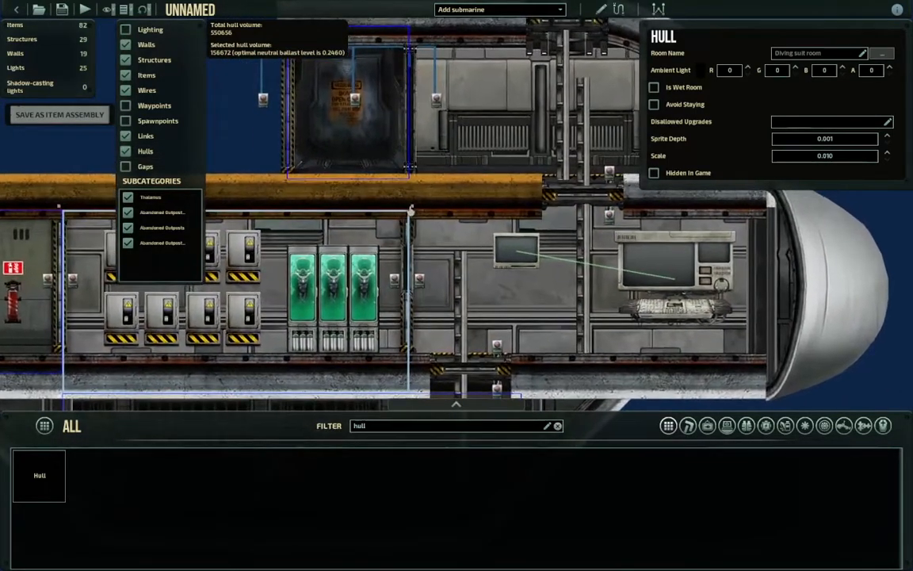
pyautogui.moveTo(412, 208)
pyautogui.mouseDown()
pyautogui.moveTo(412, 191)
pyautogui.moveTo(412, 214)
pyautogui.mouseUp()
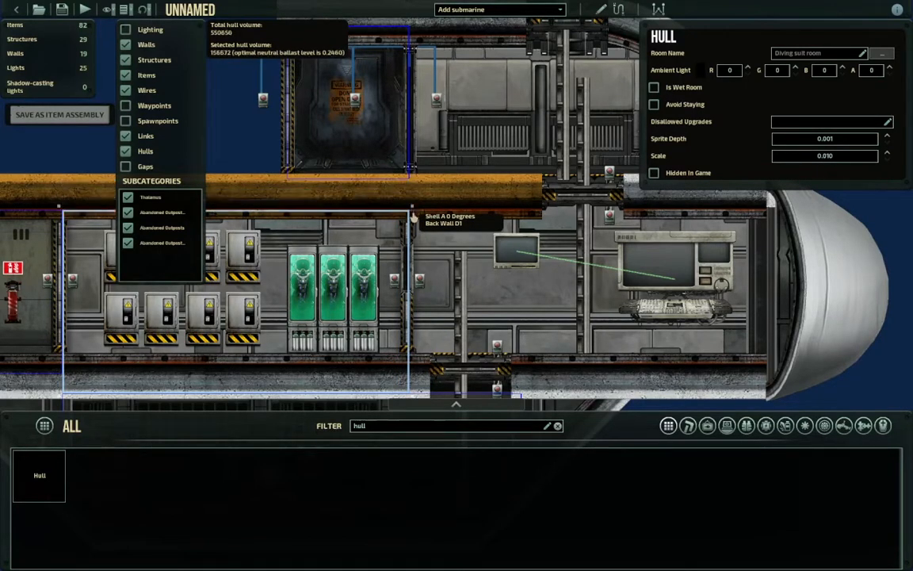
pyautogui.scroll(-3, 510, 211)
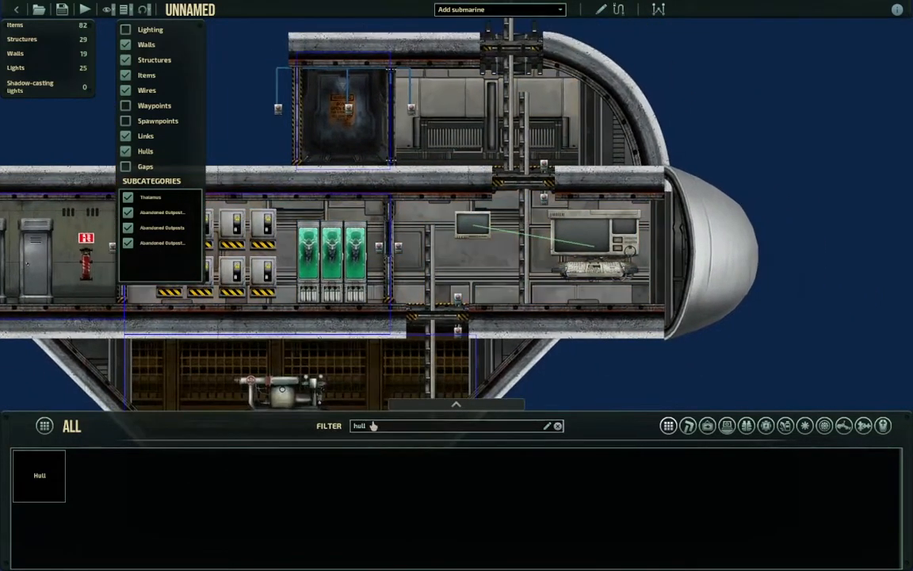
pyautogui.moveTo(394, 181); pyautogui.dragTo(661, 278)
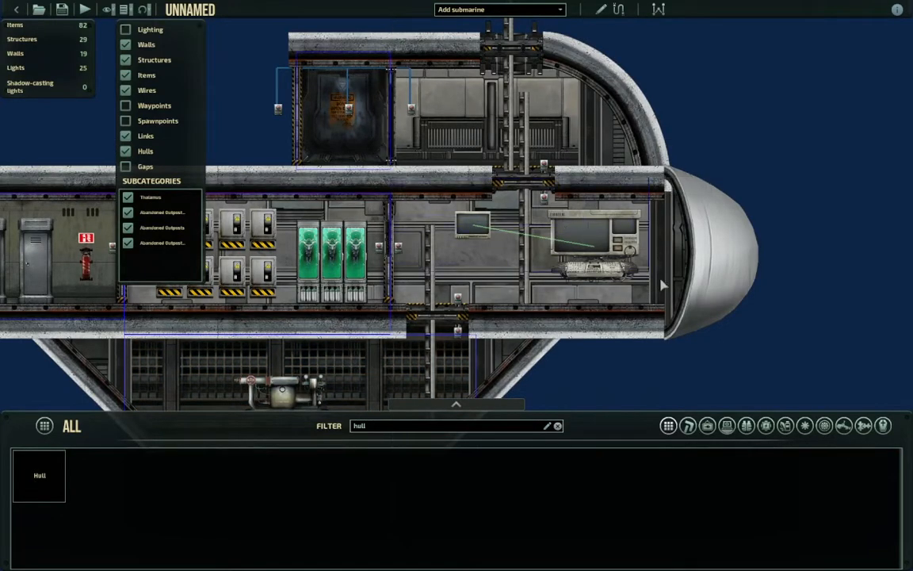
pyautogui.click(517, 317)
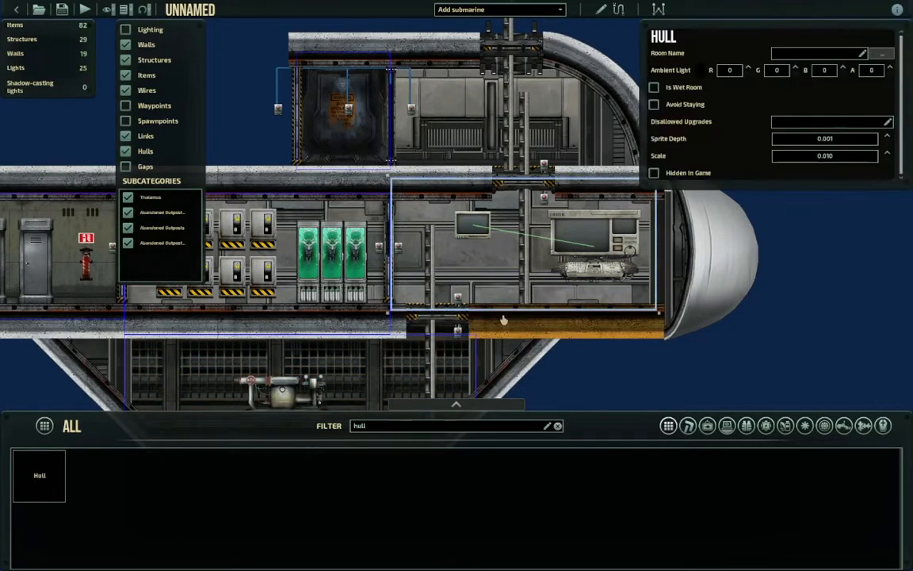
pyautogui.moveTo(389, 321); pyautogui.dragTo(394, 342)
# Examine how the main deck hulls line up with each other and with the ballast hull below
pyautogui.moveTo(456, 241); pyautogui.dragTo(541, 265, button='middle')
pyautogui.click(336, 165)
pyautogui.moveTo(380, 235); pyautogui.dragTo(534, 186, button='middle')
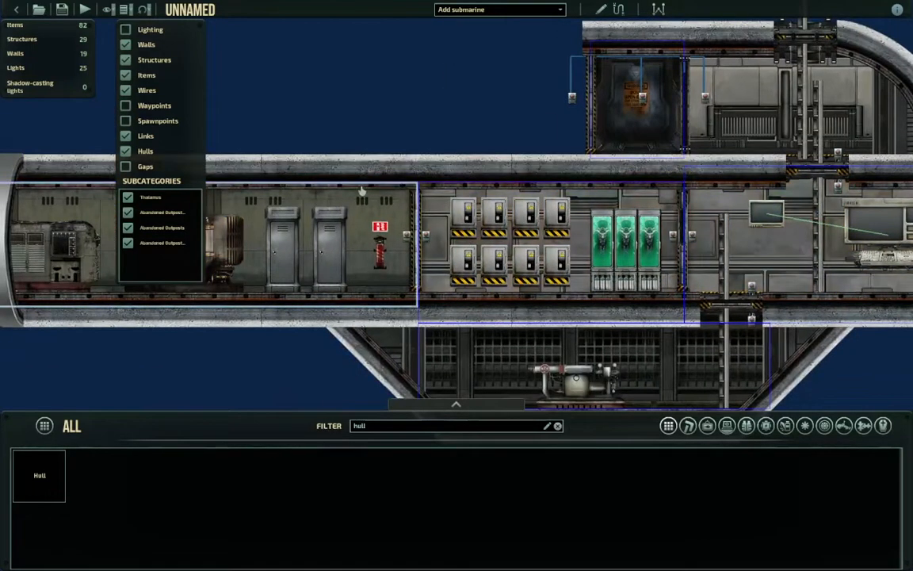
pyautogui.moveTo(585, 328); pyautogui.dragTo(413, 264, button='middle')
pyautogui.moveTo(567, 257); pyautogui.dragTo(401, 277, button='middle')
pyautogui.scroll(3, 534, 294)
pyautogui.moveTo(316, 271); pyautogui.dragTo(361, 281, button='middle')
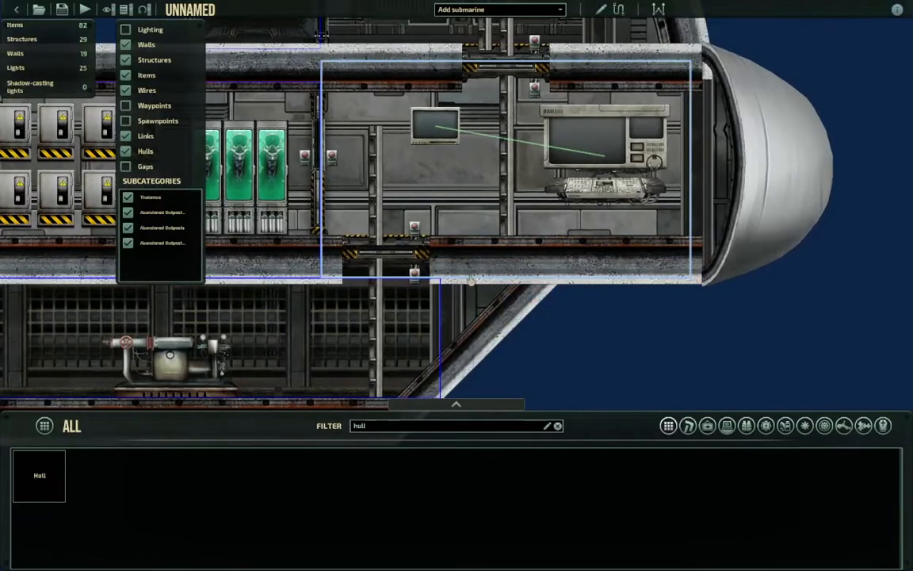
# Try raising the navigation room hull's lower edge to the floor line, and return it to the top of the ballast hull
pyautogui.click(470, 277)
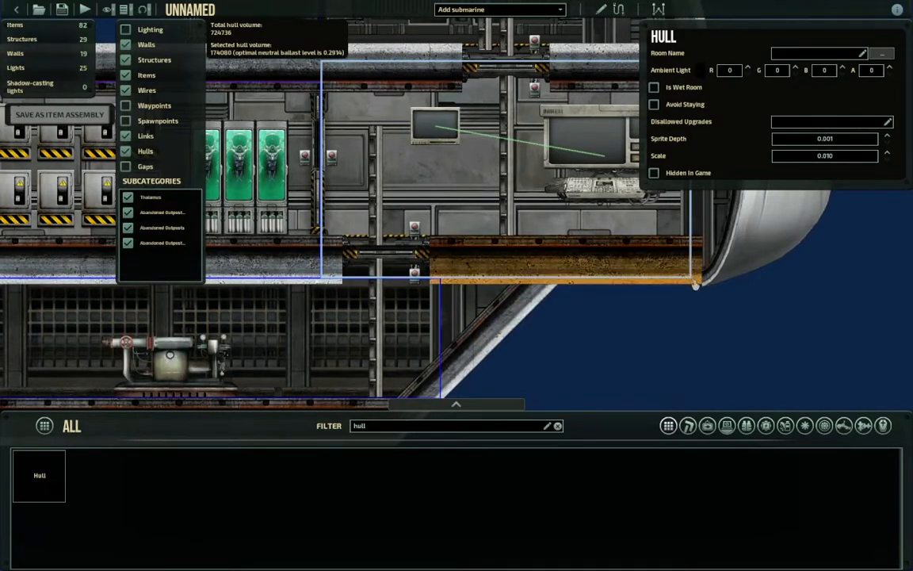
pyautogui.moveTo(695, 283); pyautogui.dragTo(686, 257)
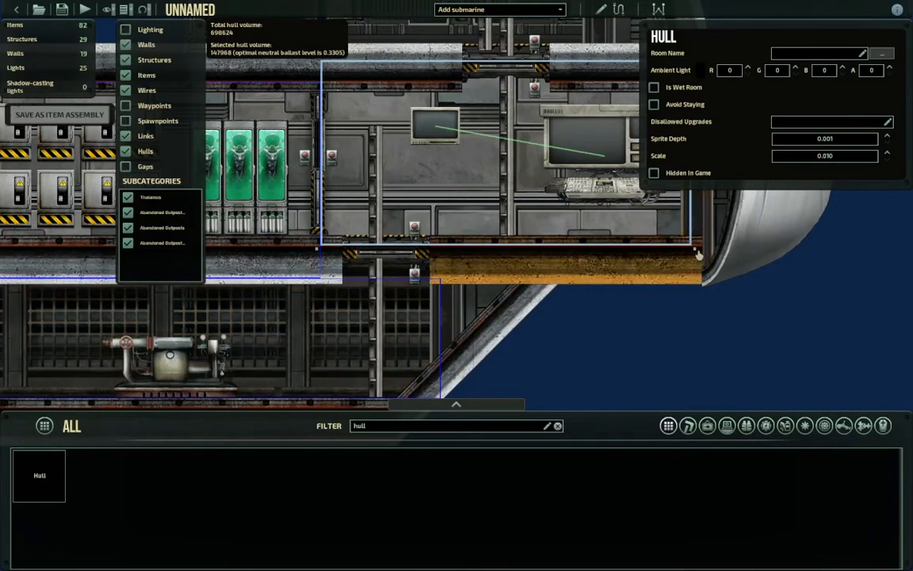
pyautogui.moveTo(695, 252); pyautogui.dragTo(695, 285)
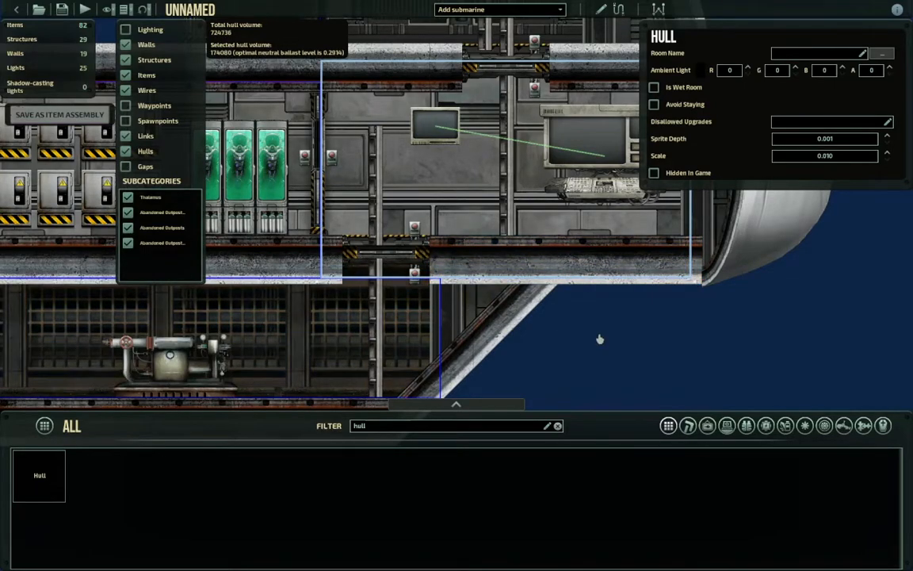
# Draw a hull over the upper deck room beside the airlock, reaching from the airlock door to the curved shell
pyautogui.moveTo(504, 262); pyautogui.dragTo(492, 287, button='middle')
pyautogui.scroll(-3, 488, 274)
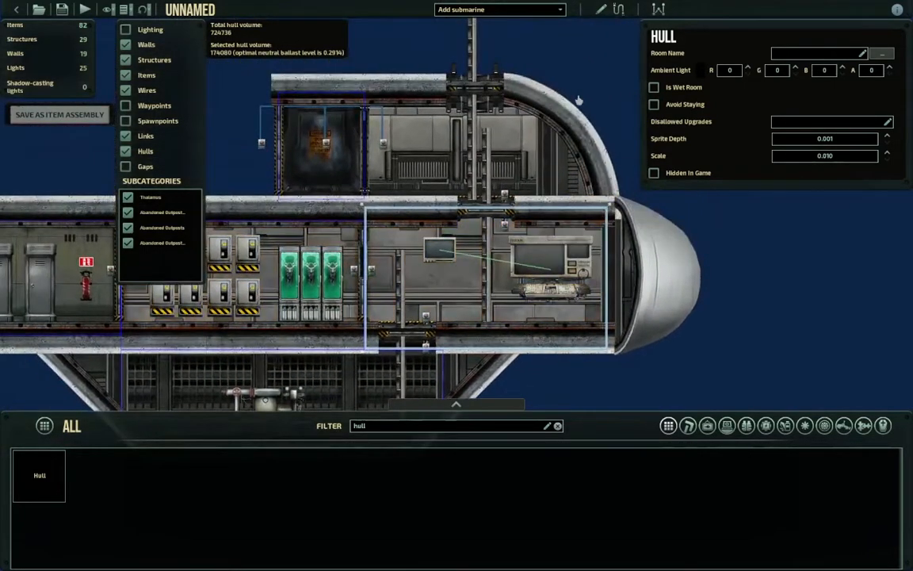
pyautogui.click(588, 83)
pyautogui.moveTo(573, 83); pyautogui.dragTo(582, 123, button='middle')
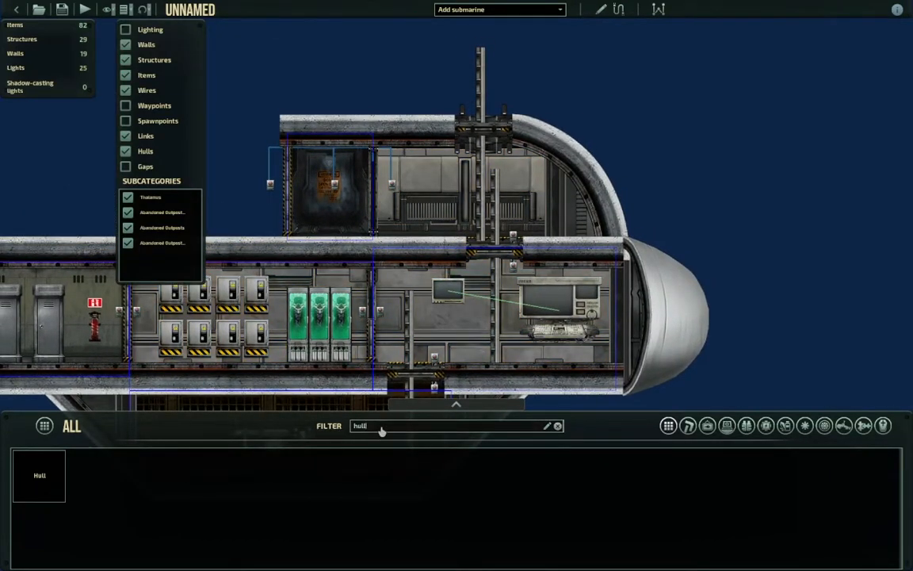
pyautogui.click(38, 476)
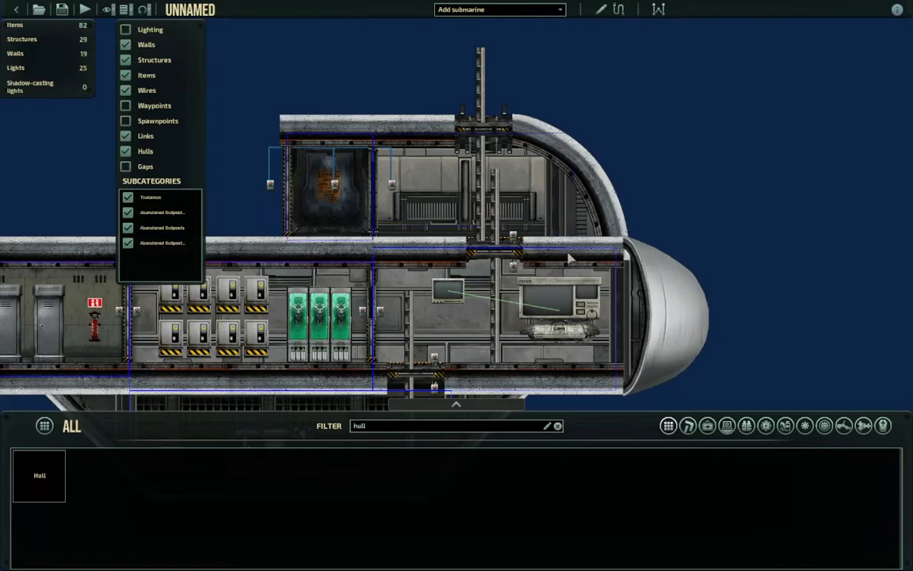
# Assign a predefined room name to the hull around the navigation terminal
pyautogui.scroll(3, 560, 254)
pyautogui.click(557, 270)
pyautogui.click(881, 53)
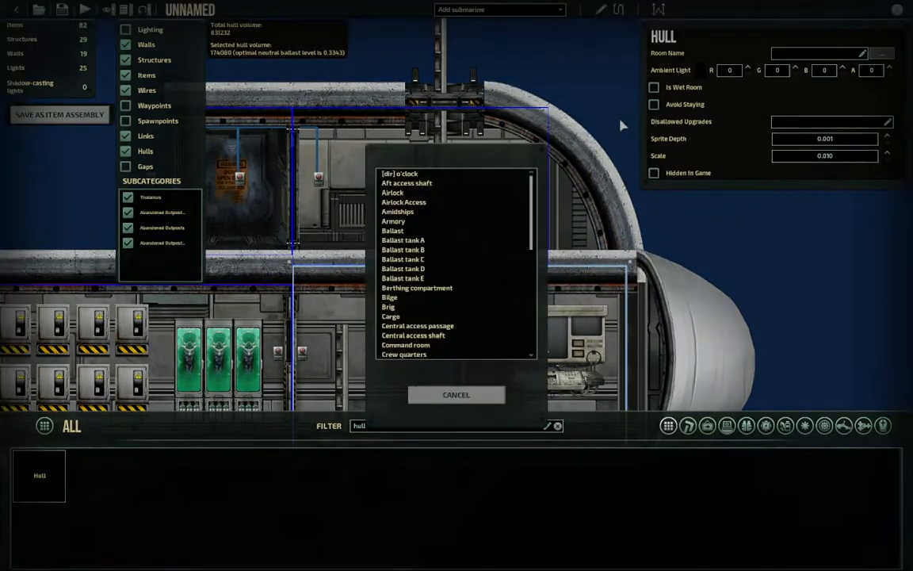
pyautogui.scroll(-1, 409, 269)
pyautogui.click(410, 319)
pyautogui.click(457, 393)
# Assign the room name Airlock Access to the upper deck hull beside the airlock
pyautogui.click(367, 262)
pyautogui.click(882, 53)
pyautogui.click(403, 202)
pyautogui.click(456, 394)
pyautogui.scroll(-4, 467, 269)
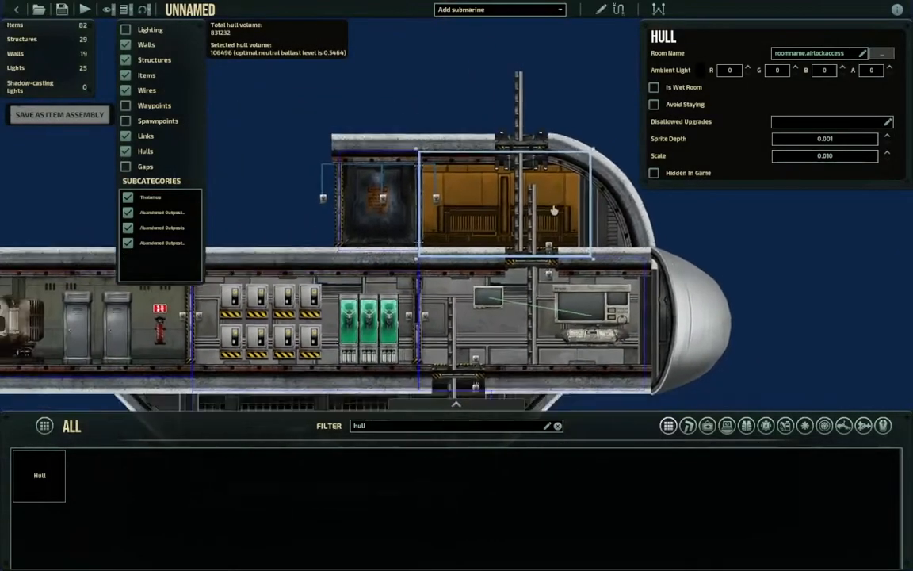
pyautogui.scroll(3, 475, 271)
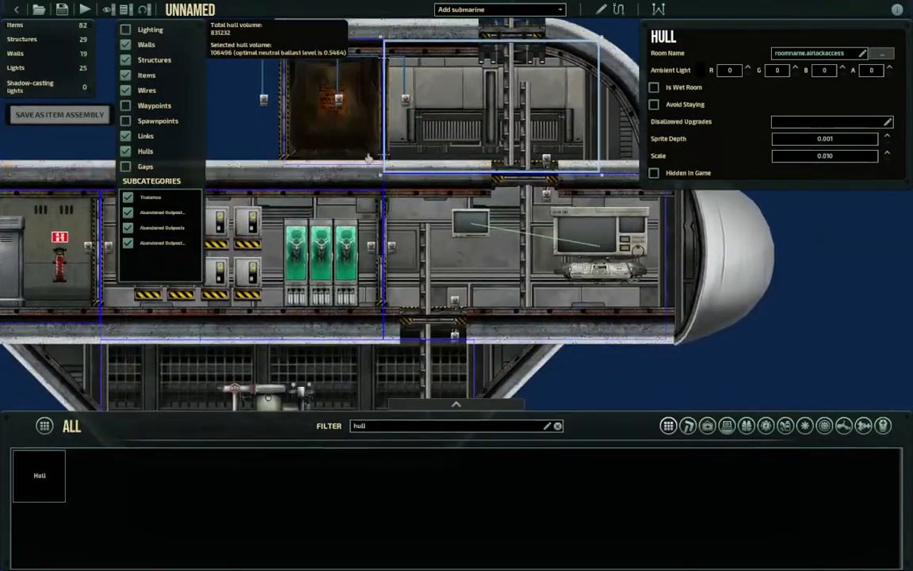
pyautogui.moveTo(323, 138); pyautogui.dragTo(289, 126, button='middle')
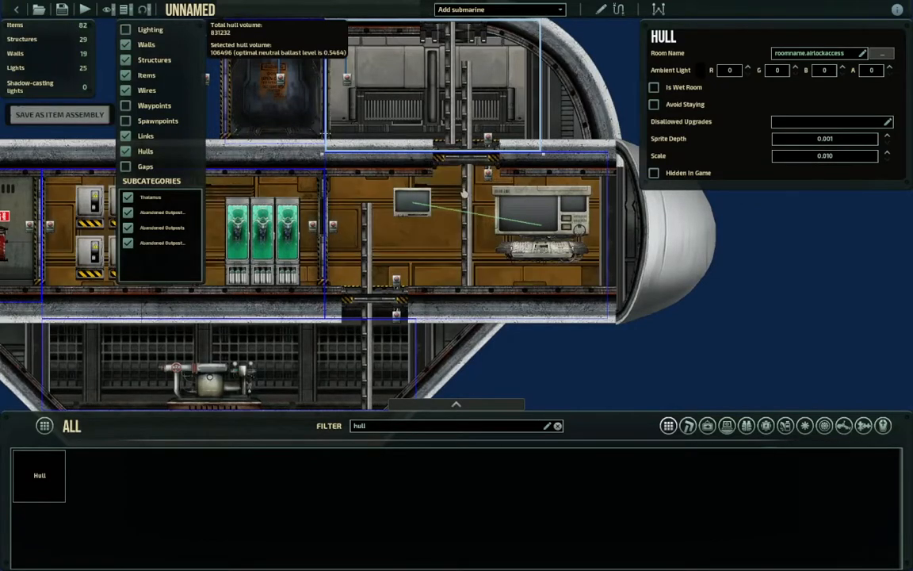
# Start saving the submarine with the name "3d's tutorial submarine" and the description "yes"
pyautogui.hotkey('ctrl', 's')
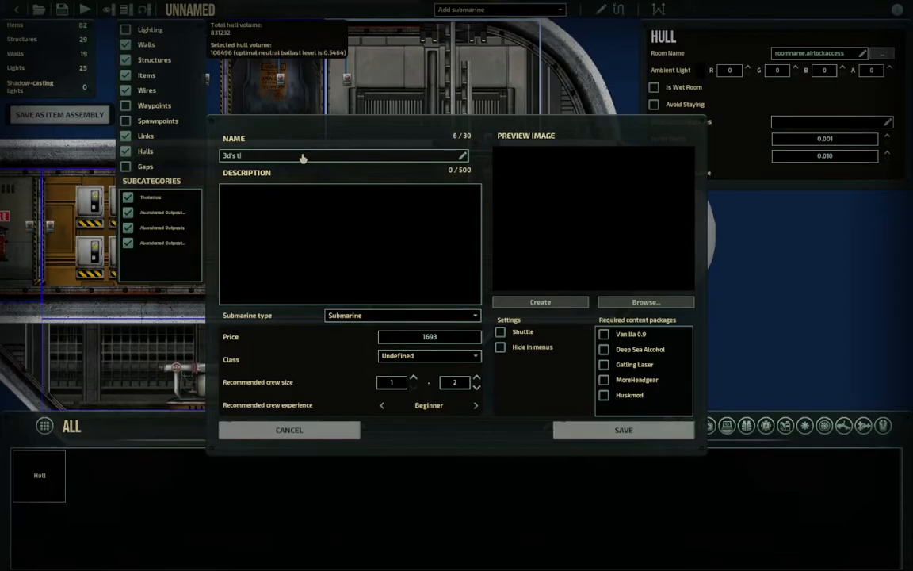
pyautogui.write('utorial submarine')
pyautogui.click(452, 260)
pyautogui.write('yes')
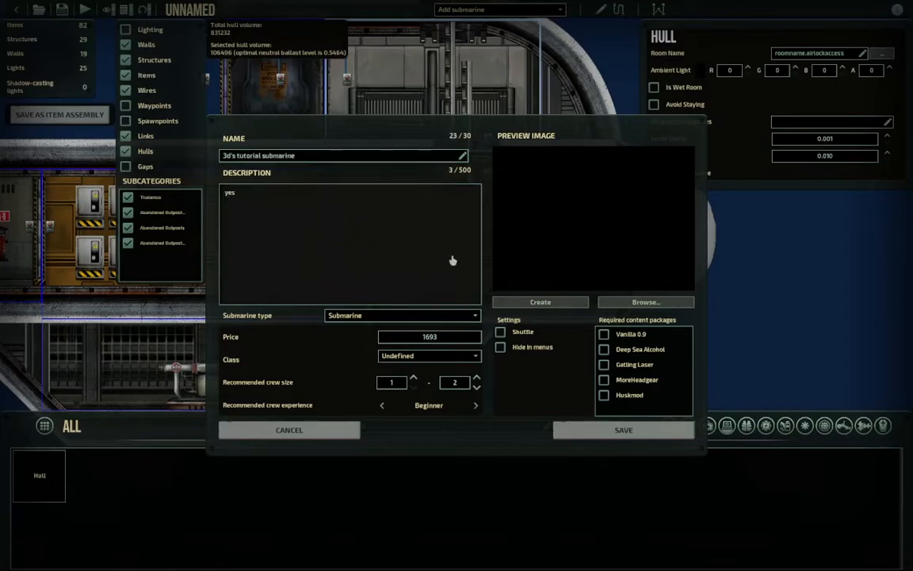
# Check the available submarine types and set the submarine's class to Scout
pyautogui.click(433, 318)
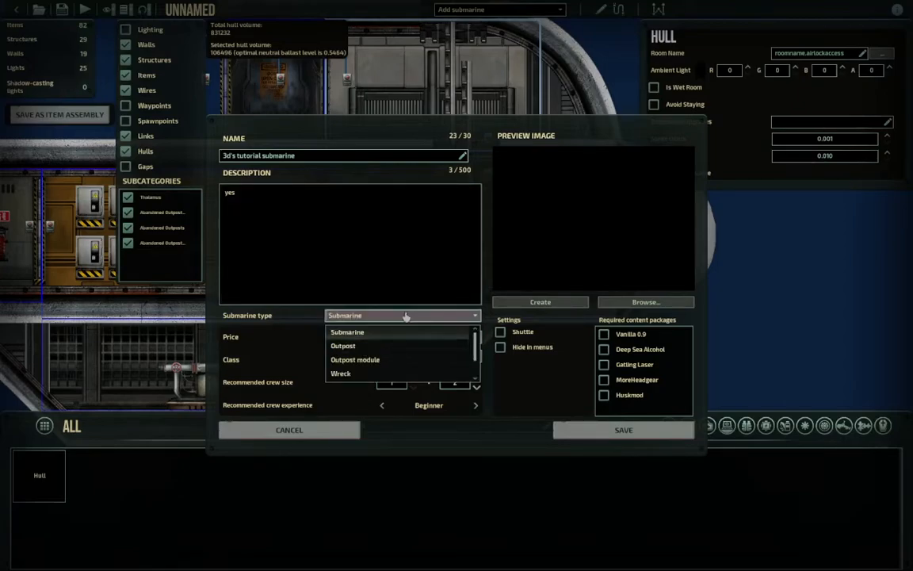
pyautogui.click(406, 315)
pyautogui.click(433, 356)
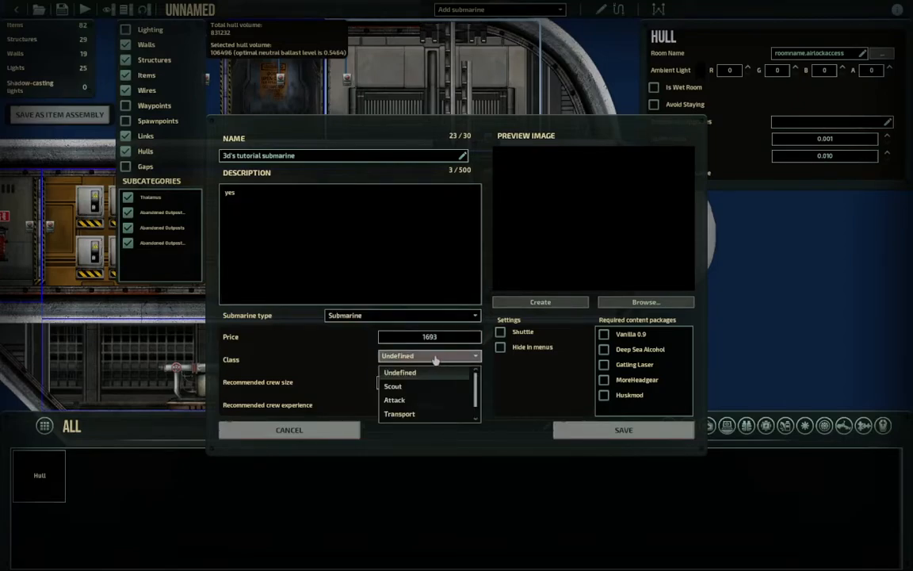
pyautogui.click(405, 388)
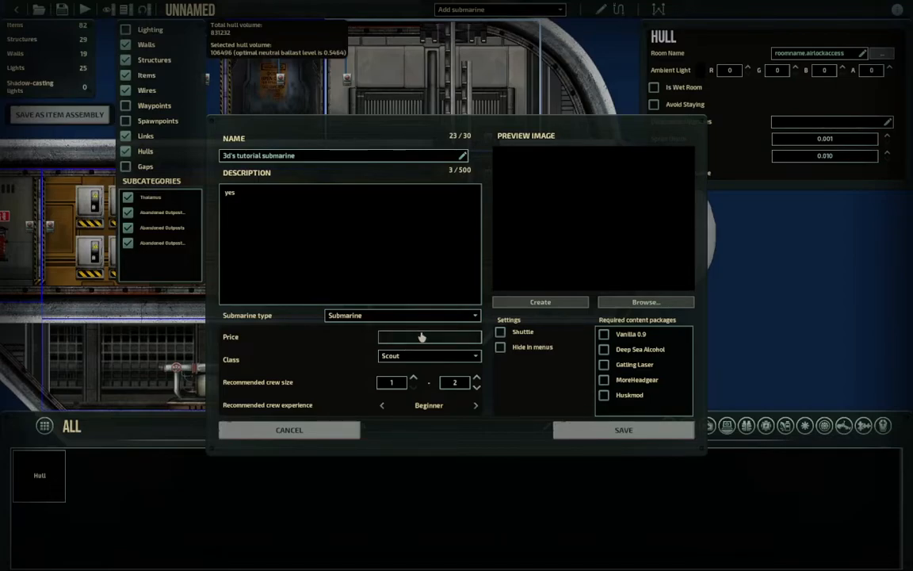
pyautogui.moveTo(433, 339); pyautogui.dragTo(417, 341)
pyautogui.click(522, 397)
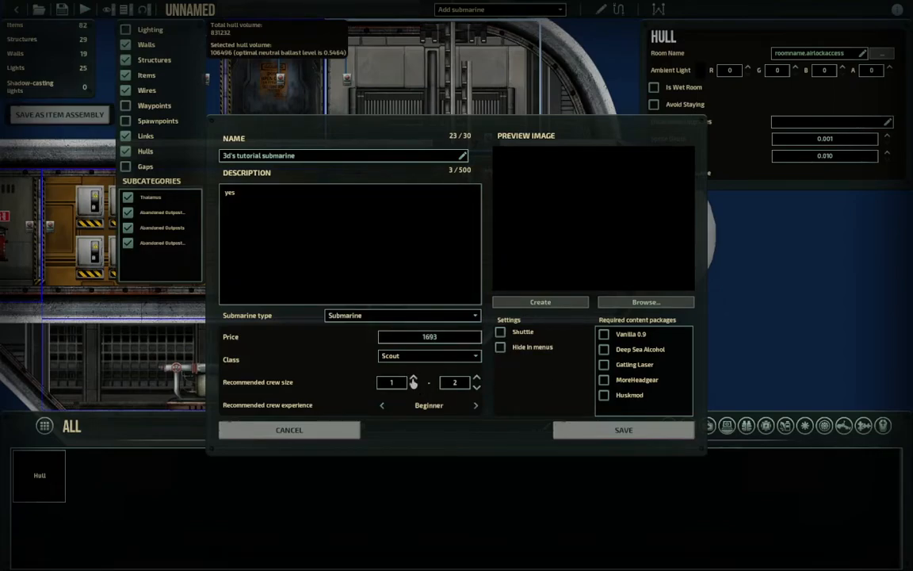
# Generate a preview image of the submarine and save it, acknowledging the save warnings
pyautogui.click(559, 303)
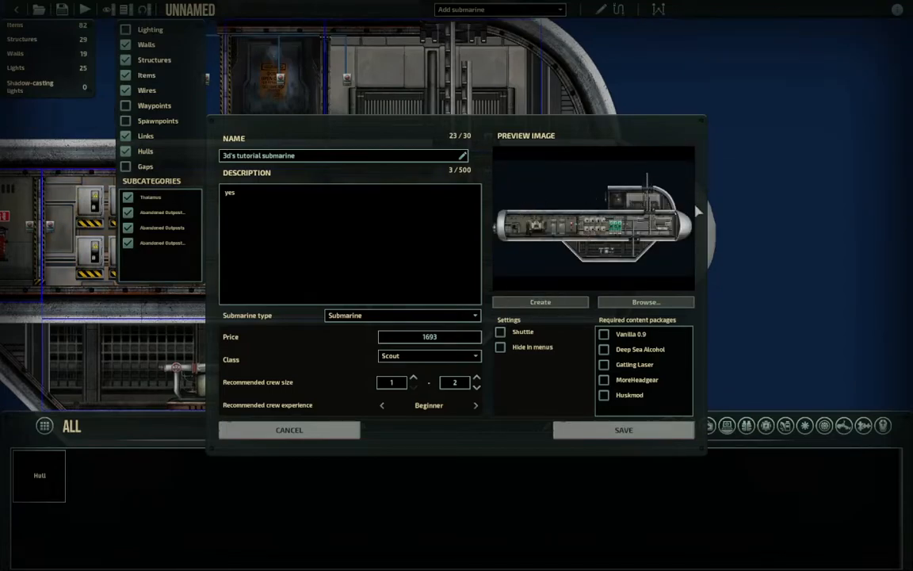
pyautogui.click(564, 431)
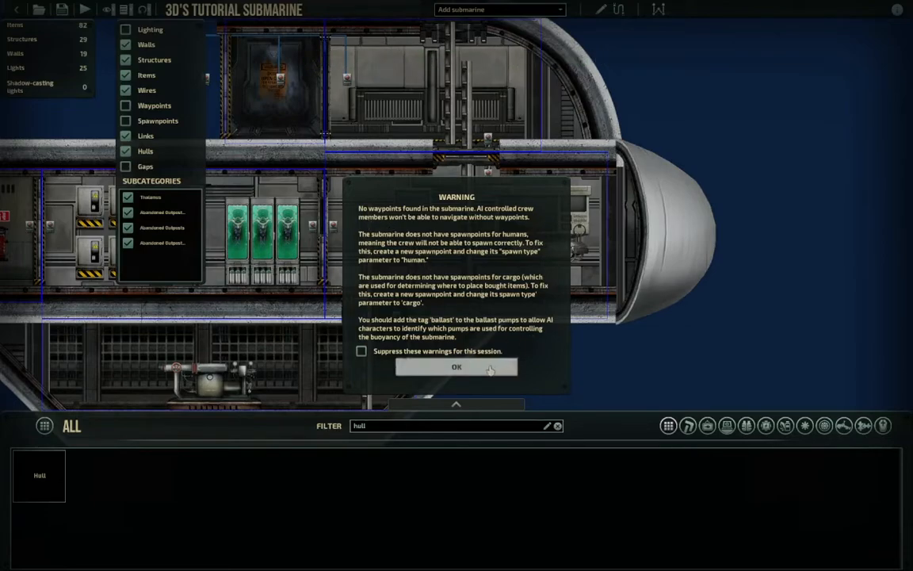
pyautogui.click(457, 366)
# Add the tag ballast to the pump in the lower ballast compartment
pyautogui.press('a')
pyautogui.press('s')
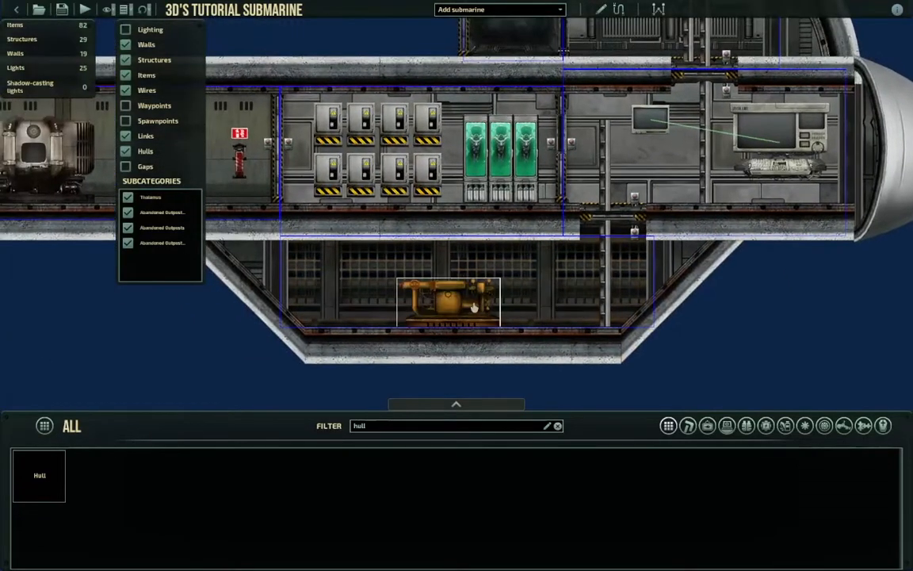
pyautogui.click(474, 308)
pyautogui.scroll(-3, 760, 220)
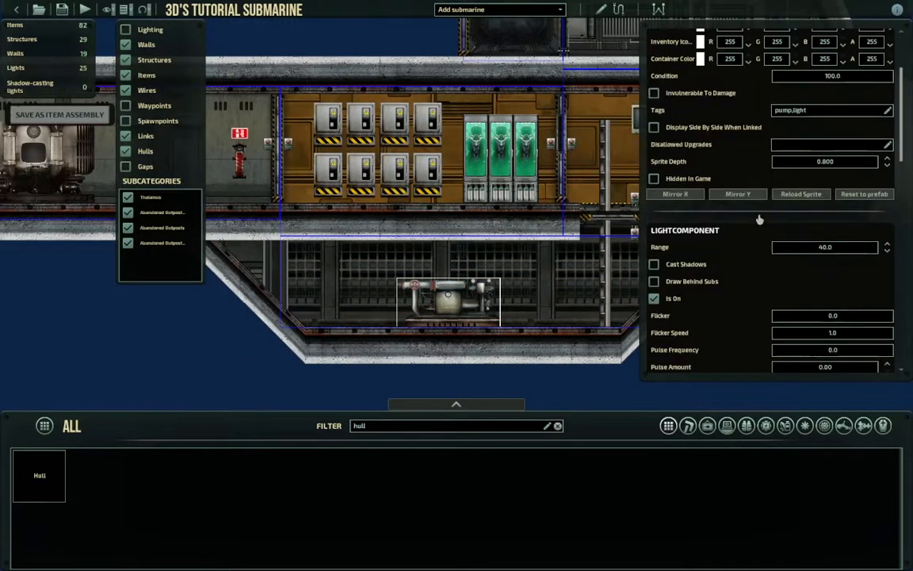
pyautogui.press('d')
pyautogui.scroll(-4, 797, 231)
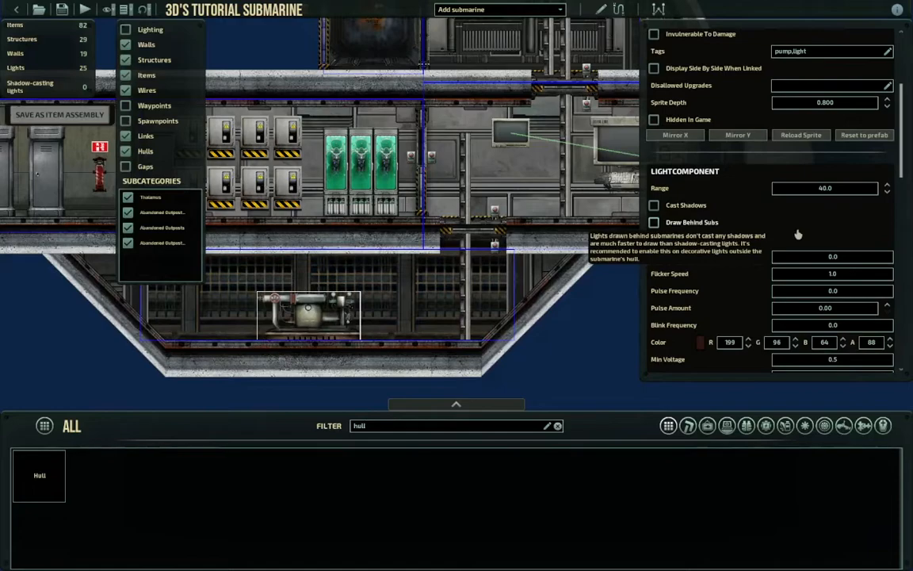
pyautogui.scroll(-2, 774, 230)
pyautogui.scroll(8, 773, 215)
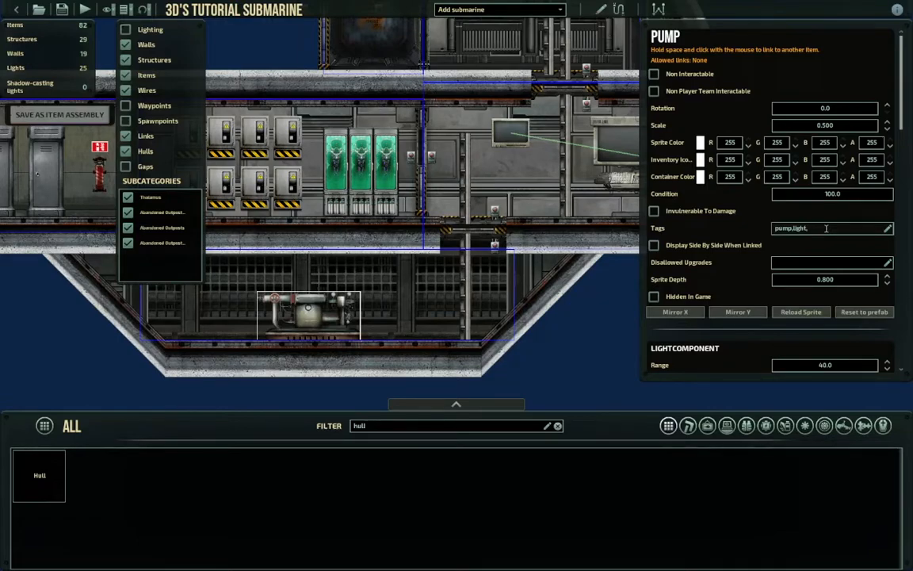
pyautogui.write('t')
pyautogui.click(607, 325)
# Look over the submarine's rooms and devices from the command room back to the engine room
pyautogui.moveTo(317, 307); pyautogui.dragTo(616, 271, button='middle')
pyautogui.scroll(-3, 530, 261)
pyautogui.scroll(3, 616, 271)
pyautogui.moveTo(543, 241); pyautogui.dragTo(336, 282, button='middle')
pyautogui.moveTo(536, 282); pyautogui.dragTo(842, 289, button='middle')
pyautogui.scroll(1, 323, 243)
pyautogui.moveTo(579, 282); pyautogui.dragTo(316, 229, button='middle')
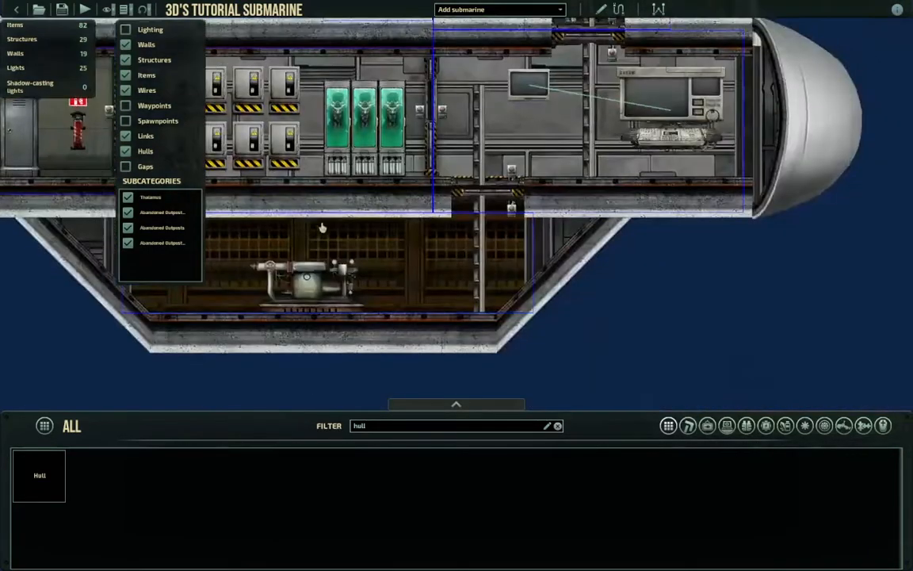
pyautogui.moveTo(544, 269); pyautogui.dragTo(538, 328, button='middle')
pyautogui.moveTo(658, 238); pyautogui.dragTo(604, 294, button='middle')
pyautogui.moveTo(549, 284); pyautogui.dragTo(657, 271, button='middle')
pyautogui.moveTo(524, 271); pyautogui.dragTo(657, 272, button='middle')
pyautogui.moveTo(489, 255); pyautogui.dragTo(716, 185, button='middle')
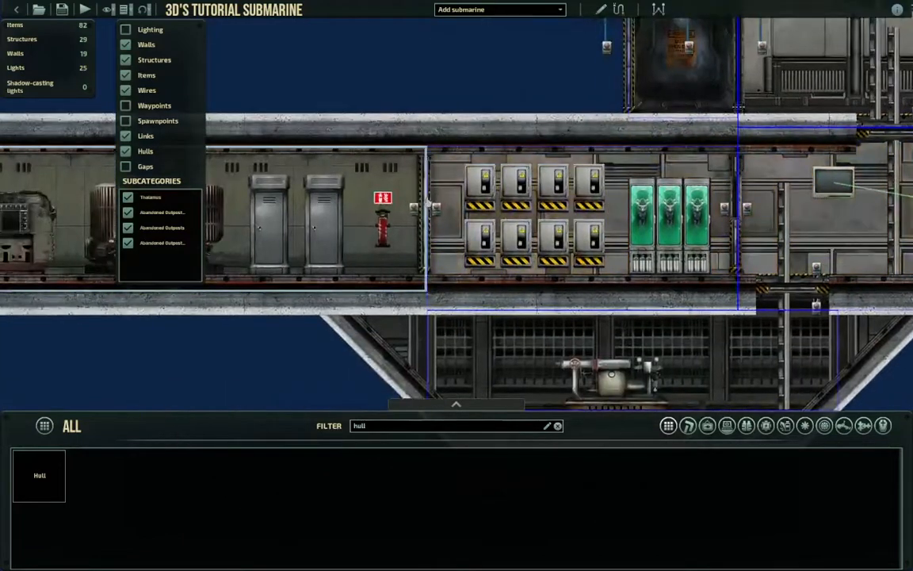
pyautogui.moveTo(166, 170); pyautogui.dragTo(380, 186, button='middle')
pyautogui.moveTo(430, 166); pyautogui.dragTo(603, 186, button='middle')
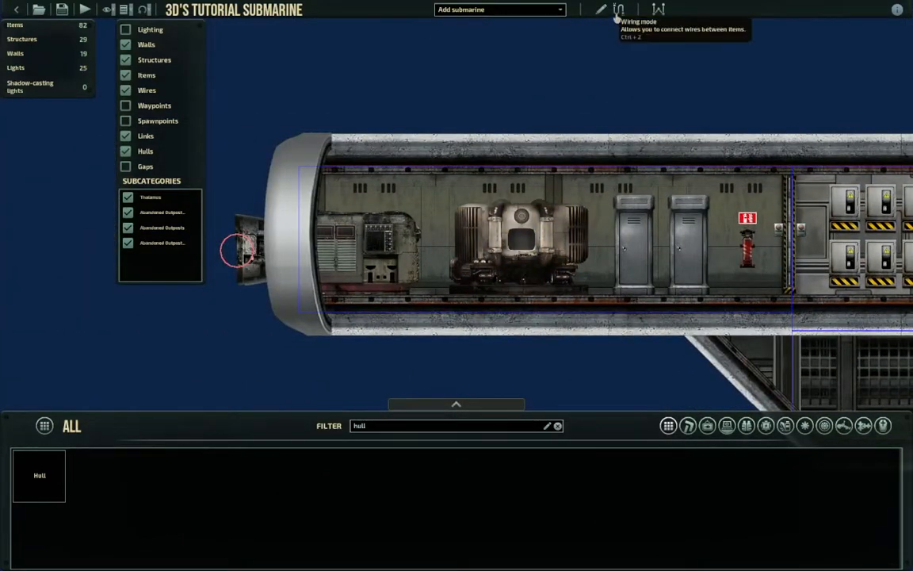
# Find the Spawnpoint object with the filter "spawn" and place a human spawnpoint in the command room beside the navigation terminal
pyautogui.moveTo(666, 84); pyautogui.dragTo(263, 61, button='middle')
pyautogui.moveTo(398, 217); pyautogui.dragTo(220, 258, button='middle')
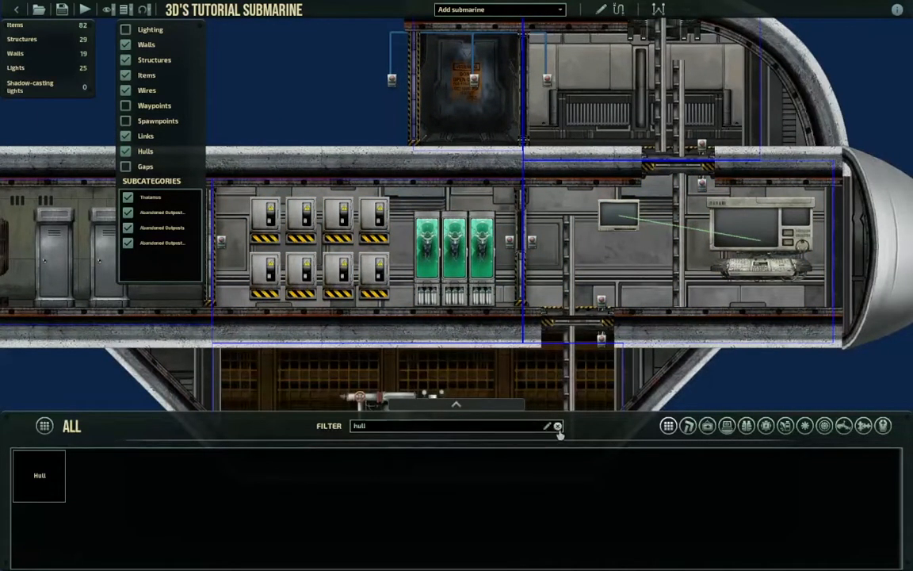
pyautogui.click(557, 427)
pyautogui.write('spawn')
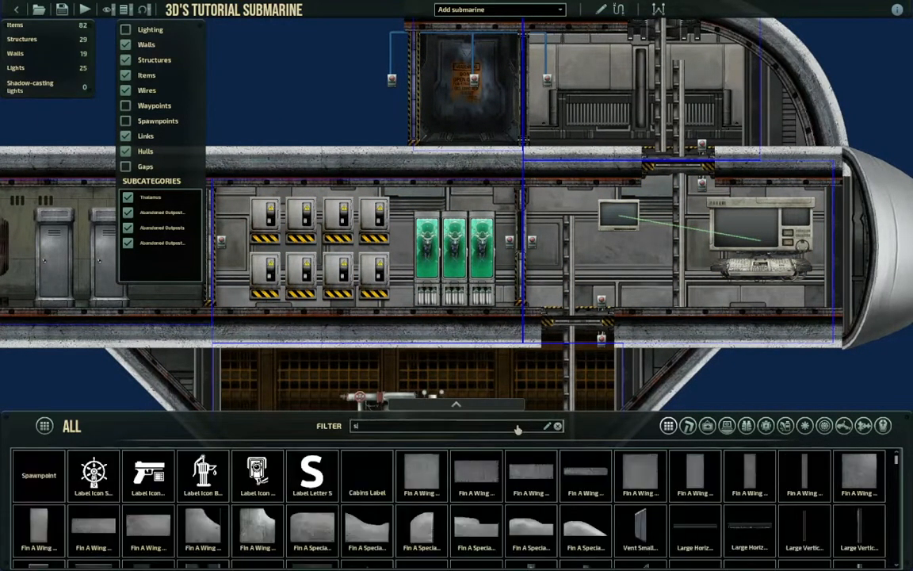
pyautogui.click(38, 478)
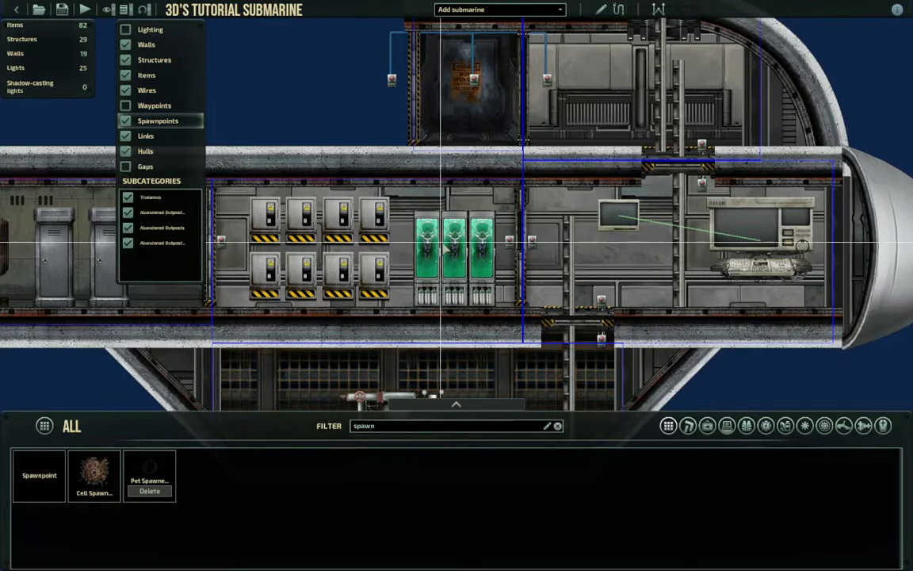
pyautogui.click(673, 228)
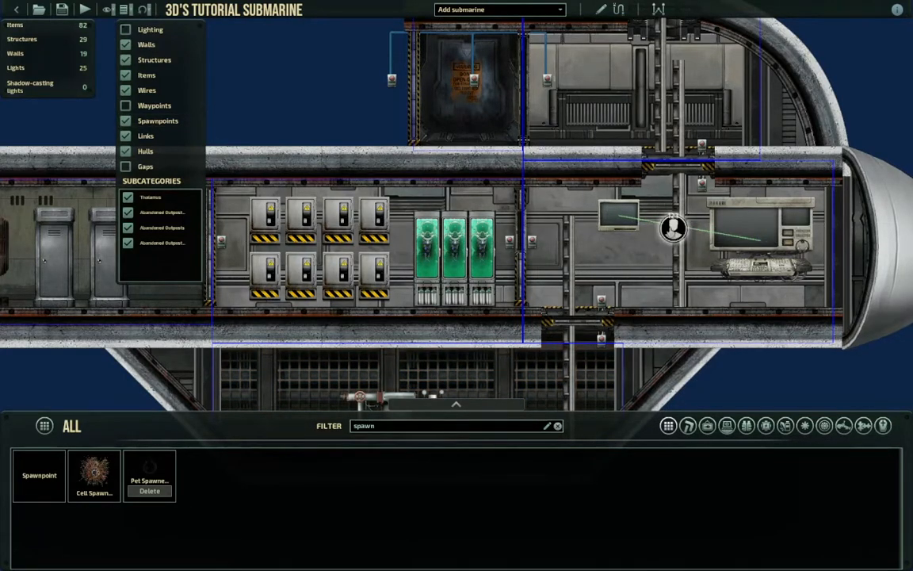
pyautogui.click(674, 228)
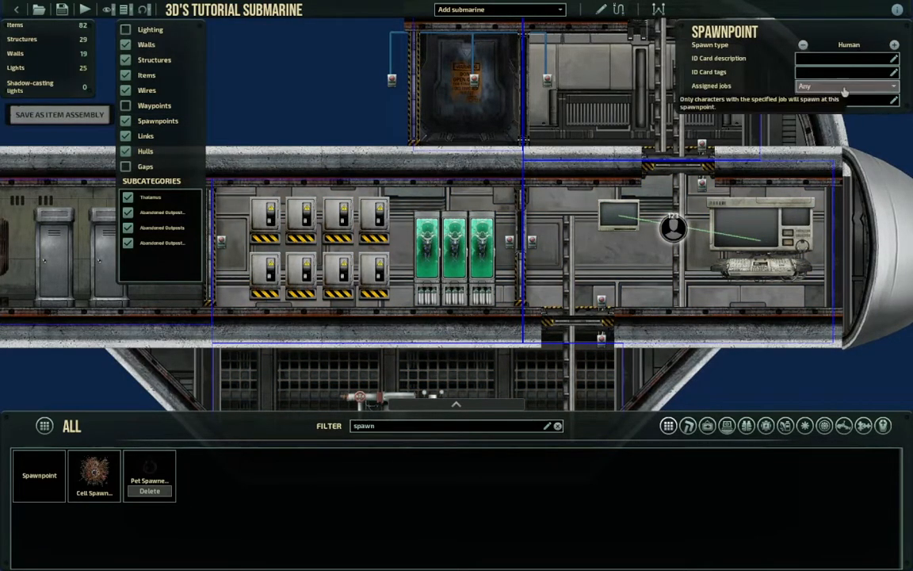
# Place a second spawnpoint between the reactor and the lockers and set its spawn type to Cargo
pyautogui.click(39, 476)
pyautogui.press('a')
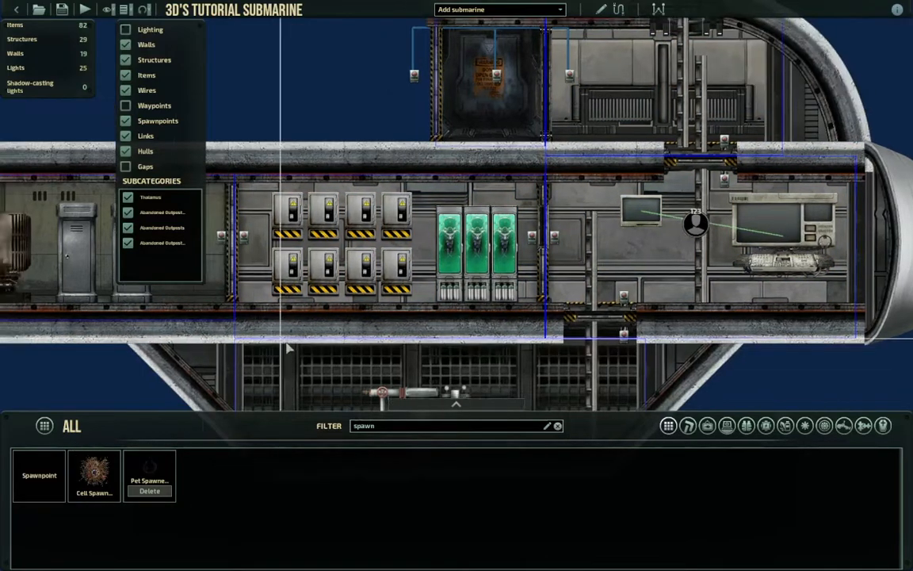
pyautogui.click(401, 233)
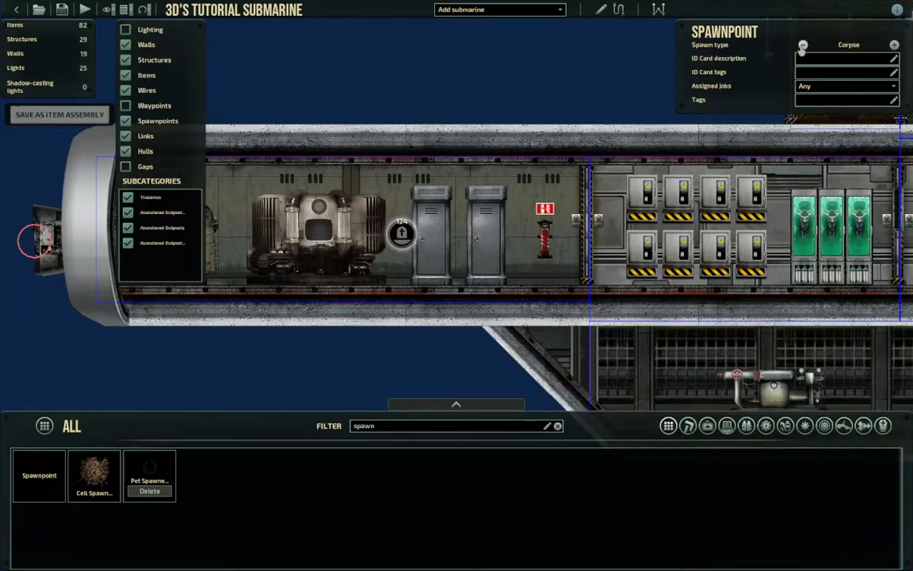
pyautogui.click(387, 86)
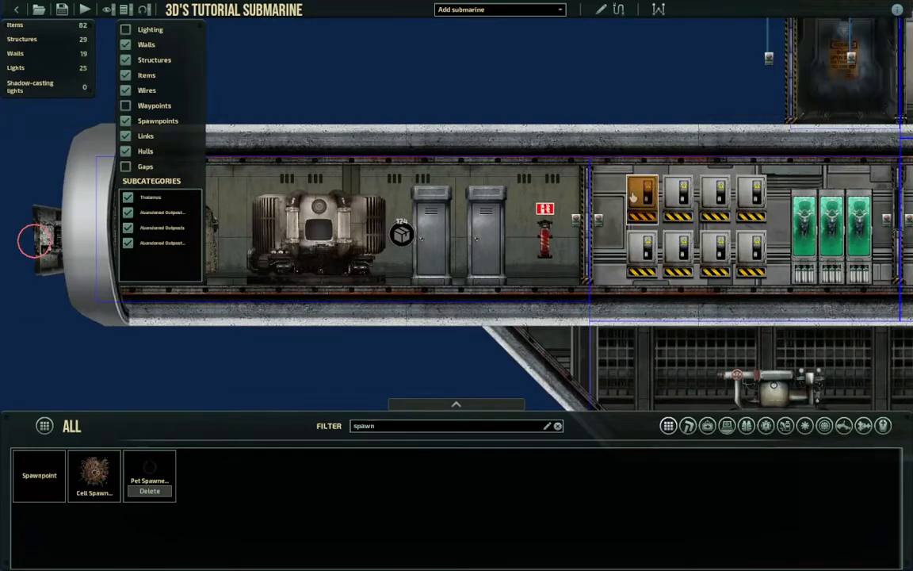
# Place a human spawnpoint between the engine and the reactor and assign it the Engineer job
pyautogui.press('d')
pyautogui.scroll(-5, 445, 184)
pyautogui.scroll(4, 91, 224)
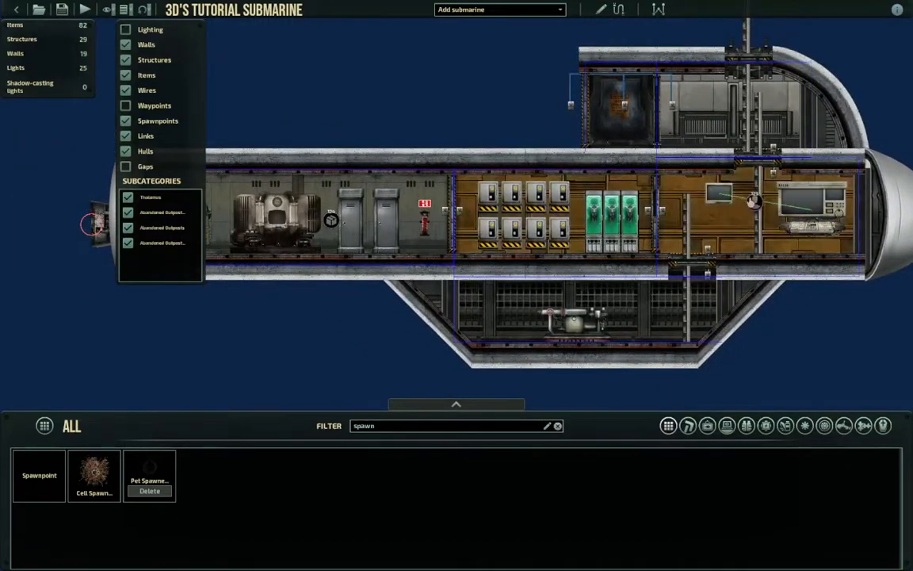
pyautogui.press('a')
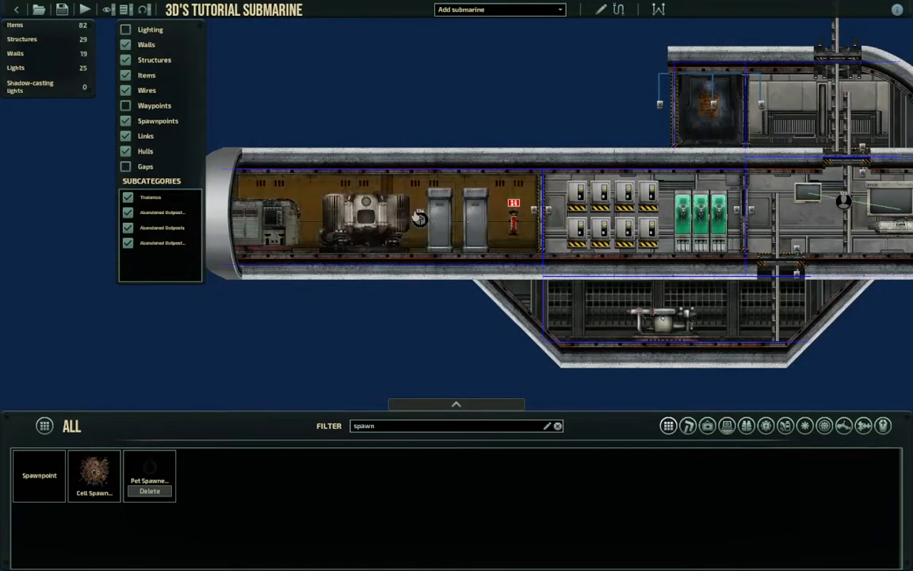
pyautogui.press('d')
pyautogui.click(426, 214)
pyautogui.moveTo(427, 214); pyautogui.dragTo(525, 261, button='middle')
pyautogui.scroll(2, 511, 232)
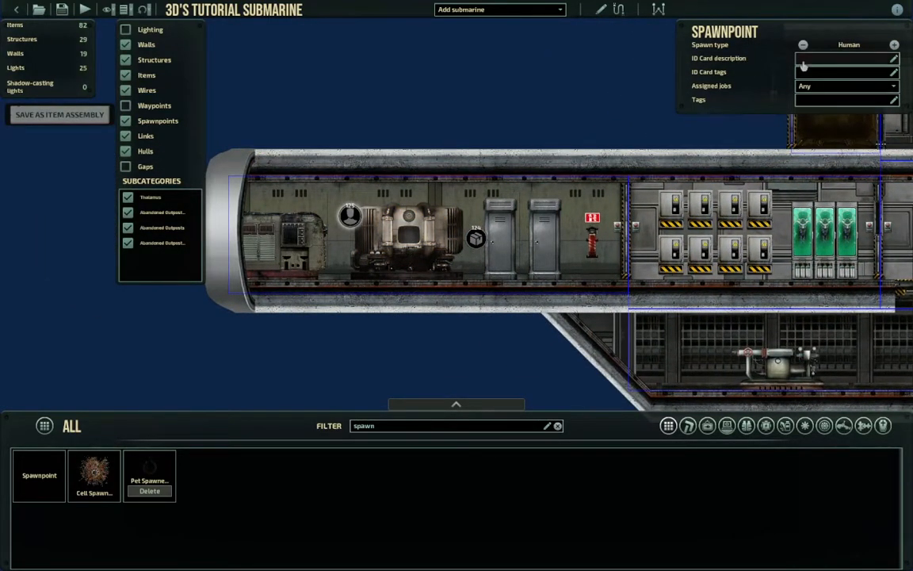
pyautogui.click(840, 86)
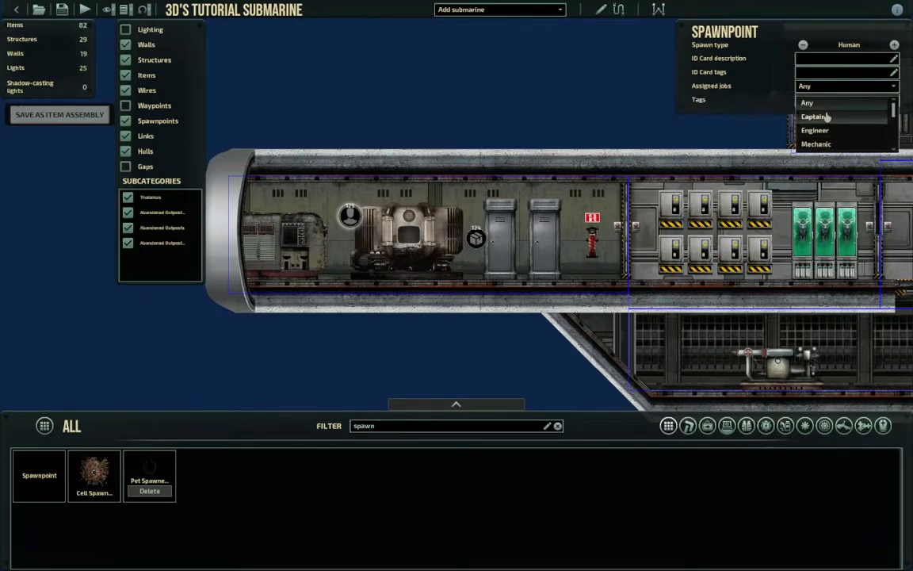
pyautogui.click(816, 130)
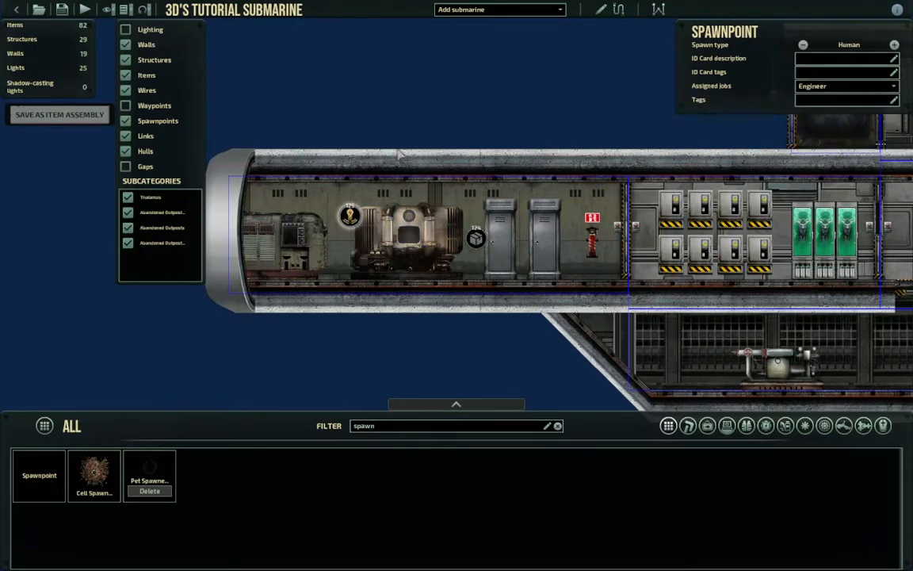
pyautogui.click(360, 140)
# Review the spawnpoints and room layout along the main deck between the engine and the command room
pyautogui.press('d')
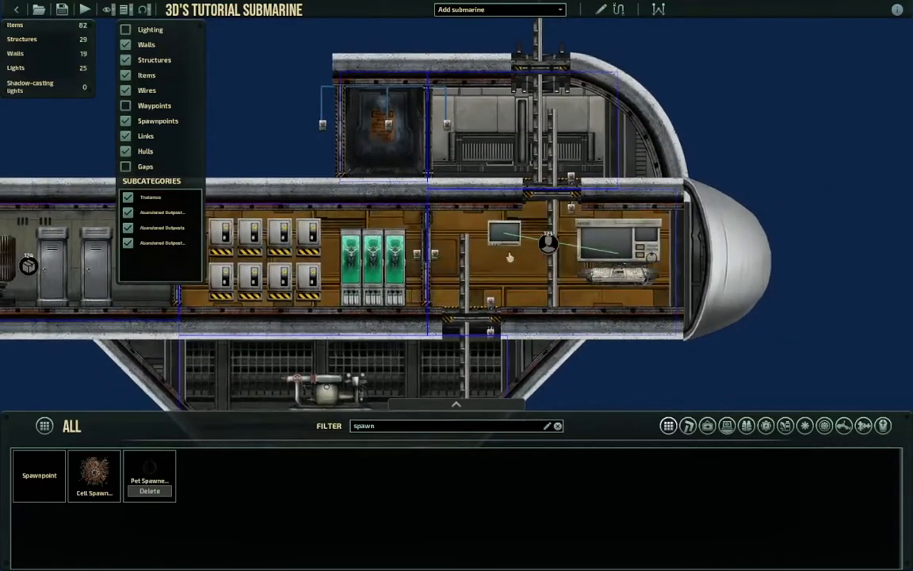
pyautogui.press('a')
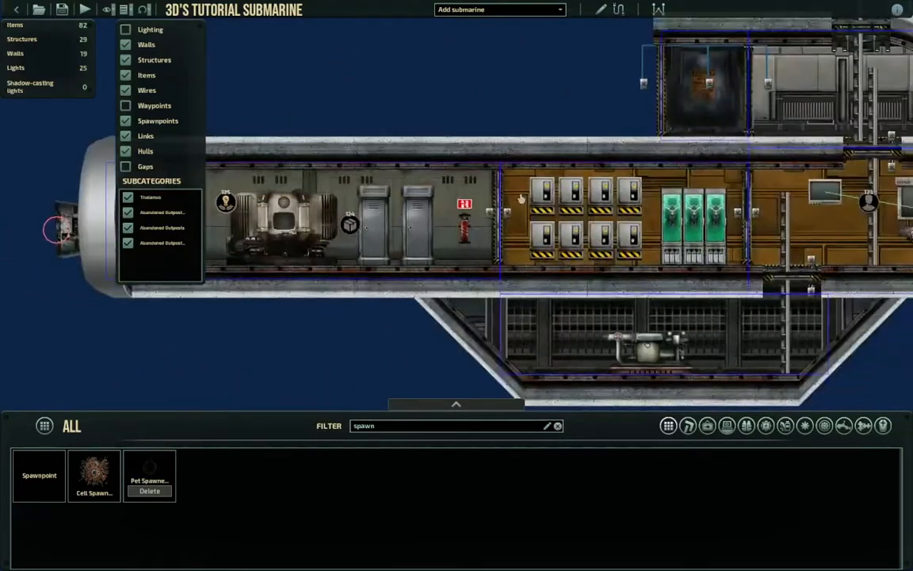
pyautogui.press('d')
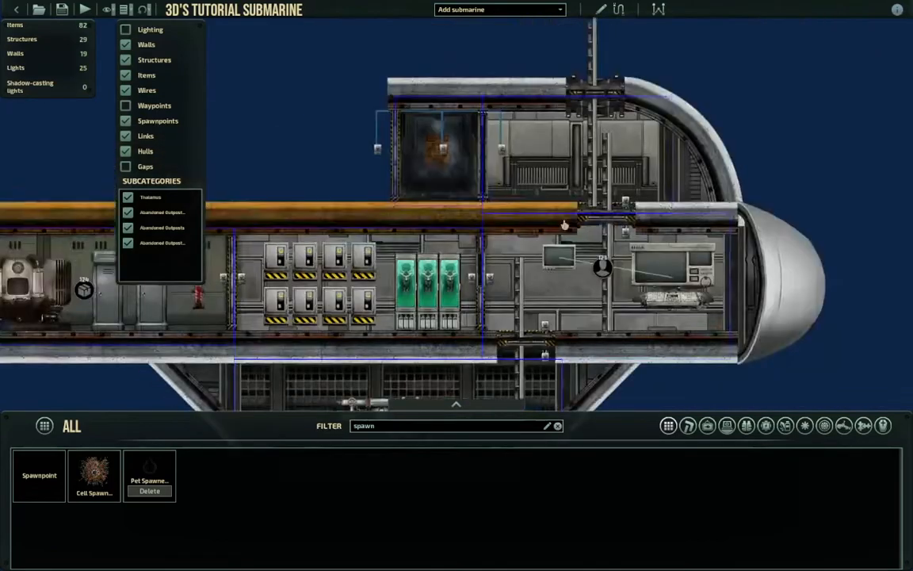
pyautogui.moveTo(456, 188); pyautogui.dragTo(758, 138, button='middle')
pyautogui.moveTo(441, 104); pyautogui.dragTo(667, 64, button='middle')
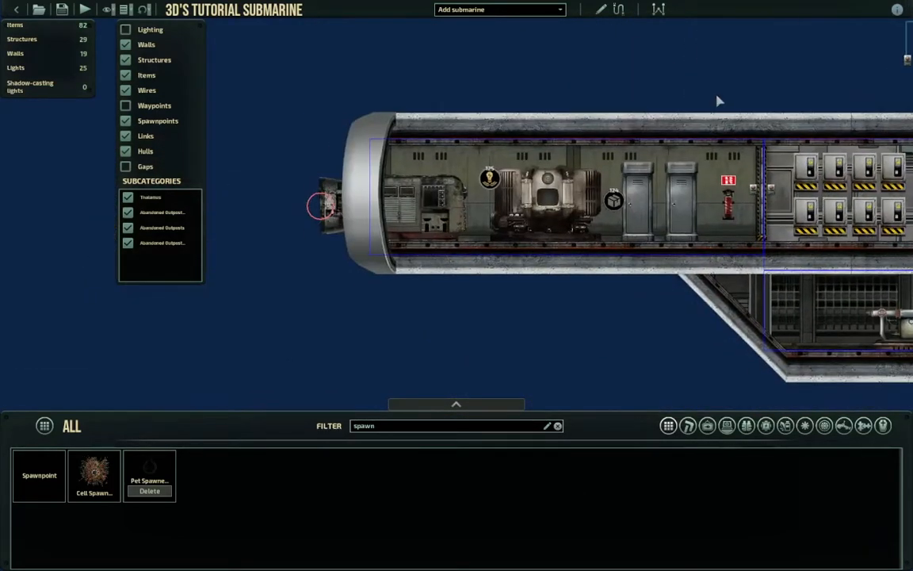
pyautogui.press('d')
pyautogui.press('a')
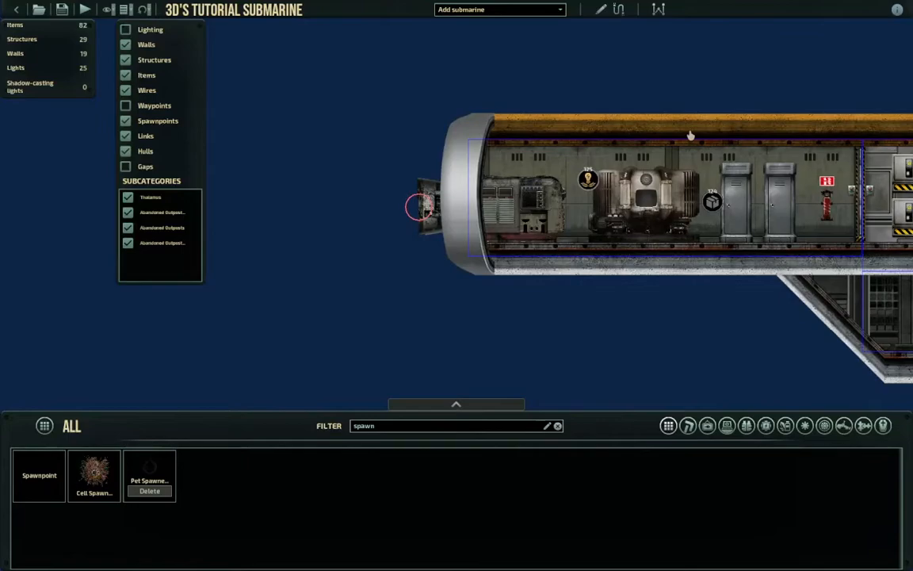
pyautogui.press('d')
pyautogui.press('w')
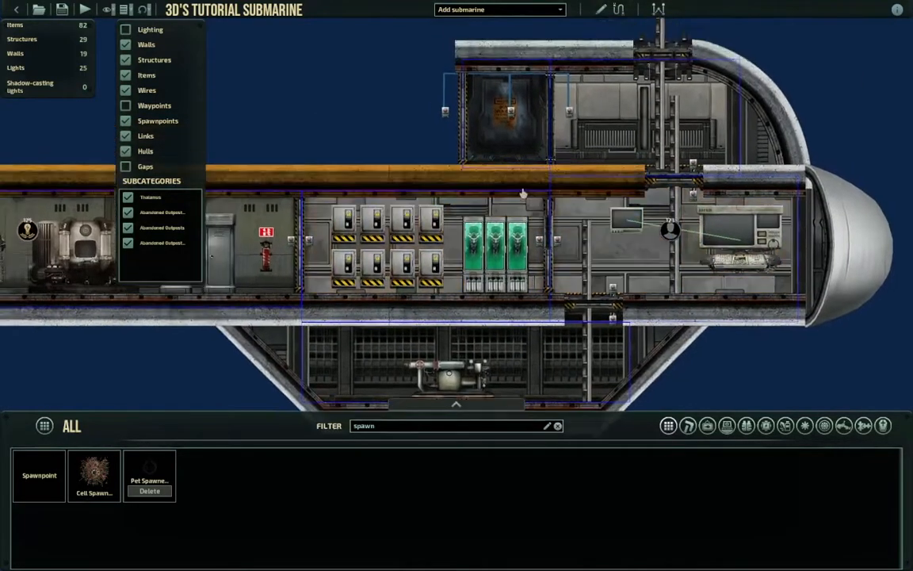
pyautogui.press('a')
pyautogui.press('d')
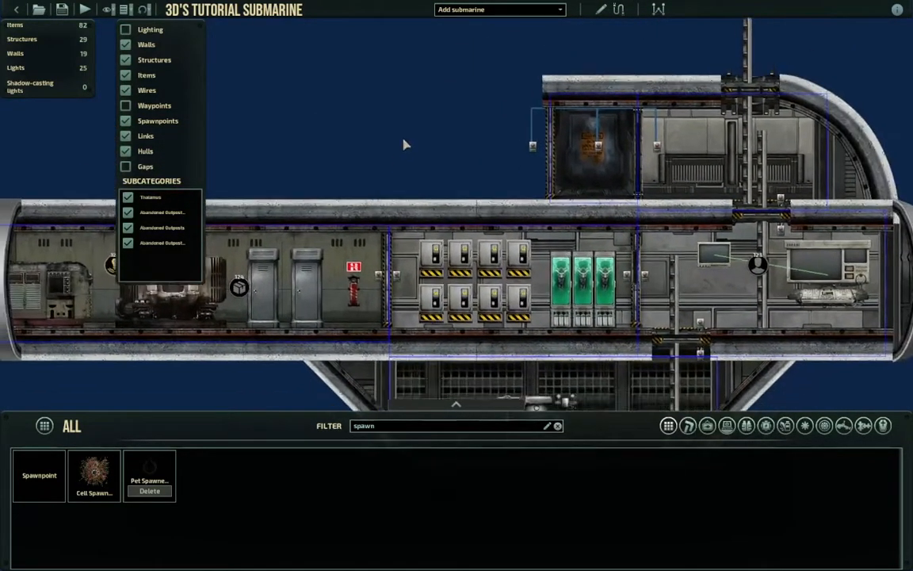
pyautogui.scroll(1, 428, 123)
pyautogui.press('s')
pyautogui.press('a')
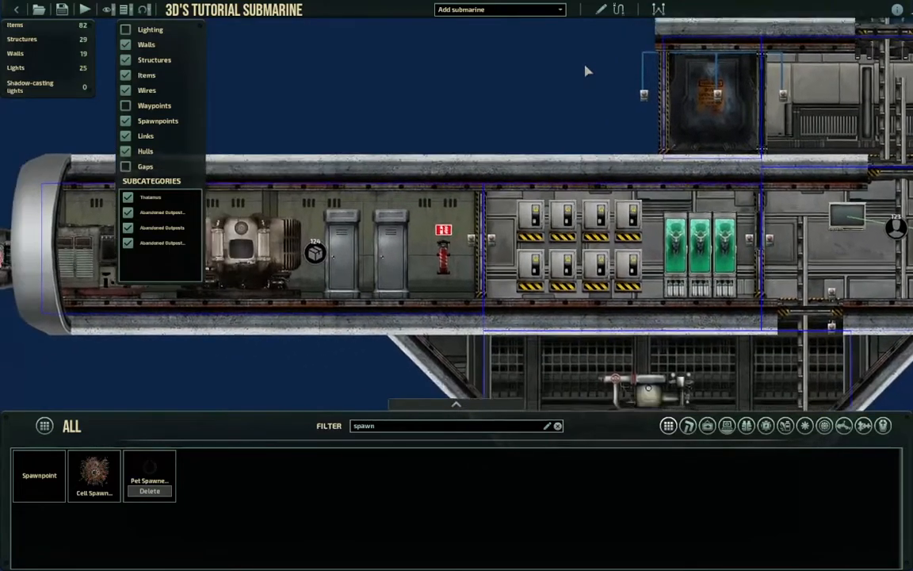
pyautogui.press('a')
pyautogui.press('s')
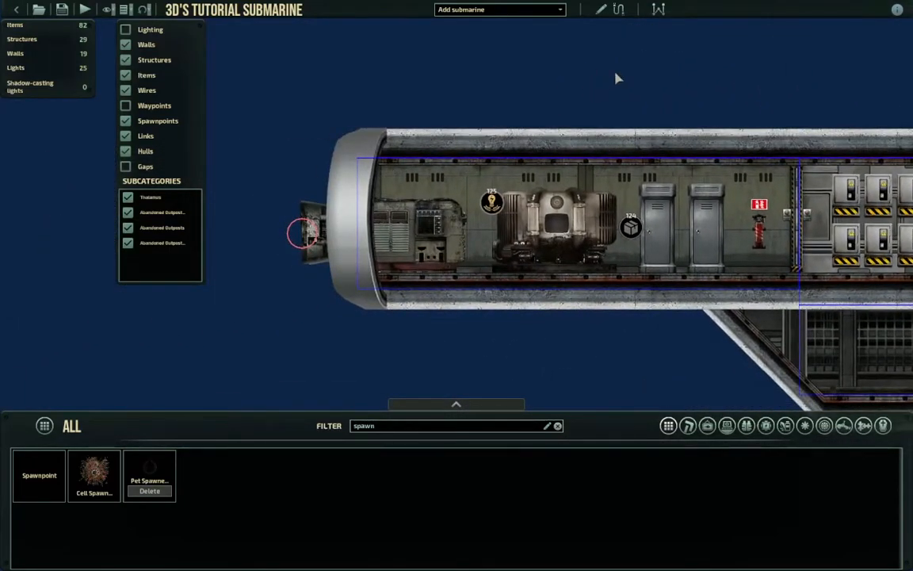
pyautogui.press('d')
pyautogui.press('a')
pyautogui.press('w')
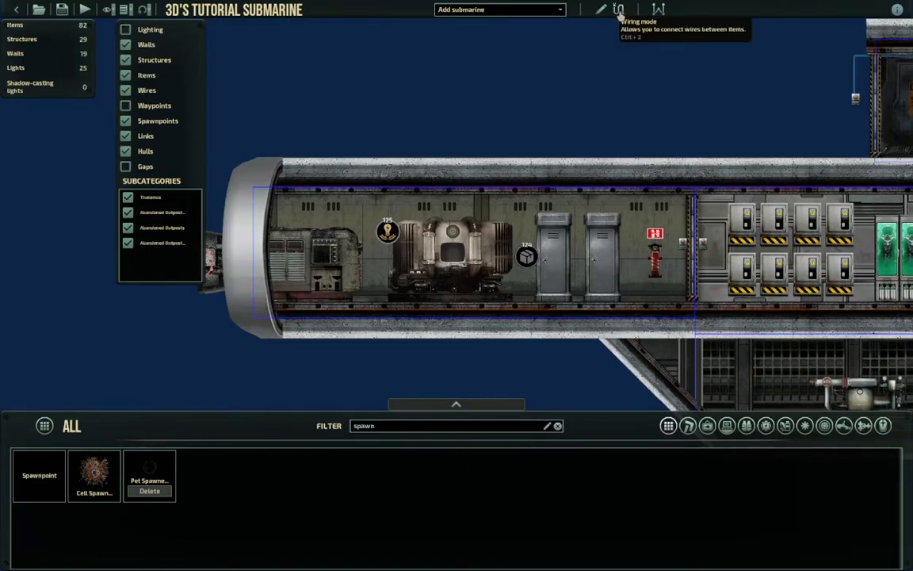
# Switch the editor to wiring mode with the nuclear reactor in view
pyautogui.click(620, 9)
pyautogui.scroll(3, 417, 153)
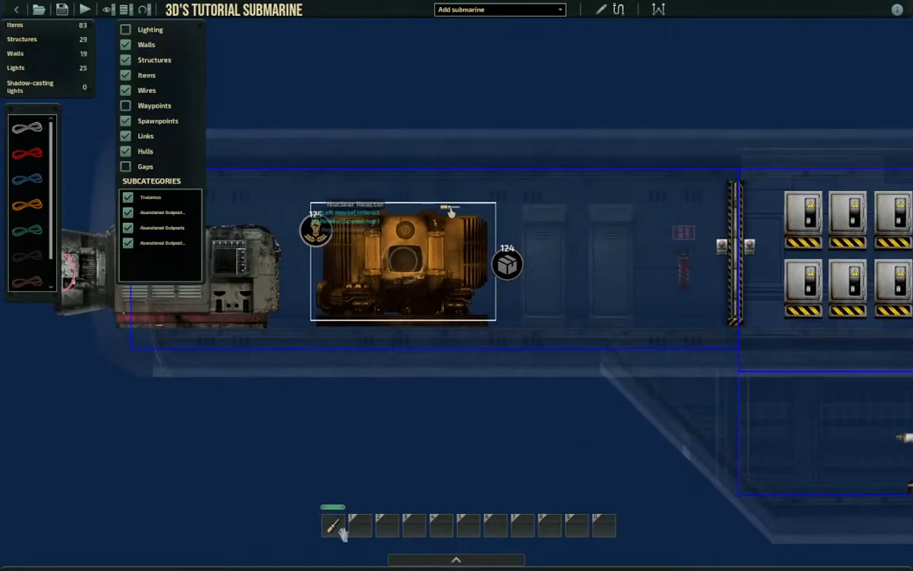
pyautogui.press('Escape')
pyautogui.press('Escape')
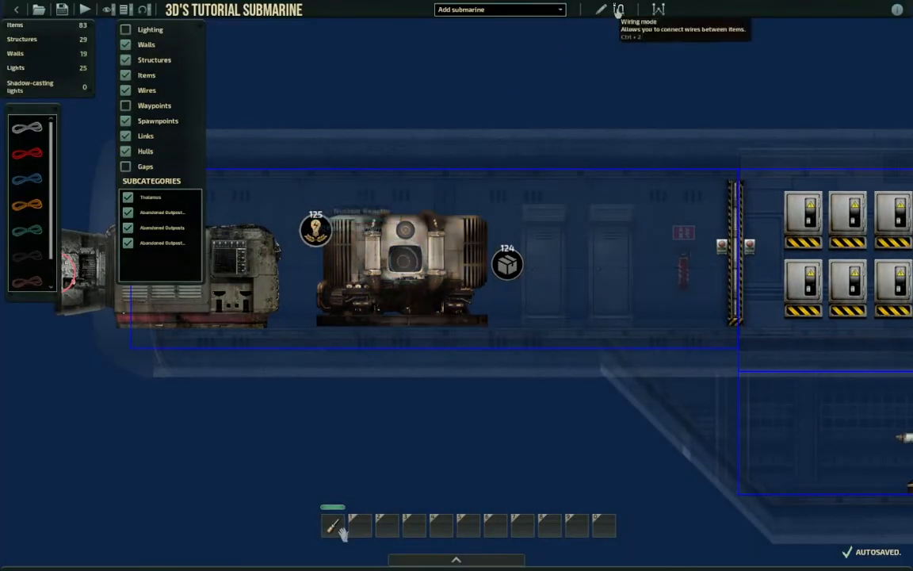
# Leave wiring mode and paste a copy of a junction box between the engine and the reactor
pyautogui.click(603, 9)
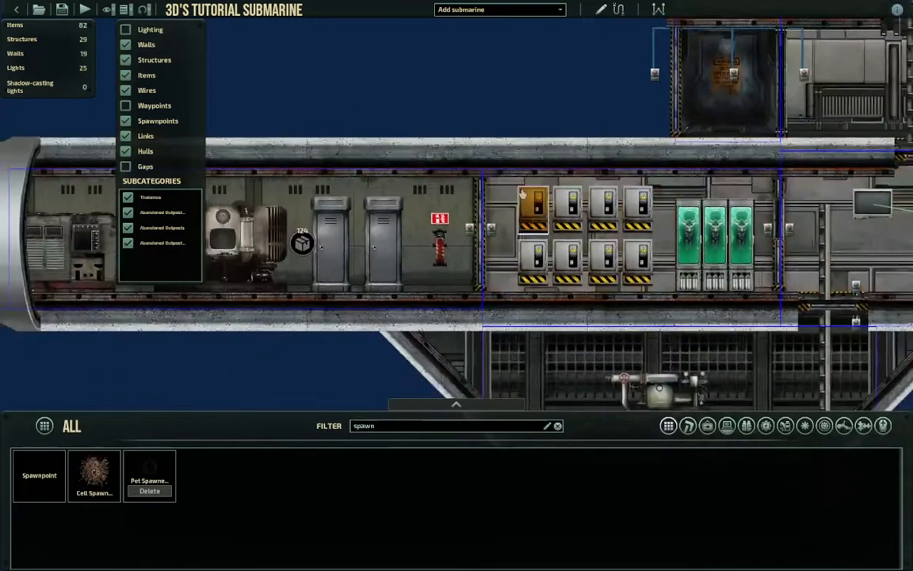
pyautogui.click(500, 194)
pyautogui.press('a')
pyautogui.hotkey('ctrl', 'v')
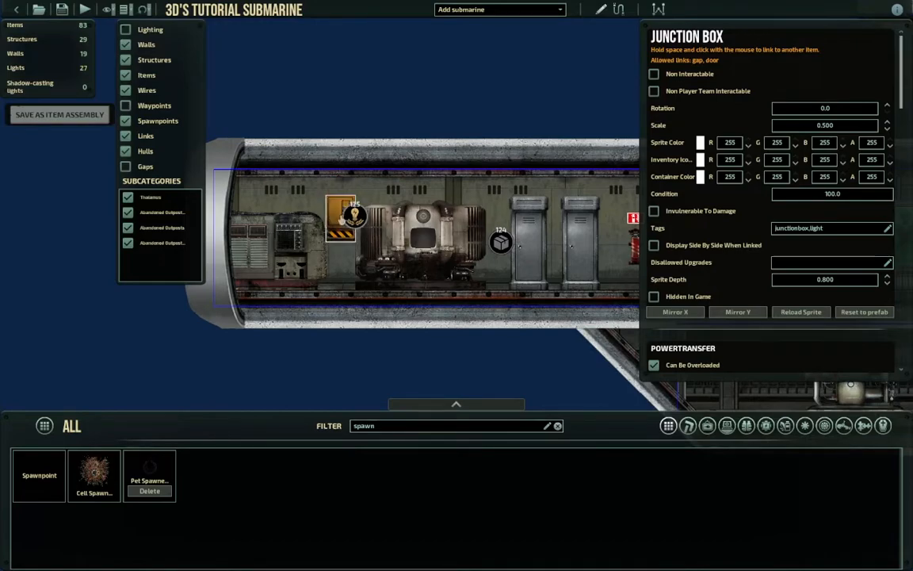
pyautogui.press('a')
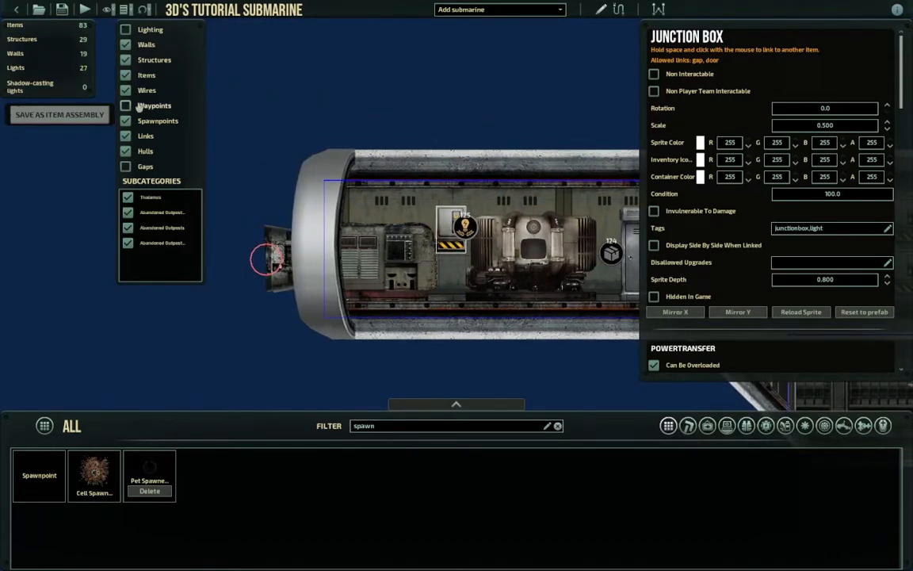
# Hide the walls, structures, items, wires, spawnpoints and links in the visibility settings
pyautogui.click(108, 10)
pyautogui.click(109, 9)
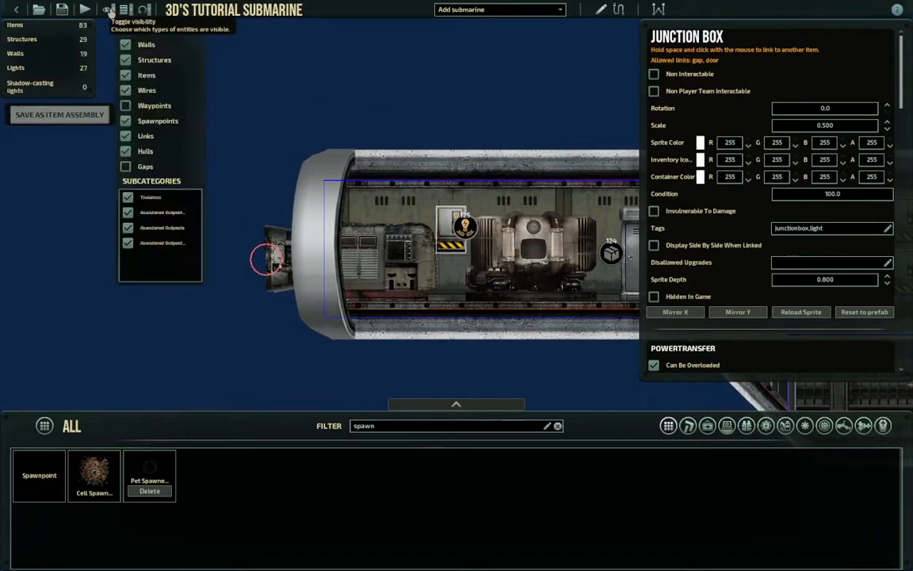
pyautogui.click(126, 45)
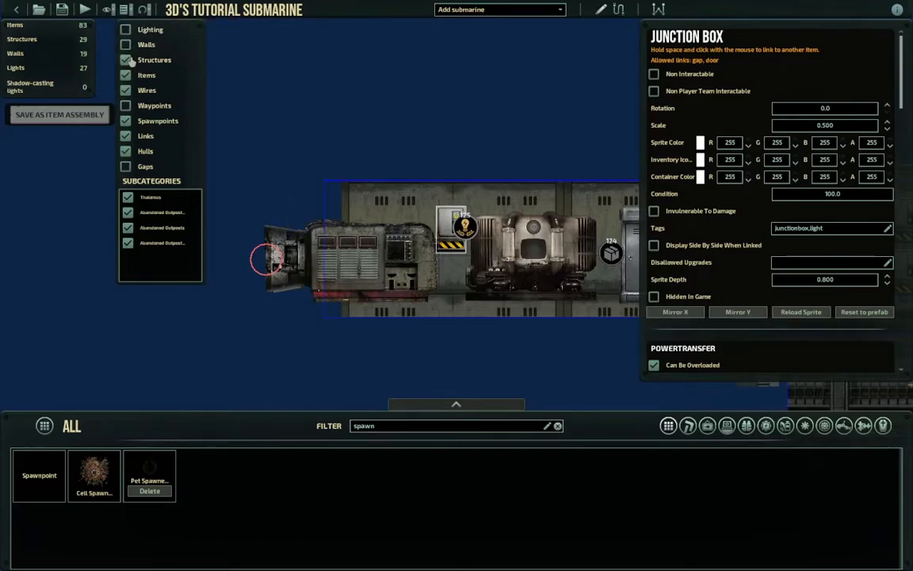
pyautogui.click(127, 60)
pyautogui.click(126, 75)
pyautogui.click(126, 90)
pyautogui.click(126, 105)
pyautogui.click(140, 121)
pyautogui.click(140, 137)
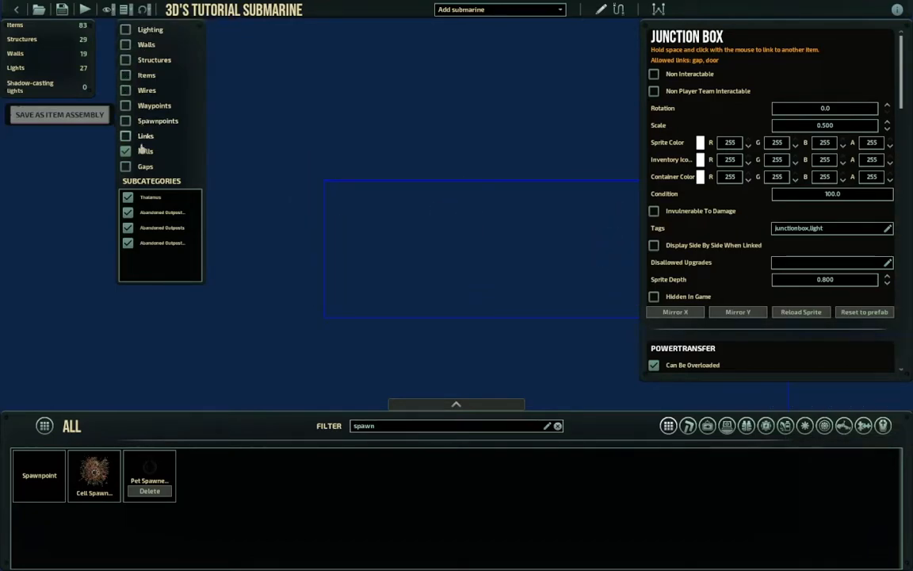
# Show the walls, structures, items, wires, links and hulls again, leaving spawnpoints hidden
pyautogui.click(126, 45)
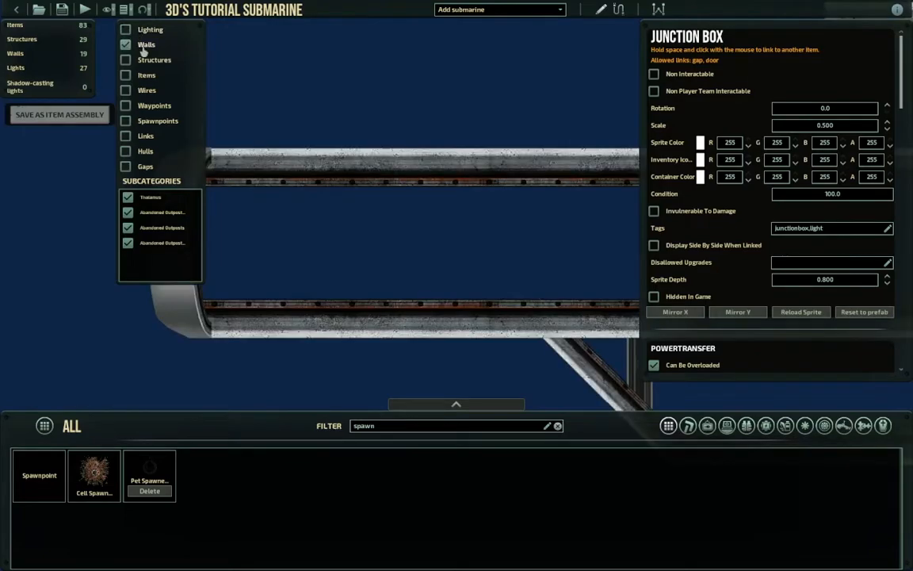
pyautogui.scroll(-3, 311, 112)
pyautogui.moveTo(310, 112); pyautogui.dragTo(377, 120, button='middle')
pyautogui.scroll(4, 368, 117)
pyautogui.scroll(2, 364, 119)
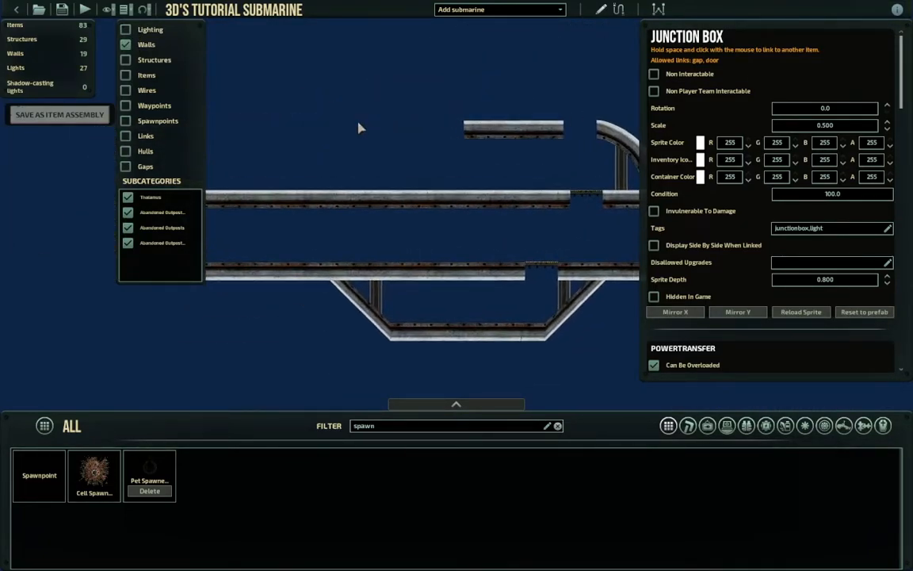
pyautogui.click(126, 60)
pyautogui.click(126, 75)
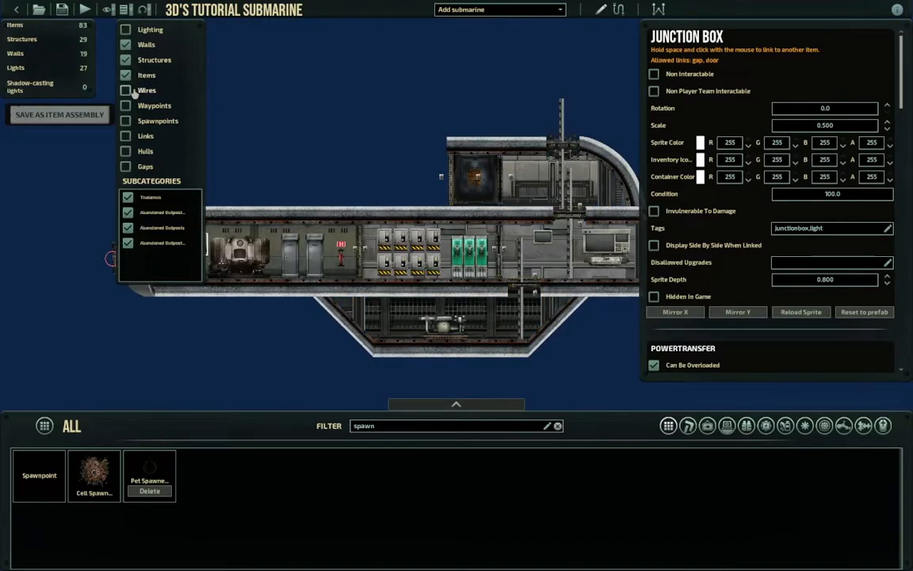
pyautogui.click(144, 152)
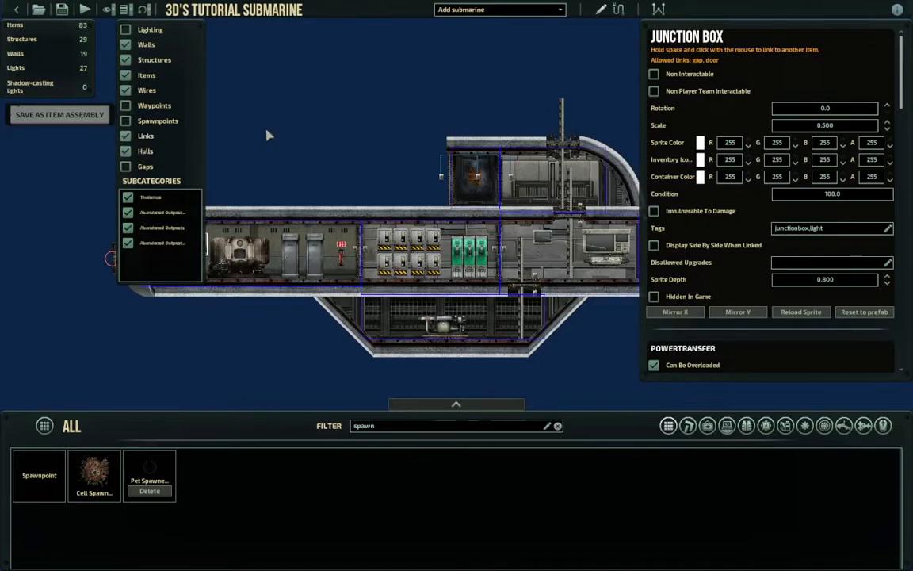
# Deselect the junction box and filter the item library for "oxygen"
pyautogui.scroll(5, 442, 127)
pyautogui.click(442, 131)
pyautogui.moveTo(551, 139); pyautogui.dragTo(615, 114, button='middle')
pyautogui.scroll(2, 758, 141)
pyautogui.moveTo(757, 141); pyautogui.dragTo(135, 147, button='middle')
pyautogui.scroll(2, 466, 301)
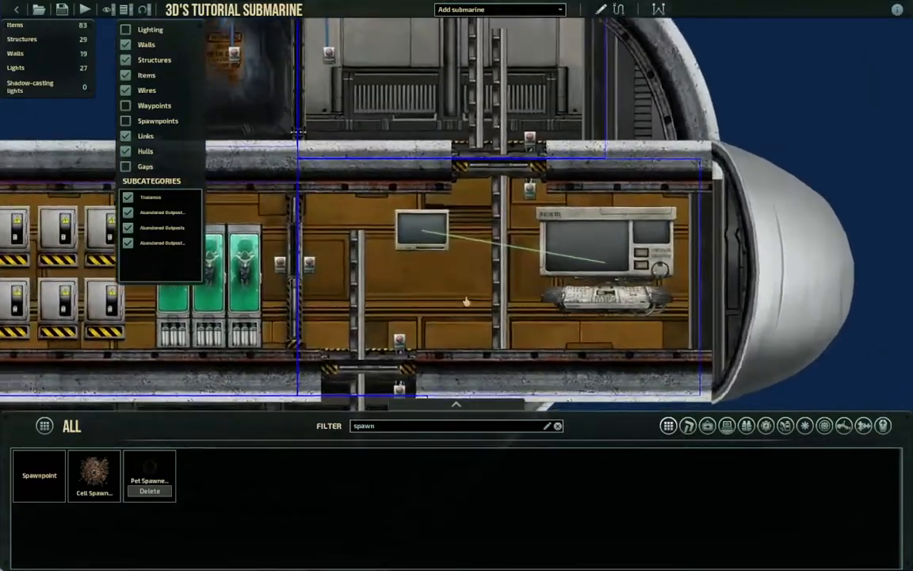
pyautogui.scroll(-2, 467, 302)
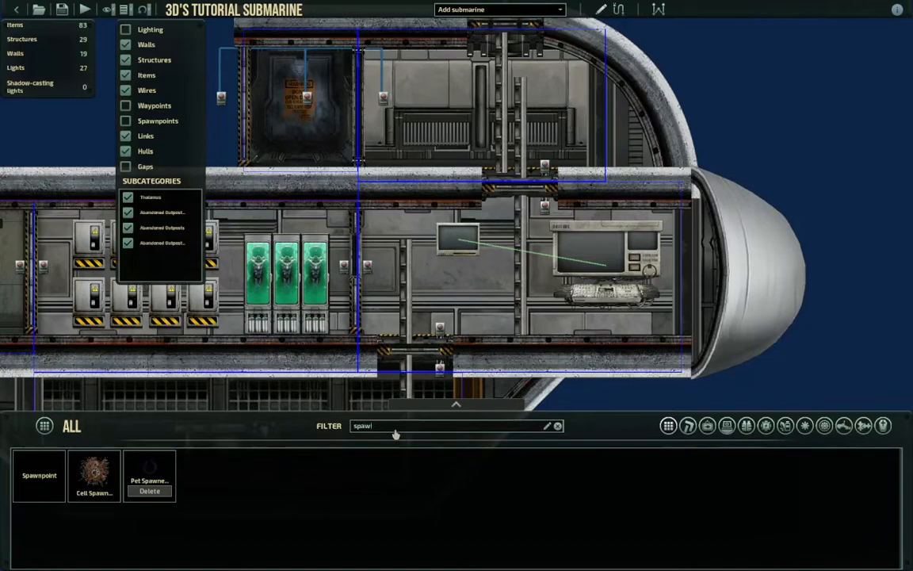
pyautogui.press('BackSpace')
pyautogui.press('BackSpace')
pyautogui.press('BackSpace')
pyautogui.press('BackSpace')
pyautogui.write('ygen')
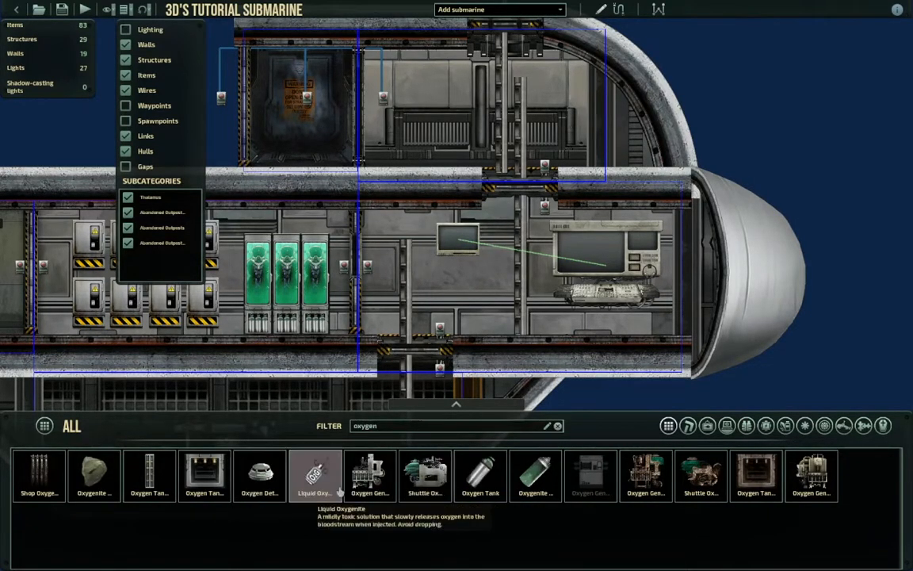
# Place a Shuttle Oxygen Generator on the command room floor, below the status monitor and beside the hatch
pyautogui.click(369, 474)
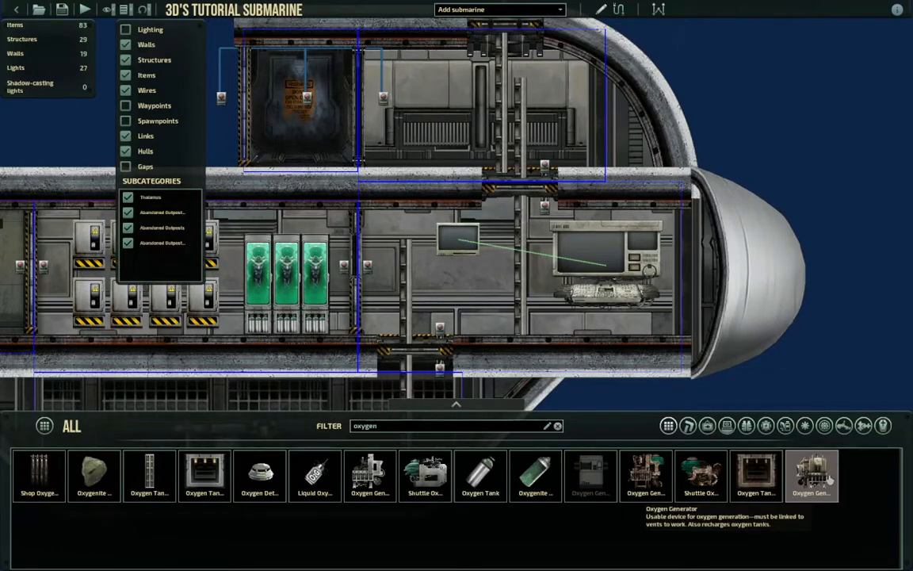
pyautogui.click(828, 476)
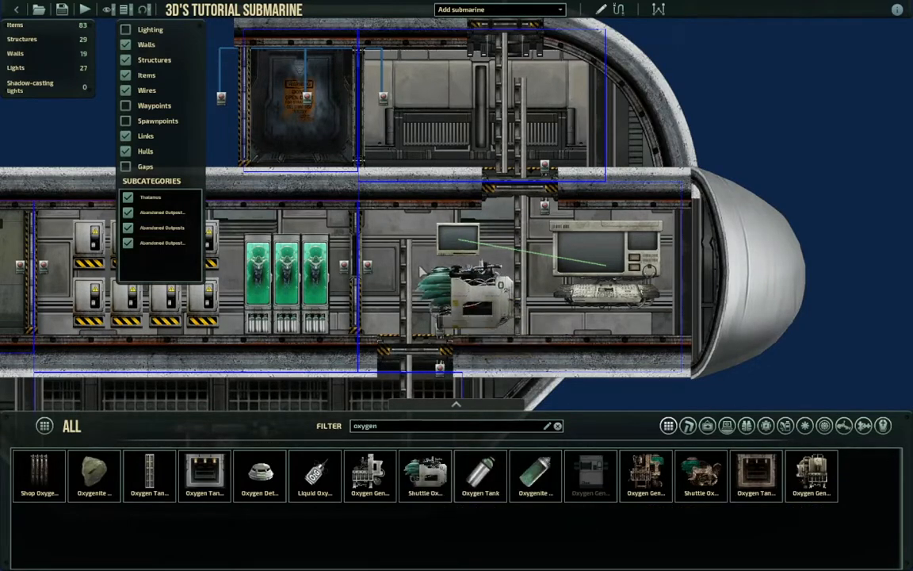
pyautogui.click(420, 268)
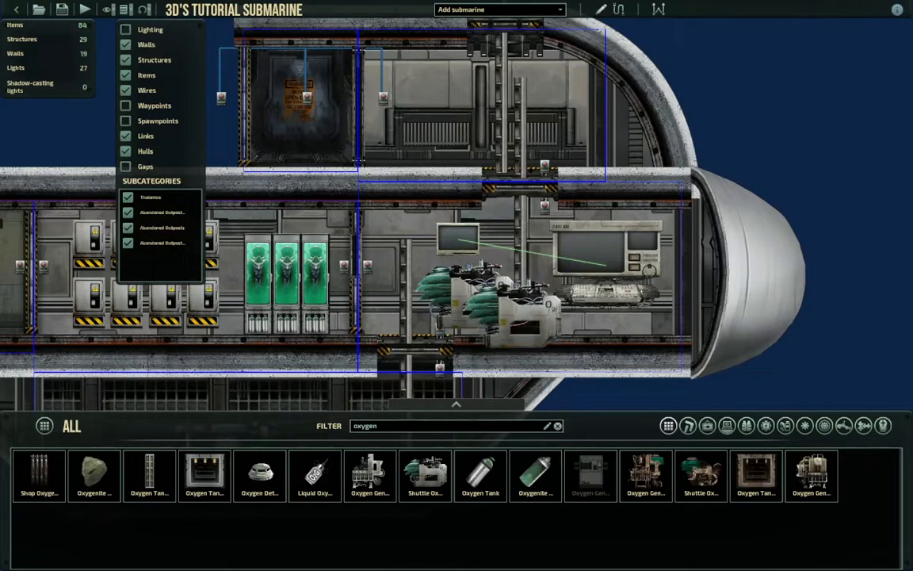
pyautogui.rightClick(468, 292)
pyautogui.click(480, 298)
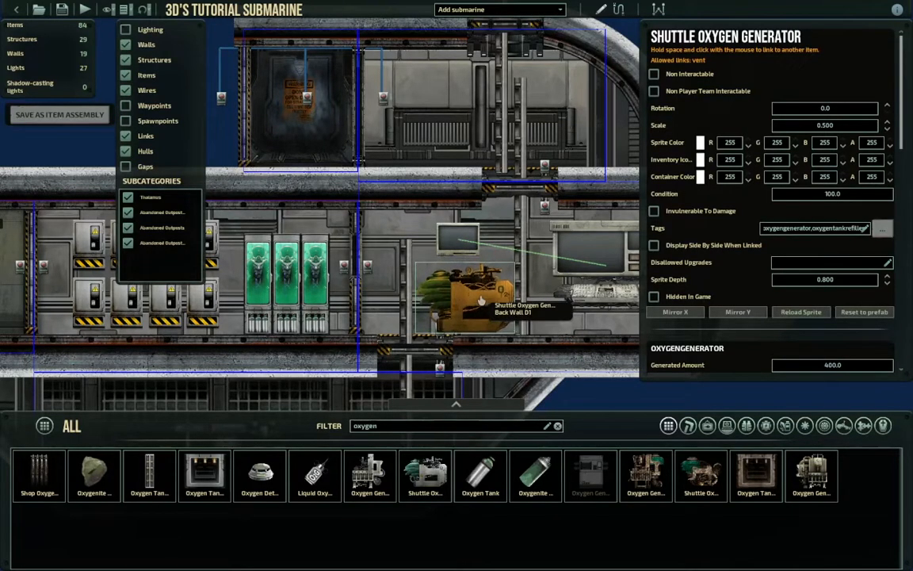
pyautogui.moveTo(641, 420); pyautogui.dragTo(526, 382, button='middle')
pyautogui.moveTo(441, 328); pyautogui.dragTo(607, 346, button='middle')
pyautogui.click(568, 344)
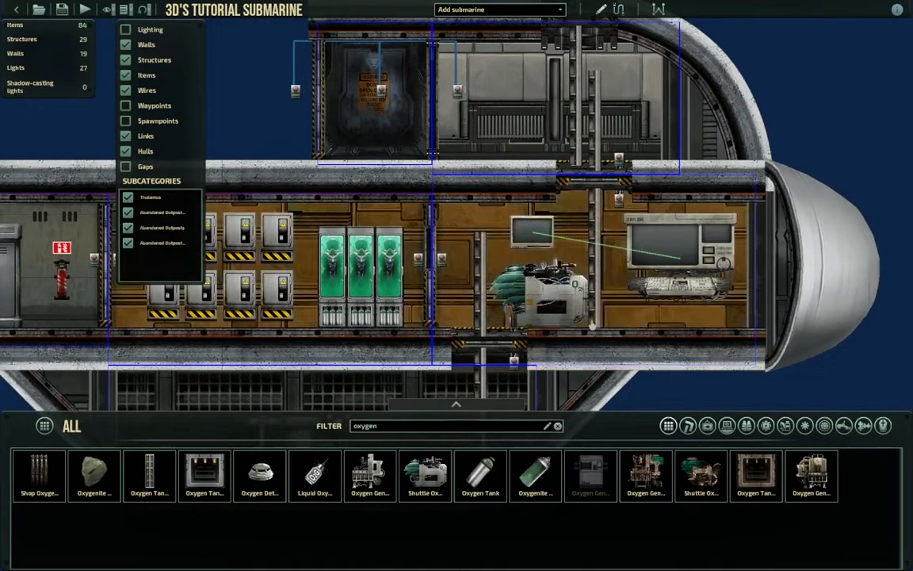
pyautogui.moveTo(569, 317); pyautogui.dragTo(577, 338, button='middle')
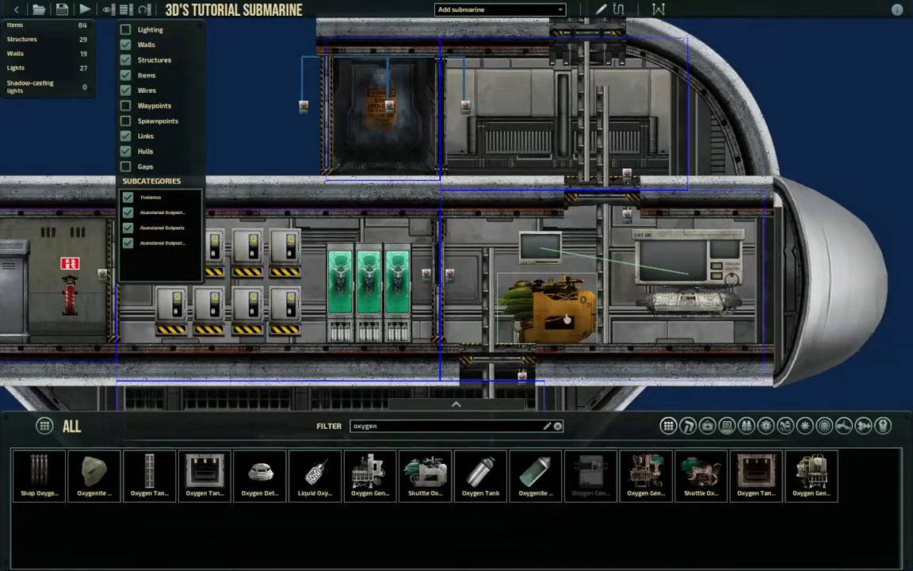
pyautogui.moveTo(635, 379); pyautogui.dragTo(526, 337, button='middle')
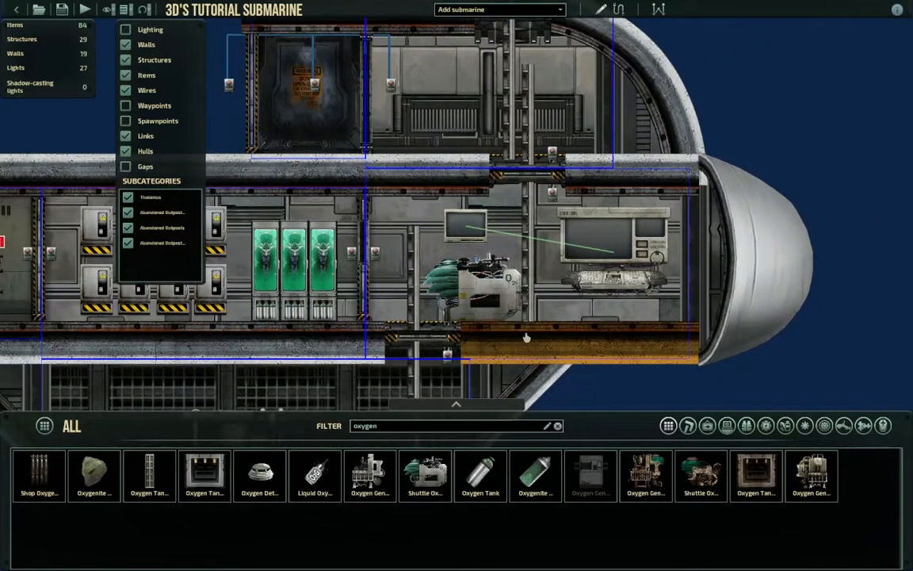
pyautogui.click(372, 475)
pyautogui.click(371, 201)
pyautogui.moveTo(518, 219); pyautogui.dragTo(537, 227, button='middle')
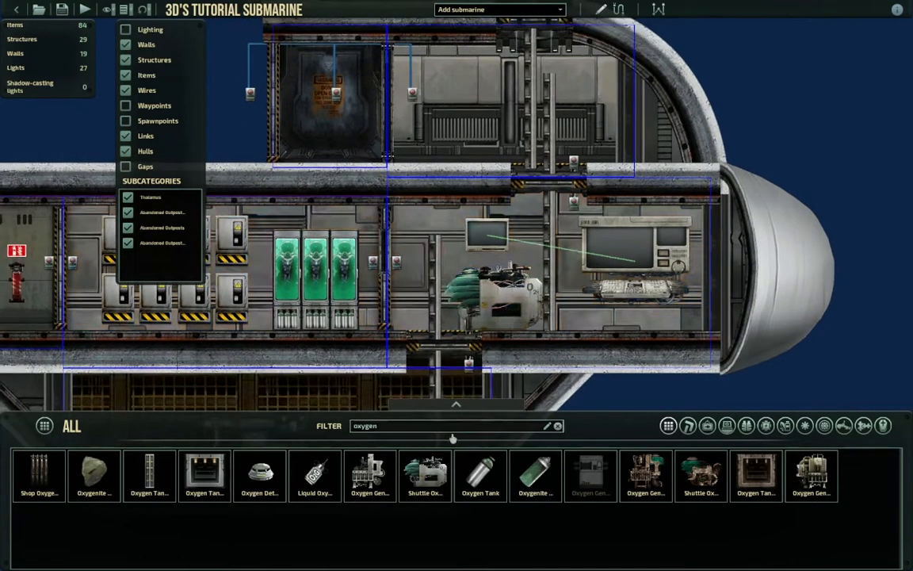
# Filter the item library for "vent" and find the functional vent items
pyautogui.moveTo(476, 348); pyautogui.dragTo(594, 346, button='middle')
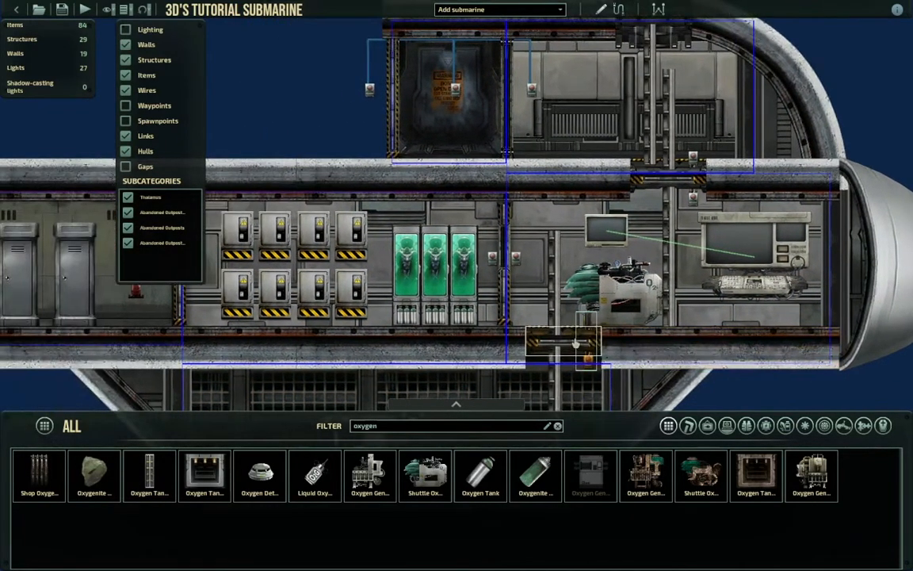
pyautogui.write('vent')
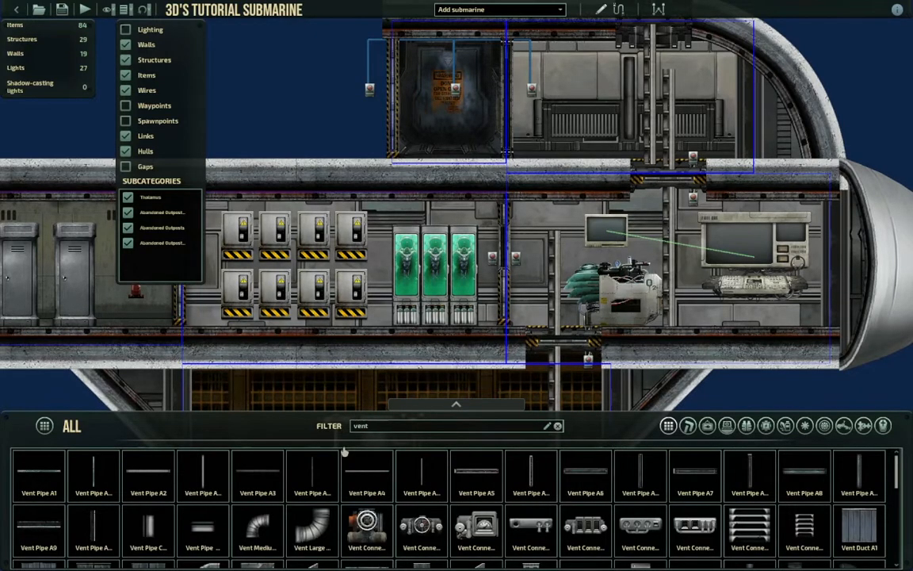
pyautogui.scroll(-5, 476, 516)
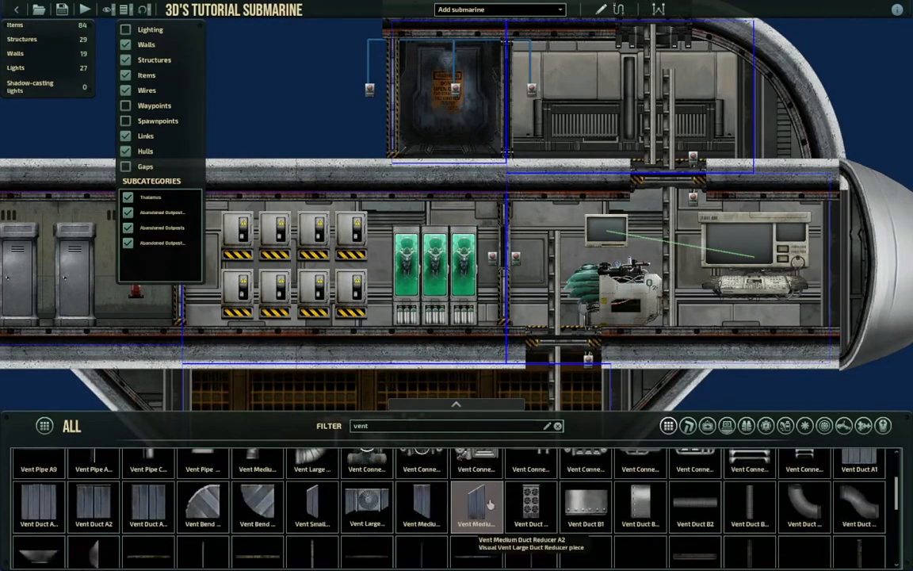
pyautogui.scroll(-1, 434, 499)
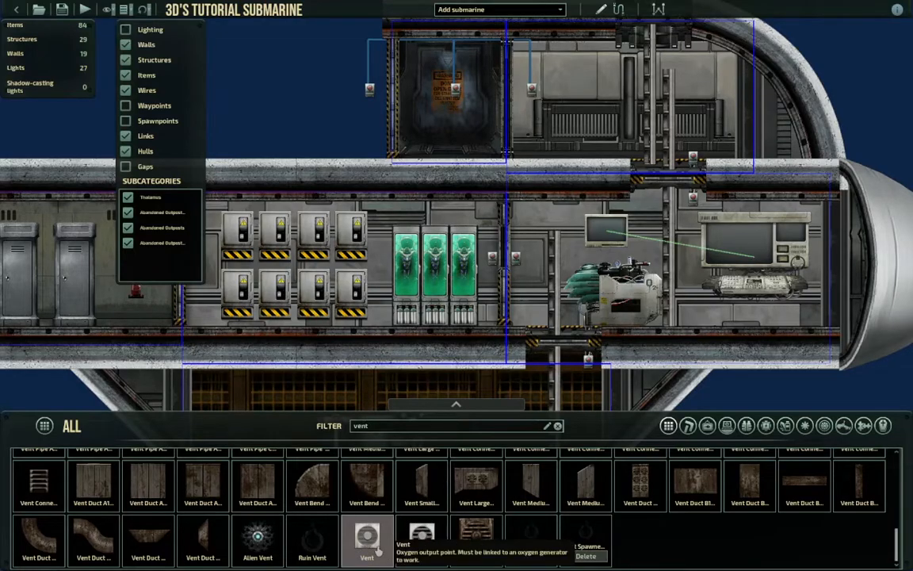
# Place a Loose Vent on the command room wall between the door and the status monitor, and select it
pyautogui.click(425, 539)
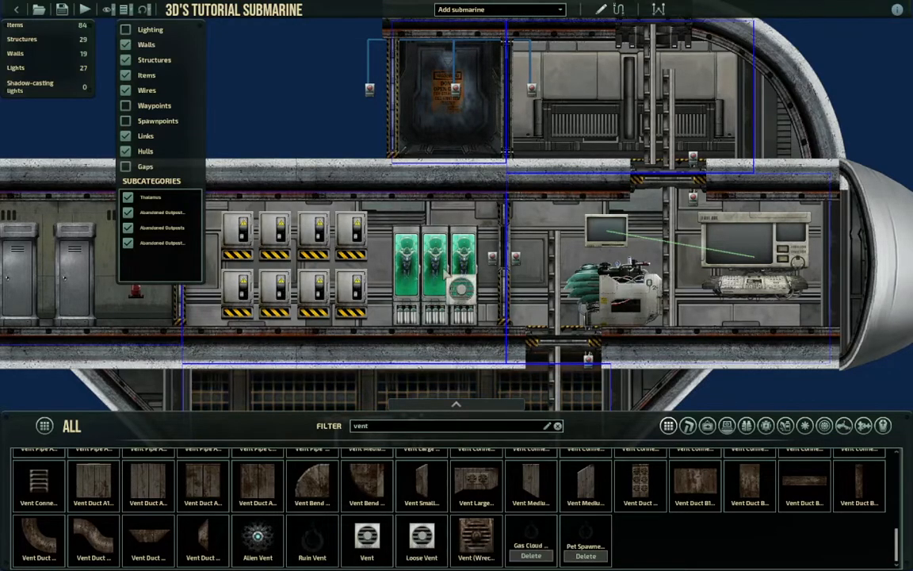
pyautogui.click(537, 233)
pyautogui.rightClick(536, 235)
pyautogui.click(538, 237)
pyautogui.rightClick(540, 239)
pyautogui.click(547, 236)
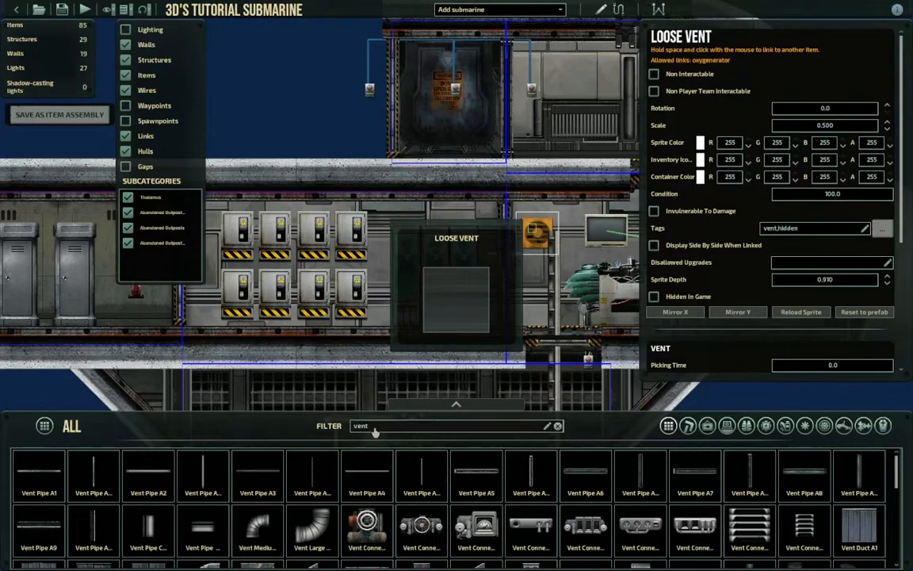
# Replace the item library filter with "card" to find the ID card
pyautogui.press('BackSpace')
pyautogui.press('BackSpace')
pyautogui.press('BackSpace')
pyautogui.press('BackSpace')
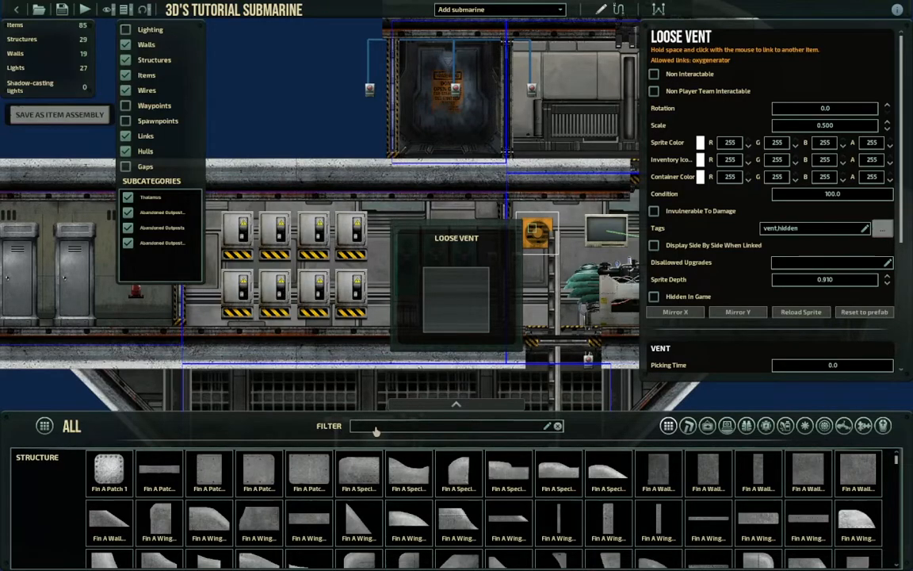
pyautogui.write('key')
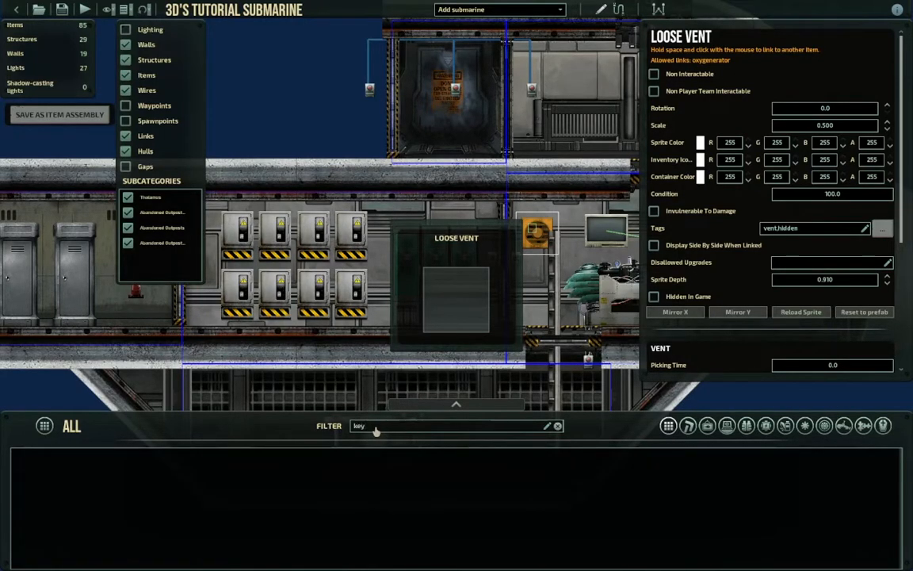
pyautogui.write('c')
pyautogui.press('BackSpace')
pyautogui.press('BackSpace')
pyautogui.press('BackSpace')
pyautogui.press('BackSpace')
pyautogui.write('card')
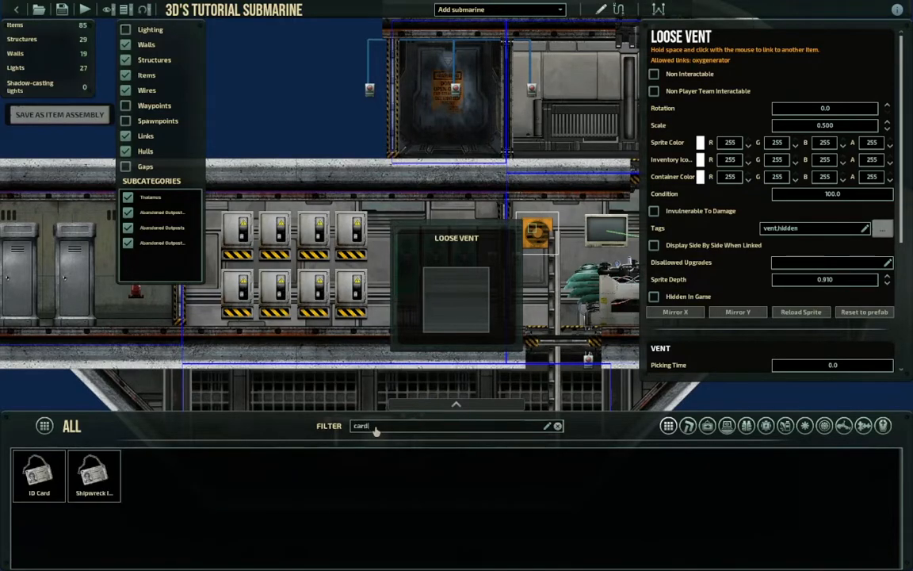
# Put an ID Card into the Loose Vent's storage slot, collapse the item library and deselect the vent
pyautogui.moveTo(38, 476); pyautogui.dragTo(444, 297)
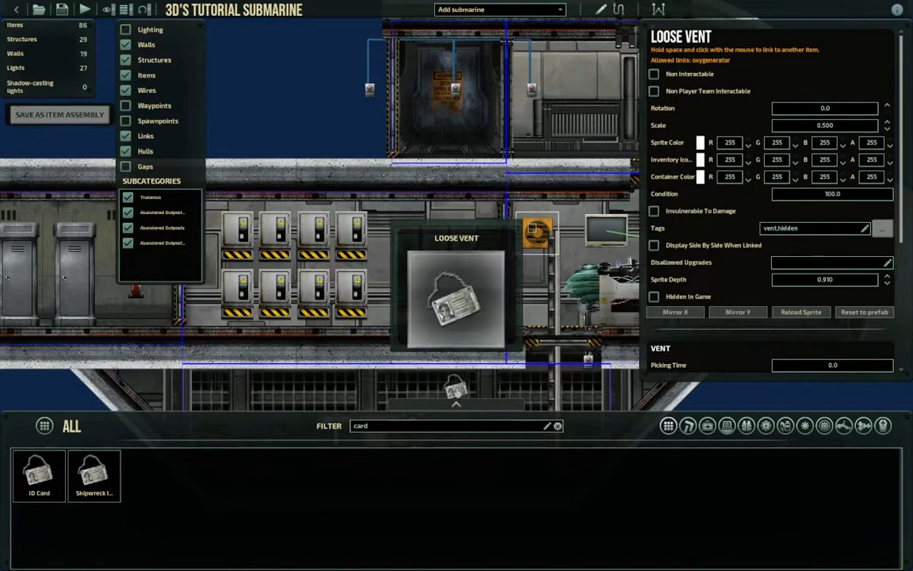
pyautogui.click(493, 404)
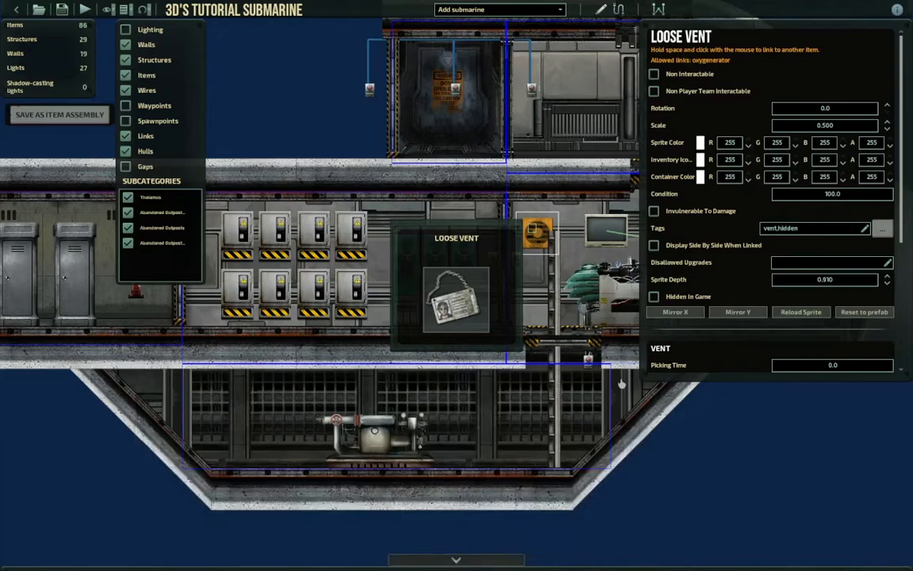
pyautogui.click(712, 465)
# Reopen the item library and change its filter from "card" to "vent"
pyautogui.moveTo(666, 428); pyautogui.dragTo(610, 446, button='middle')
pyautogui.moveTo(452, 402); pyautogui.dragTo(539, 405, button='middle')
pyautogui.moveTo(468, 428); pyautogui.dragTo(443, 417, button='middle')
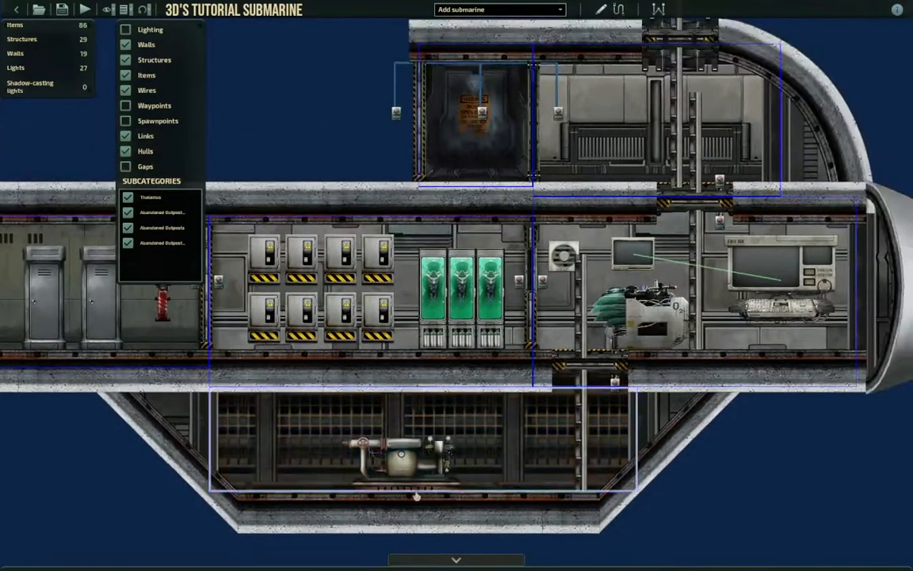
pyautogui.click(432, 560)
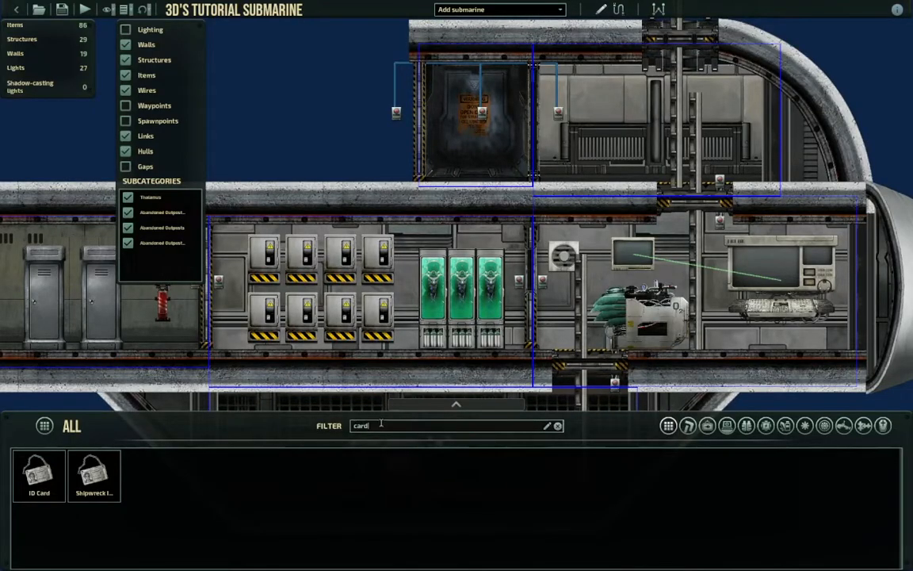
pyautogui.press('BackSpace')
pyautogui.press('BackSpace')
pyautogui.press('BackSpace')
pyautogui.press('BackSpace')
pyautogui.write('vent')
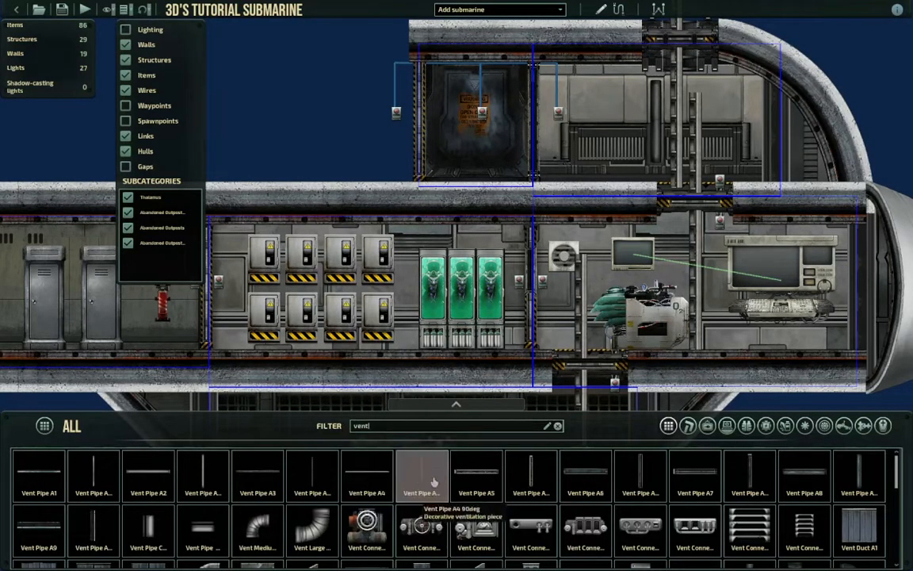
# Choose the regular Vent and place it on the reactor room wall between the reactor and the steel cabinets
pyautogui.scroll(-5, 476, 507)
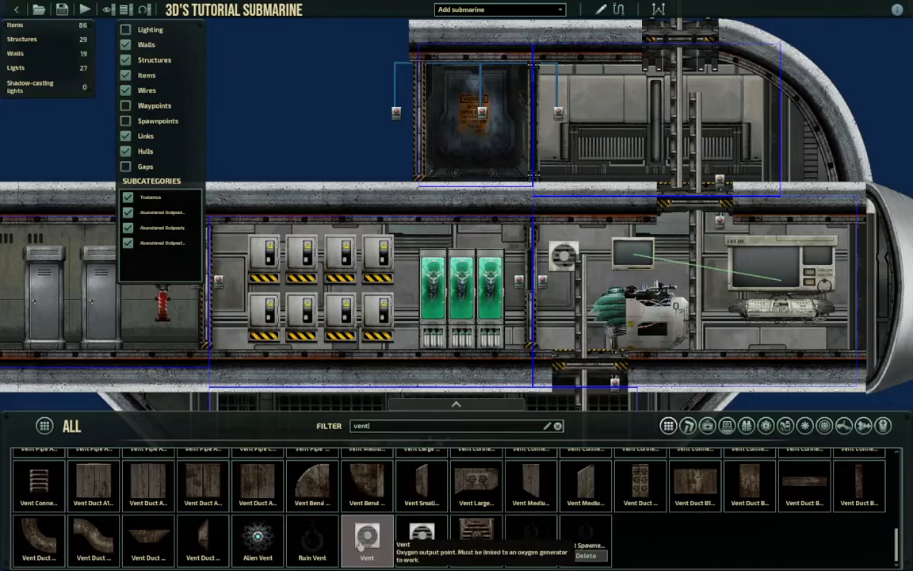
pyautogui.click(367, 535)
pyautogui.press('a')
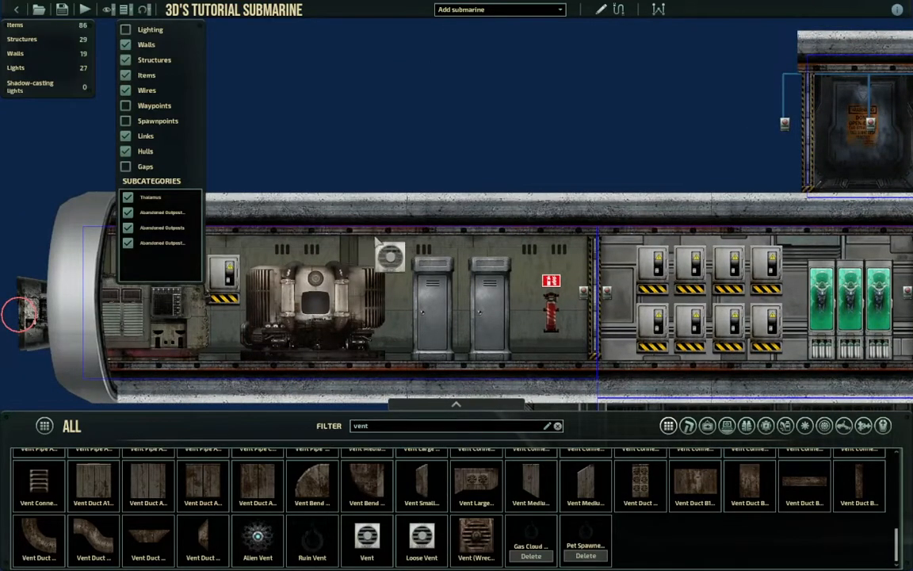
pyautogui.click(376, 236)
# Place another Vent high on the wall of the upper room, just beside the airlock
pyautogui.moveTo(603, 251); pyautogui.dragTo(305, 236, button='middle')
pyautogui.moveTo(688, 212); pyautogui.dragTo(550, 240, button='middle')
pyautogui.press('d')
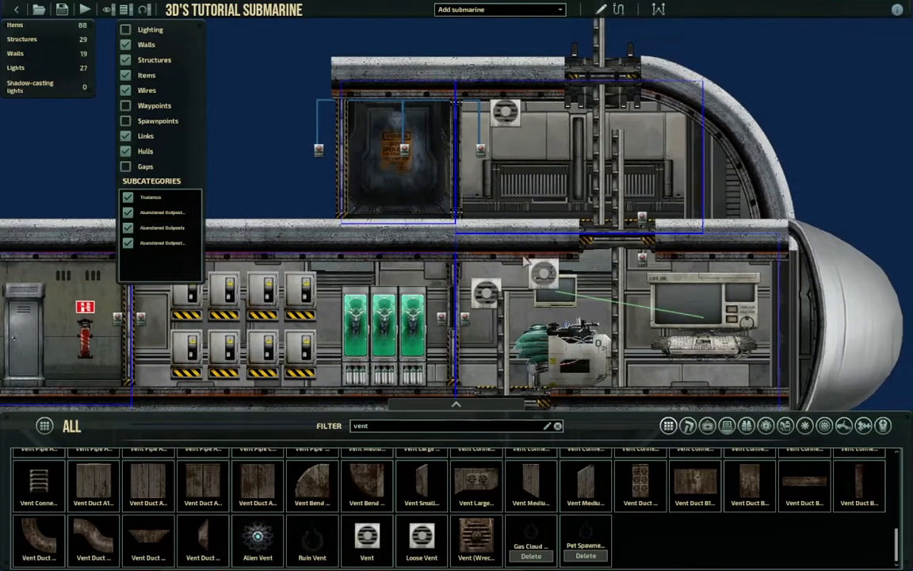
# Place a Vent on the junction box room wall, between the junction boxes and the diving suit cabinets, and end vent placement
pyautogui.press('d')
pyautogui.press('a')
pyautogui.press('d')
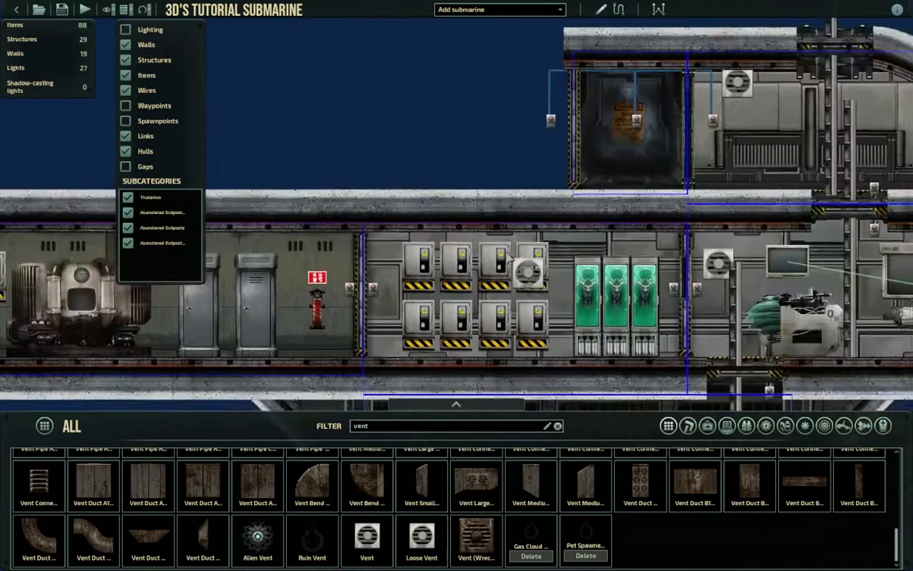
pyautogui.press('d')
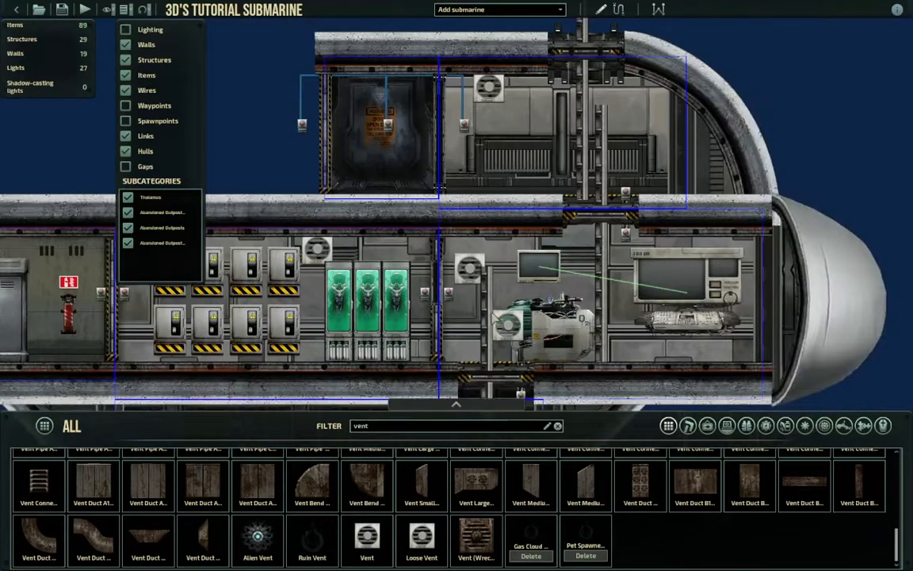
pyautogui.press('a')
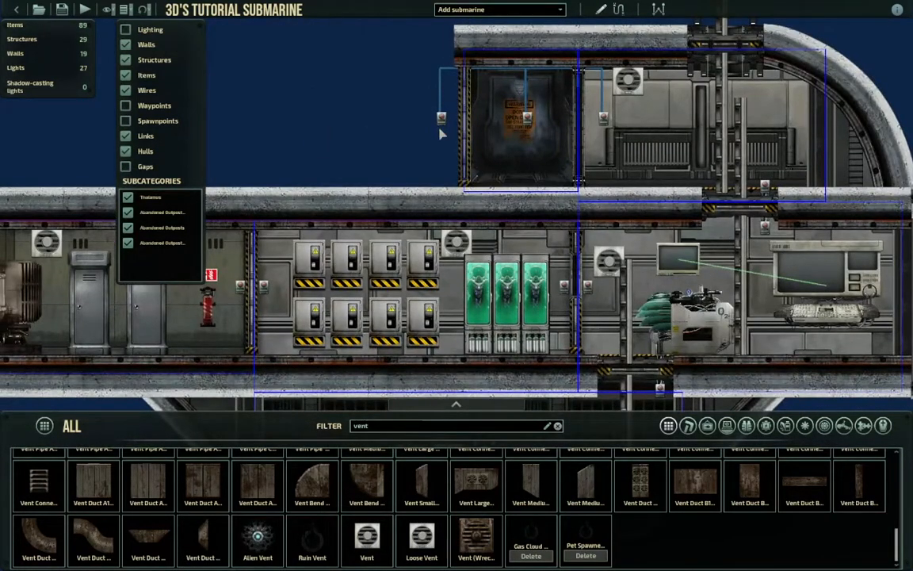
# Examine the airlock and the Hatch with Buttons between the command room and the ballast compartment below
pyautogui.scroll(-3, 442, 214)
pyautogui.press('s')
pyautogui.press('d')
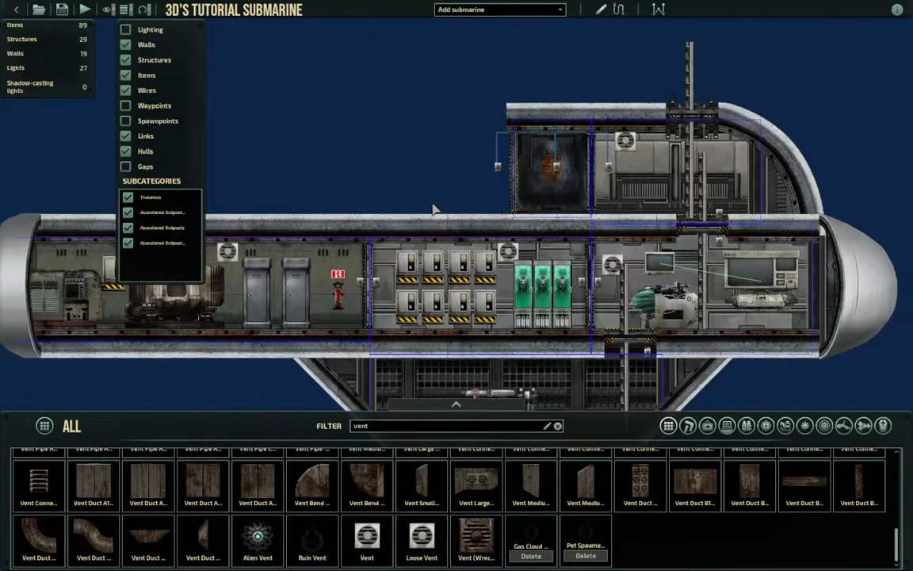
pyautogui.press('w')
pyautogui.press('d')
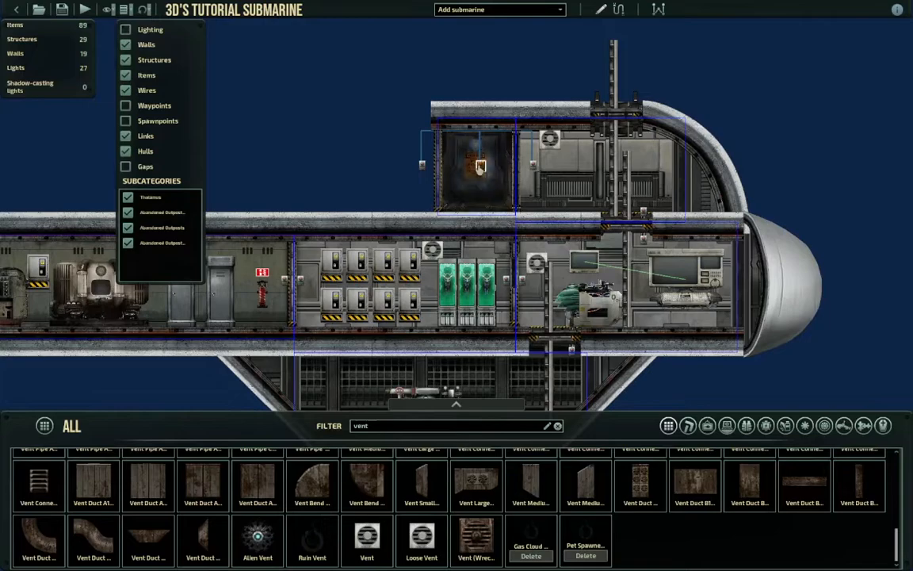
pyautogui.scroll(3, 574, 168)
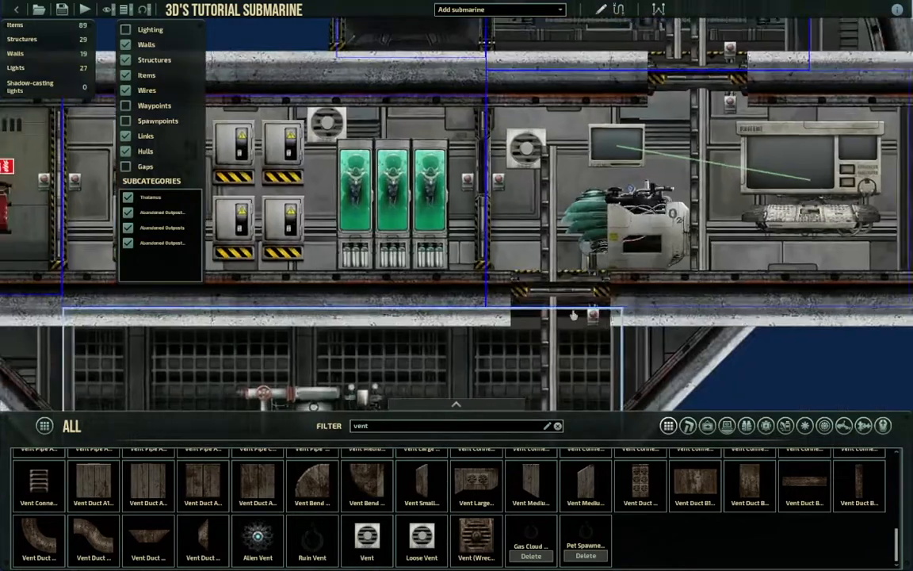
pyautogui.click(566, 295)
pyautogui.moveTo(625, 333); pyautogui.dragTo(486, 302, button='middle')
pyautogui.scroll(2, 468, 299)
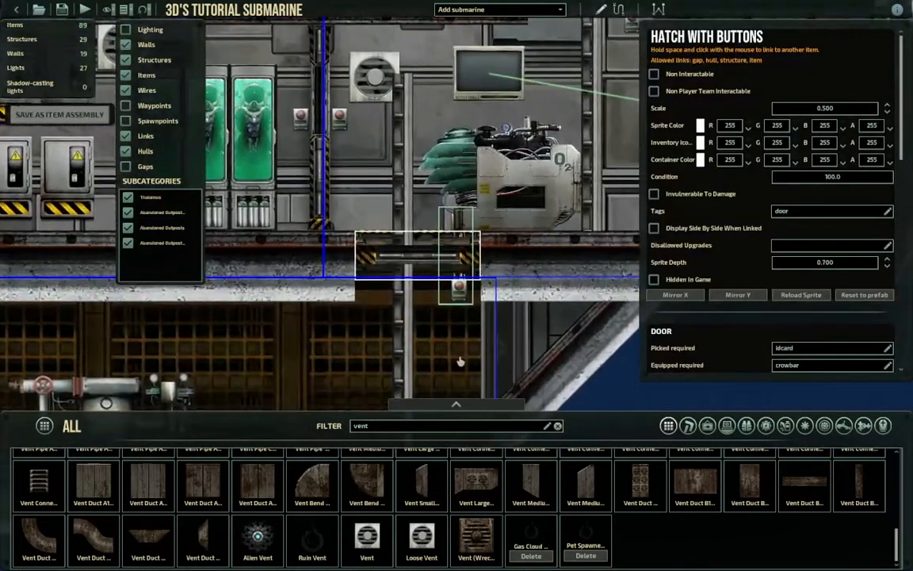
pyautogui.moveTo(465, 356); pyautogui.dragTo(481, 340, button='middle')
pyautogui.moveTo(306, 82); pyautogui.dragTo(359, 139, button='middle')
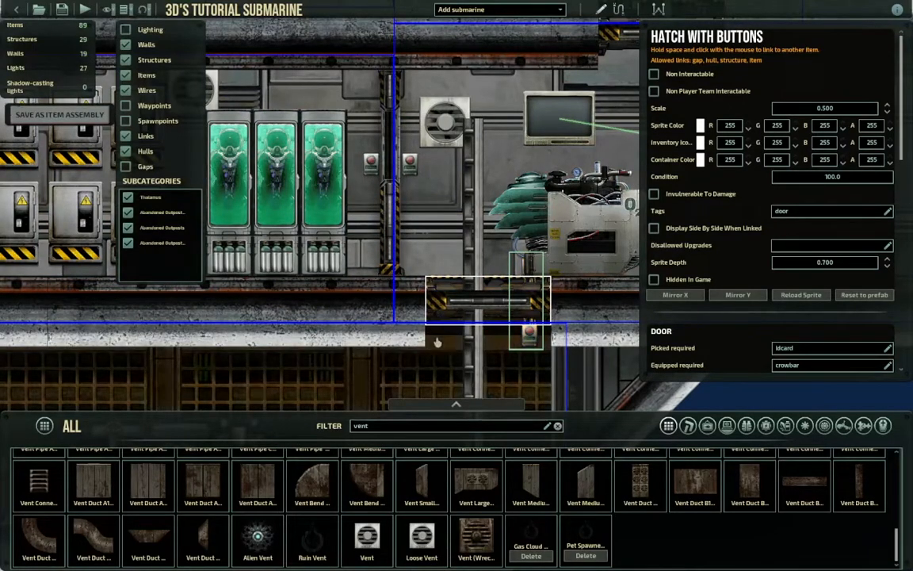
pyautogui.moveTo(435, 333); pyautogui.dragTo(440, 318, button='middle')
pyautogui.scroll(-8, 485, 319)
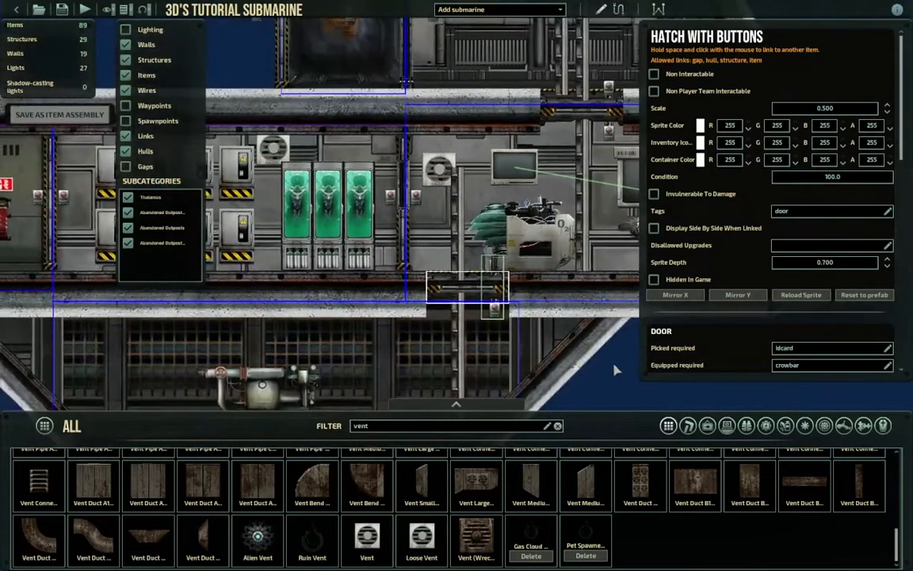
pyautogui.click(551, 324)
# Replace the item library filter with "door" and place a Custom Door in the reactor room beside the reactor
pyautogui.moveTo(355, 271); pyautogui.dragTo(559, 307, button='middle')
pyautogui.press('BackSpace')
pyautogui.press('BackSpace')
pyautogui.press('BackSpace')
pyautogui.press('BackSpace')
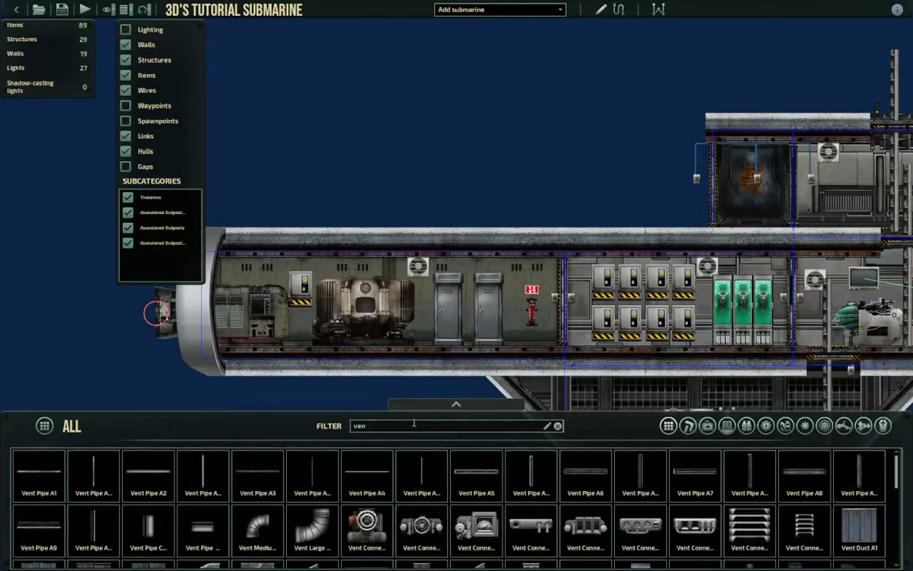
pyautogui.write('door')
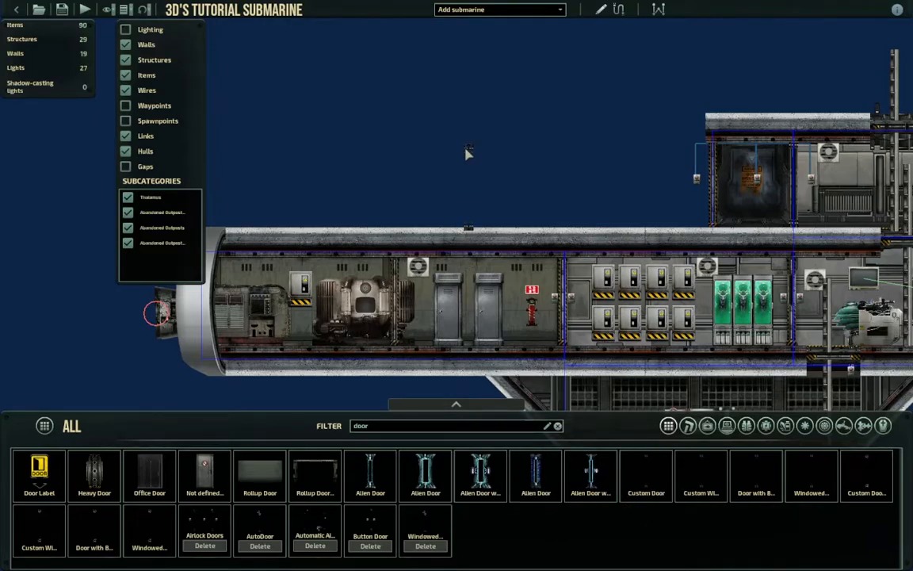
# Select the Custom Door, briefly display the gaps to inspect its gap, and remove the door again
pyautogui.click(399, 272)
pyautogui.moveTo(394, 301)
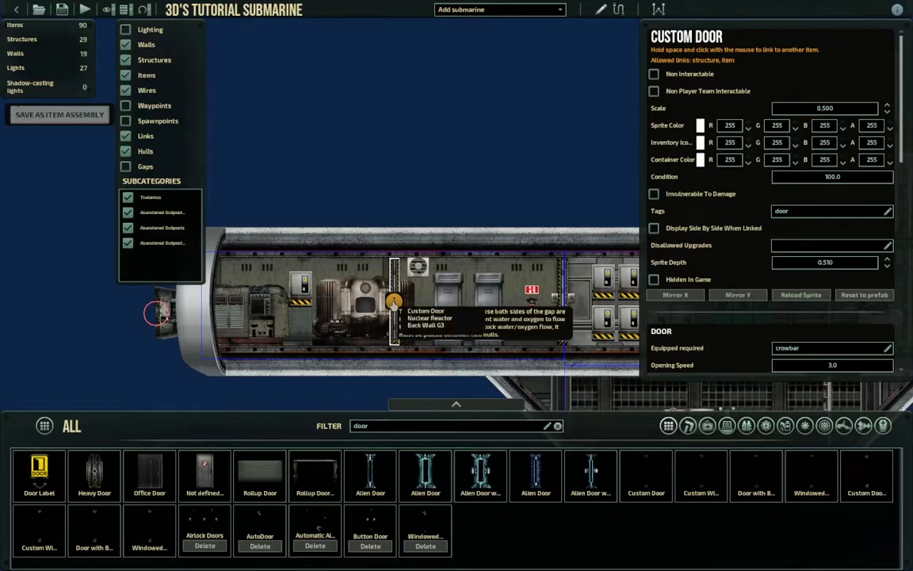
pyautogui.click(126, 167)
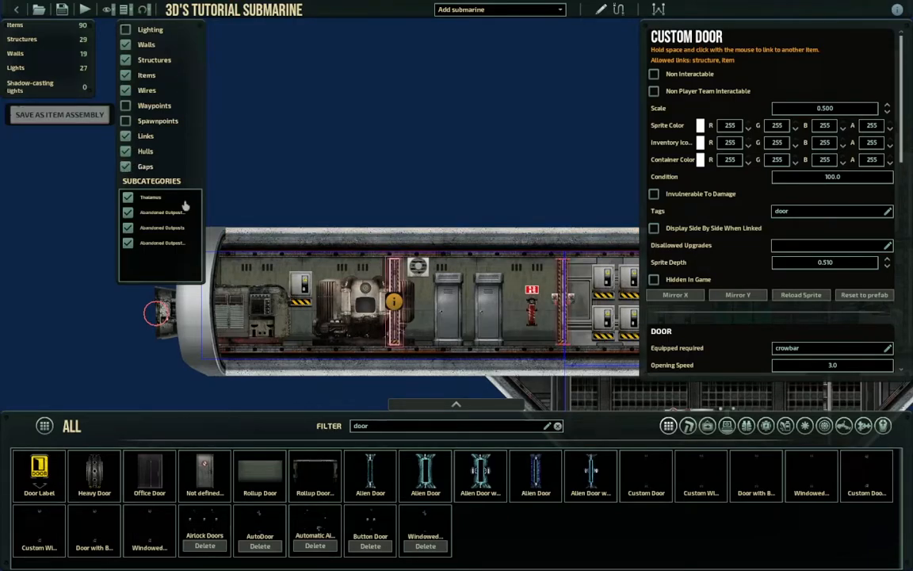
pyautogui.click(125, 166)
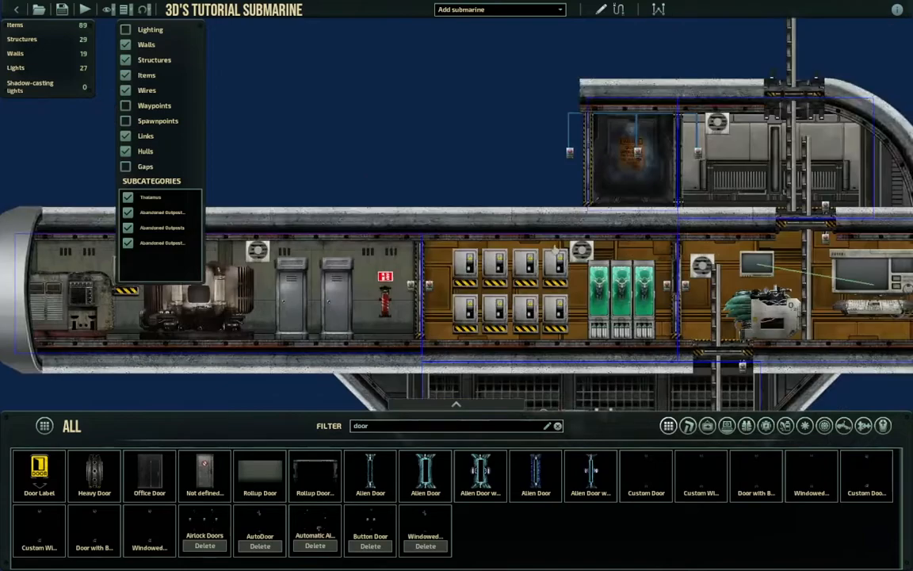
# Link the vents in the reactor, junction box and upper rooms and the command room's Loose Vent to the oxygen generator
pyautogui.moveTo(499, 270); pyautogui.dragTo(634, 259, button='middle')
pyautogui.click(391, 247)
pyautogui.moveTo(391, 247); pyautogui.dragTo(208, 247, button='middle')
pyautogui.moveTo(493, 260); pyautogui.dragTo(452, 258, button='middle')
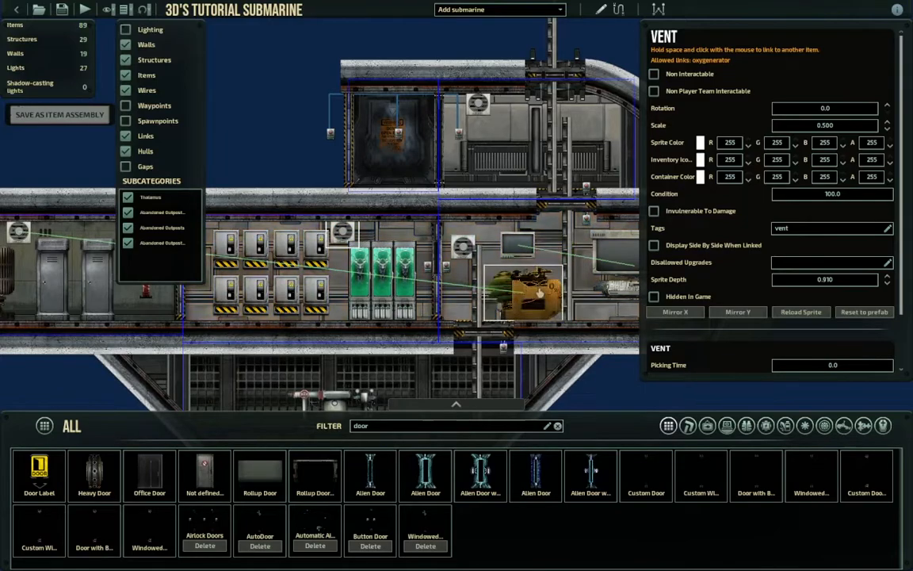
pyautogui.click(502, 301)
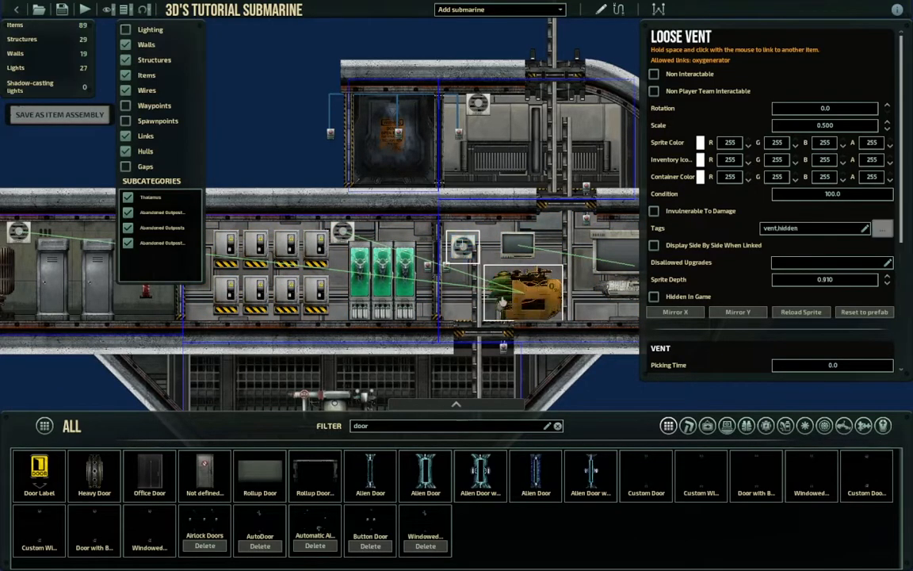
pyautogui.click(478, 103)
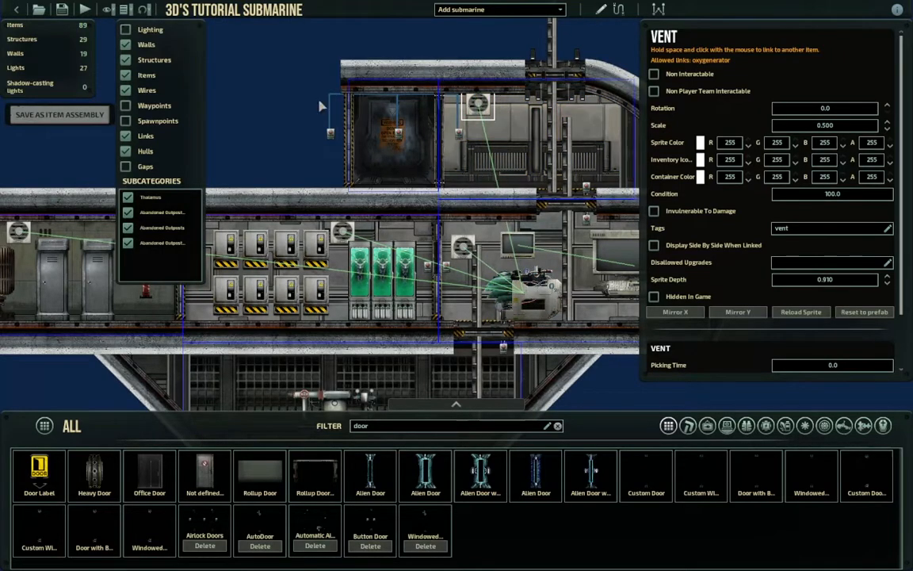
pyautogui.click(453, 125)
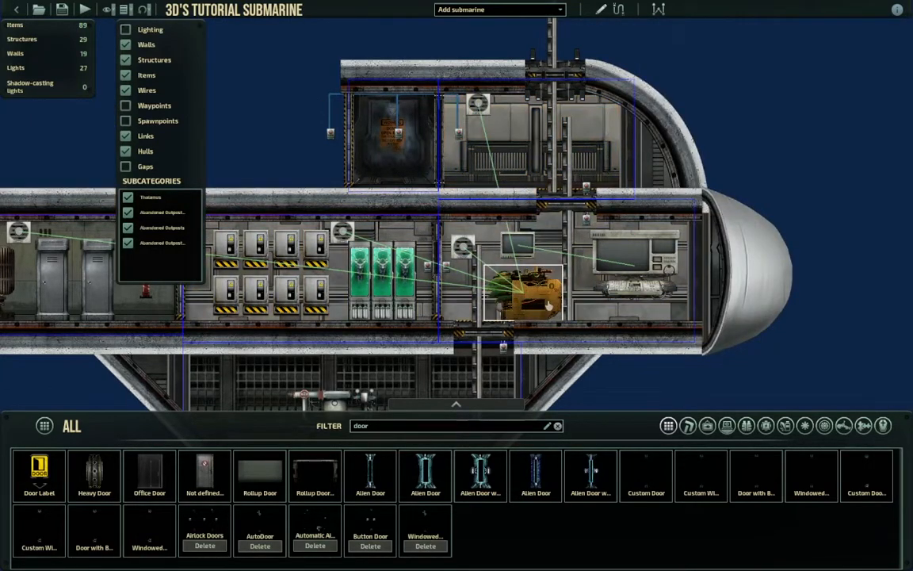
# Select the Medium Steel Cabinet nearest the reactor and replace the item library filter with "fuel"
pyautogui.press('a')
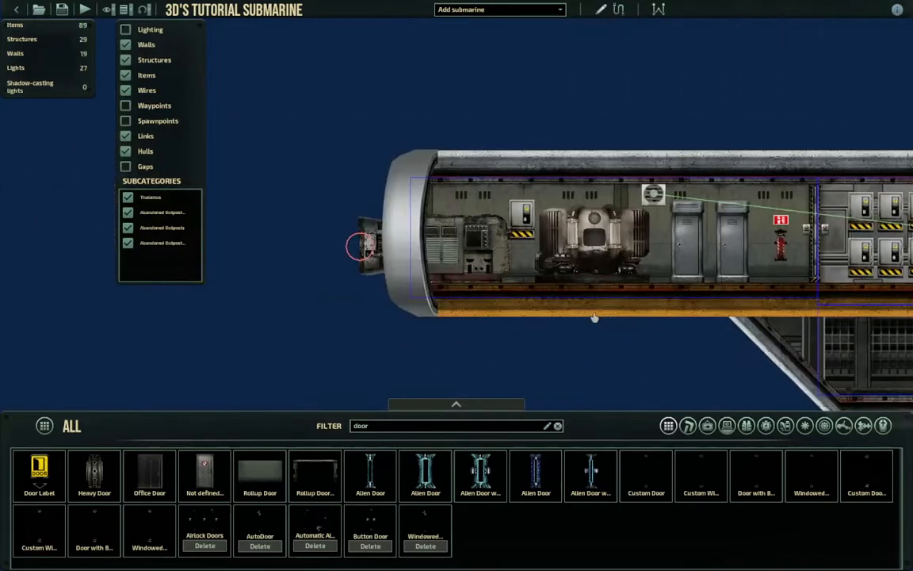
pyautogui.press('d')
pyautogui.click(380, 230)
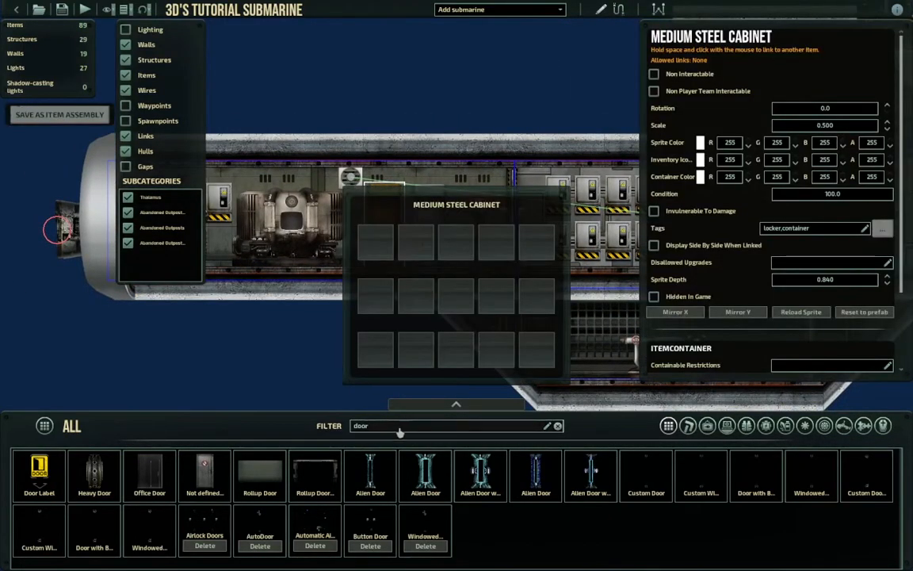
pyautogui.press('BackSpace')
pyautogui.press('BackSpace')
pyautogui.press('BackSpace')
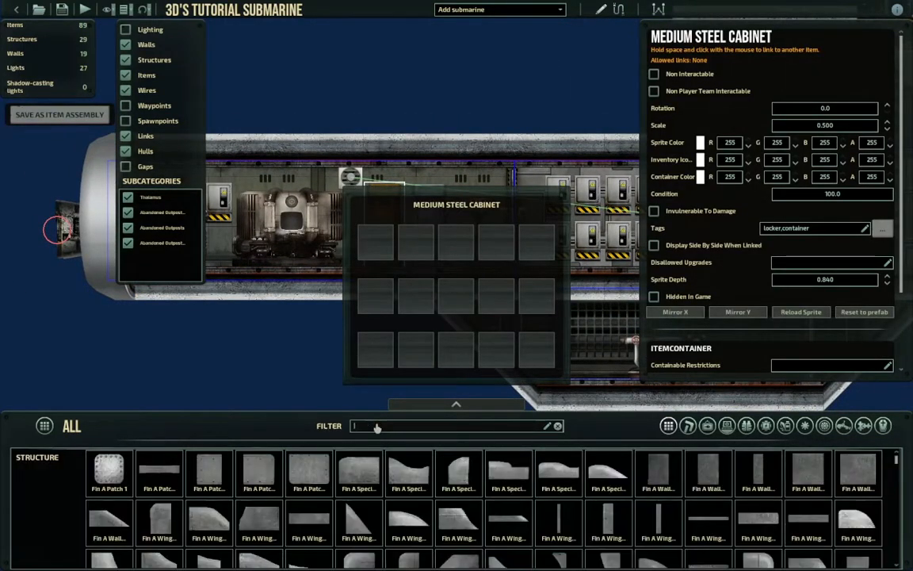
pyautogui.write('fuel')
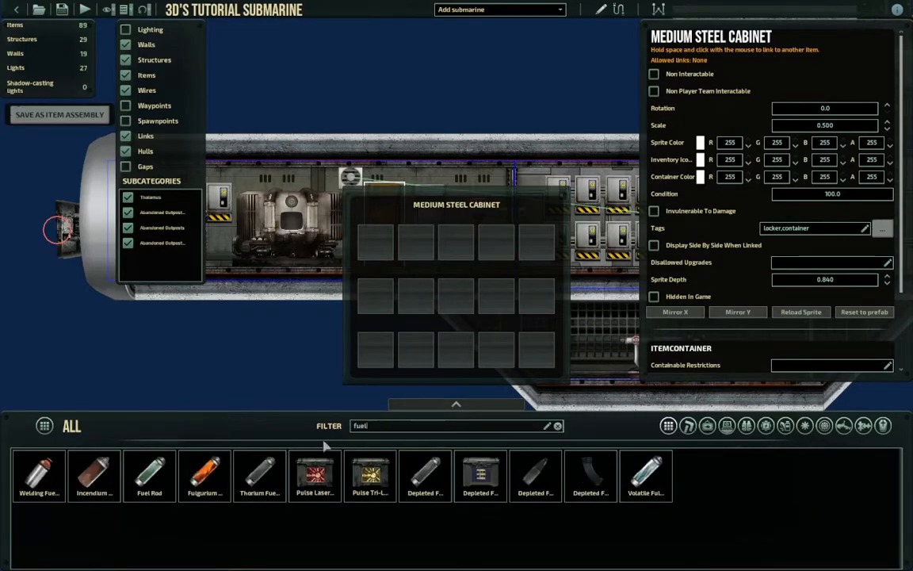
# Stack Fuel Rods in the first storage slot of the Medium Steel Cabinet, check the cabinet and deselect it
pyautogui.moveTo(149, 476); pyautogui.dragTo(375, 242)
pyautogui.click(375, 242)
pyautogui.click(375, 242)
pyautogui.click(375, 242)
pyautogui.click(446, 128)
pyautogui.click(385, 215)
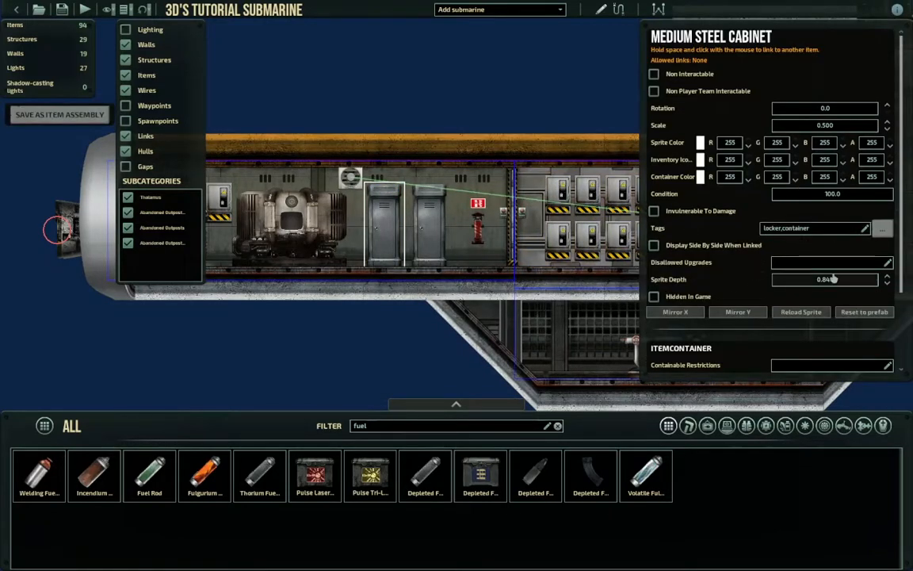
pyautogui.click(496, 86)
# Switch to wiring mode and connect a red wire from the nuclear reactor's POWER_OUT to the neighbouring junction box's POWER pin
pyautogui.moveTo(447, 287); pyautogui.dragTo(672, 317, button='middle')
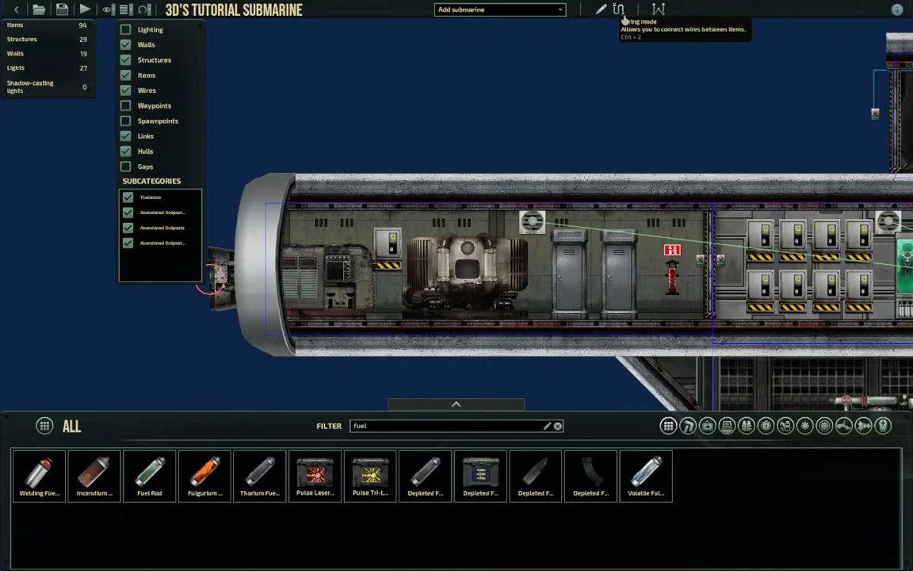
pyautogui.click(619, 9)
pyautogui.scroll(3, 414, 325)
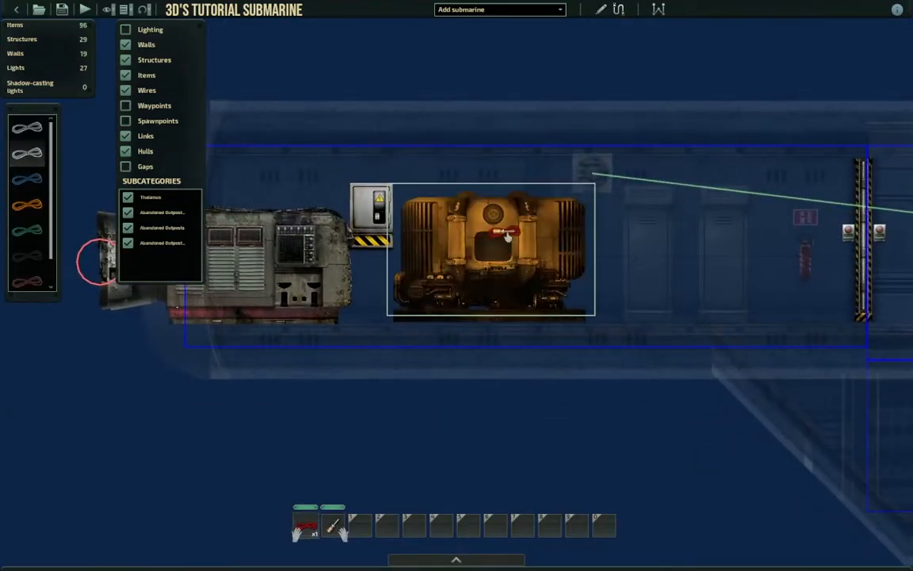
pyautogui.click(492, 235)
pyautogui.moveTo(456, 337); pyautogui.dragTo(540, 213)
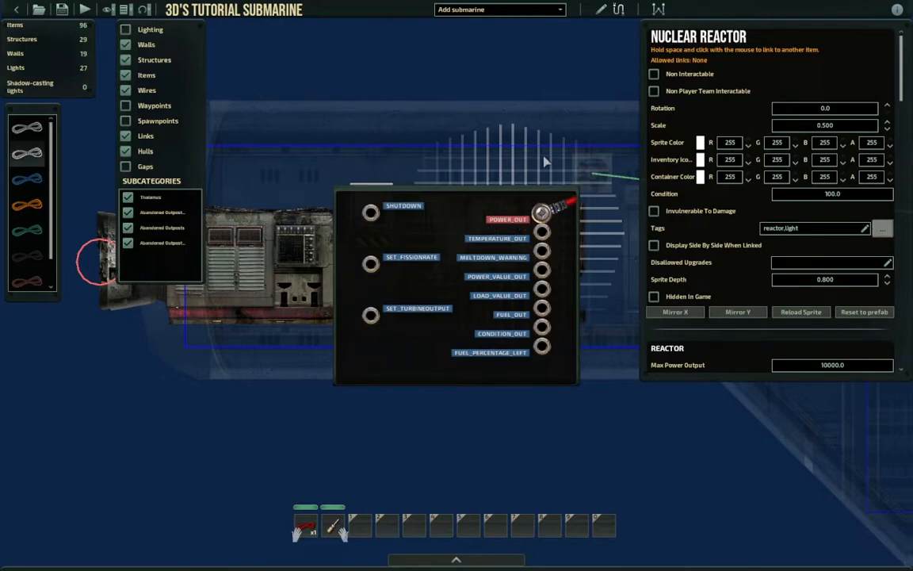
pyautogui.moveTo(544, 214); pyautogui.dragTo(544, 212)
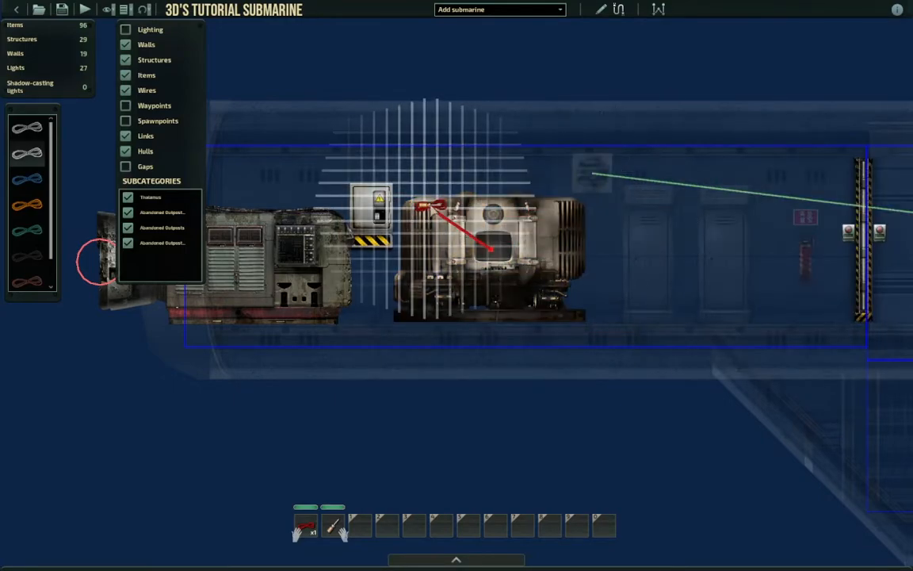
pyautogui.click(379, 207)
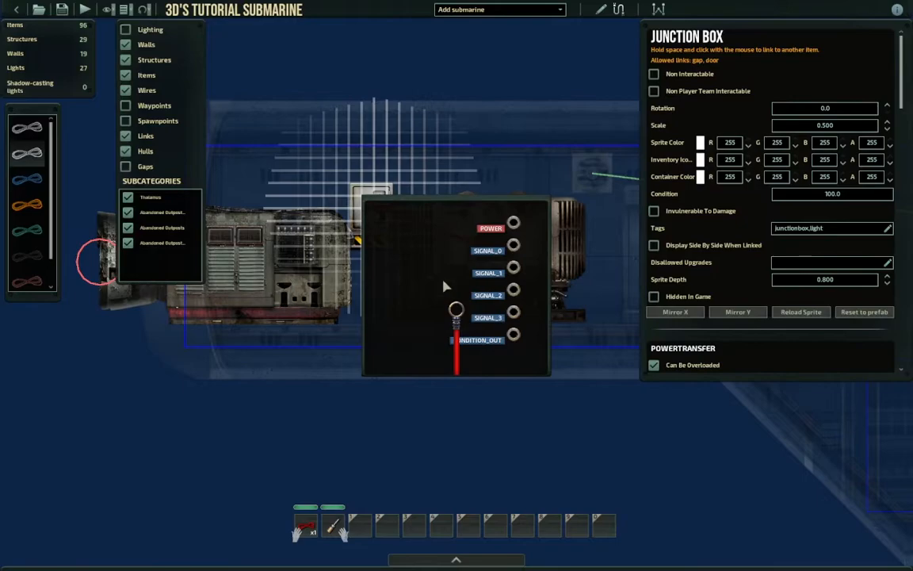
pyautogui.moveTo(459, 306); pyautogui.dragTo(511, 223)
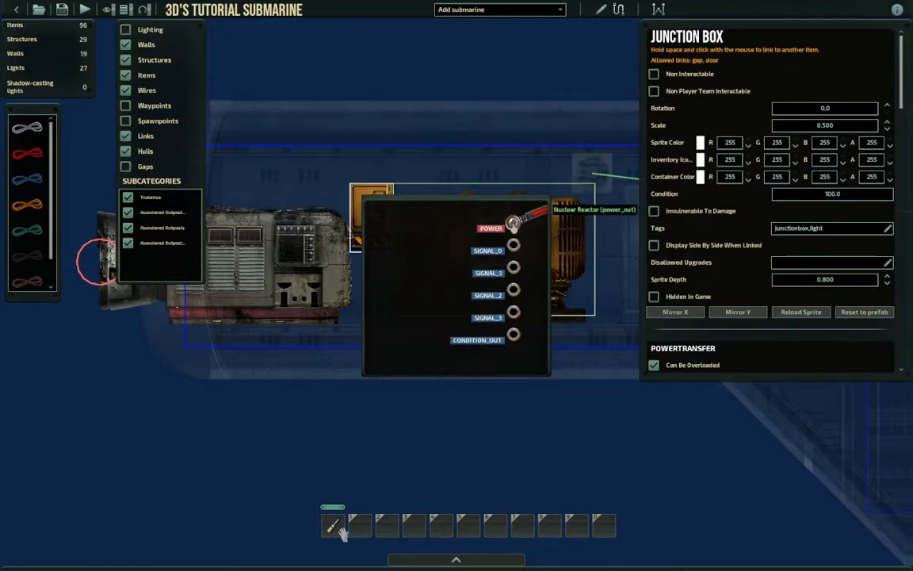
# Reroute the red wire with bend points above the reactor and the junction box, ending it on the junction box
pyautogui.click(437, 237)
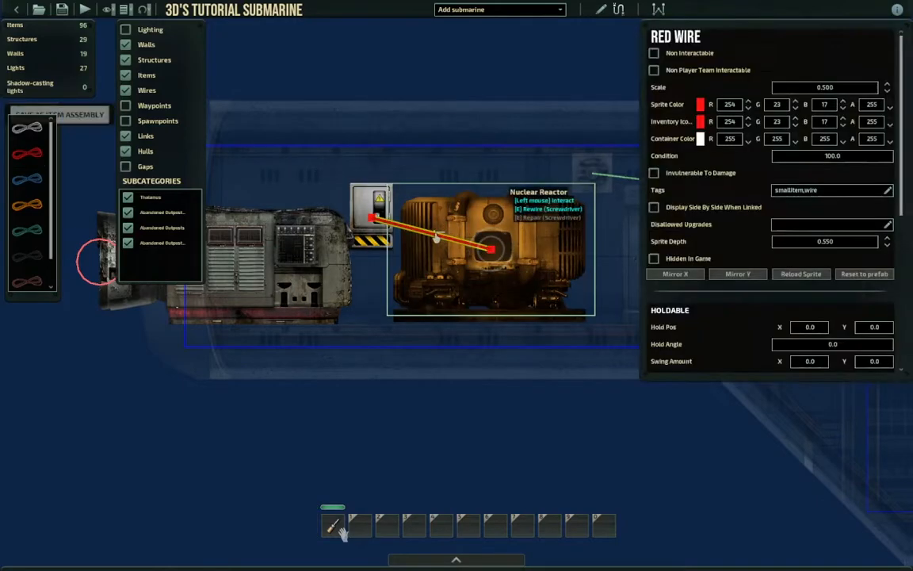
pyautogui.moveTo(429, 239); pyautogui.dragTo(493, 143)
pyautogui.moveTo(373, 217); pyautogui.dragTo(381, 182)
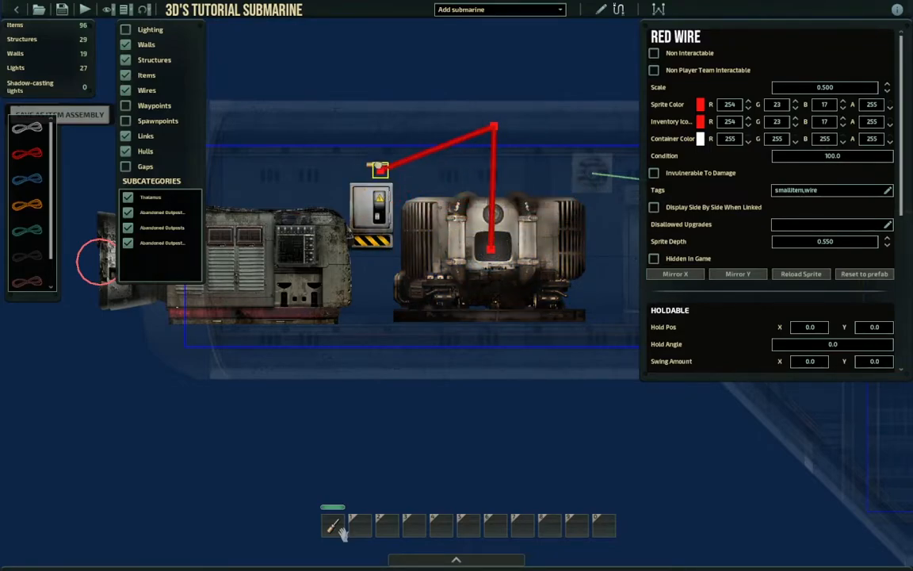
pyautogui.moveTo(384, 130)
pyautogui.mouseDown()
pyautogui.moveTo(392, 174)
pyautogui.moveTo(393, 131)
pyautogui.mouseUp()
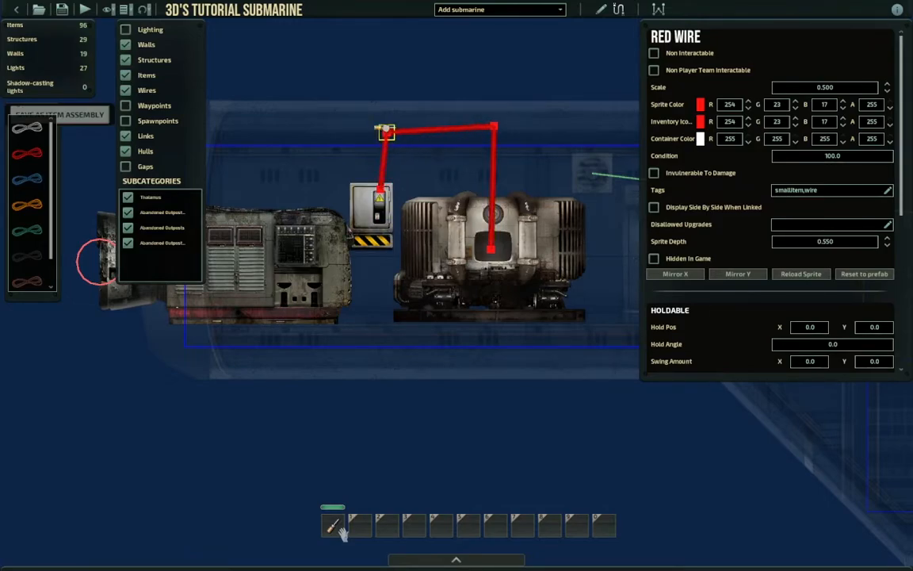
# Add two raised bend points to the red wire's upper span between the reactor and the neighbouring junction box
pyautogui.moveTo(511, 207); pyautogui.dragTo(474, 225, button='middle')
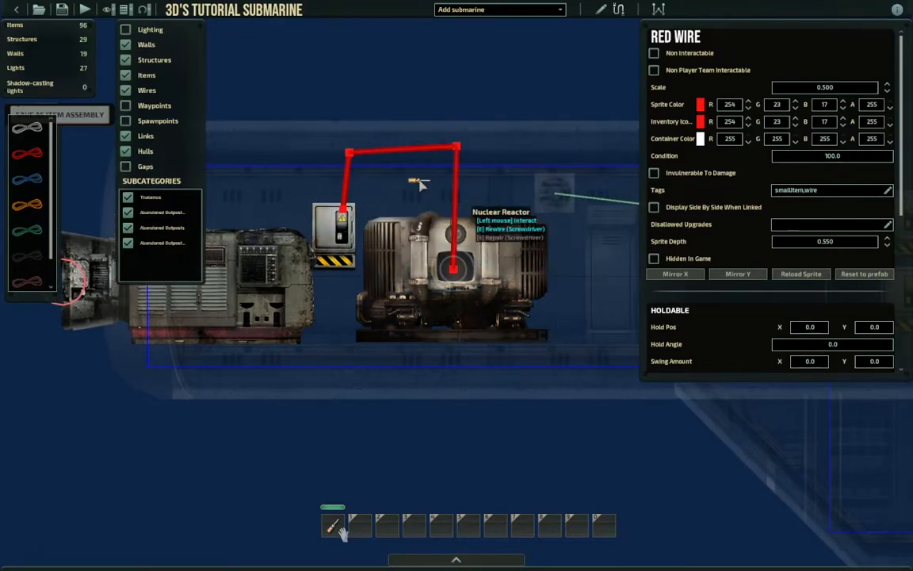
pyautogui.moveTo(418, 188); pyautogui.dragTo(464, 204, button='middle')
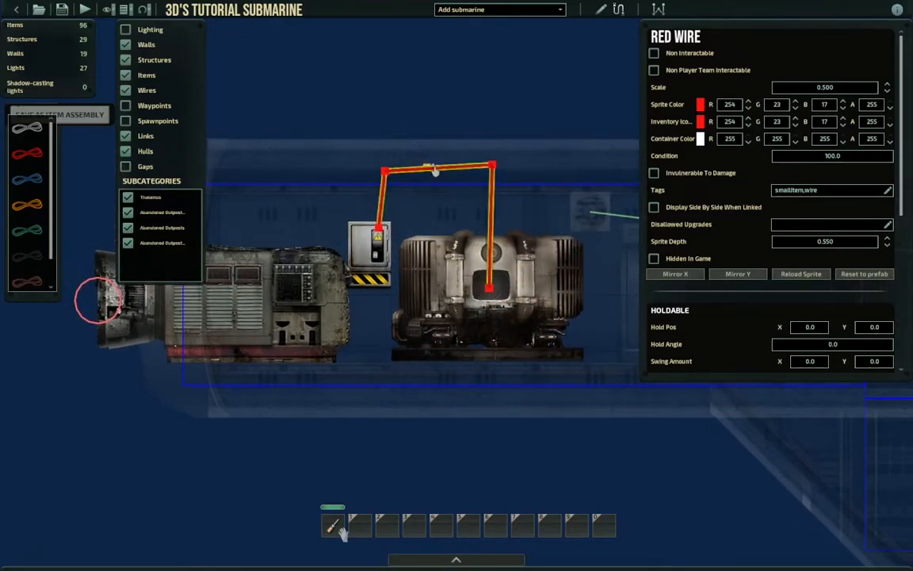
pyautogui.moveTo(433, 168); pyautogui.dragTo(460, 184)
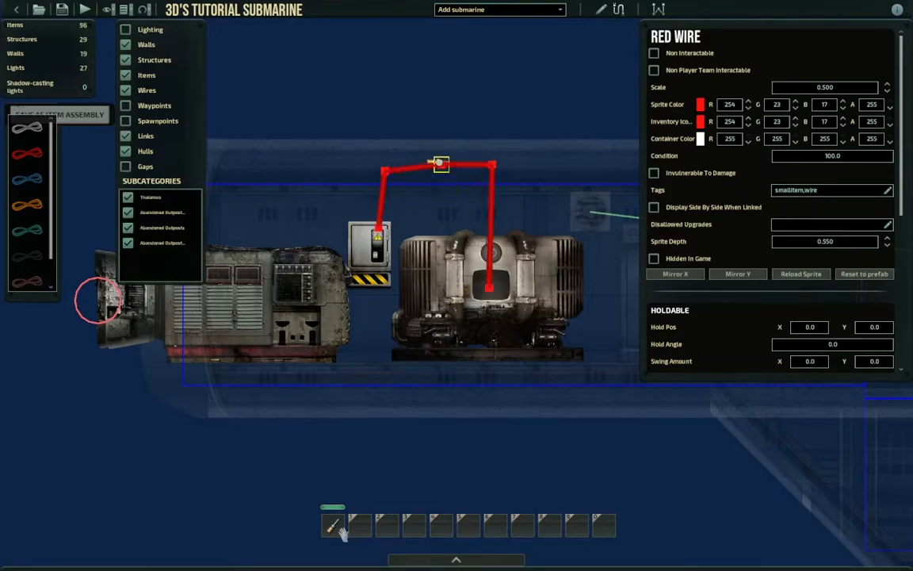
pyautogui.moveTo(489, 135); pyautogui.dragTo(443, 93)
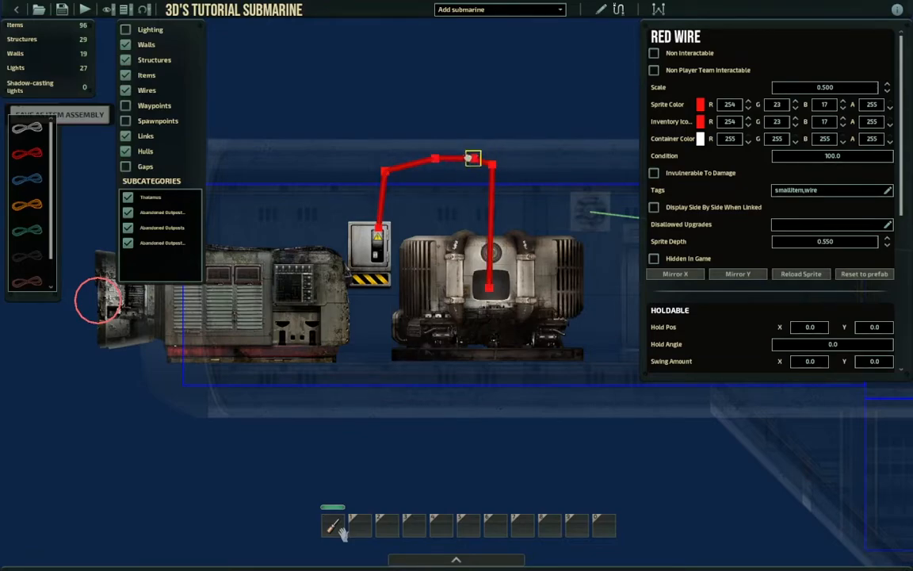
# Start a red wire at the POWER pin of the junction box beside the reactor and place a bend point above the box
pyautogui.click(376, 247)
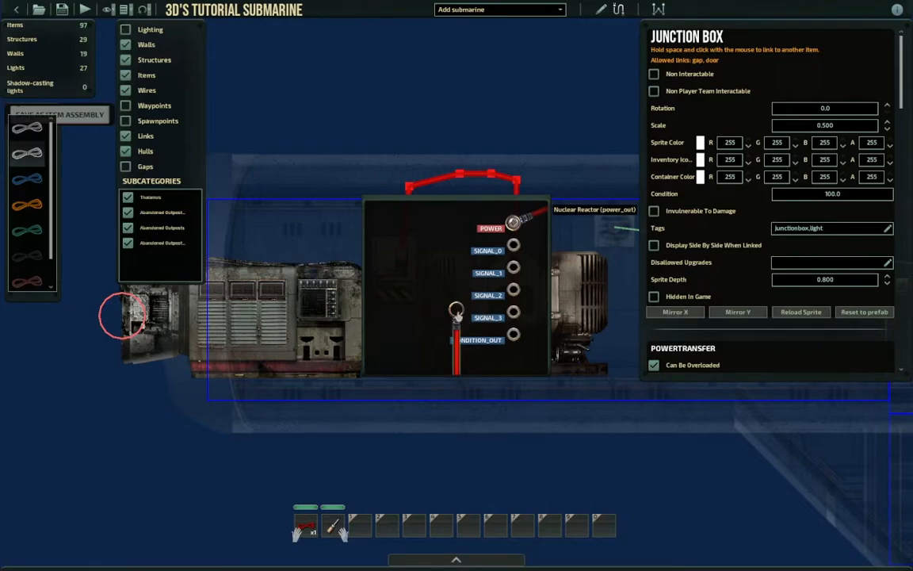
pyautogui.press('d')
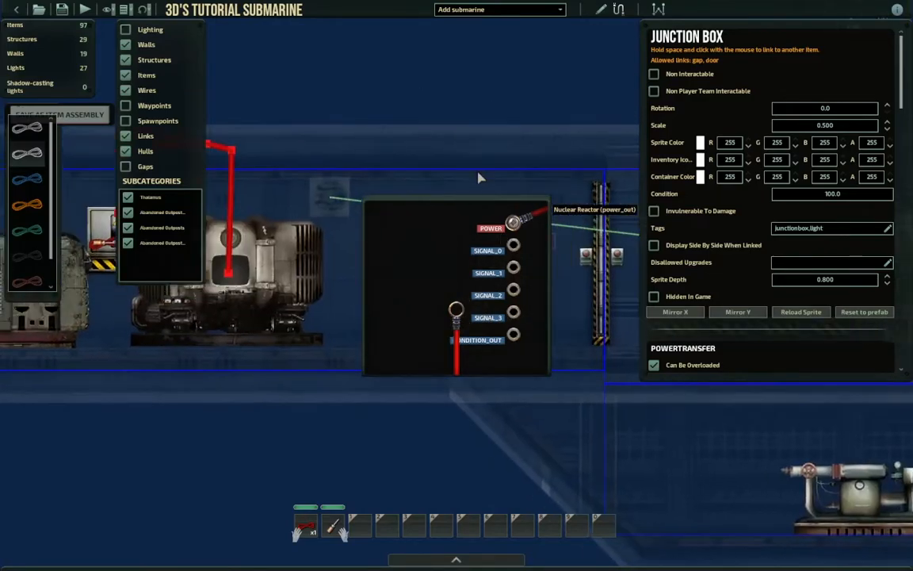
pyautogui.press('a')
pyautogui.press('w')
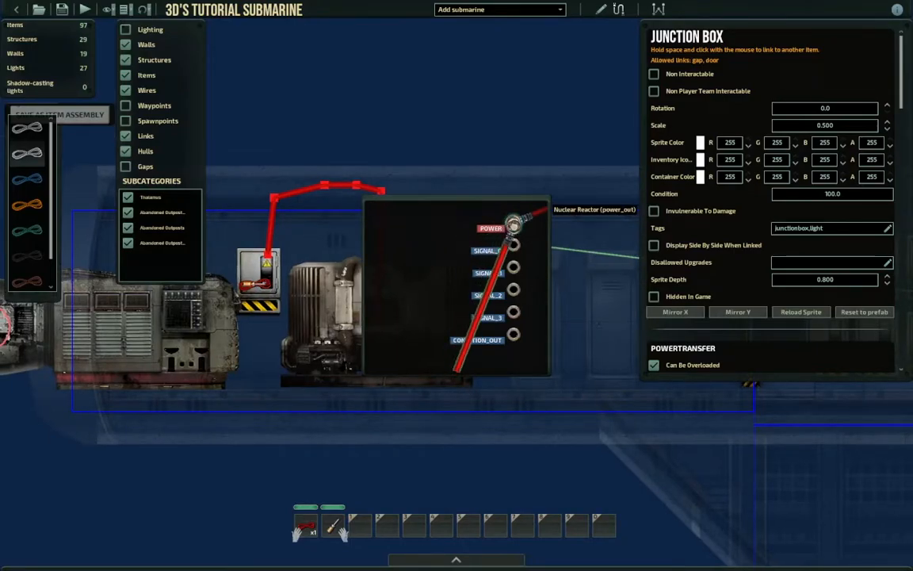
pyautogui.press('a')
pyautogui.click(446, 192)
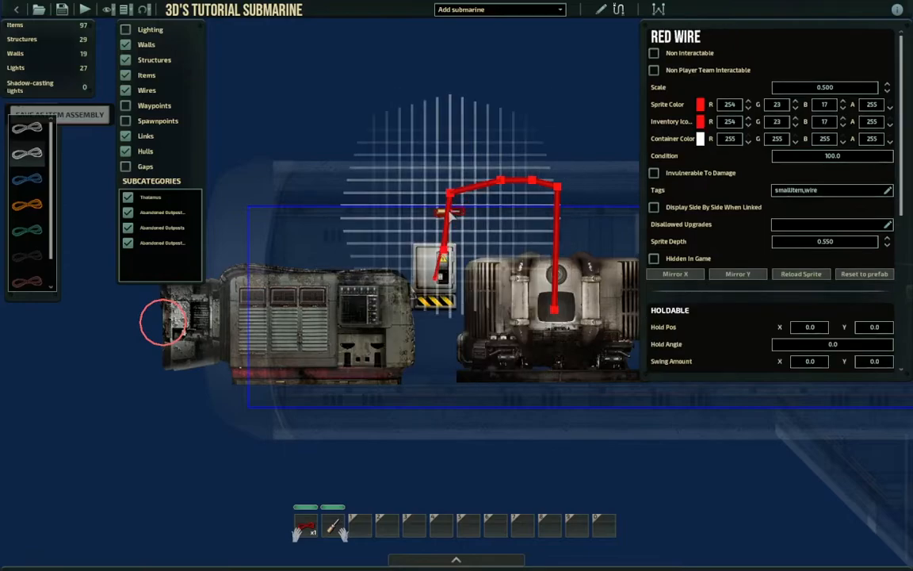
# Run the red wire along the ceiling and down to the POWER pin of the first upper junction box in the eight-box bank
pyautogui.press('d')
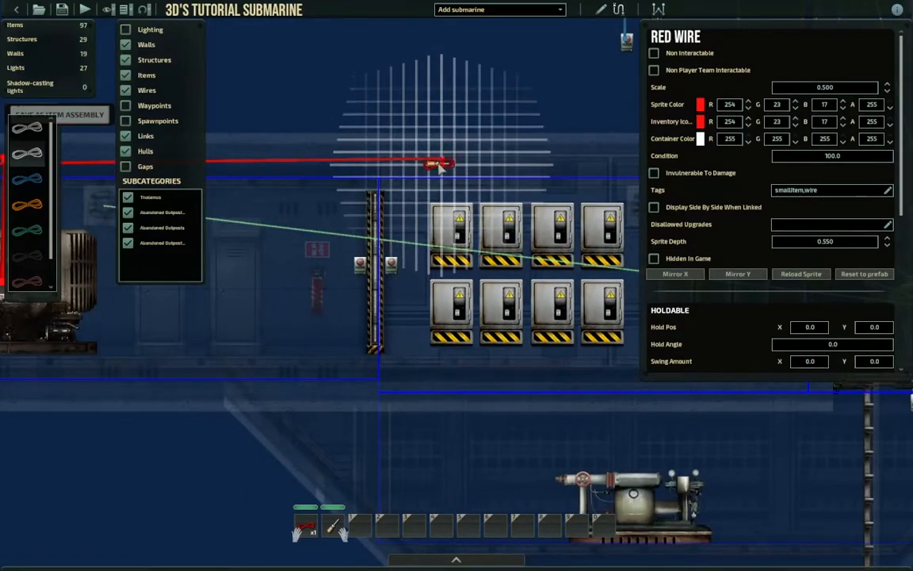
pyautogui.click(441, 159)
pyautogui.click(452, 233)
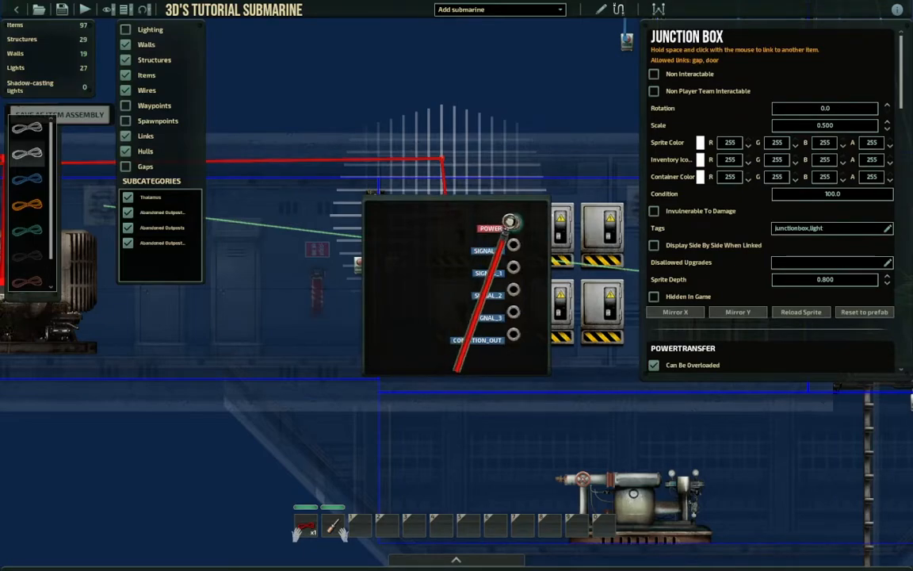
pyautogui.moveTo(511, 222); pyautogui.dragTo(513, 223)
pyautogui.rightClick(491, 261)
# Connect the first and second upper-row junction boxes with a red wire between their POWER pins, bending it above the boxes
pyautogui.scroll(1, 452, 126)
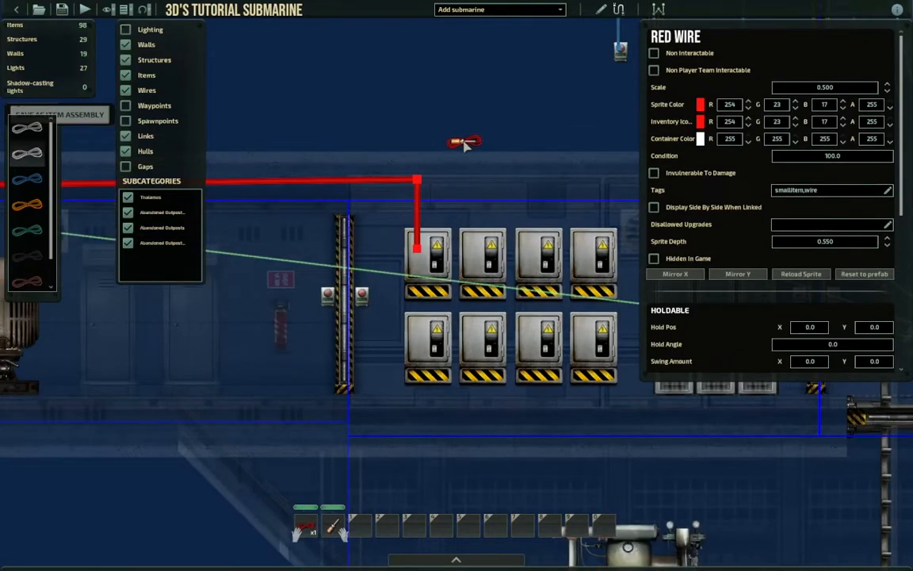
pyautogui.moveTo(464, 145); pyautogui.dragTo(440, 154, button='middle')
pyautogui.click(409, 268)
pyautogui.moveTo(457, 313); pyautogui.dragTo(511, 223)
pyautogui.rightClick(499, 230)
pyautogui.click(407, 189)
pyautogui.click(449, 190)
pyautogui.click(458, 264)
pyautogui.moveTo(457, 316); pyautogui.dragTo(505, 226)
pyautogui.rightClick(496, 231)
# Connect the second upper-row junction box to the third with a red wire between POWER pins, routed above the boxes
pyautogui.click(473, 296)
pyautogui.moveTo(457, 315); pyautogui.dragTo(512, 224)
pyautogui.rightClick(499, 226)
pyautogui.click(463, 194)
pyautogui.click(504, 196)
pyautogui.click(516, 273)
pyautogui.moveTo(456, 316); pyautogui.dragTo(511, 224)
# Connect the third upper-row junction box to the fourth with a red wire between POWER pins, routed above the boxes
pyautogui.moveTo(452, 219); pyautogui.dragTo(345, 230, button='middle')
pyautogui.click(409, 278)
pyautogui.moveTo(458, 312); pyautogui.dragTo(514, 222)
pyautogui.rightClick(504, 224)
pyautogui.click(412, 199)
pyautogui.click(461, 205)
pyautogui.click(464, 279)
pyautogui.moveTo(459, 313); pyautogui.dragTo(511, 223)
pyautogui.rightClick(499, 225)
# Run a red wire from the fourth upper junction box's POWER pin down to the junction box directly below it
pyautogui.click(26, 153)
pyautogui.click(463, 281)
pyautogui.rightClick(500, 230)
pyautogui.moveTo(457, 310); pyautogui.dragTo(512, 223)
pyautogui.click(464, 361)
# Chain red wires between the POWER pins of the fourth, third and second junction boxes in the lower row
pyautogui.click(27, 153)
pyautogui.click(412, 362)
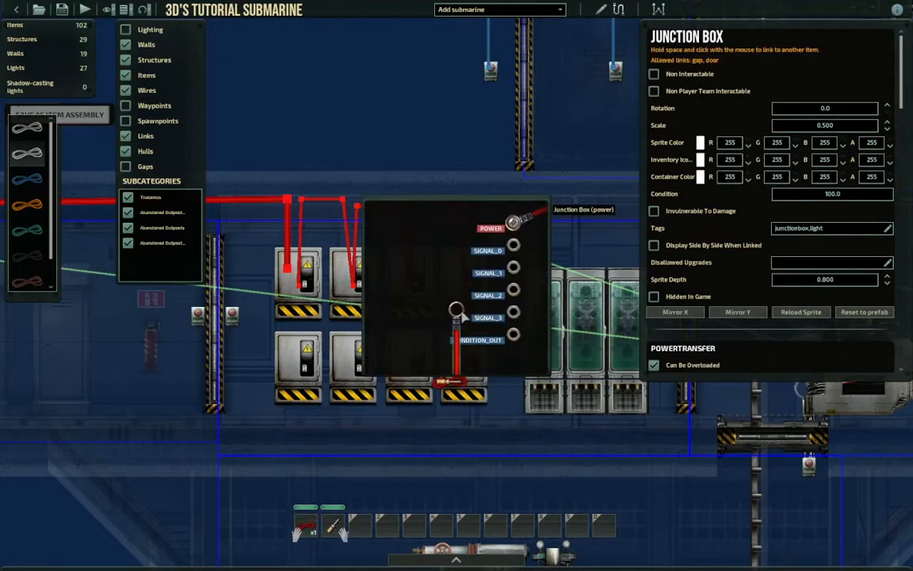
pyautogui.rightClick(504, 224)
pyautogui.click(27, 153)
pyautogui.click(409, 360)
pyautogui.moveTo(458, 310); pyautogui.dragTo(511, 223)
pyautogui.rightClick(503, 226)
pyautogui.click(354, 359)
pyautogui.moveTo(457, 310); pyautogui.dragTo(512, 222)
pyautogui.rightClick(499, 226)
# Connect the second lower-row junction box to the first with a red wire between their POWER pins
pyautogui.click(27, 153)
pyautogui.click(354, 359)
pyautogui.rightClick(500, 228)
pyautogui.moveTo(458, 310); pyautogui.dragTo(511, 222)
pyautogui.click(304, 355)
pyautogui.rightClick(500, 228)
# Look over the junction box wiring, the engine, the reactor and the docking hatch on top of the submarine
pyautogui.moveTo(185, 324); pyautogui.dragTo(391, 294, button='middle')
pyautogui.scroll(-3, 465, 302)
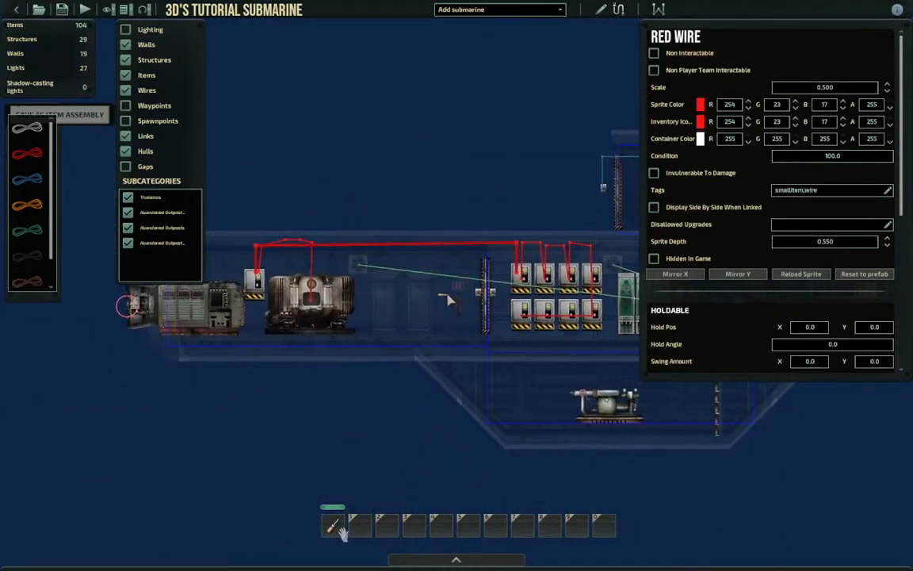
pyautogui.moveTo(452, 302); pyautogui.dragTo(398, 302, button='middle')
pyautogui.scroll(2, 400, 302)
pyautogui.scroll(-4, 401, 303)
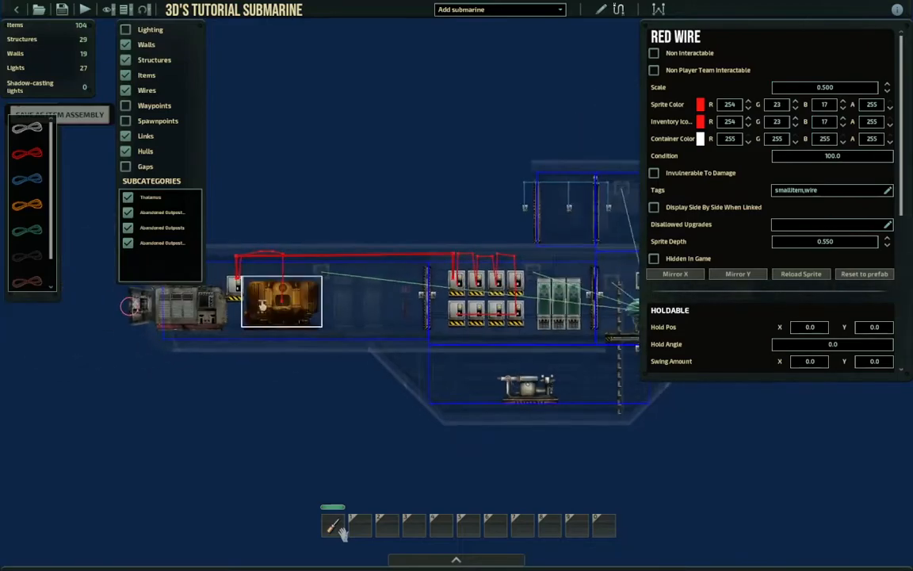
pyautogui.moveTo(256, 297); pyautogui.dragTo(391, 299, button='middle')
pyautogui.scroll(5, 428, 286)
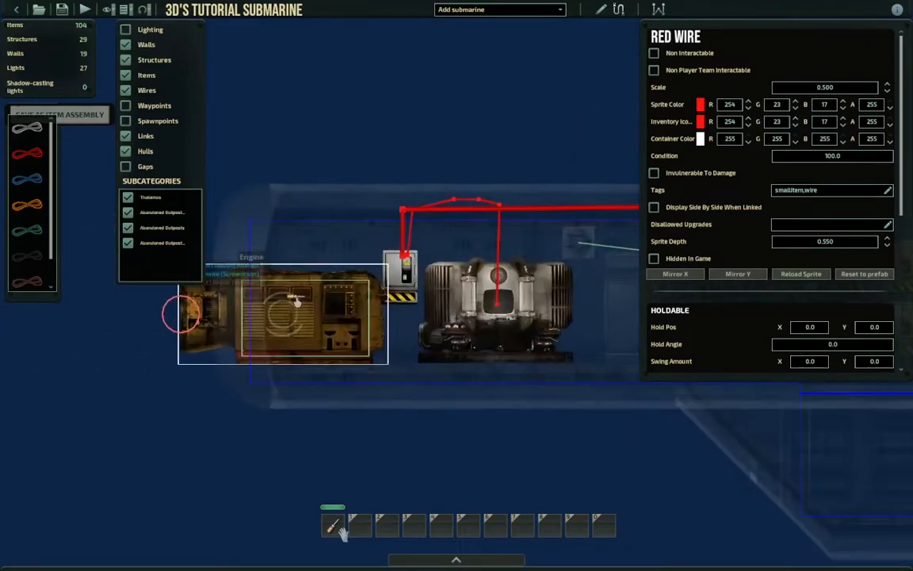
pyautogui.scroll(-4, 510, 214)
pyautogui.moveTo(486, 317); pyautogui.dragTo(344, 276, button='middle')
pyautogui.scroll(-2, 344, 277)
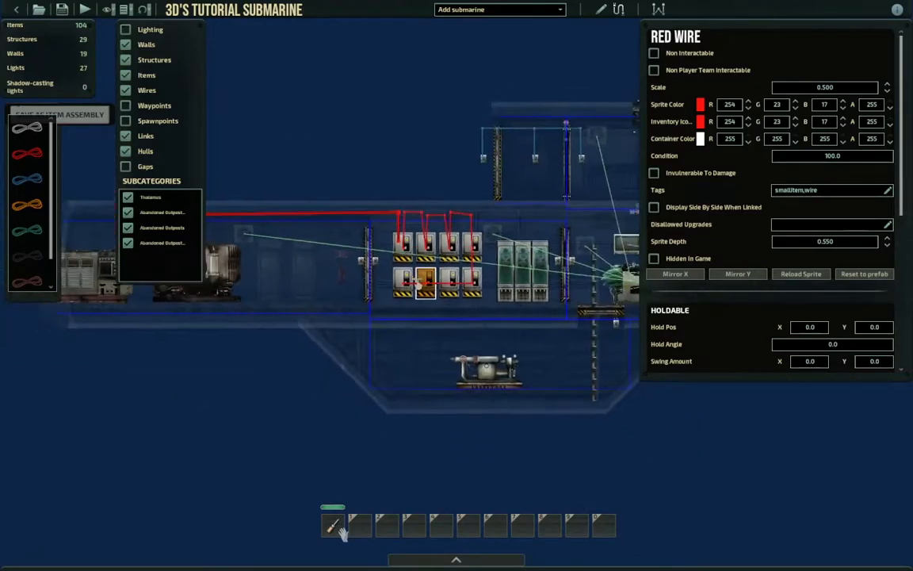
pyautogui.moveTo(577, 236); pyautogui.dragTo(505, 249, button='middle')
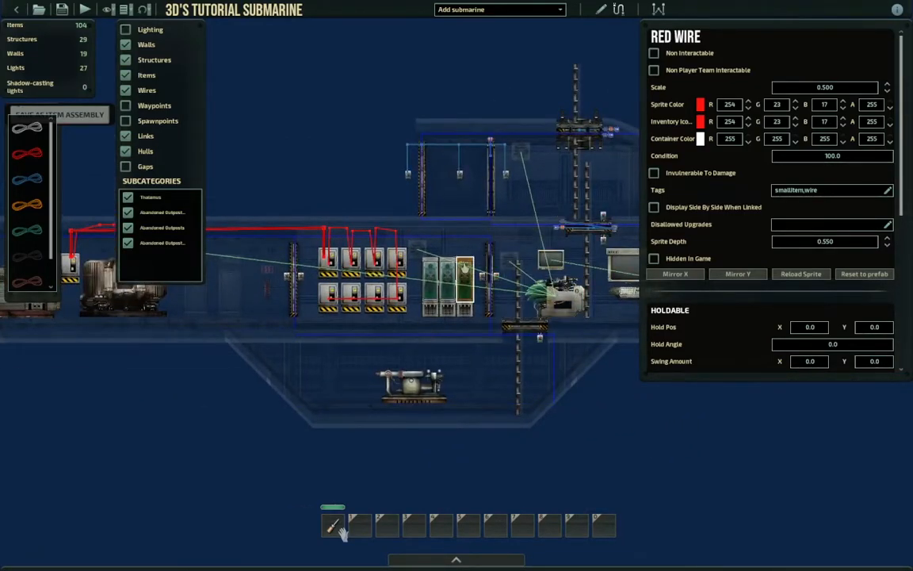
pyautogui.scroll(6, 464, 269)
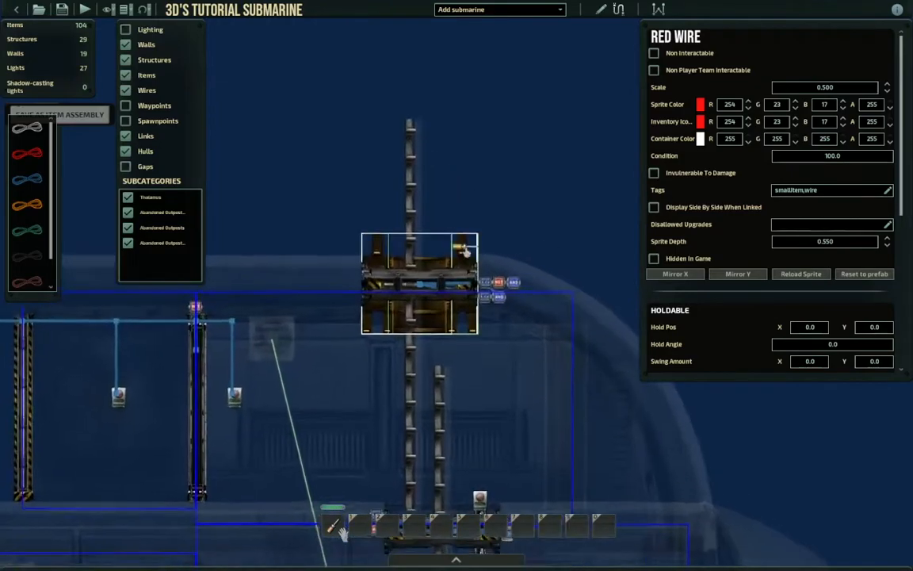
pyautogui.scroll(1, 464, 252)
# Start another red wire at the POWER pin of the junction box between the engine and the reactor
pyautogui.moveTo(244, 414); pyautogui.dragTo(580, 286, button='middle')
pyautogui.scroll(-2, 580, 286)
pyautogui.moveTo(212, 436); pyautogui.dragTo(379, 371, button='middle')
pyautogui.moveTo(172, 363); pyautogui.dragTo(551, 309, button='middle')
pyautogui.moveTo(429, 317); pyautogui.dragTo(383, 304, button='middle')
pyautogui.scroll(2, 505, 312)
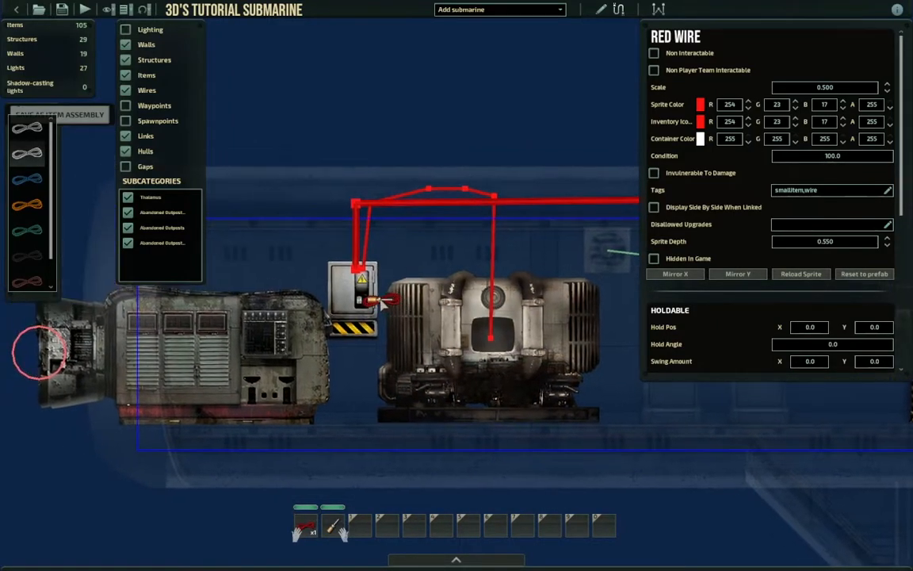
pyautogui.moveTo(493, 300); pyautogui.dragTo(306, 286, button='middle')
pyautogui.moveTo(512, 279); pyautogui.dragTo(746, 308, button='middle')
pyautogui.click(438, 314)
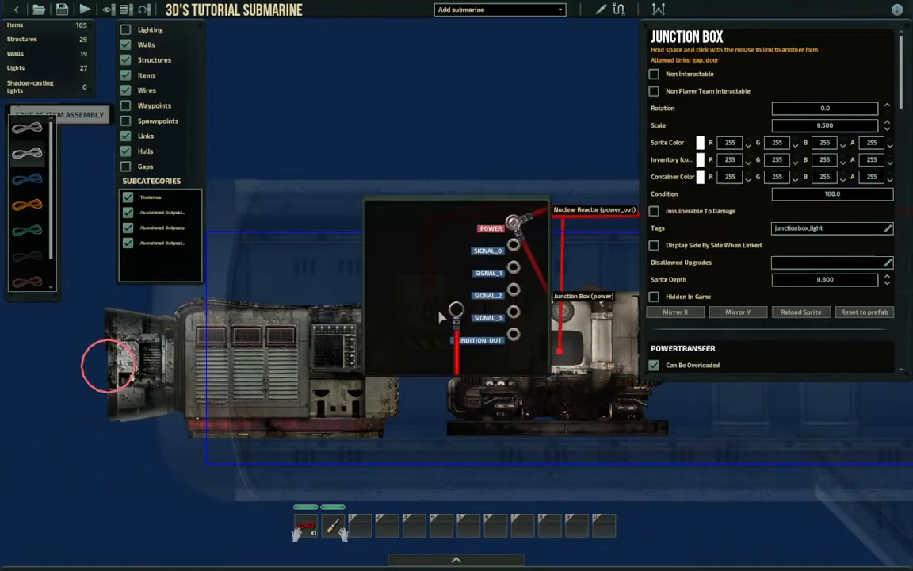
pyautogui.moveTo(513, 225); pyautogui.dragTo(418, 207)
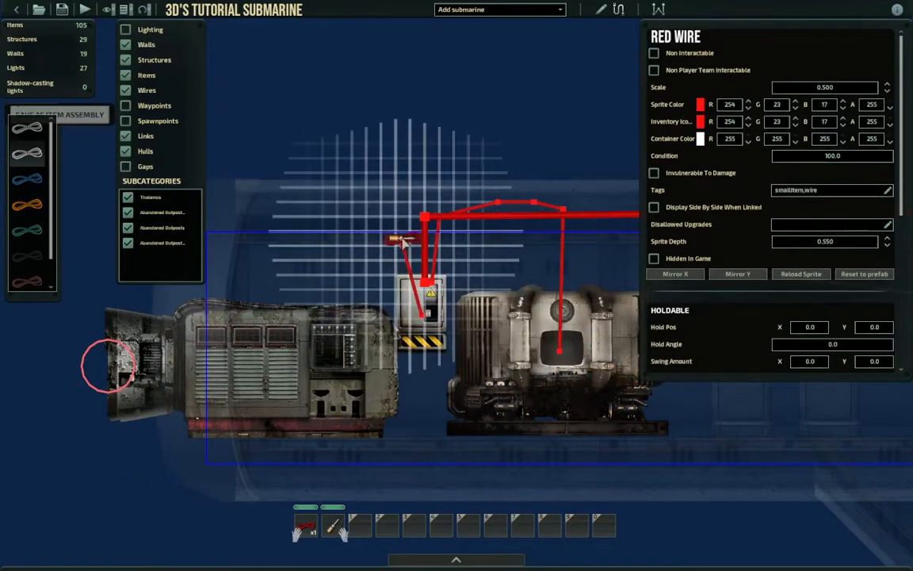
# Route the red wire over and down the hull's rear end and connect it to the engine's POWER_IN pin
pyautogui.click(223, 214)
pyautogui.moveTo(322, 257); pyautogui.dragTo(405, 223, button='middle')
pyautogui.click(291, 292)
pyautogui.click(332, 318)
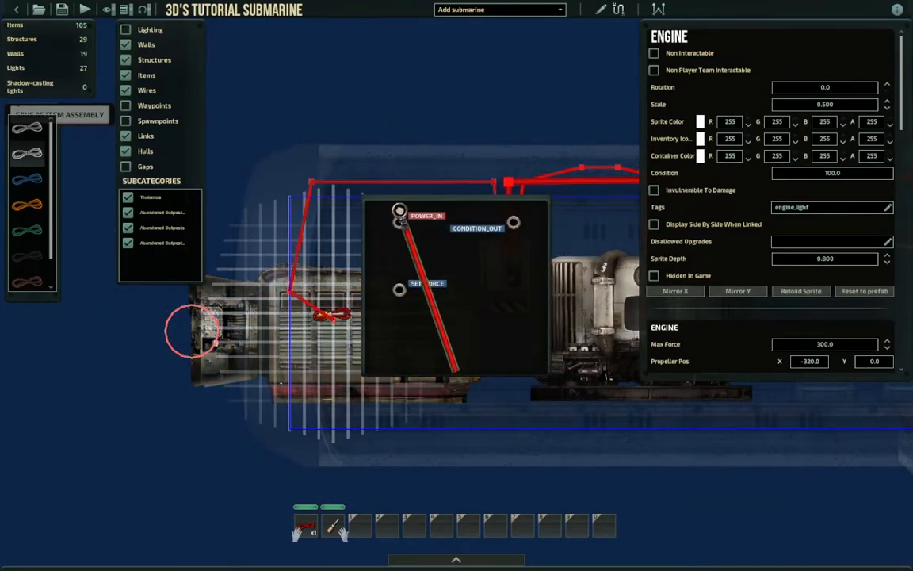
pyautogui.moveTo(403, 214); pyautogui.dragTo(400, 222)
pyautogui.rightClick(318, 284)
# Check the engine's connections and attach a new red wire to the POWER pin of the junction box beside the reactor
pyautogui.press('d')
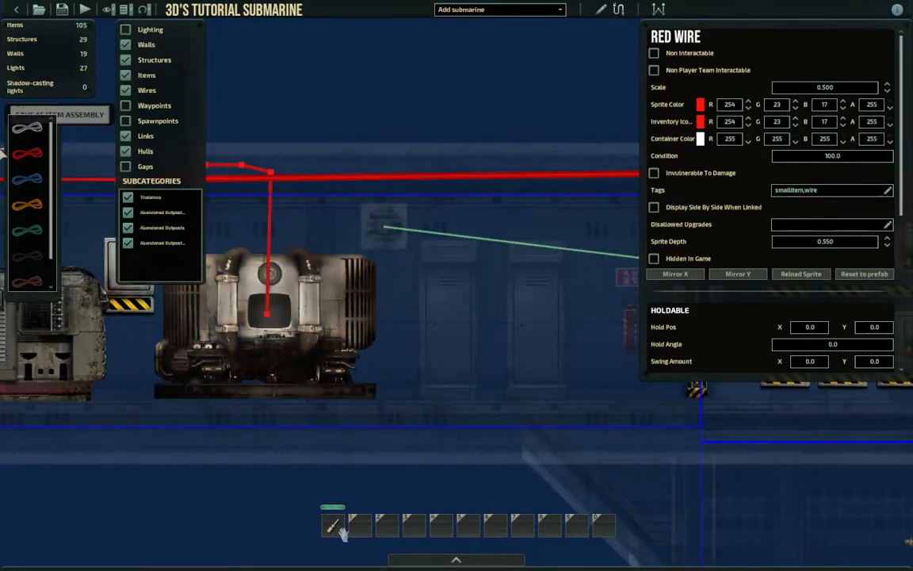
pyautogui.press('a')
pyautogui.click(302, 300)
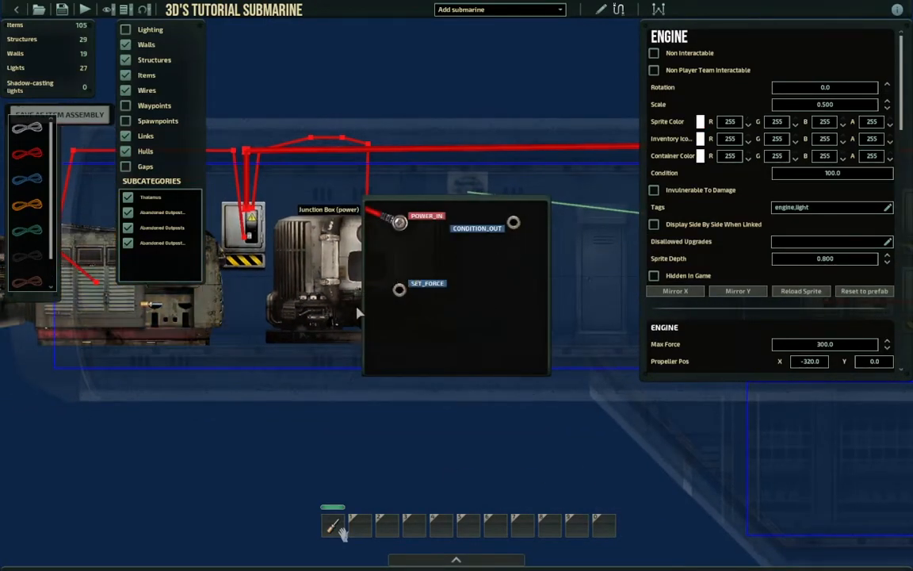
pyautogui.click(537, 151)
pyautogui.click(35, 164)
pyautogui.moveTo(541, 247); pyautogui.dragTo(627, 287, button='middle')
pyautogui.click(390, 315)
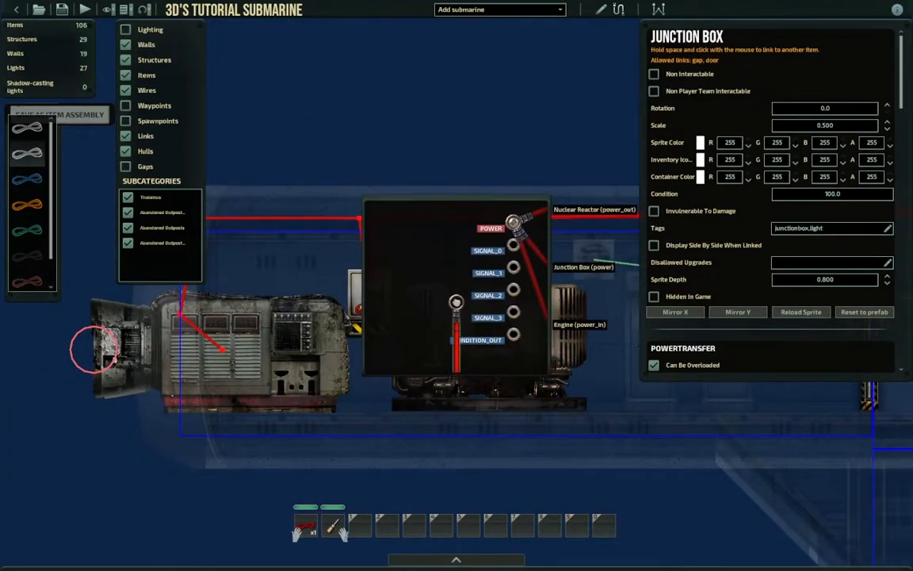
pyautogui.moveTo(455, 315); pyautogui.dragTo(514, 222)
# Route the red wire along the ceiling and down into the lower compartment, connecting it to the pump's POWER_IN pin
pyautogui.click(350, 209)
pyautogui.press('d')
pyautogui.scroll(-2, 317, 234)
pyautogui.press('a')
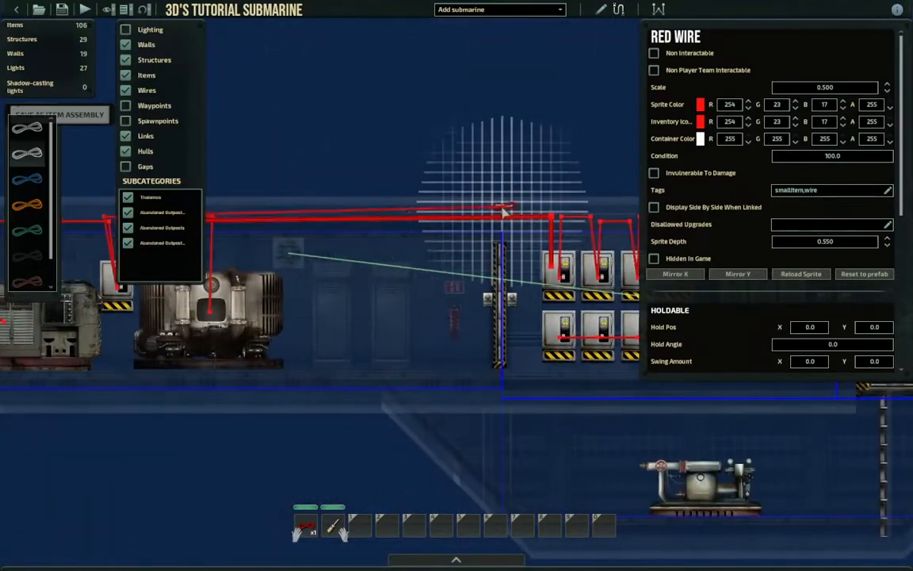
pyautogui.press('d')
pyautogui.press('s')
pyautogui.click(380, 329)
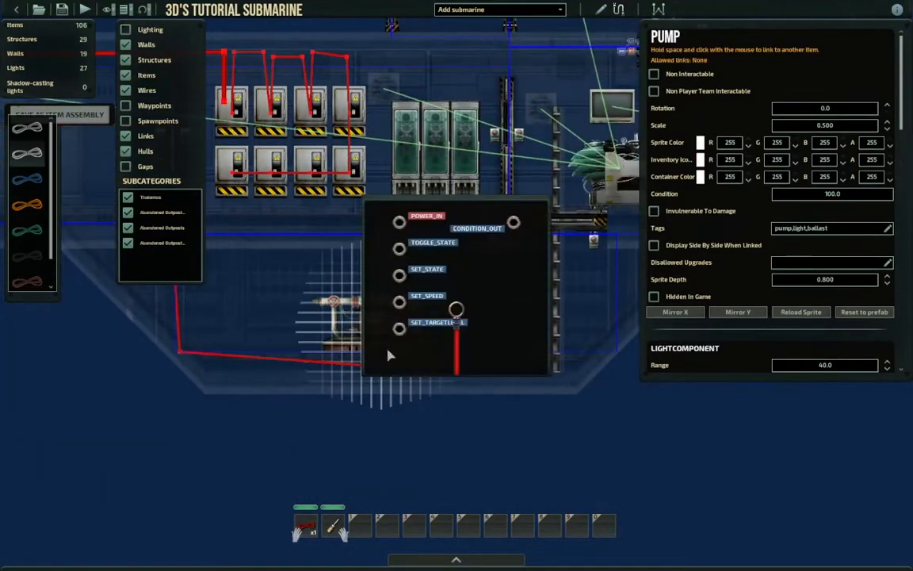
pyautogui.moveTo(456, 310); pyautogui.dragTo(399, 222)
# Start a red wire at a junction box's POWER pin and lead it along the ceiling towards the submarine's bow
pyautogui.scroll(3, 310, 246)
pyautogui.click(485, 261)
pyautogui.moveTo(456, 311); pyautogui.dragTo(514, 222)
pyautogui.click(459, 179)
pyautogui.moveTo(555, 180); pyautogui.dragTo(135, 198, button='middle')
pyautogui.moveTo(547, 199); pyautogui.dragTo(448, 205, button='middle')
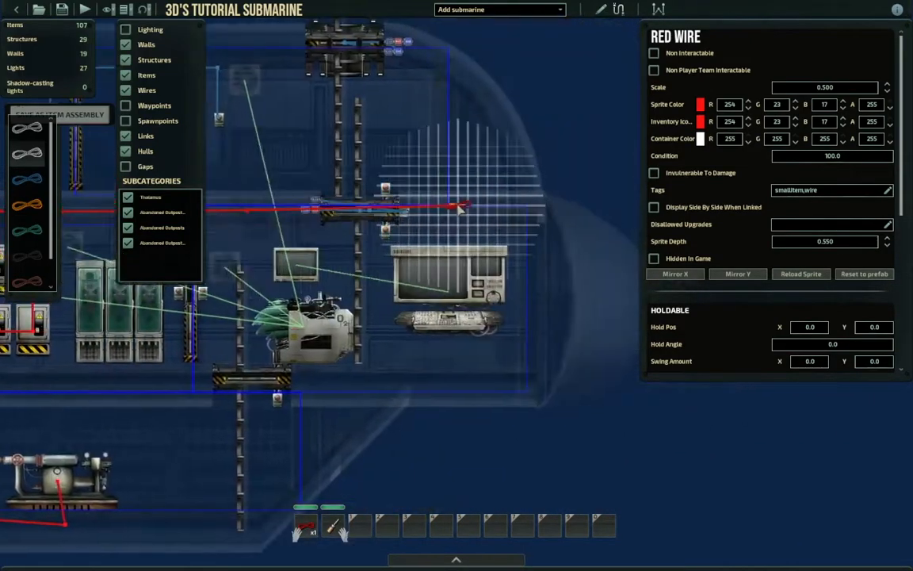
# Bend the red wire up along the curved bow hull and connect it to the docking hatch on top of the submarine
pyautogui.click(531, 208)
pyautogui.moveTo(490, 96); pyautogui.dragTo(535, 253, button='middle')
pyautogui.click(547, 282)
pyautogui.click(463, 203)
pyautogui.click(384, 194)
pyautogui.moveTo(457, 310); pyautogui.dragTo(514, 224)
# Take a new red wire and attach it to a junction box's POWER pin as the oxygen generator's supply
pyautogui.moveTo(453, 389); pyautogui.dragTo(440, 309, button='middle')
pyautogui.scroll(-2, 442, 311)
pyautogui.moveTo(248, 321); pyautogui.dragTo(713, 270, button='middle')
pyautogui.scroll(2, 442, 333)
pyautogui.click(27, 153)
pyautogui.moveTo(574, 258); pyautogui.dragTo(408, 261, button='middle')
pyautogui.scroll(-2, 407, 261)
pyautogui.moveTo(508, 433)
pyautogui.mouseDown(button='middle')
pyautogui.moveTo(252, 396)
pyautogui.moveTo(363, 446)
pyautogui.mouseUp(button='middle')
pyautogui.moveTo(504, 261); pyautogui.dragTo(456, 346, button='middle')
pyautogui.moveTo(530, 171)
pyautogui.mouseDown(button='middle')
pyautogui.moveTo(456, 178)
pyautogui.moveTo(529, 117)
pyautogui.mouseUp(button='middle')
pyautogui.scroll(1, 470, 223)
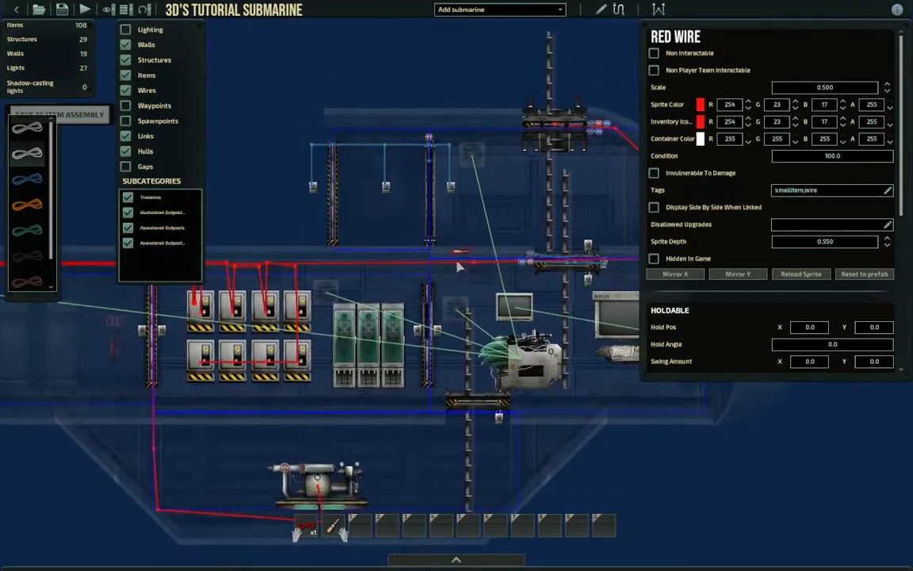
pyautogui.moveTo(461, 378); pyautogui.dragTo(473, 290, button='middle')
pyautogui.moveTo(230, 254); pyautogui.dragTo(468, 299, button='middle')
pyautogui.scroll(2, 379, 297)
pyautogui.click(470, 266)
pyautogui.moveTo(459, 361); pyautogui.dragTo(517, 224)
# Route the red wire along the ceiling, down beside the door and under the oxygen generator to its power input
pyautogui.moveTo(523, 218); pyautogui.dragTo(362, 216, button='middle')
pyautogui.click(467, 211)
pyautogui.moveTo(603, 215); pyautogui.dragTo(434, 263, button='middle')
pyautogui.click(343, 433)
pyautogui.click(483, 436)
pyautogui.click(468, 403)
pyautogui.moveTo(456, 349); pyautogui.dragTo(399, 221)
# Run a red wire from a junction box's POWER pin along the ceiling and down to the small wall monitor's power input
pyautogui.moveTo(400, 221); pyautogui.dragTo(549, 212, button='middle')
pyautogui.click(35, 154)
pyautogui.moveTo(204, 324); pyautogui.dragTo(268, 317, button='middle')
pyautogui.click(268, 316)
pyautogui.moveTo(456, 310); pyautogui.dragTo(514, 226)
pyautogui.click(278, 248)
pyautogui.moveTo(448, 245); pyautogui.dragTo(209, 240, button='middle')
pyautogui.click(427, 246)
pyautogui.click(426, 302)
pyautogui.moveTo(456, 314); pyautogui.dragTo(400, 227)
# Run a red wire from a junction box's POWER pin along the ceiling and down to the navigation terminal's POWER_IN
pyautogui.moveTo(357, 316); pyautogui.dragTo(645, 308, button='middle')
pyautogui.click(28, 153)
pyautogui.click(326, 291)
pyautogui.moveTo(456, 311); pyautogui.dragTo(513, 223)
pyautogui.click(340, 225)
pyautogui.moveTo(619, 225); pyautogui.dragTo(270, 212, button='middle')
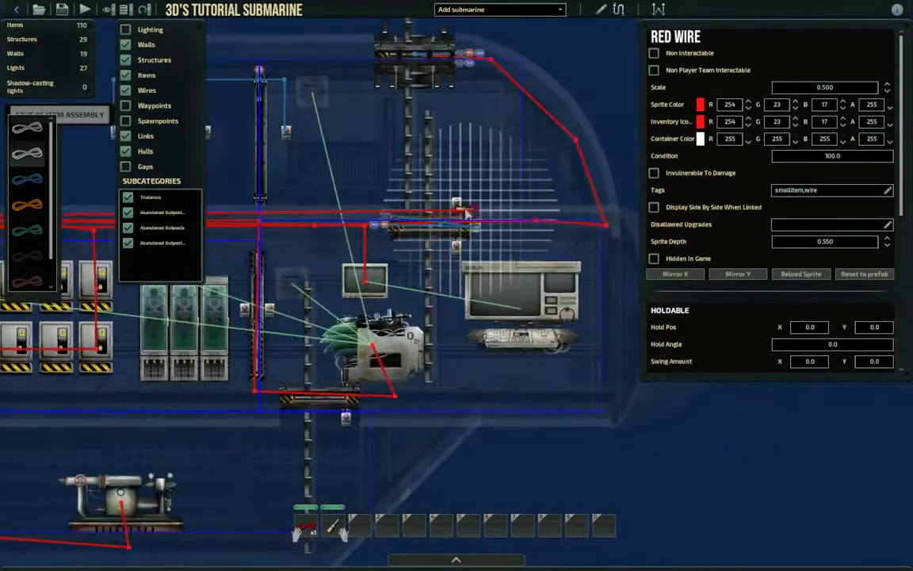
pyautogui.click(510, 224)
pyautogui.moveTo(510, 224); pyautogui.dragTo(449, 226, button='middle')
pyautogui.click(469, 310)
pyautogui.moveTo(456, 313); pyautogui.dragTo(400, 228)
# Run a red wire from an upper-row junction box's POWER pin along the ceiling to the first diving suit locker's POWER_IN
pyautogui.scroll(-4, 333, 337)
pyautogui.moveTo(333, 310); pyautogui.dragTo(463, 265, button='middle')
pyautogui.moveTo(331, 272); pyautogui.dragTo(406, 279, button='middle')
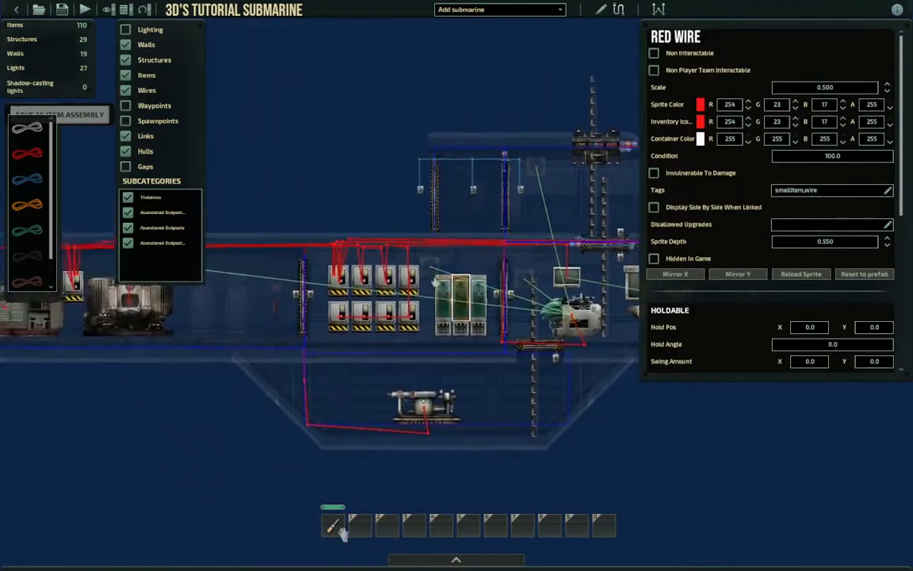
pyautogui.scroll(2, 333, 309)
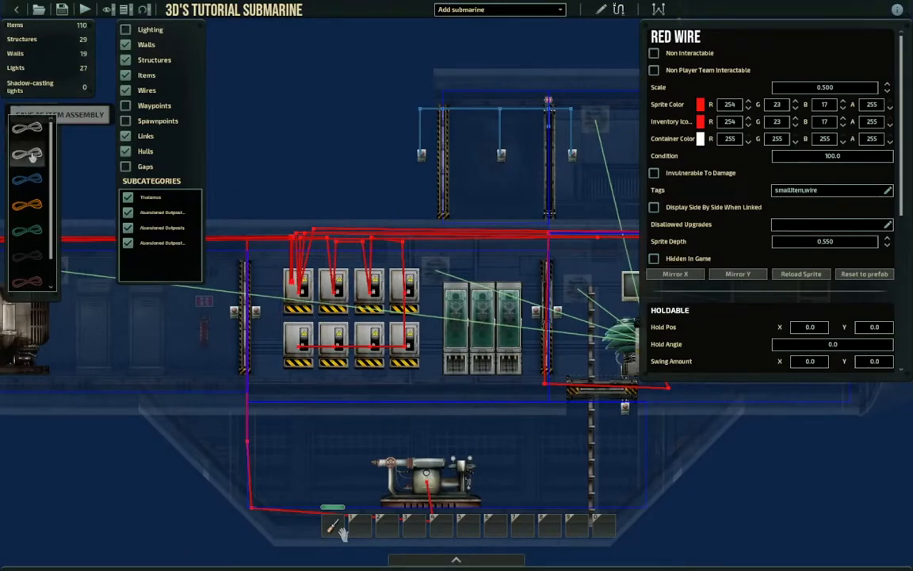
pyautogui.click(337, 309)
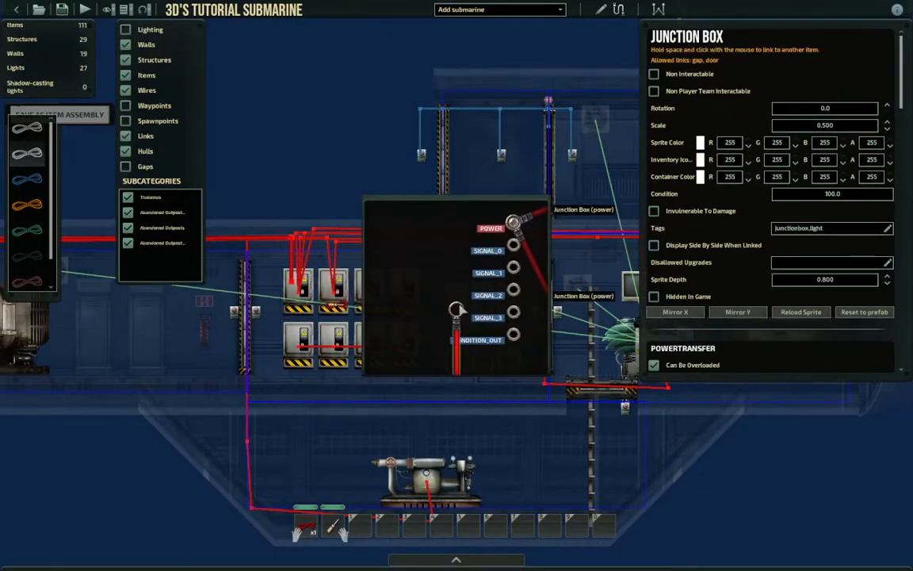
pyautogui.moveTo(511, 225); pyautogui.dragTo(511, 226)
pyautogui.scroll(2, 400, 279)
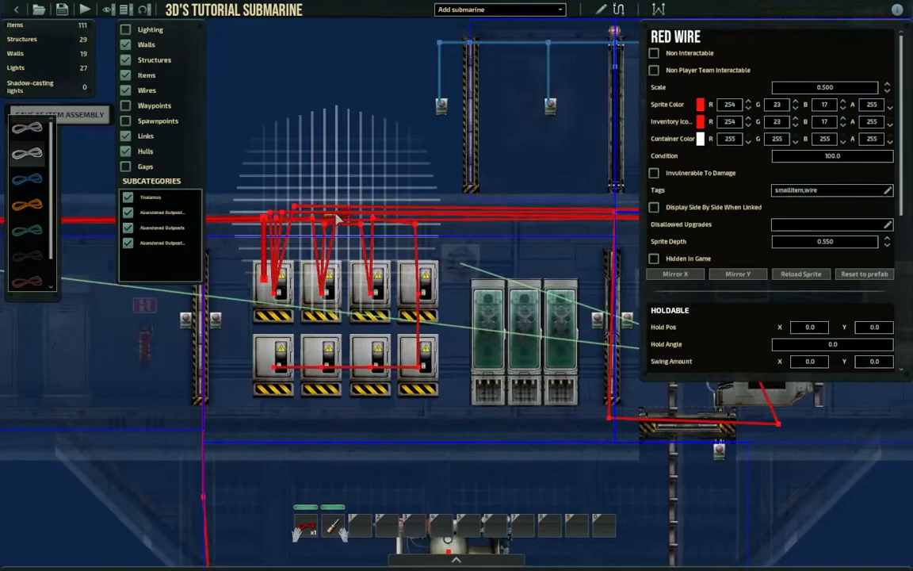
pyautogui.click(336, 219)
pyautogui.moveTo(552, 230); pyautogui.dragTo(440, 212, button='middle')
pyautogui.moveTo(497, 201); pyautogui.dragTo(525, 204, button='middle')
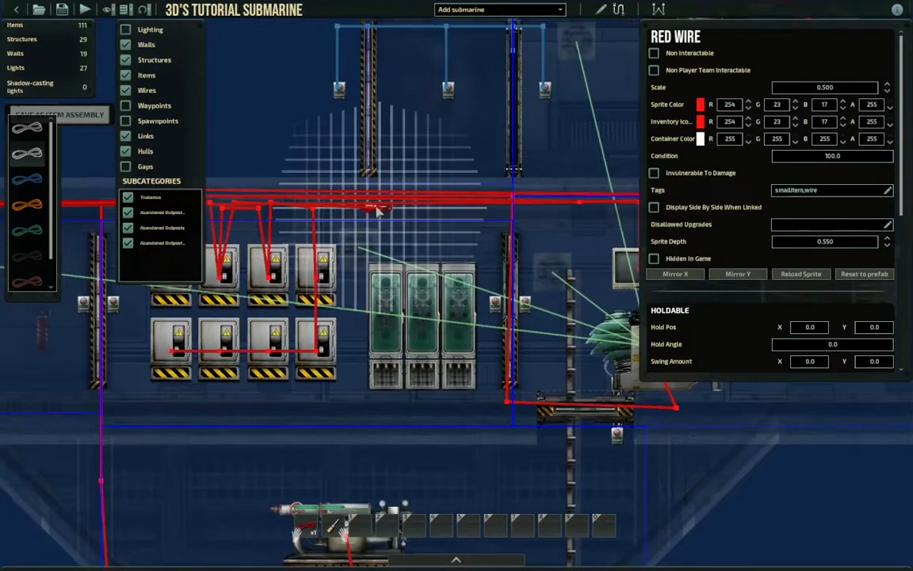
pyautogui.click(384, 309)
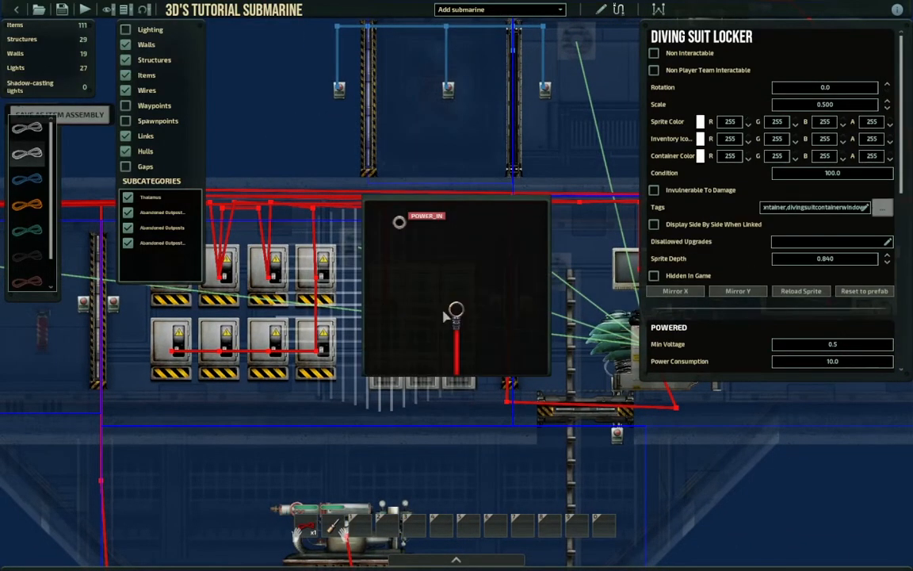
pyautogui.moveTo(397, 218); pyautogui.dragTo(397, 218)
# Run a red wire from a junction box's POWER pin along the ceiling and down to the first oxygen tank shelf's POWER_IN
pyautogui.moveTo(361, 286); pyautogui.dragTo(489, 287, button='middle')
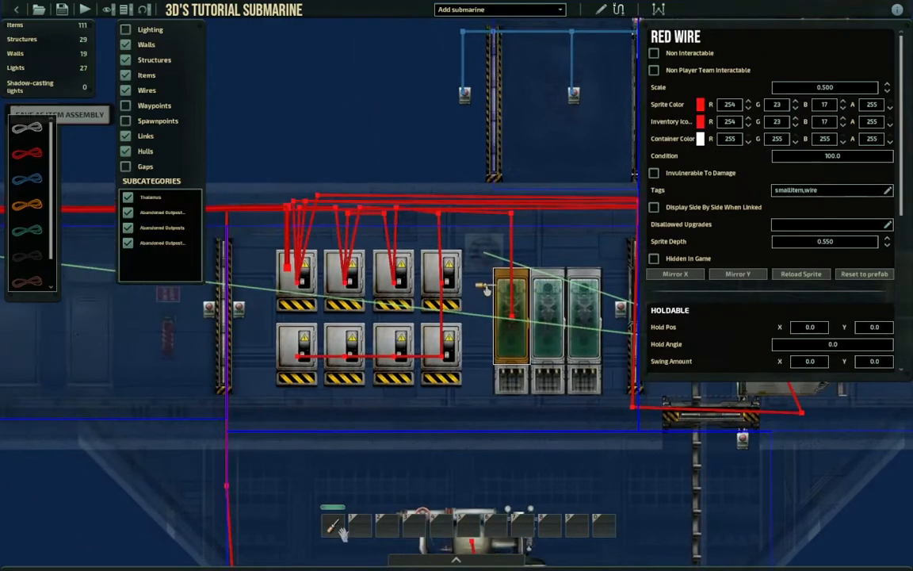
pyautogui.moveTo(400, 276); pyautogui.dragTo(349, 264, button='middle')
pyautogui.moveTo(436, 309); pyautogui.dragTo(448, 307, button='middle')
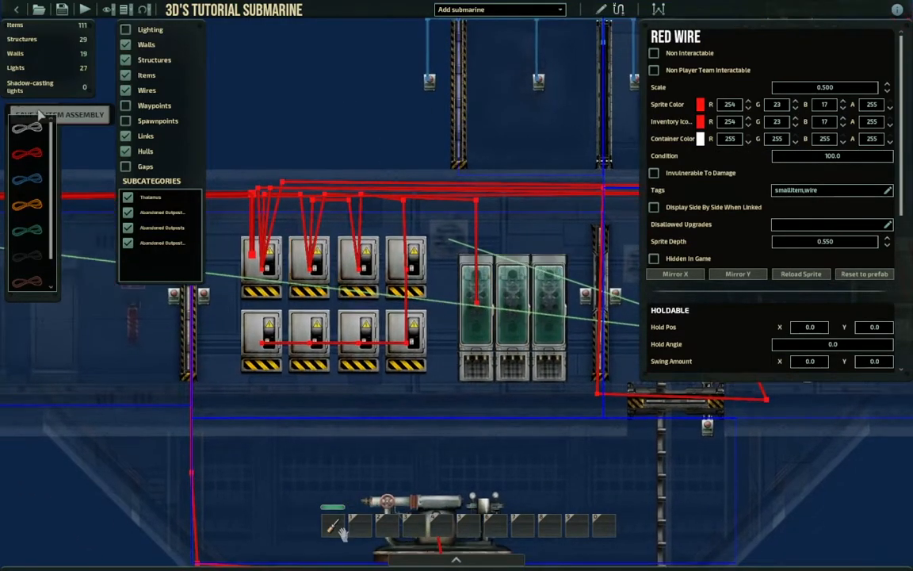
pyautogui.click(326, 272)
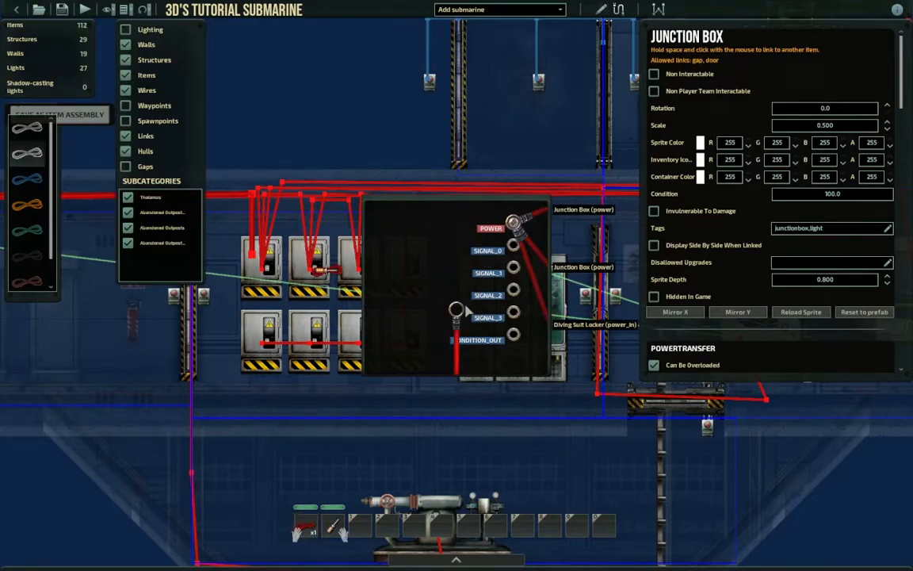
pyautogui.moveTo(516, 238); pyautogui.dragTo(514, 225)
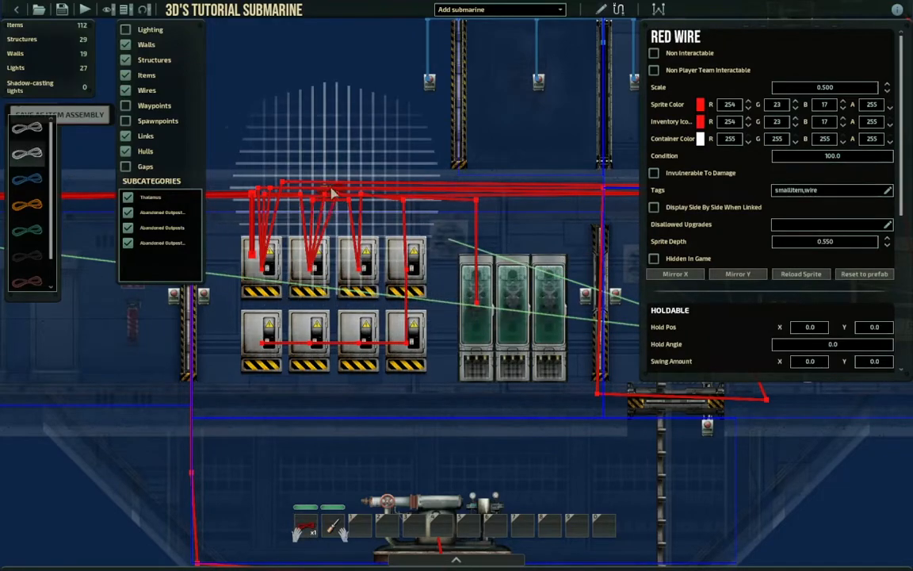
pyautogui.press('d')
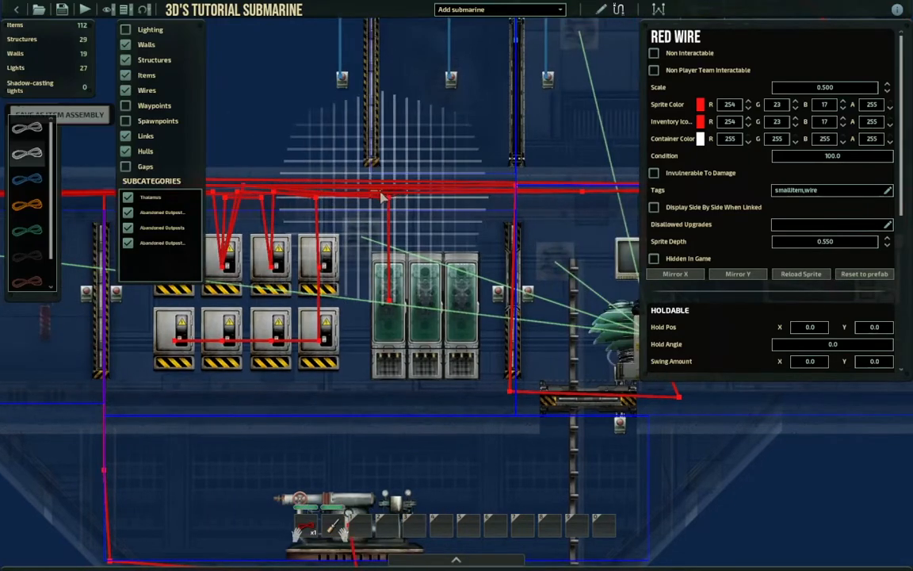
pyautogui.click(390, 194)
pyautogui.click(389, 367)
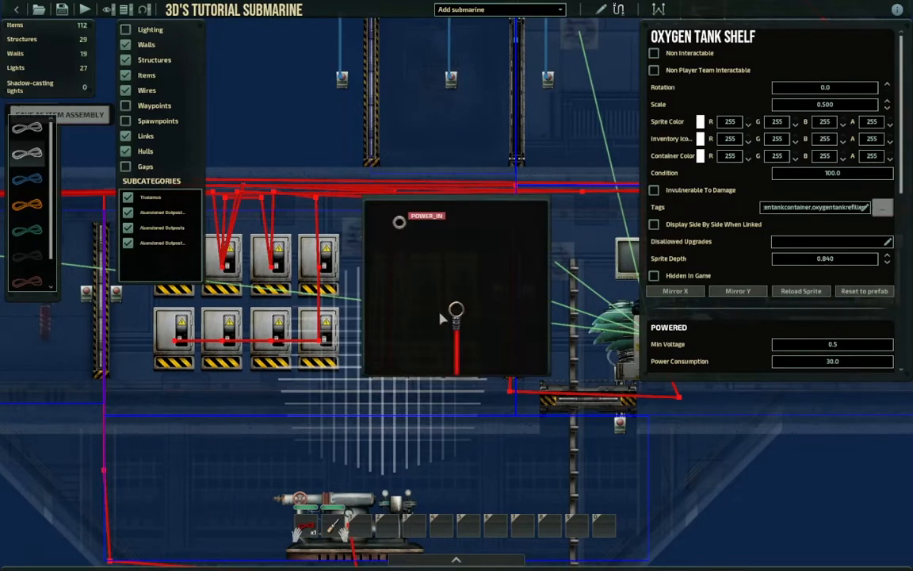
pyautogui.moveTo(399, 229); pyautogui.dragTo(399, 226)
# Run a red wire from the same junction box along the ceiling to the middle diving suit locker's POWER_IN
pyautogui.press('a')
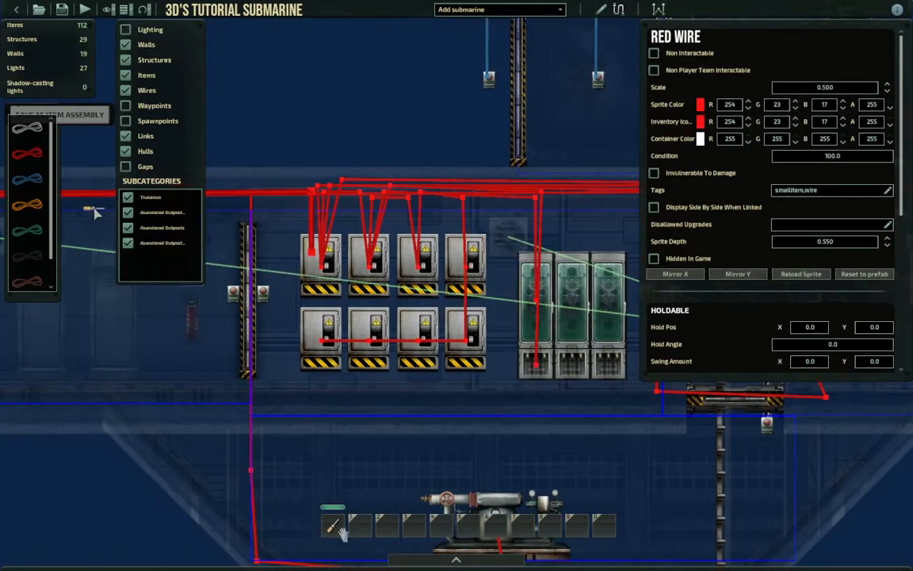
pyautogui.click(370, 265)
pyautogui.press('d')
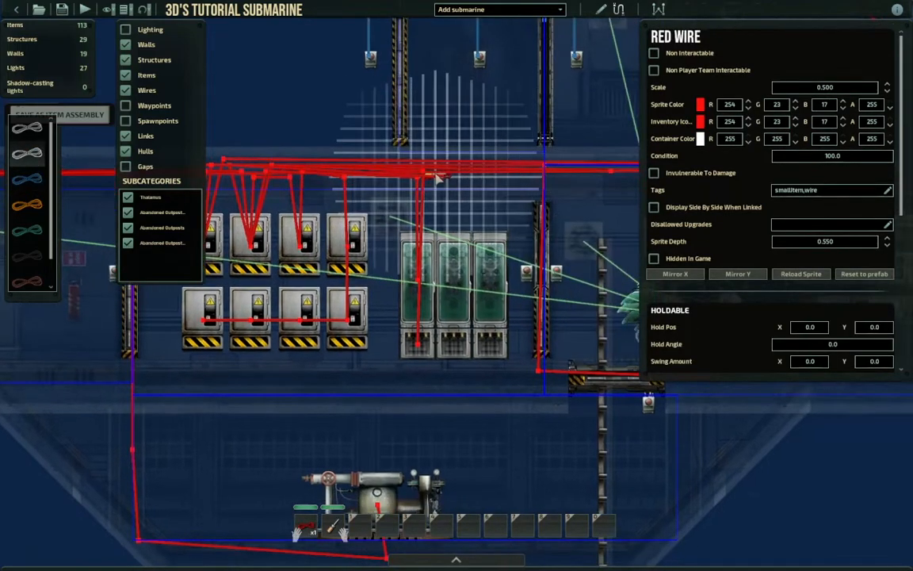
pyautogui.click(454, 264)
pyautogui.moveTo(419, 259); pyautogui.dragTo(400, 223)
# Run a red wire from the third upper-row junction box's POWER pin to the middle oxygen tank shelf's POWER_IN
pyautogui.press('w')
pyautogui.press('a')
pyautogui.click(358, 306)
pyautogui.click(294, 305)
pyautogui.moveTo(457, 316); pyautogui.dragTo(511, 224)
pyautogui.click(338, 207)
pyautogui.press('d')
pyautogui.press('s')
pyautogui.click(424, 213)
pyautogui.click(421, 386)
pyautogui.moveTo(456, 316); pyautogui.dragTo(399, 223)
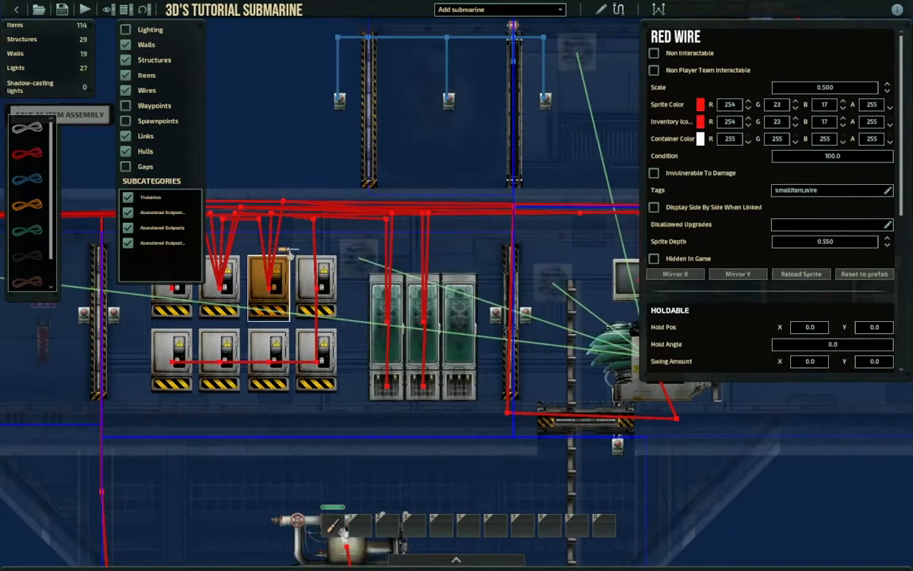
# Run a red wire from the third upper-row junction box's POWER pin to the last diving suit locker's POWER_IN
pyautogui.press('a')
pyautogui.press('w')
pyautogui.click(332, 315)
pyautogui.moveTo(457, 315); pyautogui.dragTo(511, 223)
pyautogui.click(396, 226)
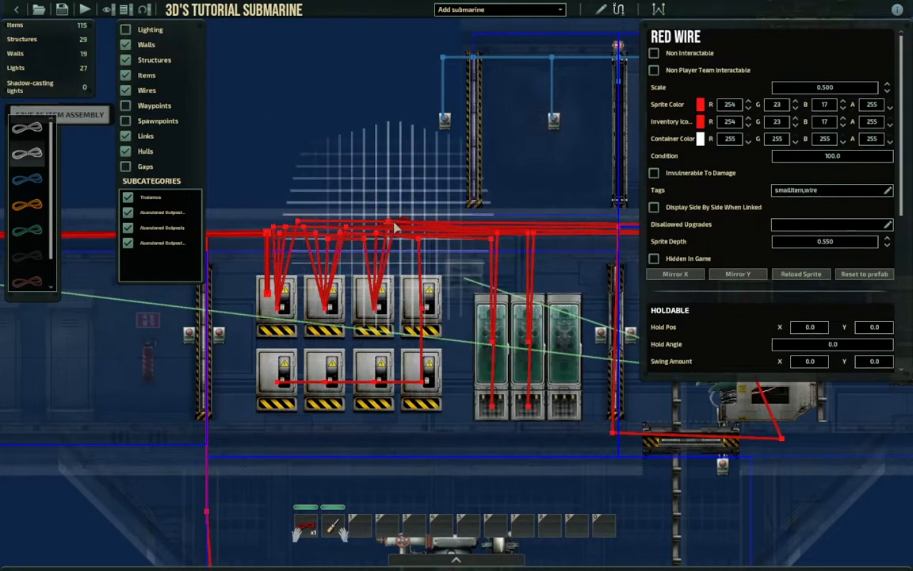
pyautogui.press('d')
pyautogui.click(410, 235)
pyautogui.click(411, 311)
pyautogui.moveTo(456, 316); pyautogui.dragTo(400, 222)
# Run a red wire from a junction box's POWER pin along the ceiling and down to the last oxygen tank shelf's POWER_IN
pyautogui.press('a')
pyautogui.click(420, 317)
pyautogui.moveTo(457, 315); pyautogui.dragTo(511, 223)
pyautogui.click(403, 221)
pyautogui.press('d')
pyautogui.press('s')
pyautogui.click(393, 213)
pyautogui.click(396, 392)
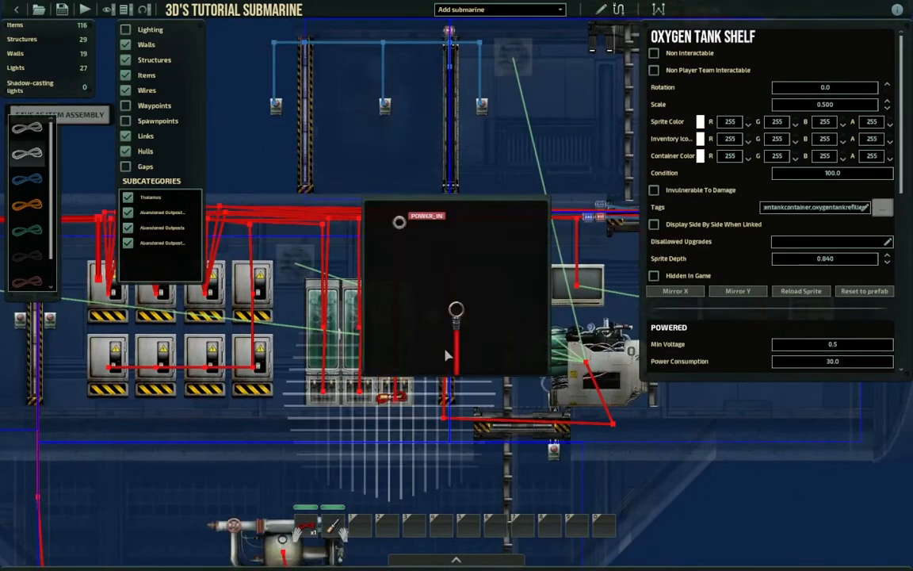
pyautogui.moveTo(457, 315); pyautogui.dragTo(400, 223)
# Examine the finished red power wiring between the junction boxes, lockers, oxygen generator, navigation terminal, pump and engine
pyautogui.scroll(-3, 400, 349)
pyautogui.moveTo(333, 345); pyautogui.dragTo(344, 368, button='middle')
pyautogui.scroll(2, 344, 368)
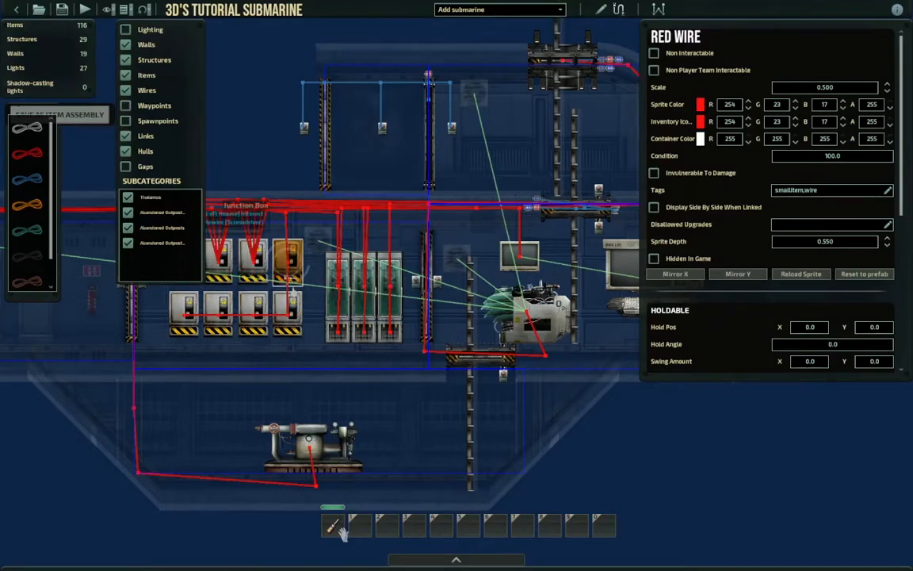
pyautogui.moveTo(259, 320); pyautogui.dragTo(324, 334, button='middle')
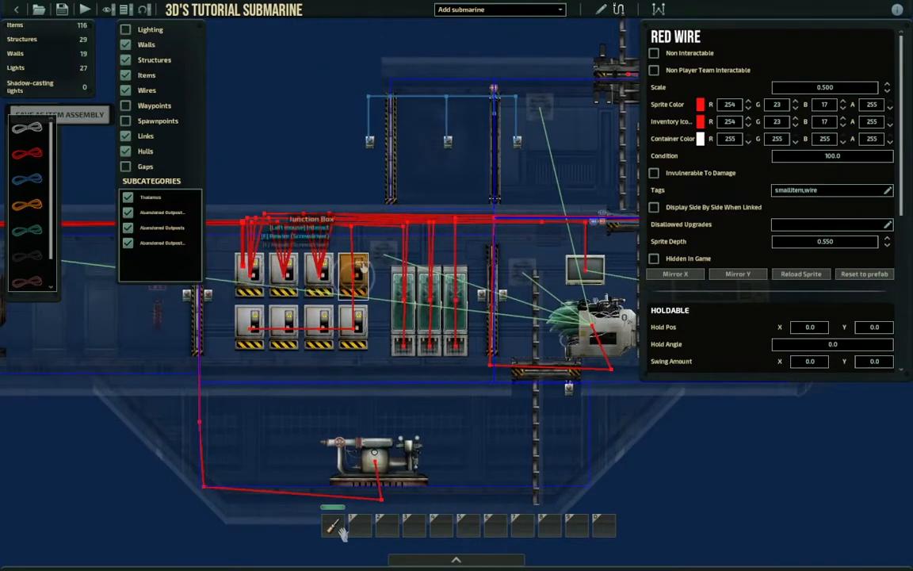
pyautogui.press('a')
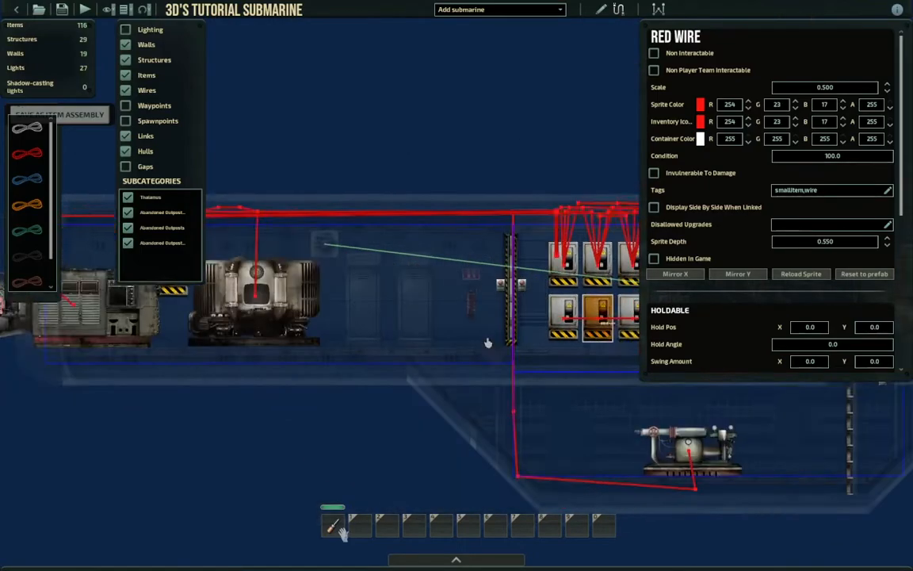
pyautogui.press('d')
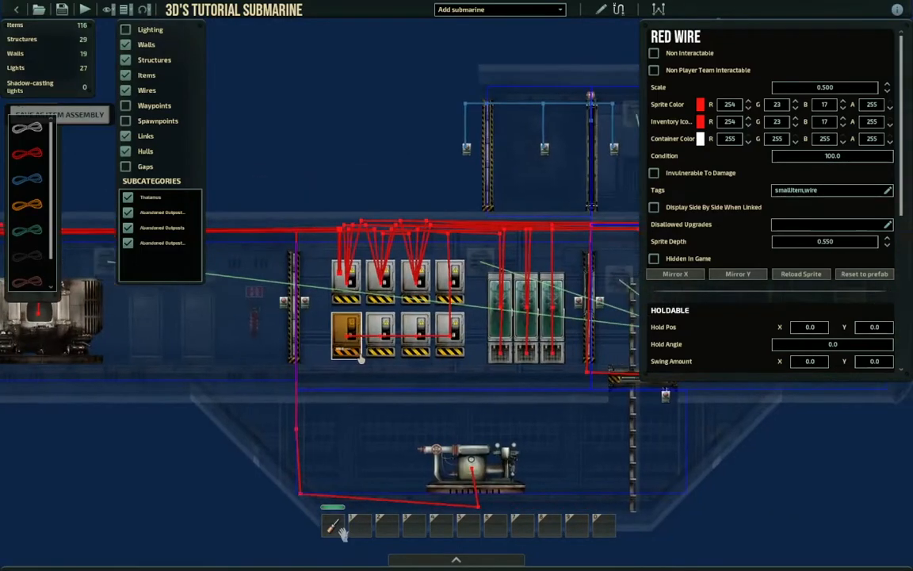
pyautogui.press('d')
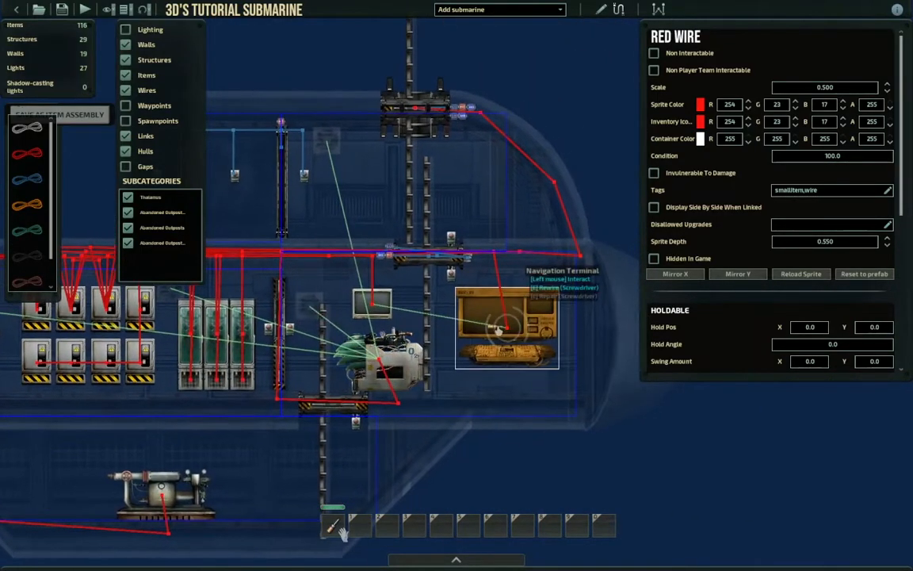
pyautogui.press('w')
pyautogui.press('a')
pyautogui.moveTo(396, 355); pyautogui.dragTo(327, 335, button='middle')
pyautogui.scroll(-1, 441, 368)
pyautogui.scroll(3, 396, 369)
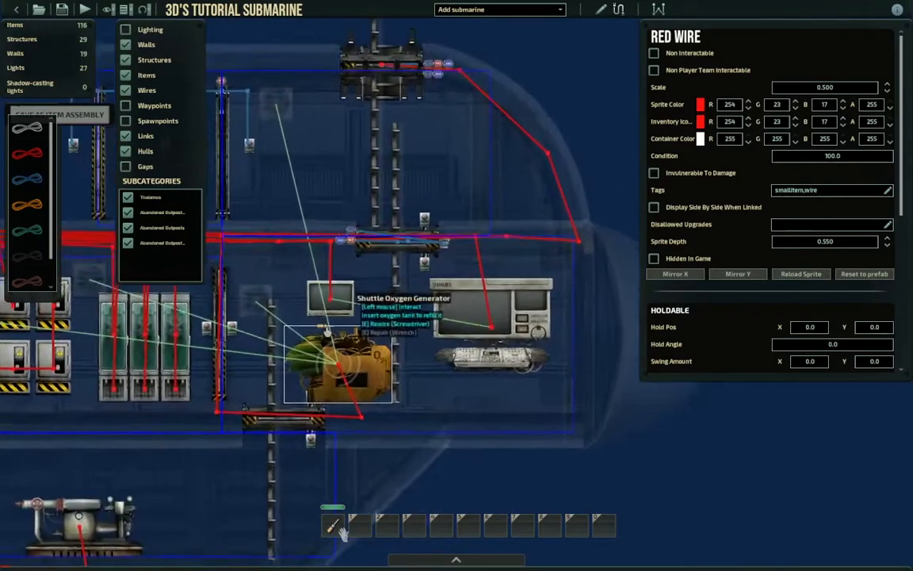
pyautogui.press('a')
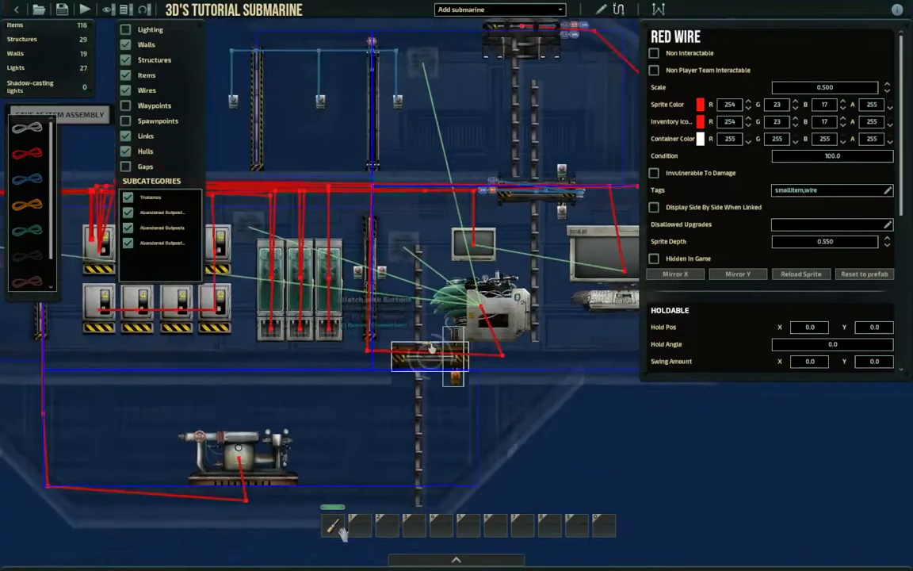
pyautogui.press('s')
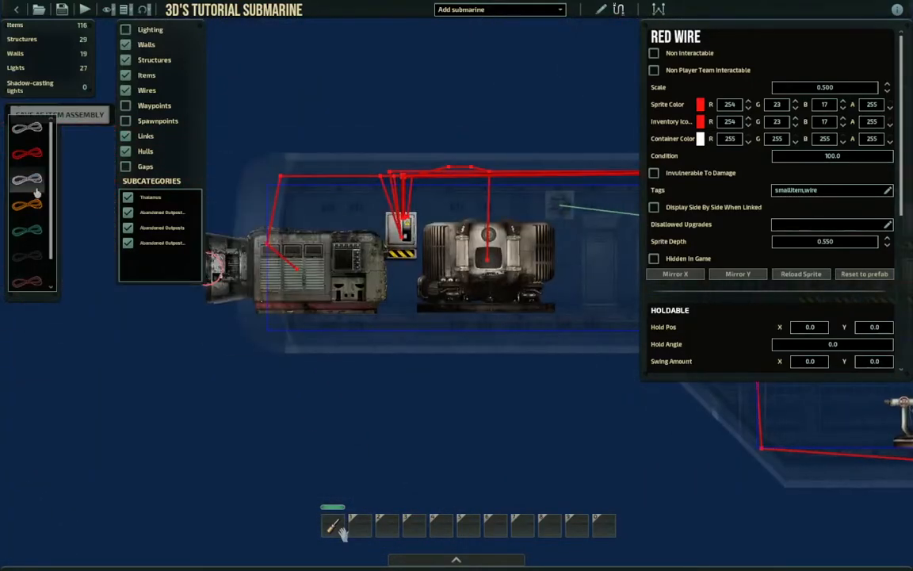
# Take a blue wire and attach it to an output pin of the navigation terminal
pyautogui.scroll(2, 451, 354)
pyautogui.moveTo(448, 344); pyautogui.dragTo(480, 413, button='middle')
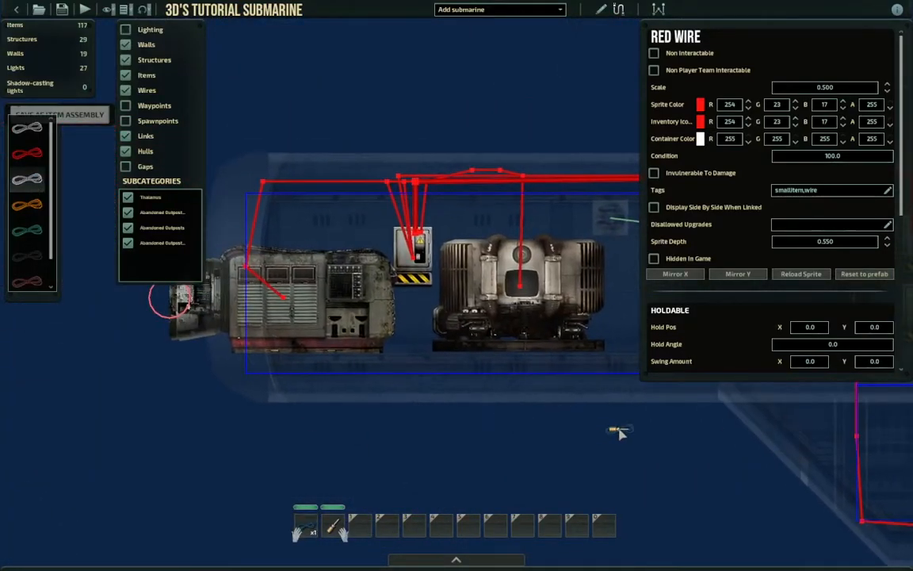
pyautogui.moveTo(603, 432); pyautogui.dragTo(444, 394, button='middle')
pyautogui.moveTo(611, 387); pyautogui.dragTo(428, 356, button='middle')
pyautogui.moveTo(540, 379); pyautogui.dragTo(439, 414, button='middle')
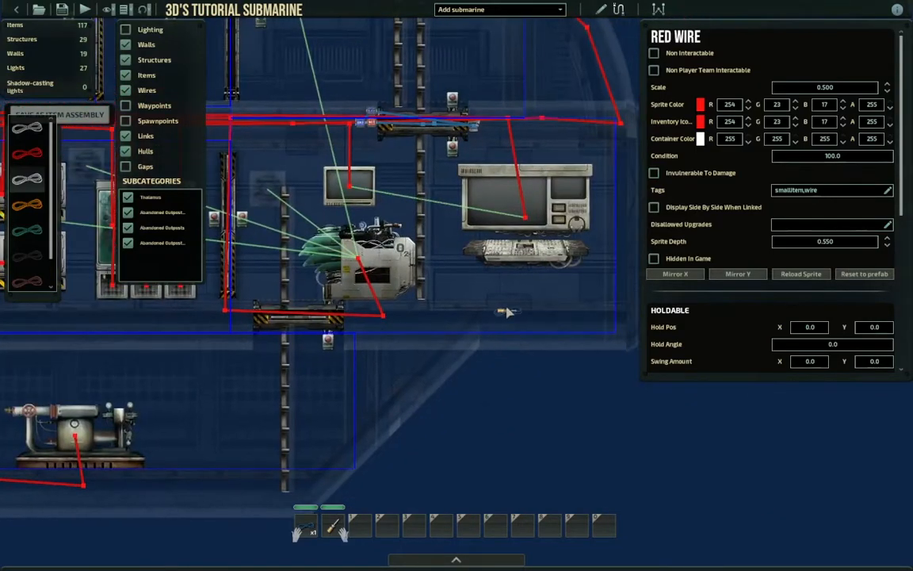
pyautogui.click(461, 222)
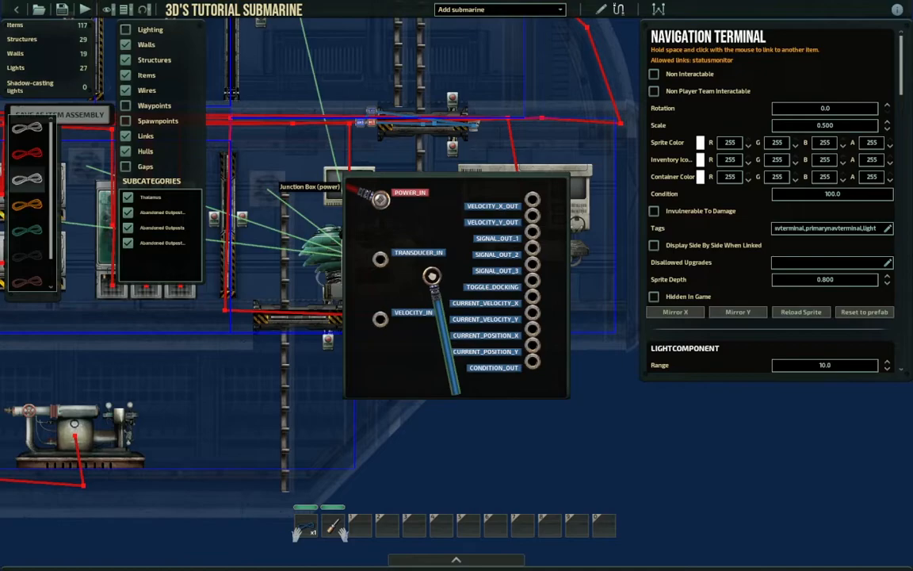
pyautogui.moveTo(533, 360)
pyautogui.mouseDown()
pyautogui.moveTo(533, 344)
pyautogui.moveTo(525, 357)
pyautogui.mouseUp()
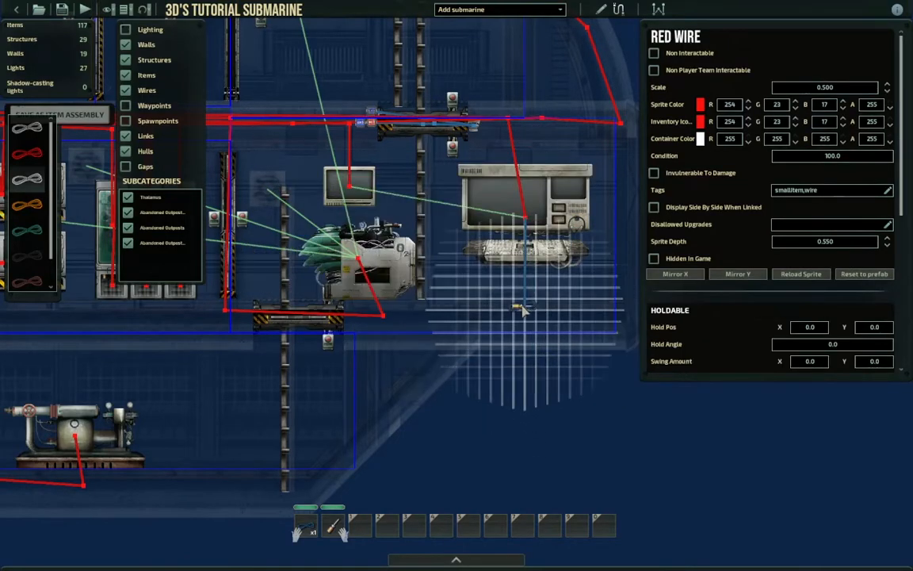
# Route the blue wire down the sloped lower hull and beneath the pump, and connect it to the pump's SET_TARGETLEVEL pin
pyautogui.click(522, 315)
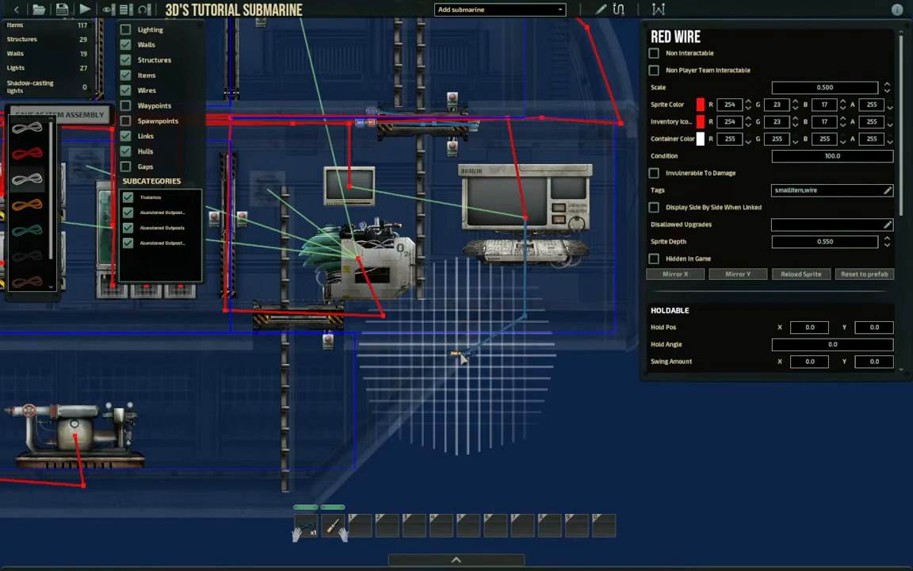
pyautogui.click(452, 343)
pyautogui.moveTo(425, 387); pyautogui.dragTo(532, 321, button='middle')
pyautogui.click(431, 412)
pyautogui.click(168, 363)
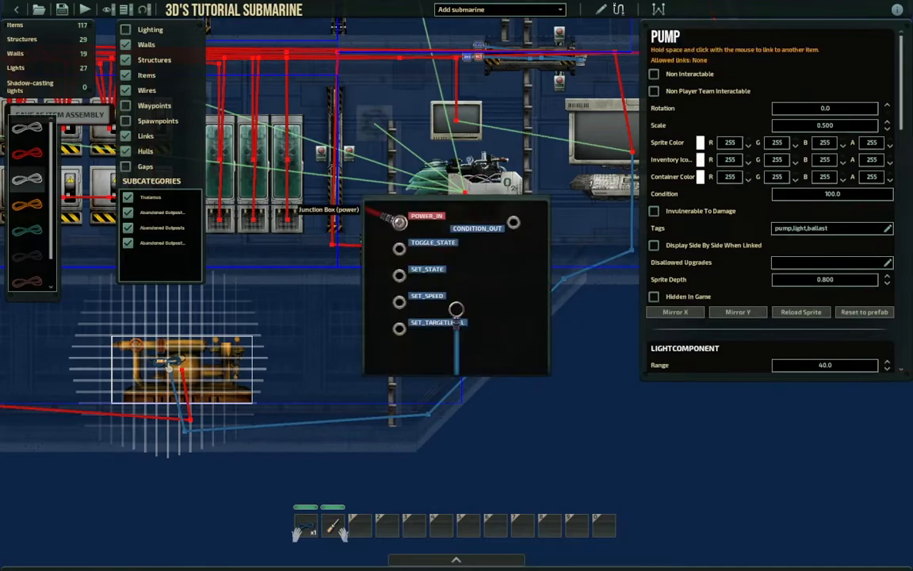
pyautogui.moveTo(449, 315); pyautogui.dragTo(418, 290)
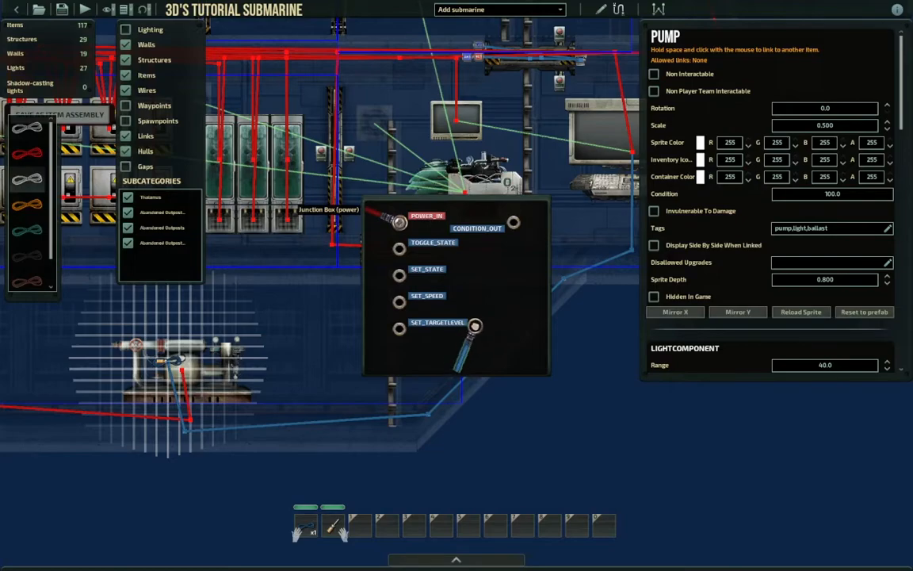
pyautogui.moveTo(403, 330); pyautogui.dragTo(401, 330)
pyautogui.rightClick(326, 357)
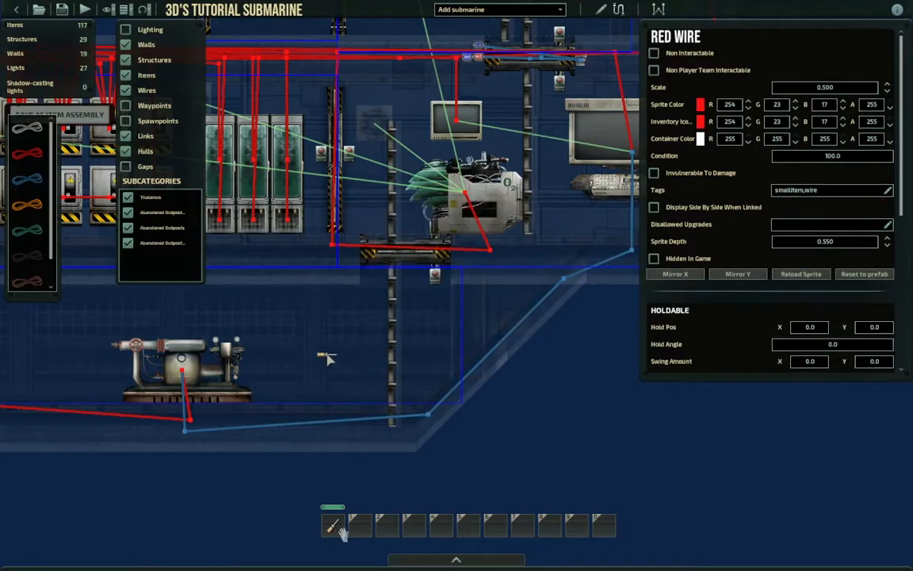
# Take another blue wire and attach it to the navigation terminal's CURRENT_POSITION_X pin
pyautogui.moveTo(291, 342); pyautogui.dragTo(511, 344, button='middle')
pyautogui.moveTo(223, 334); pyautogui.dragTo(579, 361, button='middle')
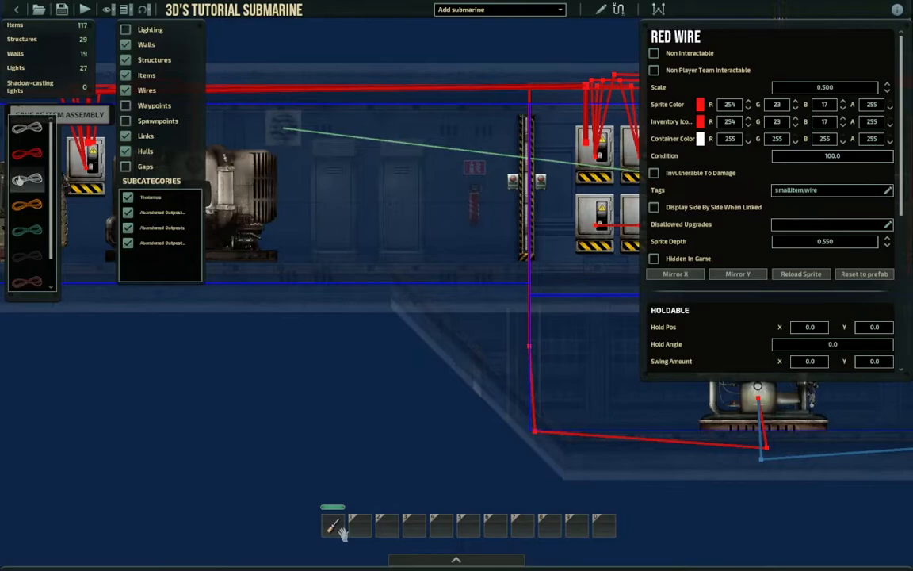
pyautogui.moveTo(287, 266); pyautogui.dragTo(495, 298, button='middle')
pyautogui.press('d')
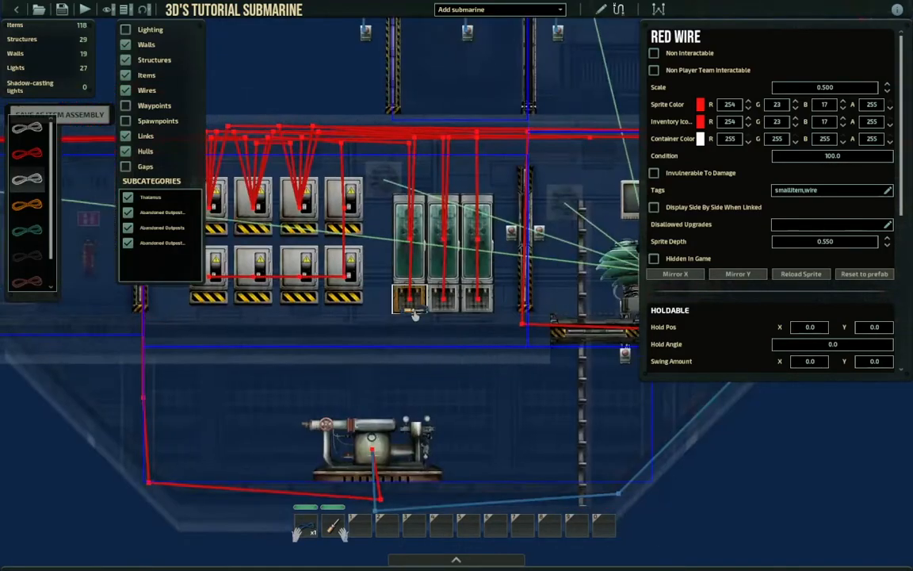
pyautogui.click(396, 236)
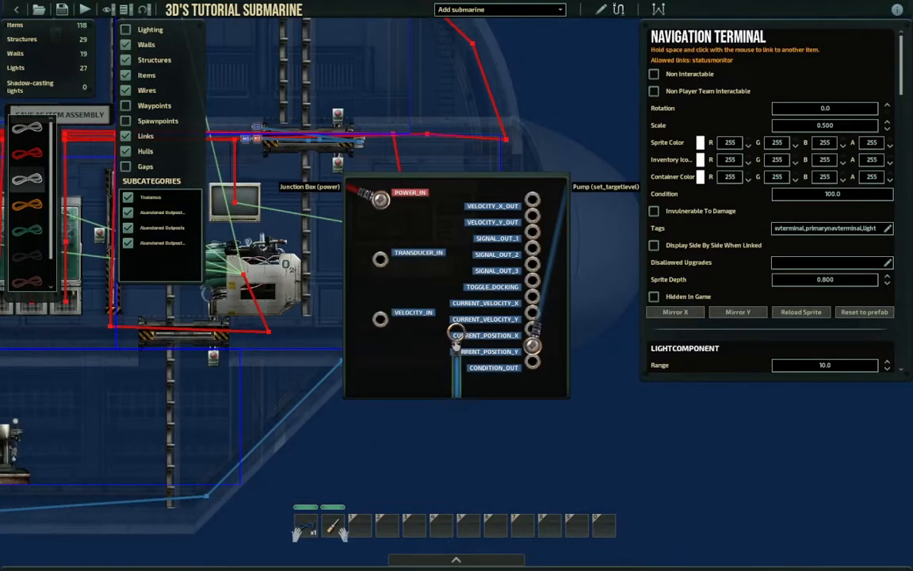
pyautogui.moveTo(532, 332); pyautogui.dragTo(532, 330)
pyautogui.rightClick(532, 330)
# Route the blue wire along the main deck's floor to below the engine and connect it to the engine's SET_FORCE pin
pyautogui.moveTo(315, 342); pyautogui.dragTo(557, 336, button='middle')
pyautogui.moveTo(7, 313); pyautogui.dragTo(564, 310, button='middle')
pyautogui.moveTo(251, 312); pyautogui.dragTo(656, 320, button='middle')
pyautogui.scroll(-1, 656, 320)
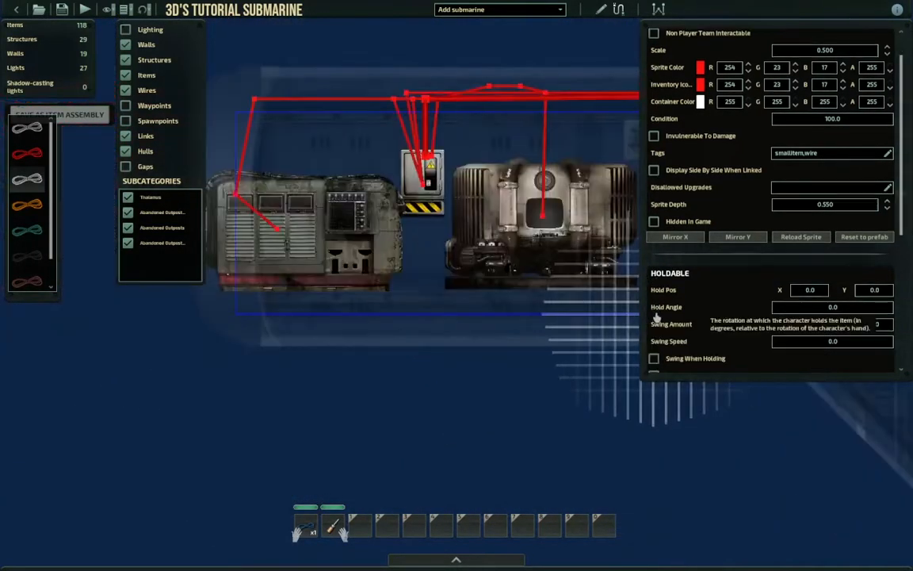
pyautogui.scroll(-1, 323, 312)
pyautogui.click(320, 314)
pyautogui.click(446, 292)
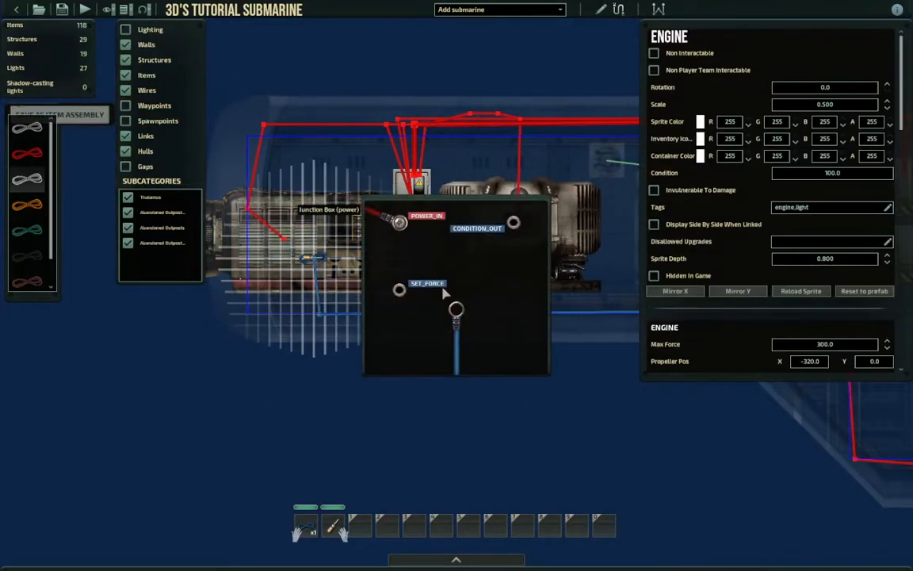
pyautogui.moveTo(399, 293); pyautogui.dragTo(399, 293)
pyautogui.rightClick(459, 315)
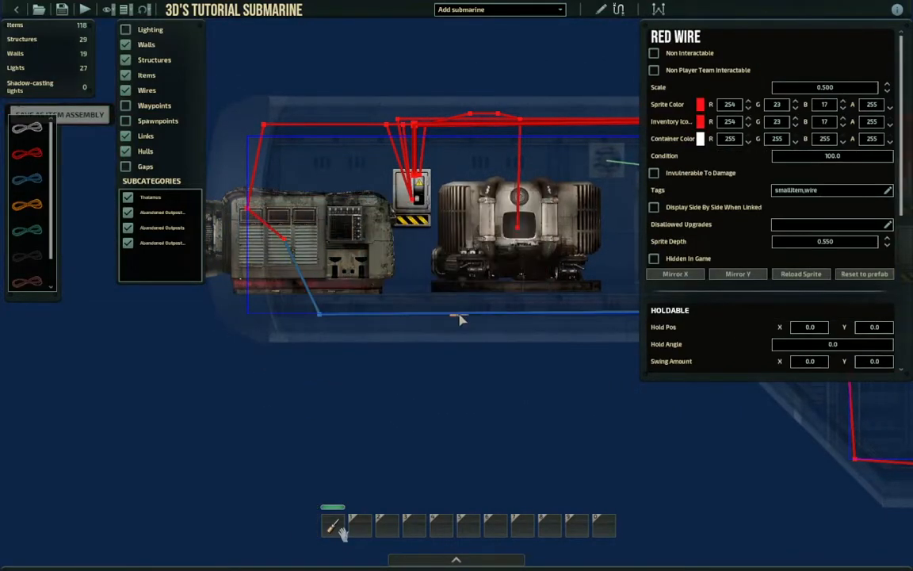
# Start a test run of the submarine and inspect the reactor's controls in the engine room
pyautogui.moveTo(459, 316); pyautogui.dragTo(328, 310, button='middle')
pyautogui.scroll(-3, 329, 310)
pyautogui.moveTo(450, 279); pyautogui.dragTo(329, 280, button='middle')
pyautogui.moveTo(593, 282); pyautogui.dragTo(410, 320, button='middle')
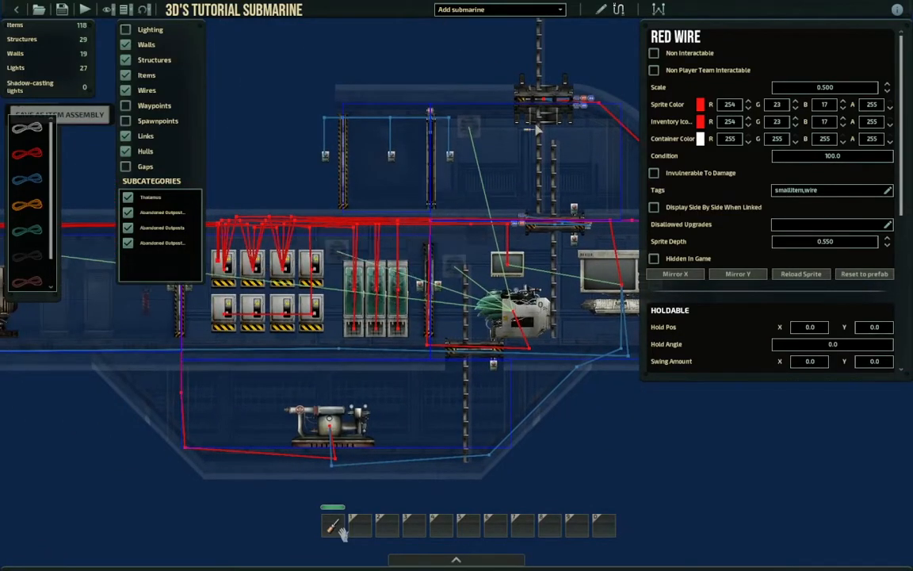
pyautogui.click(85, 11)
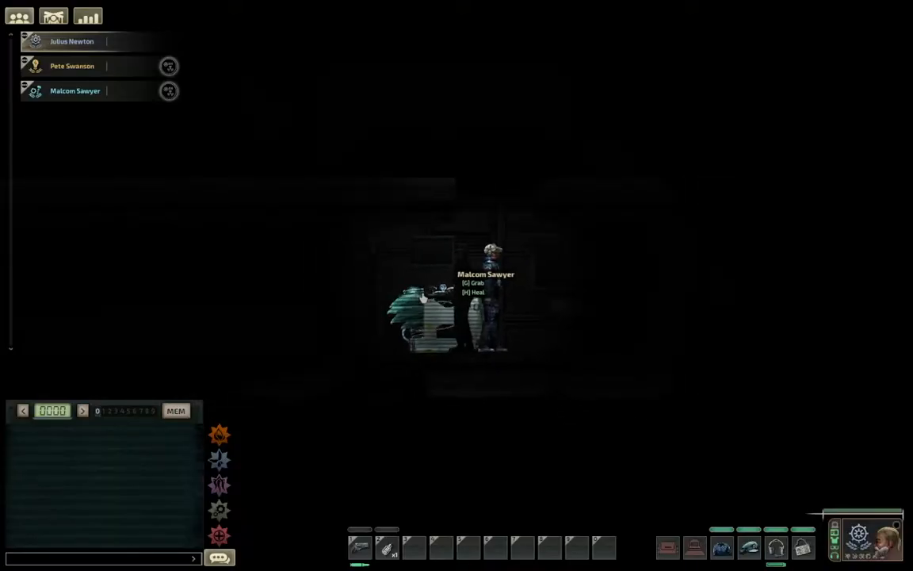
pyautogui.press('a')
pyautogui.press('a')
pyautogui.click(439, 288)
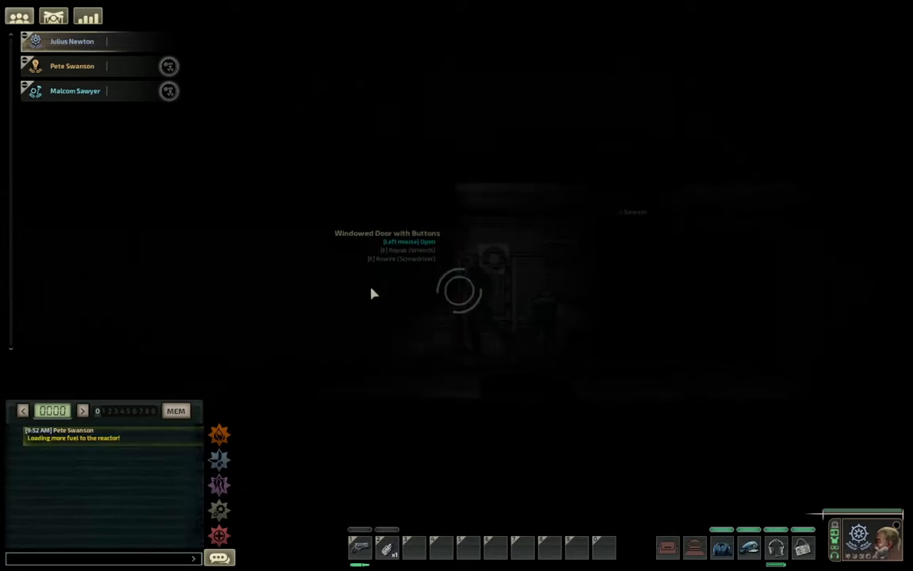
pyautogui.click(442, 289)
pyautogui.press('a')
pyautogui.press('a')
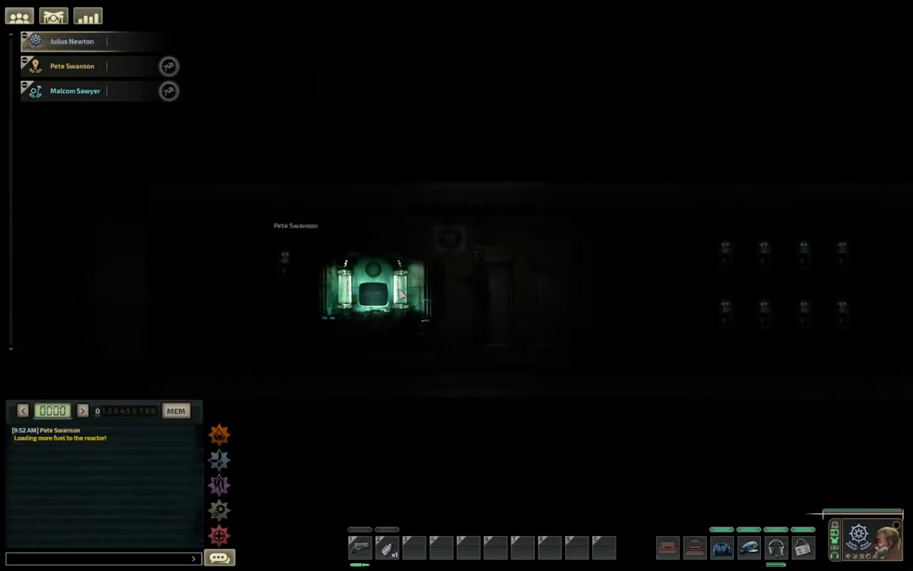
pyautogui.click(444, 295)
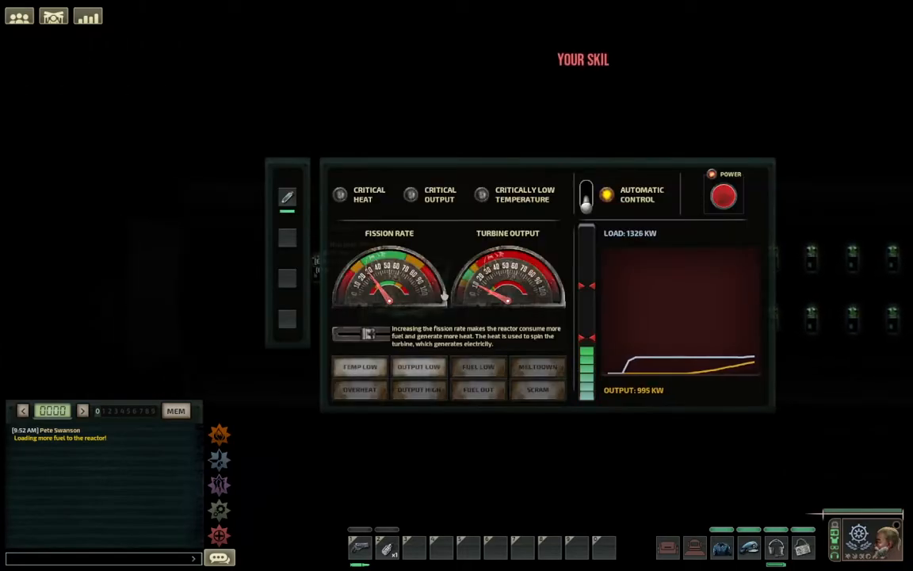
pyautogui.press('Escape')
# Walk to the navigation terminal and test the manual steering by setting a diagonal heading and pulling it downward
pyautogui.press('d')
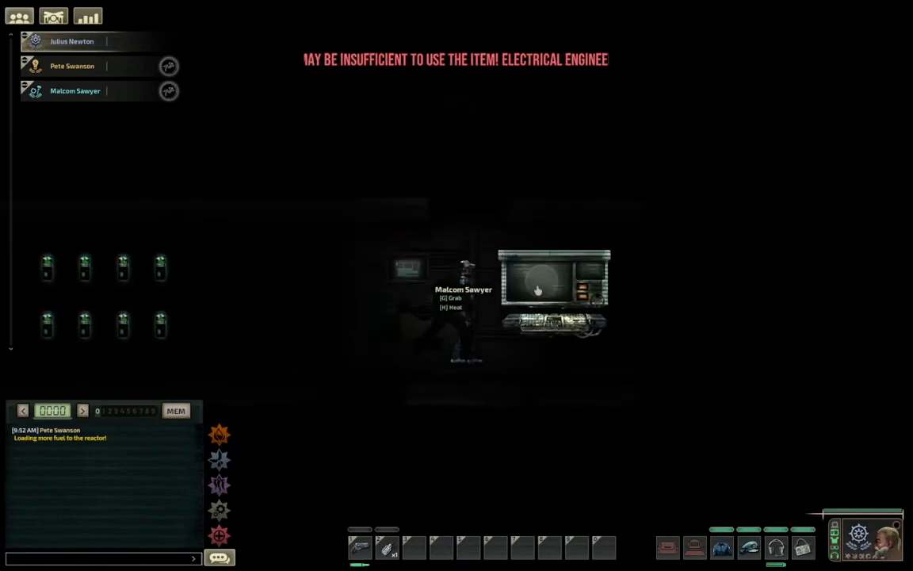
pyautogui.press('e')
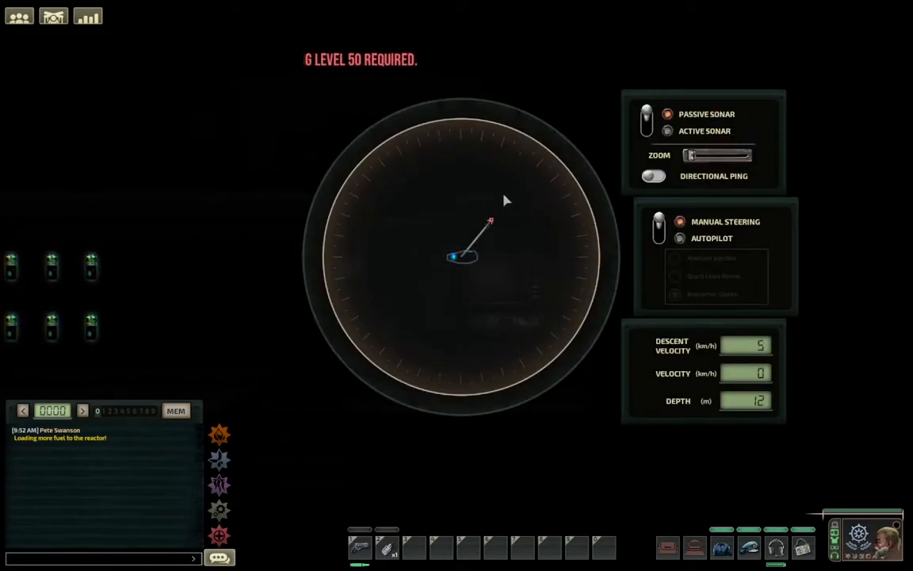
pyautogui.moveTo(492, 194); pyautogui.dragTo(467, 350)
pyautogui.press('e')
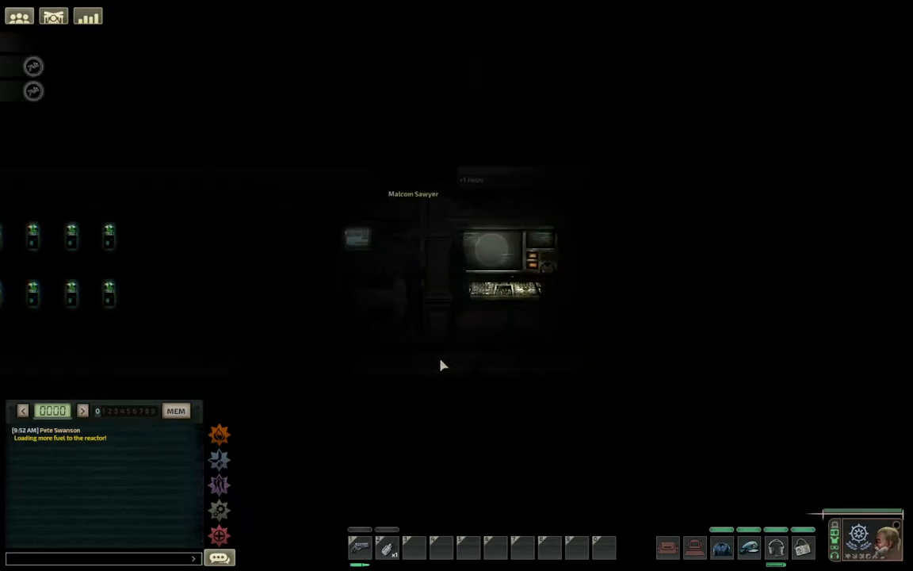
# Climb down to the ballast compartment to check how the pump reacts to the steering
pyautogui.press('a')
pyautogui.press('s')
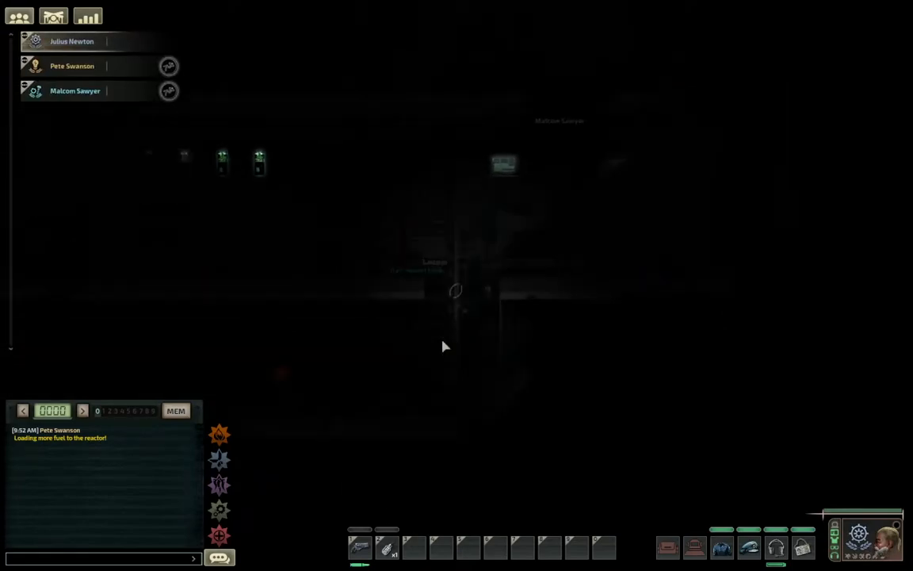
pyautogui.press('a')
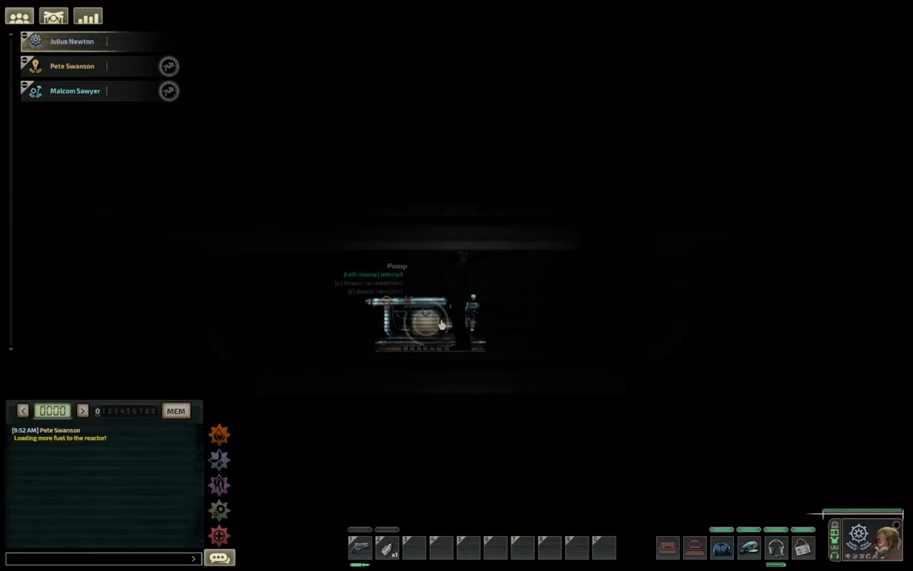
pyautogui.press('w')
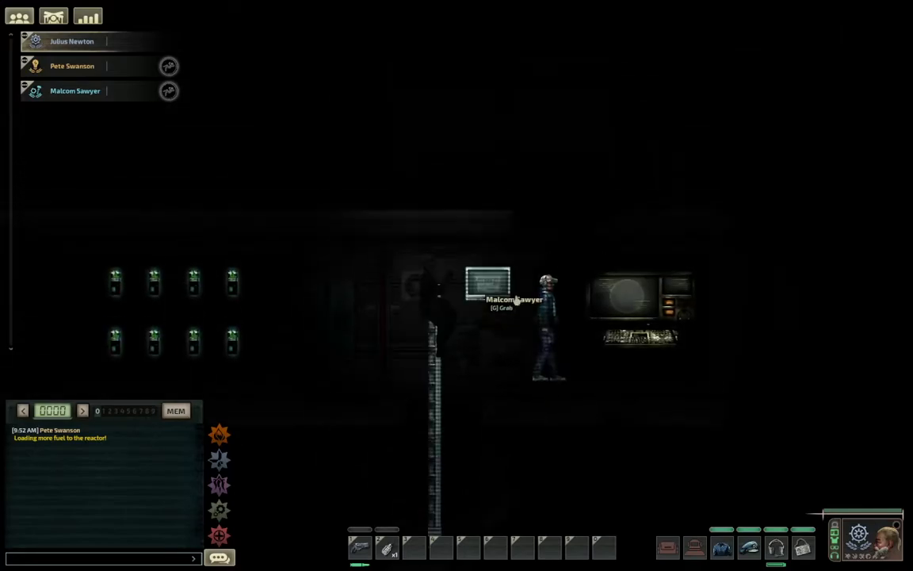
# Steer the submarine straight up at the navigation terminal and go back down to check the pump
pyautogui.press('d')
pyautogui.click(511, 301)
pyautogui.click(450, 216)
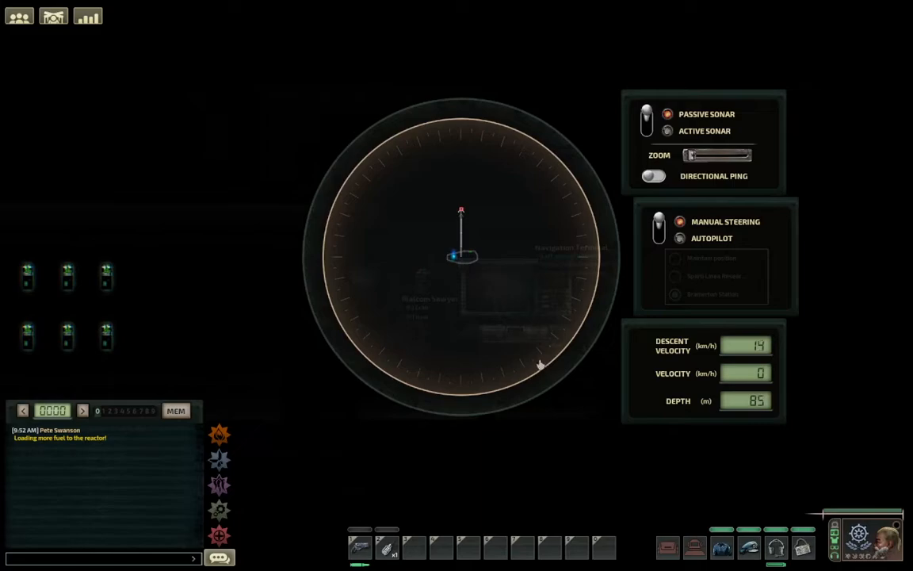
pyautogui.rightClick(491, 343)
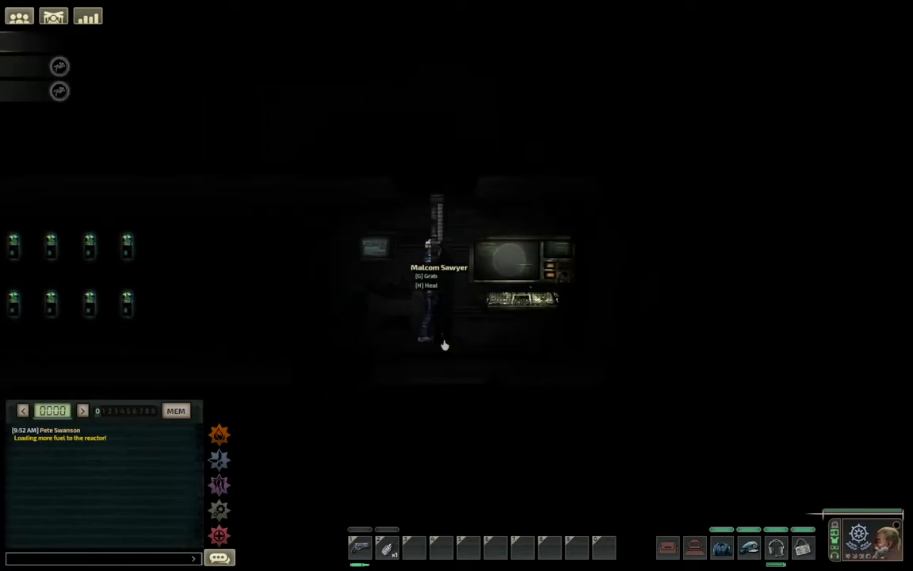
pyautogui.press('a')
pyautogui.click(402, 350)
pyautogui.press('s')
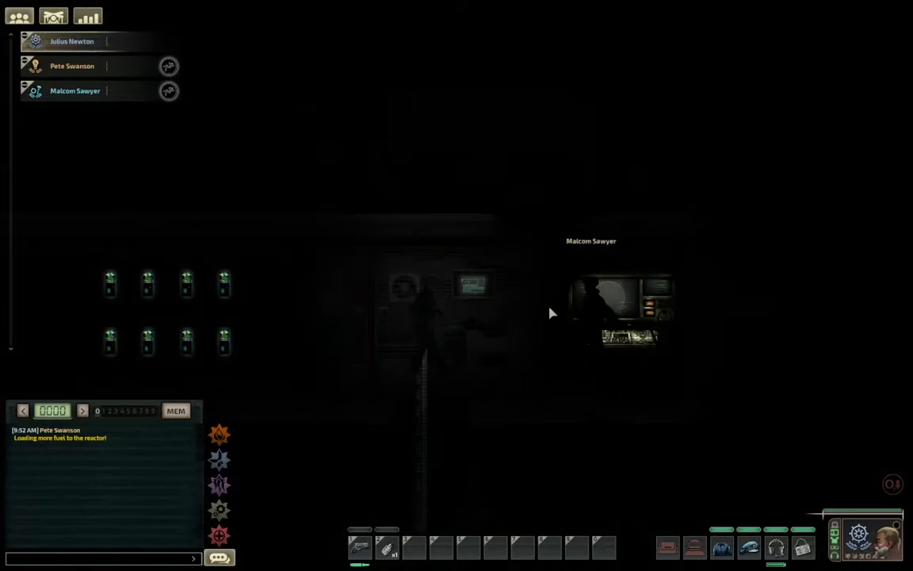
# Steer the submarine straight down at the navigation terminal and check the pump in the ballast compartment again
pyautogui.press('e')
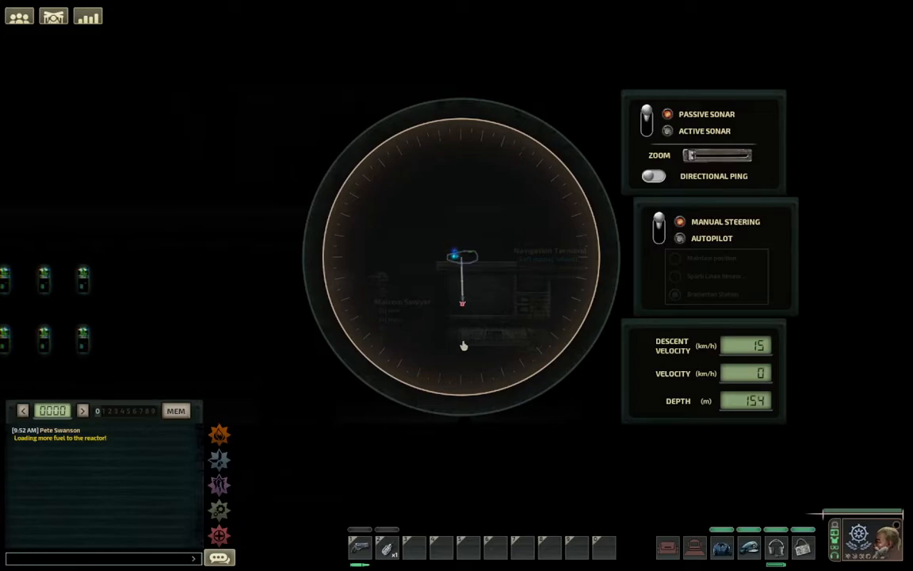
pyautogui.press('e')
pyautogui.press('a')
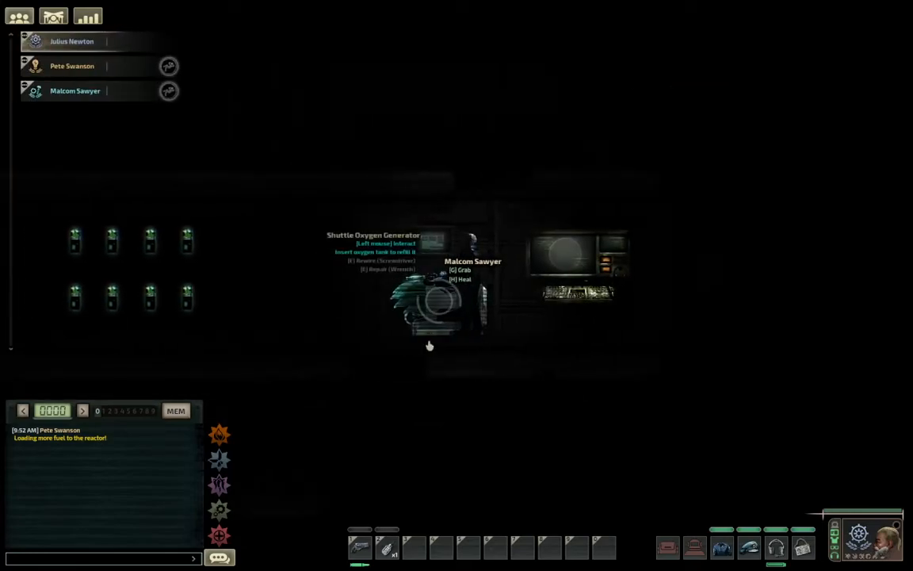
pyautogui.press('s')
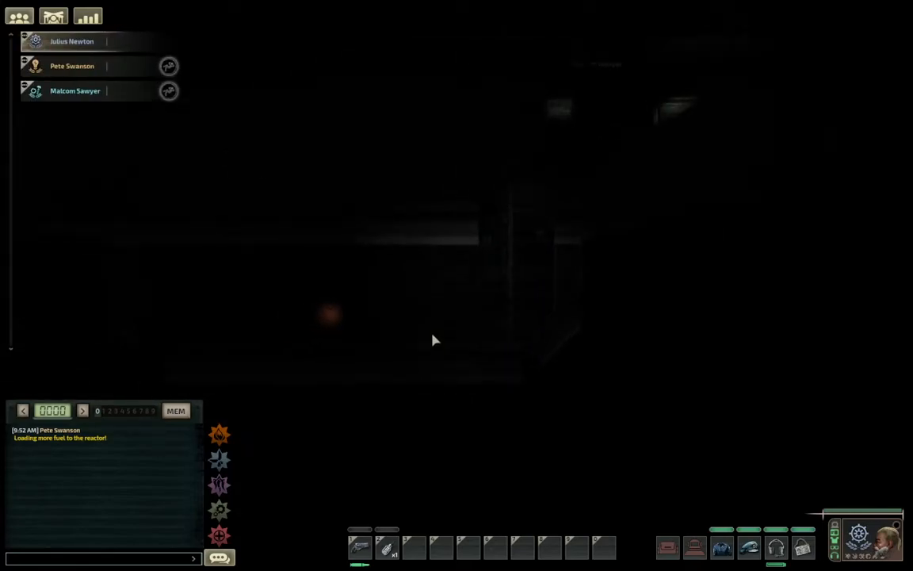
pyautogui.click(472, 303)
pyautogui.press('w')
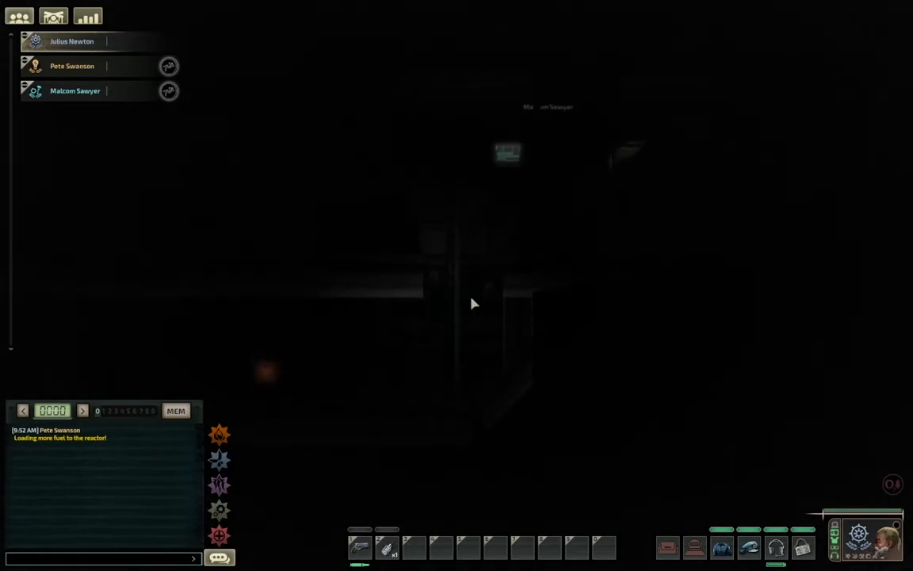
pyautogui.press('s')
pyautogui.press('a')
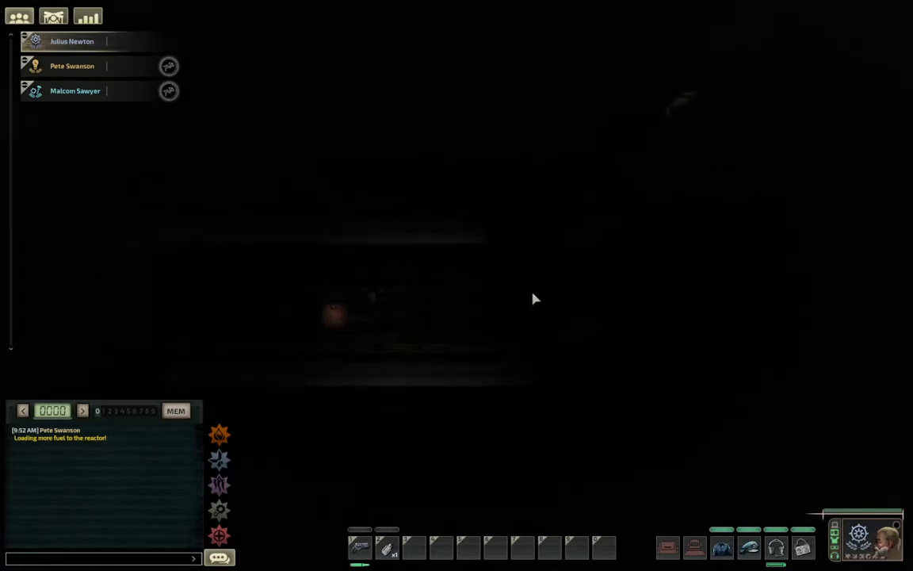
# Return from the test run to the submarine editor and review the navigation terminal's pin connections in wiring mode
pyautogui.press('Escape')
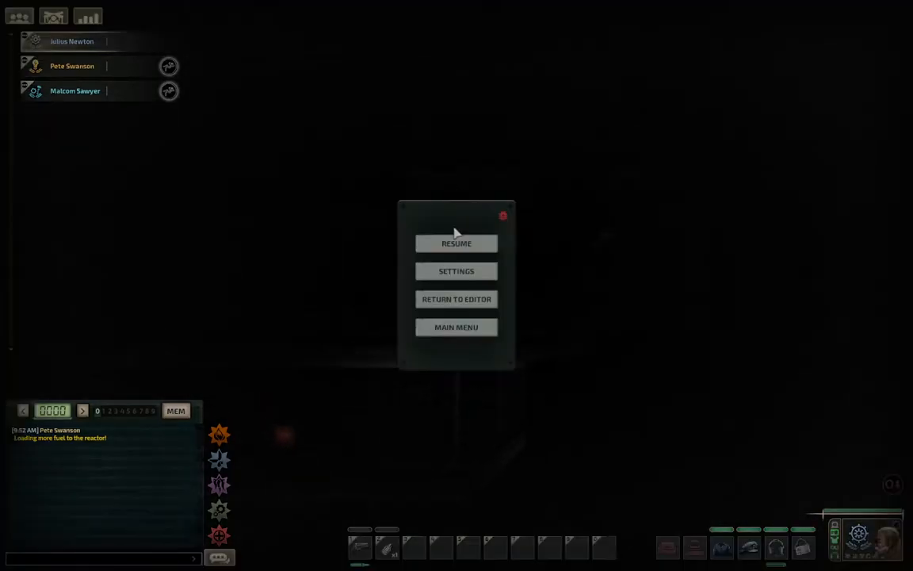
pyautogui.click(459, 299)
pyautogui.rightClick(480, 302)
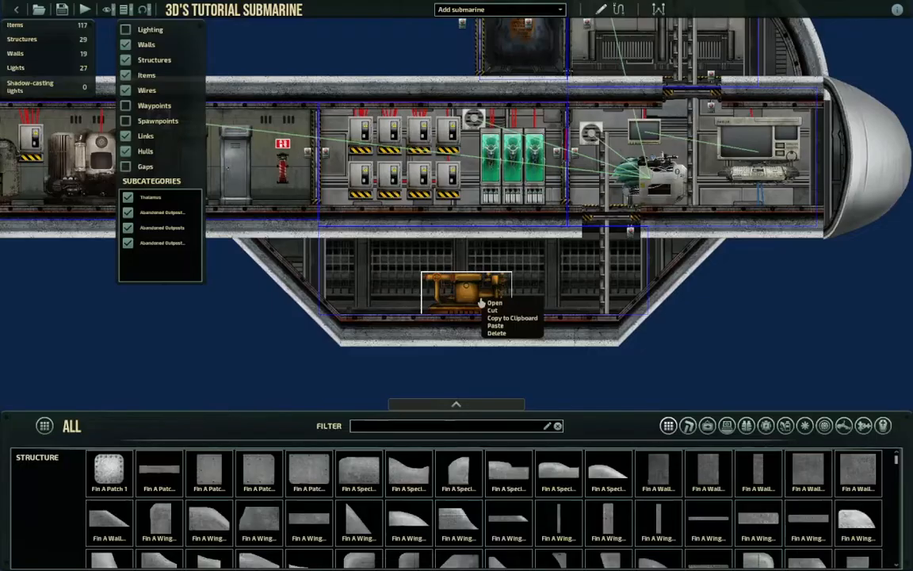
pyautogui.click(471, 299)
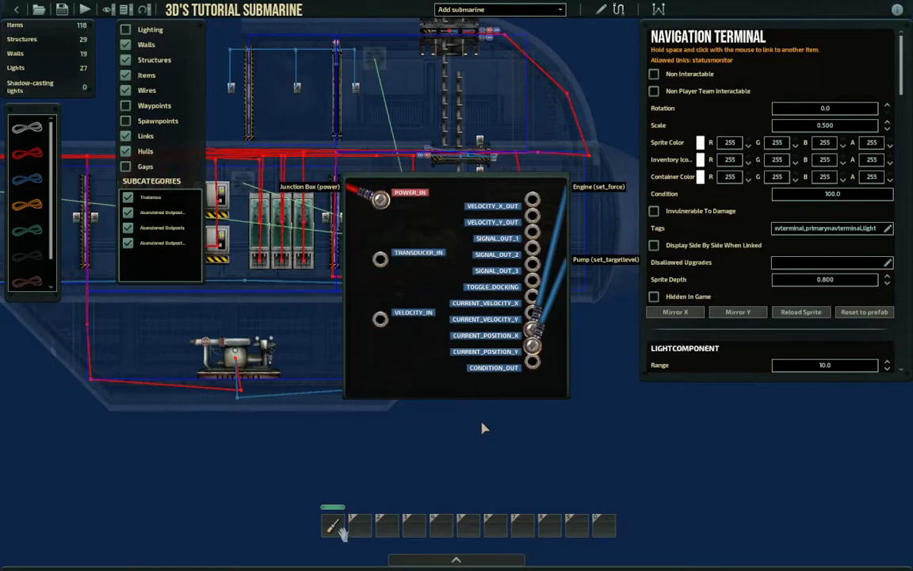
pyautogui.click(482, 423)
# Examine the wiring across the submarine, from the navigation terminal and upper airlock to the doors, junction boxes, reactor and engine
pyautogui.moveTo(514, 317); pyautogui.dragTo(604, 373, button='middle')
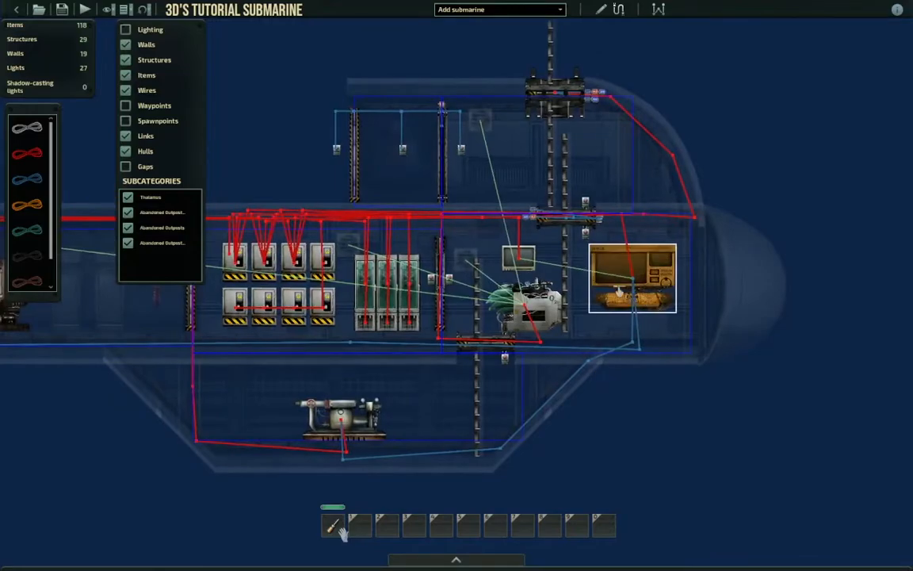
pyautogui.scroll(3, 308, 152)
pyautogui.moveTo(308, 152); pyautogui.dragTo(376, 197, button='middle')
pyautogui.scroll(-1, 376, 197)
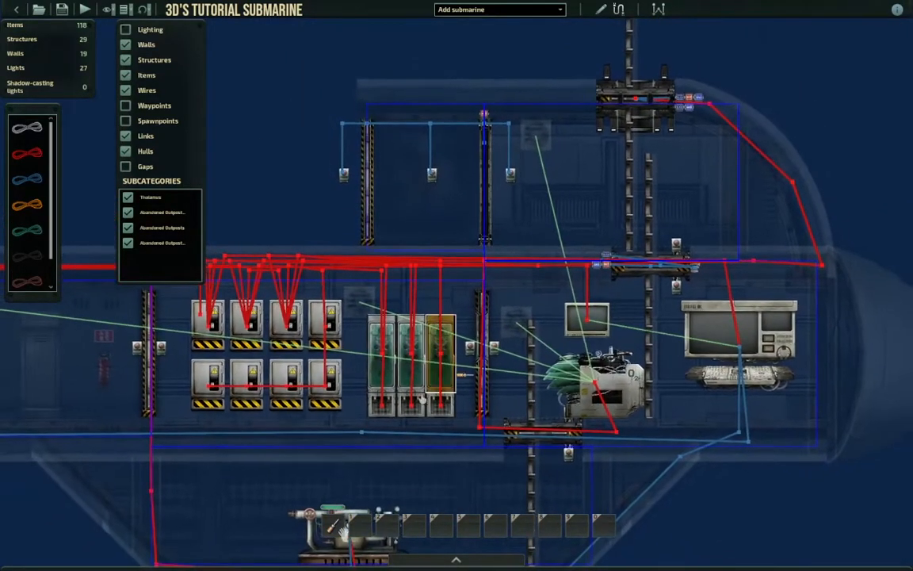
pyautogui.moveTo(408, 401); pyautogui.dragTo(392, 339, button='middle')
pyautogui.scroll(1, 466, 289)
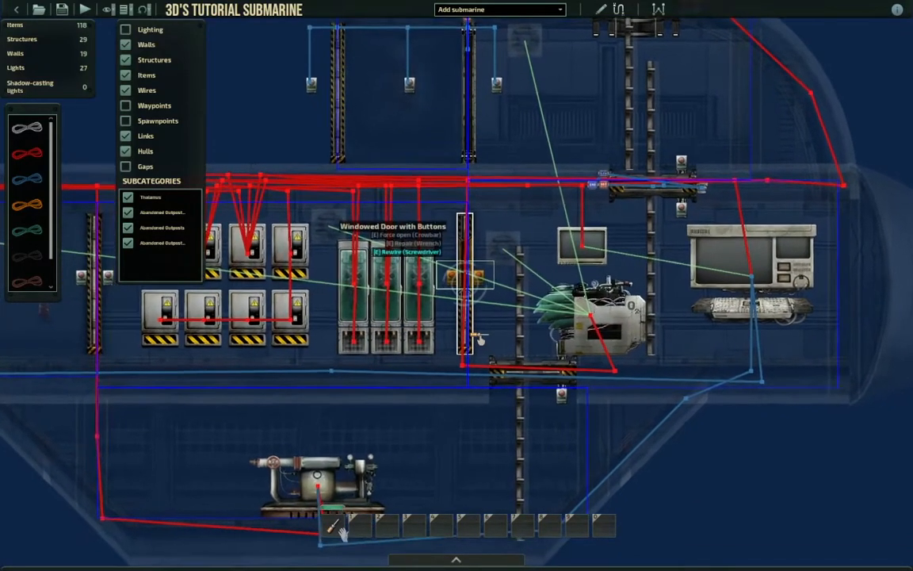
pyautogui.moveTo(281, 209); pyautogui.dragTo(543, 235, button='middle')
pyautogui.moveTo(430, 254); pyautogui.dragTo(509, 258, button='middle')
pyautogui.moveTo(432, 255); pyautogui.dragTo(357, 208, button='middle')
pyautogui.scroll(-3, 449, 244)
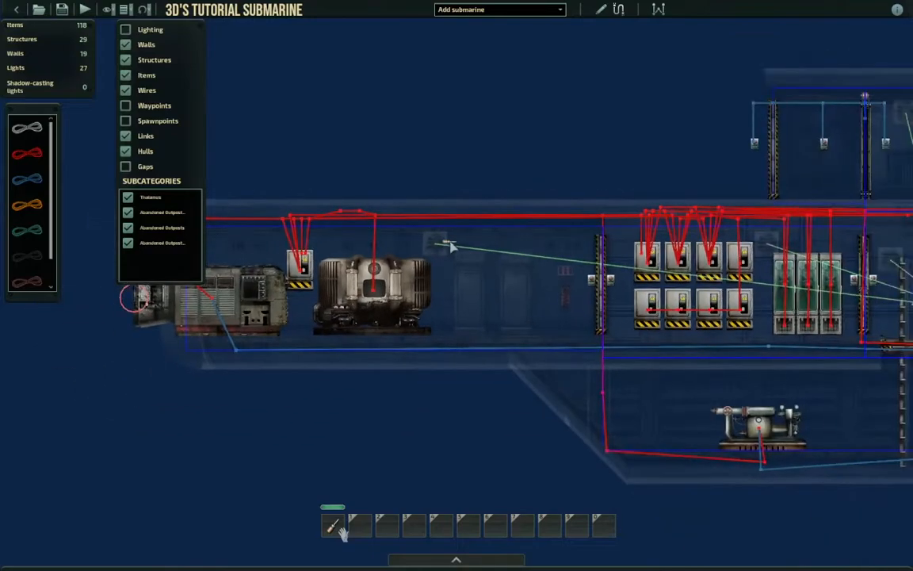
pyautogui.moveTo(600, 287); pyautogui.dragTo(468, 275, button='middle')
pyautogui.scroll(2, 466, 278)
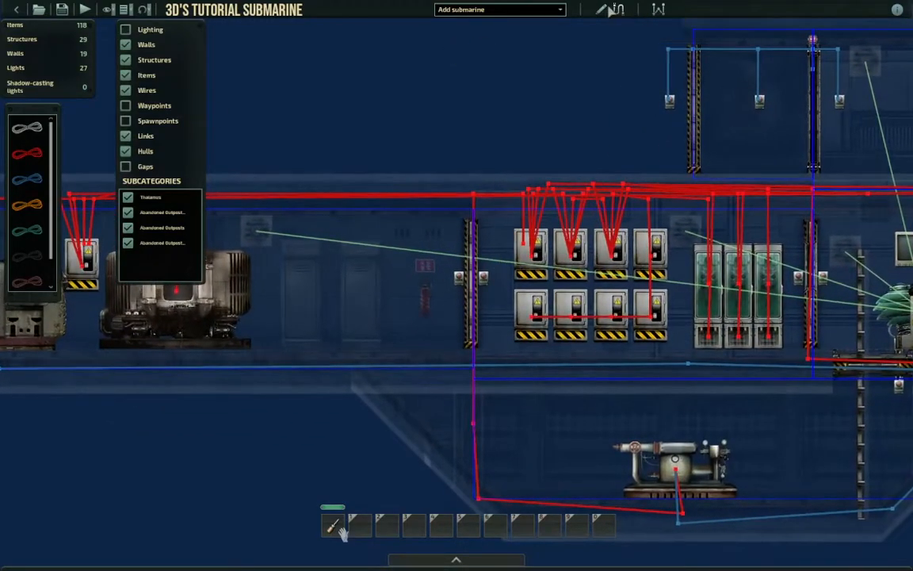
# Filter the items for "lamp" and place wall lamps in the reactor room, the navigation room and the upper room beside the airlock
pyautogui.hotkey('ctrl', '1')
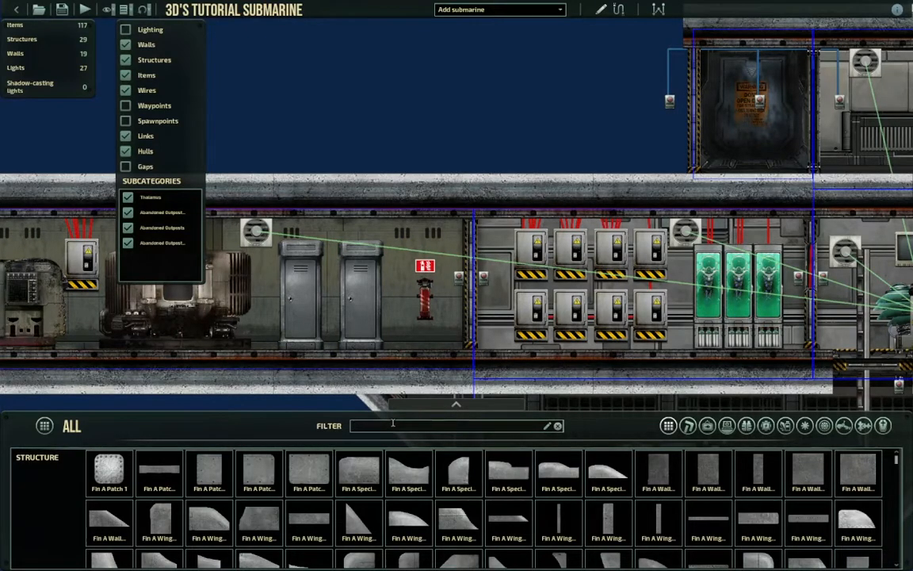
pyautogui.click(393, 425)
pyautogui.write('lamp')
pyautogui.click(50, 477)
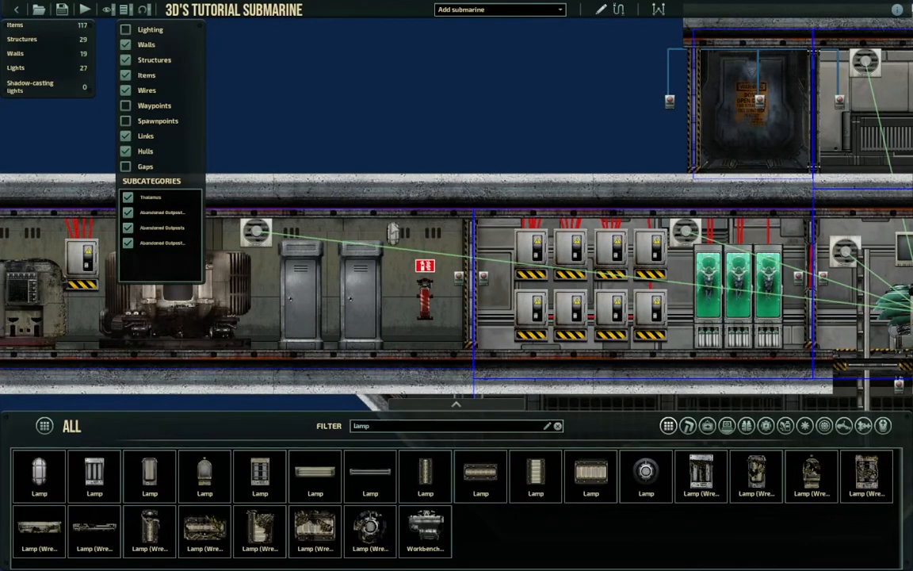
pyautogui.click(395, 235)
pyautogui.moveTo(844, 246); pyautogui.dragTo(531, 260, button='middle')
pyautogui.moveTo(318, 237); pyautogui.dragTo(478, 236, button='middle')
pyautogui.moveTo(287, 220); pyautogui.dragTo(433, 222, button='middle')
pyautogui.press('d')
# Run a red wire from a junction box's power pin along the ceiling to the power pin of the reactor-room lamp
pyautogui.click(619, 10)
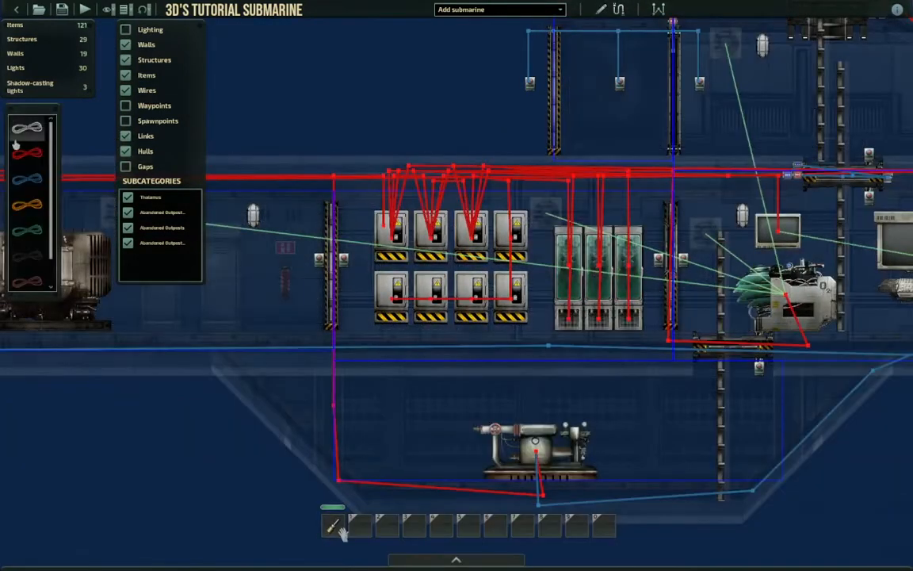
pyautogui.click(487, 232)
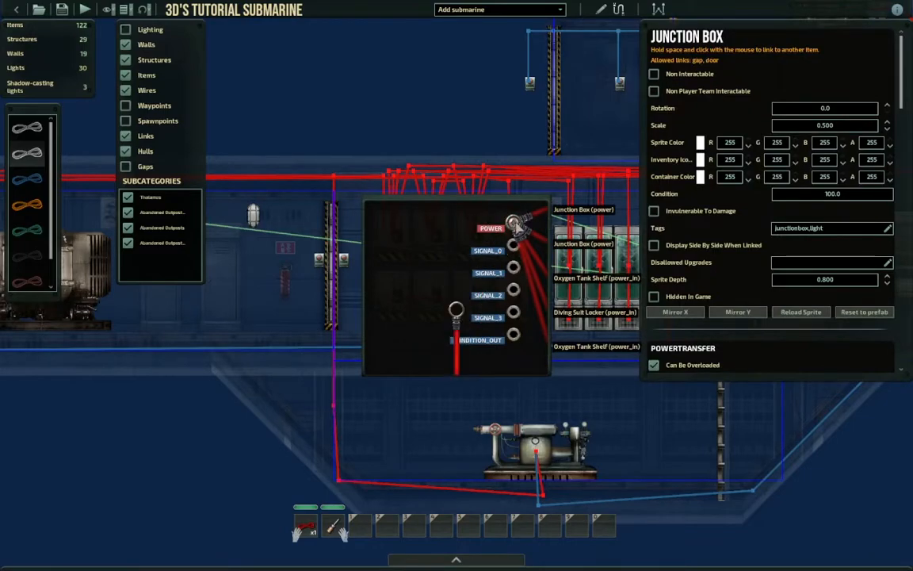
pyautogui.click(496, 177)
pyautogui.moveTo(495, 179); pyautogui.dragTo(616, 195, button='middle')
pyautogui.click(371, 193)
pyautogui.click(366, 229)
pyautogui.moveTo(460, 309); pyautogui.dragTo(400, 222)
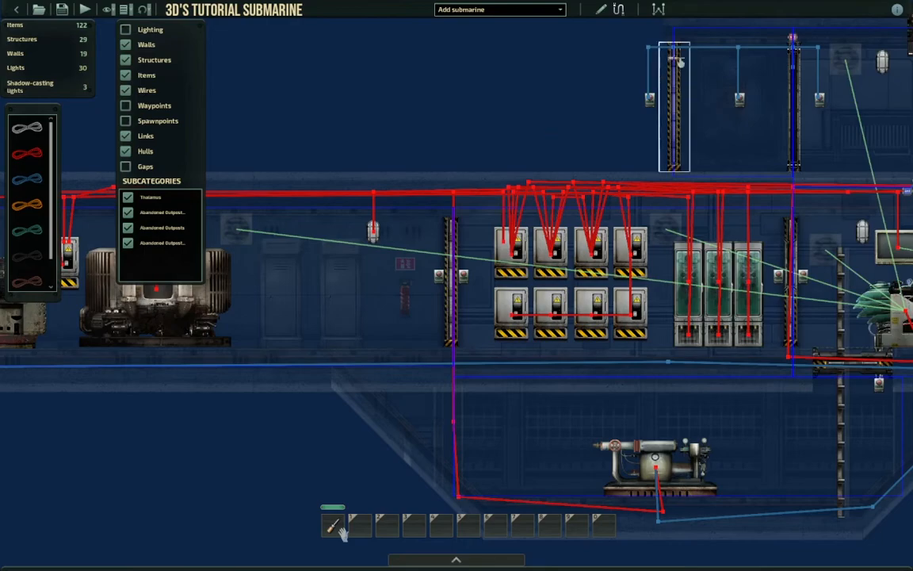
# Leave wiring mode and inspect the light component settings of the reactor-room lamp and the upper-room lamp
pyautogui.hotkey('ctrl', '1')
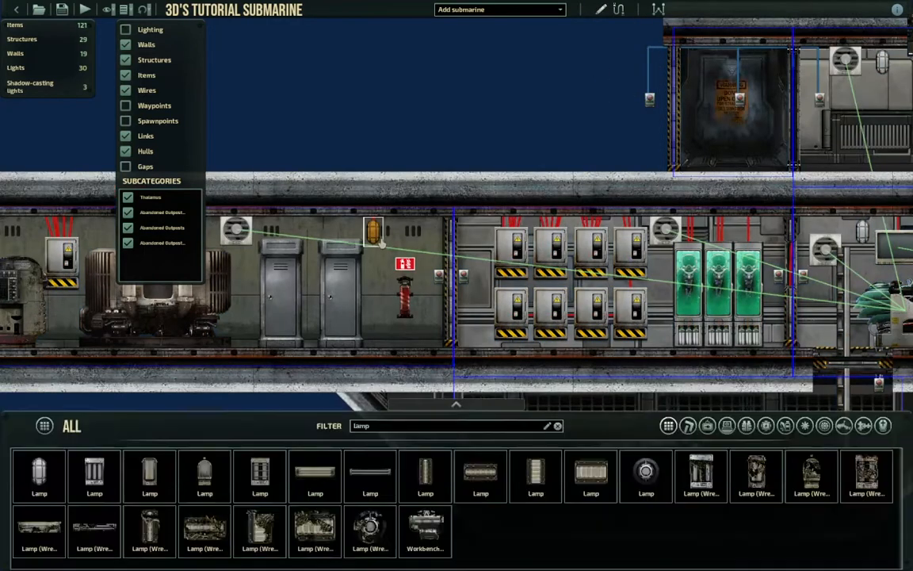
pyautogui.click(373, 230)
pyautogui.scroll(-3, 719, 247)
pyautogui.scroll(-1, 673, 280)
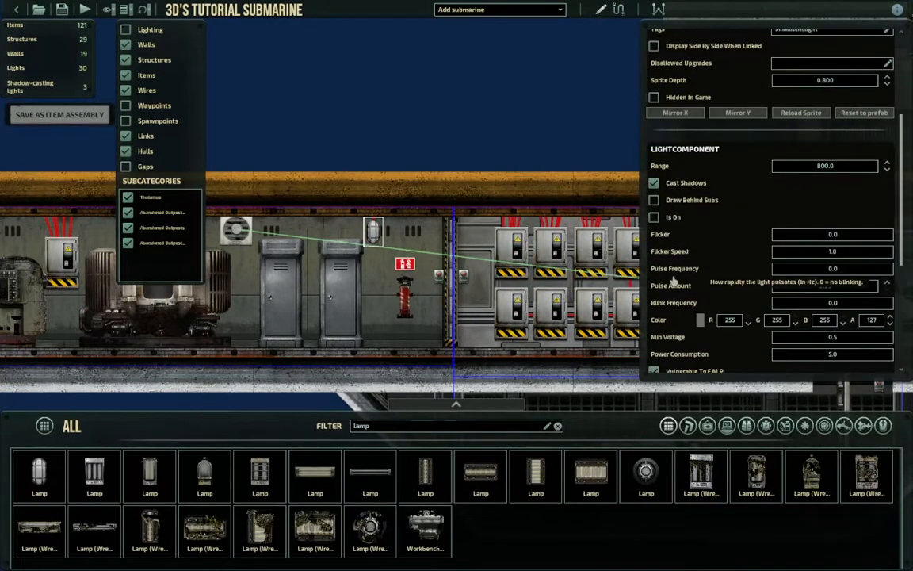
pyautogui.click(604, 142)
pyautogui.moveTo(633, 192); pyautogui.dragTo(393, 199, button='middle')
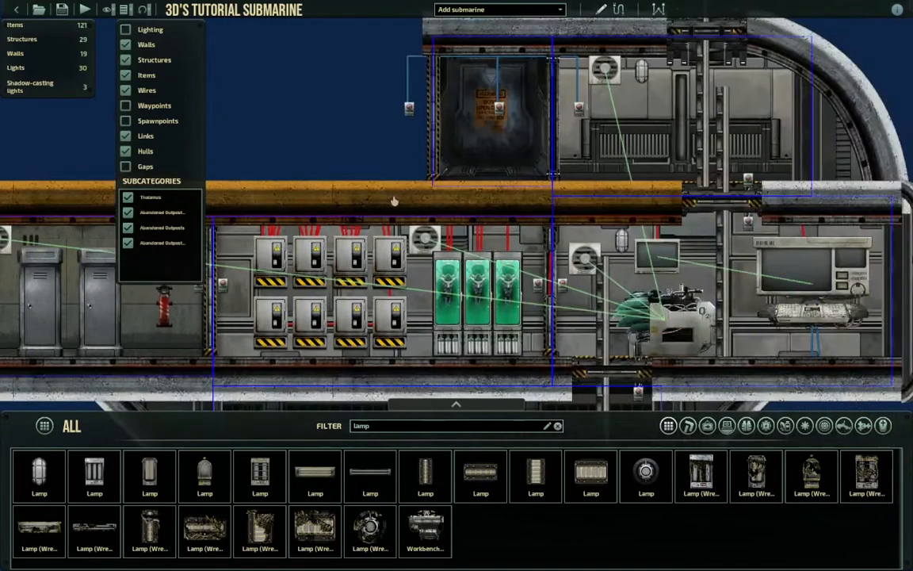
pyautogui.click(646, 73)
pyautogui.scroll(-3, 670, 262)
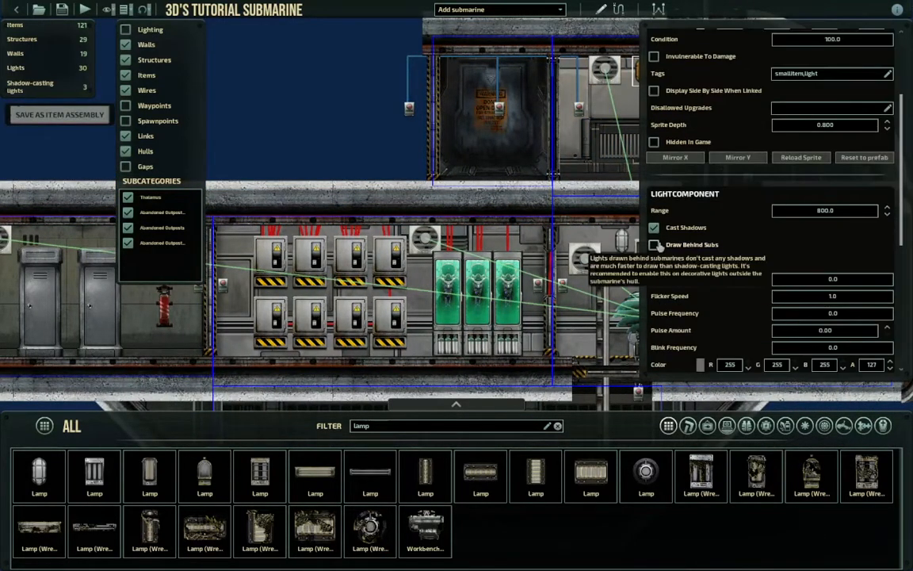
pyautogui.scroll(3, 676, 284)
pyautogui.scroll(-3, 676, 284)
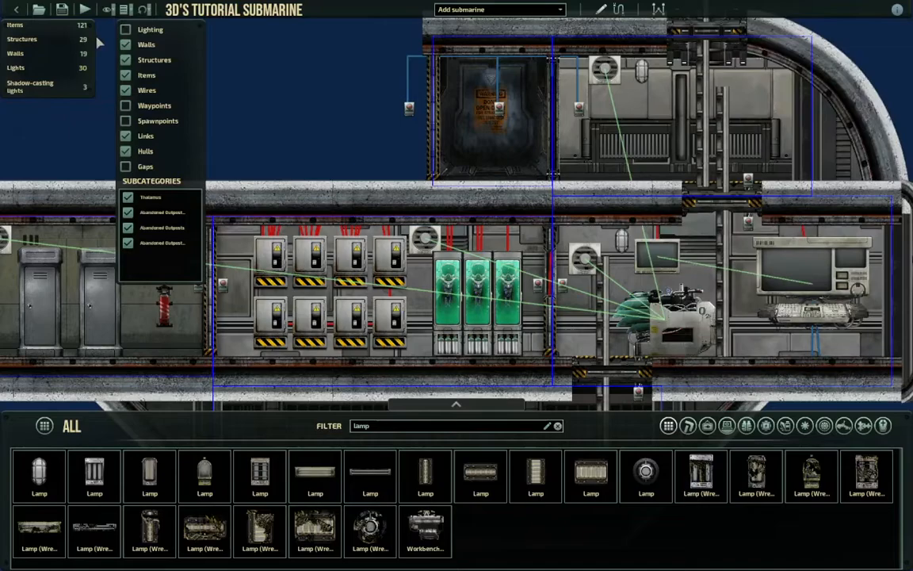
# Run a red wire in wiring mode from a junction box's power pin to the navigation-room lamp's power pin
pyautogui.click(658, 9)
pyautogui.click(437, 266)
pyautogui.moveTo(455, 313); pyautogui.dragTo(513, 222)
pyautogui.moveTo(440, 206); pyautogui.dragTo(346, 204, button='middle')
pyautogui.click(508, 239)
pyautogui.moveTo(456, 310); pyautogui.dragTo(399, 222)
# Run a red wire from a junction box around the curved bow hull to the upper-room lamp's power pin and straighten its end
pyautogui.click(285, 247)
pyautogui.moveTo(457, 310); pyautogui.dragTo(513, 225)
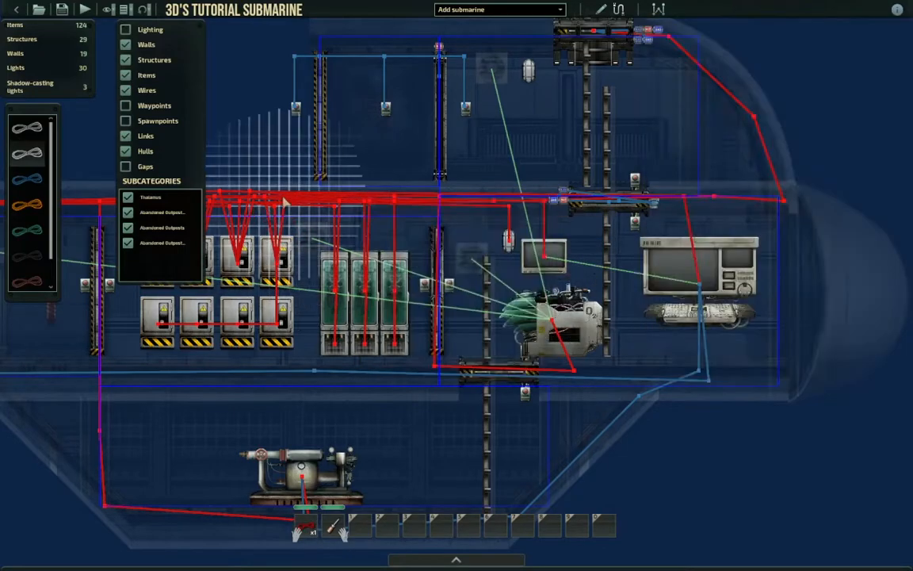
pyautogui.press('d')
pyautogui.click(592, 191)
pyautogui.click(613, 185)
pyautogui.click(571, 100)
pyautogui.moveTo(558, 83); pyautogui.dragTo(562, 172, button='middle')
pyautogui.click(516, 178)
pyautogui.click(291, 173)
pyautogui.moveTo(379, 177); pyautogui.dragTo(408, 174, button='middle')
pyautogui.click(421, 208)
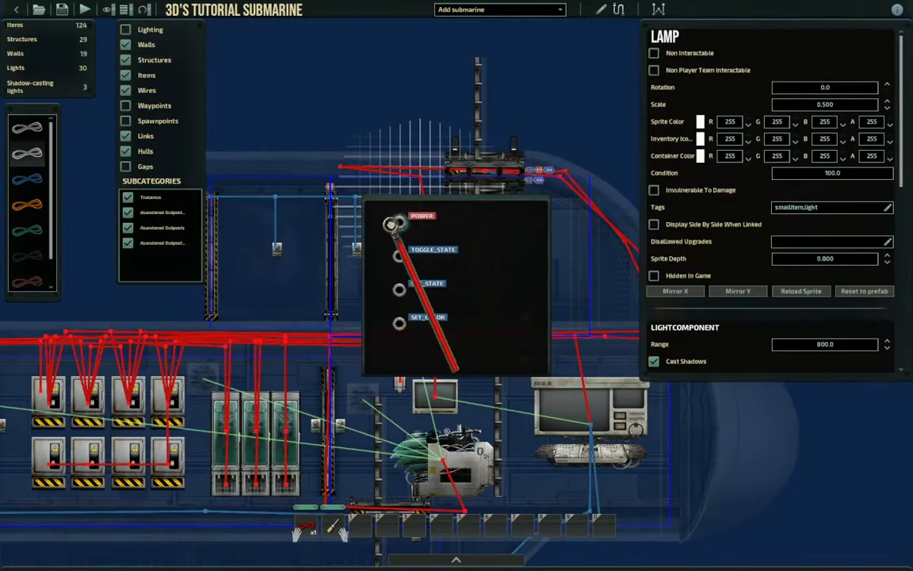
pyautogui.moveTo(381, 231); pyautogui.dragTo(399, 222)
pyautogui.moveTo(341, 166); pyautogui.dragTo(423, 171)
# Examine the wiring from the upper room and navigation terminal down to the pump in the ballast compartment
pyautogui.moveTo(471, 257); pyautogui.dragTo(447, 235, button='middle')
pyautogui.scroll(-1, 448, 238)
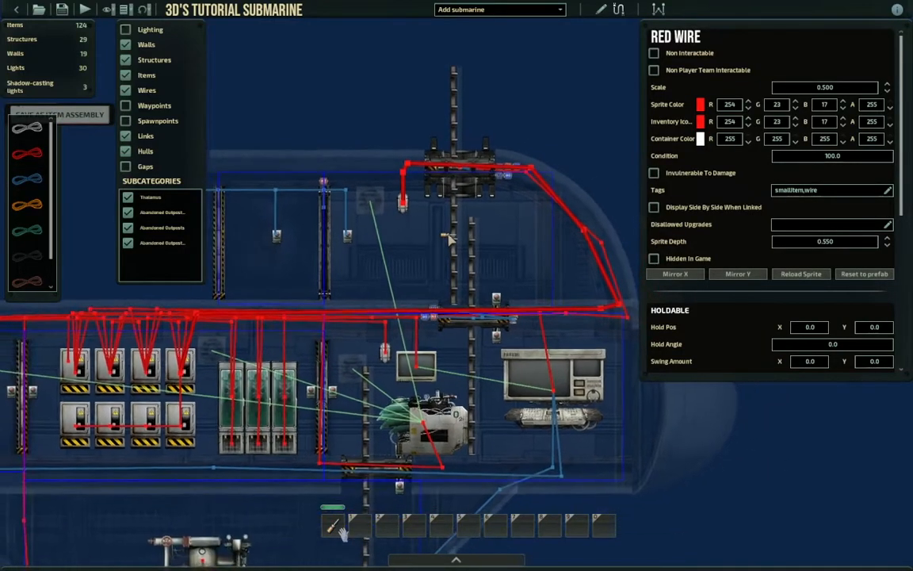
pyautogui.moveTo(272, 305); pyautogui.dragTo(396, 175, button='middle')
pyautogui.moveTo(468, 329); pyautogui.dragTo(336, 316, button='middle')
pyautogui.scroll(-2, 334, 315)
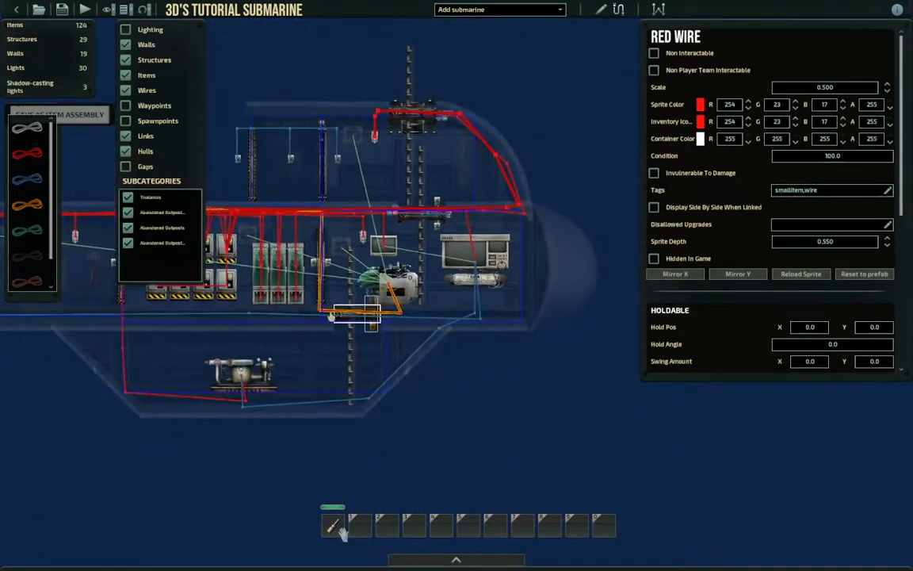
pyautogui.scroll(2, 435, 357)
pyautogui.moveTo(333, 365); pyautogui.dragTo(389, 357, button='middle')
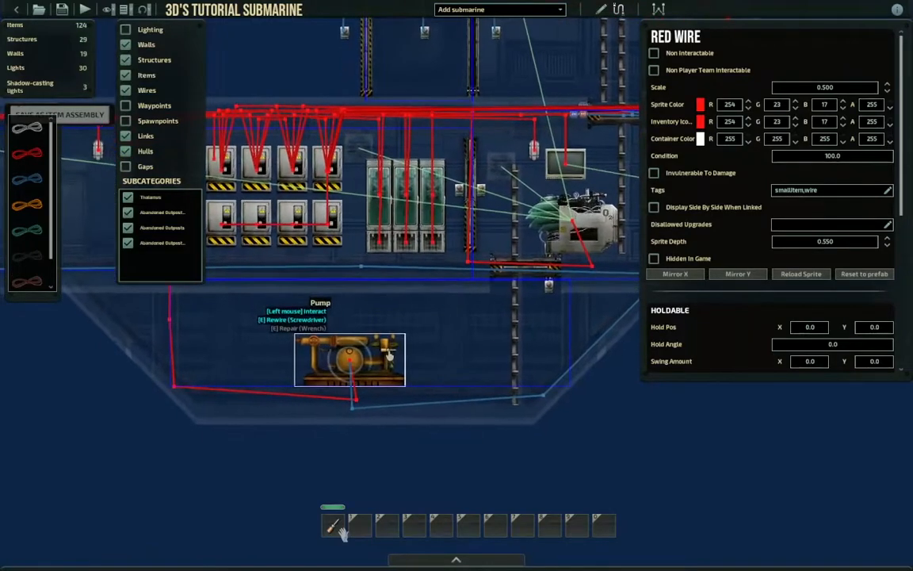
pyautogui.click(389, 357)
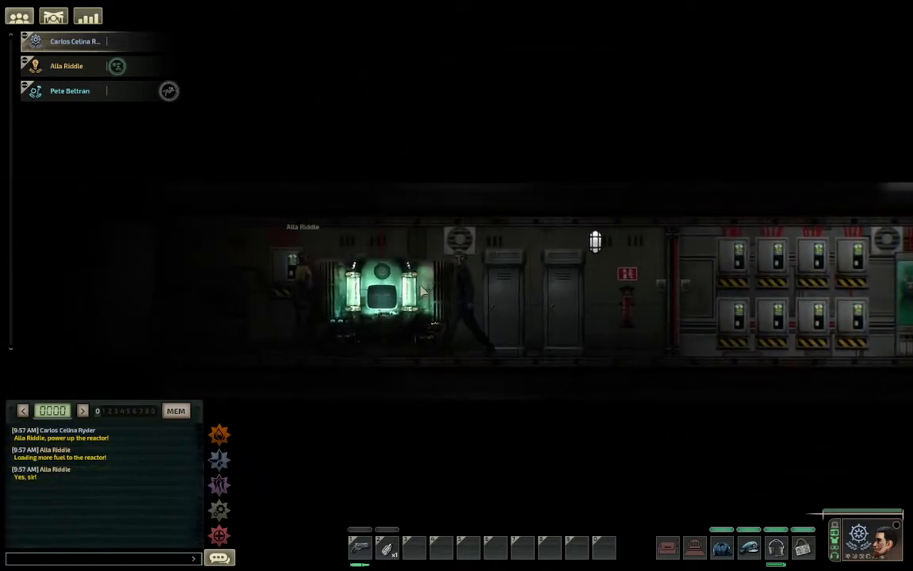
# Check the reactor controls in the test run and go down to the ballast compartment to check the pump's speed
pyautogui.press('e')
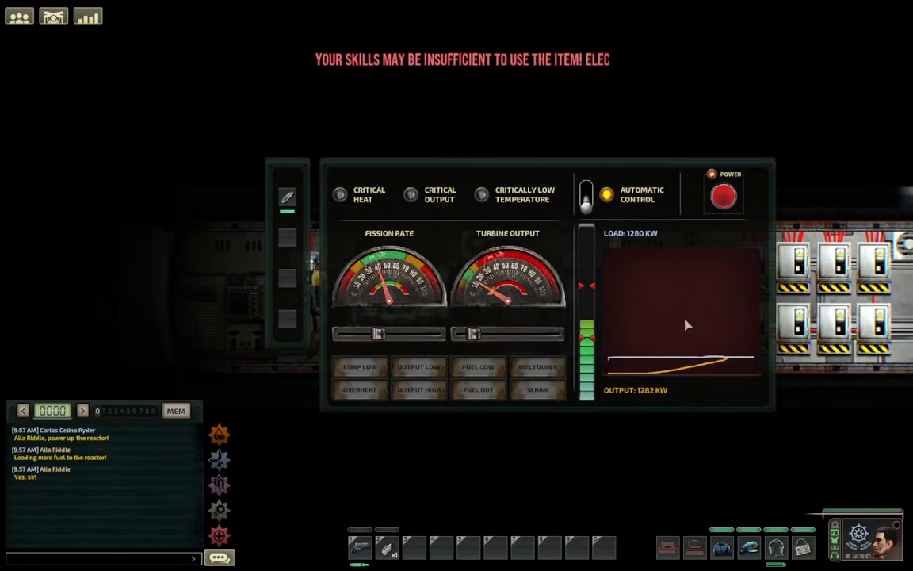
pyautogui.press('d')
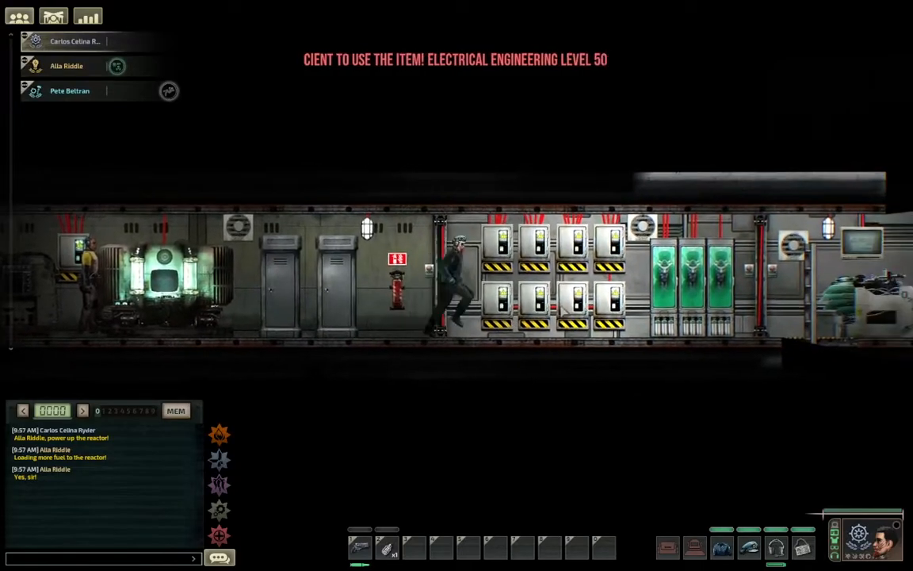
pyautogui.click(475, 340)
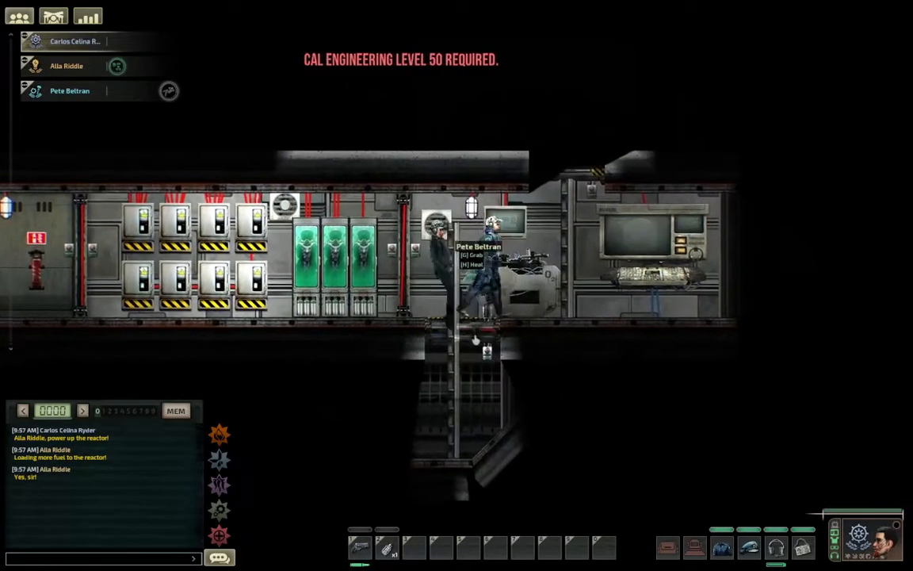
pyautogui.press('s')
pyautogui.press('a')
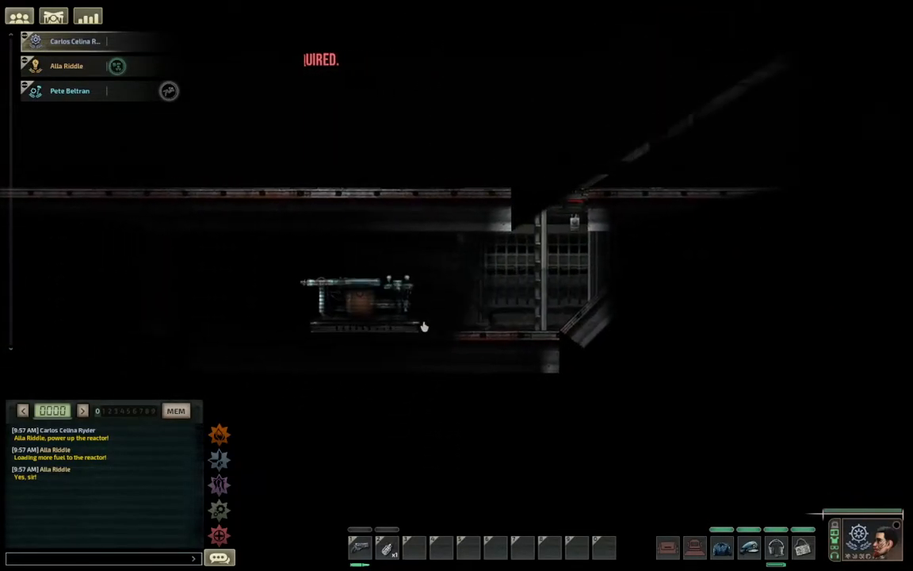
pyautogui.click(430, 322)
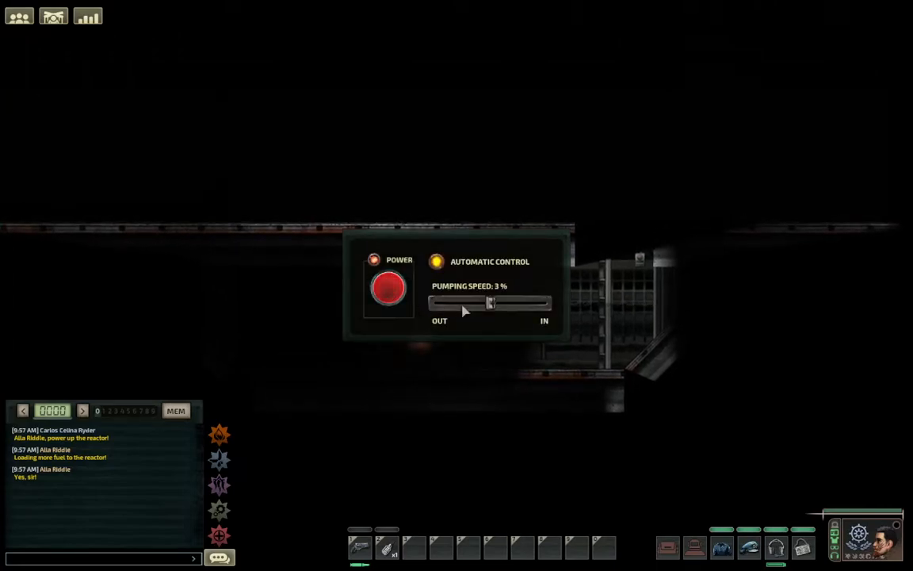
# Steer the submarine straight up at the navigation terminal and go back to the ballast compartment to recheck the pump's speed
pyautogui.press('w')
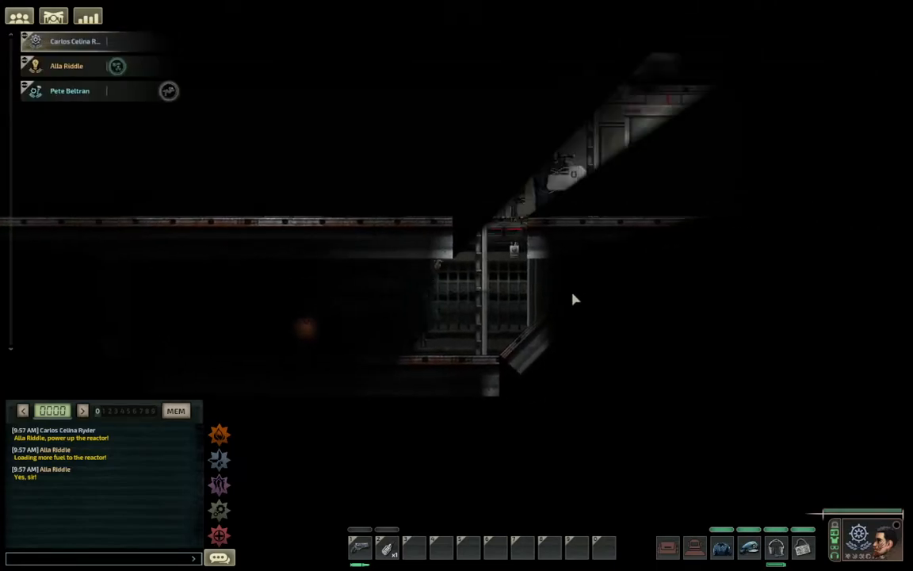
pyautogui.press('d')
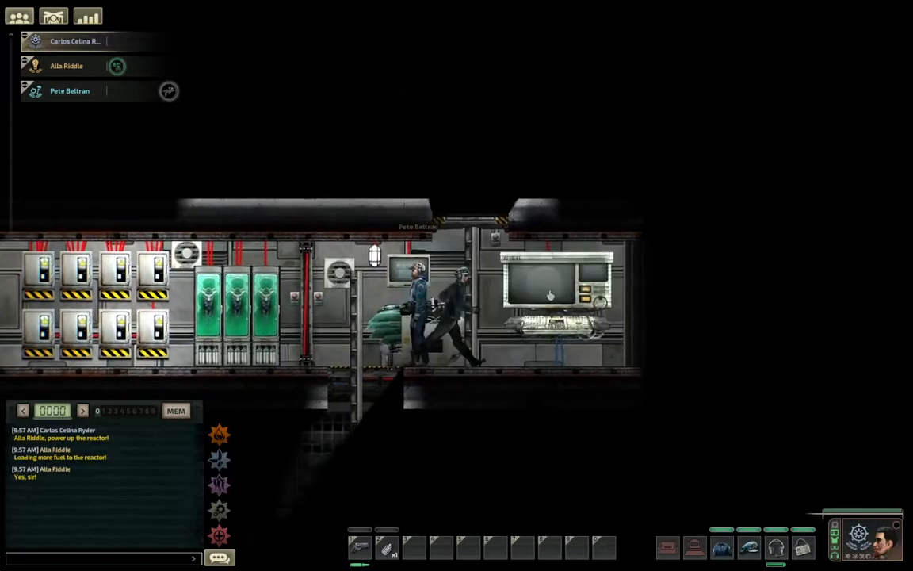
pyautogui.click(547, 291)
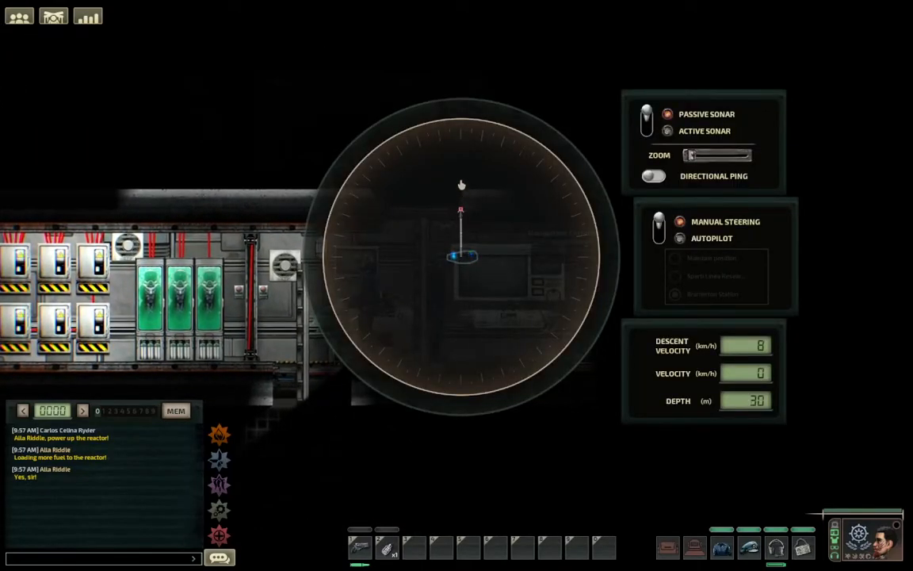
pyautogui.press('a')
pyautogui.press('s')
pyautogui.press('a')
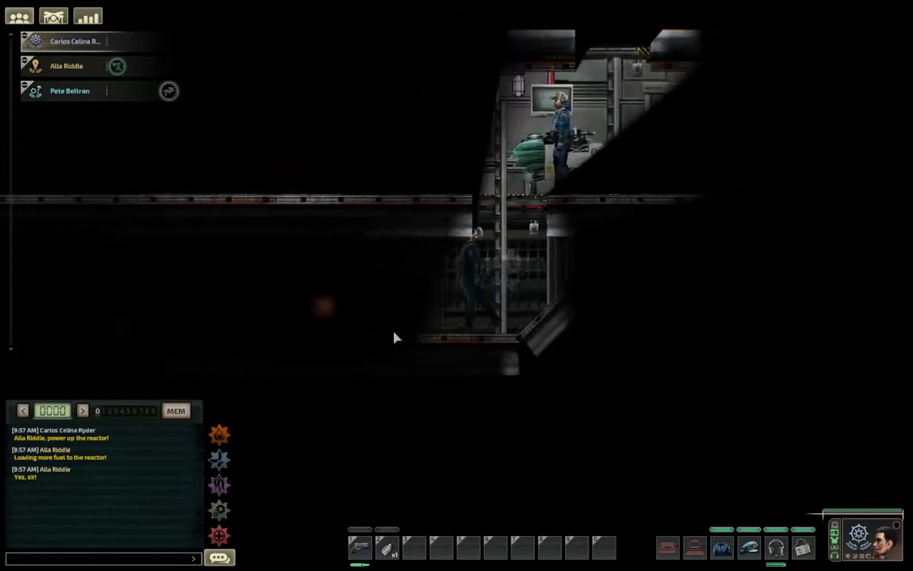
pyautogui.click(426, 325)
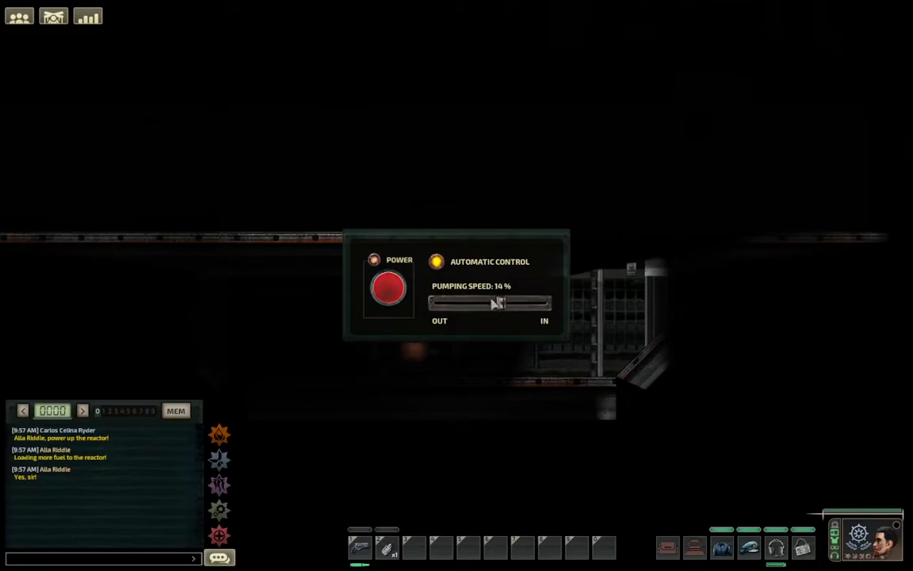
# Return to the editor and detach the pump's signal wire from the navigation terminal's CURRENT_POSITION_Y output
pyautogui.press('Escape')
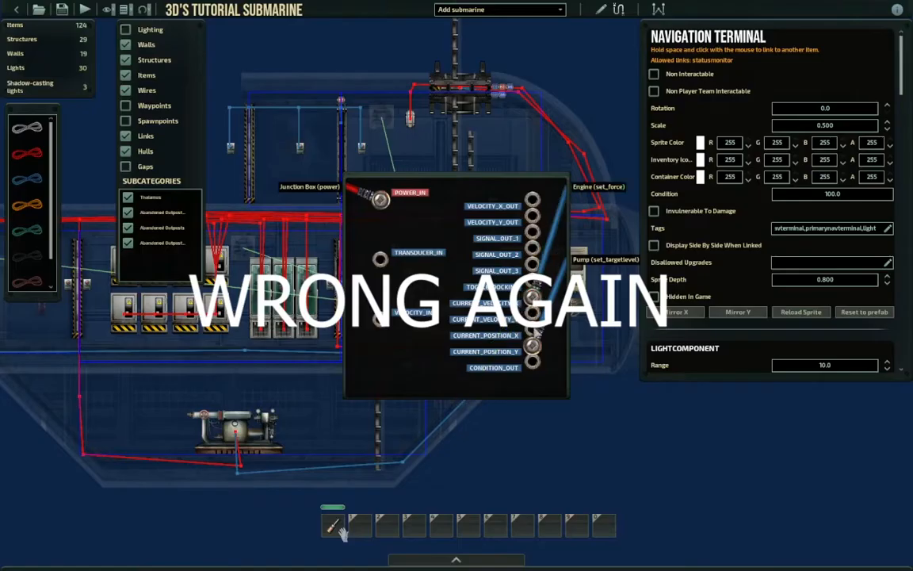
pyautogui.moveTo(536, 346); pyautogui.dragTo(534, 343)
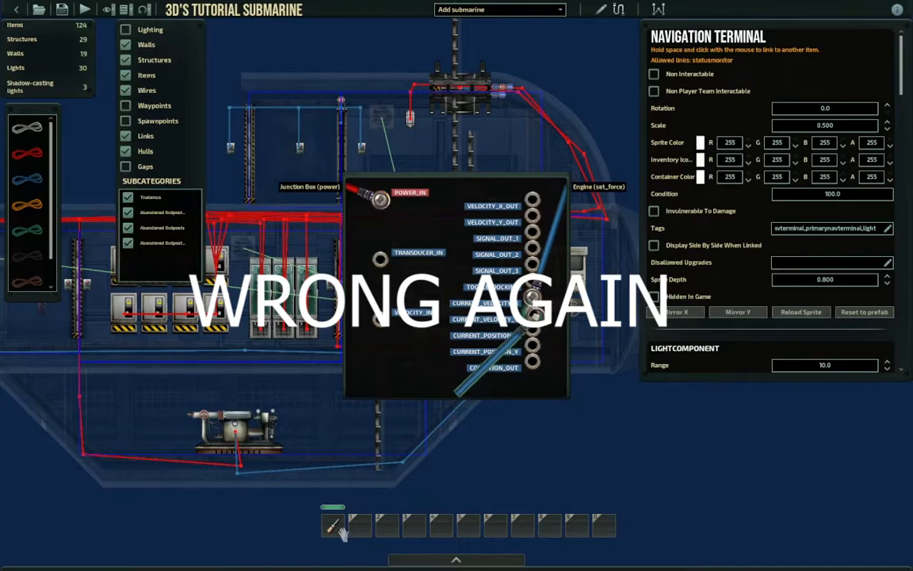
pyautogui.click(581, 345)
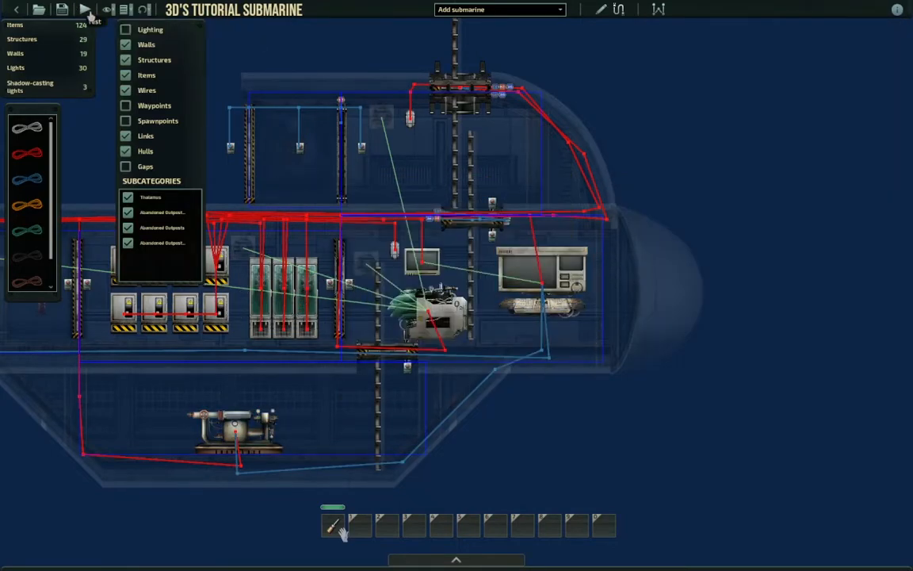
# Create a preview image for the submarine, save it and dismiss the waypoint warning
pyautogui.hotkey('ctrl', 's')
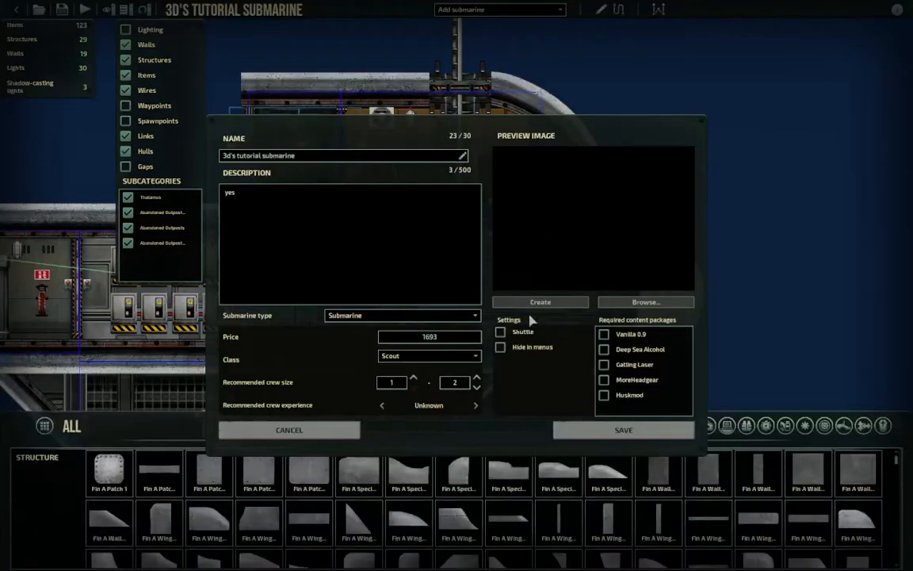
pyautogui.click(519, 303)
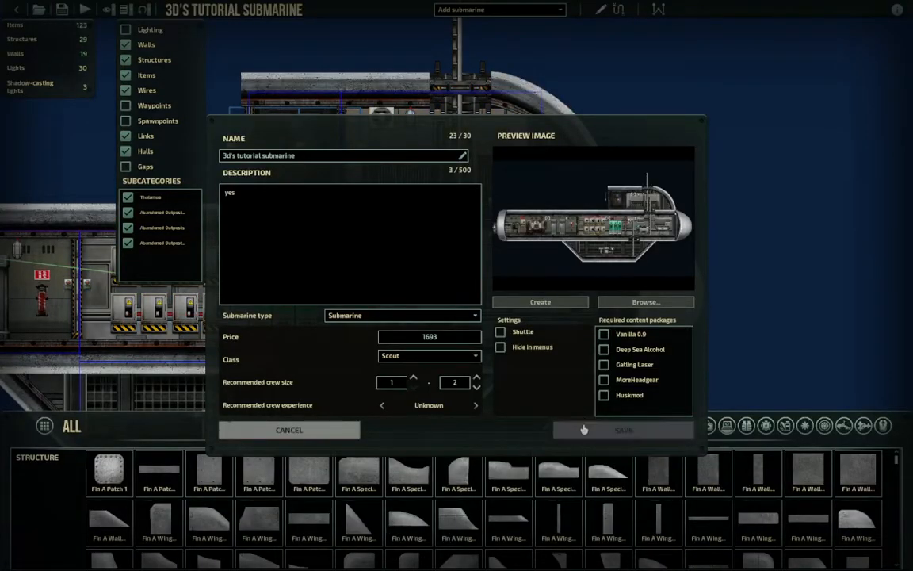
pyautogui.click(583, 429)
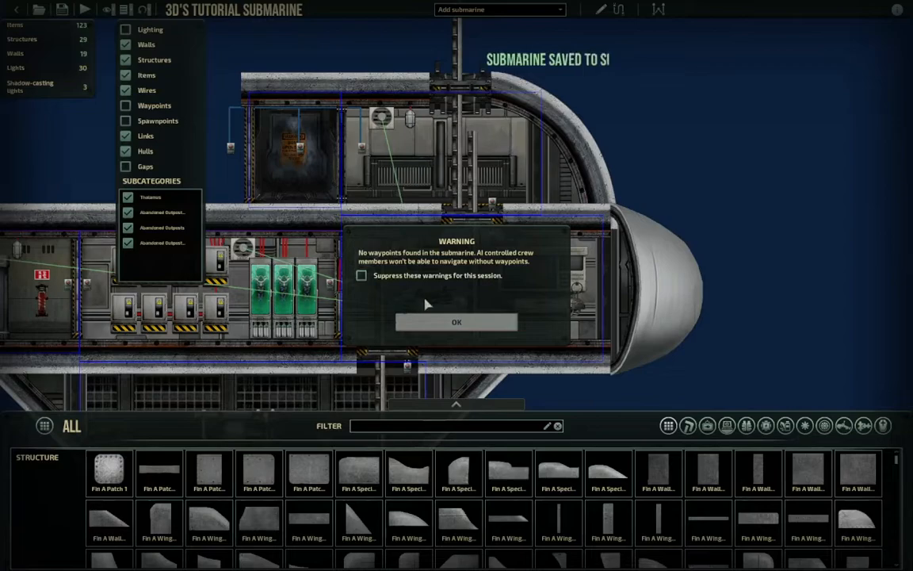
pyautogui.click(424, 323)
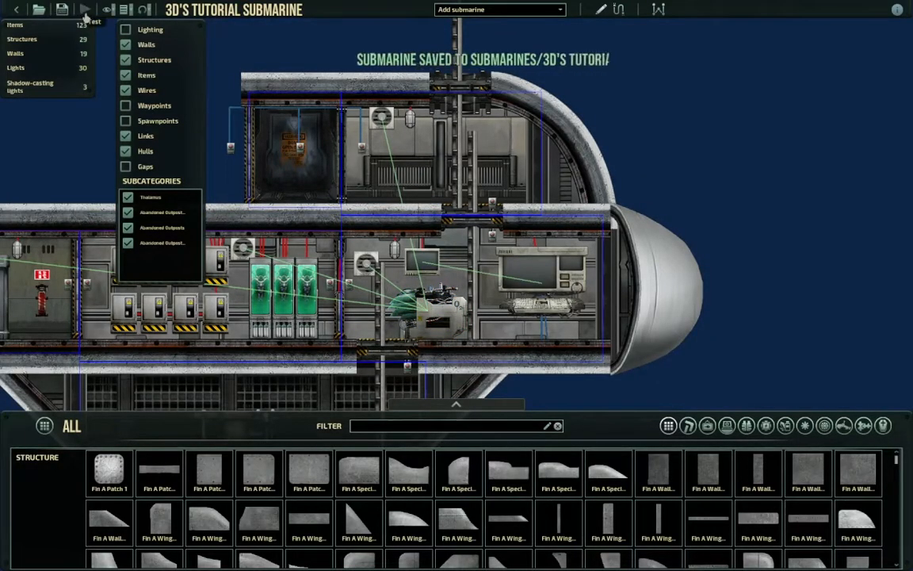
# Start a test run of the submarine and go to the ballast compartment to check the pump's speed
pyautogui.click(85, 10)
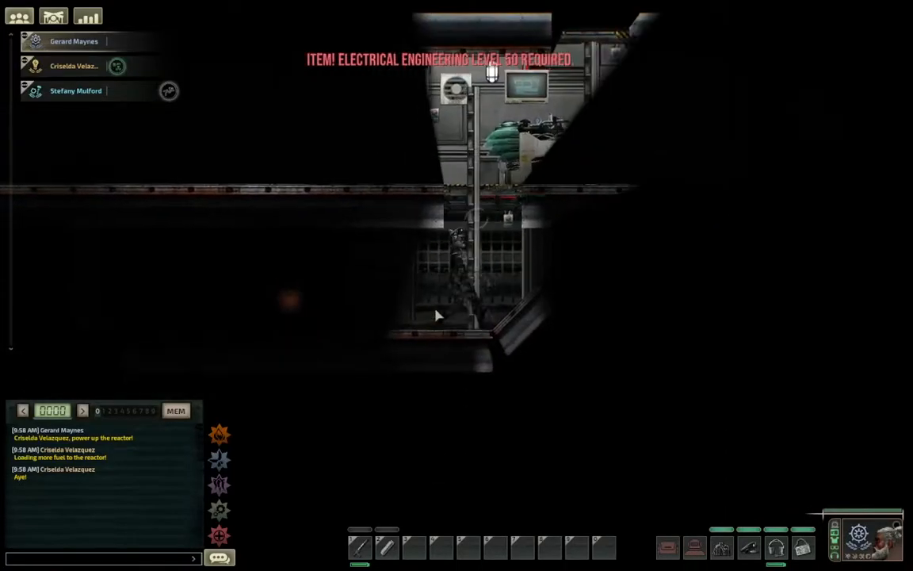
pyautogui.press('a')
pyautogui.press('e')
pyautogui.press('e')
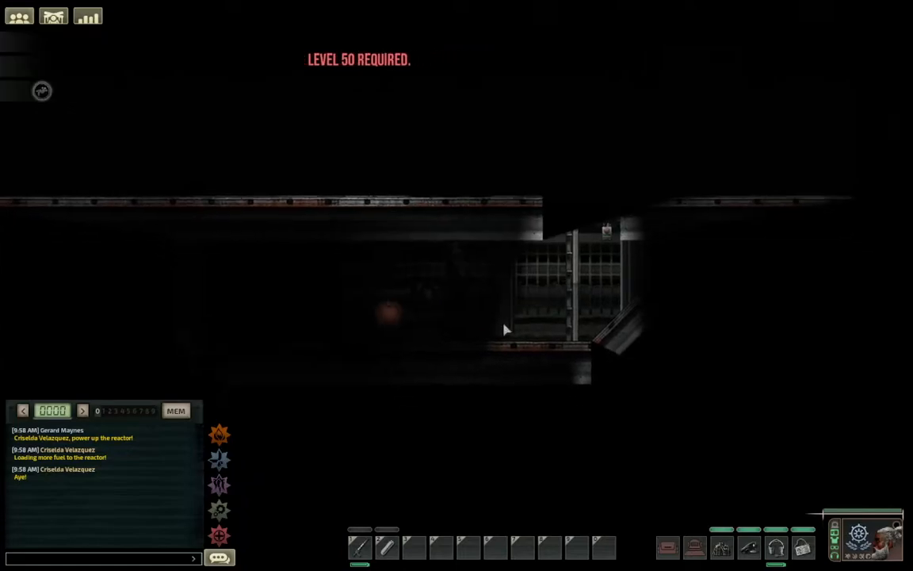
# Climb back up to the navigation terminal and steer the submarine straight up
pyautogui.press('d')
pyautogui.press('e')
pyautogui.press('w')
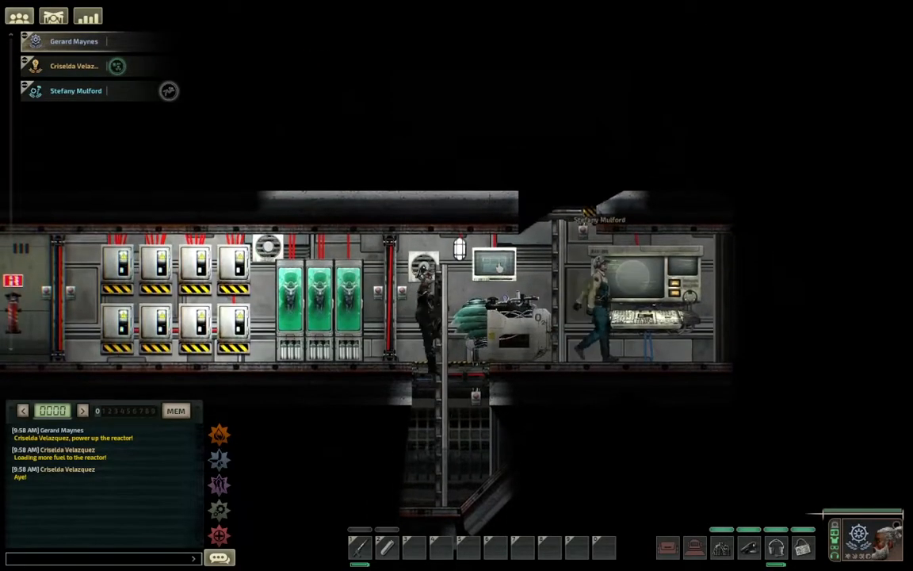
pyautogui.press('d')
pyautogui.press('e')
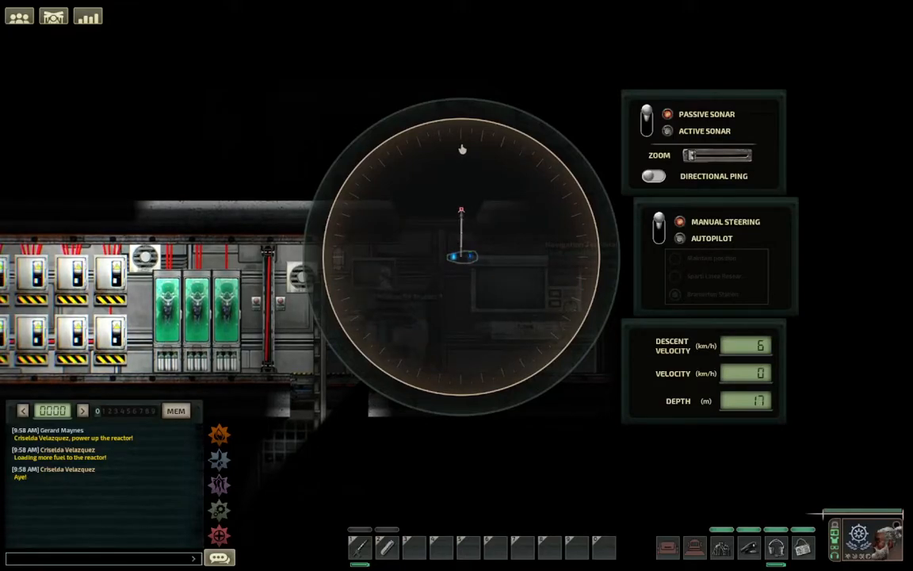
# Leave the navigation terminal and go down to the ballast compartment to recheck the pump's speed while ascending
pyautogui.press('e')
pyautogui.press('a')
pyautogui.press('e')
pyautogui.press('s')
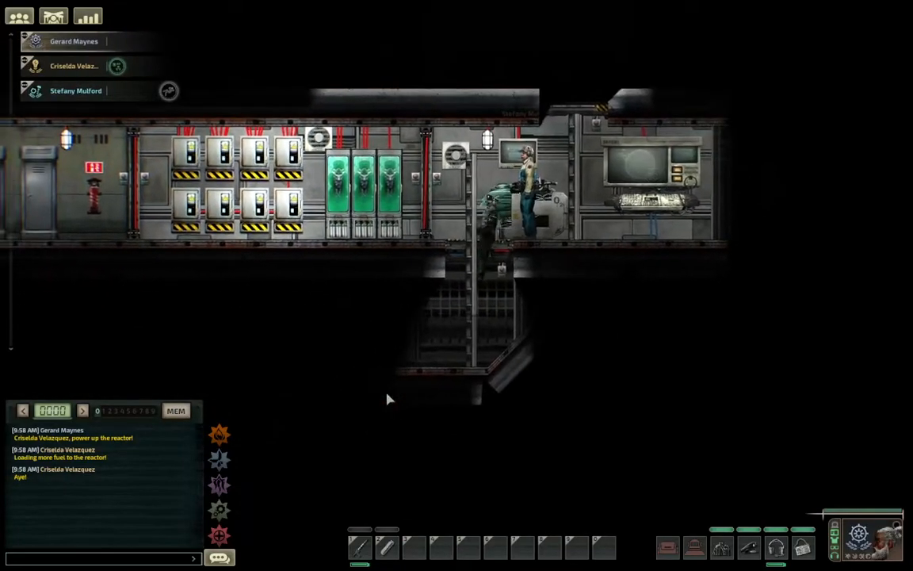
pyautogui.press('a')
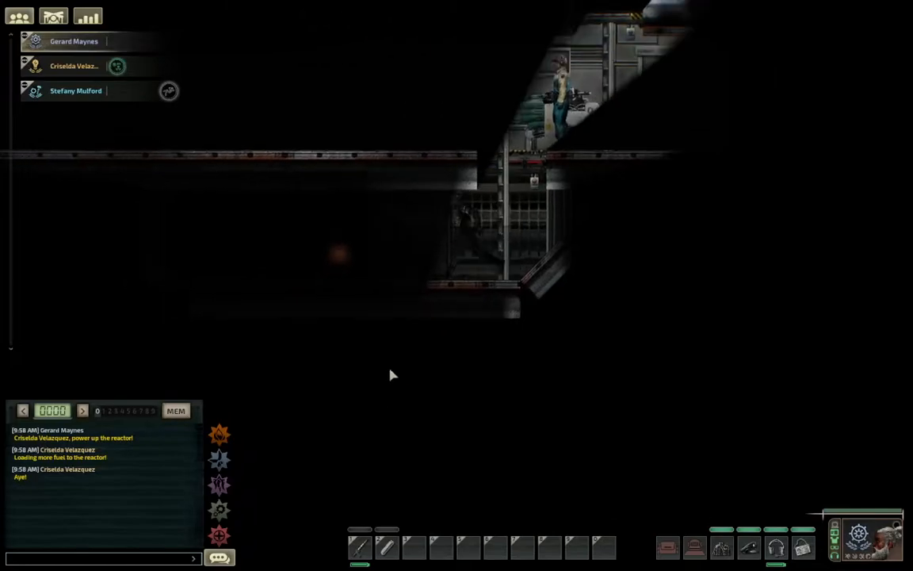
pyautogui.press('e')
pyautogui.press('e')
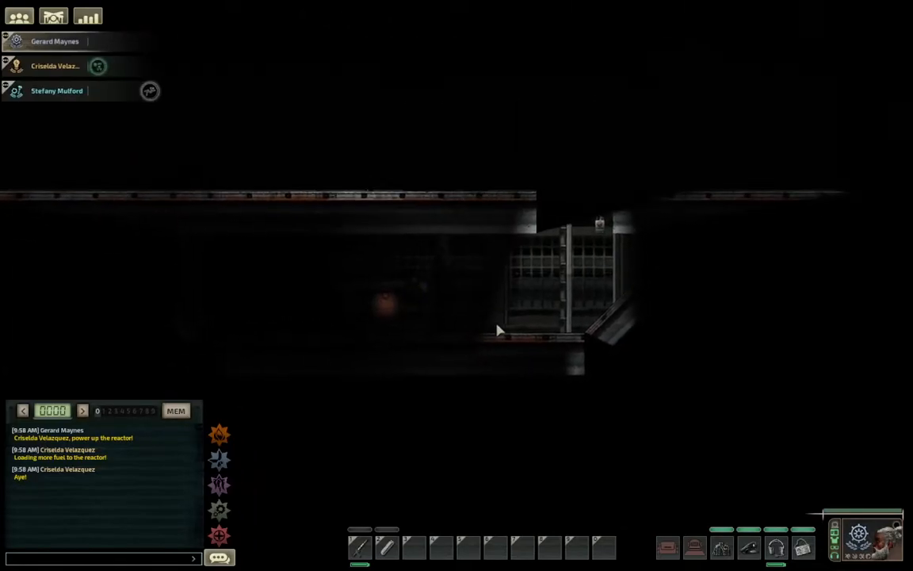
# Return to the navigation terminal and steer the submarine downwards
pyautogui.press('w')
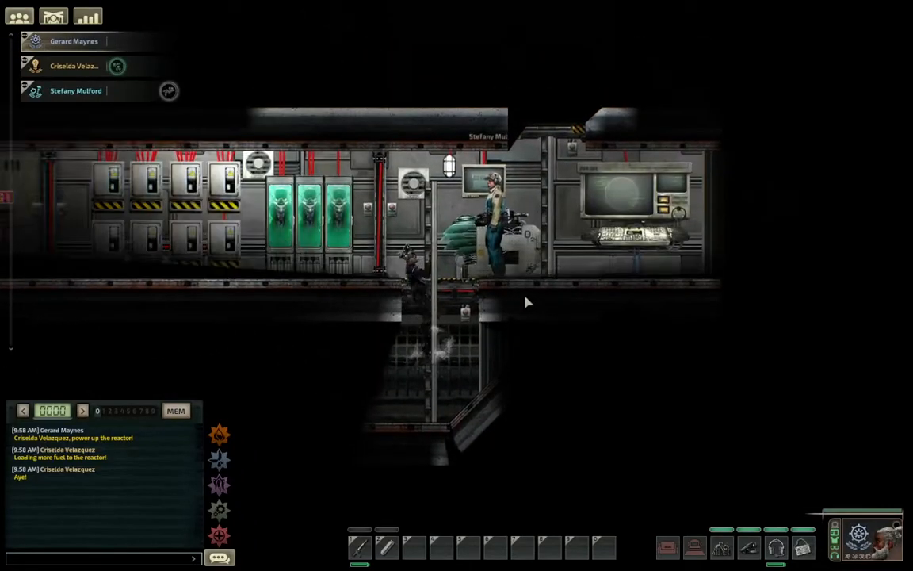
pyautogui.press('d')
pyautogui.press('e')
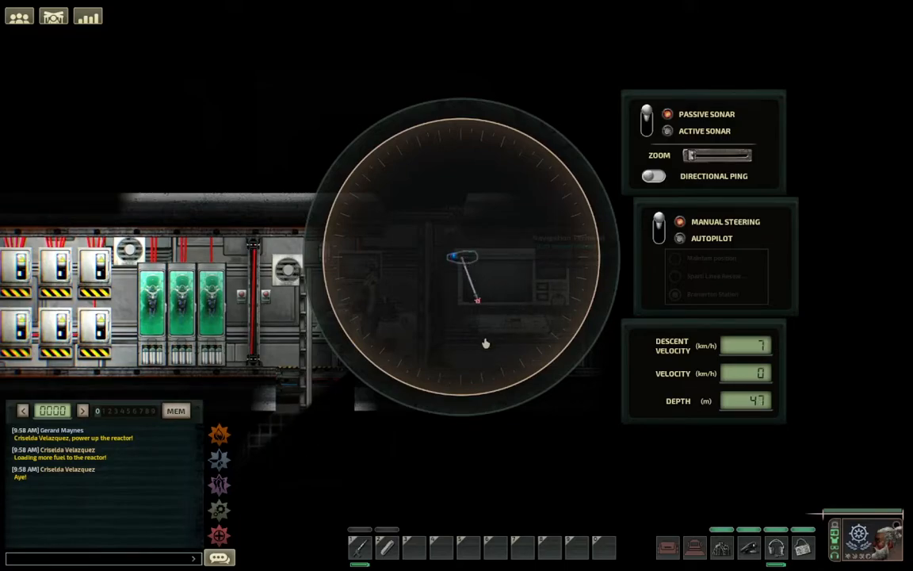
# Return to the editor and move the navigation terminal's engine wire to VELOCITY_X_OUT and its pump wire to VELOCITY_Y_OUT
pyautogui.press('Escape')
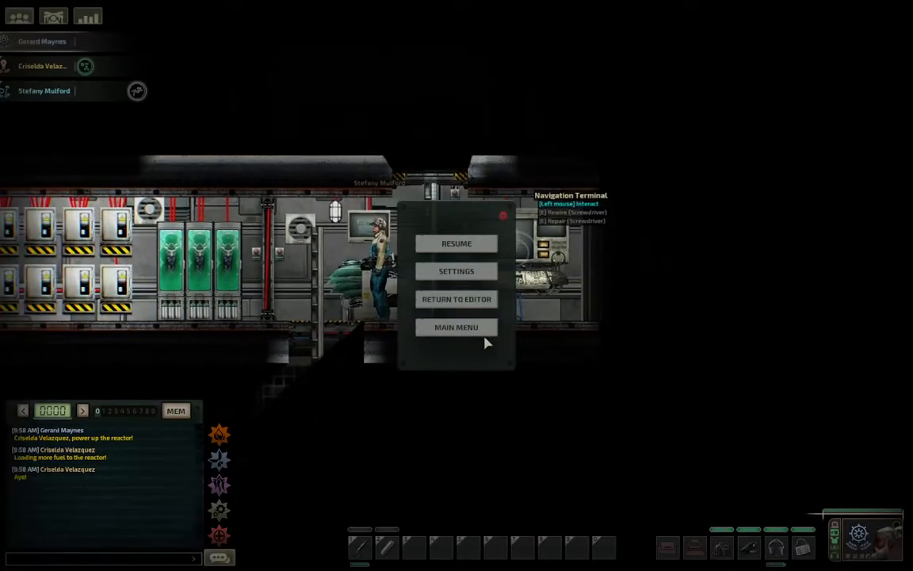
pyautogui.click(448, 307)
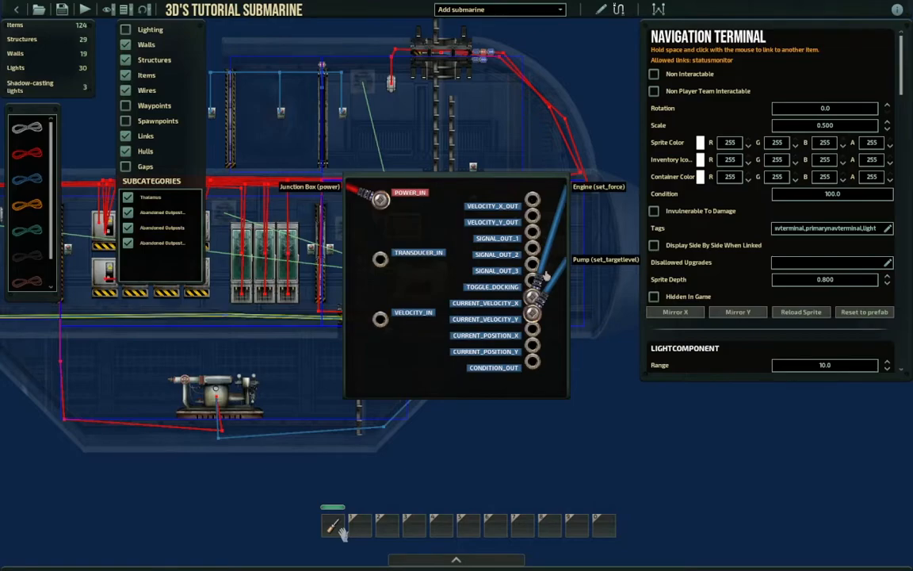
pyautogui.moveTo(536, 298); pyautogui.dragTo(531, 266)
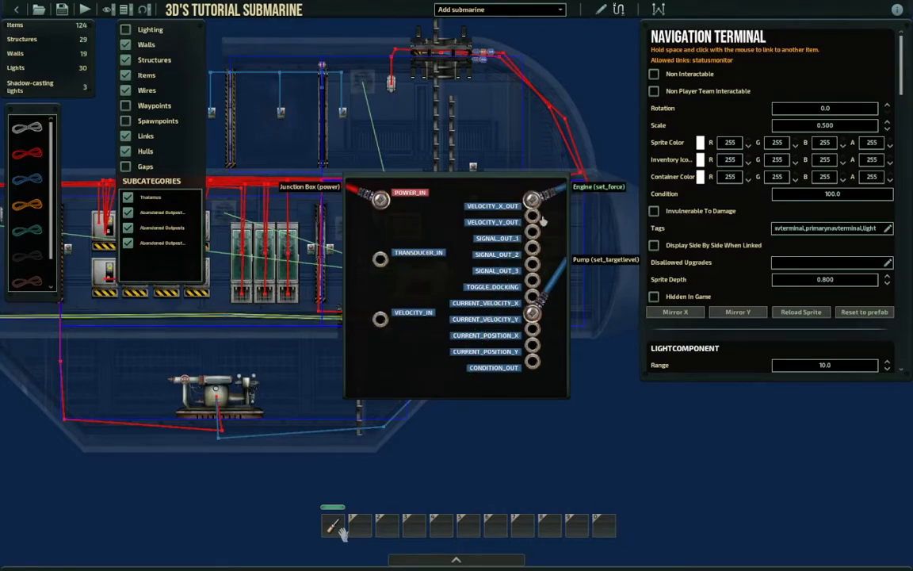
pyautogui.moveTo(535, 317); pyautogui.dragTo(533, 258)
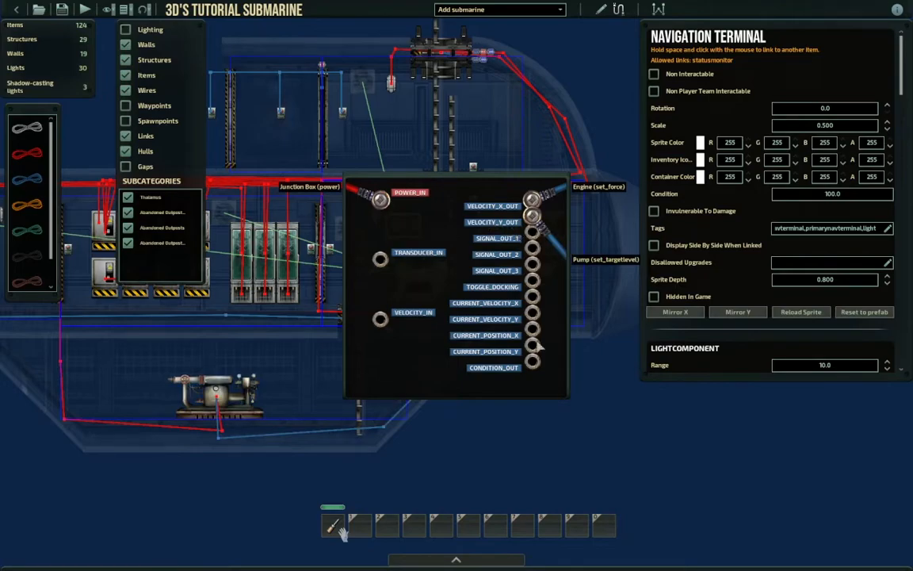
pyautogui.click(545, 433)
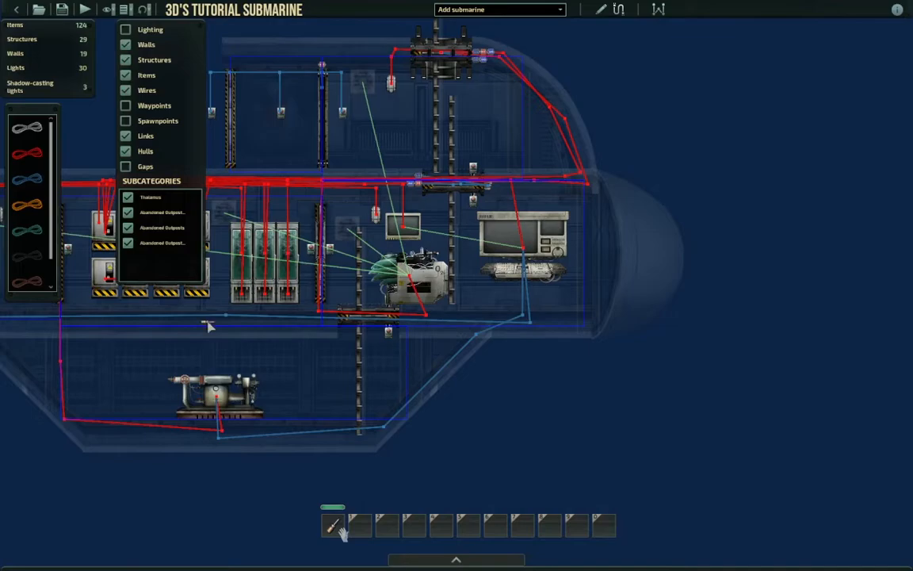
# Connect a new blue wire to the navigation terminal's SIGNAL_OUT_1 and route it along the ceiling to above the nuclear reactor
pyautogui.moveTo(401, 329); pyautogui.dragTo(621, 331, button='middle')
pyautogui.moveTo(349, 322)
pyautogui.mouseDown(button='middle')
pyautogui.moveTo(642, 318)
pyautogui.moveTo(341, 316)
pyautogui.mouseUp(button='middle')
pyautogui.moveTo(735, 317); pyautogui.dragTo(354, 357, button='middle')
pyautogui.moveTo(369, 299); pyautogui.dragTo(444, 298, button='middle')
pyautogui.scroll(3, 445, 300)
pyautogui.click(441, 291)
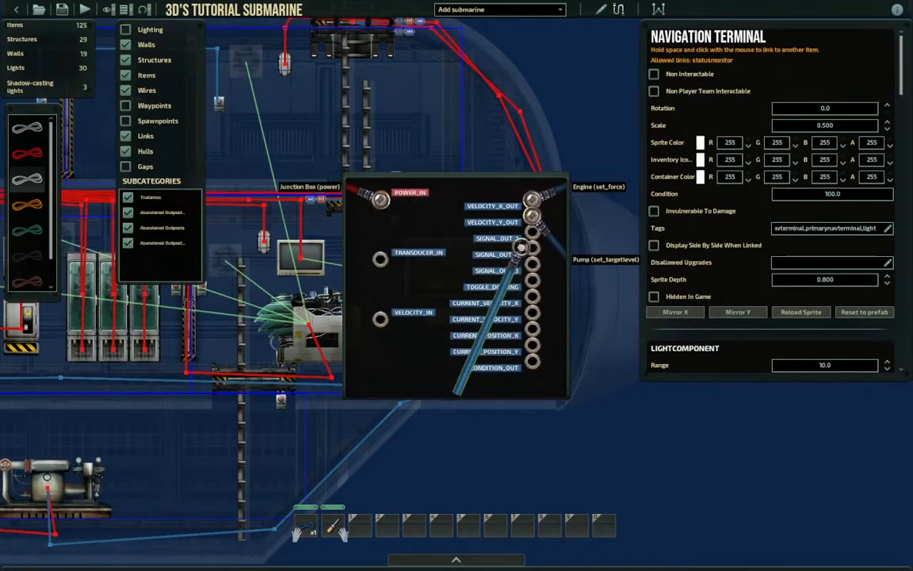
pyautogui.rightClick(526, 242)
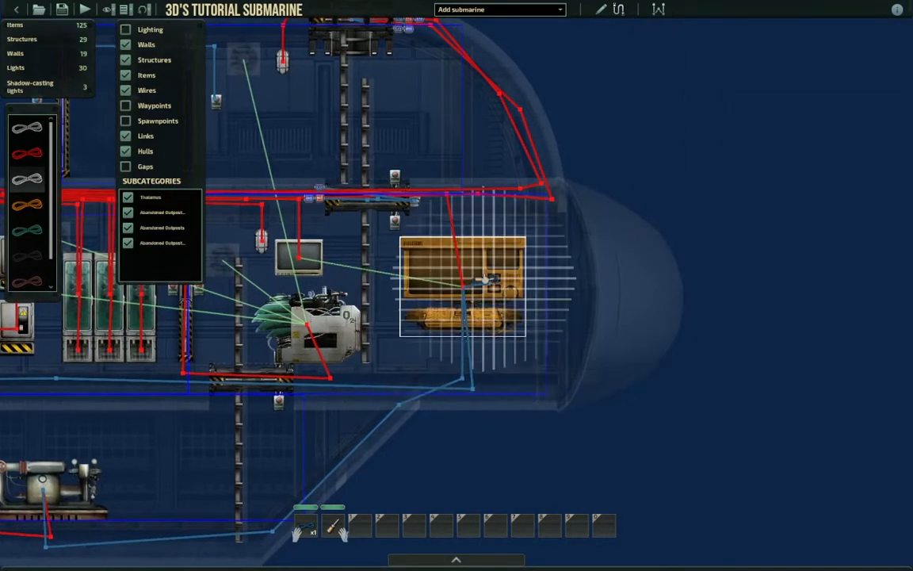
pyautogui.click(462, 196)
pyautogui.moveTo(432, 207); pyautogui.dragTo(691, 247, button='middle')
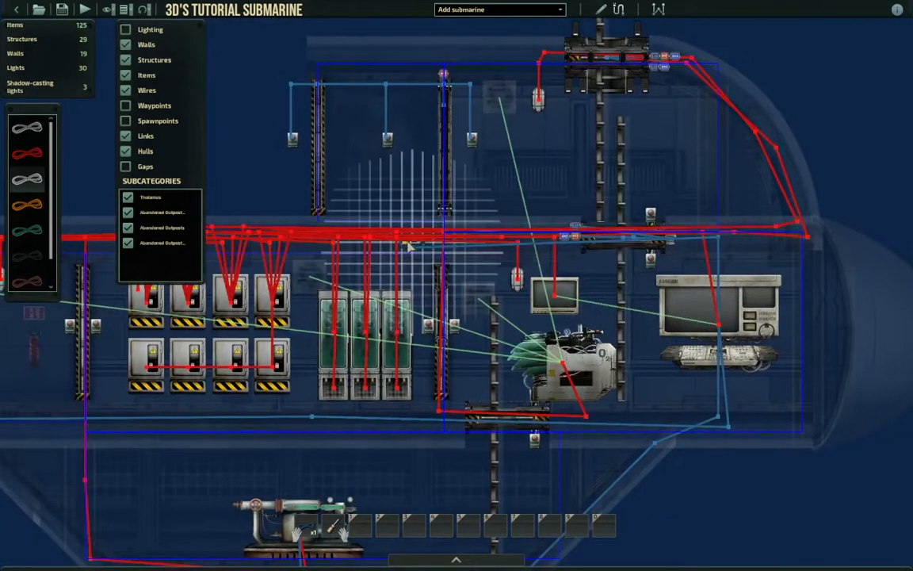
pyautogui.click(368, 226)
pyautogui.moveTo(303, 247); pyautogui.dragTo(556, 249, button='middle')
pyautogui.click(467, 237)
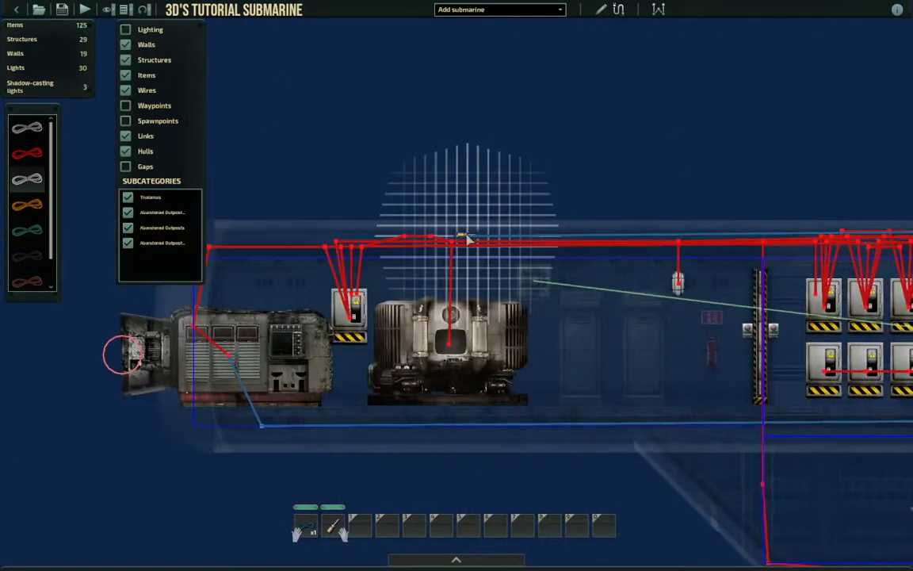
# Connect the free end of the blue signal wire to the nuclear reactor's SHUTDOWN input
pyautogui.click(458, 338)
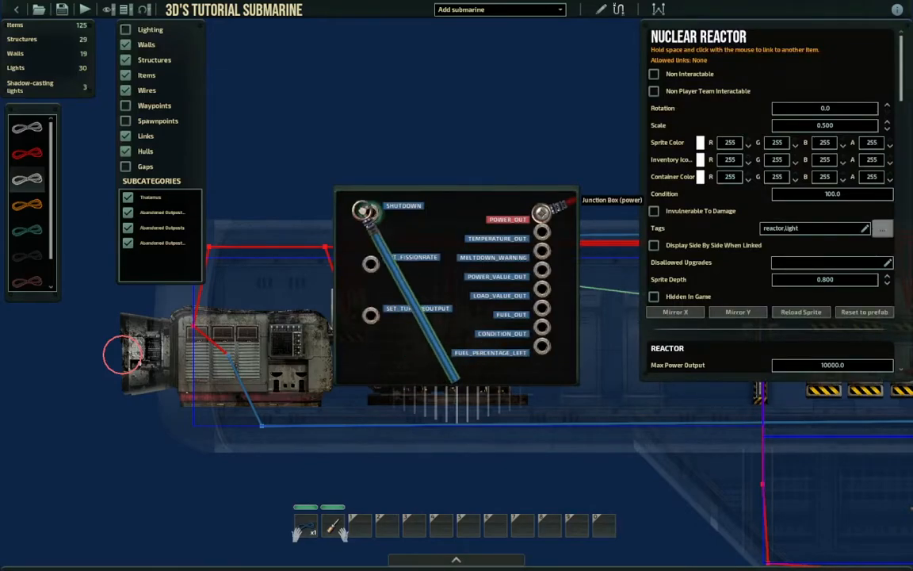
pyautogui.moveTo(367, 213); pyautogui.dragTo(370, 213)
pyautogui.rightClick(514, 365)
pyautogui.moveTo(515, 366); pyautogui.dragTo(291, 280, button='middle')
pyautogui.moveTo(813, 298); pyautogui.dragTo(295, 283, button='middle')
pyautogui.moveTo(557, 286); pyautogui.dragTo(515, 335, button='middle')
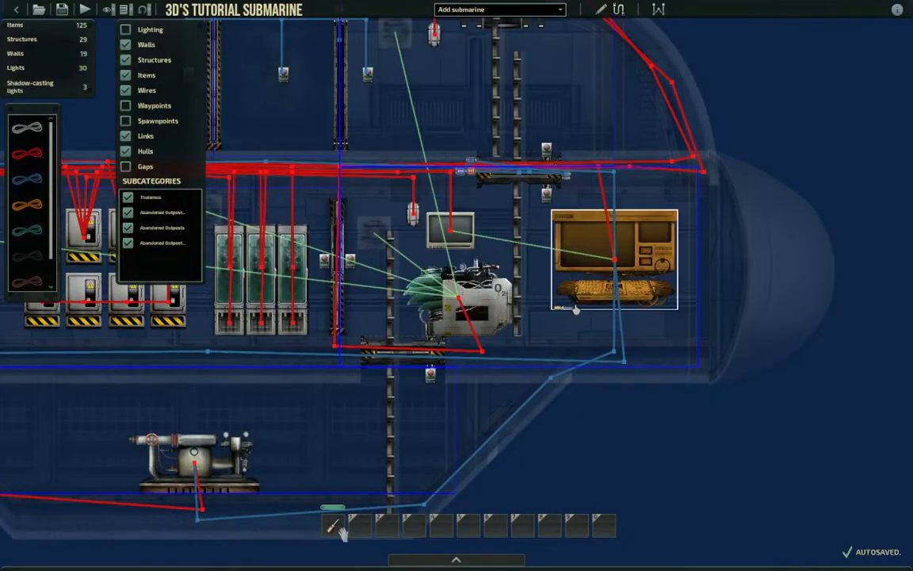
pyautogui.moveTo(102, 375); pyautogui.dragTo(218, 379, button='middle')
pyautogui.moveTo(349, 373)
pyautogui.mouseDown(button='middle')
pyautogui.moveTo(609, 381)
pyautogui.moveTo(354, 358)
pyautogui.moveTo(222, 358)
pyautogui.mouseUp(button='middle')
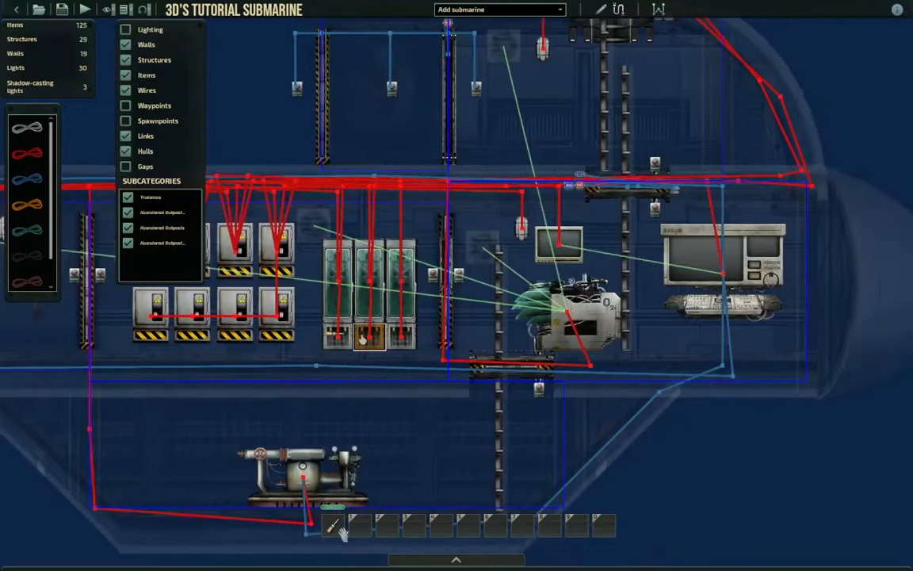
pyautogui.moveTo(684, 214); pyautogui.dragTo(557, 226, button='middle')
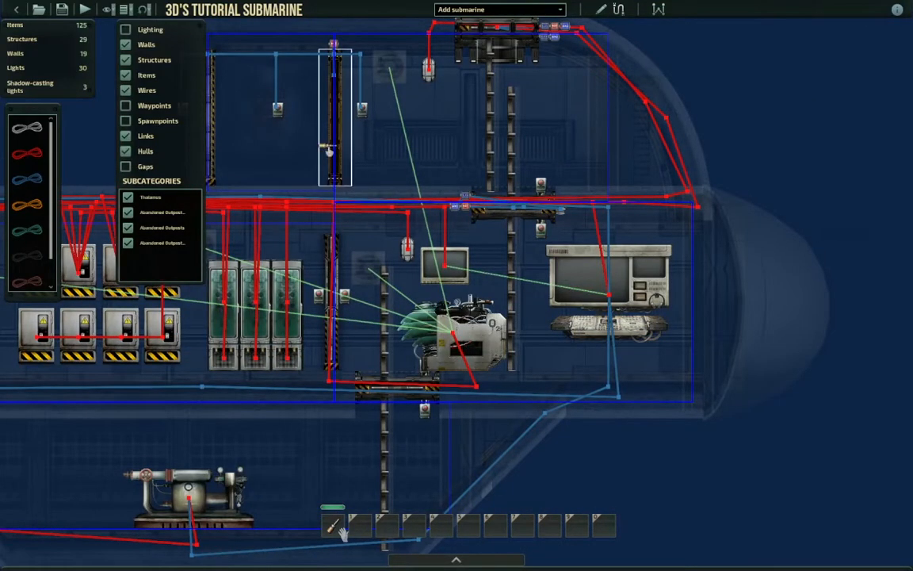
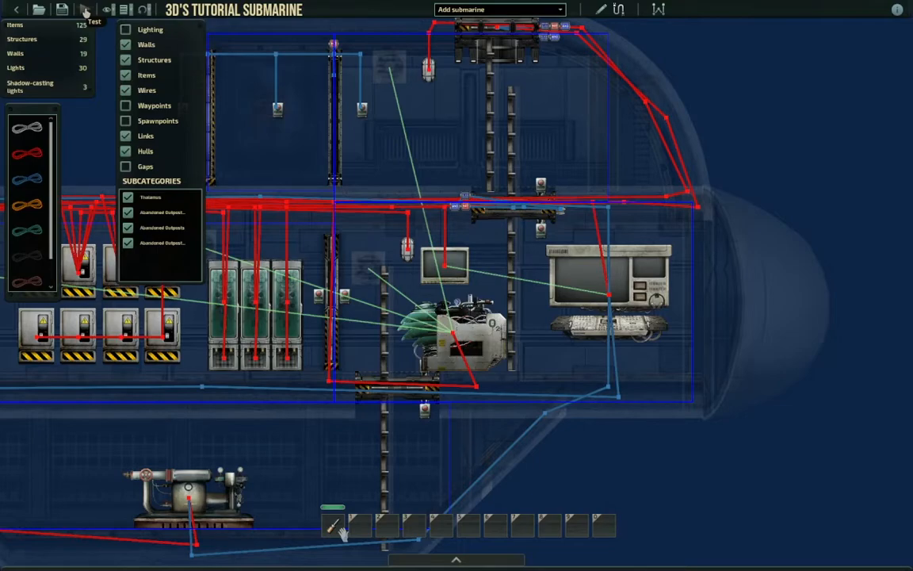
# Start another test run, order a crew member to power up the reactor and open the reactor's controls
pyautogui.click(86, 11)
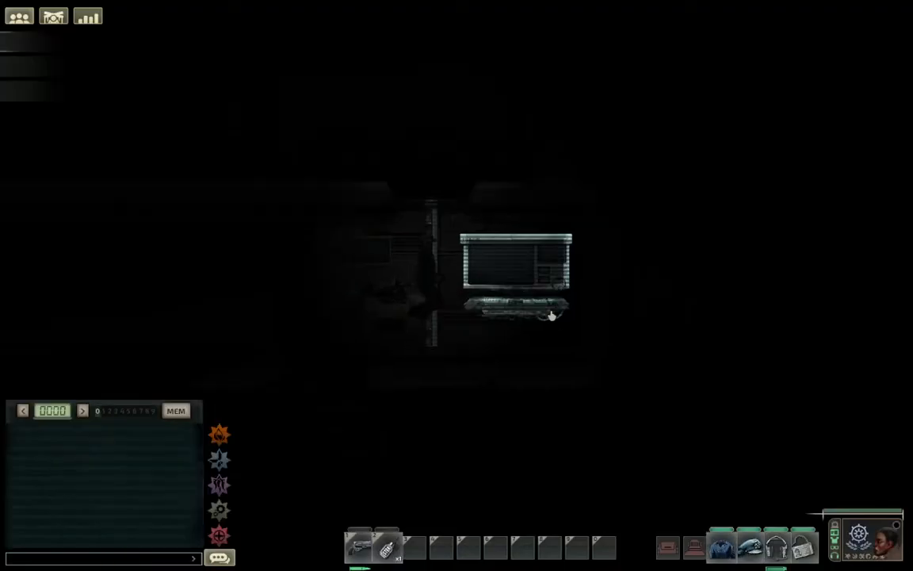
pyautogui.middleClick(511, 320)
pyautogui.click(456, 417)
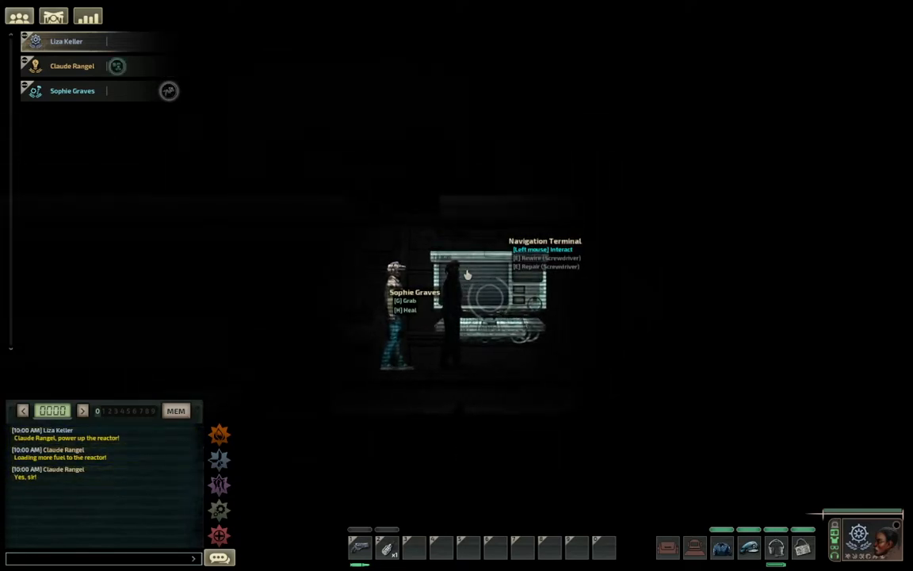
pyautogui.press('a')
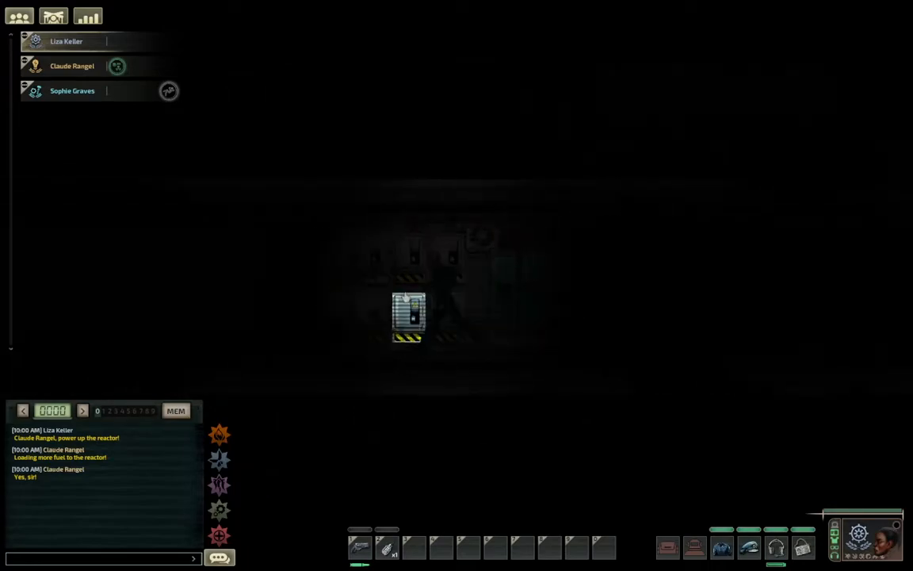
pyautogui.press('a')
pyautogui.click(445, 296)
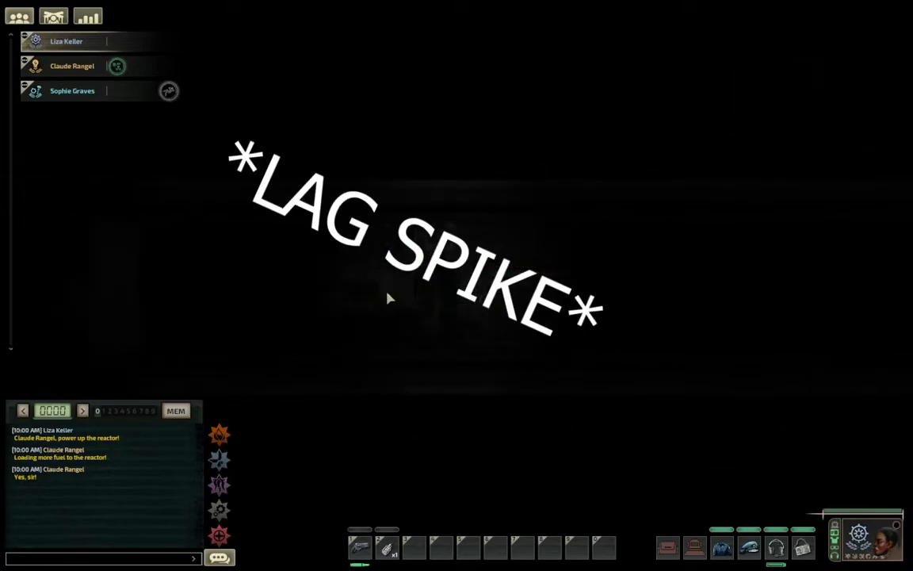
pyautogui.click(454, 296)
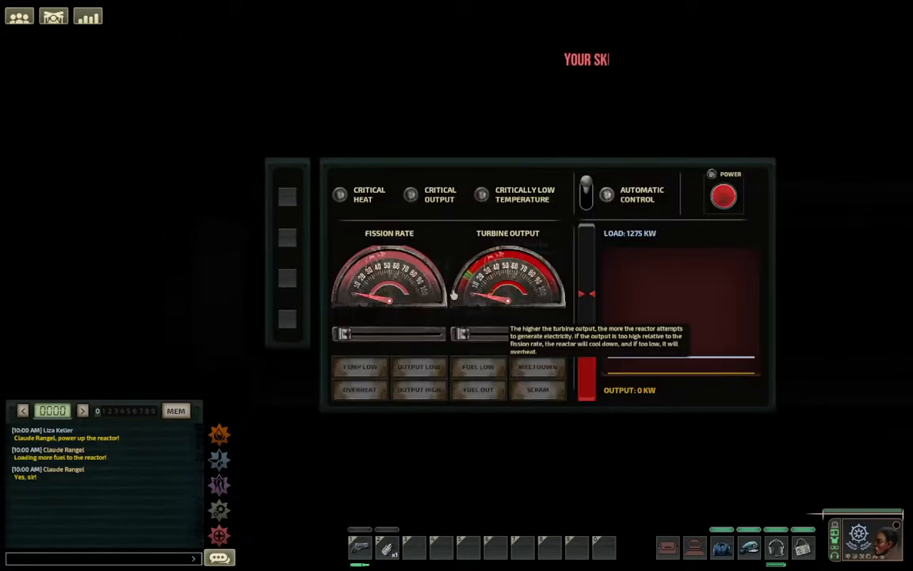
# Take a fuel rod from the medium steel cabinet and load it into the reactor
pyautogui.press('Escape')
pyautogui.click(495, 296)
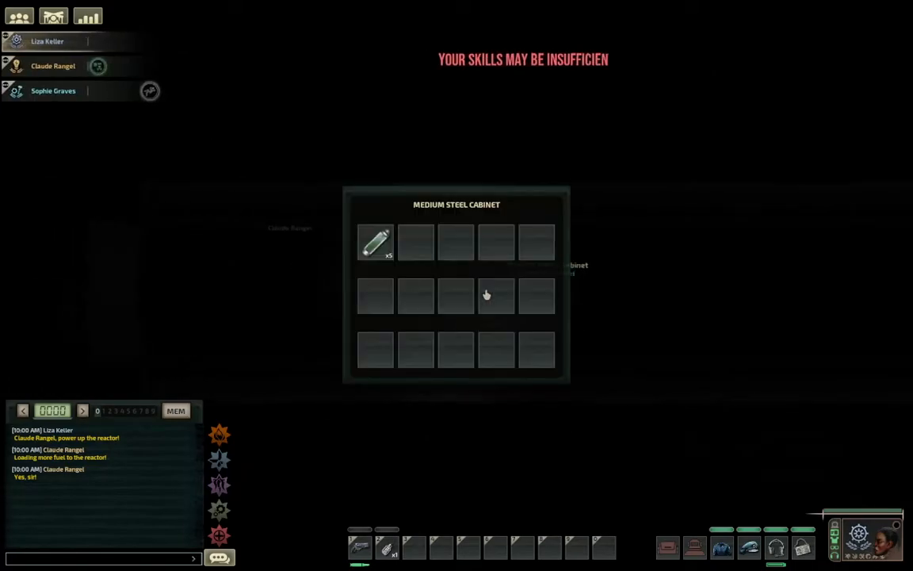
pyautogui.doubleClick(376, 242)
pyautogui.press('Escape')
pyautogui.click(404, 302)
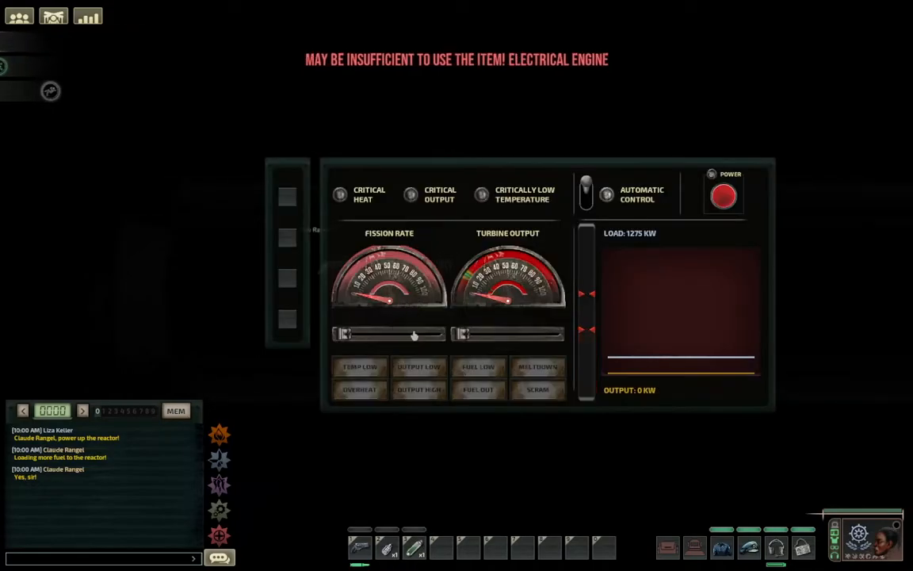
pyautogui.doubleClick(413, 547)
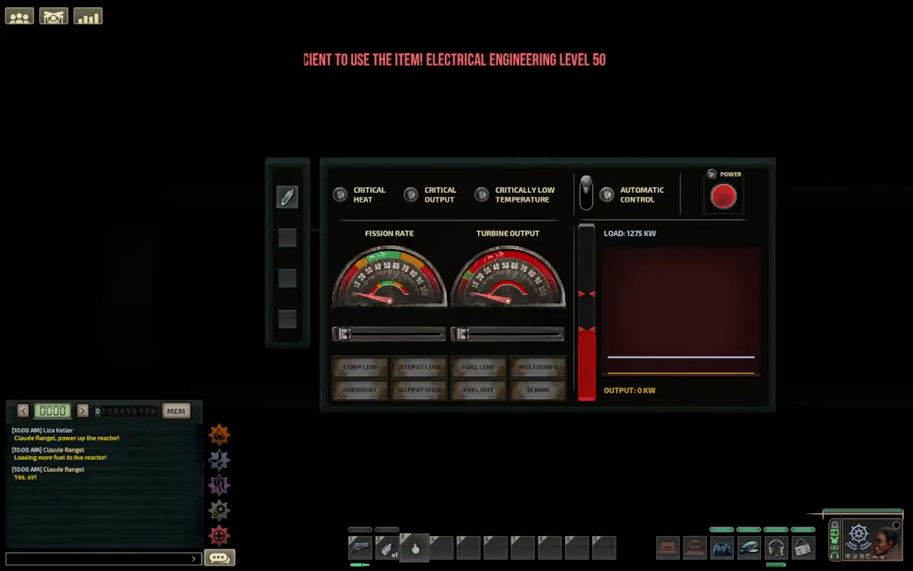
# Switch on the reactor's power and enable automatic control
pyautogui.click(723, 197)
pyautogui.click(587, 193)
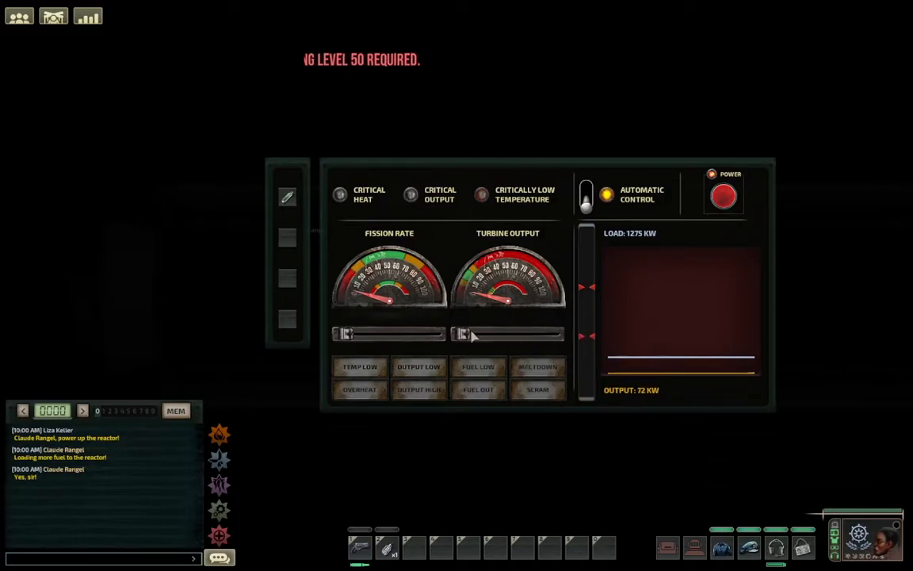
pyautogui.press('Escape')
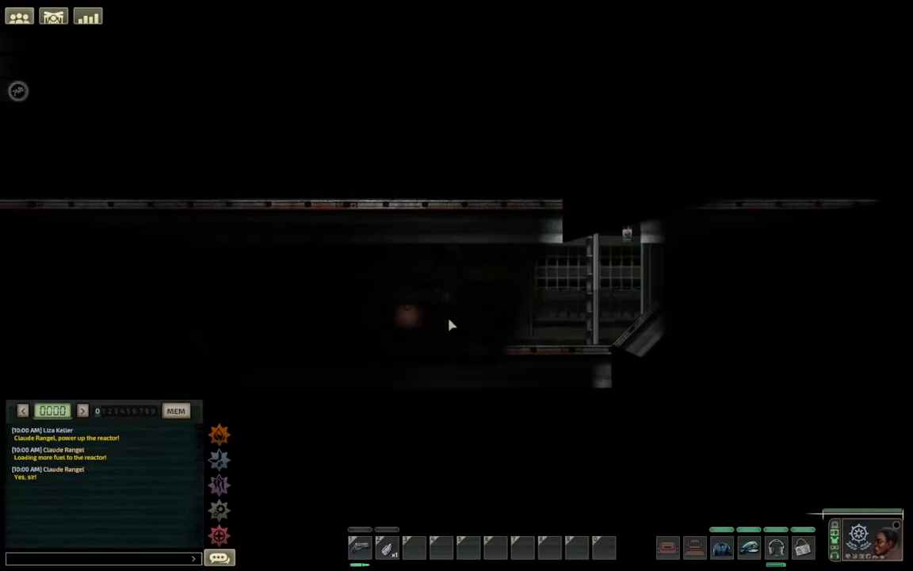
# Climb up from the ballast compartment and open the navigation terminal to test its reactor shutdown signal
pyautogui.press('w')
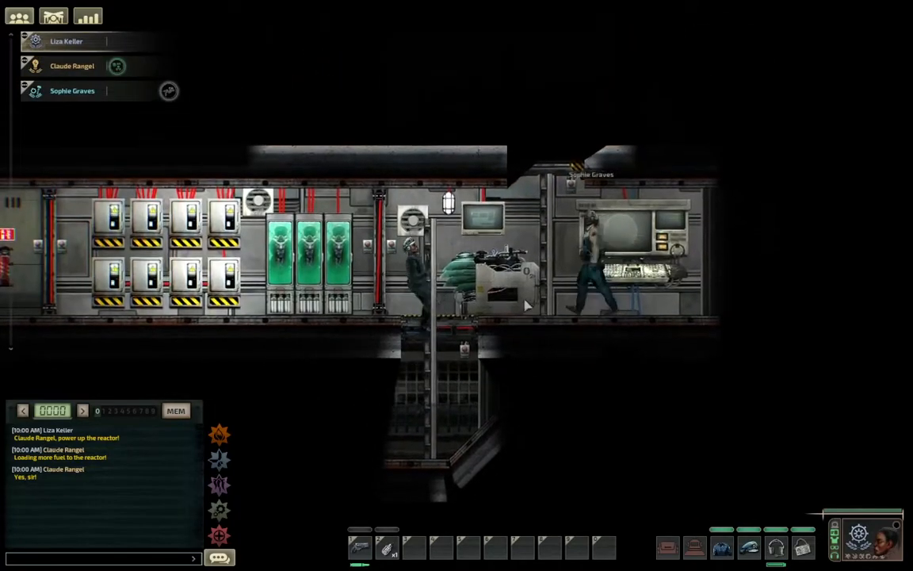
pyautogui.press('d')
pyautogui.press('e')
pyautogui.click(506, 241)
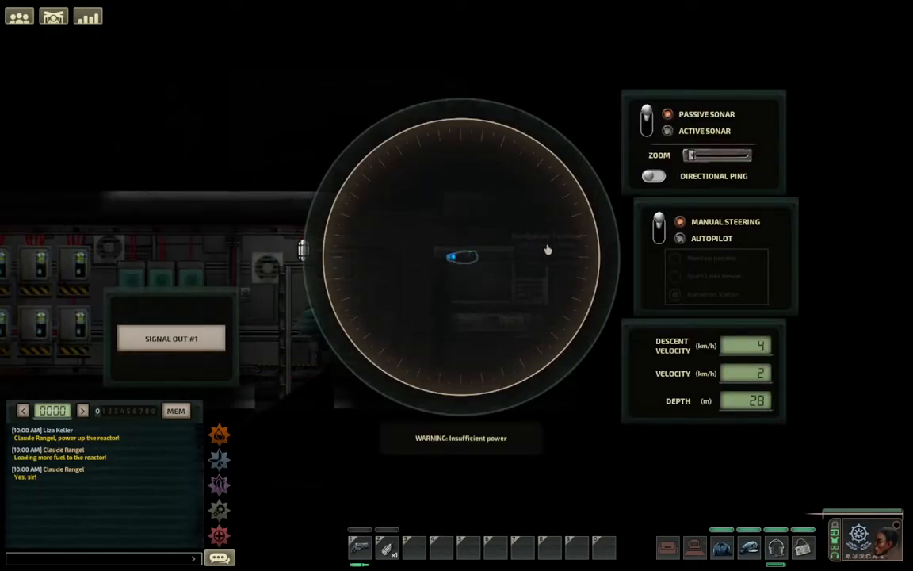
# Walk towards the engine room to check on the reactor, and return to reopen the navigation terminal
pyautogui.press('a')
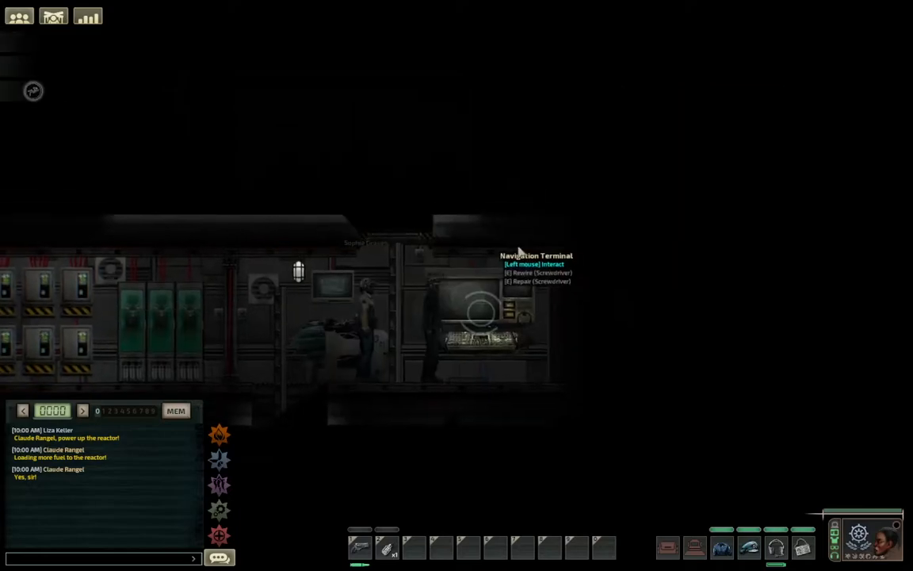
pyautogui.press('a')
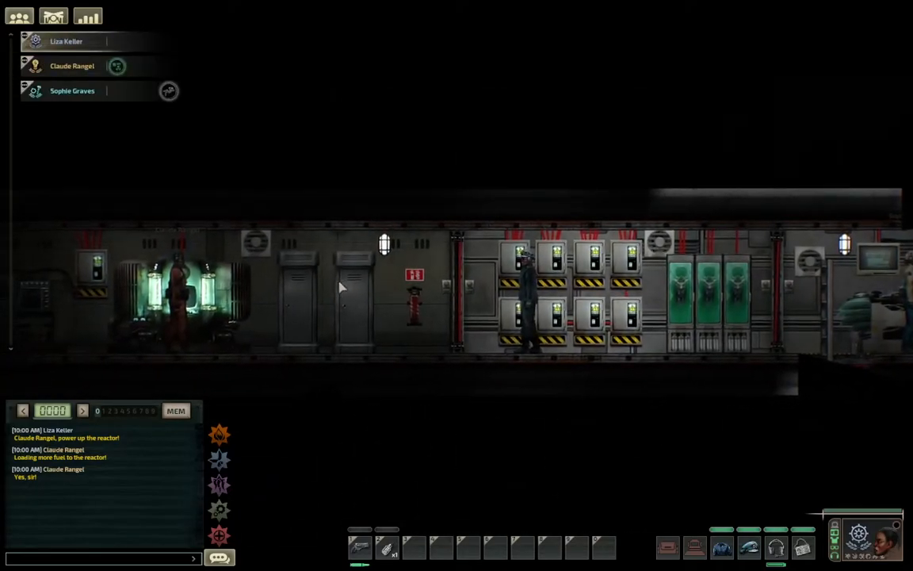
pyautogui.press('d')
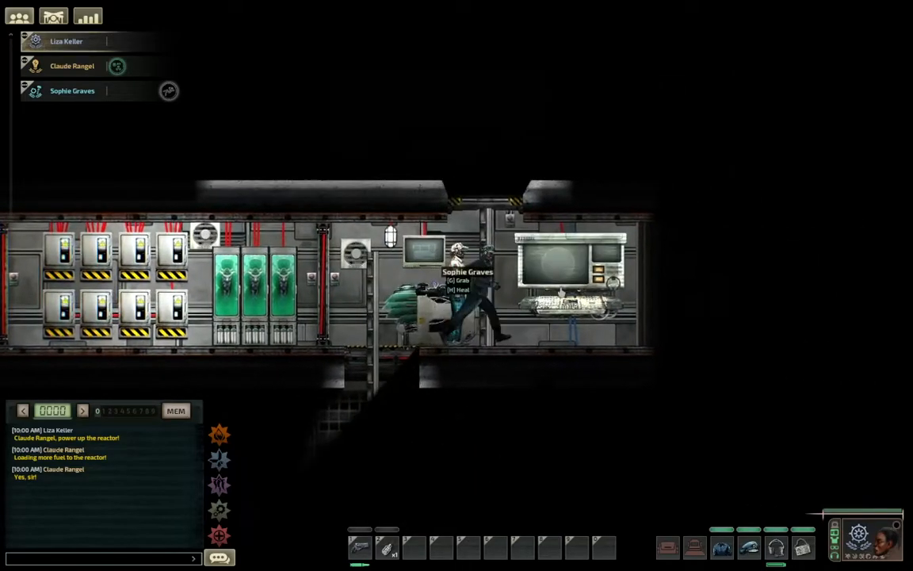
pyautogui.press('e')
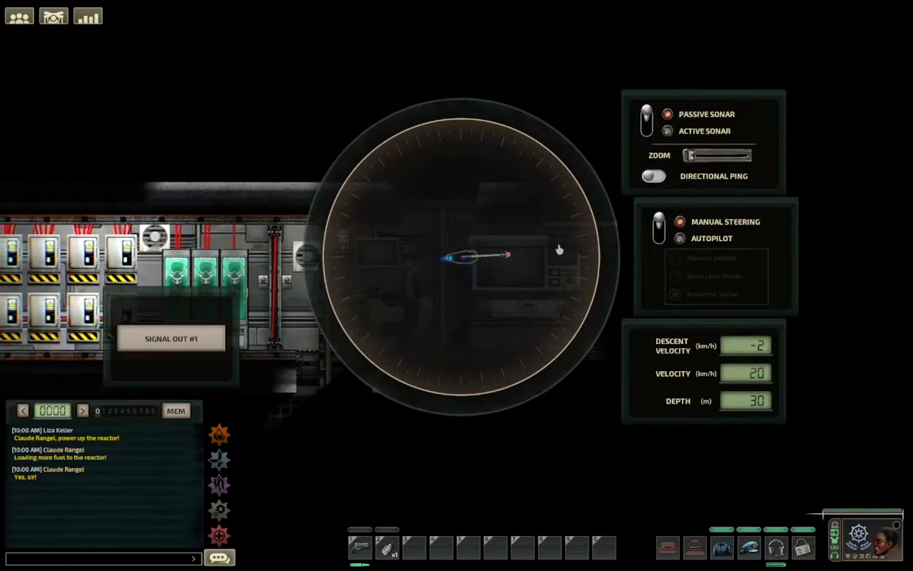
# Steer the submarine straight up towards the surface from the navigation terminal with active sonar on, and leave the terminal
pyautogui.moveTo(546, 259); pyautogui.dragTo(463, 188)
pyautogui.press('e')
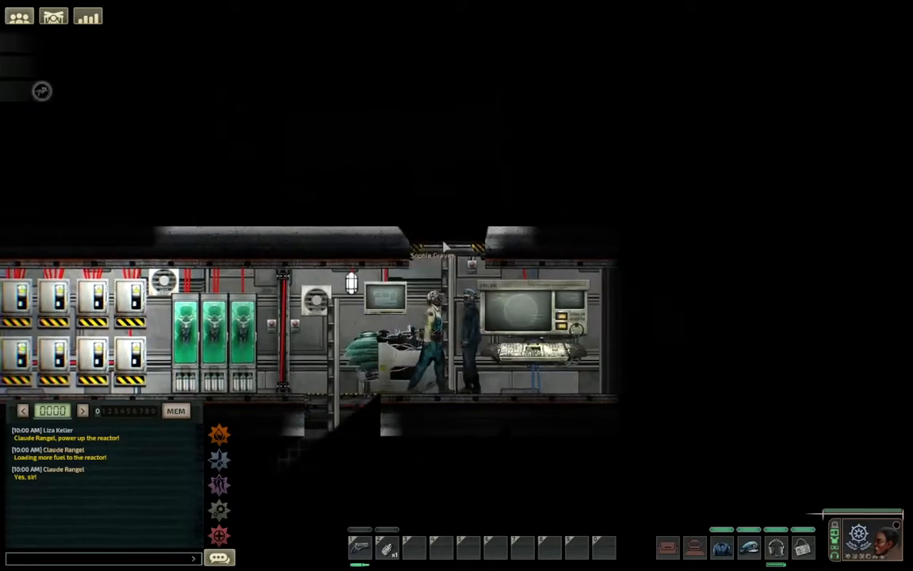
pyautogui.press('e')
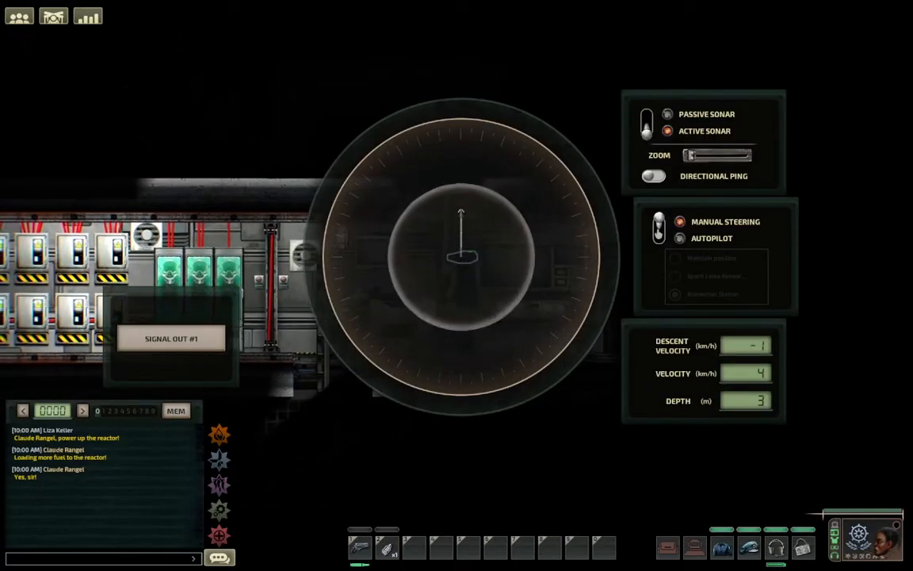
pyautogui.click(649, 255)
pyautogui.press('e')
# Take a diving suit from the diving suit locker beside the junction boxes and put it on
pyautogui.hotkey('shift', 'a')
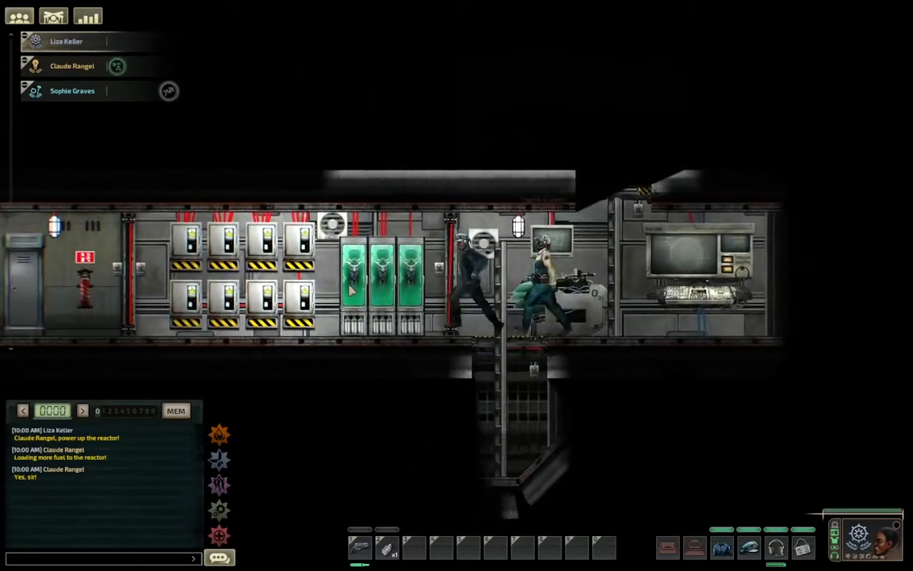
pyautogui.press('e')
pyautogui.doubleClick(457, 302)
pyautogui.press('e')
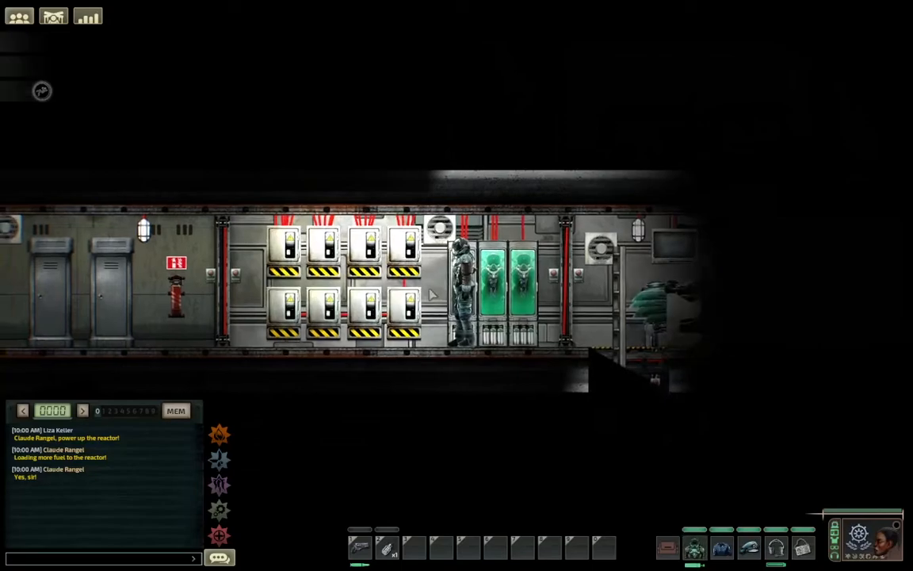
# Climb through the ceiling hatch to the upper compartment and walk out through the airlock
pyautogui.press('a')
pyautogui.press('d')
pyautogui.press('w')
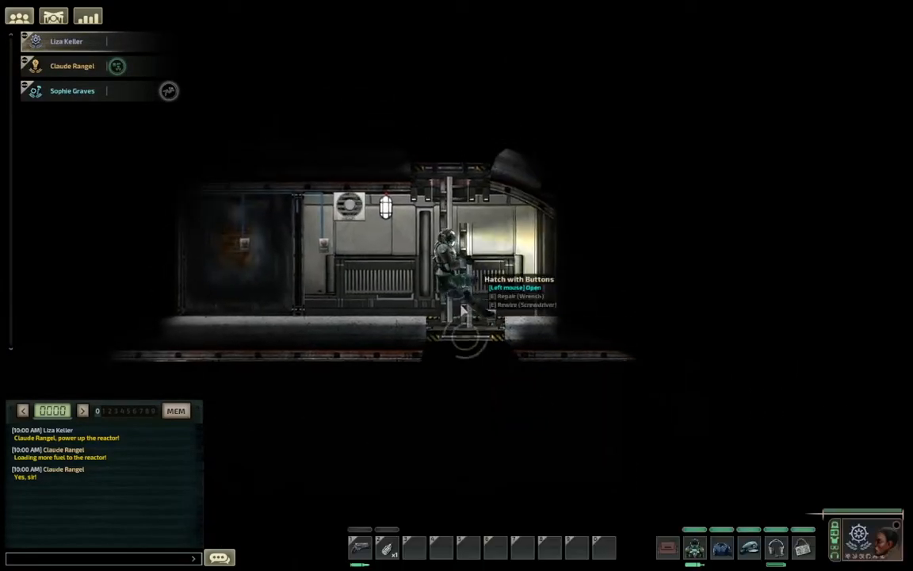
pyautogui.press('a')
pyautogui.press('a')
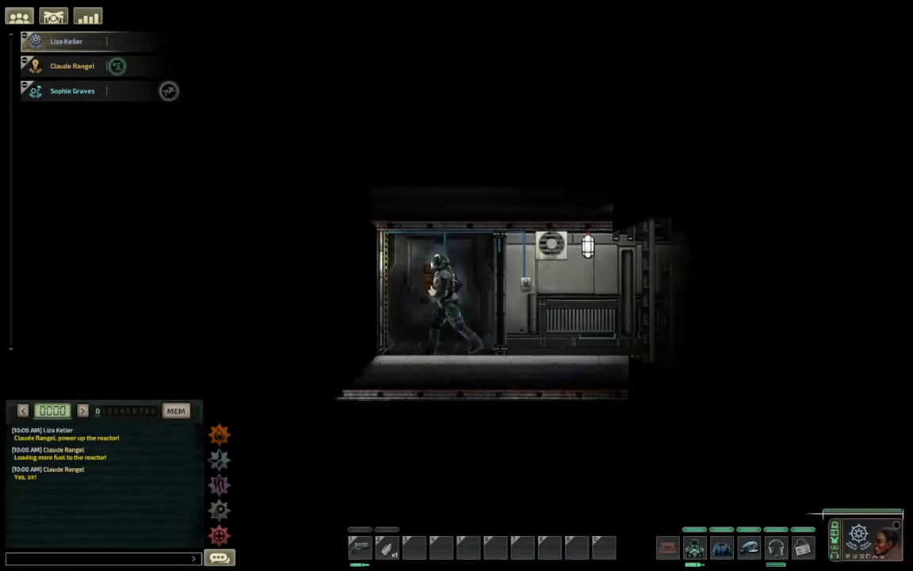
pyautogui.press('a')
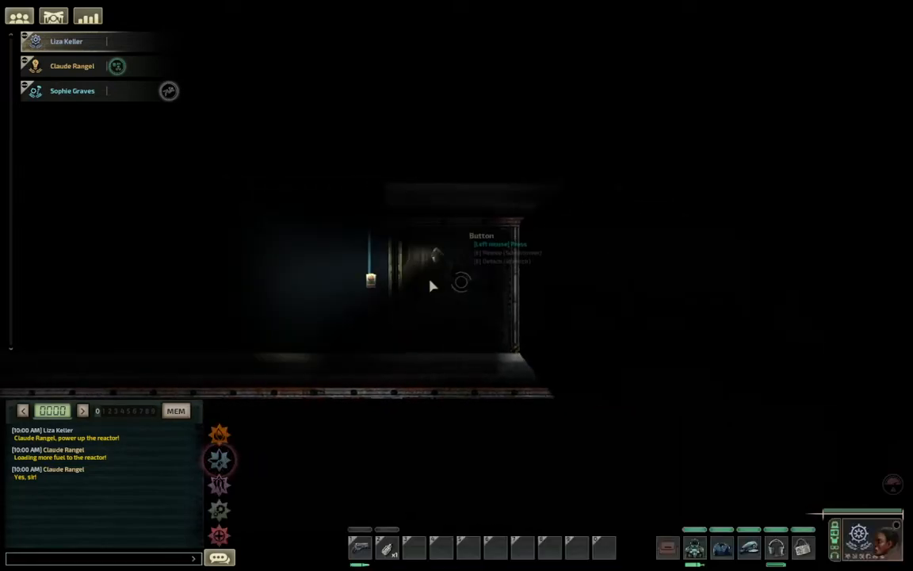
# Return inside through the airlock and climb back down through the hatch to the command room
pyautogui.press('d')
pyautogui.click(489, 278)
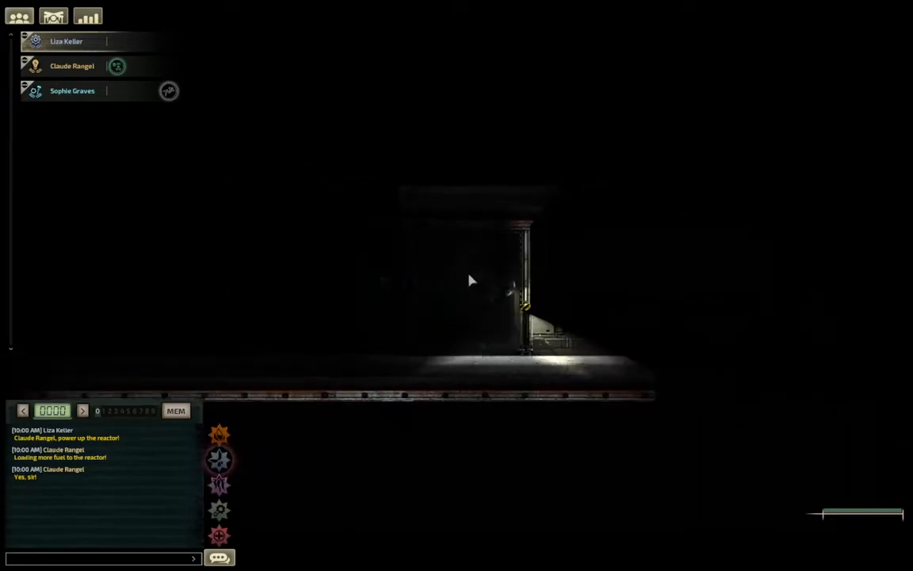
pyautogui.press('d')
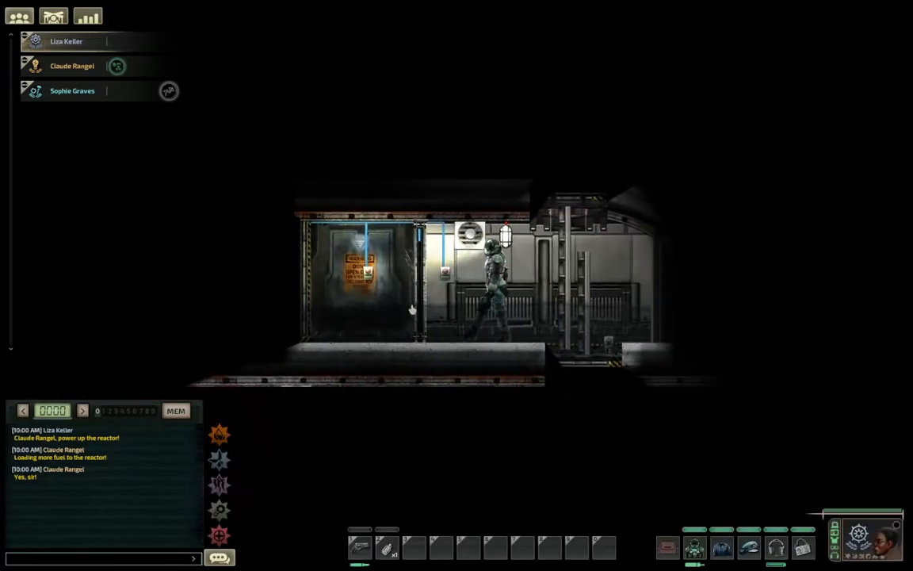
pyautogui.click(479, 334)
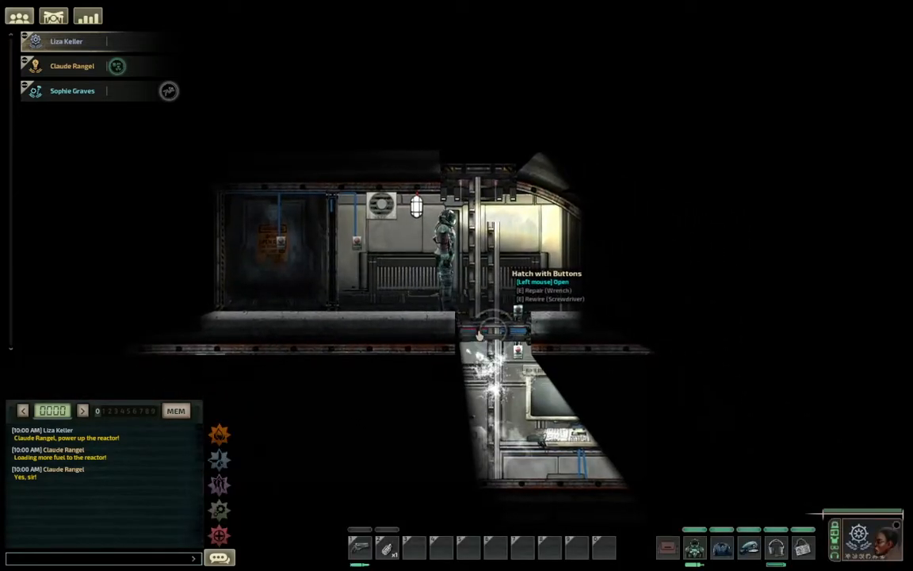
pyautogui.press('s')
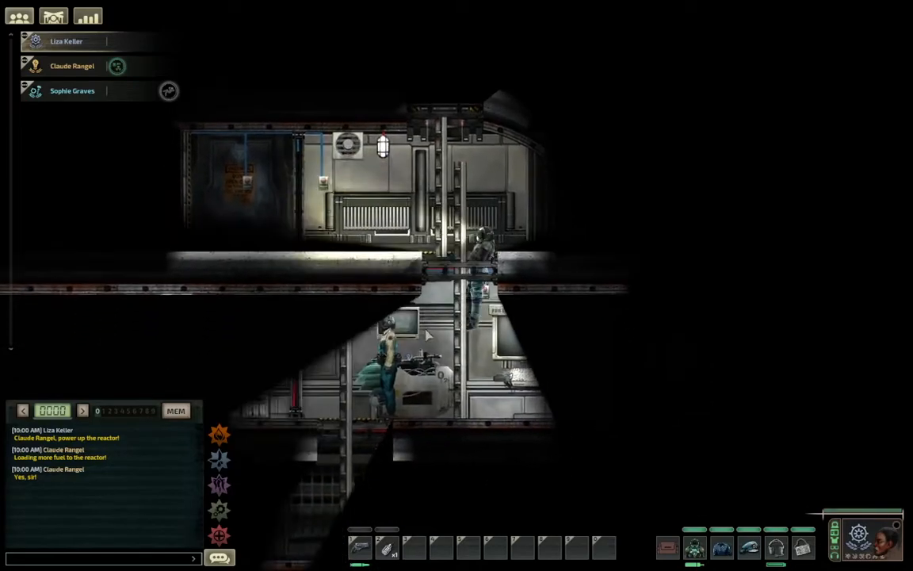
# Put the worn diving suit back into the empty diving suit locker
pyautogui.press('a')
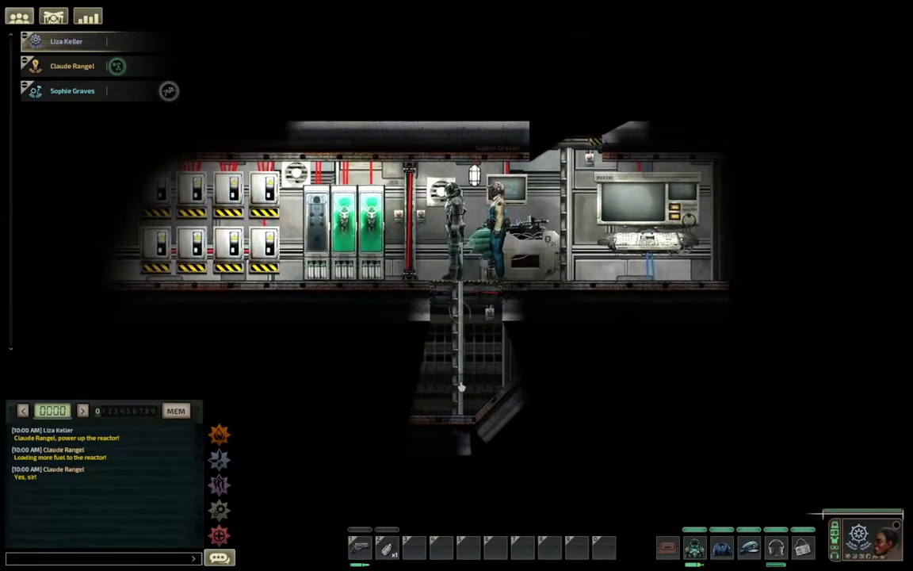
pyautogui.press('e')
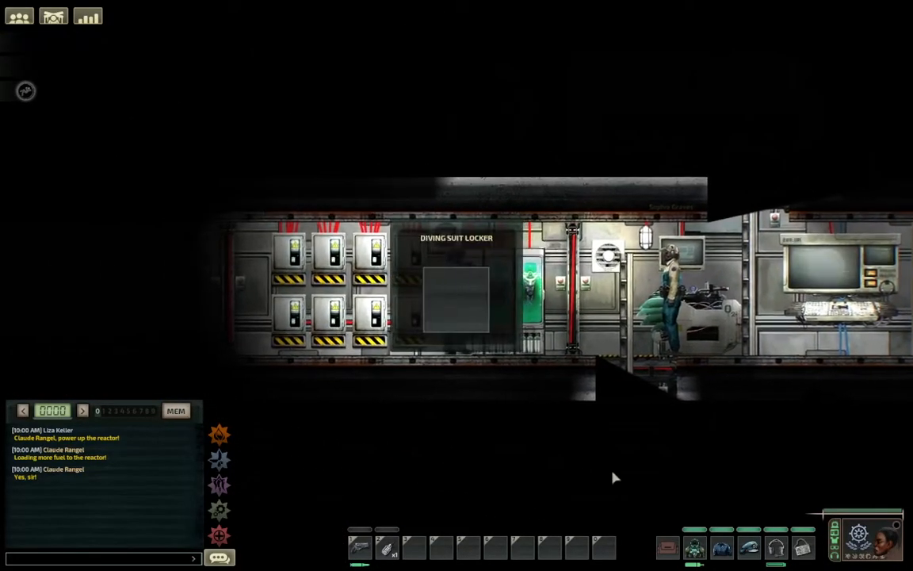
pyautogui.moveTo(464, 329); pyautogui.dragTo(459, 309)
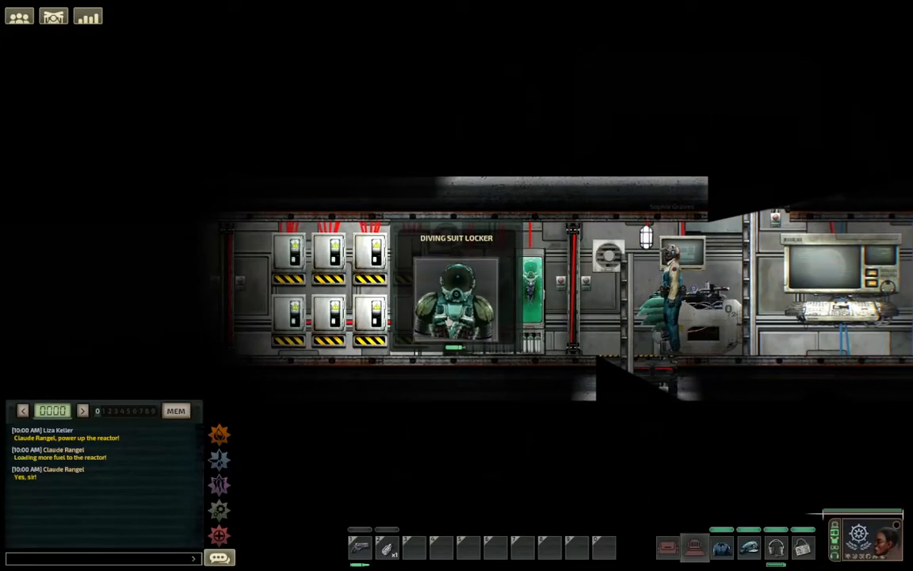
pyautogui.press('e')
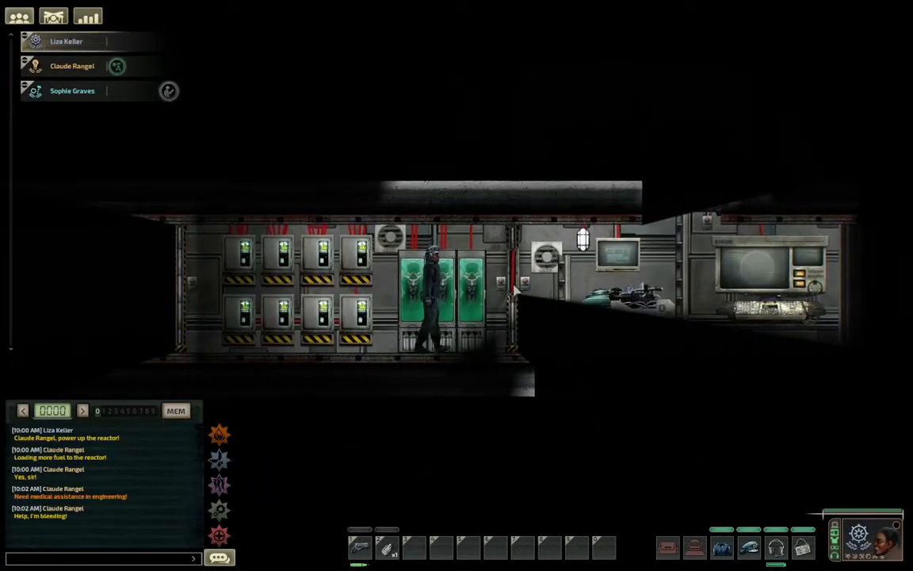
# Check the reactor's controls and take four fuel rods from the nearby steel cabinet
pyautogui.press('a')
pyautogui.press('a')
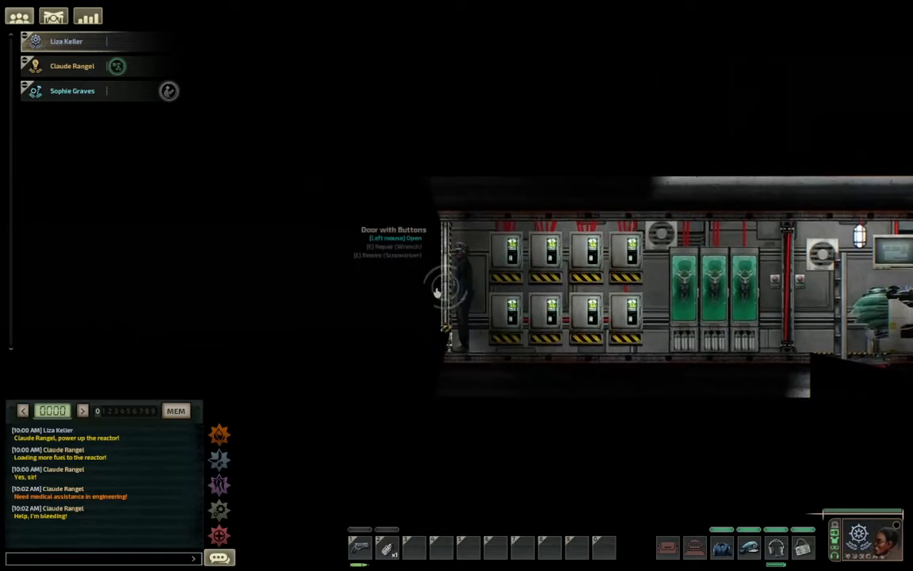
pyautogui.press('e')
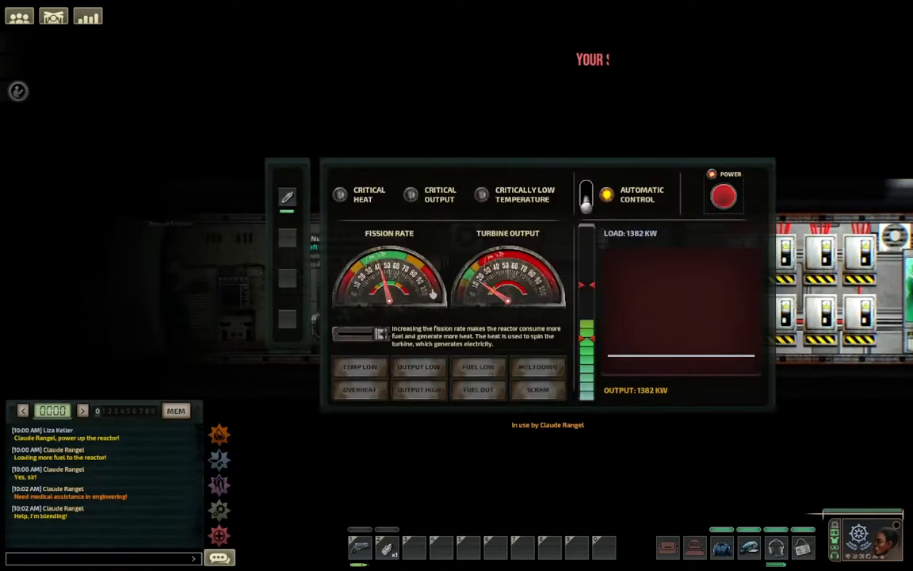
pyautogui.press('Escape')
pyautogui.press('e')
pyautogui.doubleClick(377, 242)
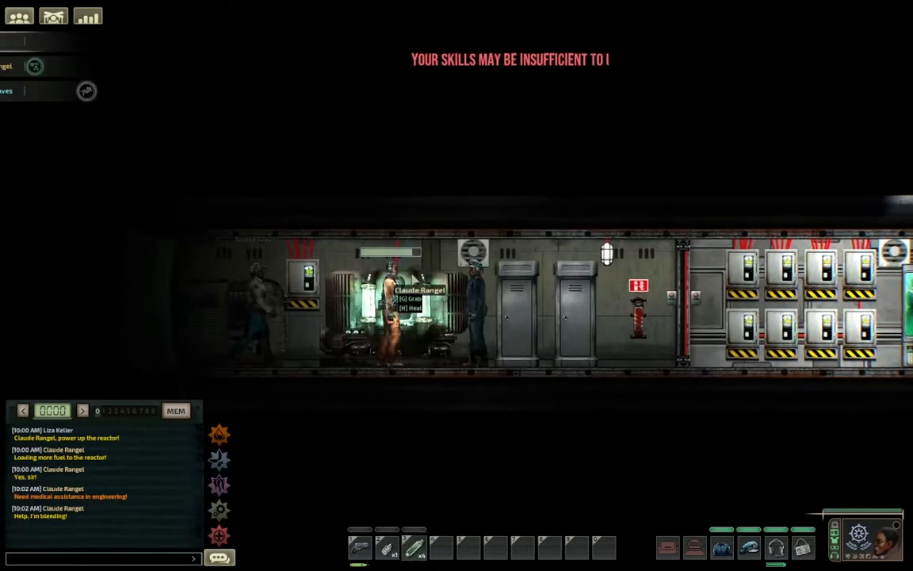
# Fill the reactor with three more fuel rods and, with automatic control off, manually raise its fission rate
pyautogui.press('e')
pyautogui.doubleClick(414, 546)
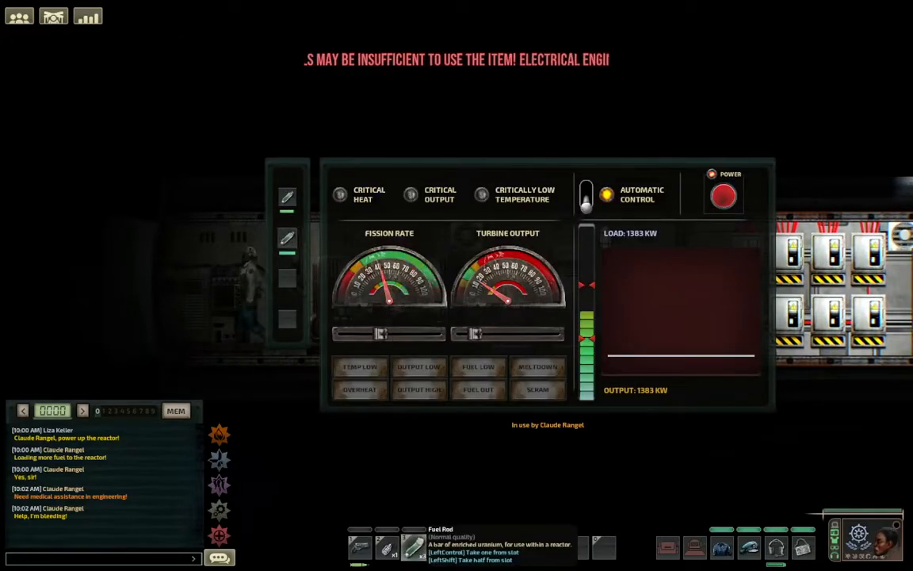
pyautogui.doubleClick(414, 546)
pyautogui.doubleClick(414, 546)
pyautogui.click(584, 200)
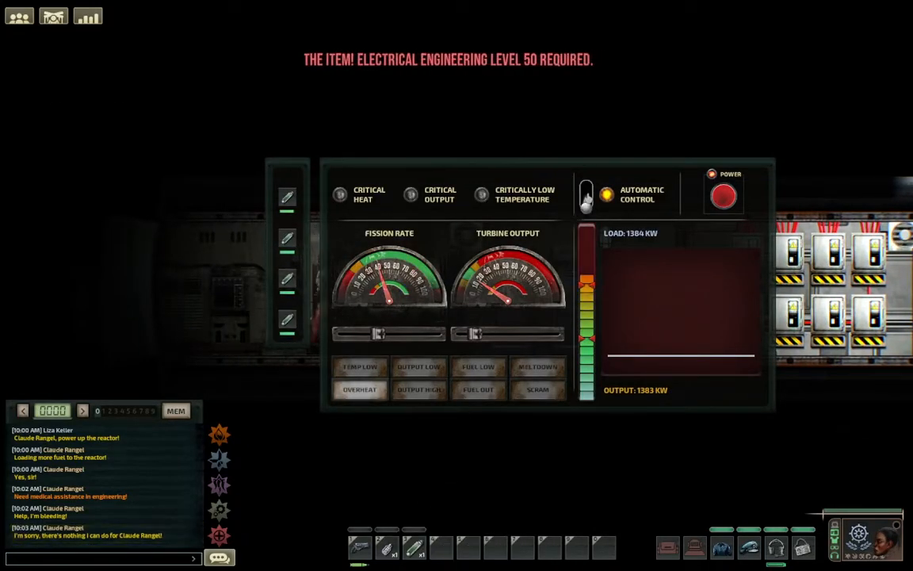
pyautogui.moveTo(379, 333); pyautogui.dragTo(479, 337)
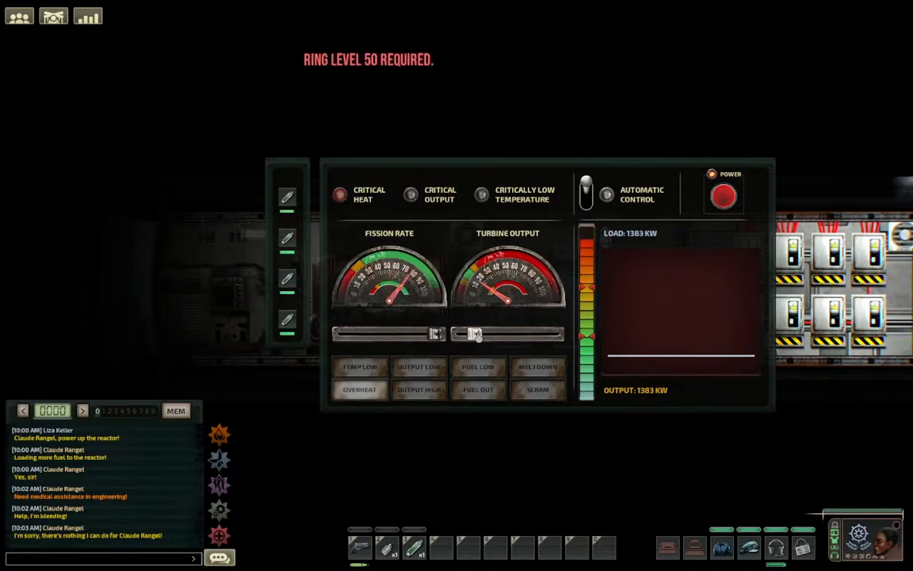
# Check the junction boxes for overload damage, and end the test run to return to the submarine editor
pyautogui.press('d')
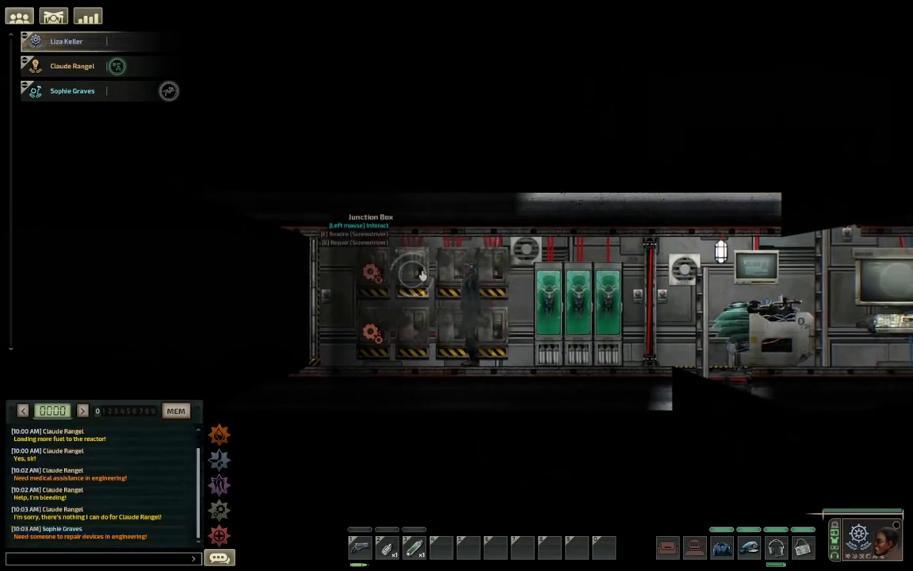
pyautogui.press('d')
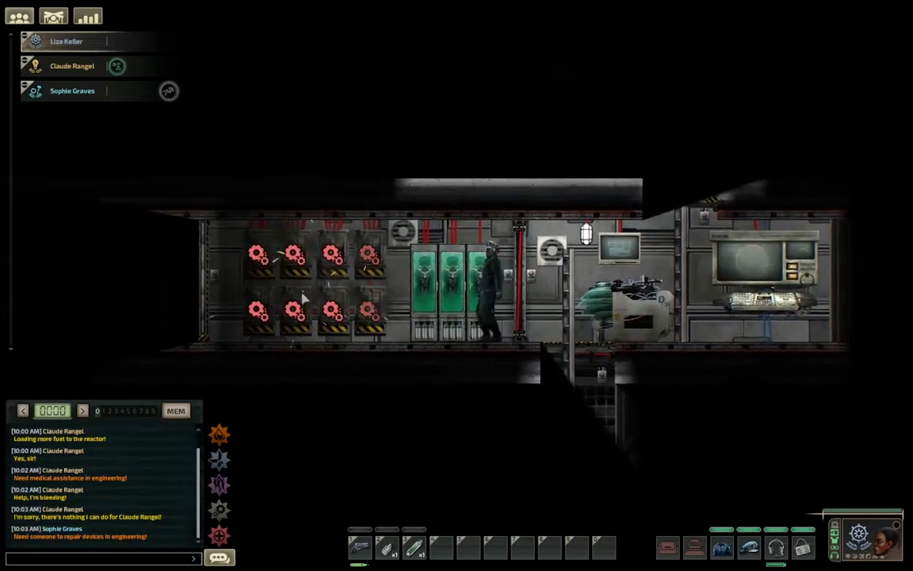
pyautogui.press('Escape')
pyautogui.click(429, 308)
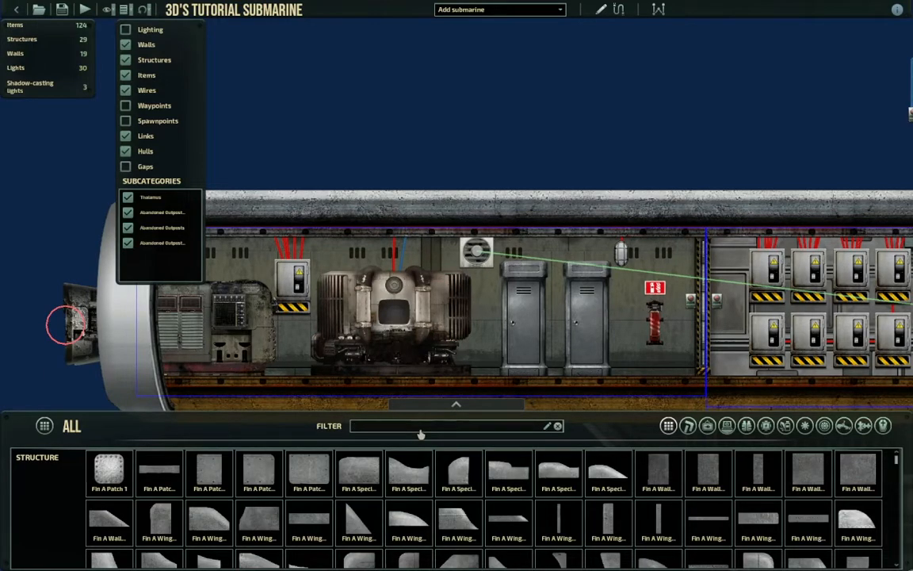
# Hide the walls and place two memory components side by side below the floor under the reactor
pyautogui.click(420, 430)
pyautogui.write('mem')
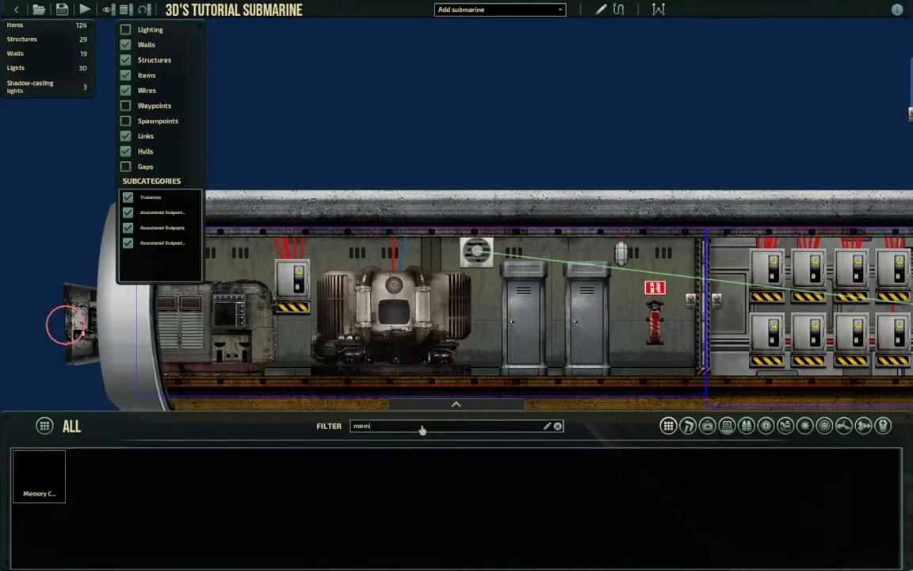
pyautogui.click(127, 44)
pyautogui.scroll(3, 348, 254)
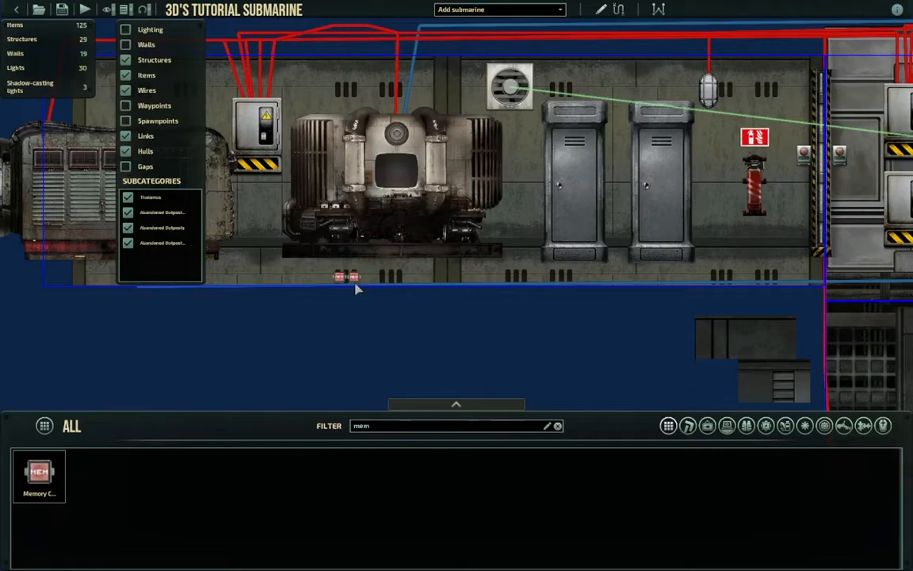
pyautogui.click(345, 278)
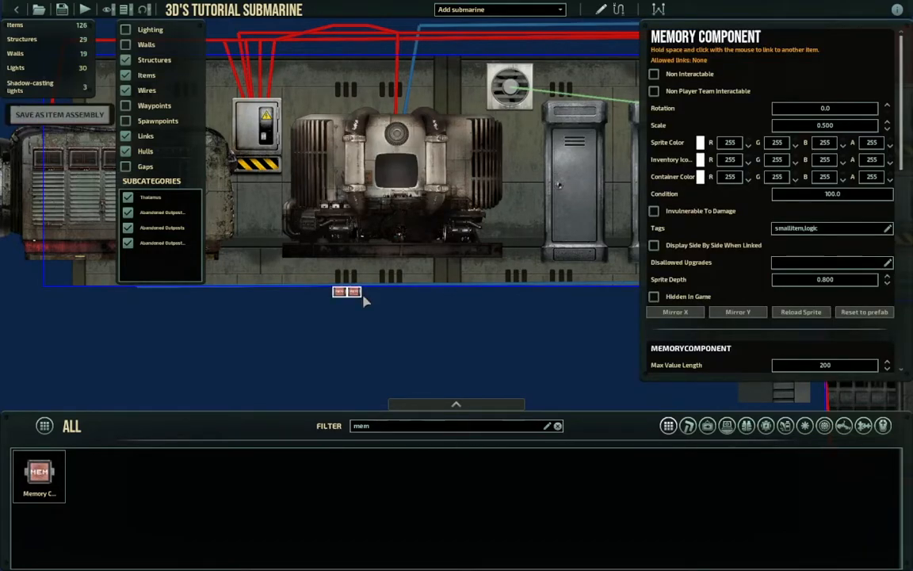
pyautogui.click(246, 355)
# Find the divide component and position it just above the two memory components under the reactor
pyautogui.click(376, 429)
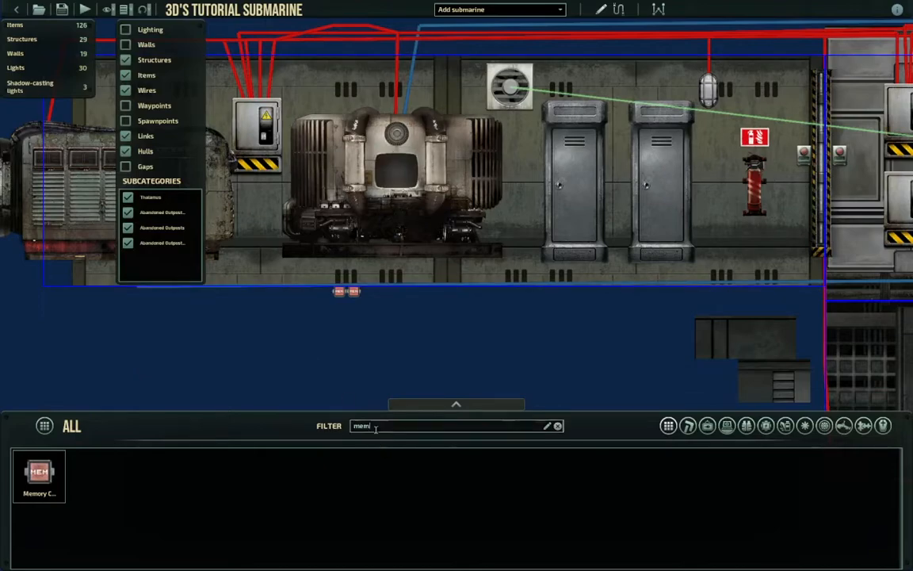
pyautogui.press('BackSpace')
pyautogui.write('divide')
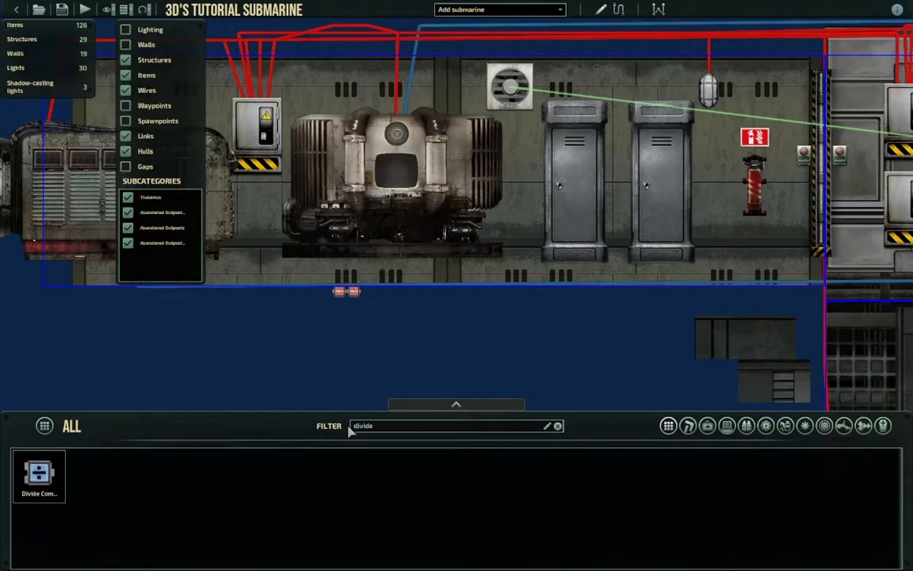
pyautogui.click(38, 475)
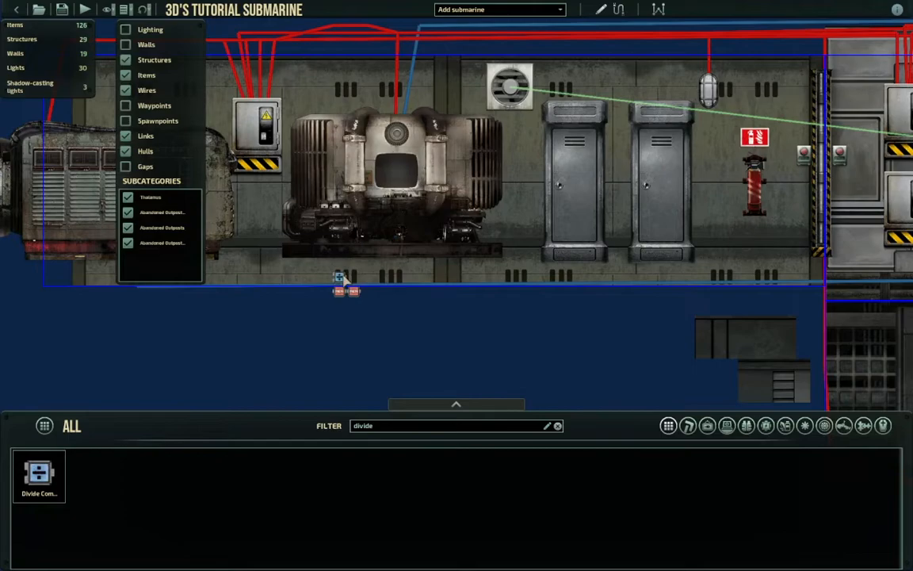
# Place a Divide Component above the first memory component under the reactor, and a Multiply Component beside it above the second memory component
pyautogui.click(339, 277)
pyautogui.doubleClick(413, 426)
pyautogui.press('BackSpace')
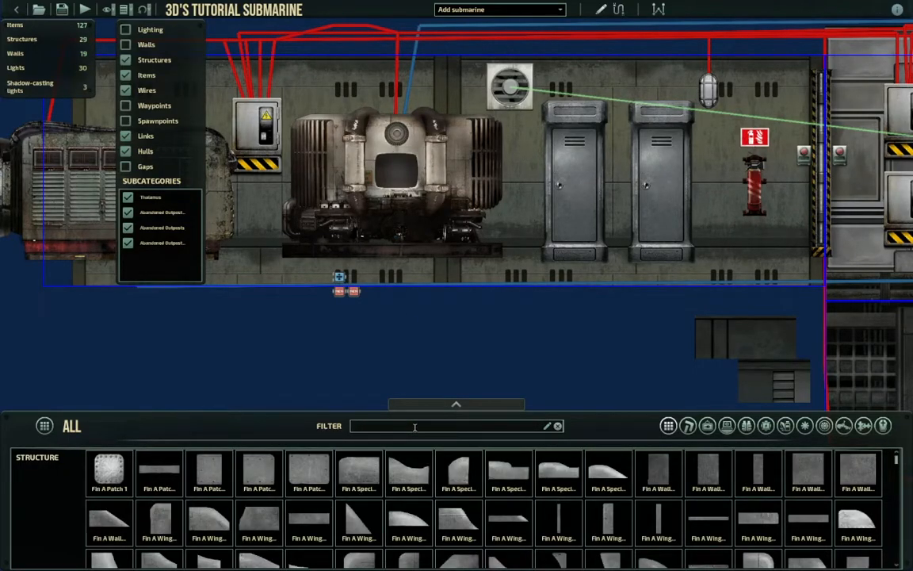
pyautogui.write('mult')
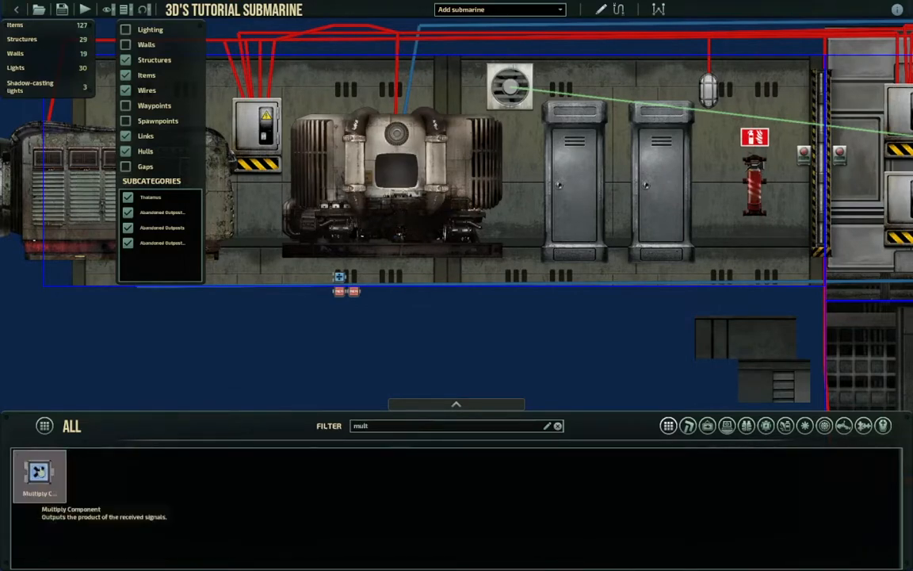
pyautogui.click(38, 475)
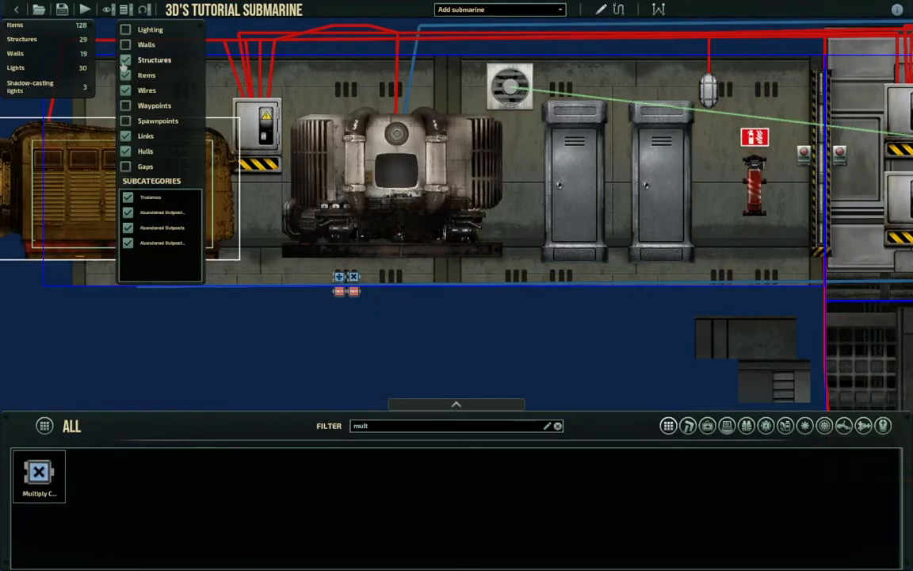
# In wiring mode, connect the nuclear reactor's LOAD_VALUE_OUT to the divide component's SIGNAL_IN_1 with an orange wire
pyautogui.click(619, 10)
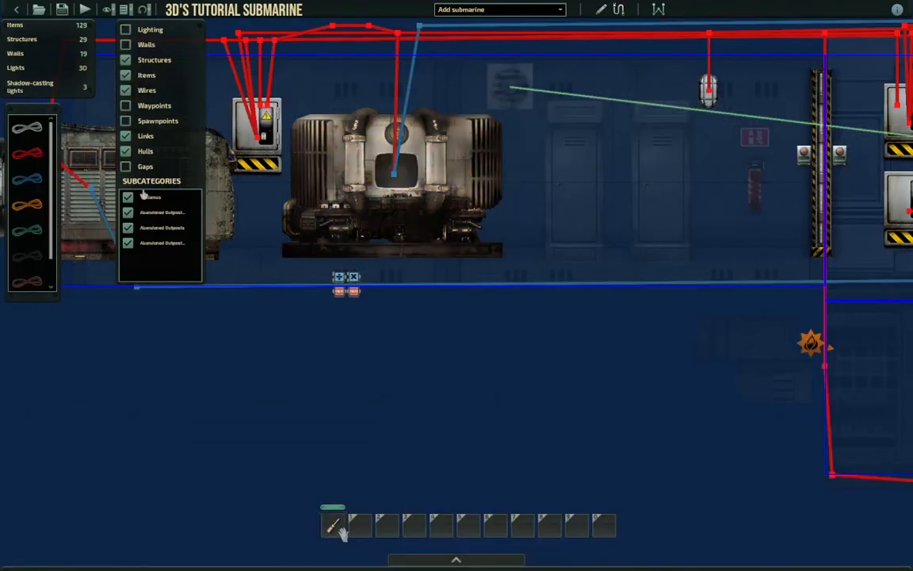
pyautogui.click(368, 198)
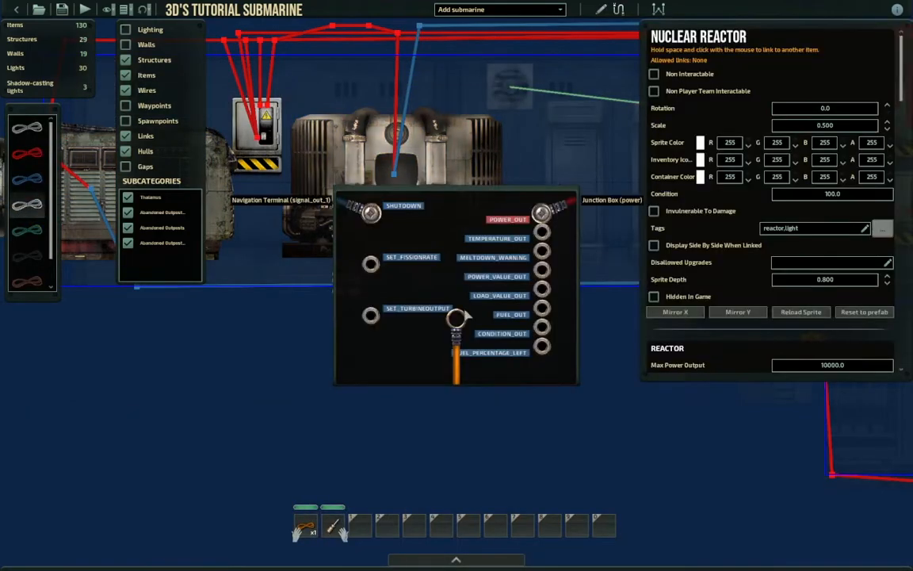
pyautogui.moveTo(456, 319); pyautogui.dragTo(385, 311)
pyautogui.moveTo(489, 366); pyautogui.dragTo(543, 295)
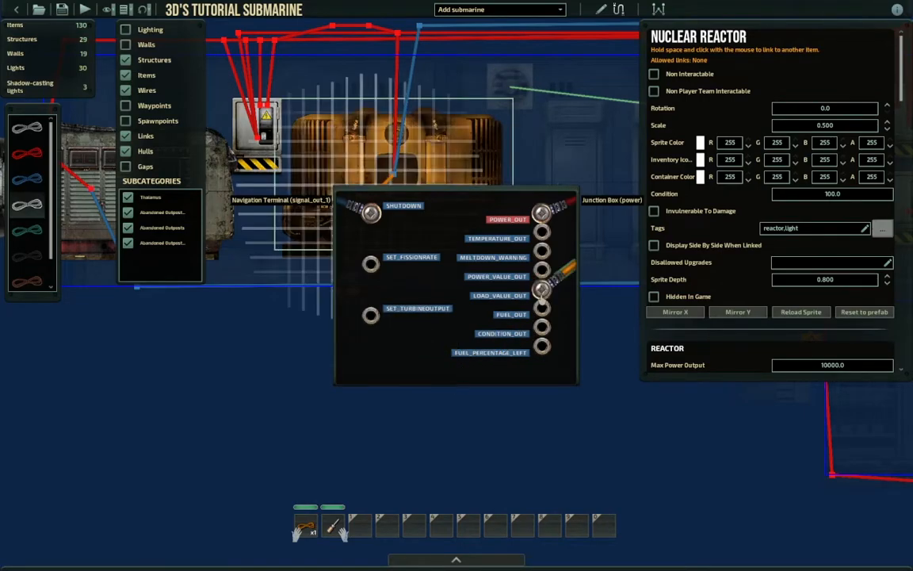
pyautogui.click(338, 276)
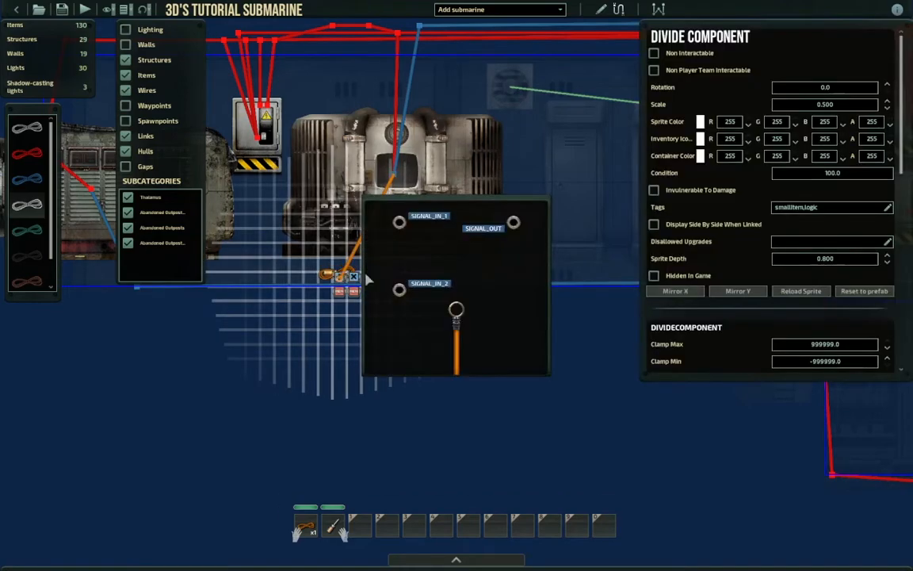
pyautogui.moveTo(458, 308); pyautogui.dragTo(399, 221)
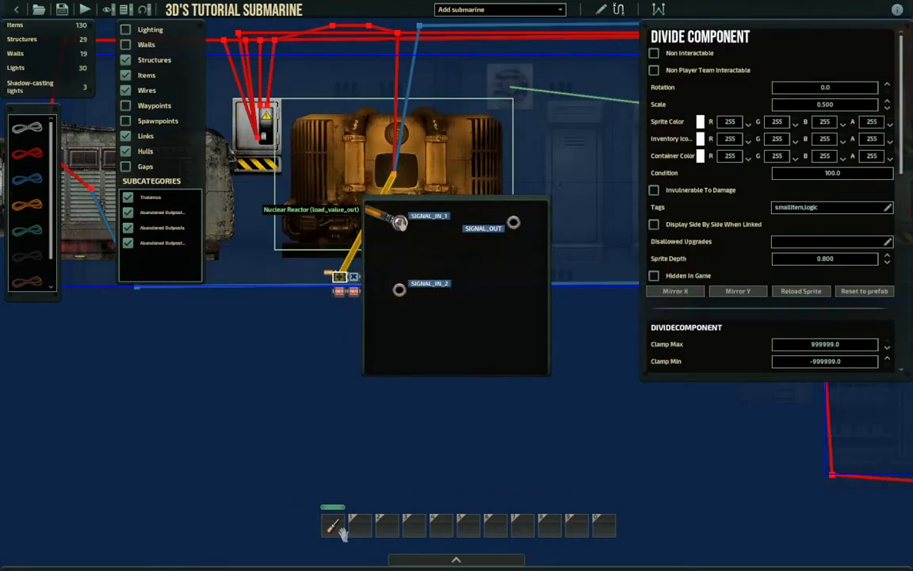
pyautogui.rightClick(399, 222)
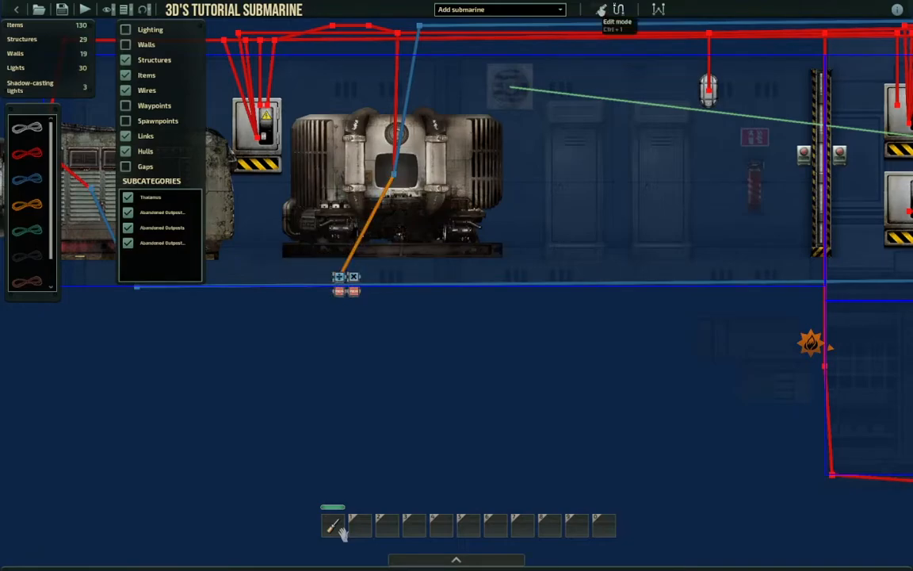
# Back in edit mode, set Max Value Length to 10000 on the memory component below the divide component
pyautogui.click(618, 9)
pyautogui.click(347, 285)
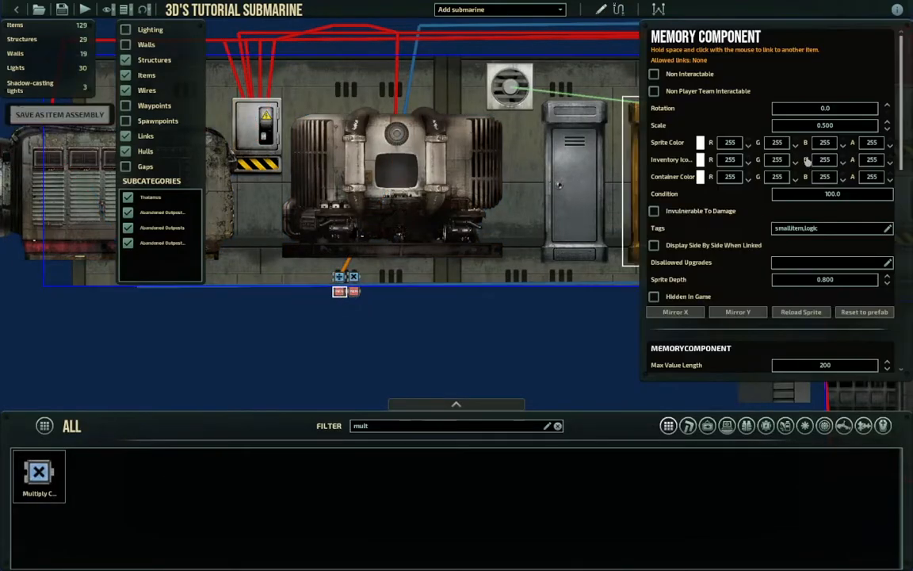
pyautogui.scroll(-5, 757, 203)
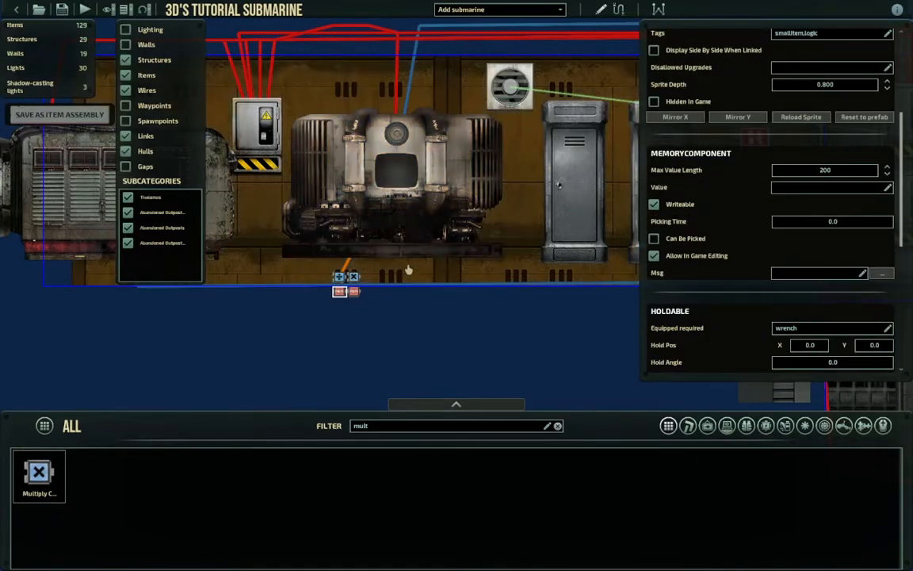
pyautogui.moveTo(682, 180)
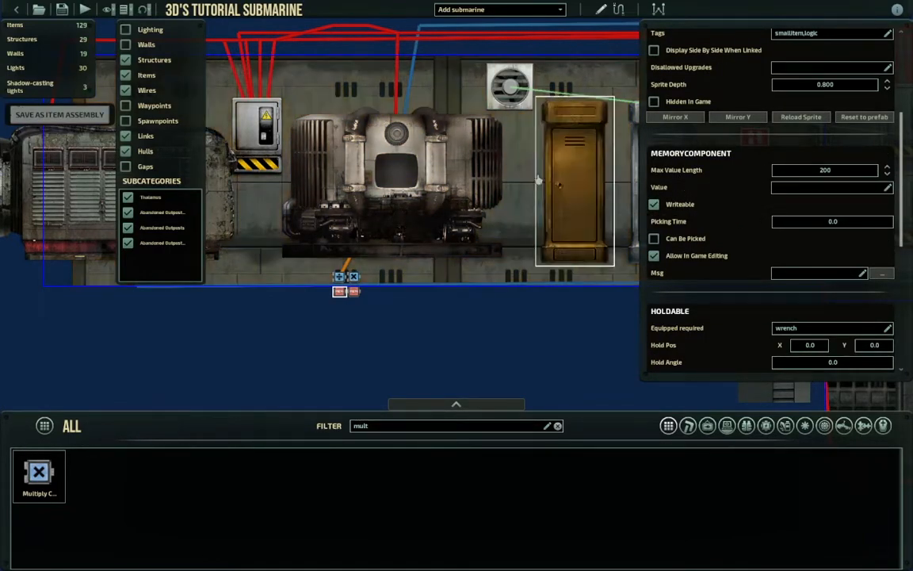
pyautogui.click(396, 175)
pyautogui.scroll(-2, 827, 201)
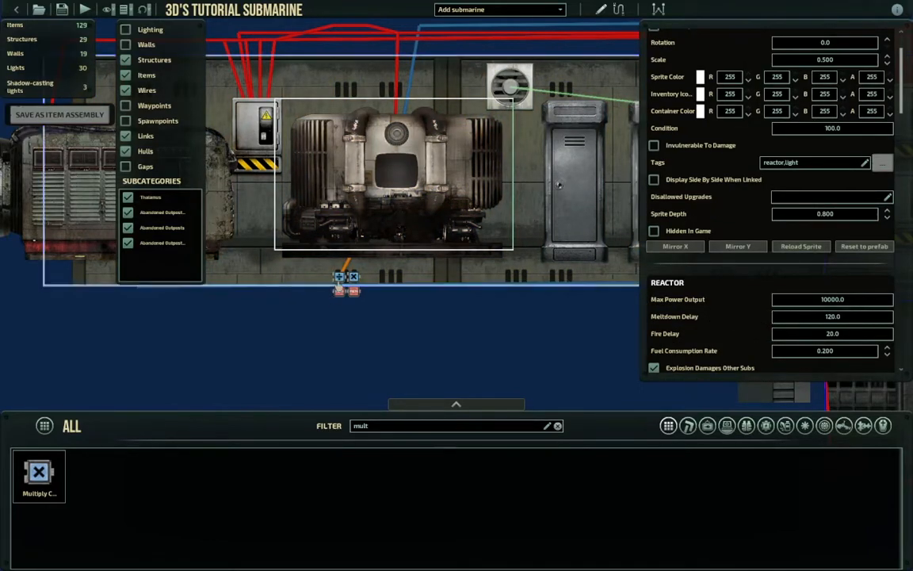
pyautogui.click(342, 293)
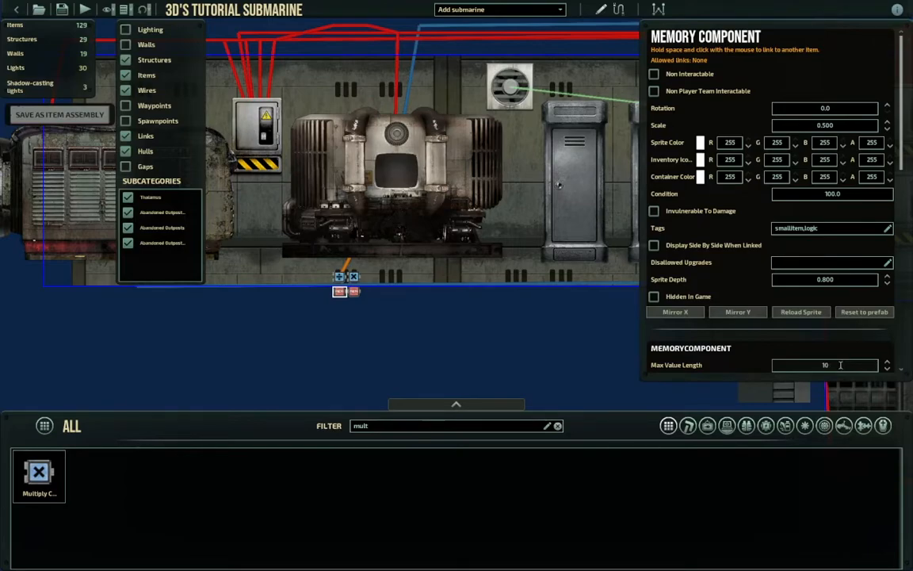
pyautogui.click(615, 363)
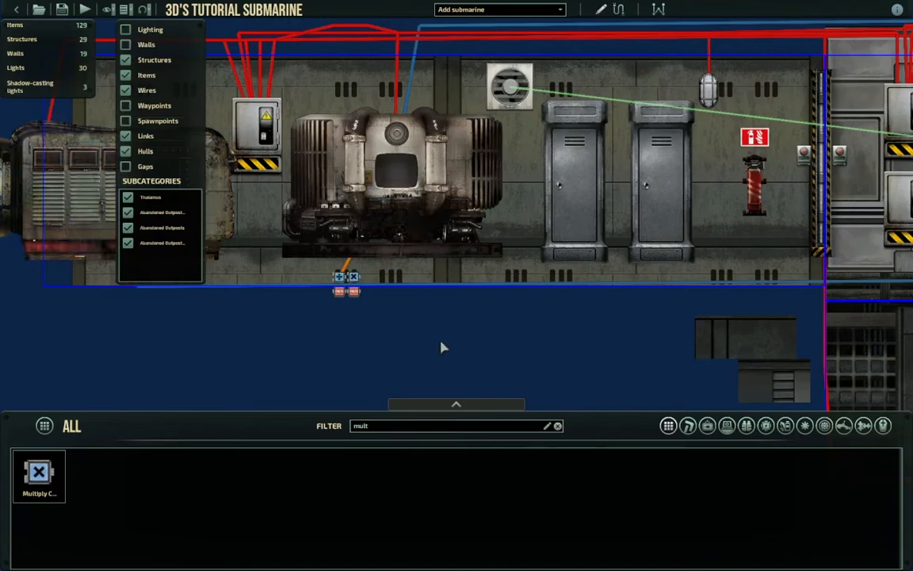
# Wire SIGNAL_OUT of the memory component below the divide component to the divide component's SIGNAL_IN_2 with an orange wire
pyautogui.click(619, 9)
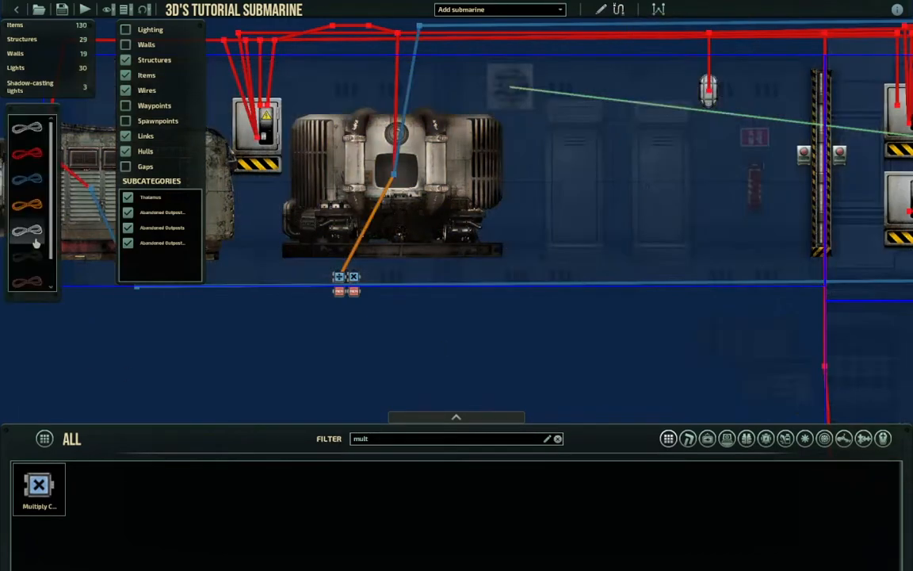
pyautogui.click(340, 291)
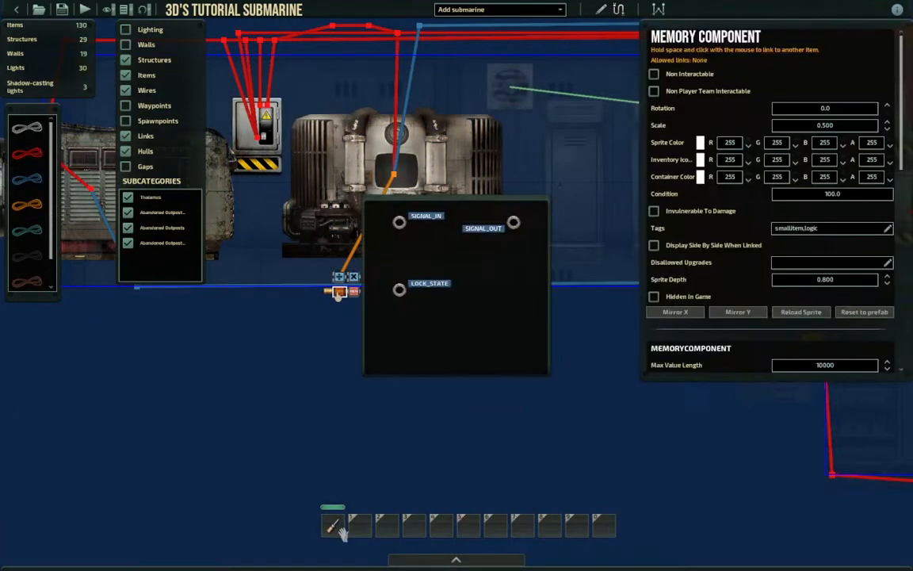
pyautogui.click(26, 207)
pyautogui.moveTo(458, 311); pyautogui.dragTo(513, 226)
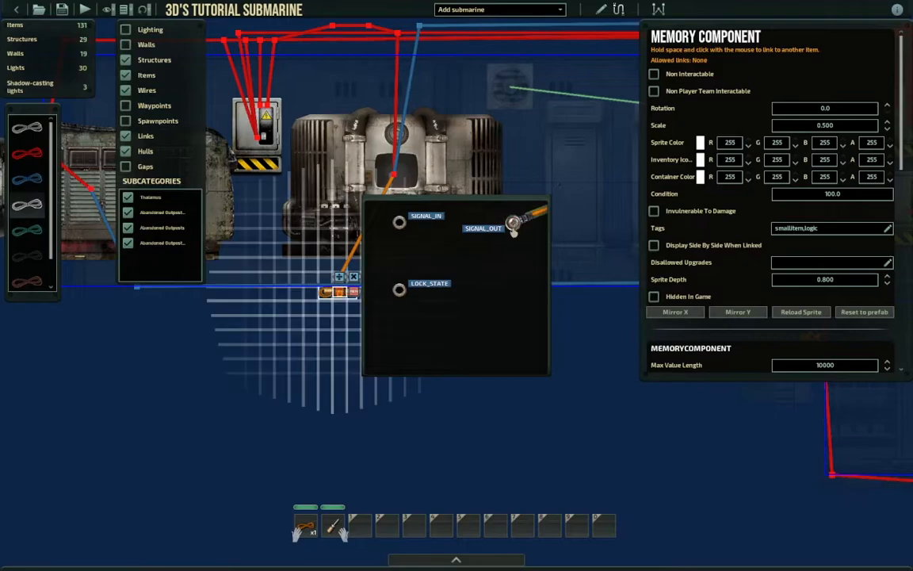
pyautogui.click(339, 277)
pyautogui.moveTo(456, 311); pyautogui.dragTo(399, 289)
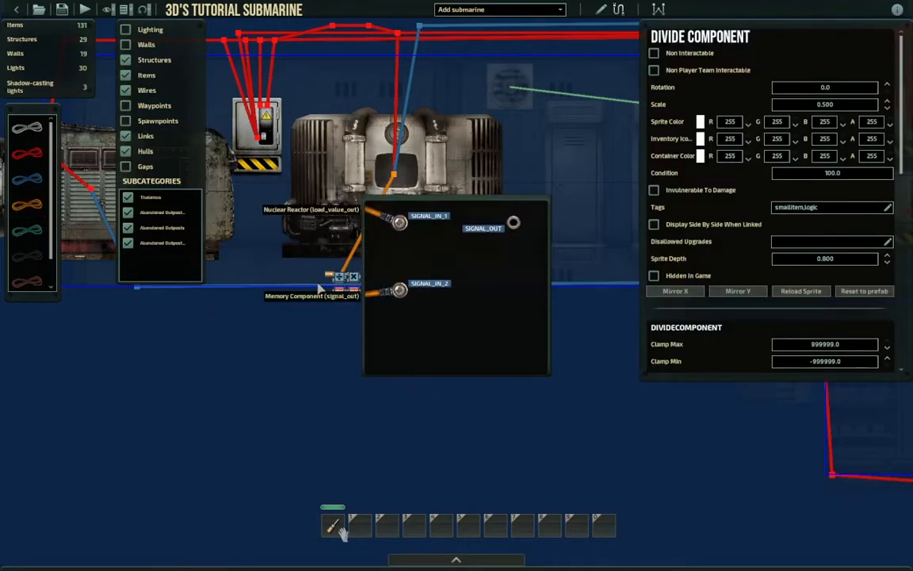
pyautogui.rightClick(405, 353)
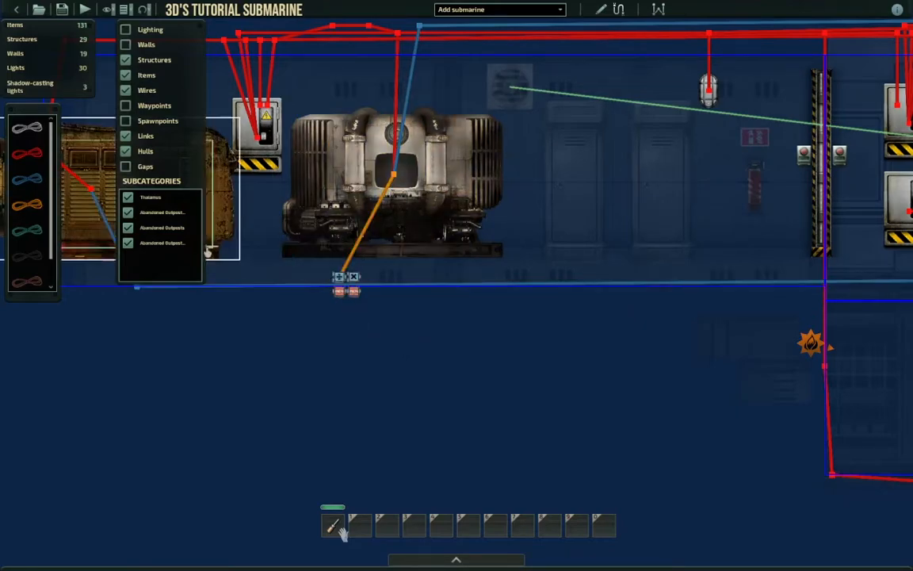
# Connect the divide component's SIGNAL_OUT to the multiply component's SIGNAL_IN_1 with an orange wire
pyautogui.click(27, 204)
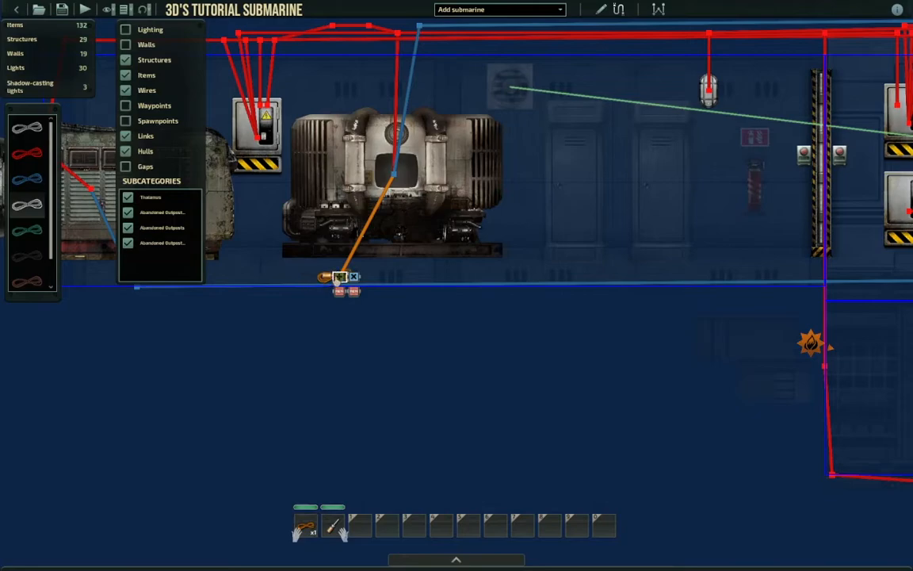
pyautogui.click(339, 276)
pyautogui.moveTo(457, 312); pyautogui.dragTo(399, 221)
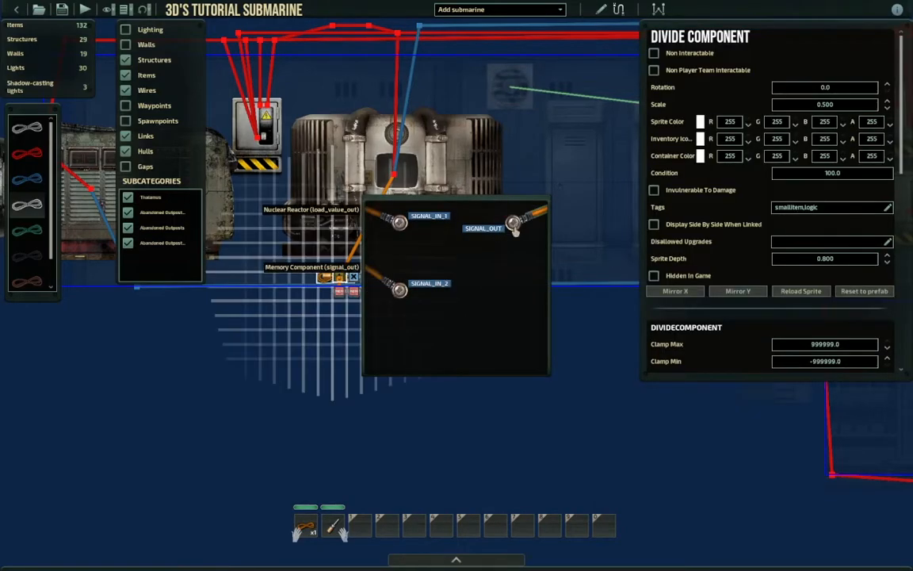
pyautogui.click(353, 278)
pyautogui.moveTo(466, 298); pyautogui.dragTo(399, 222)
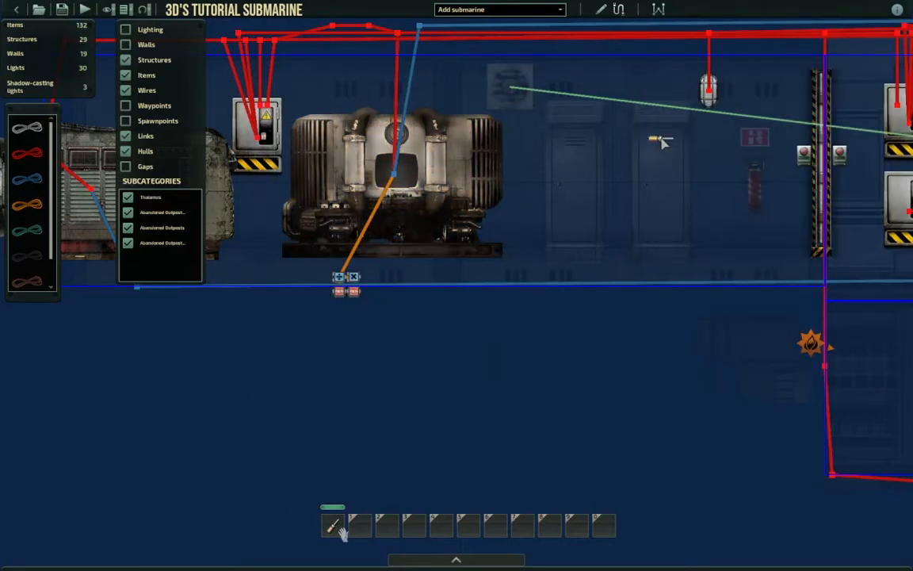
# Back in edit mode, change the Max Value Length of the memory component below the multiply component
pyautogui.click(599, 14)
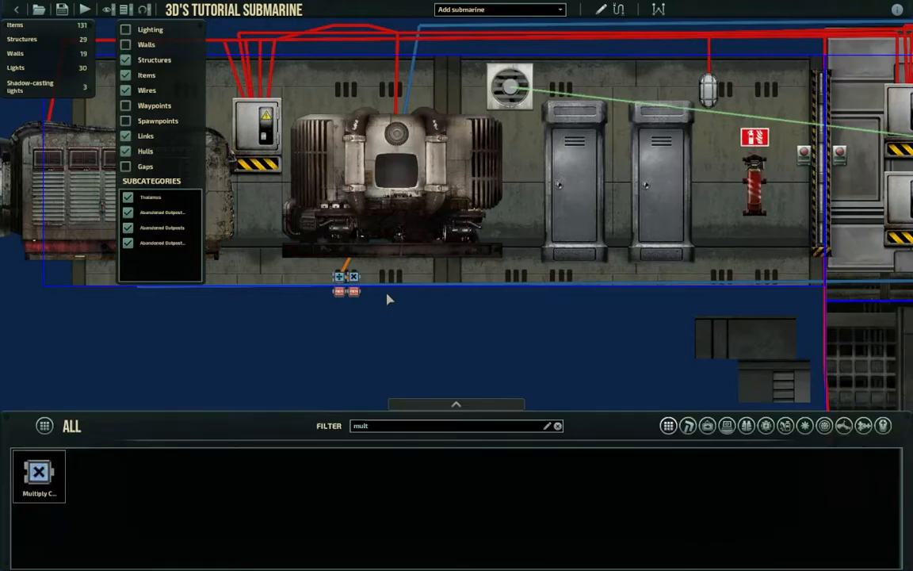
pyautogui.click(354, 295)
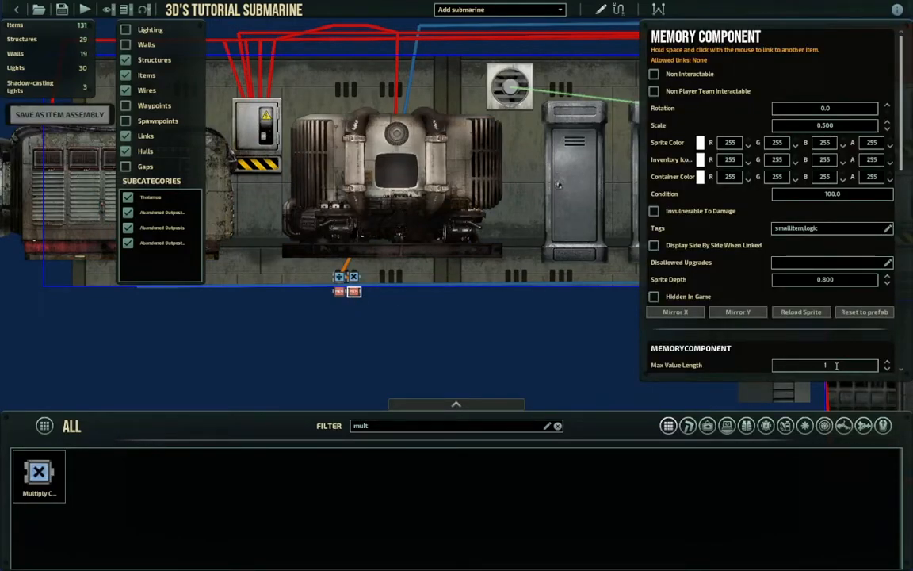
pyautogui.click(431, 377)
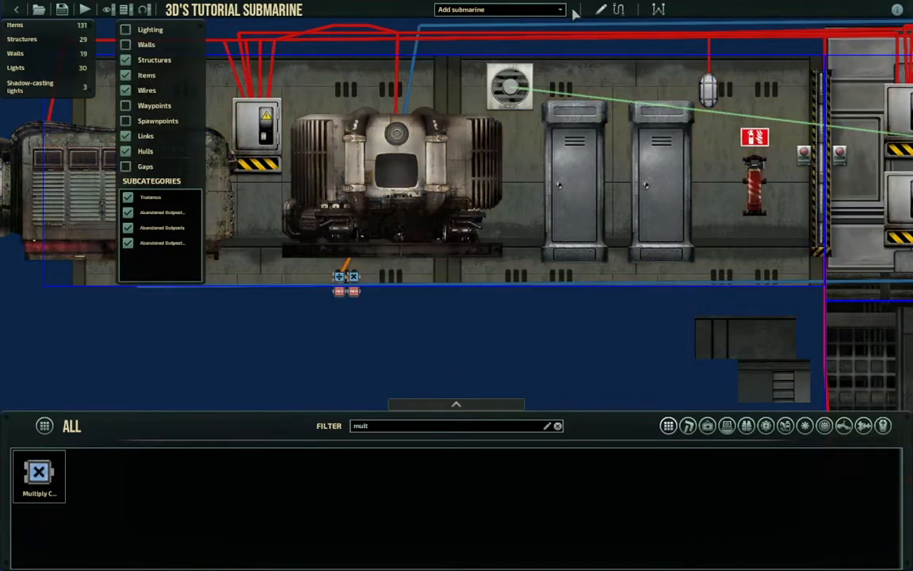
# Wire SIGNAL_OUT of the memory component below the multiply component to the multiply component's SIGNAL_IN_2 with an orange wire
pyautogui.click(618, 9)
pyautogui.click(37, 205)
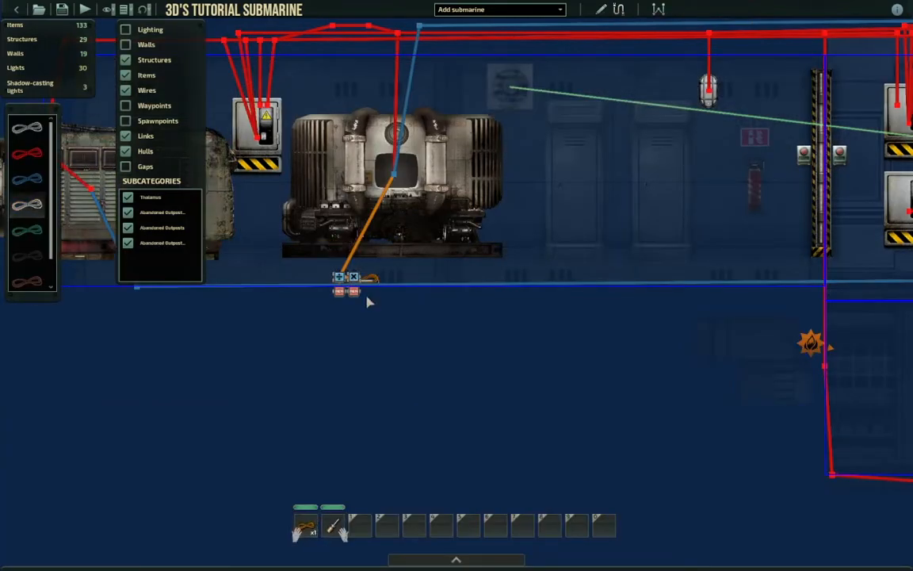
pyautogui.click(355, 291)
pyautogui.moveTo(456, 310); pyautogui.dragTo(514, 222)
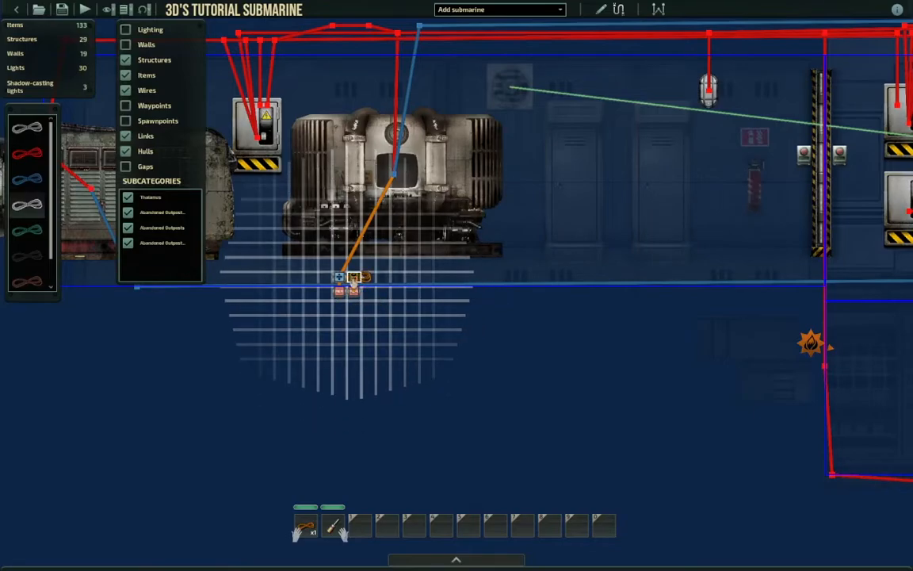
pyautogui.click(349, 287)
pyautogui.moveTo(456, 310); pyautogui.dragTo(400, 290)
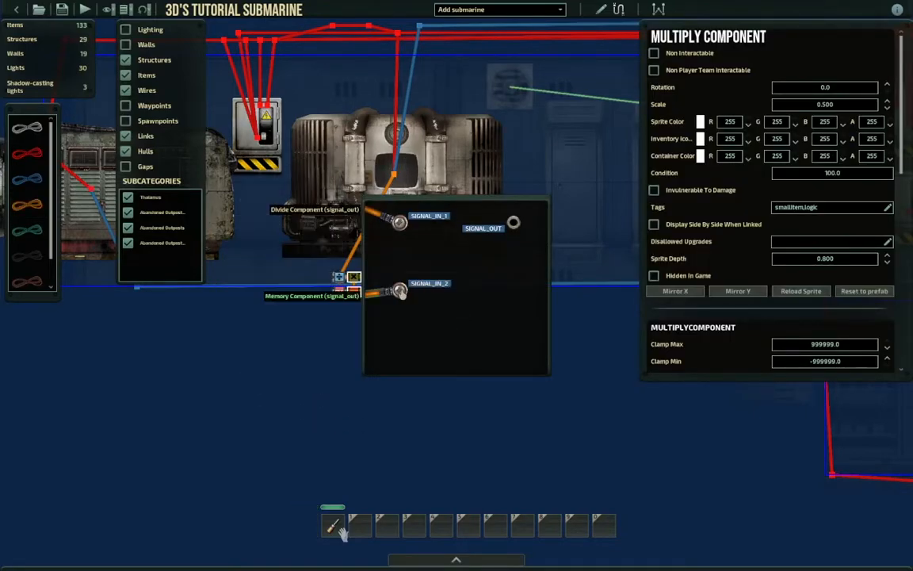
pyautogui.rightClick(404, 298)
# Examine the wiring throughout the submarine, from the engine and reactor to the junction boxes and pump
pyautogui.press('a')
pyautogui.scroll(-4, 539, 333)
pyautogui.moveTo(414, 317); pyautogui.dragTo(410, 352, button='middle')
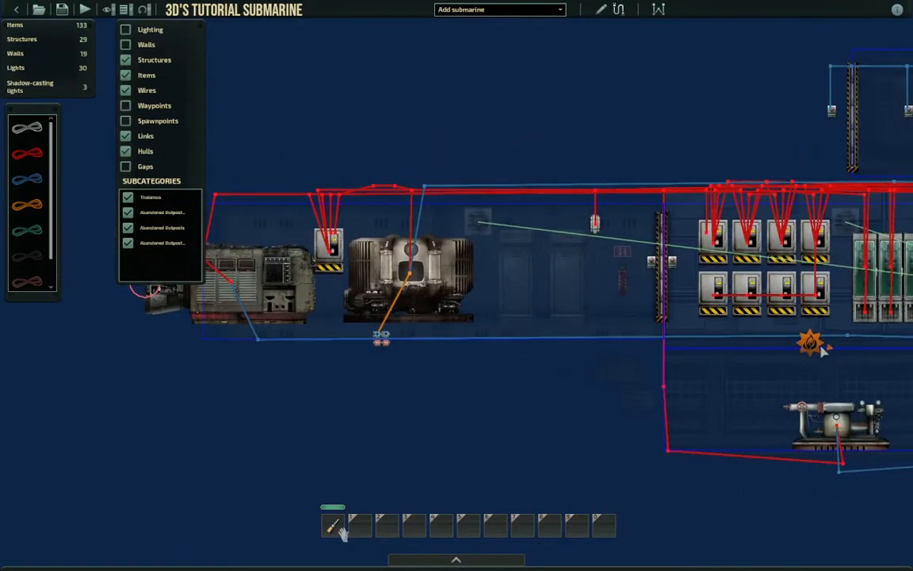
pyautogui.moveTo(823, 350); pyautogui.dragTo(332, 304, button='middle')
pyautogui.moveTo(634, 295); pyautogui.dragTo(569, 320, button='middle')
pyautogui.moveTo(383, 277); pyautogui.dragTo(847, 362, button='middle')
pyautogui.moveTo(615, 304); pyautogui.dragTo(520, 236, button='middle')
pyautogui.scroll(2, 532, 265)
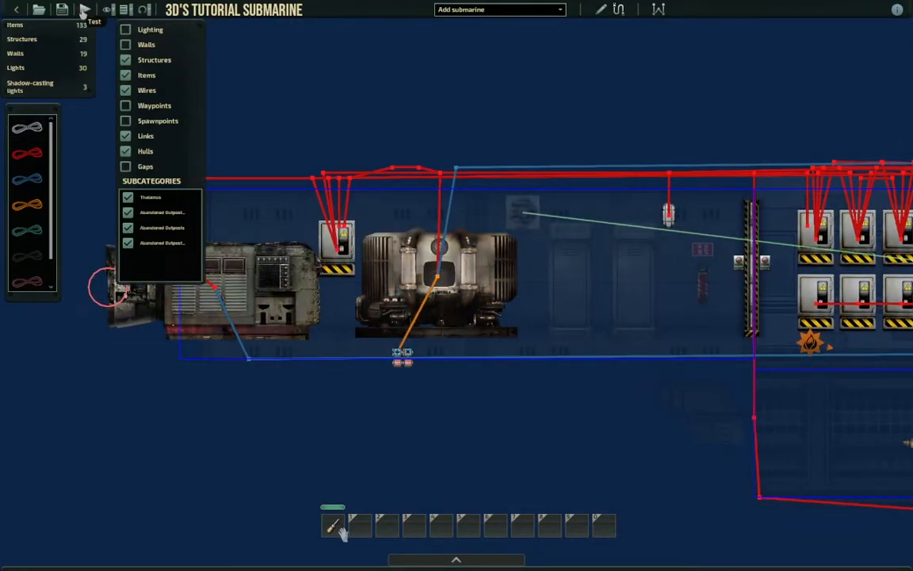
# Make the walls and spawnpoints visible and return to edit mode
pyautogui.click(125, 45)
pyautogui.moveTo(455, 96); pyautogui.dragTo(353, 112, button='middle')
pyautogui.click(136, 122)
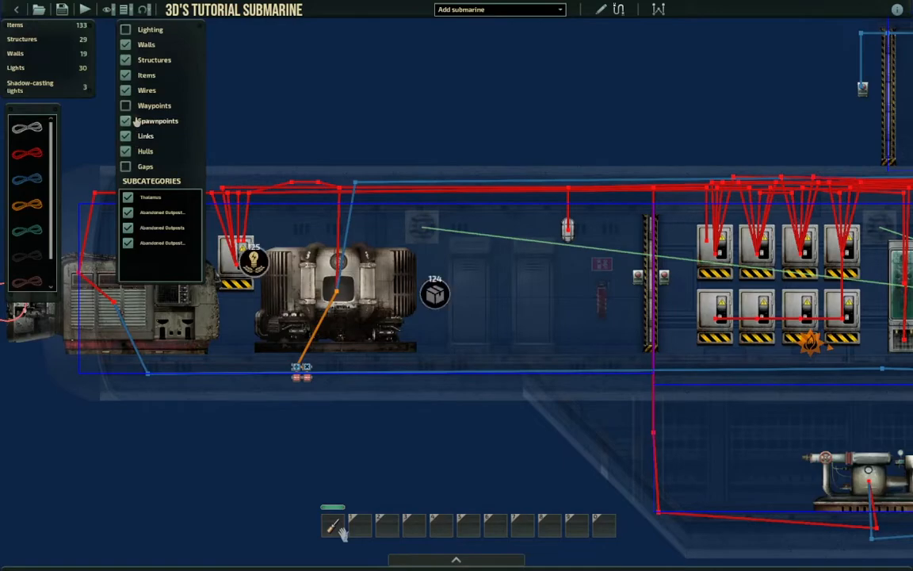
pyautogui.click(601, 10)
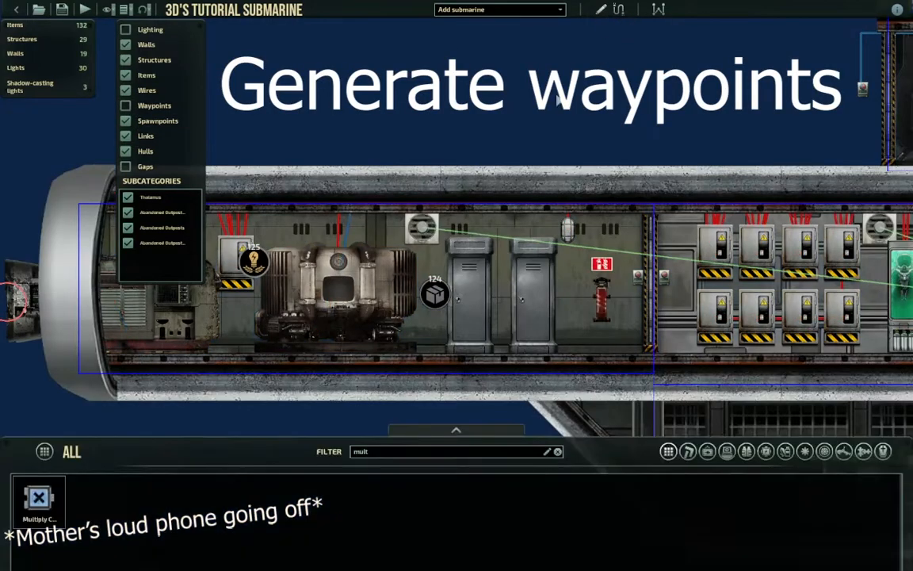
# Generate waypoints for the whole submarine and confirm resetting the existing ones
pyautogui.scroll(-5, 366, 97)
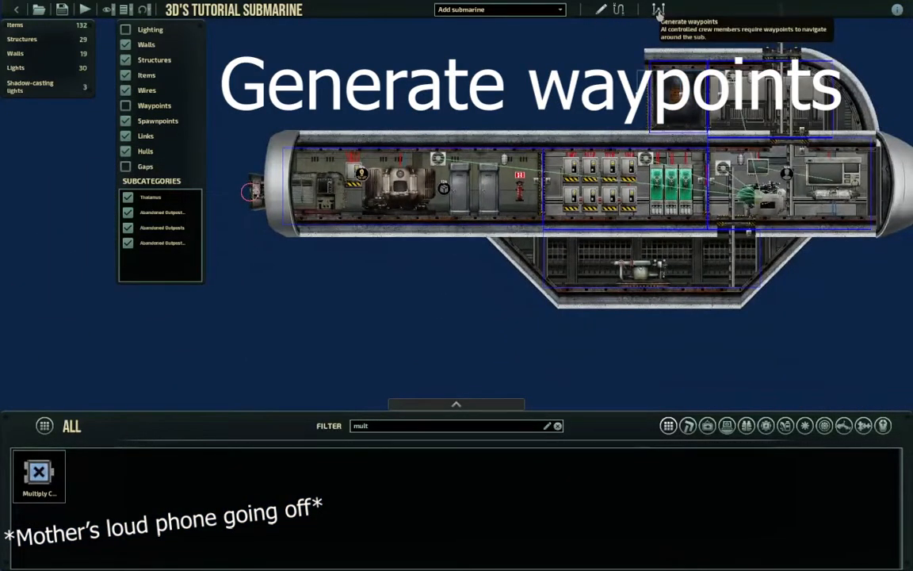
pyautogui.click(659, 10)
pyautogui.click(460, 319)
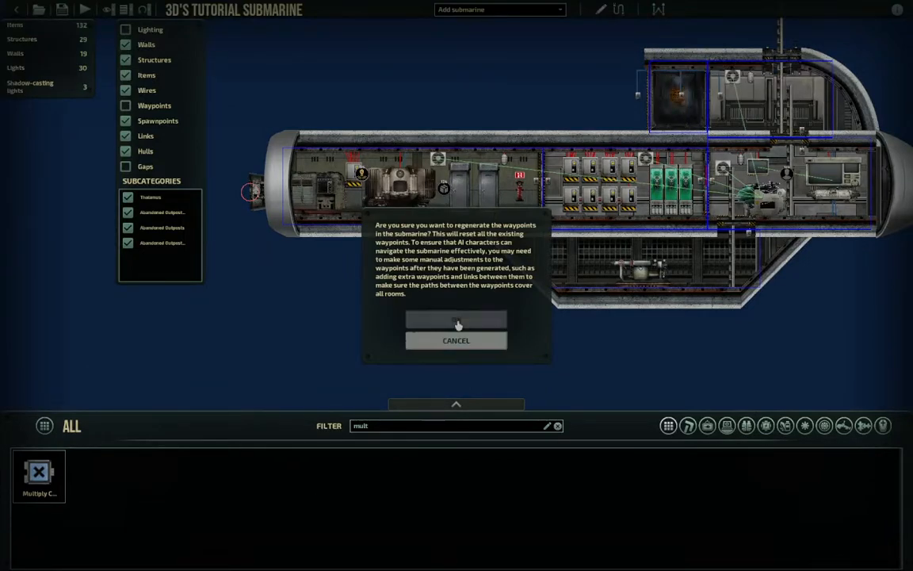
# Examine the generated waypoints around the outer hull, through the rooms and down the ladder into the pump compartment
pyautogui.scroll(-2, 450, 231)
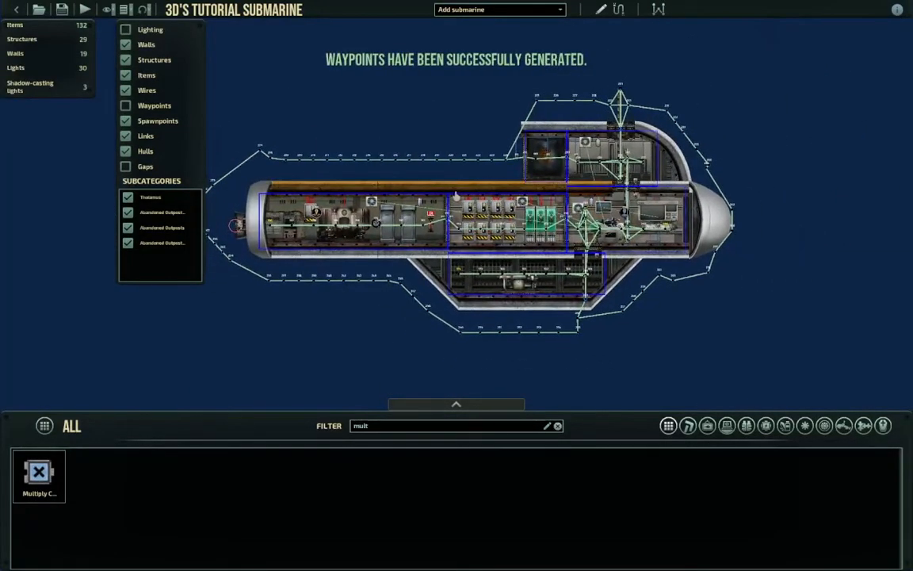
pyautogui.scroll(-2, 437, 212)
pyautogui.scroll(3, 436, 212)
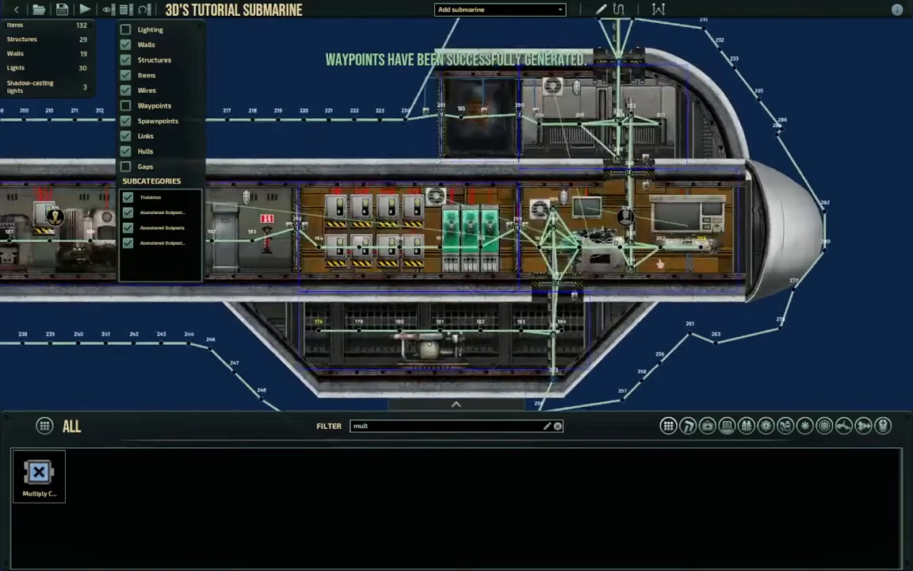
pyautogui.scroll(-1, 437, 212)
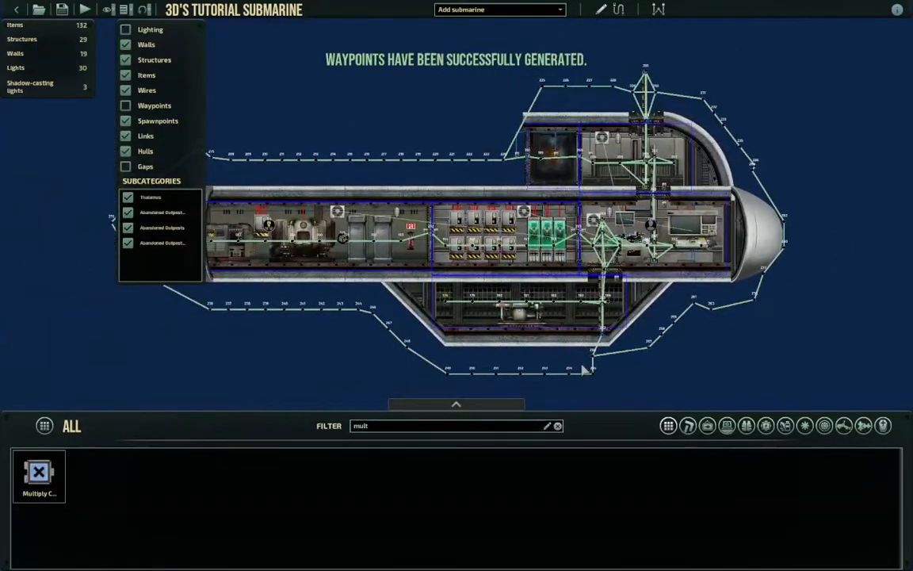
pyautogui.scroll(3, 652, 379)
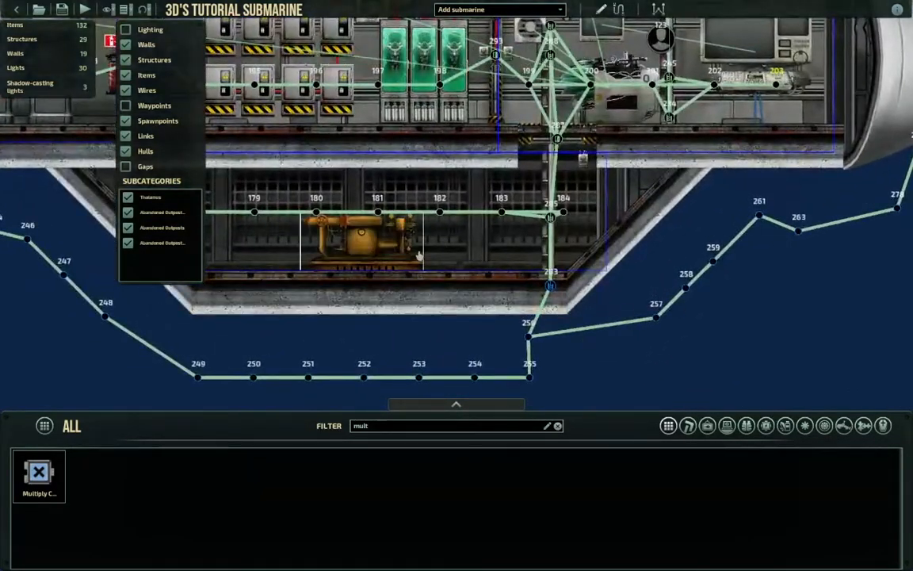
pyautogui.scroll(-2, 444, 262)
pyautogui.scroll(2, 574, 306)
pyautogui.scroll(1, 572, 306)
# Delete the ladder waypoint that sits in the hull floor below the pump compartment
pyautogui.click(607, 299)
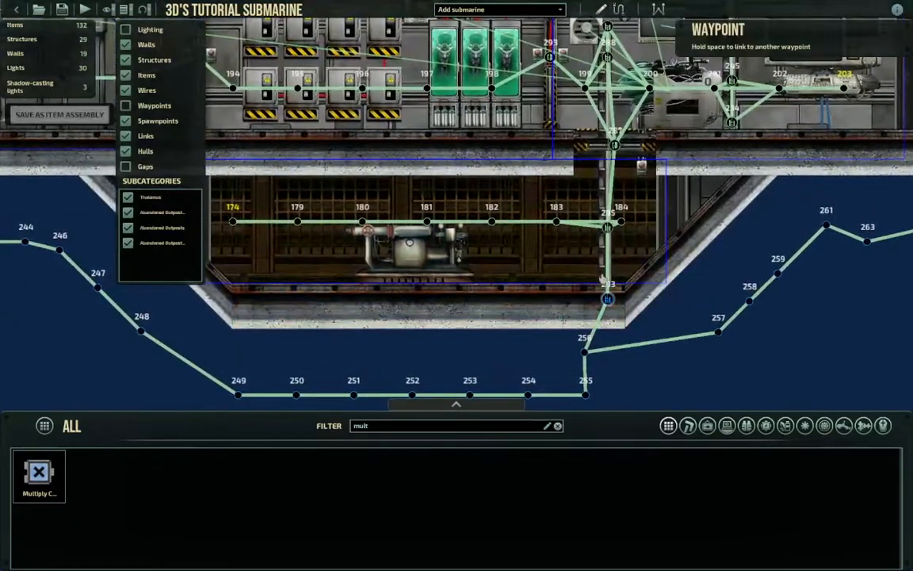
pyautogui.click(607, 302)
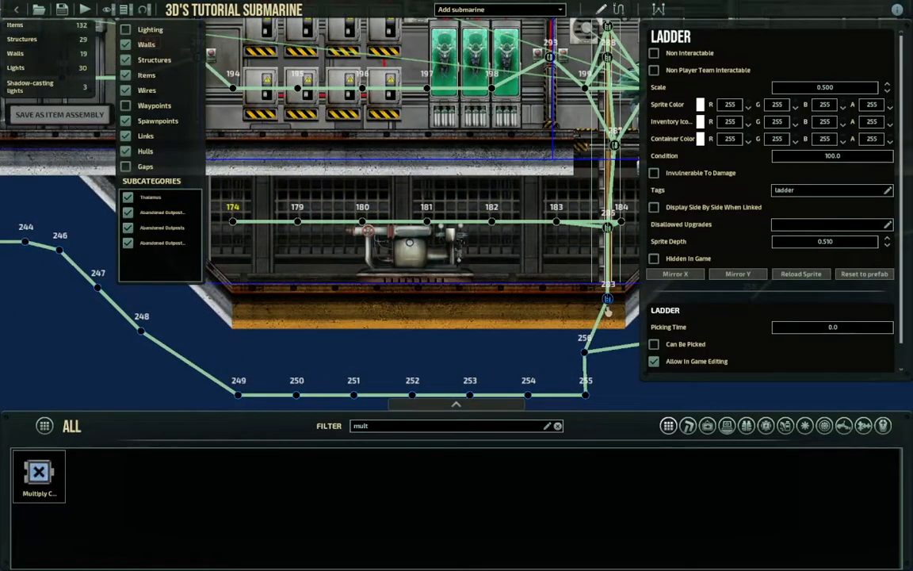
pyautogui.press('Delete')
pyautogui.moveTo(608, 295); pyautogui.dragTo(557, 287, button='middle')
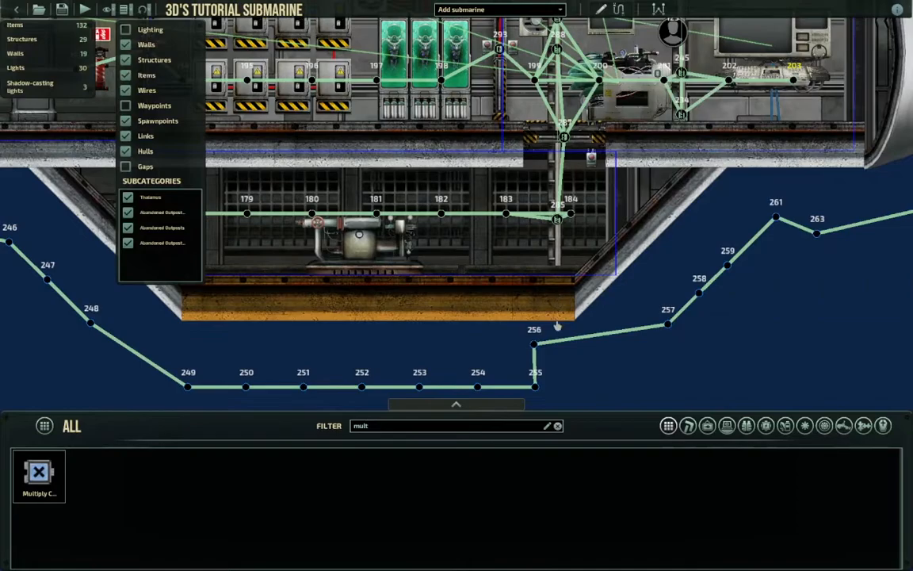
# Move outer waypoint 256 beneath the pump compartment a short distance toward the bow, out of line with waypoint 255
pyautogui.scroll(-2, 557, 337)
pyautogui.click(544, 338)
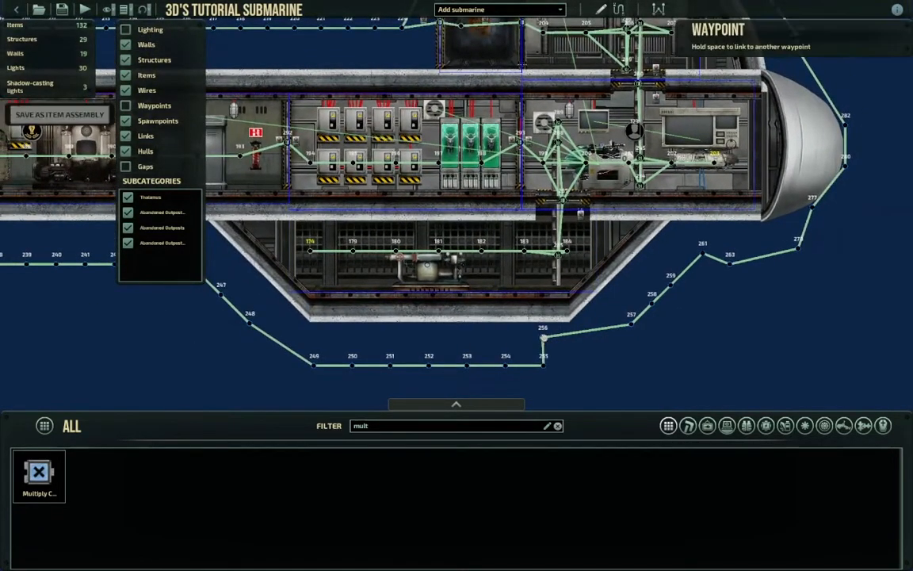
pyautogui.click(581, 338)
pyautogui.scroll(-4, 501, 295)
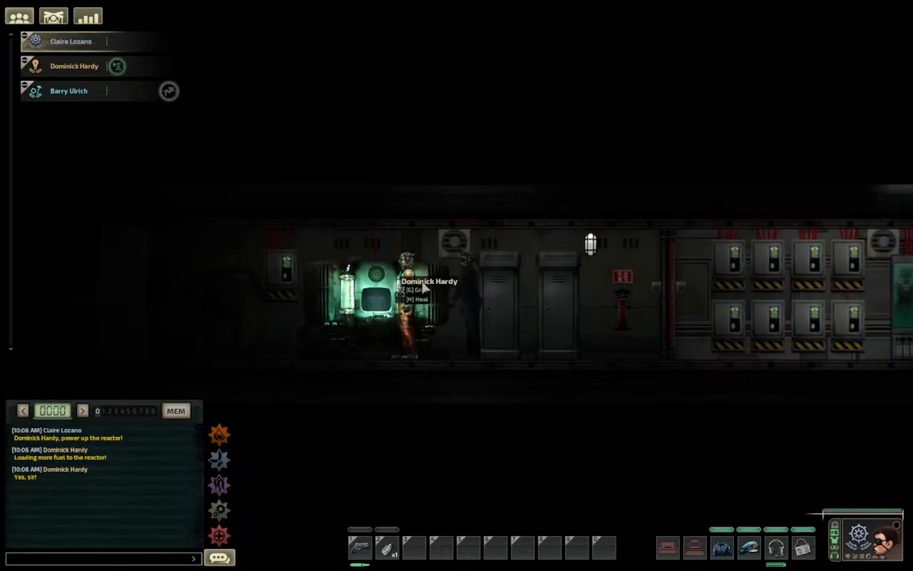
# Grab the crew member at the reactor, inspect the contents of the toolbelt and release the crew member
pyautogui.press('g')
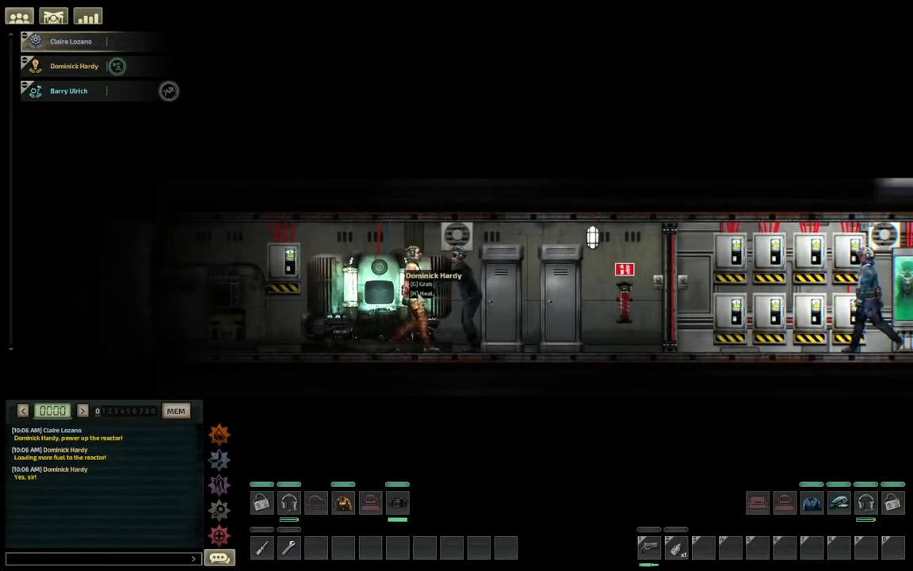
pyautogui.click(397, 503)
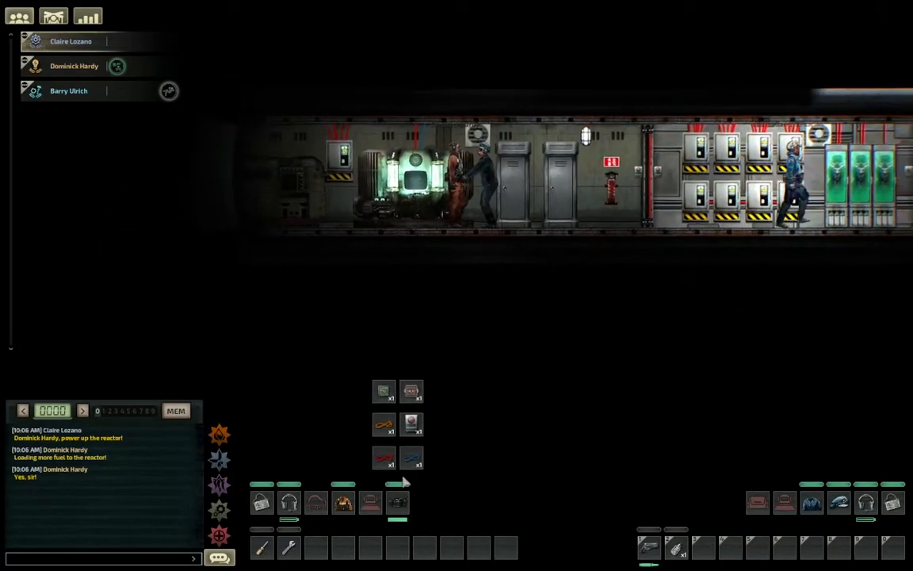
pyautogui.press('Escape')
pyautogui.press('Escape')
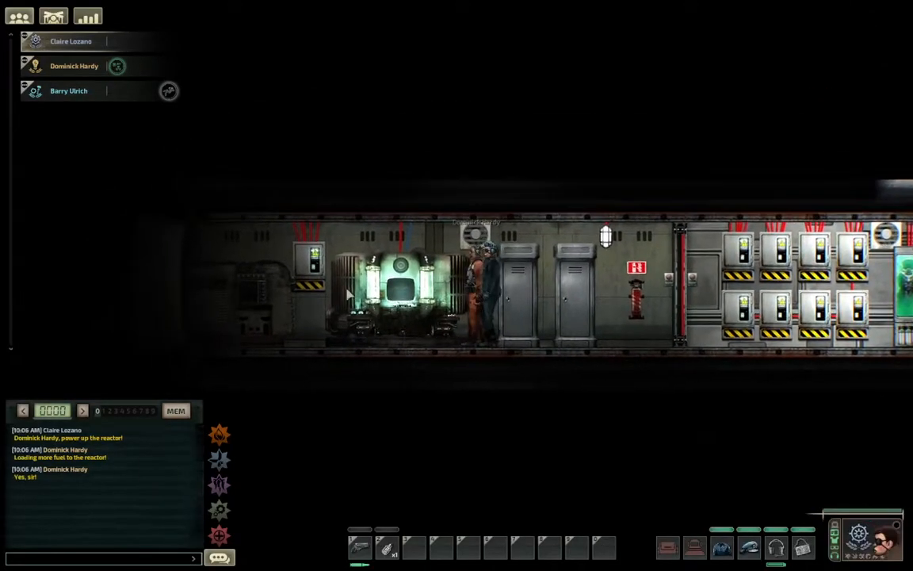
# Walk the character toward the bow and operate the hatch beside the oxygen generator
pyautogui.press('d')
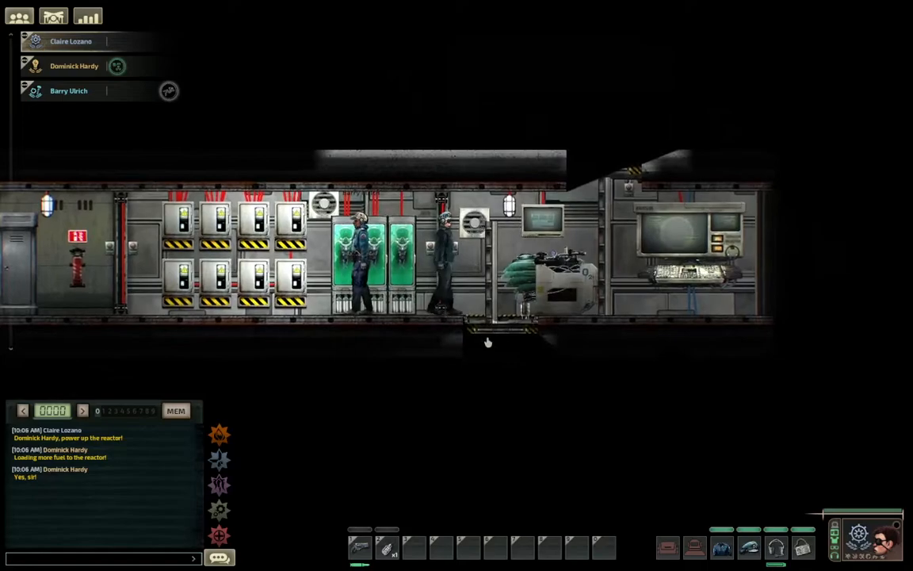
pyautogui.click(488, 342)
pyautogui.press('d')
pyautogui.press('a')
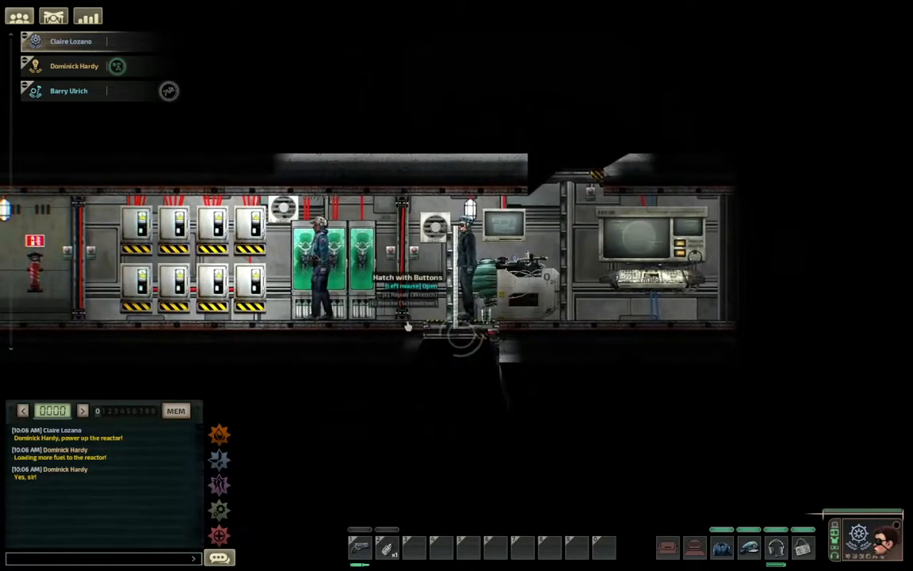
# Return to the crew member near the reactor, haul them toward the junction box room and let go
pyautogui.press('a')
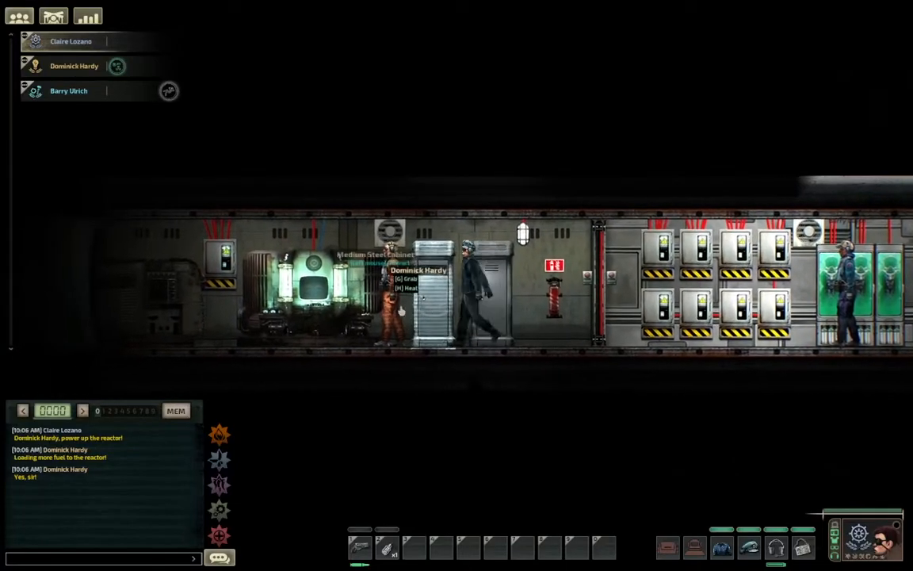
pyautogui.press('g')
pyautogui.press('d')
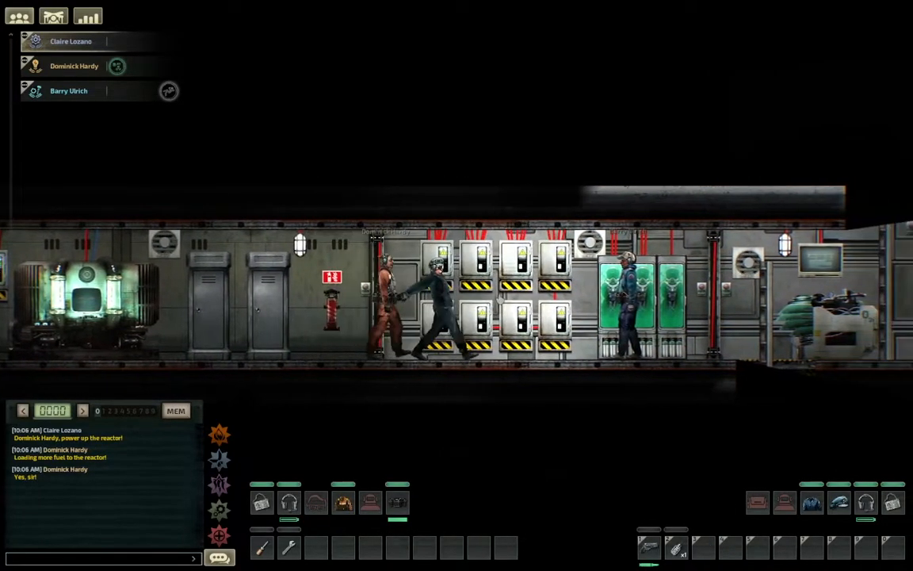
pyautogui.press('g')
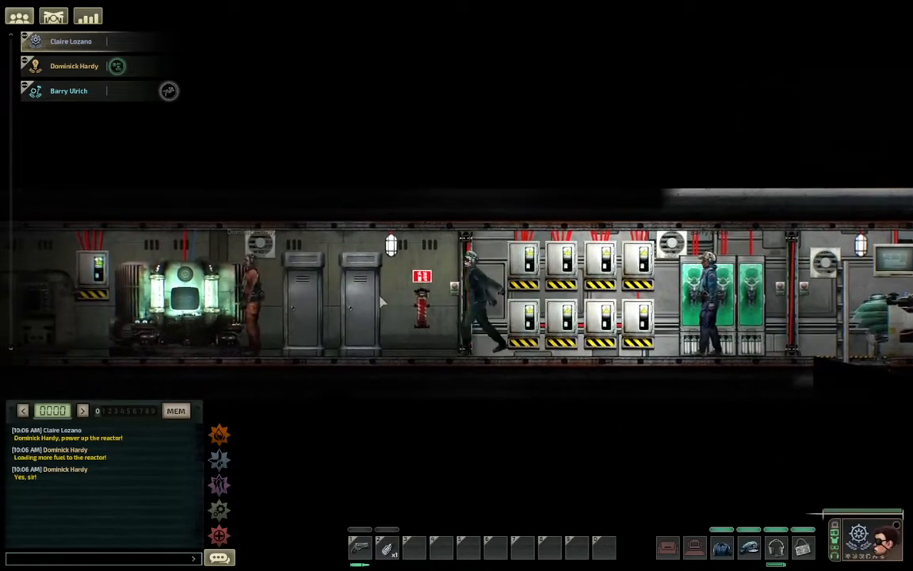
# Walk to the reactor, load three more fuel rods into it and leave its controls
pyautogui.press('a')
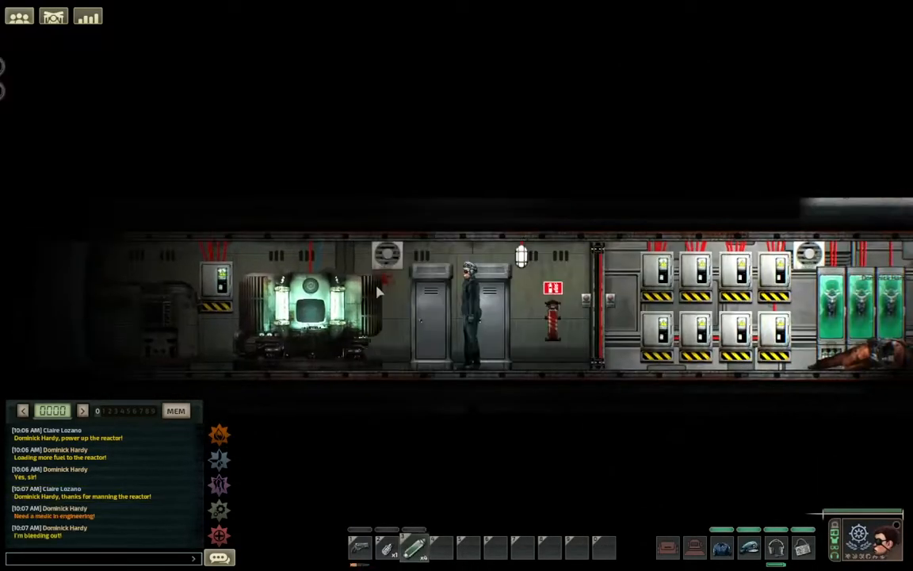
pyautogui.press('e')
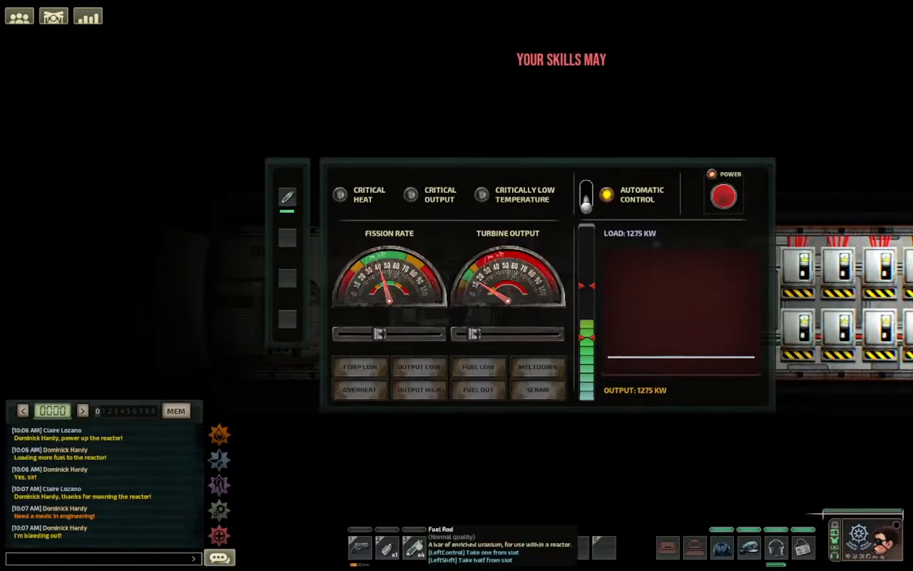
pyautogui.press('d')
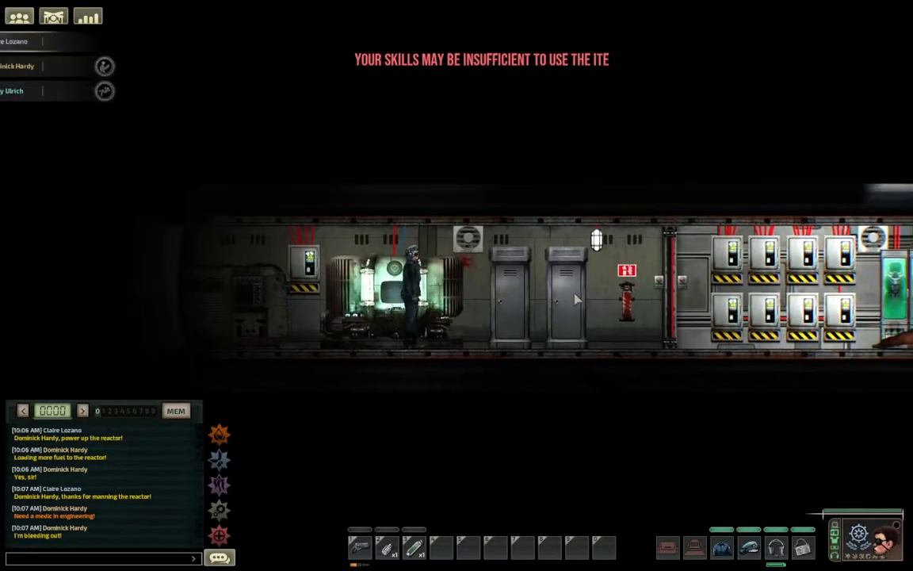
# Go through the door into the junction box room and take position beside the remaining crew member
pyautogui.click(439, 309)
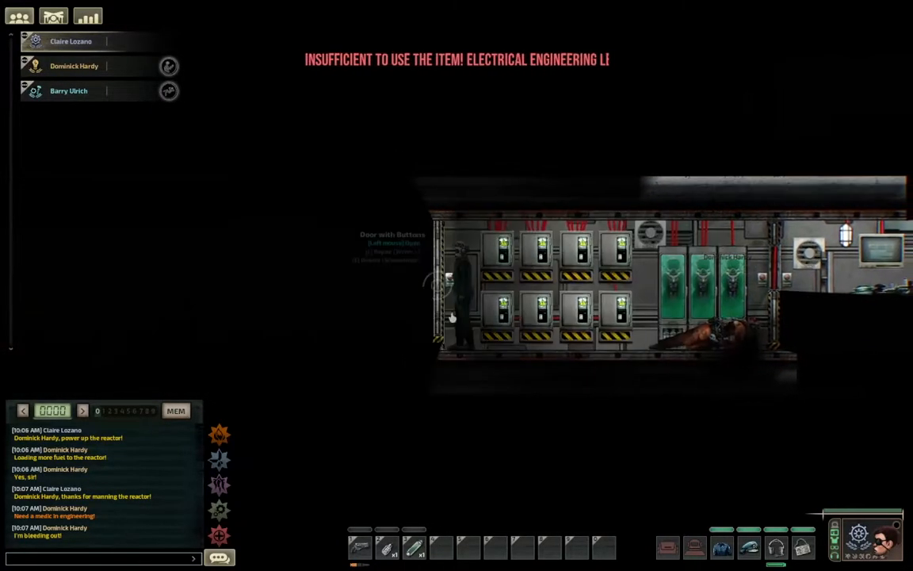
pyautogui.press('d')
pyautogui.press('d')
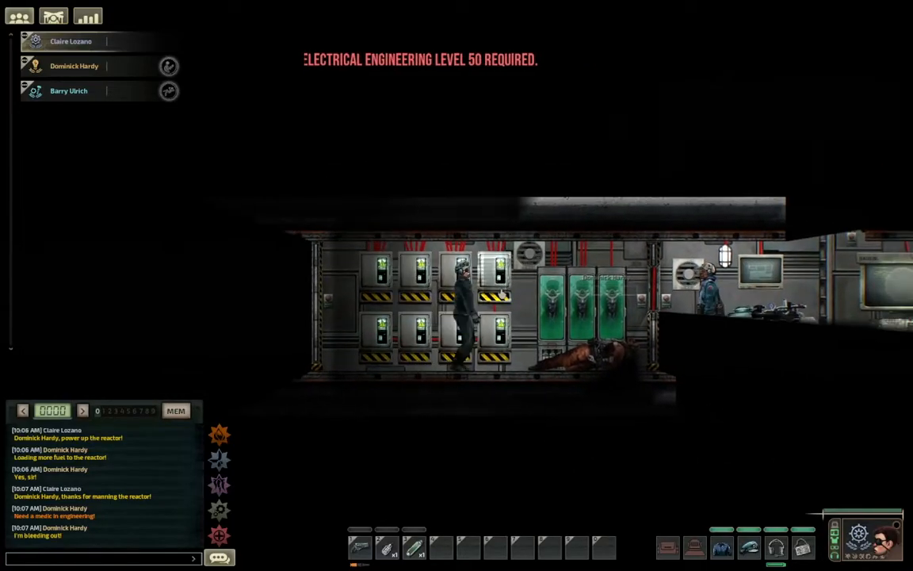
pyautogui.press('a')
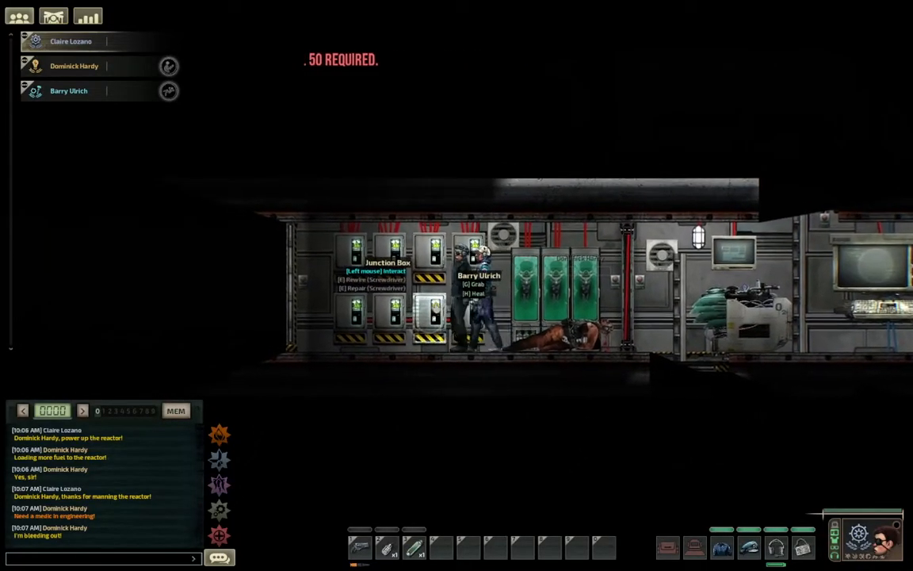
pyautogui.press('d')
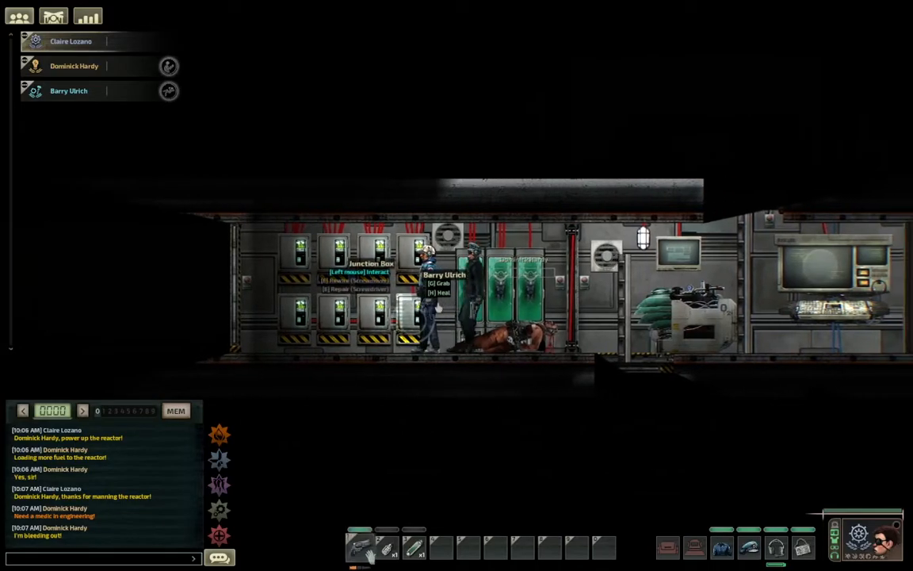
# Fire the revolver at the crew member by the junction boxes and equip the second inventory item
pyautogui.click(361, 281)
pyautogui.click(345, 292)
pyautogui.click(329, 303)
pyautogui.press('2')
pyautogui.press('a')
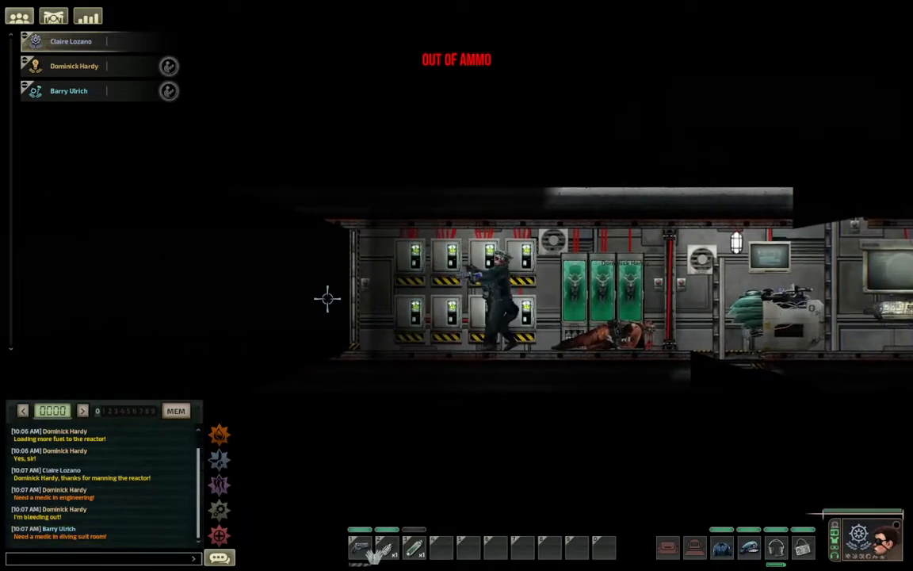
# Chase the fleeing crew member back to the reactor and use the second inventory item
pyautogui.press('d')
pyautogui.press('a')
pyautogui.click(490, 318)
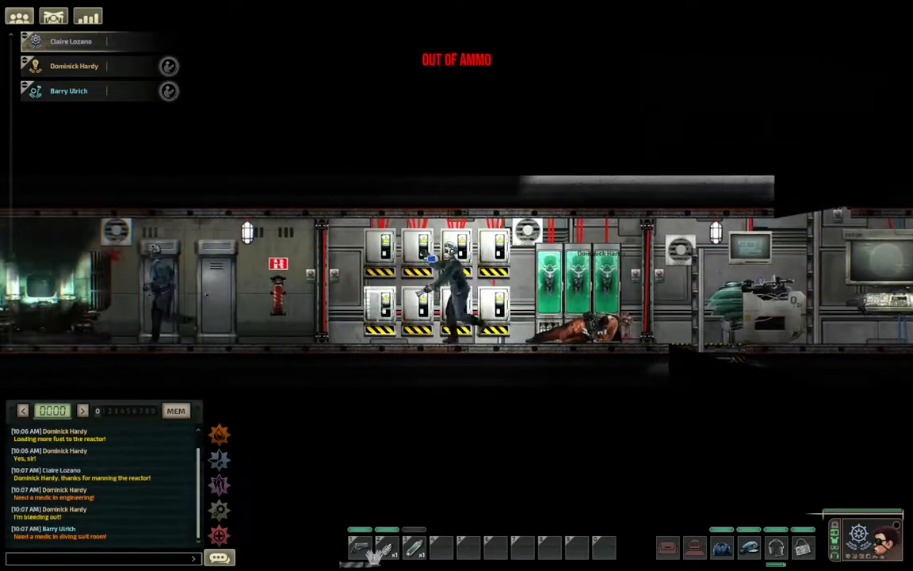
pyautogui.press('a')
pyautogui.click(389, 319)
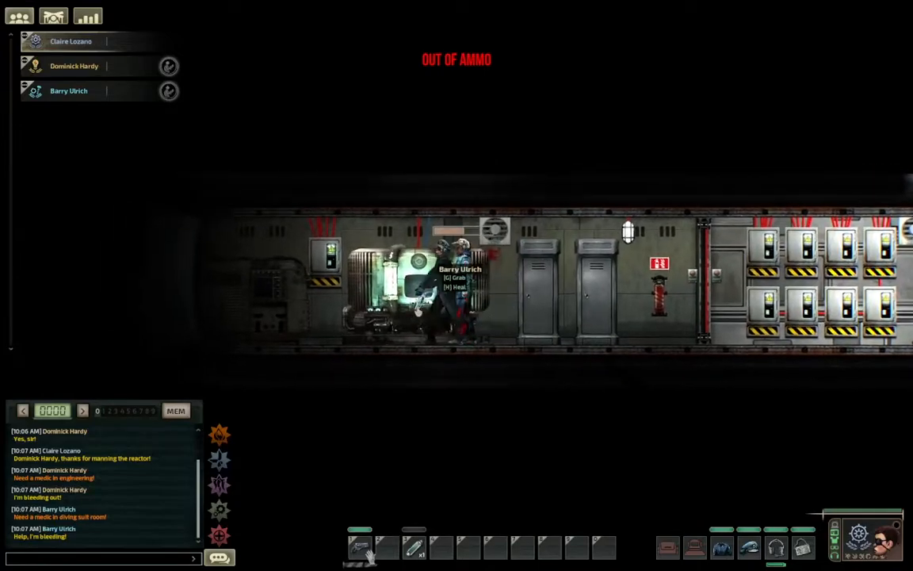
# Check the fuel rods and output on the reactor controls, close them and put the revolver away
pyautogui.press('e')
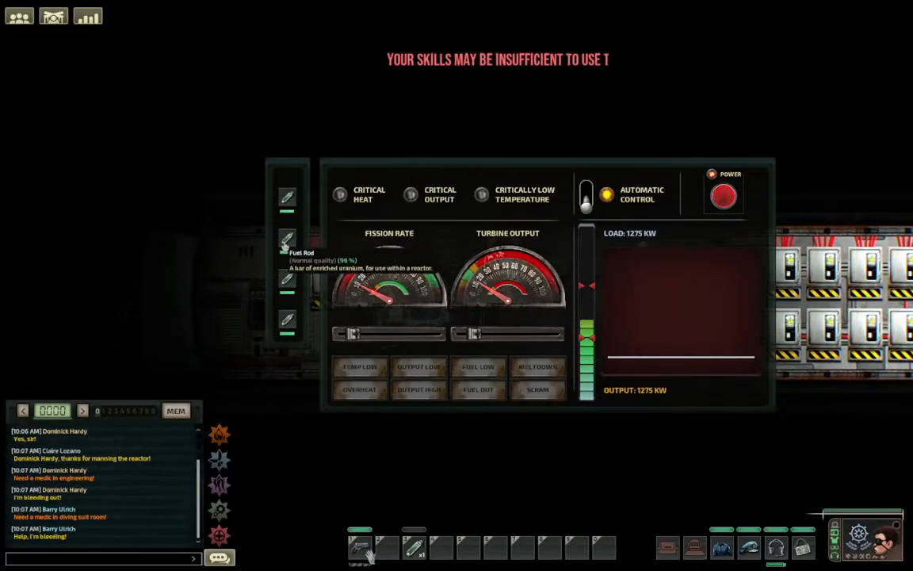
pyautogui.press('e')
pyautogui.press('1')
# Walk away from the reactor and check the contents of the medium steel cabinet nearest the fire extinguisher
pyautogui.press('d')
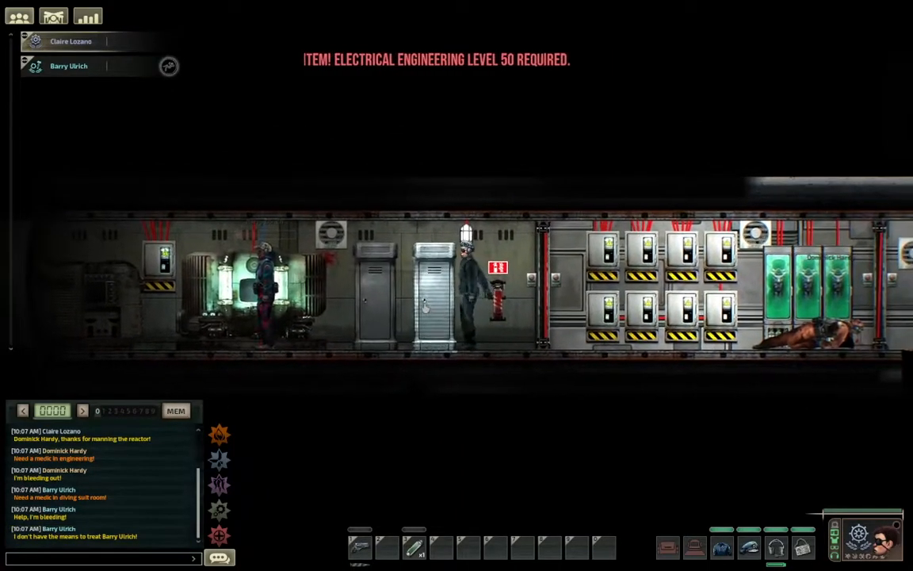
pyautogui.press('d')
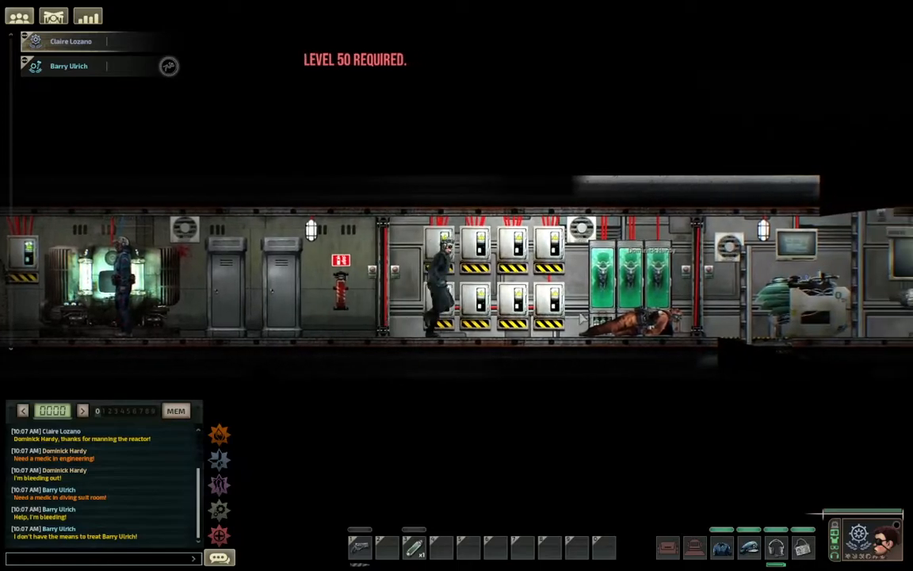
pyautogui.press('a')
pyautogui.press('e')
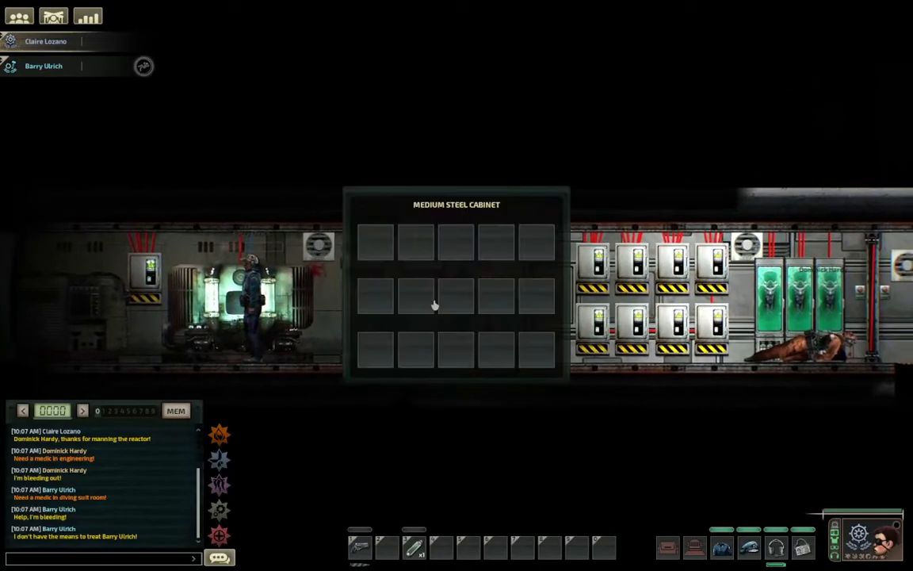
pyautogui.press('Escape')
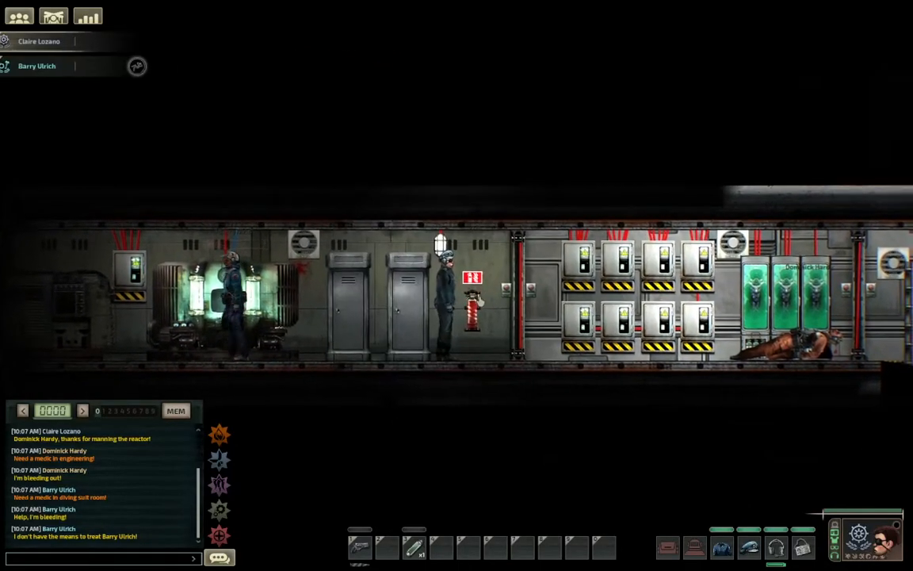
# End the test run and return to the submarine editor
pyautogui.press('Escape')
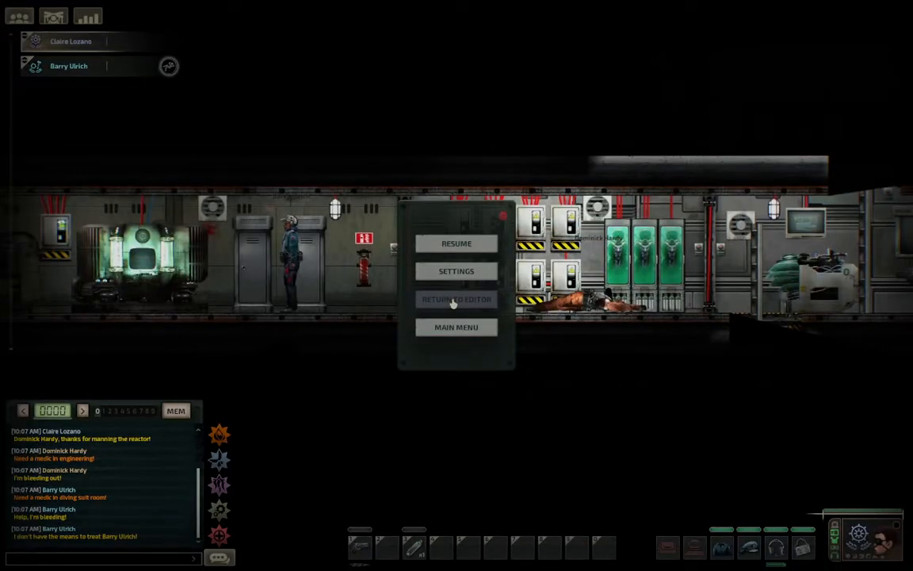
pyautogui.click(454, 304)
# Check the contents of the medium steel cabinet nearest the fire extinguisher and of the one beside it
pyautogui.rightClick(441, 314)
pyautogui.click(469, 319)
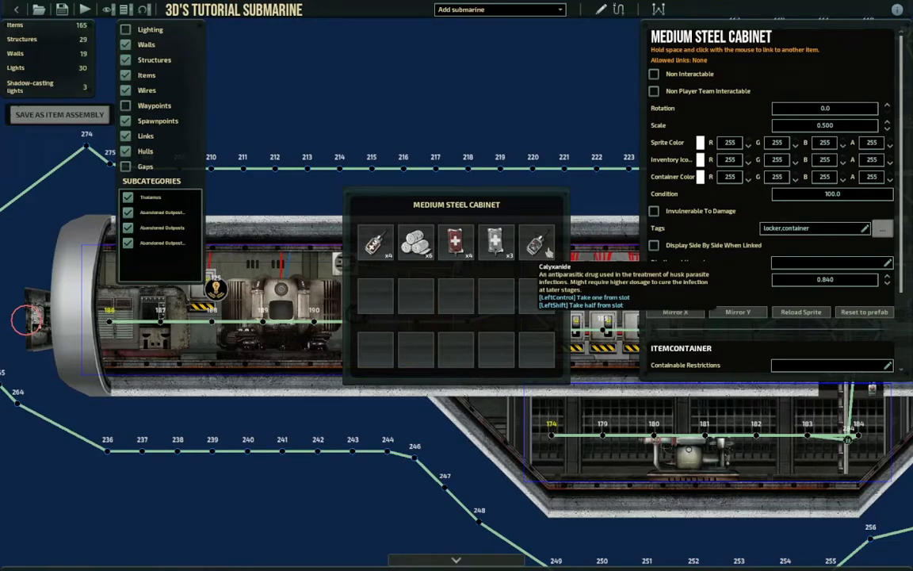
pyautogui.click(493, 129)
pyautogui.rightClick(387, 301)
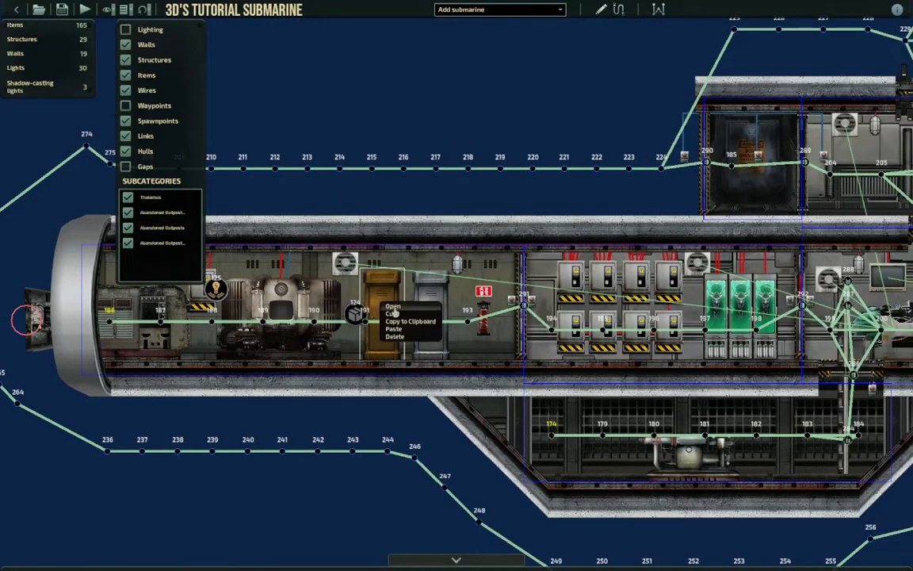
pyautogui.click(393, 307)
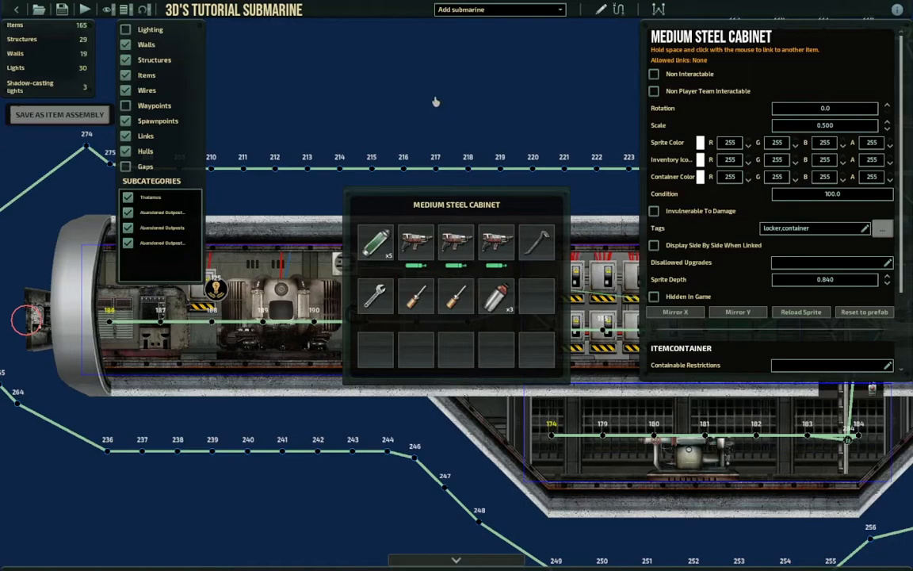
# Reopen the medium steel cabinet with the medical supplies, filter the item list for "diving" and add three diving masks to the cabinet
pyautogui.click(427, 286)
pyautogui.rightClick(402, 297)
pyautogui.click(409, 303)
pyautogui.moveTo(390, 311); pyautogui.dragTo(436, 312)
pyautogui.click(455, 314)
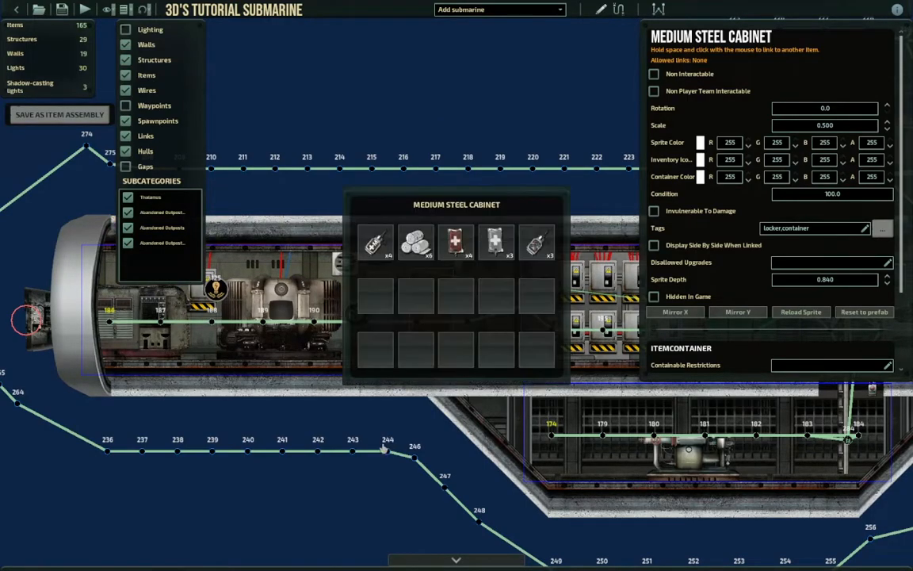
pyautogui.click(435, 561)
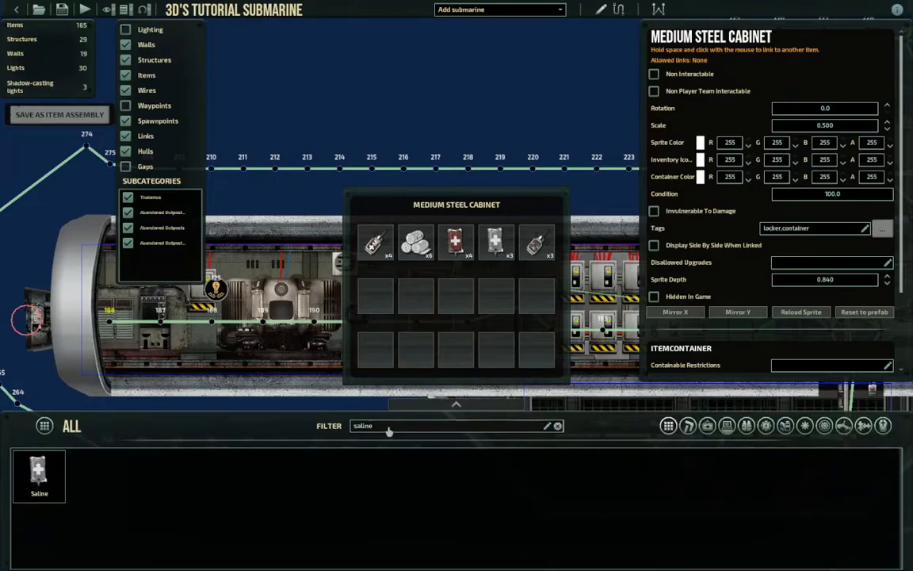
pyautogui.press('BackSpace')
pyautogui.press('BackSpace')
pyautogui.press('BackSpace')
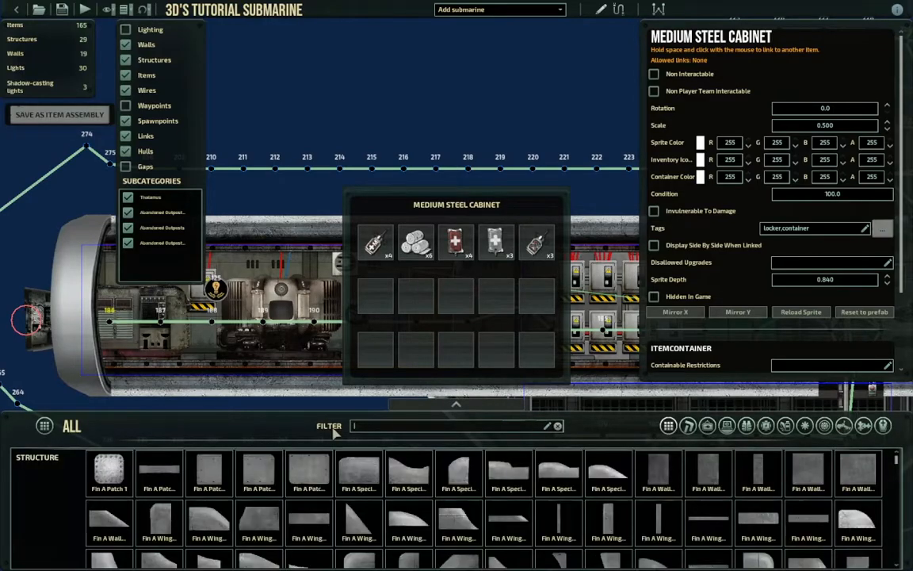
pyautogui.write('divings')
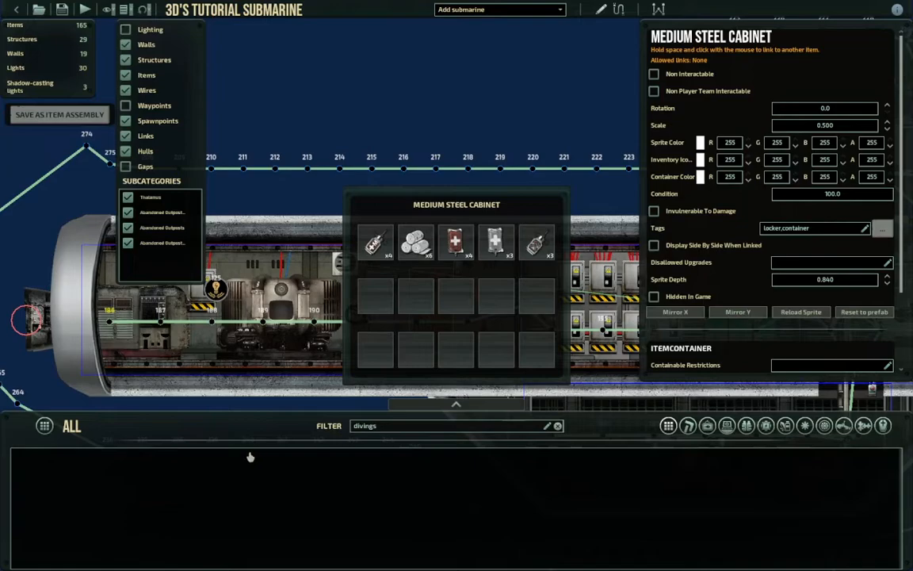
pyautogui.press('BackSpace')
pyautogui.moveTo(205, 474); pyautogui.dragTo(462, 295)
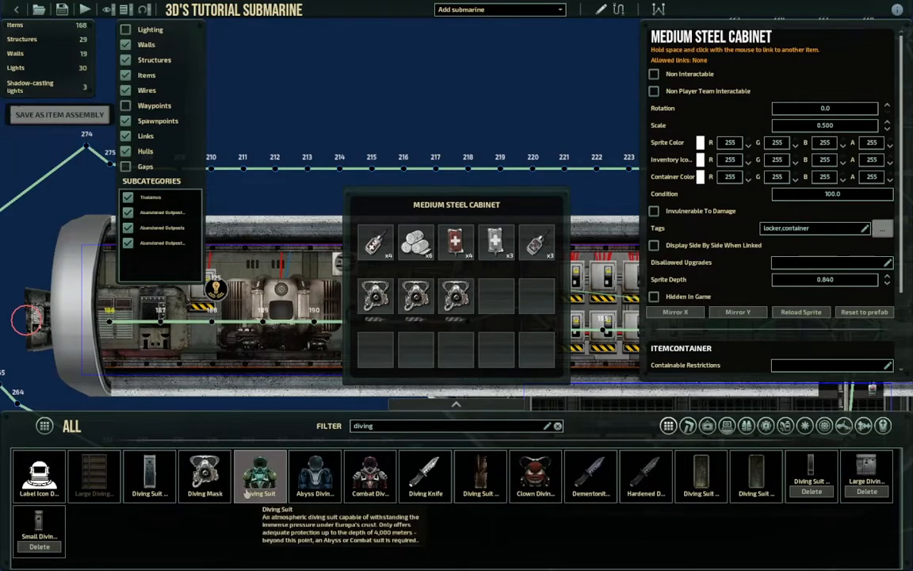
# Filter the item list for "oxyg" and load an oxygen tank into each of the three diving masks
pyautogui.click(558, 427)
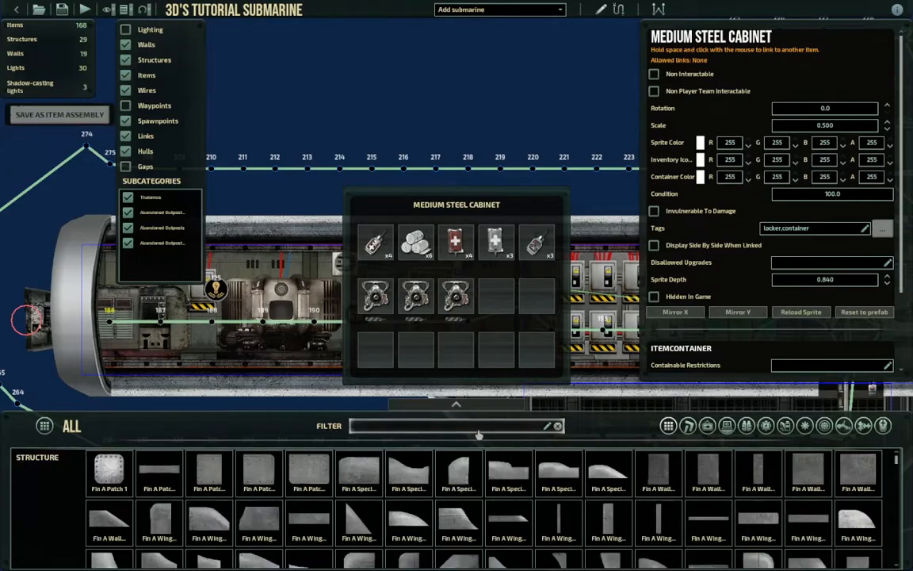
pyautogui.write('oxyg')
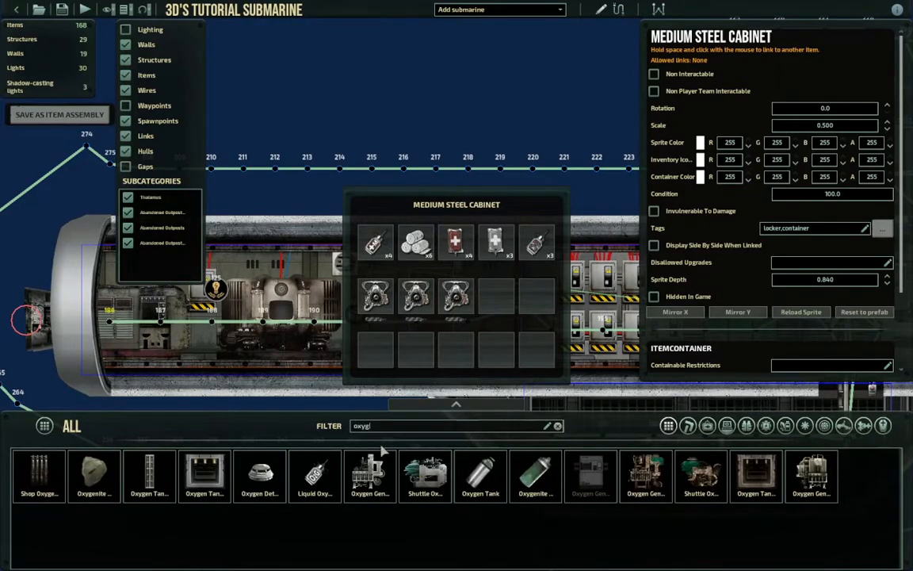
pyautogui.click(415, 295)
pyautogui.click(376, 295)
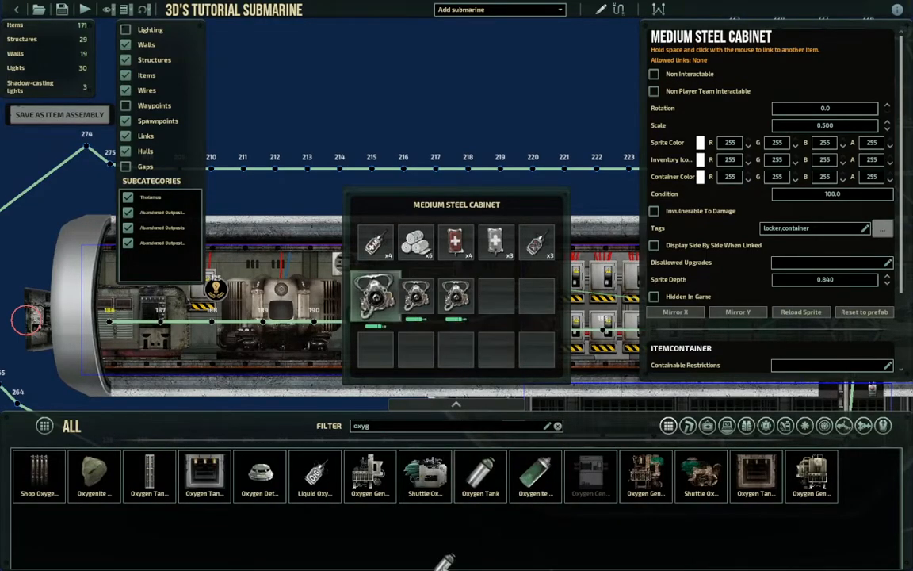
# Find the diving knife with the filter "knife", place two in the cabinet and clear the filter
pyautogui.click(557, 427)
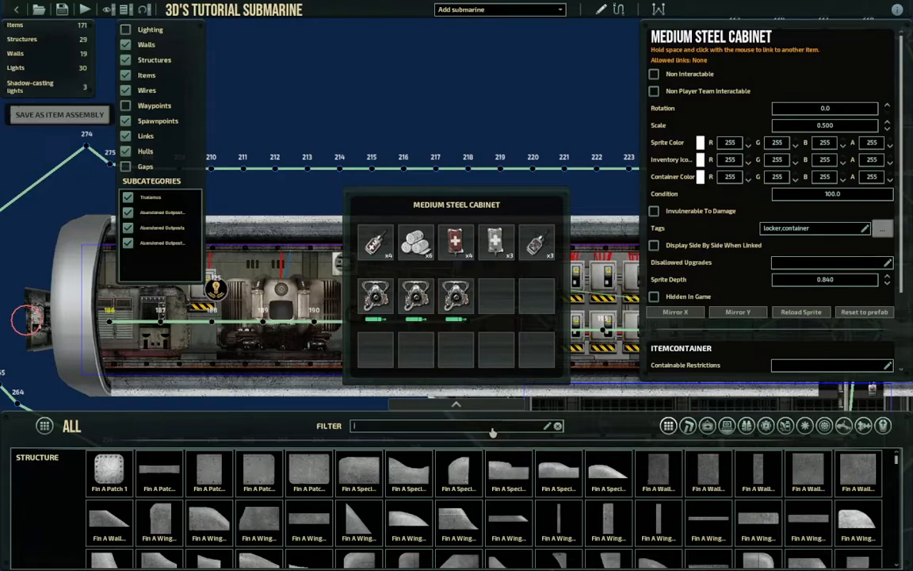
pyautogui.write('knife')
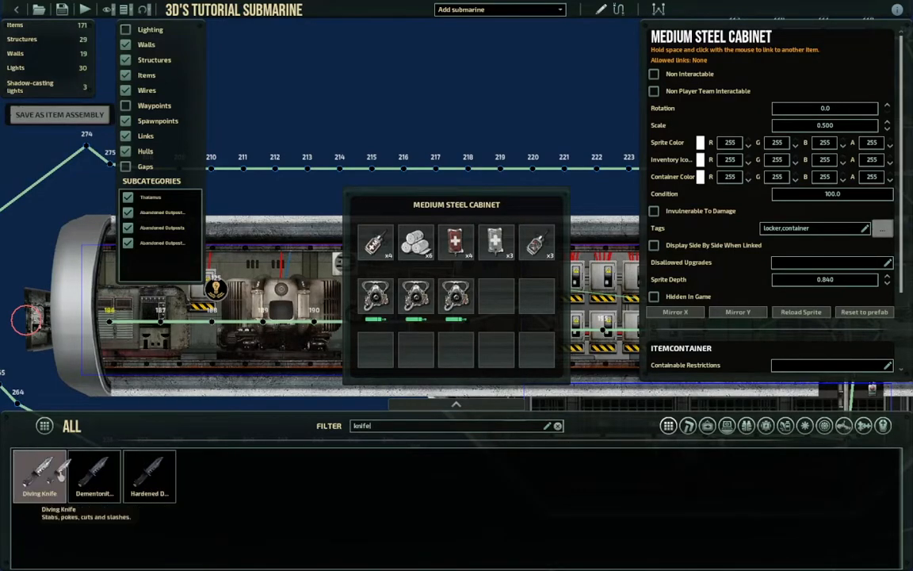
pyautogui.click(558, 427)
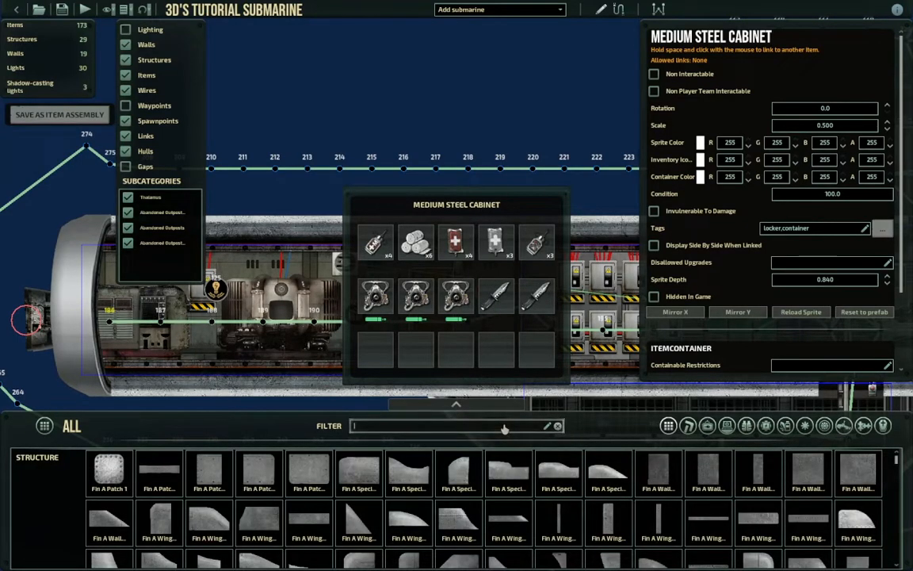
# Search the item list for harpoon gear and place it in the first two slots of the cabinet's third row
pyautogui.write('harpl')
pyautogui.click(376, 361)
pyautogui.click(417, 349)
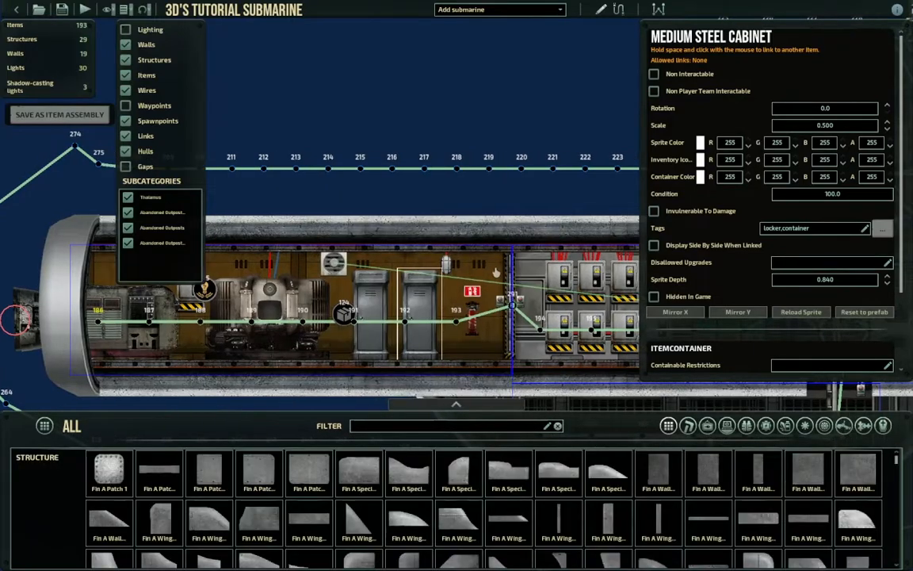
# Close the cabinet, create a preview image of the whole submarine and save it as "3d's tutorial submarine"
pyautogui.press('s')
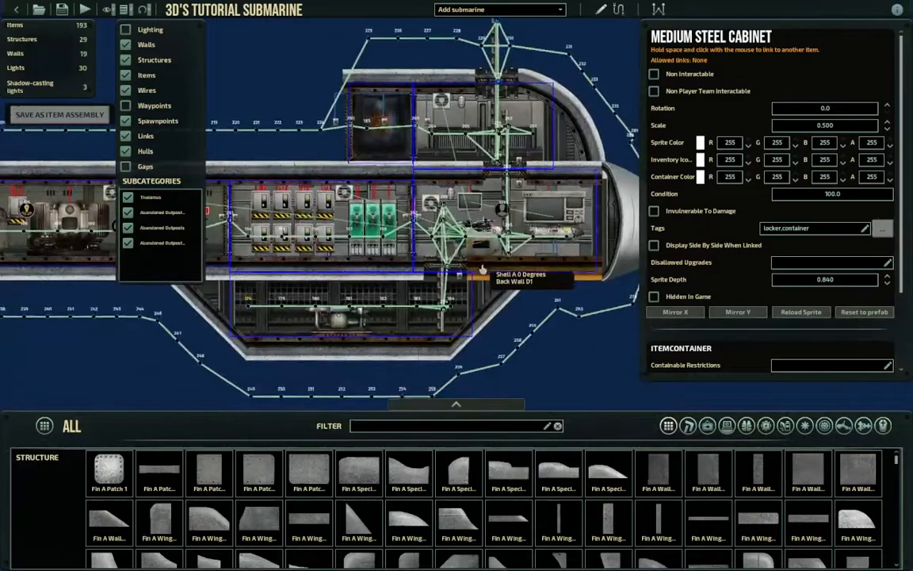
pyautogui.click(479, 295)
pyautogui.press('a')
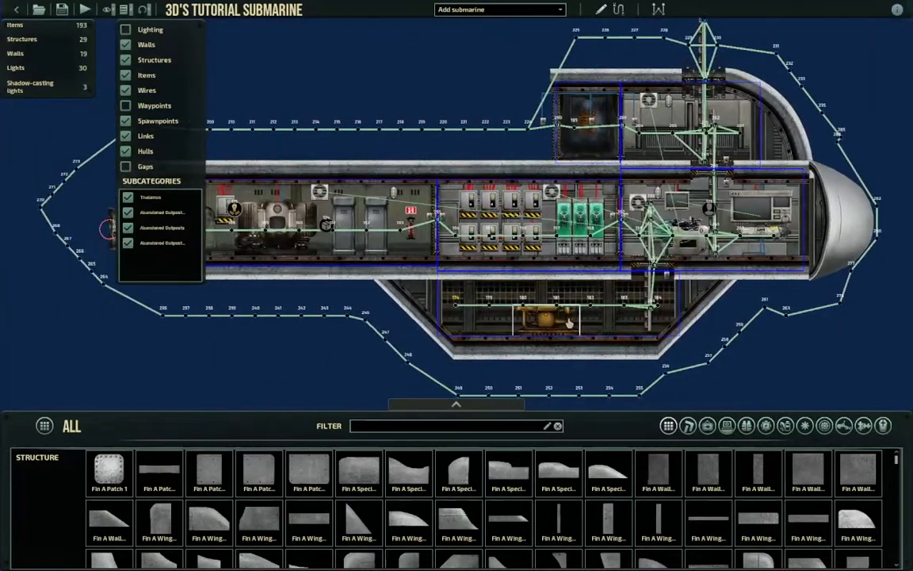
pyautogui.scroll(-1, 555, 313)
pyautogui.press('w')
pyautogui.scroll(-1, 471, 63)
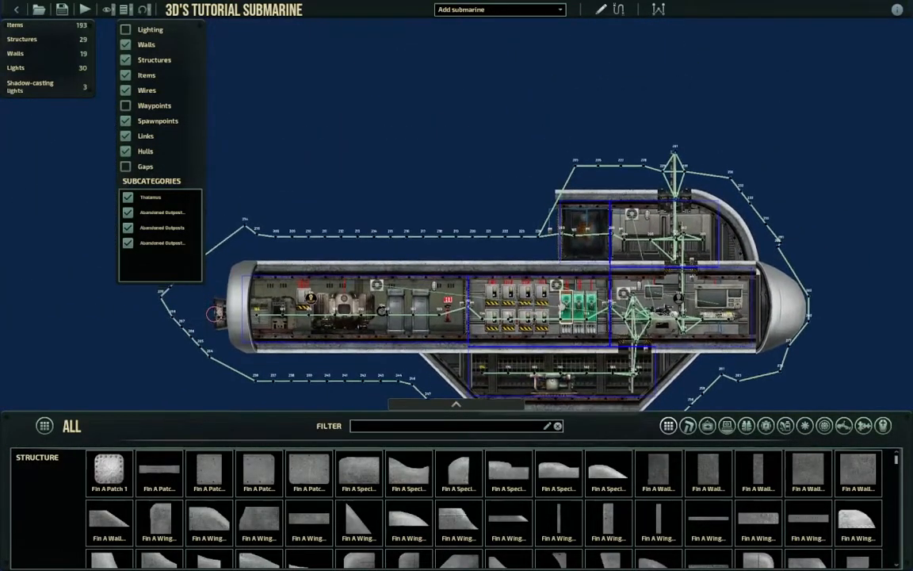
pyautogui.hotkey('ctrl', 's')
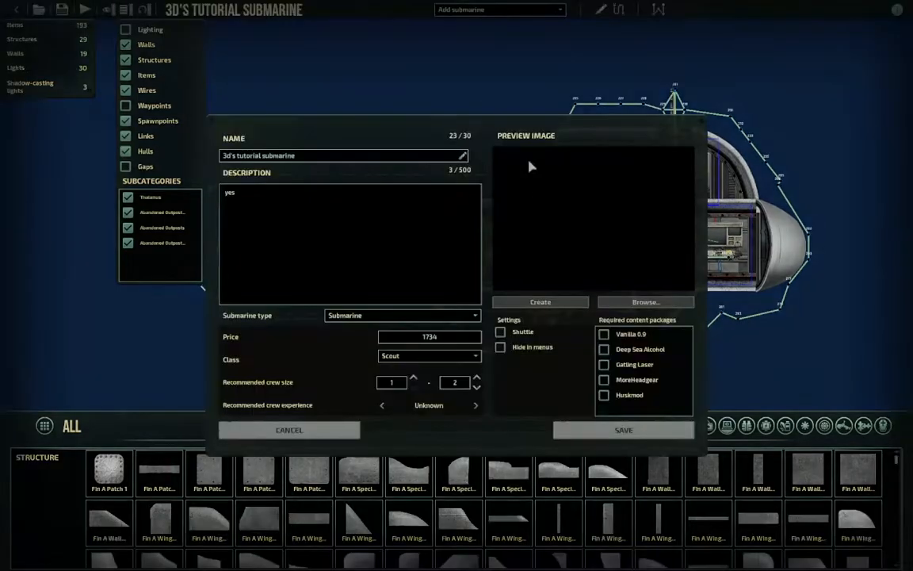
pyautogui.click(529, 303)
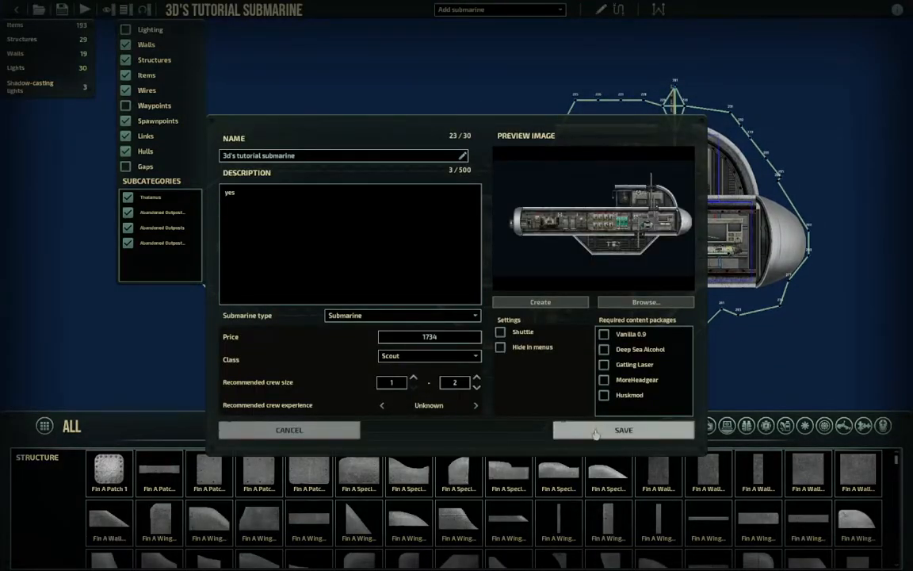
pyautogui.click(596, 433)
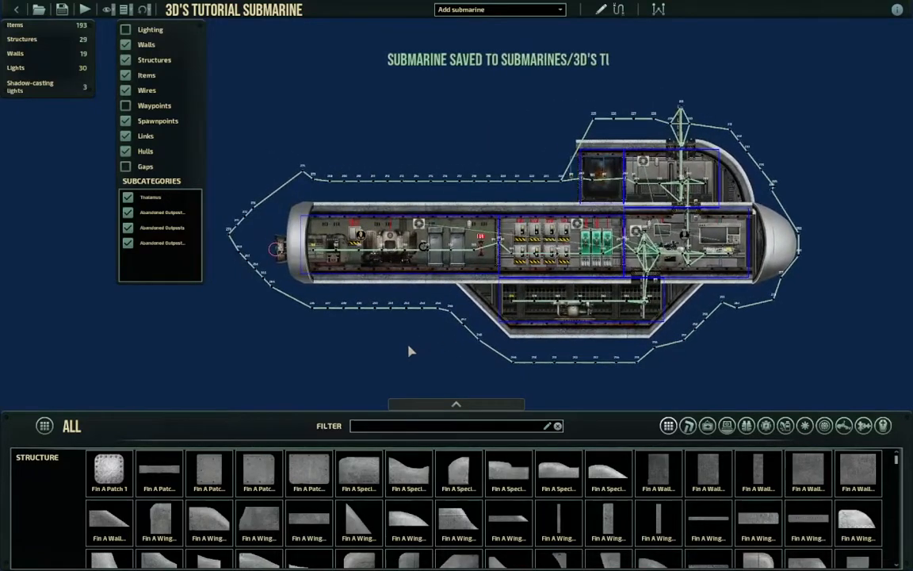
# Examine the nuclear reactor's properties, the engine room and the overall layout of the finished submarine
pyautogui.scroll(2, 410, 350)
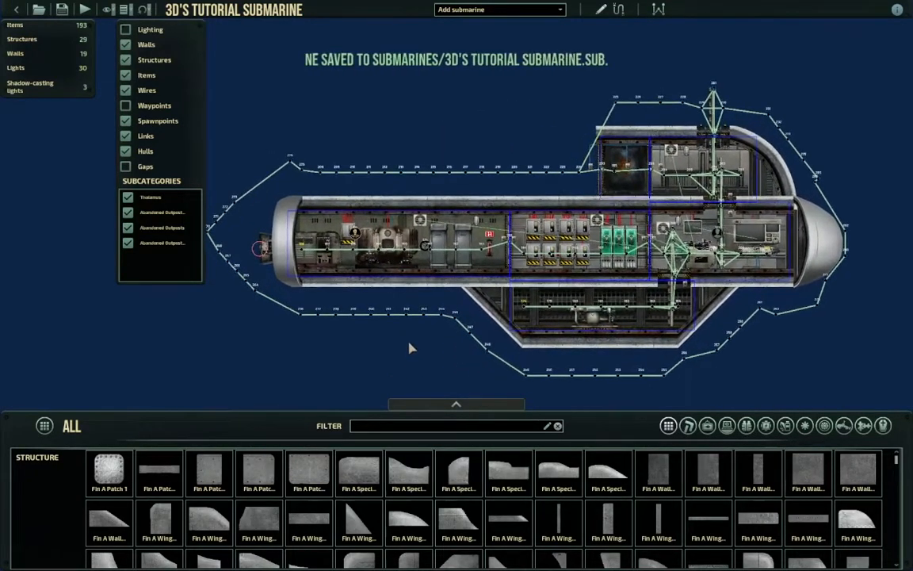
pyautogui.scroll(5, 419, 302)
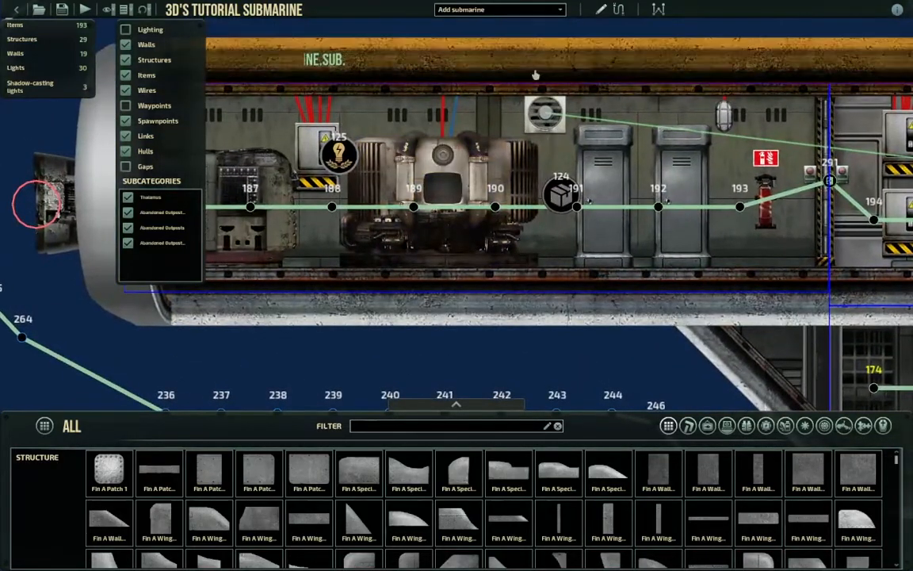
pyautogui.click(444, 182)
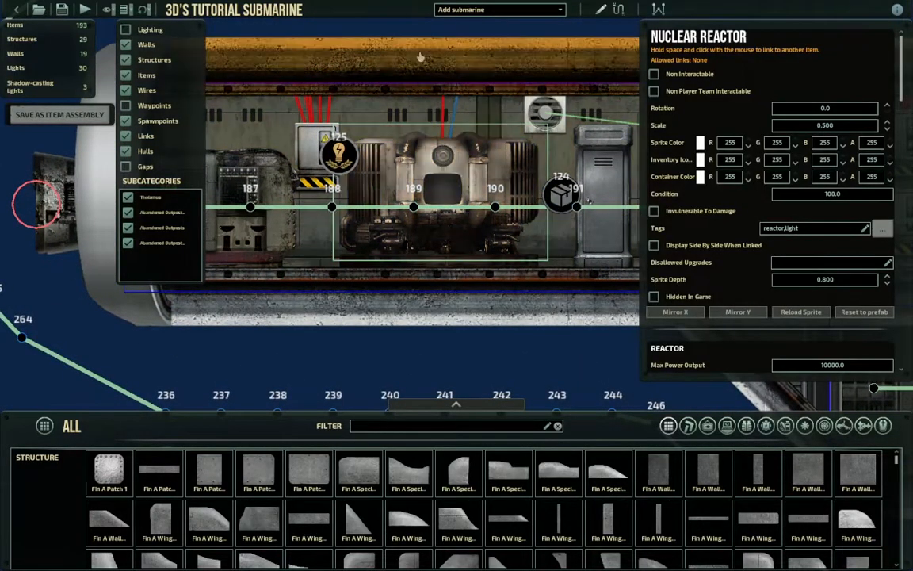
pyautogui.click(373, 35)
pyautogui.scroll(-6, 383, 144)
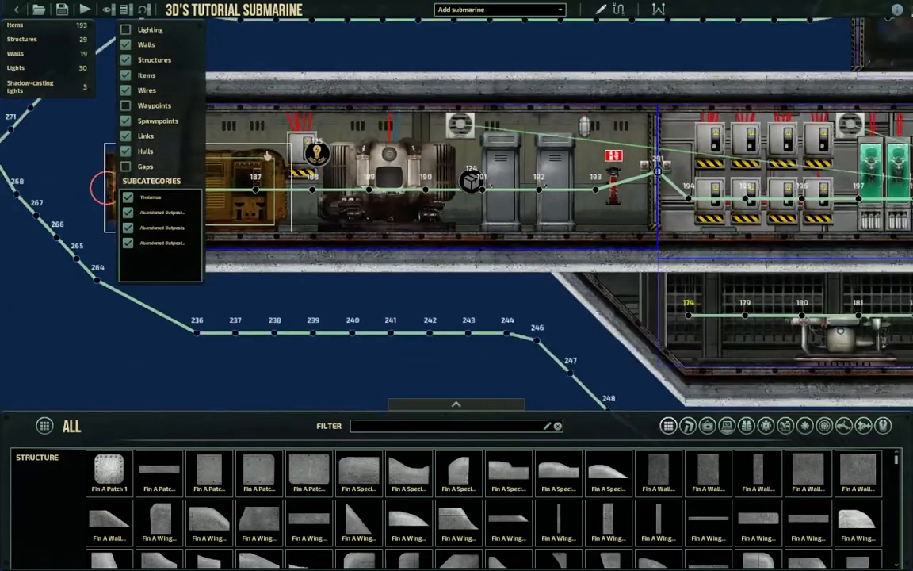
pyautogui.scroll(-3, 377, 208)
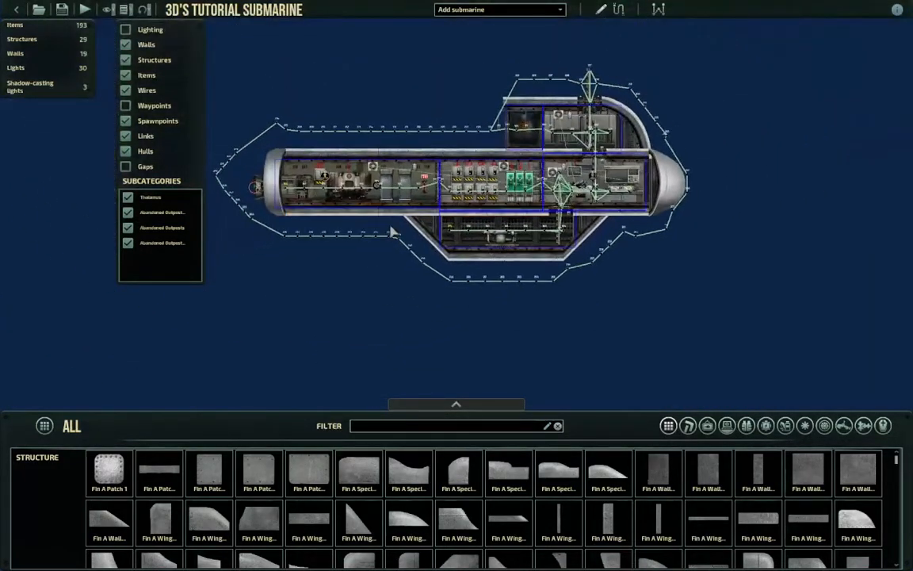
pyautogui.press('w')
pyautogui.press('a')
pyautogui.press('s')
pyautogui.press('d')
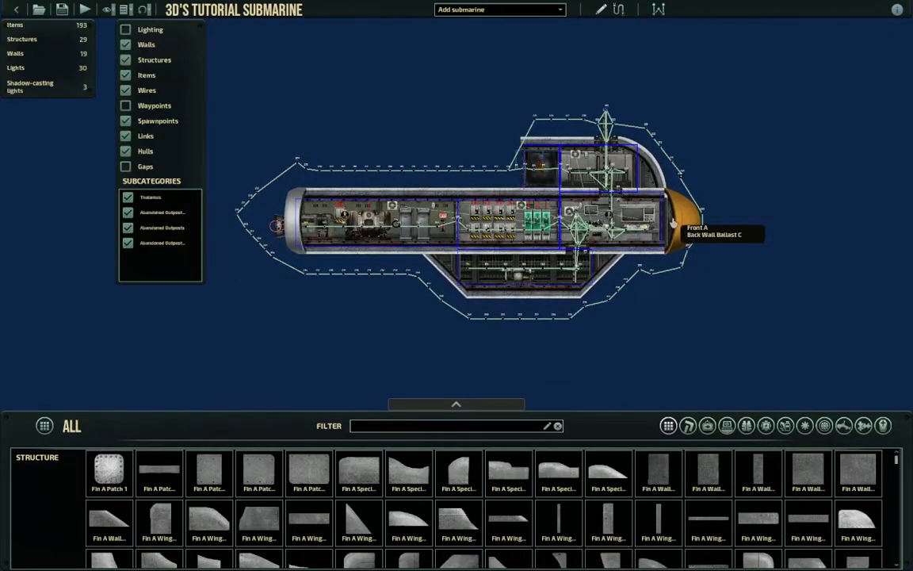
pyautogui.scroll(5, 640, 149)
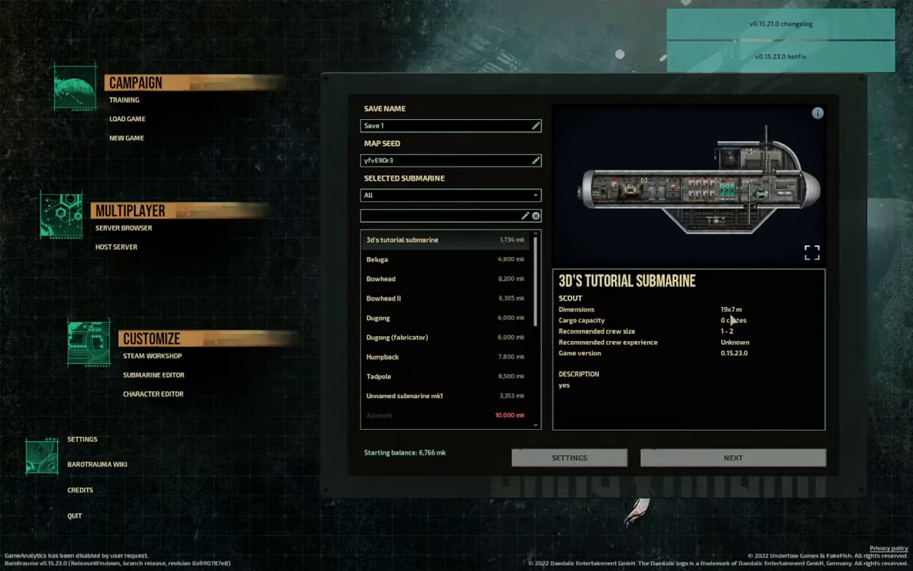
# Compare the price and specifications of 3d's tutorial submarine with the Dugong and the Beluga in the new campaign setup
pyautogui.click(419, 318)
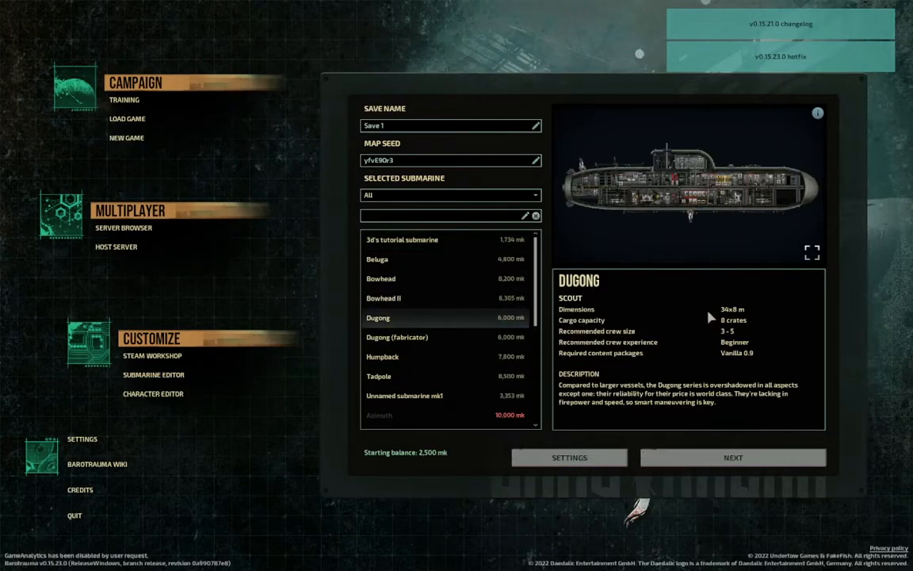
pyautogui.click(396, 239)
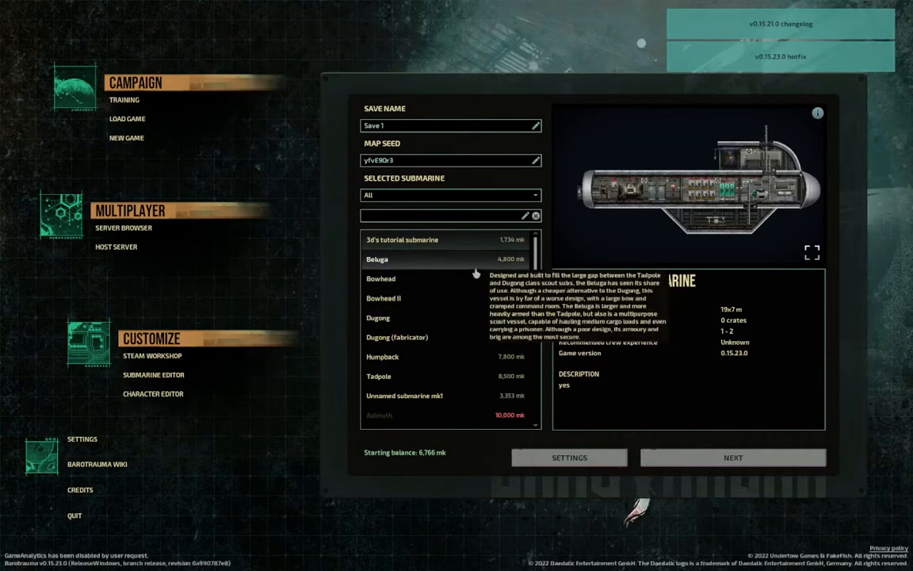
pyautogui.click(519, 259)
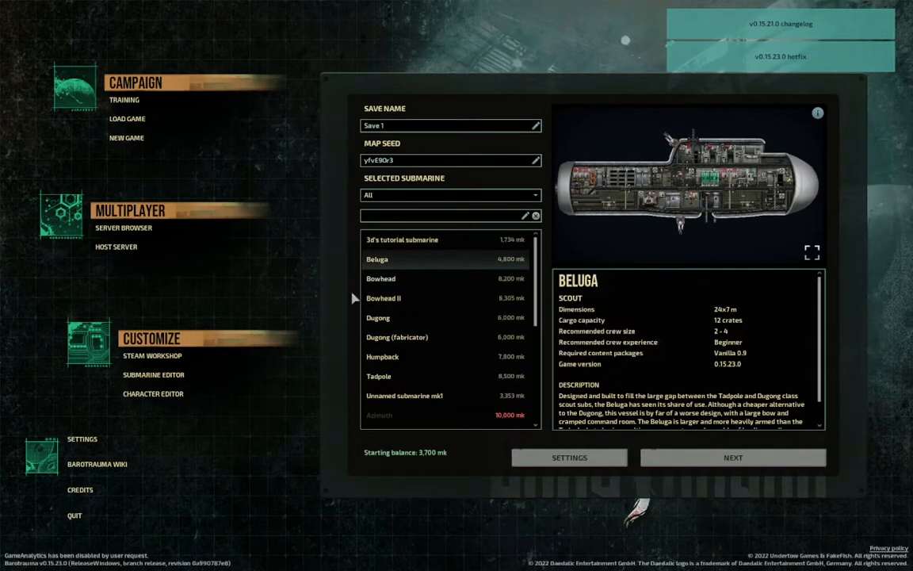
pyautogui.click(400, 239)
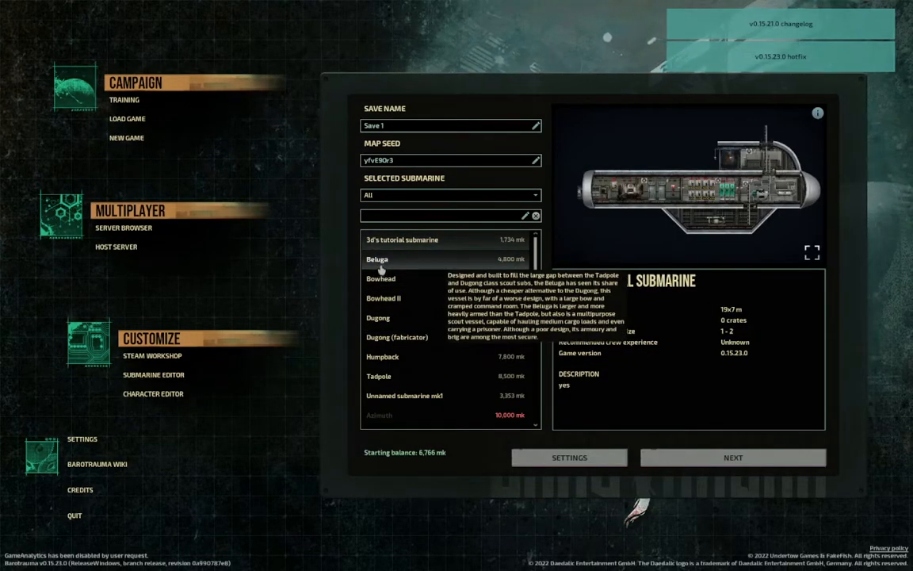
pyautogui.click(381, 266)
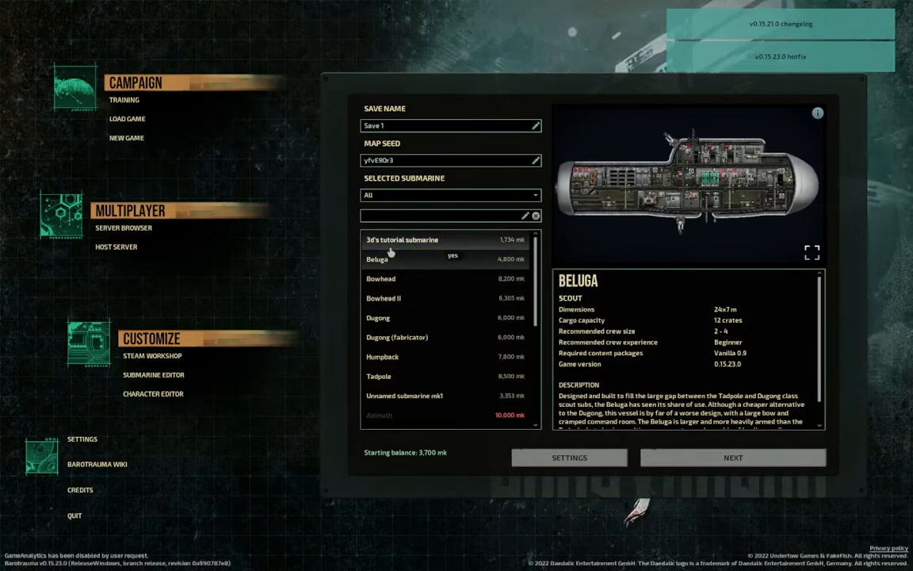
pyautogui.click(389, 246)
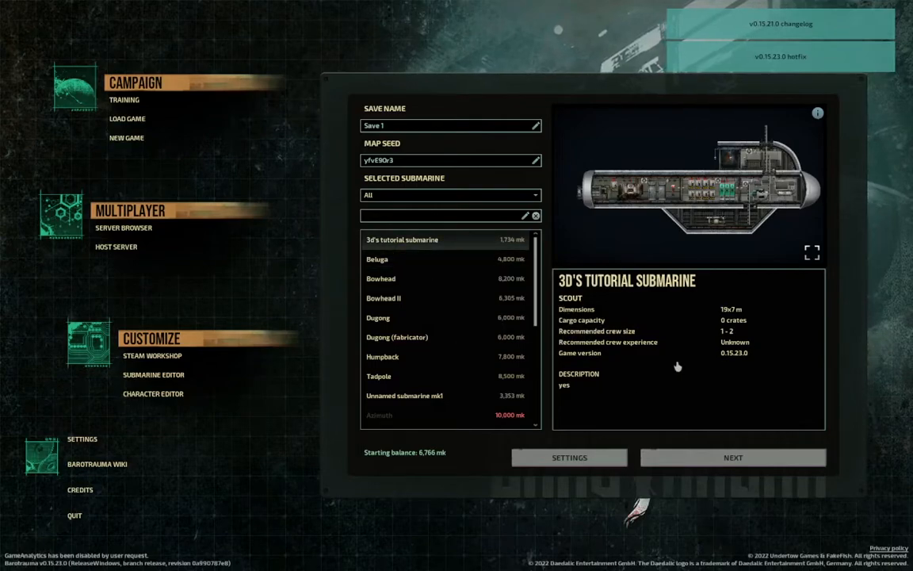
pyautogui.click(404, 262)
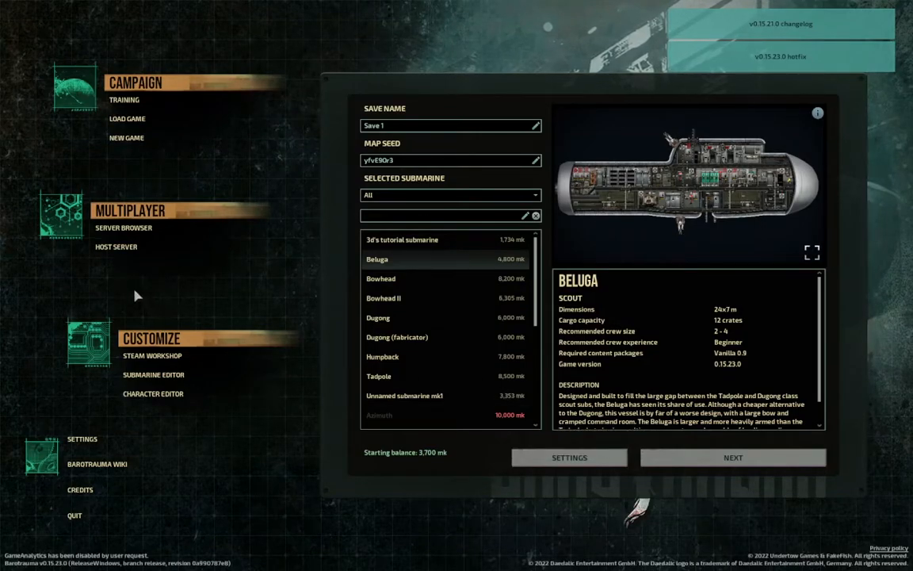
# Return to the submarine editor and delete the two lower-row junction boxes nearest the engine room
pyautogui.click(153, 374)
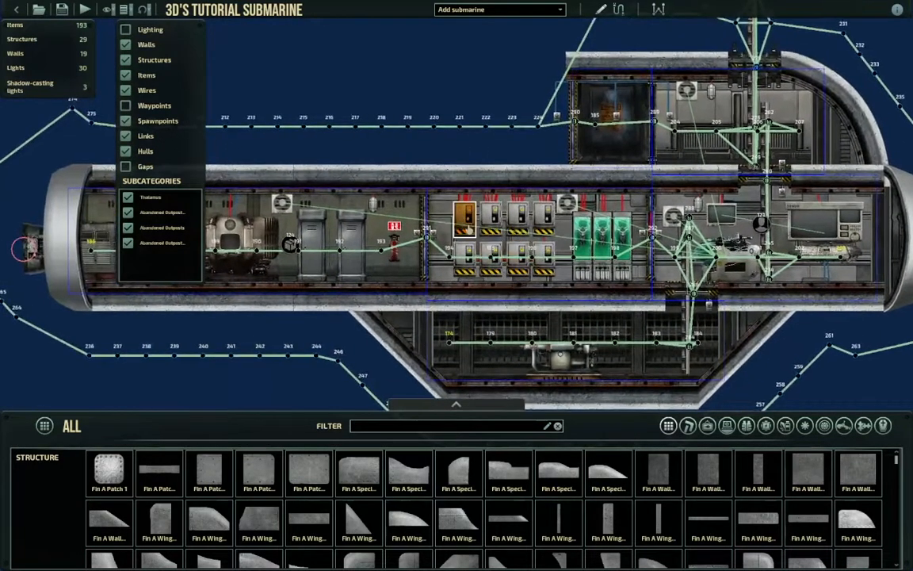
pyautogui.moveTo(492, 234); pyautogui.dragTo(441, 249, button='middle')
pyautogui.scroll(1, 487, 270)
pyautogui.moveTo(487, 270); pyautogui.dragTo(583, 282, button='middle')
pyautogui.scroll(1, 583, 270)
pyautogui.scroll(-2, 646, 287)
pyautogui.scroll(2, 634, 290)
pyautogui.moveTo(658, 297); pyautogui.dragTo(440, 277, button='middle')
pyautogui.moveTo(604, 275); pyautogui.dragTo(529, 266, button='middle')
pyautogui.scroll(3, 529, 266)
pyautogui.scroll(-3, 456, 214)
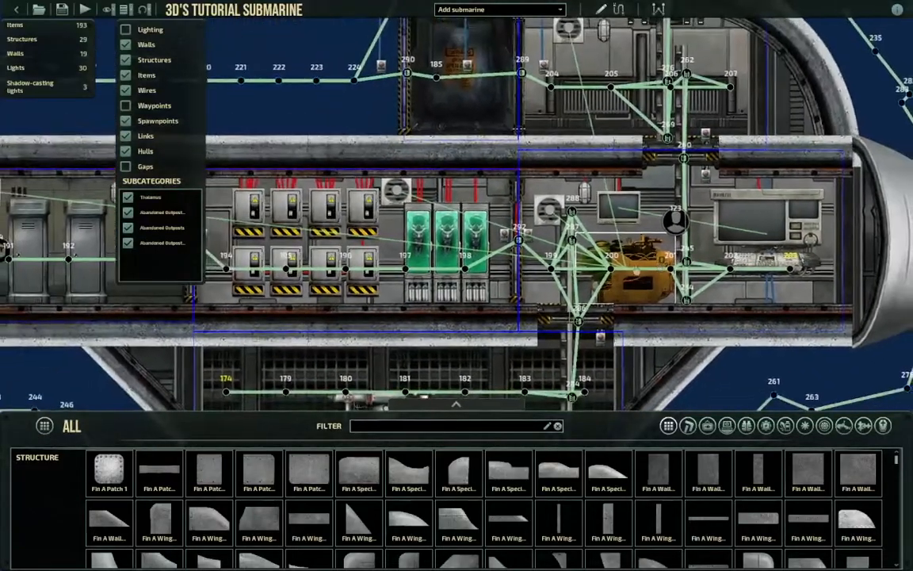
pyautogui.press('a')
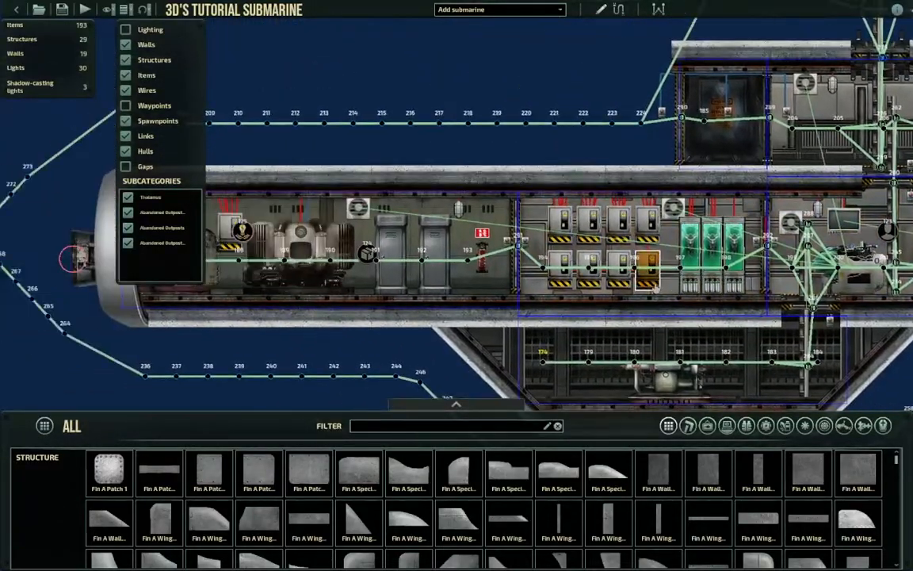
pyautogui.moveTo(652, 288); pyautogui.dragTo(502, 288, button='middle')
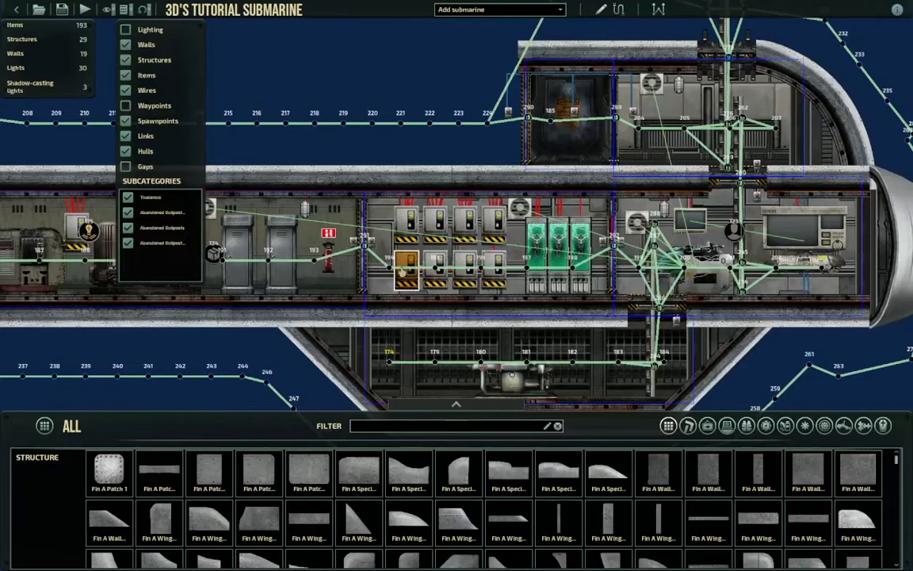
pyautogui.scroll(3, 405, 267)
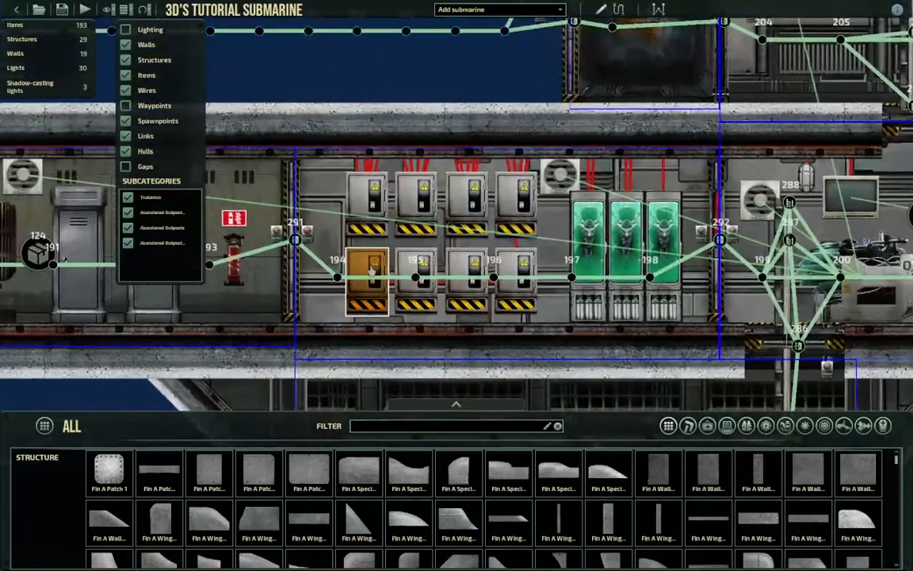
pyautogui.click(383, 274)
pyautogui.press('Delete')
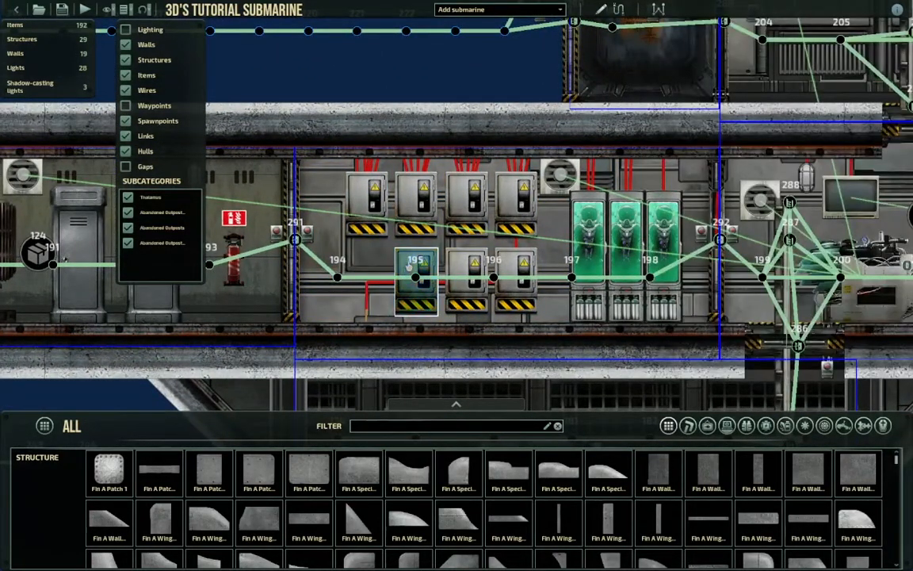
pyautogui.click(414, 267)
pyautogui.press('Delete')
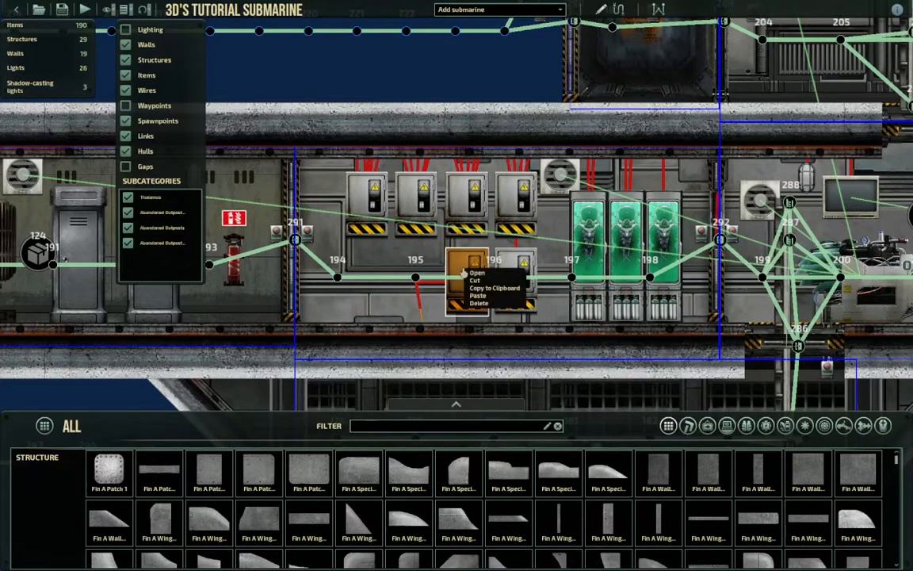
# In wiring mode, disconnect the loose power wire from the remaining lower junction box nearest the engine room and discard it
pyautogui.click(476, 273)
pyautogui.click(608, 38)
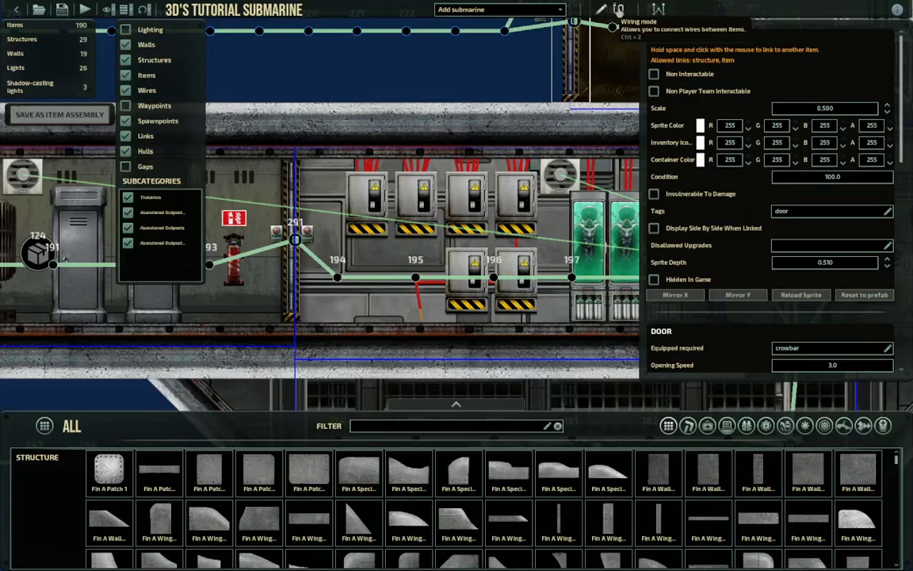
pyautogui.click(619, 10)
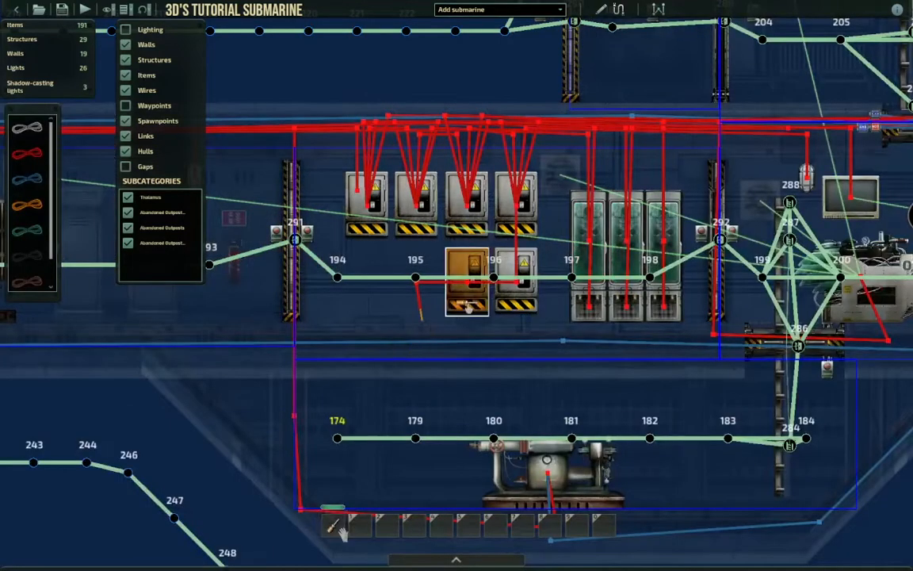
pyautogui.click(492, 305)
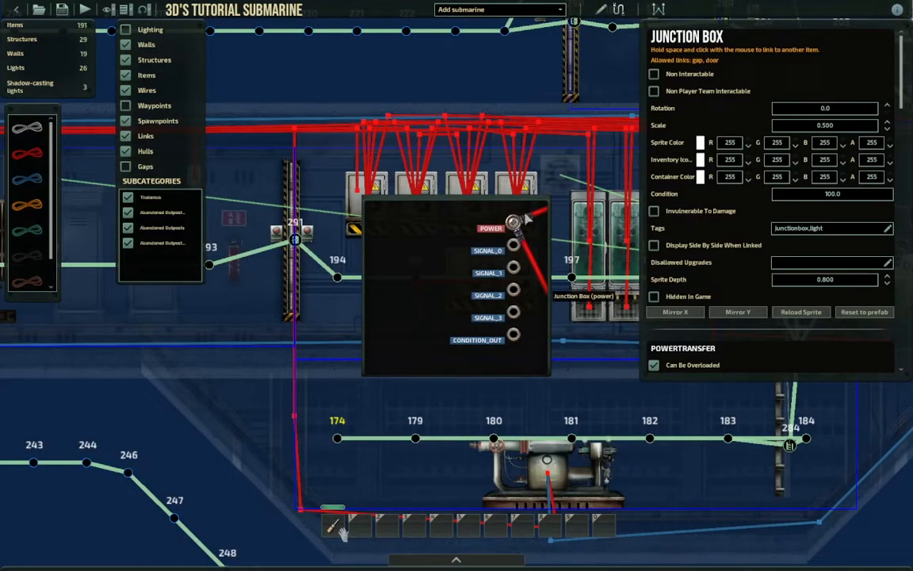
pyautogui.click(402, 444)
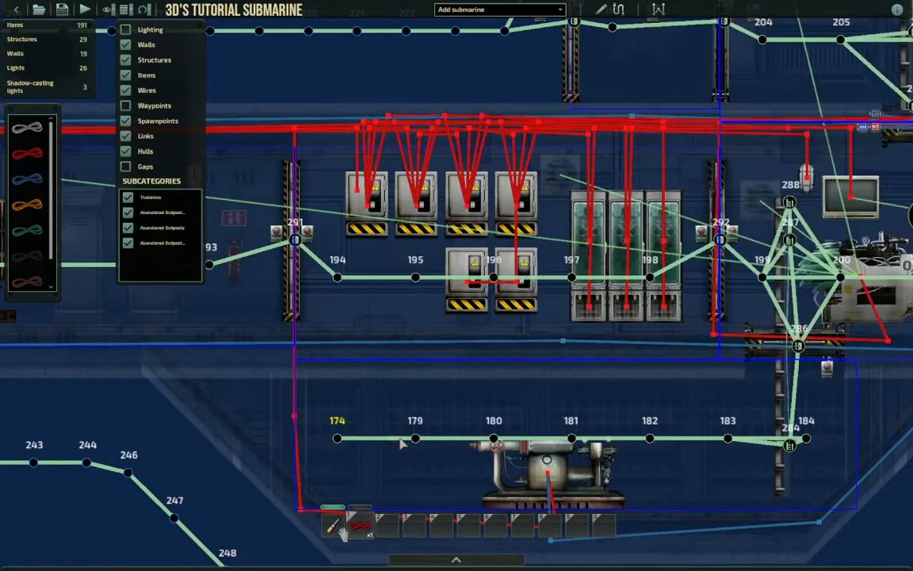
pyautogui.moveTo(361, 525); pyautogui.dragTo(35, 268)
pyautogui.click(26, 236)
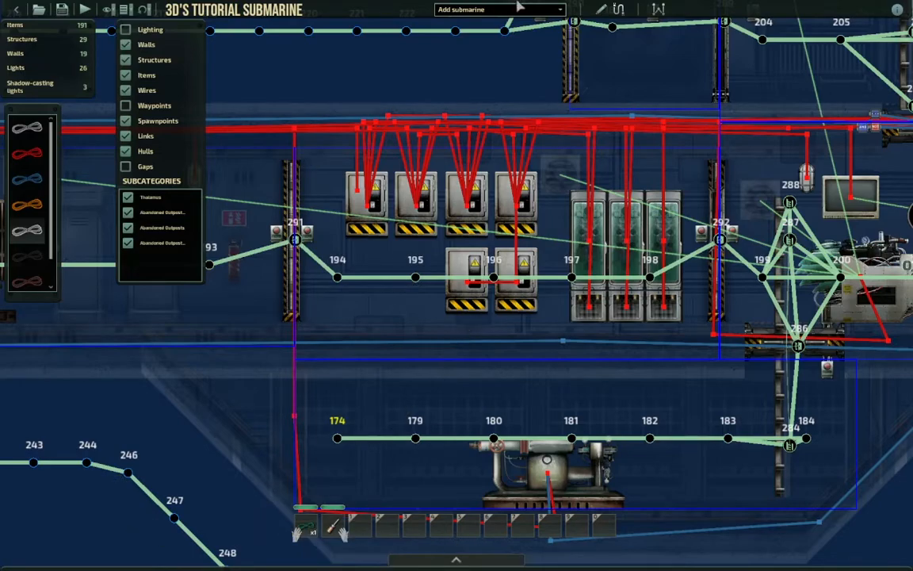
pyautogui.click(618, 9)
# Shift the three diving suit lockers and their oxygen tank shelves toward the control room door
pyautogui.press('d')
pyautogui.press('s')
pyautogui.press('w')
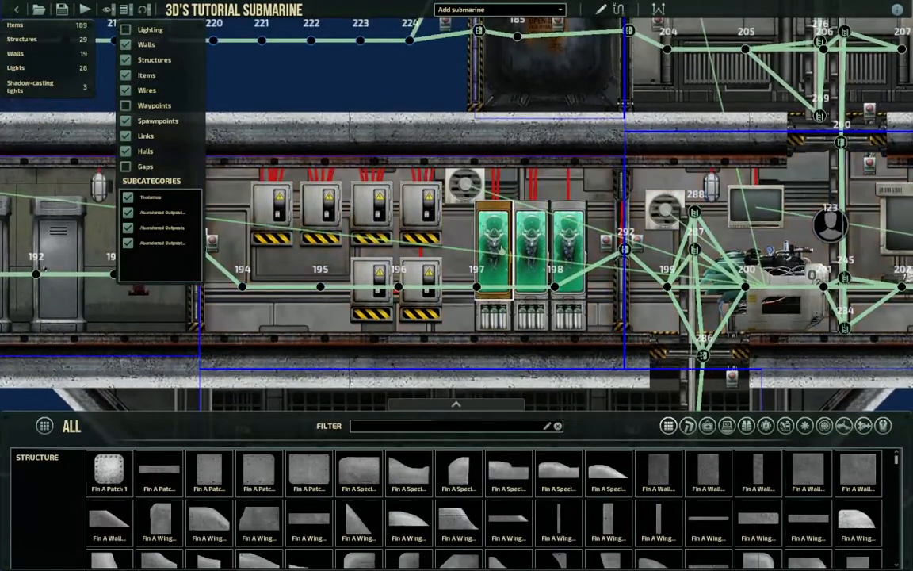
pyautogui.click(521, 256)
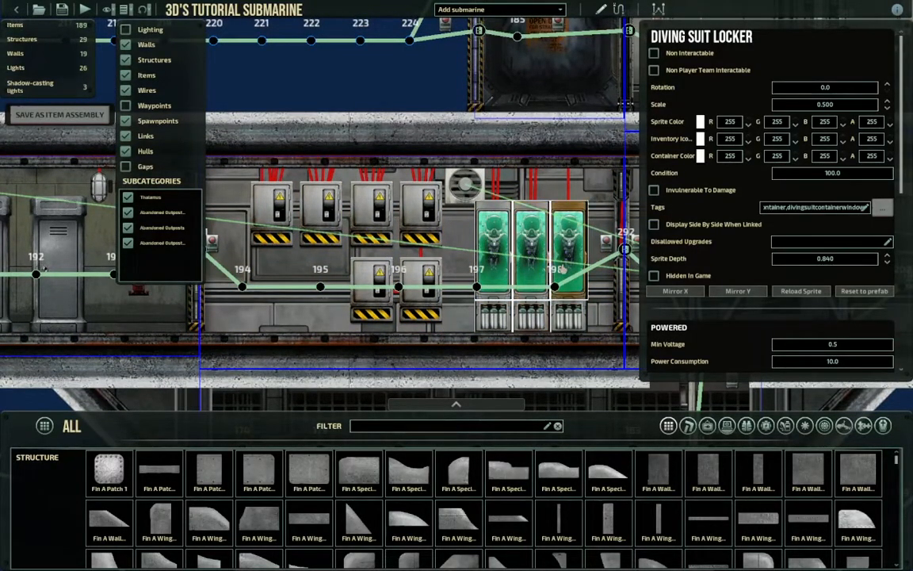
pyautogui.press('Right')
pyautogui.press('Right')
pyautogui.press('Right')
pyautogui.press('Right')
pyautogui.press('Right')
pyautogui.press('Right')
pyautogui.press('Right')
pyautogui.press('Right')
pyautogui.press('Right')
pyautogui.press('Right')
pyautogui.press('Right')
pyautogui.press('Right')
pyautogui.press('Right')
pyautogui.press('Right')
pyautogui.press('Right')
pyautogui.press('Right')
pyautogui.press('Right')
pyautogui.press('Right')
pyautogui.press('Right')
pyautogui.press('Right')
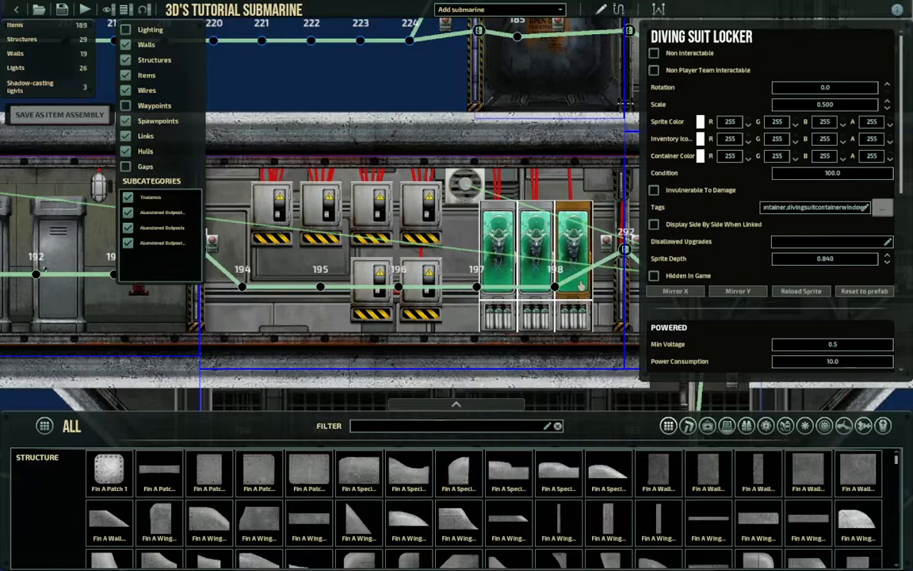
pyautogui.click(378, 86)
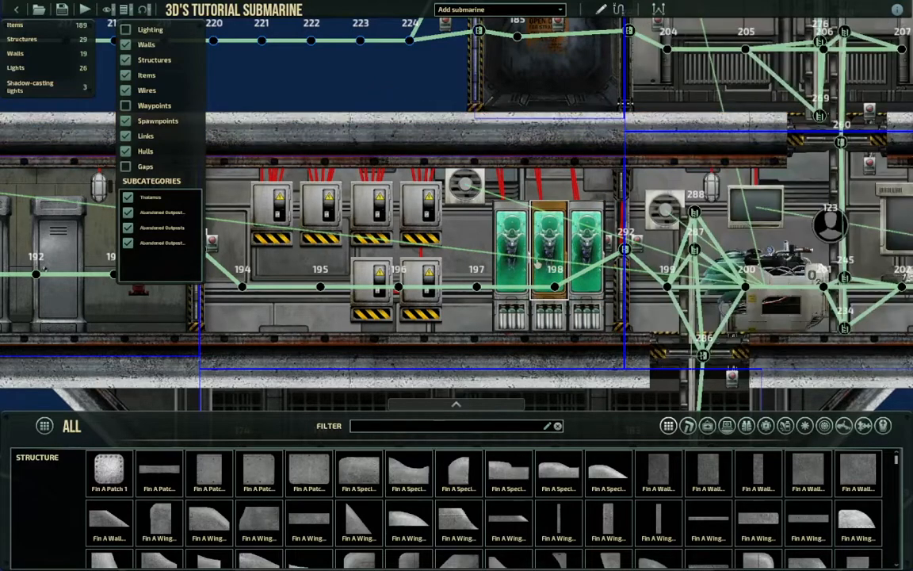
# Move the shuttle oxygen generator from the control room into the junction box room, in the space freed by the deleted boxes
pyautogui.scroll(-2, 473, 273)
pyautogui.click(722, 291)
pyautogui.moveTo(724, 292); pyautogui.dragTo(547, 268, button='middle')
pyautogui.moveTo(547, 268); pyautogui.dragTo(220, 272)
pyautogui.moveTo(221, 271); pyautogui.dragTo(430, 296, button='middle')
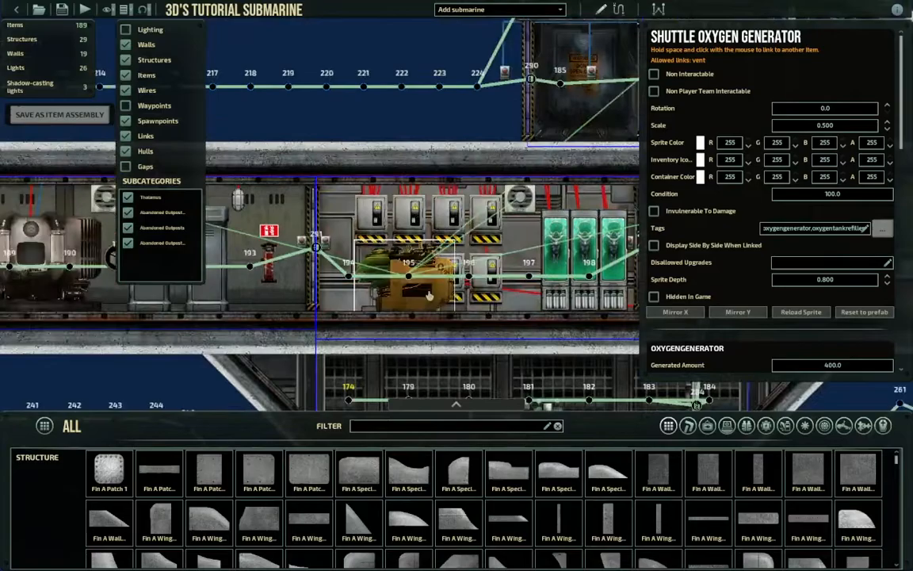
pyautogui.click(422, 96)
pyautogui.scroll(3, 445, 226)
pyautogui.scroll(-2, 222, 205)
pyautogui.moveTo(202, 262); pyautogui.dragTo(369, 262, button='middle')
pyautogui.click(370, 268)
pyautogui.click(420, 111)
# Duplicate a diving suit locker with its oxygen tank shelf and place the copy beside the other three, on the junction box side
pyautogui.moveTo(421, 173); pyautogui.dragTo(317, 212, button='middle')
pyautogui.click(454, 229)
pyautogui.click(507, 142)
pyautogui.scroll(-1, 317, 211)
pyautogui.scroll(3, 468, 240)
pyautogui.click(534, 317)
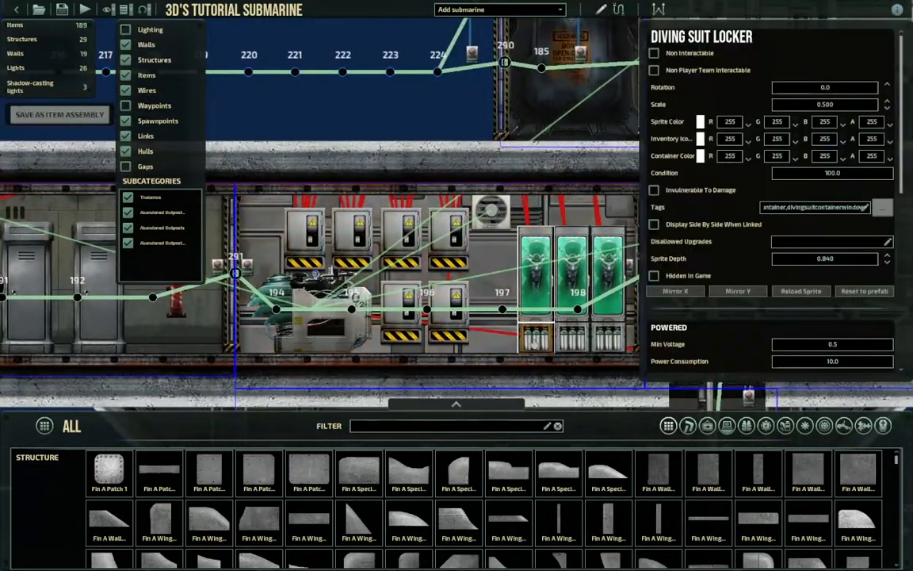
pyautogui.hotkey('ctrl', 'v')
pyautogui.moveTo(496, 244); pyautogui.dragTo(494, 266)
pyautogui.click(390, 79)
pyautogui.scroll(-1, 390, 80)
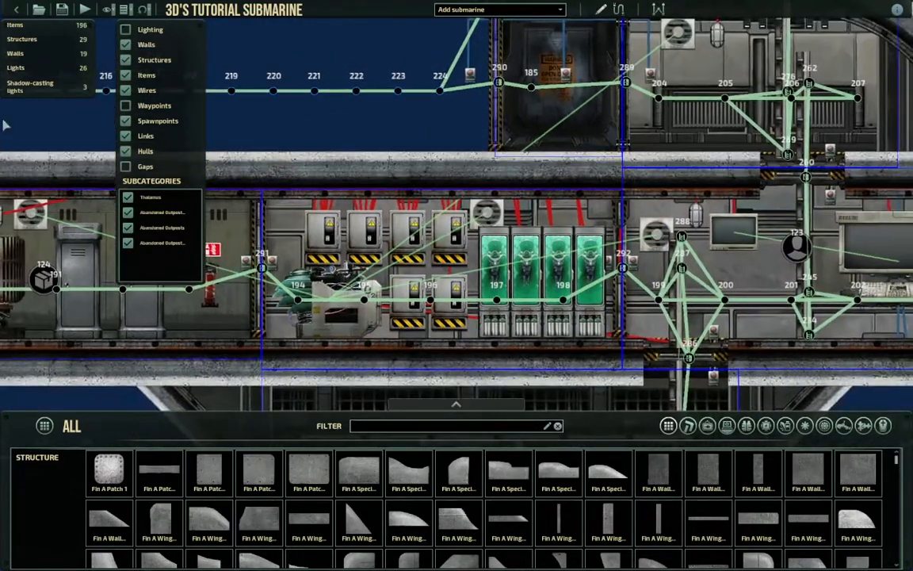
# Connect the fourth diving suit locker and its oxygen tank shelf to the nearest lower junction box with red power wires
pyautogui.click(618, 11)
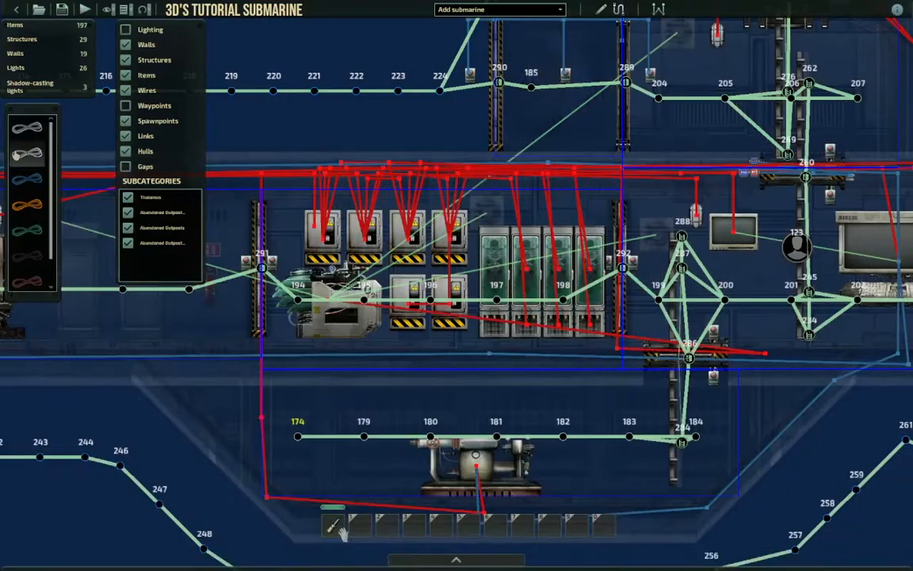
pyautogui.scroll(2, 456, 310)
pyautogui.click(456, 311)
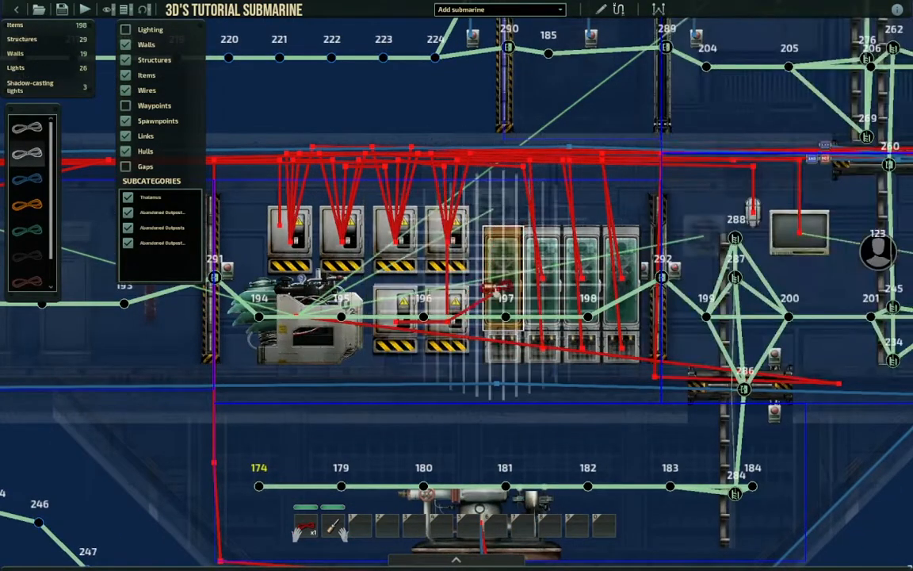
pyautogui.click(490, 252)
pyautogui.rightClick(396, 262)
pyautogui.press('2')
pyautogui.click(388, 327)
pyautogui.moveTo(456, 341); pyautogui.dragTo(512, 224)
pyautogui.rightClick(507, 222)
pyautogui.click(503, 273)
pyautogui.rightClick(440, 367)
pyautogui.scroll(-5, 462, 357)
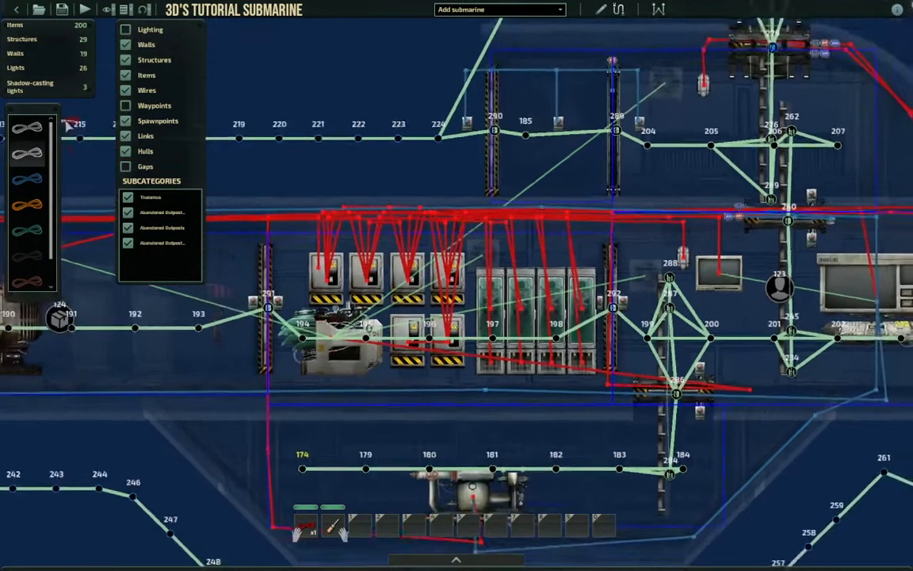
pyautogui.scroll(4, 586, 228)
pyautogui.click(617, 11)
# Move the fire extinguisher bracket and its sign away from the engine room door, and shift the junction boxes slightly toward the lockers
pyautogui.scroll(5, 444, 238)
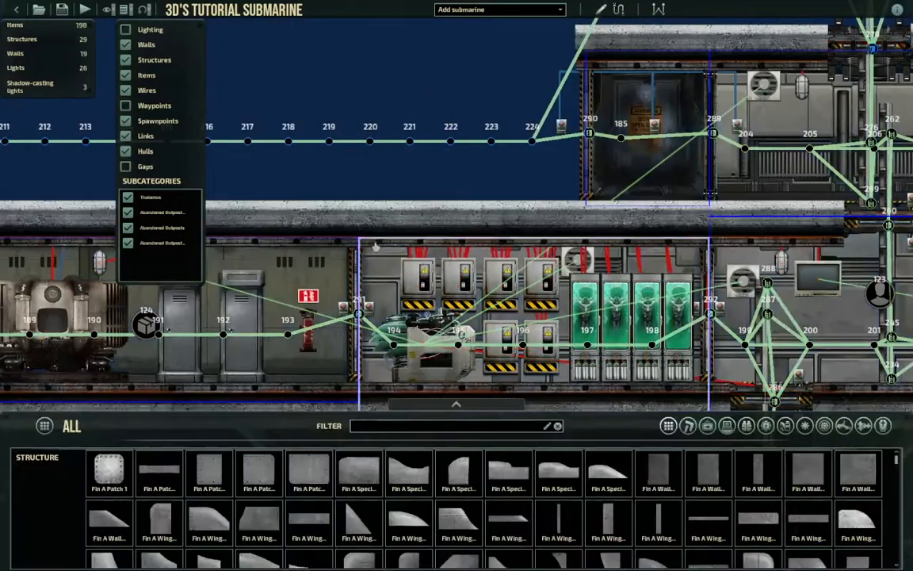
pyautogui.click(443, 231)
pyautogui.scroll(-2, 447, 232)
pyautogui.moveTo(447, 232); pyautogui.dragTo(268, 225, button='middle')
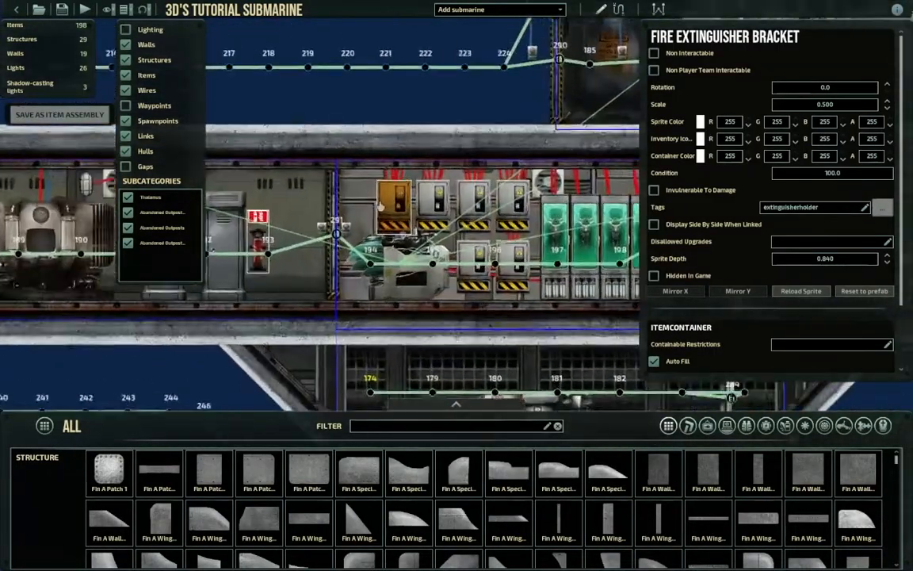
pyautogui.click(398, 205)
pyautogui.moveTo(478, 265); pyautogui.dragTo(400, 266, button='middle')
pyautogui.click(334, 77)
pyautogui.moveTo(365, 121); pyautogui.dragTo(457, 147, button='middle')
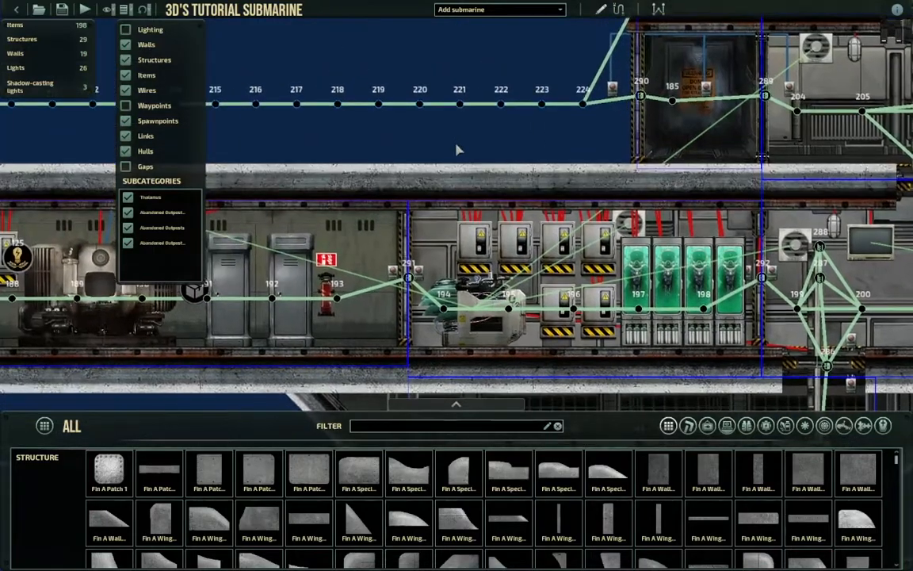
# Find the battery in the item list, place one above the oxygen generator beside the upper junction boxes, and scale it to 0.4
pyautogui.scroll(1, 457, 146)
pyautogui.click(386, 429)
pyautogui.write('batteri')
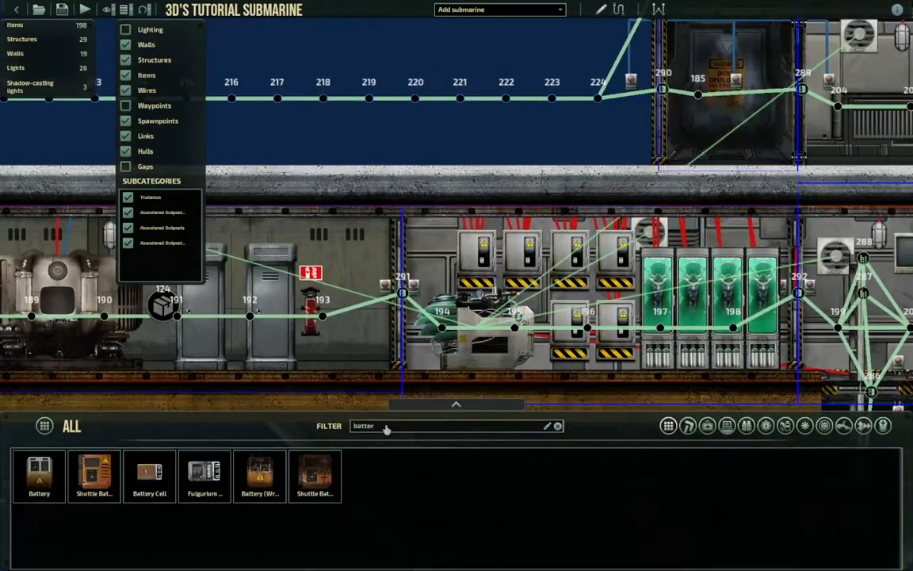
pyautogui.press('BackSpace')
pyautogui.write('y')
pyautogui.click(435, 261)
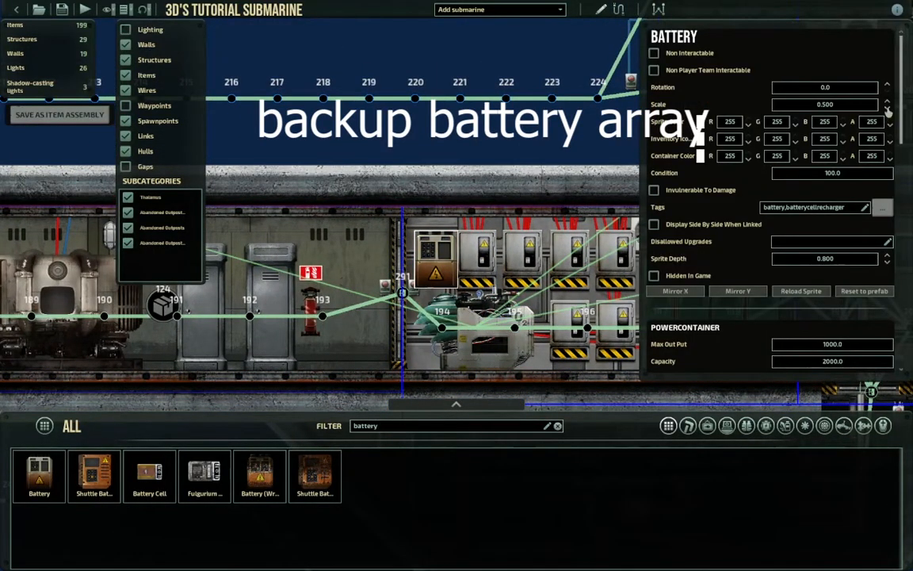
pyautogui.click(518, 215)
pyautogui.moveTo(517, 215); pyautogui.dragTo(493, 218, button='middle')
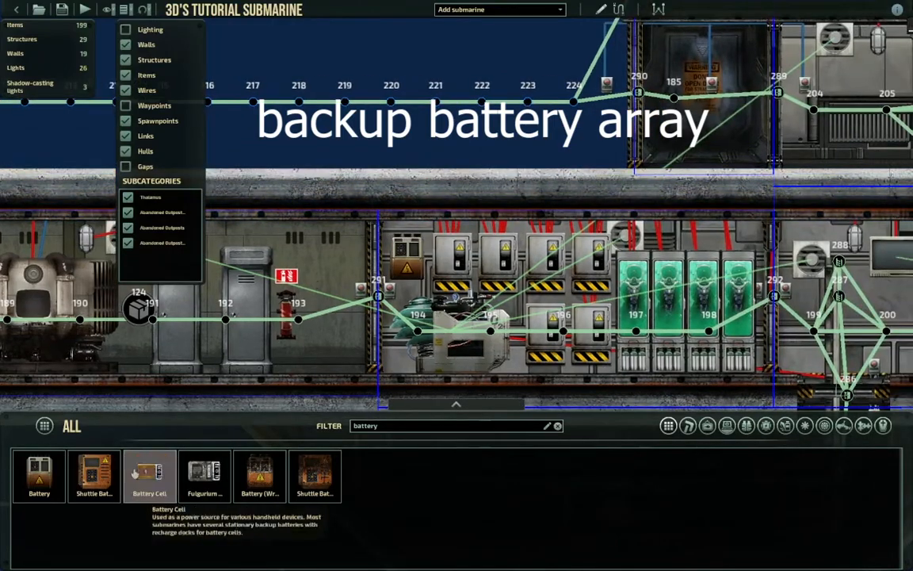
# Find the relay component, place it above the battery, and hide the walls
pyautogui.moveTo(243, 214); pyautogui.dragTo(260, 210, button='middle')
pyautogui.moveTo(391, 429); pyautogui.dragTo(343, 430)
pyautogui.write('relay')
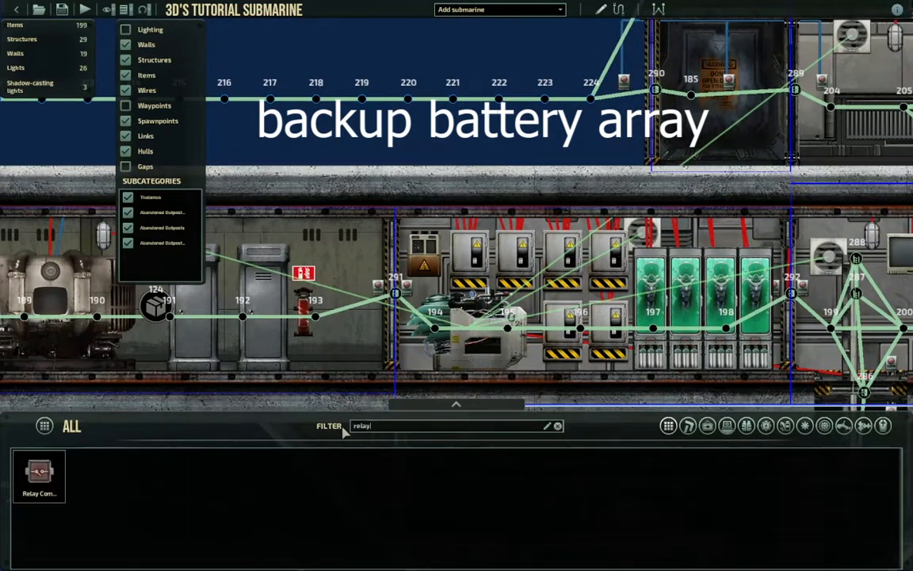
pyautogui.scroll(3, 431, 206)
pyautogui.click(127, 44)
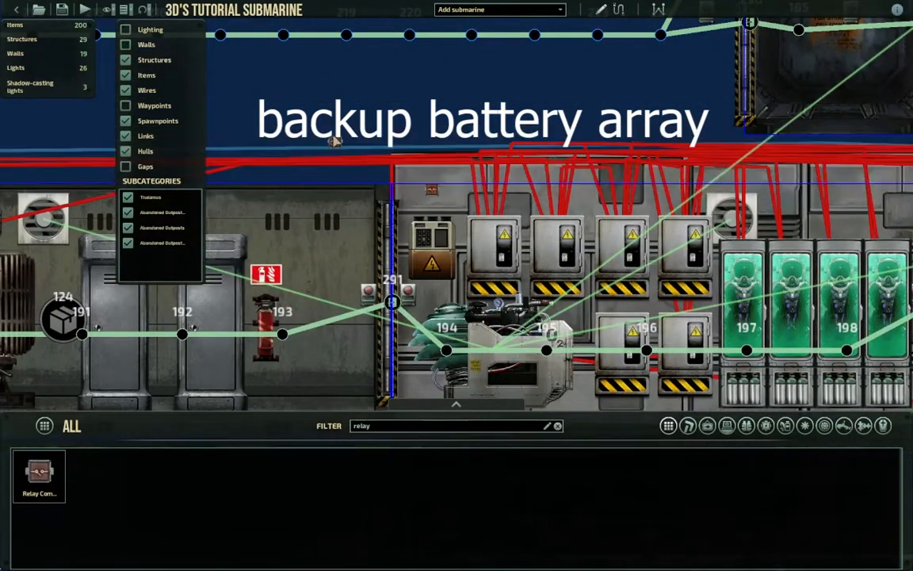
pyautogui.scroll(-3, 238, 174)
pyautogui.scroll(3, 432, 237)
pyautogui.moveTo(444, 246); pyautogui.dragTo(412, 223, button='middle')
# In wiring mode, connect the lower junction box nearest the diving suit lockers to the battery with a red power wire
pyautogui.press('d')
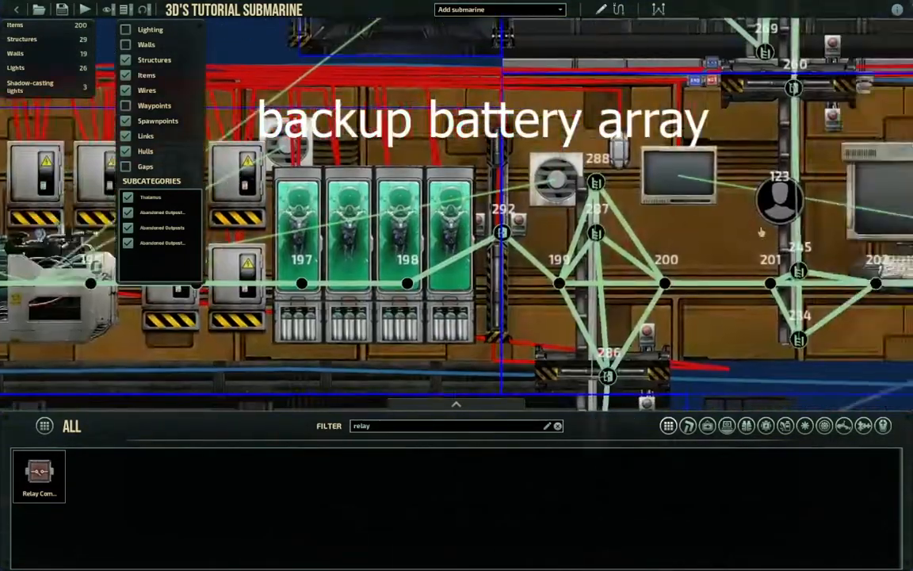
pyautogui.click(618, 9)
pyautogui.press('2')
pyautogui.moveTo(490, 306); pyautogui.dragTo(649, 327, button='middle')
pyautogui.scroll(2, 499, 270)
pyautogui.moveTo(530, 283); pyautogui.dragTo(489, 316, button='middle')
pyautogui.scroll(-1, 490, 316)
pyautogui.click(496, 315)
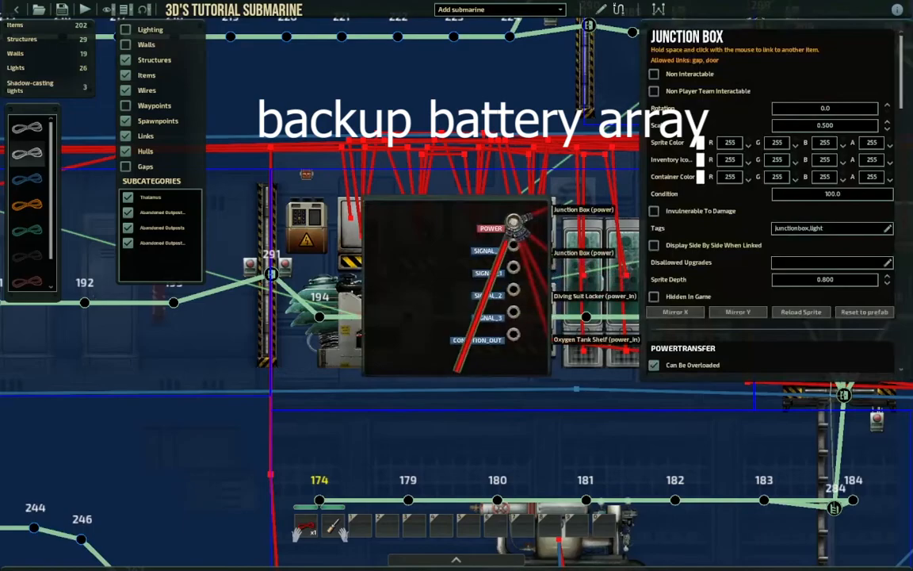
pyautogui.moveTo(514, 225); pyautogui.dragTo(514, 222)
pyautogui.moveTo(513, 224); pyautogui.dragTo(552, 291, button='middle')
pyautogui.rightClick(524, 291)
pyautogui.click(345, 292)
pyautogui.moveTo(456, 369); pyautogui.dragTo(397, 218)
pyautogui.rightClick(432, 270)
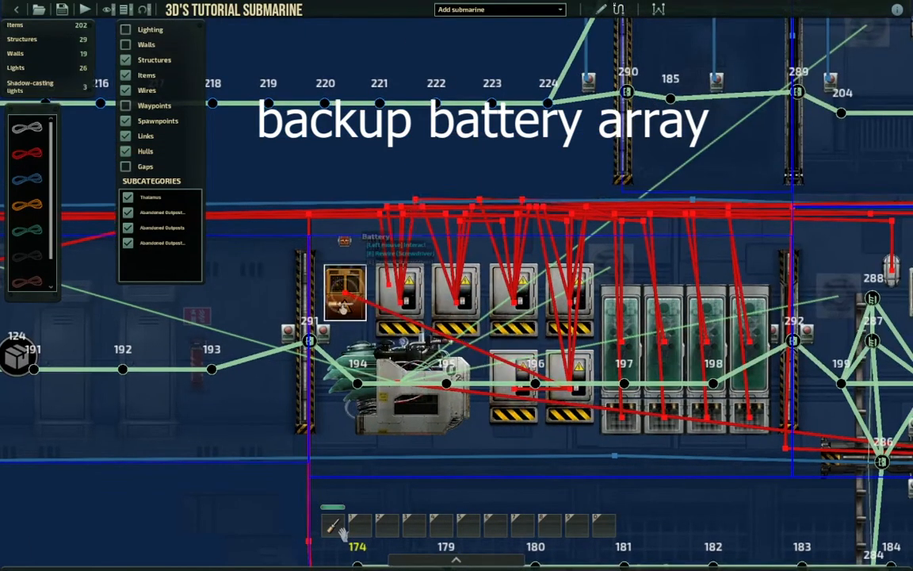
pyautogui.press('Escape')
pyautogui.press('Escape')
# Leave wiring mode and set the battery's max output to 2000 and its capacity and charge to 20000
pyautogui.click(619, 9)
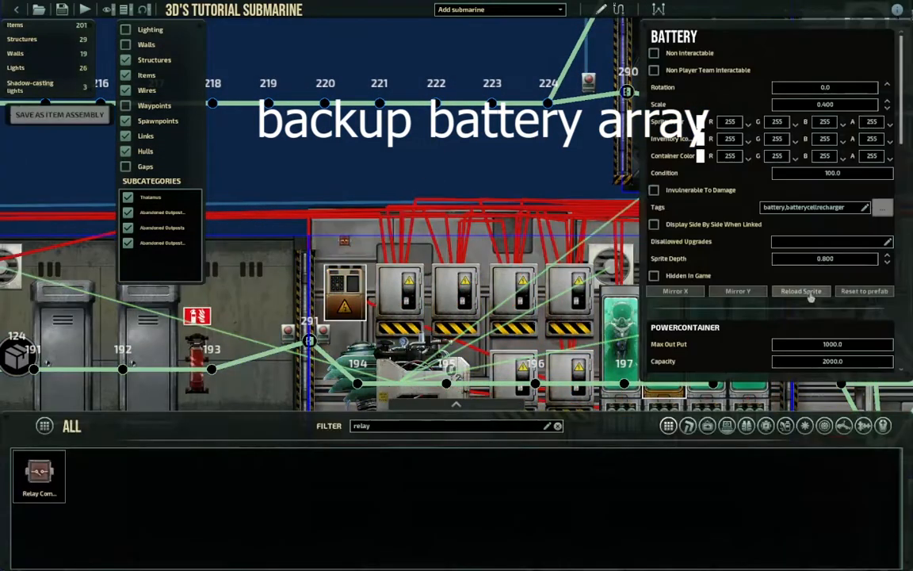
pyautogui.scroll(-2, 819, 335)
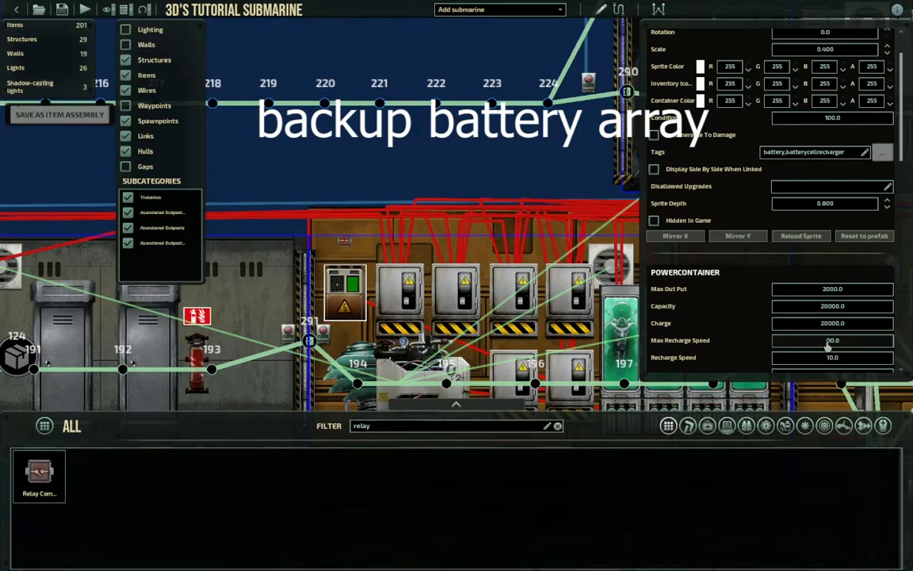
pyautogui.moveTo(457, 294); pyautogui.dragTo(423, 261, button='middle')
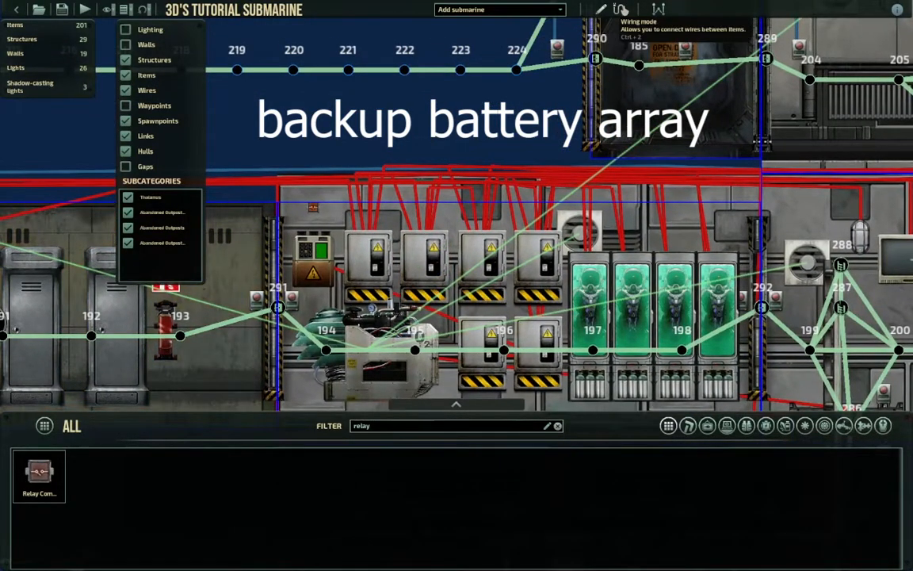
# In wiring mode, connect the battery's POWER_OUT to the relay component's POWER_IN with a red wire
pyautogui.click(619, 9)
pyautogui.click(314, 233)
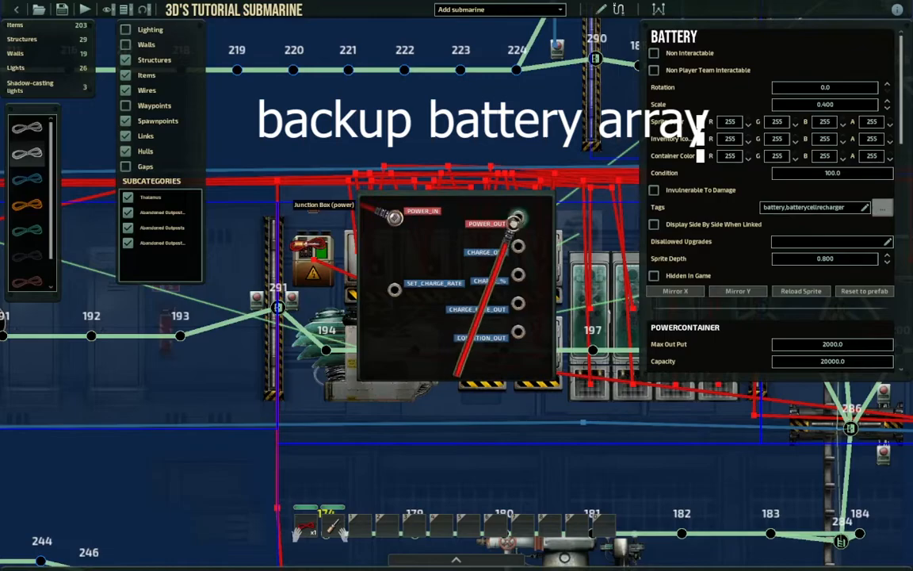
pyautogui.moveTo(510, 238); pyautogui.dragTo(518, 218)
pyautogui.rightClick(518, 218)
pyautogui.click(313, 208)
pyautogui.moveTo(457, 317); pyautogui.dragTo(396, 218)
pyautogui.rightClick(403, 338)
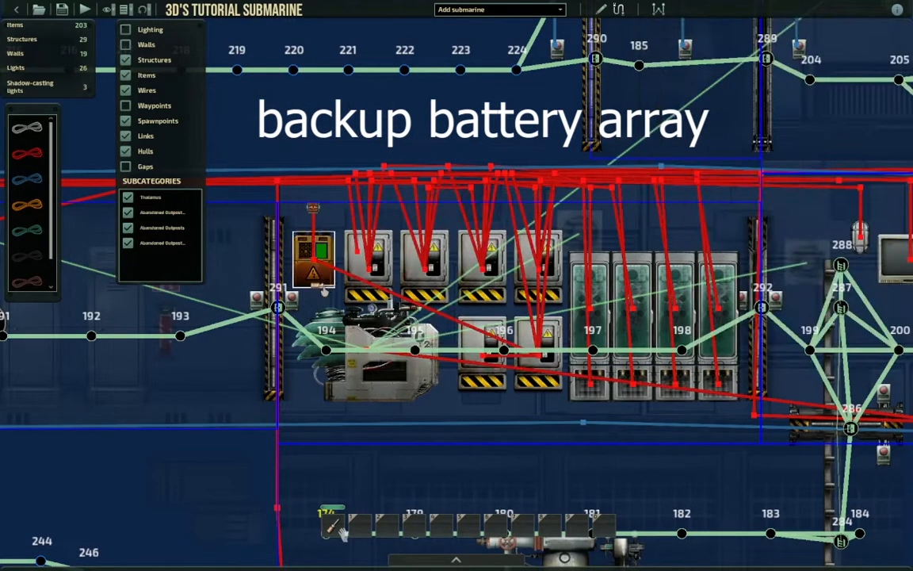
# Connect the relay component's POWER_OUT to the power pin of the lower junction box nearest the oxygen generator with a red wire
pyautogui.press('3')
pyautogui.click(27, 149)
pyautogui.click(313, 208)
pyautogui.moveTo(456, 315); pyautogui.dragTo(519, 218)
pyautogui.rightClick(483, 261)
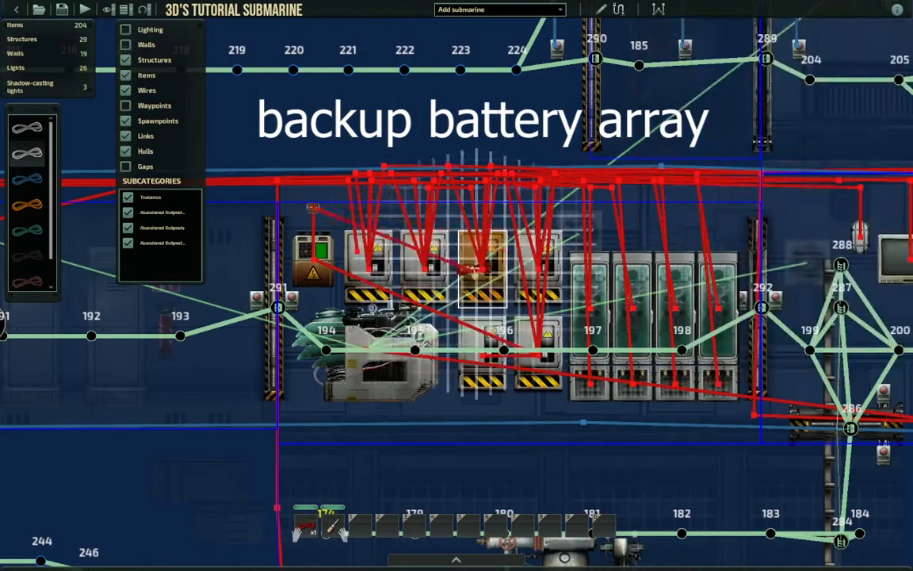
pyautogui.click(540, 356)
pyautogui.rightClick(483, 346)
pyautogui.click(477, 347)
pyautogui.moveTo(457, 333); pyautogui.dragTo(533, 249)
pyautogui.rightClick(511, 224)
# Connect the relay component's SIGNAL_IN_1 to the navigation terminal's SIGNAL_OUT_2 with a blue wire
pyautogui.press('d')
pyautogui.click(28, 178)
pyautogui.click(385, 259)
pyautogui.rightClick(533, 249)
pyautogui.press('w')
pyautogui.press('a')
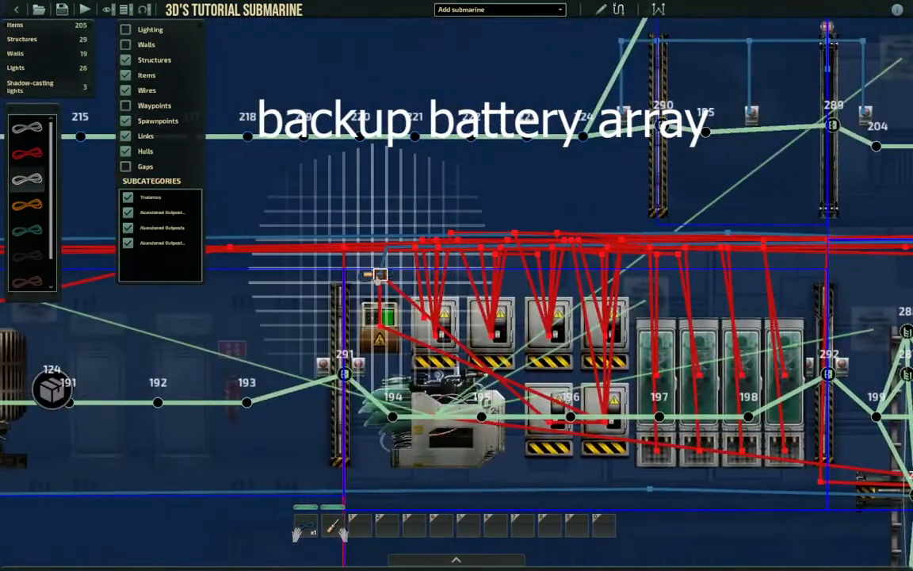
pyautogui.click(378, 275)
pyautogui.moveTo(457, 324); pyautogui.dragTo(452, 298)
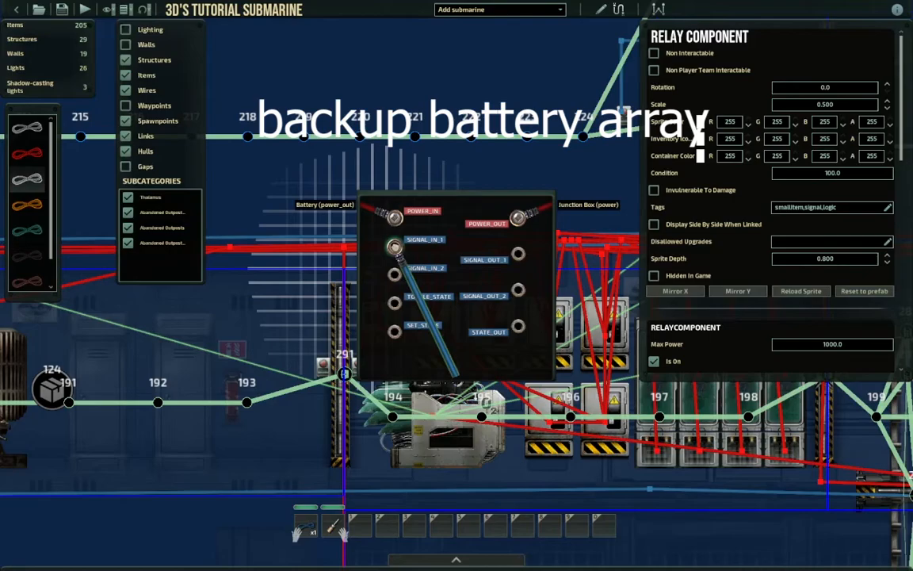
pyautogui.moveTo(395, 246); pyautogui.dragTo(395, 247)
pyautogui.rightClick(449, 323)
pyautogui.press('d')
pyautogui.click(572, 344)
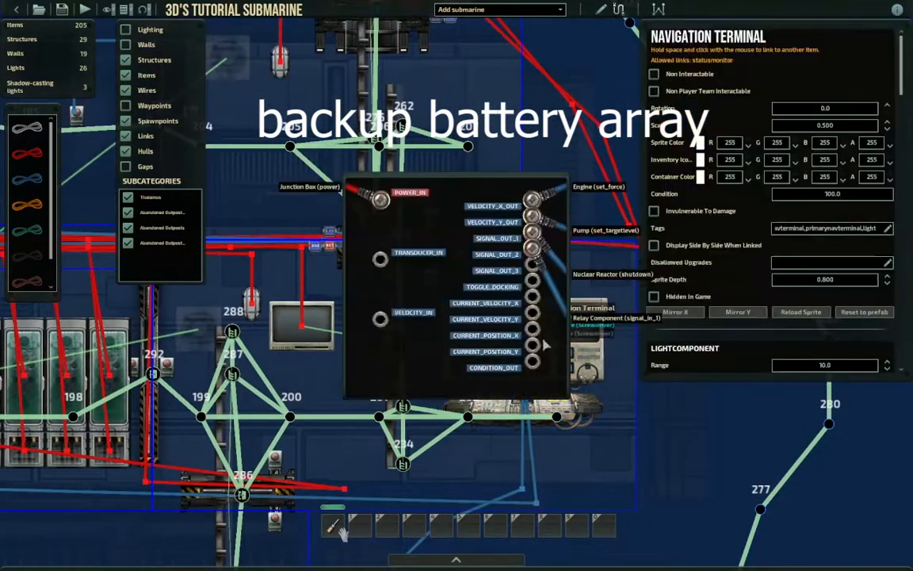
# Set Label #2 in the navigation terminal's custom interface to "toggle batteries"
pyautogui.scroll(-15, 692, 254)
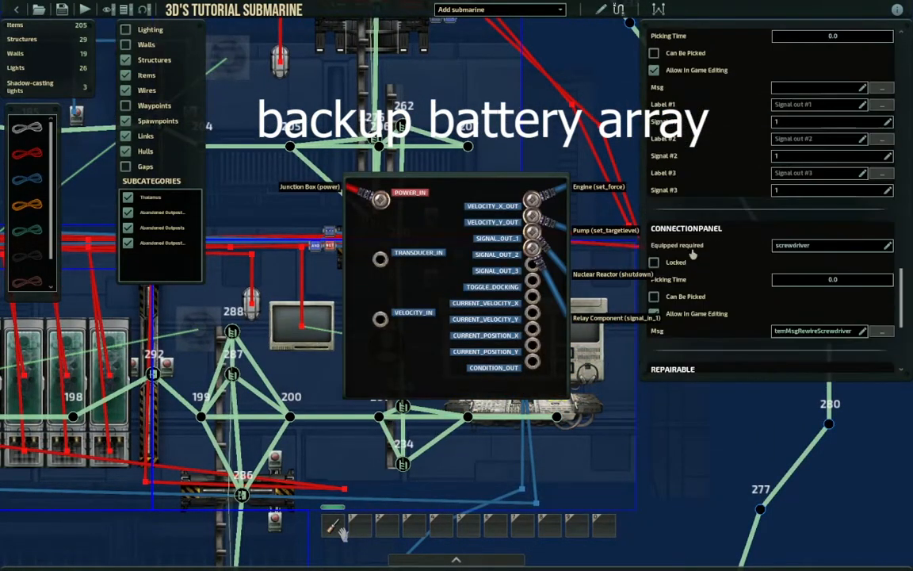
pyautogui.scroll(4, 693, 253)
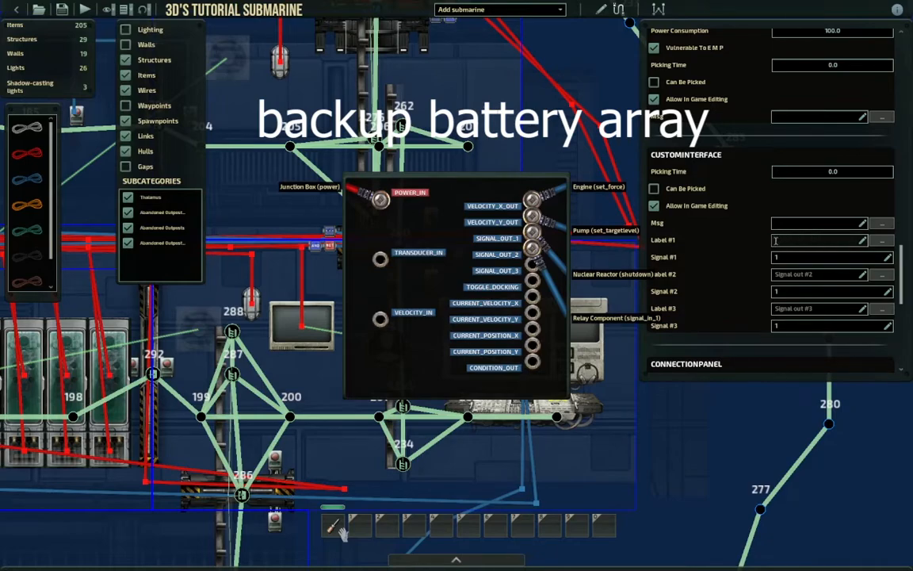
pyautogui.click(815, 275)
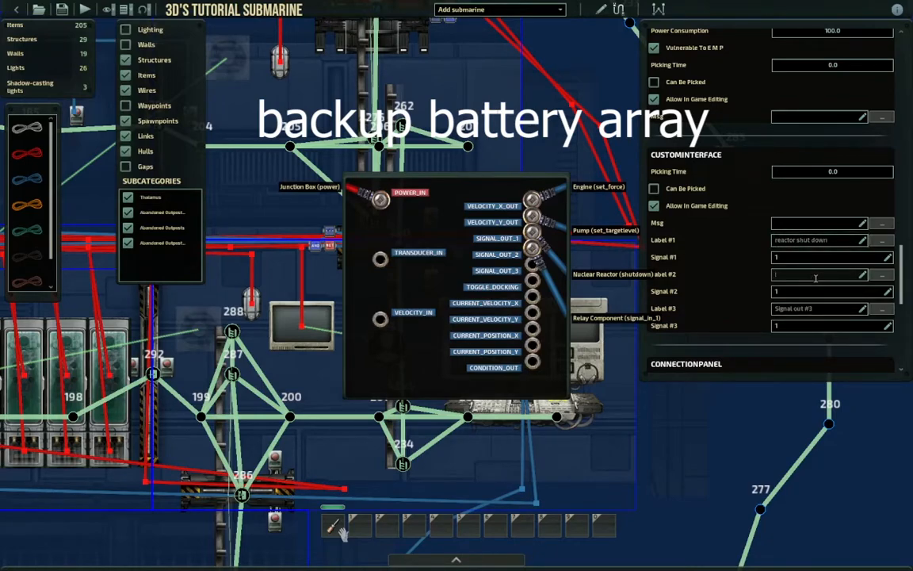
pyautogui.click(863, 238)
pyautogui.scroll(-2, 428, 241)
pyautogui.scroll(2, 428, 241)
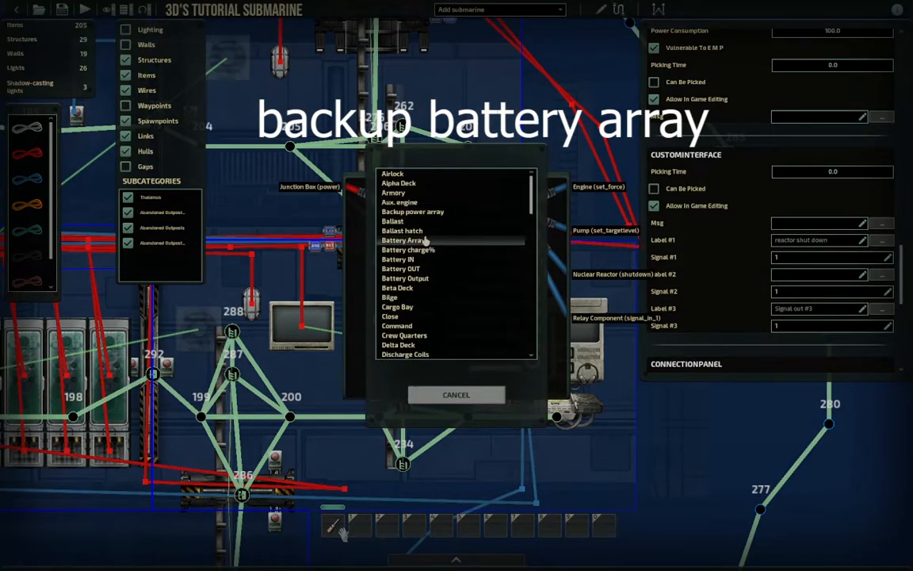
pyautogui.scroll(-6, 427, 225)
pyautogui.scroll(-5, 427, 225)
pyautogui.click(456, 394)
pyautogui.scroll(-10, 737, 303)
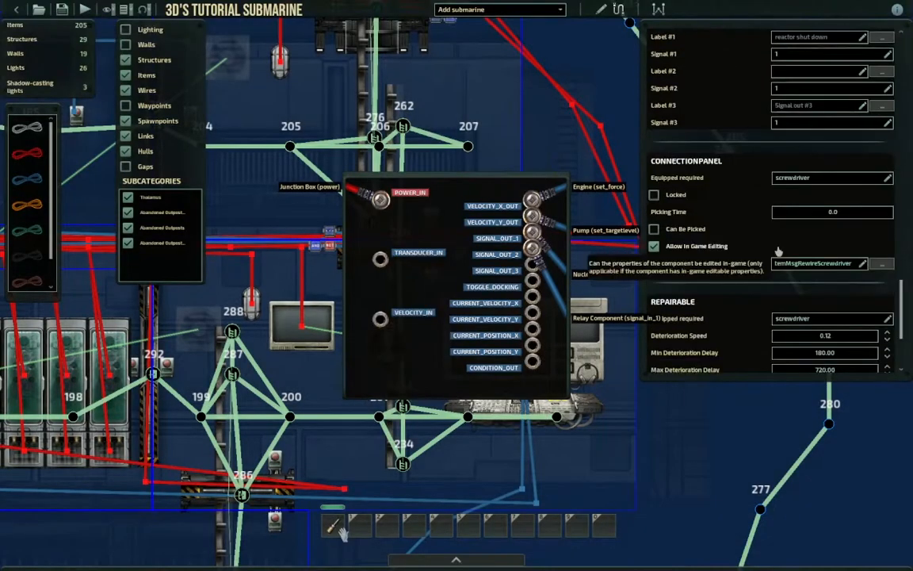
pyautogui.scroll(8, 737, 303)
pyautogui.scroll(-5, 788, 259)
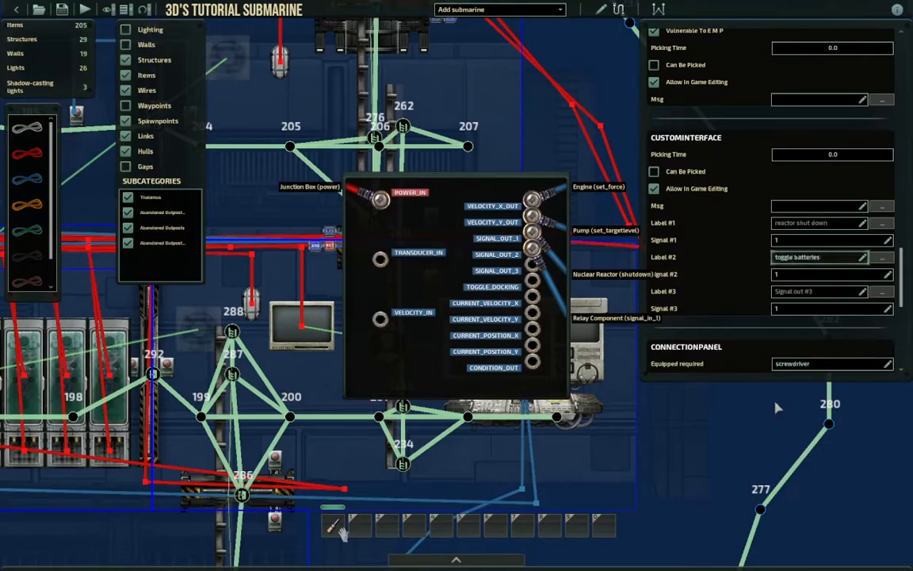
pyautogui.rightClick(771, 413)
# Examine the wiring along the whole submarine, from the engine and reactor through the junction boxes to the navigation terminal and ballast pump
pyautogui.press('a')
pyautogui.scroll(-2, 485, 313)
pyautogui.scroll(1, 444, 318)
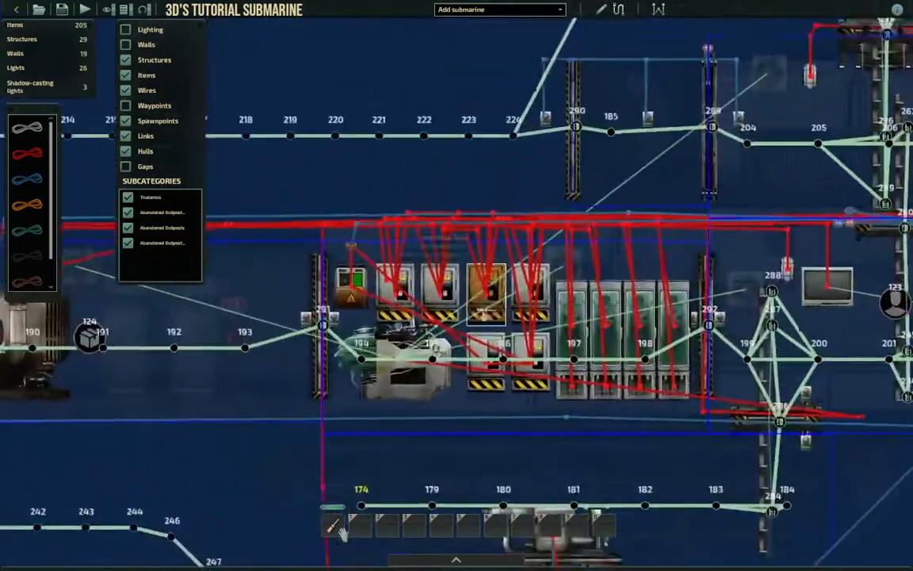
pyautogui.scroll(1, 432, 327)
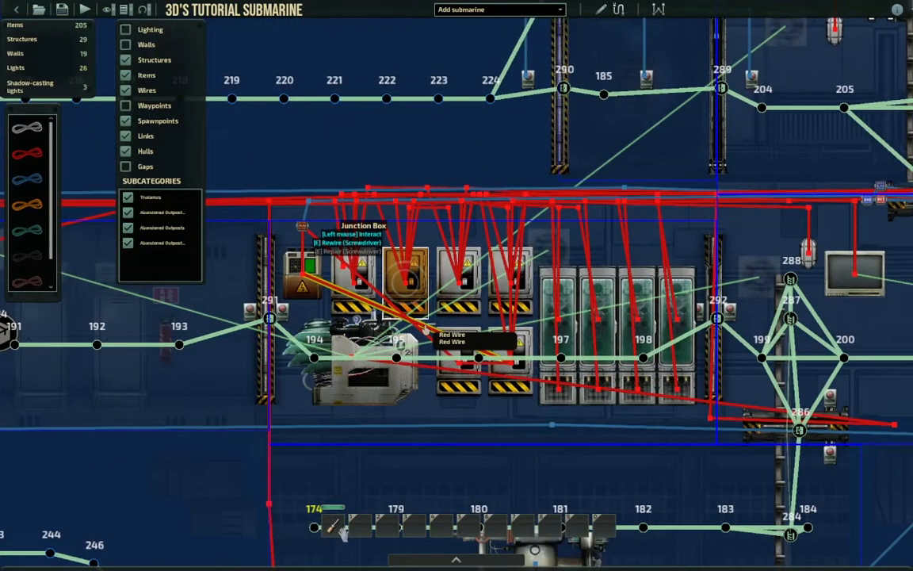
pyautogui.scroll(2, 444, 317)
pyautogui.press('a')
pyautogui.scroll(-7, 436, 293)
pyautogui.moveTo(375, 290); pyautogui.dragTo(657, 239, button='middle')
pyautogui.scroll(1, 638, 261)
pyautogui.moveTo(621, 287); pyautogui.dragTo(465, 283, button='middle')
pyautogui.scroll(-3, 464, 283)
pyautogui.scroll(3, 444, 279)
pyautogui.moveTo(555, 333); pyautogui.dragTo(461, 287, button='middle')
pyautogui.scroll(3, 460, 287)
pyautogui.scroll(-2, 462, 283)
pyautogui.scroll(-5, 463, 277)
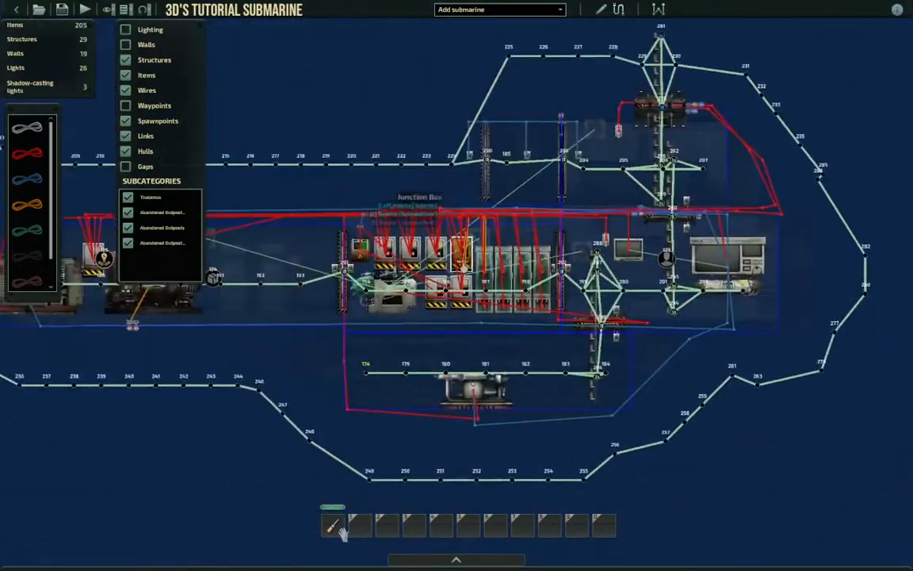
pyautogui.scroll(6, 460, 301)
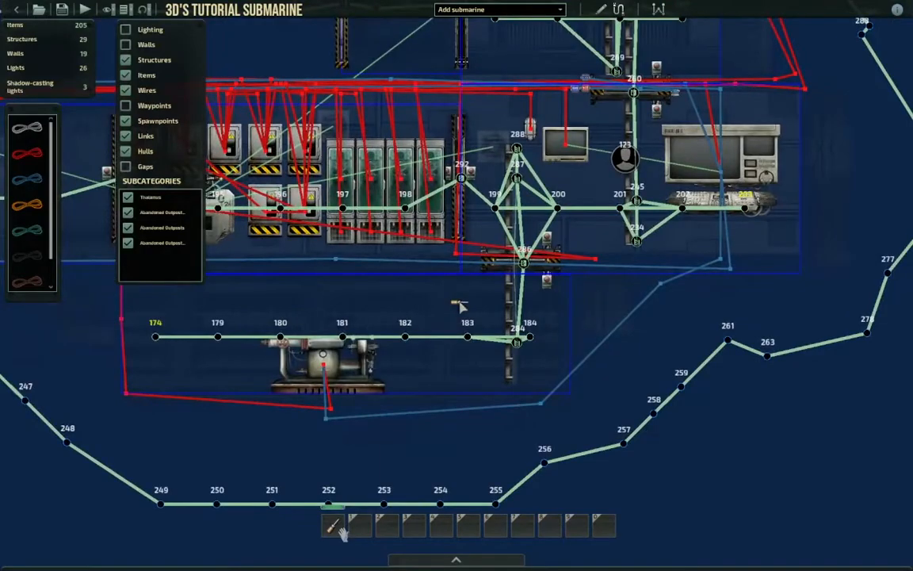
pyautogui.scroll(-1, 463, 306)
pyautogui.moveTo(463, 306); pyautogui.dragTo(802, 324, button='middle')
pyautogui.scroll(1, 524, 356)
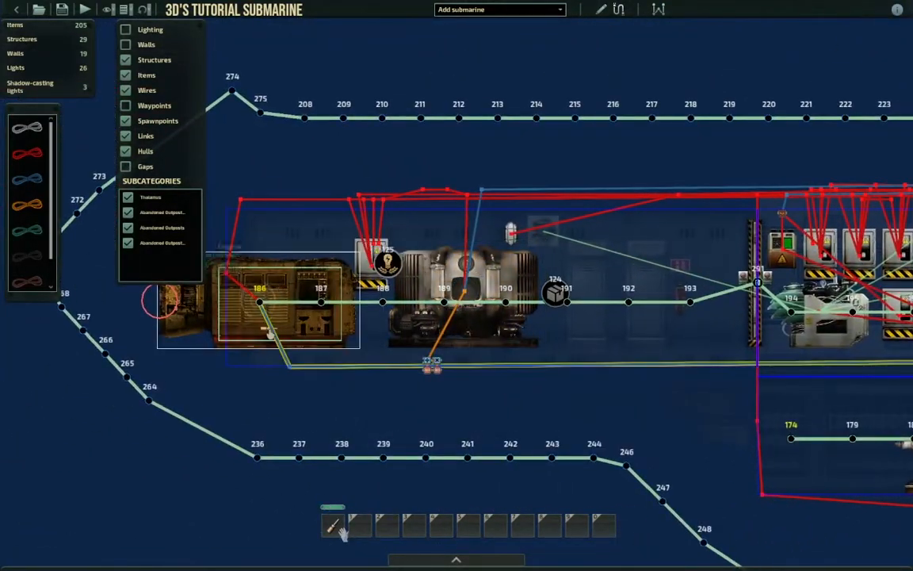
pyautogui.moveTo(504, 360); pyautogui.dragTo(186, 341, button='middle')
pyautogui.scroll(-1, 186, 334)
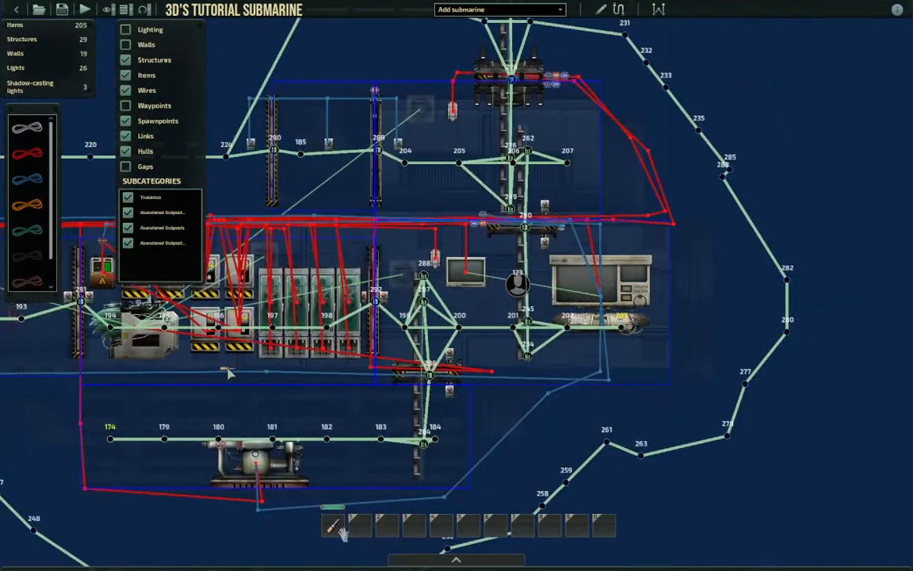
pyautogui.moveTo(229, 372); pyautogui.dragTo(471, 376, button='middle')
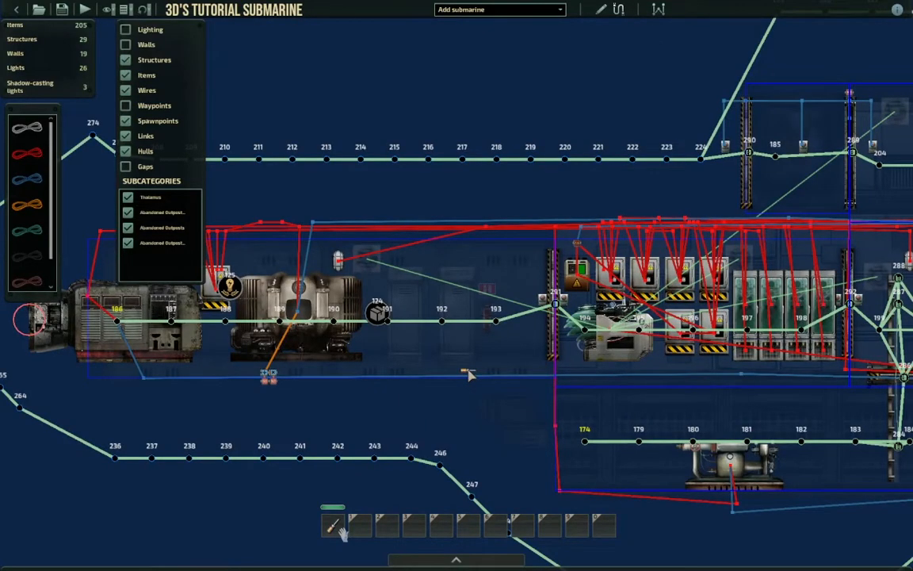
# Save the submarine under the name "3d's tutorial submarine"
pyautogui.scroll(-5, 463, 369)
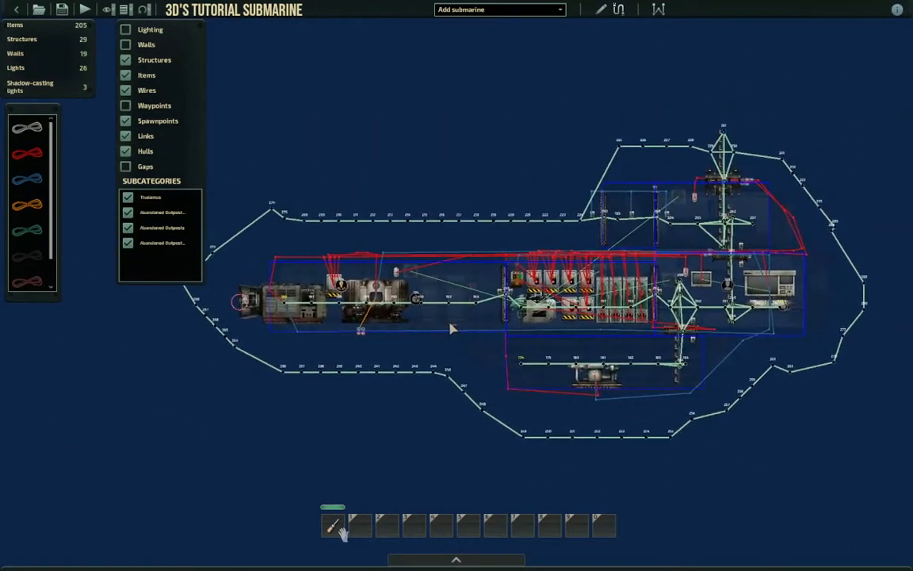
pyautogui.scroll(1, 451, 327)
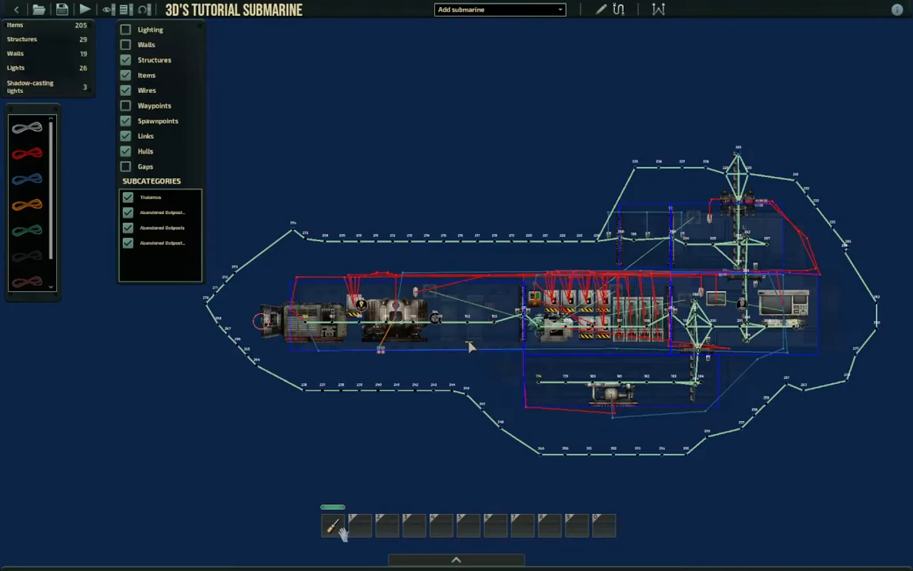
pyautogui.scroll(3, 638, 367)
pyautogui.hotkey('ctrl', 's')
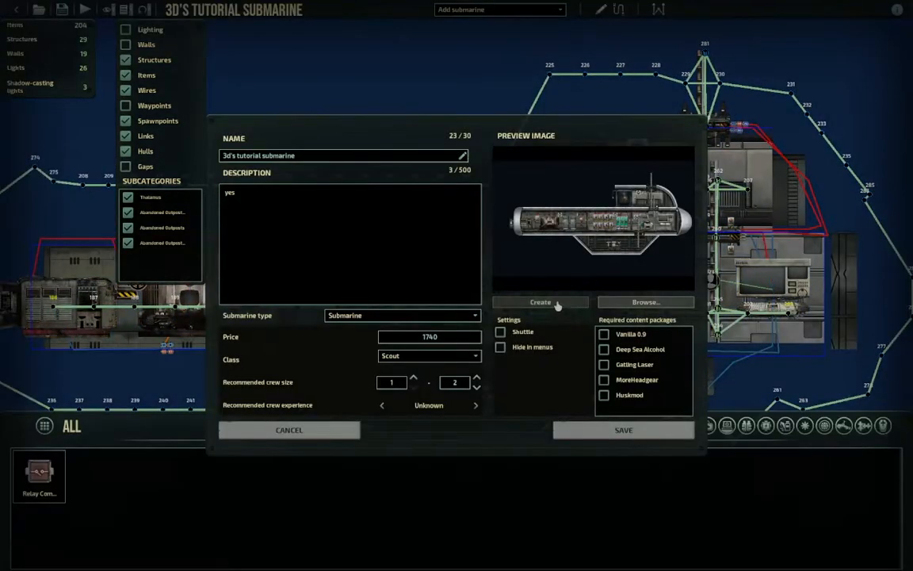
pyautogui.click(584, 431)
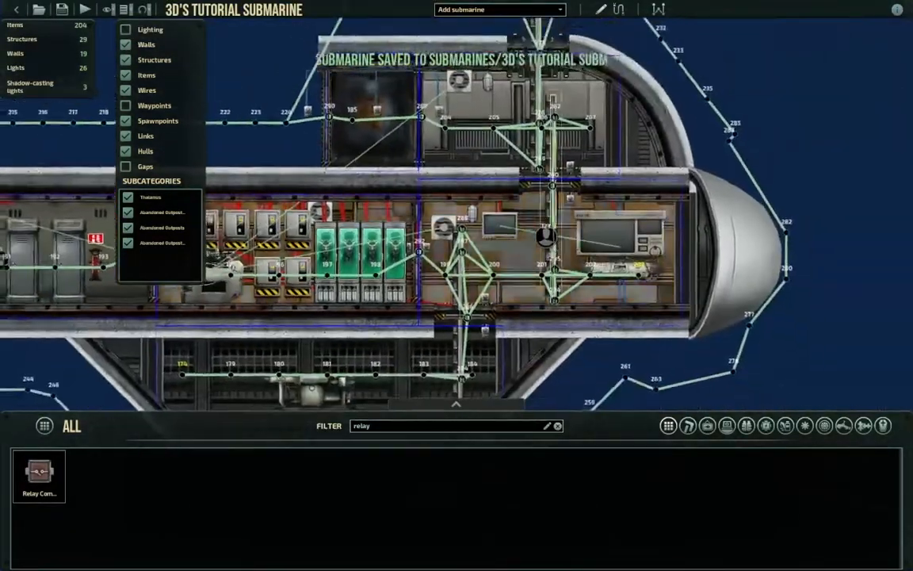
# Move the status monitor in the command room right up against the navigation terminal
pyautogui.click(457, 220)
pyautogui.moveTo(531, 224); pyautogui.dragTo(530, 225)
pyautogui.moveTo(531, 224); pyautogui.dragTo(344, 229, button='middle')
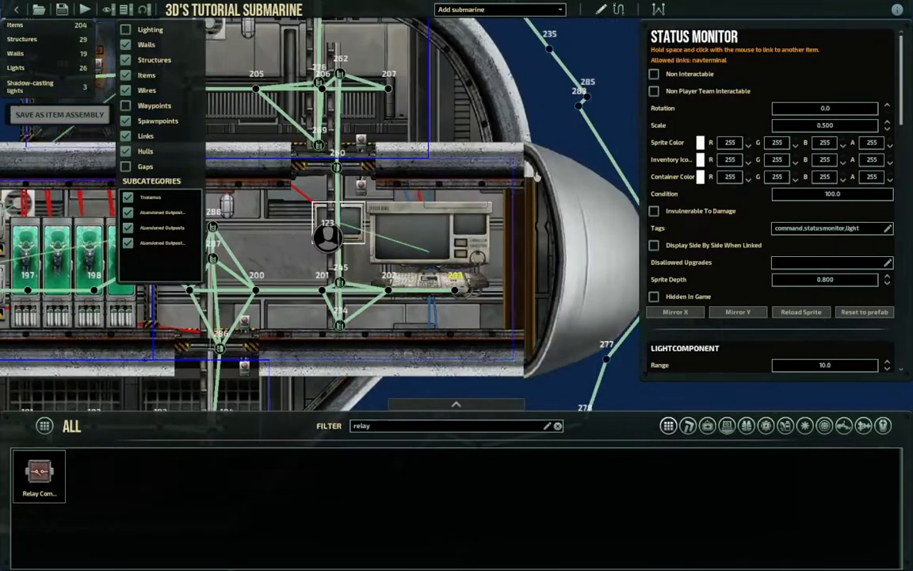
pyautogui.click(468, 194)
pyautogui.moveTo(460, 163); pyautogui.dragTo(539, 172, button='middle')
pyautogui.click(419, 223)
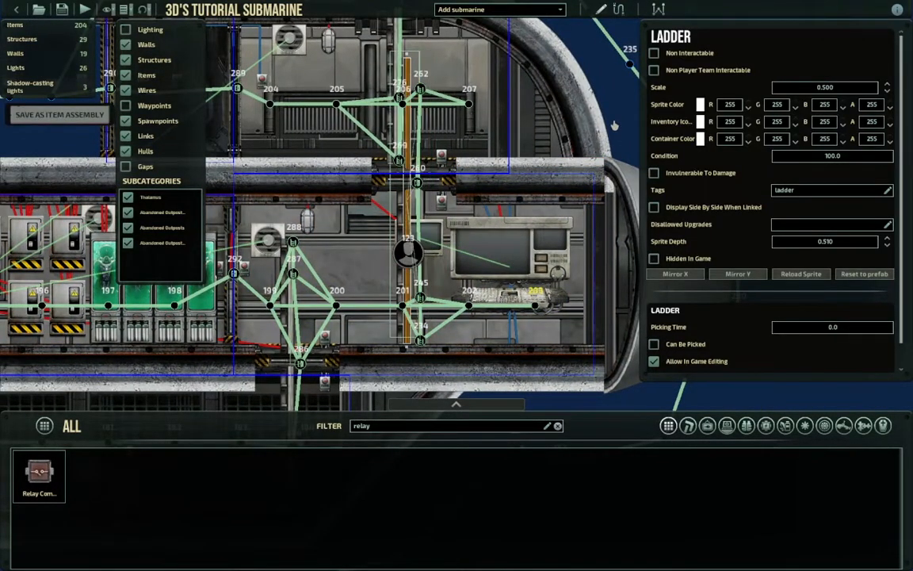
pyautogui.click(549, 126)
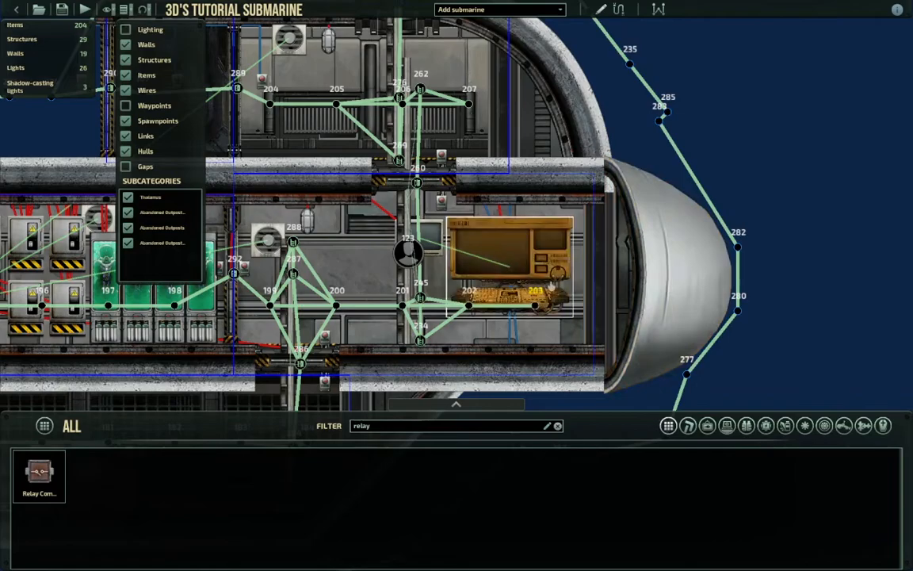
# Filter the item list for "super" and place a supercapacitor on the command room floor between the two ladders
pyautogui.press('a')
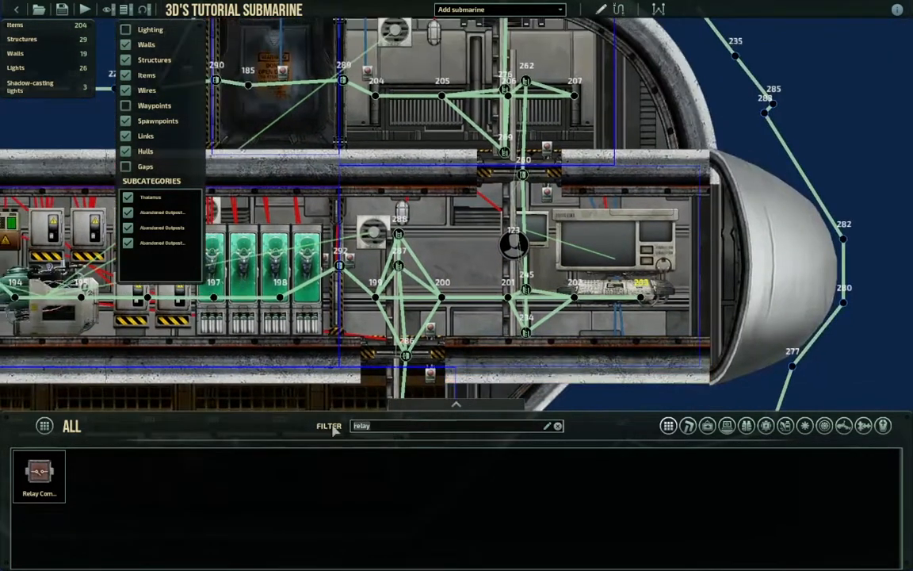
pyautogui.press('BackSpace')
pyautogui.press('BackSpace')
pyautogui.press('BackSpace')
pyautogui.press('BackSpace')
pyautogui.press('BackSpace')
pyautogui.write('super')
pyautogui.click(39, 474)
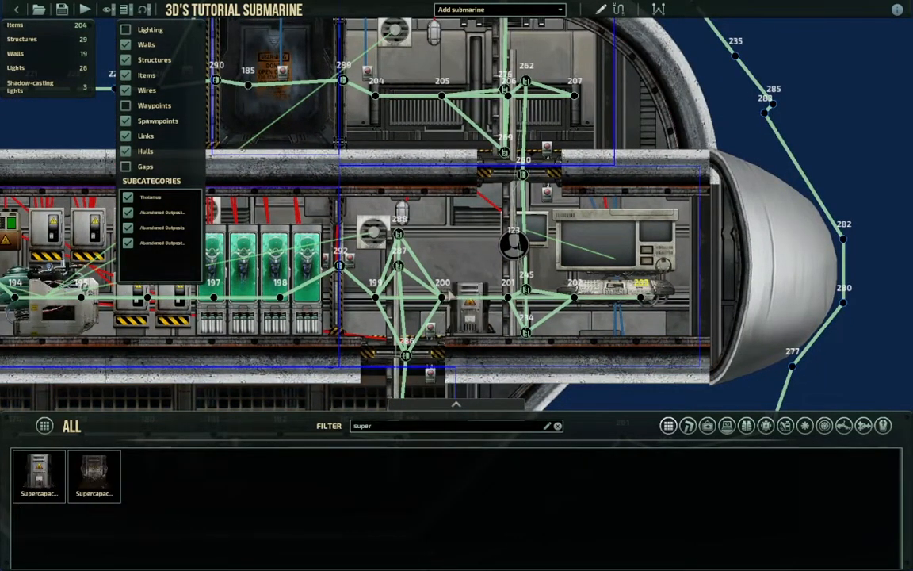
pyautogui.click(470, 302)
# Filter the item list for "coilg" and place a coilgun loader between the command room's two ladders, in front of the supercapacitor
pyautogui.click(391, 428)
pyautogui.press('BackSpace')
pyautogui.press('BackSpace')
pyautogui.press('BackSpace')
pyautogui.press('BackSpace')
pyautogui.press('BackSpace')
pyautogui.write('coilg')
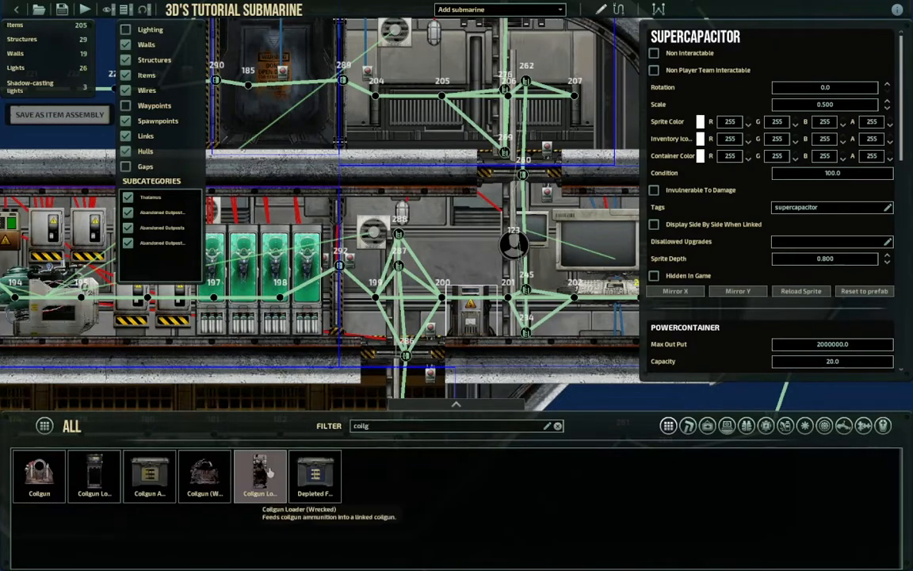
pyautogui.click(94, 476)
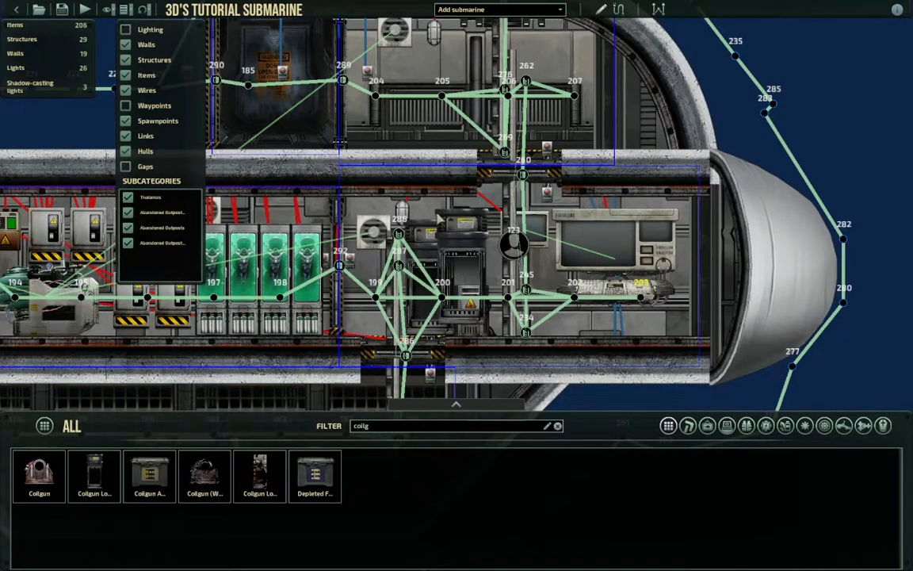
pyautogui.click(464, 279)
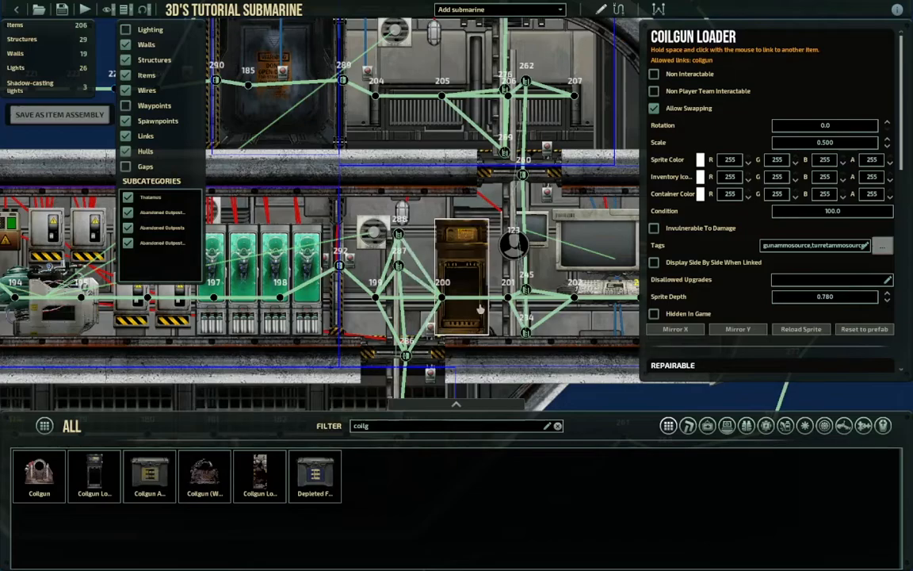
# Move the supercapacitor from behind the coilgun loader to the other side of the ladder, below the status monitor
pyautogui.click(480, 309)
pyautogui.moveTo(476, 305); pyautogui.dragTo(549, 305)
pyautogui.click(526, 371)
pyautogui.press('d')
pyautogui.scroll(-5, 386, 286)
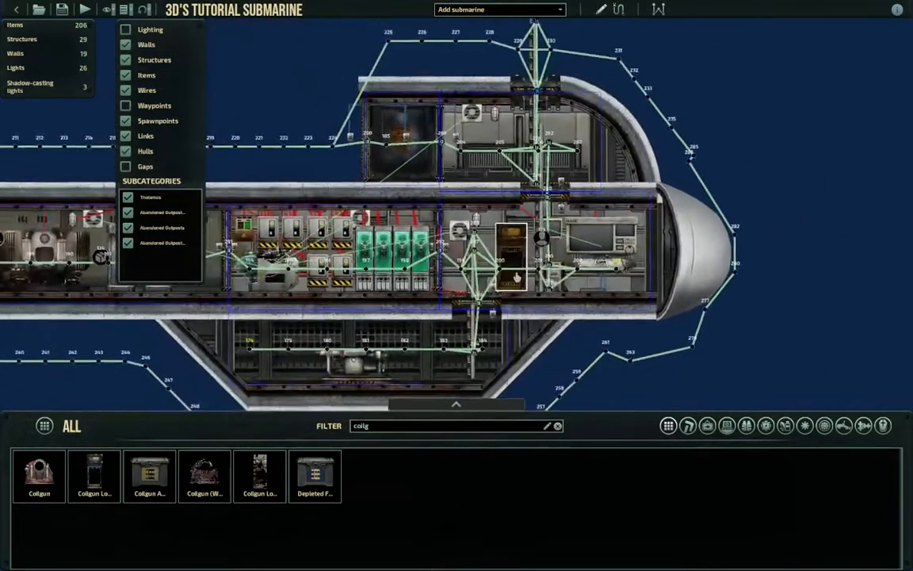
# Place a coilgun on the outer hull and move it to where the upper dome meets the bow nose
pyautogui.scroll(4, 386, 286)
pyautogui.scroll(1, 383, 269)
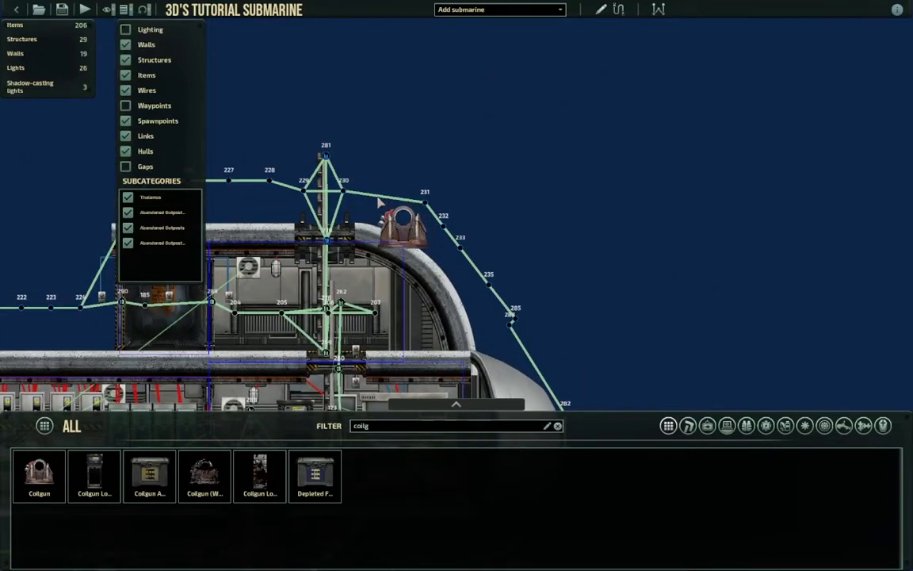
pyautogui.click(381, 204)
pyautogui.scroll(2, 381, 203)
pyautogui.scroll(-3, 381, 204)
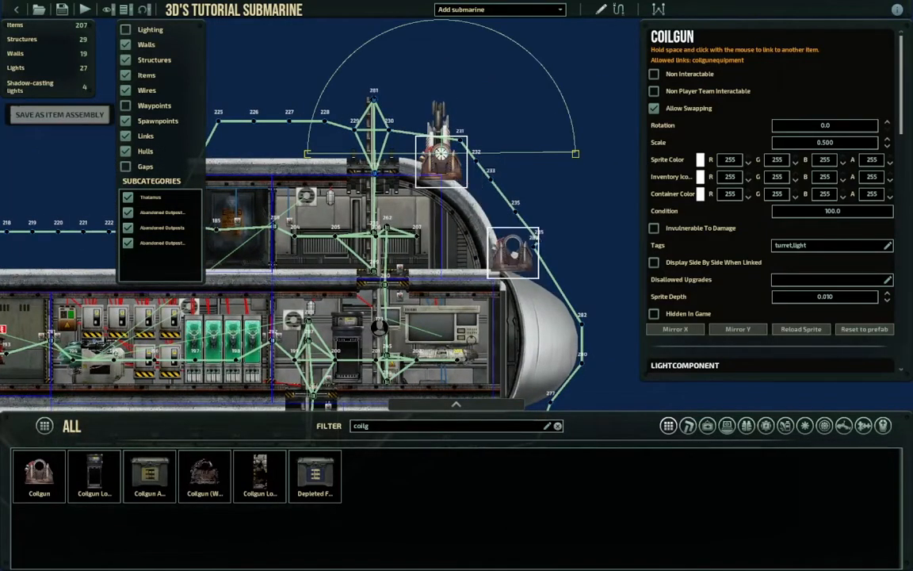
pyautogui.moveTo(514, 254); pyautogui.dragTo(515, 254)
pyautogui.click(563, 222)
pyautogui.moveTo(565, 222); pyautogui.dragTo(492, 212, button='middle')
pyautogui.click(441, 238)
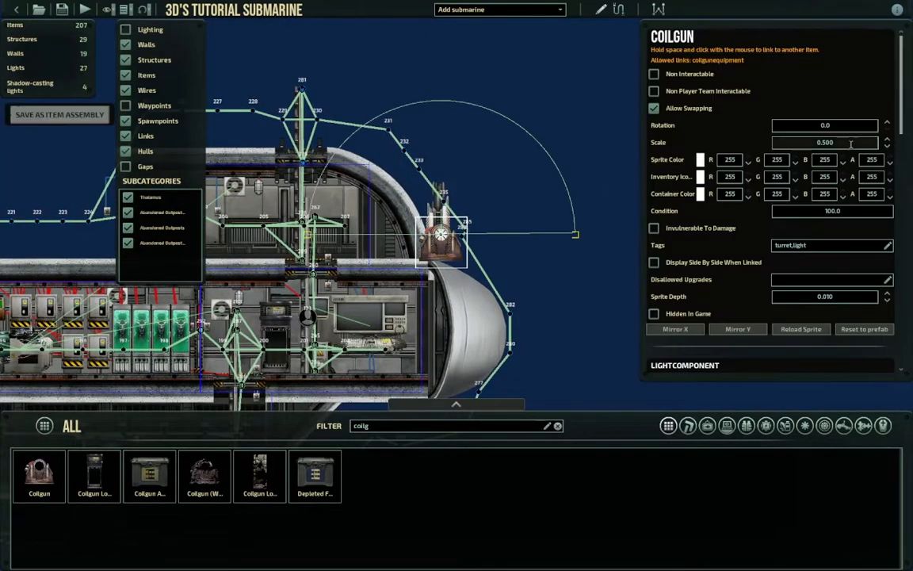
# Rotate the coilgun to 44 degrees and fit it into the corner between the upper dome and the nose
pyautogui.click(888, 124)
pyautogui.scroll(3, 496, 253)
pyautogui.moveTo(390, 242); pyautogui.dragTo(402, 248)
pyautogui.click(454, 203)
pyautogui.scroll(3, 454, 203)
pyautogui.click(428, 208)
pyautogui.moveTo(427, 208); pyautogui.dragTo(462, 116)
pyautogui.moveTo(360, 125); pyautogui.dragTo(361, 71)
pyautogui.moveTo(411, 223); pyautogui.dragTo(485, 243)
# Adjust both limits of the coilgun's firing arc so it sweeps from above the dome to the nose, with a maximum of 62
pyautogui.scroll(-3, 468, 244)
pyautogui.click(436, 241)
pyautogui.moveTo(292, 247); pyautogui.dragTo(347, 168)
pyautogui.moveTo(564, 240); pyautogui.dragTo(555, 290)
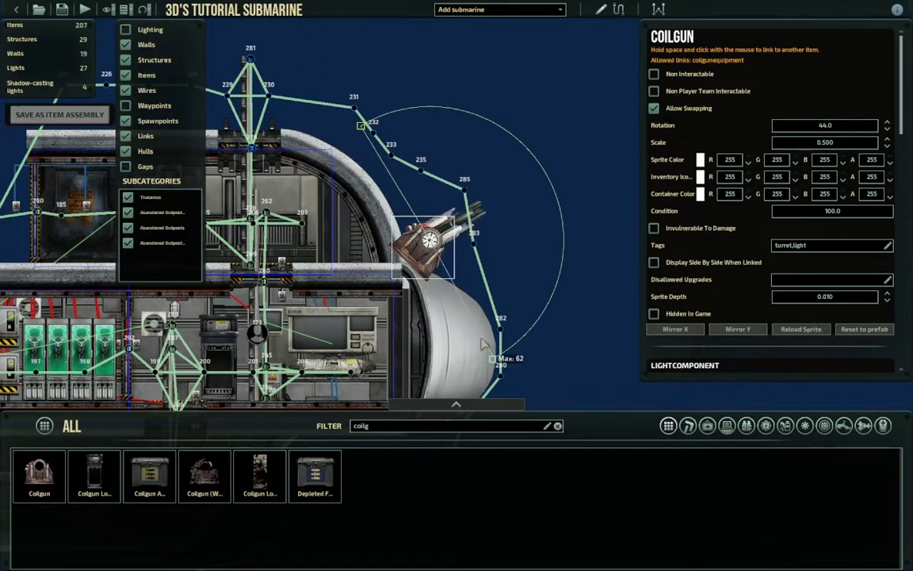
# Create a new preview image showing the coilgun and save the submarine
pyautogui.scroll(-5, 500, 306)
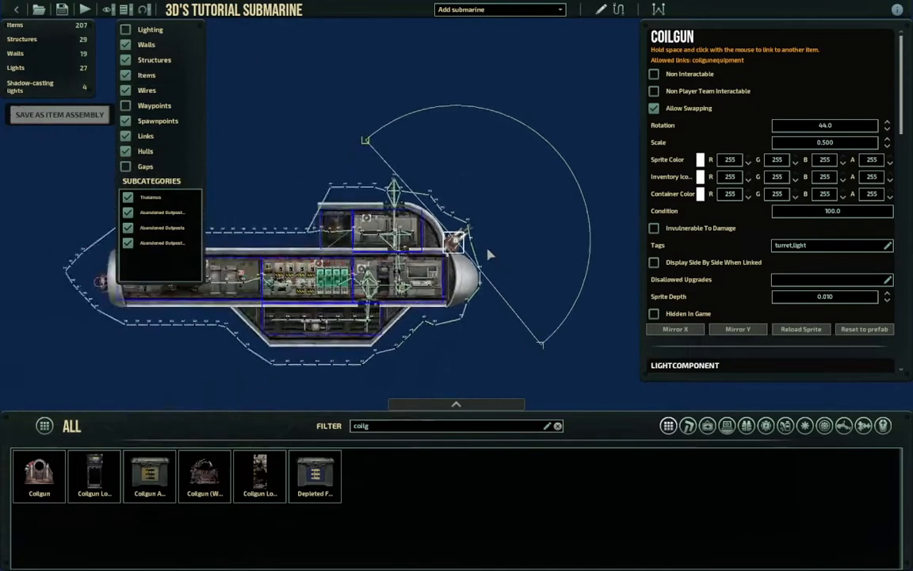
pyautogui.click(535, 305)
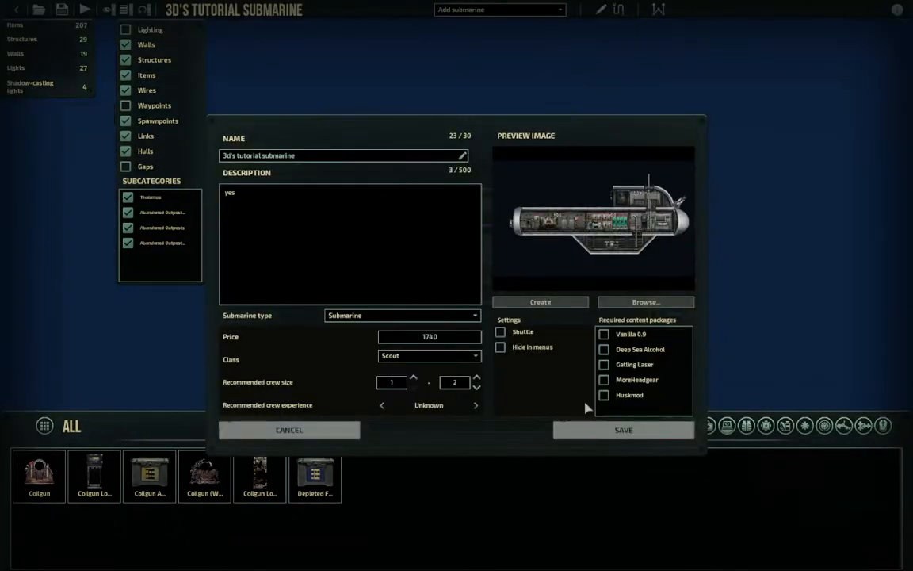
pyautogui.click(588, 428)
# Filter the item list for the ammunition shelf and place one between the fire extinguisher and the junction box room door
pyautogui.scroll(5, 553, 246)
pyautogui.click(396, 296)
pyautogui.scroll(1, 461, 297)
pyautogui.press('a')
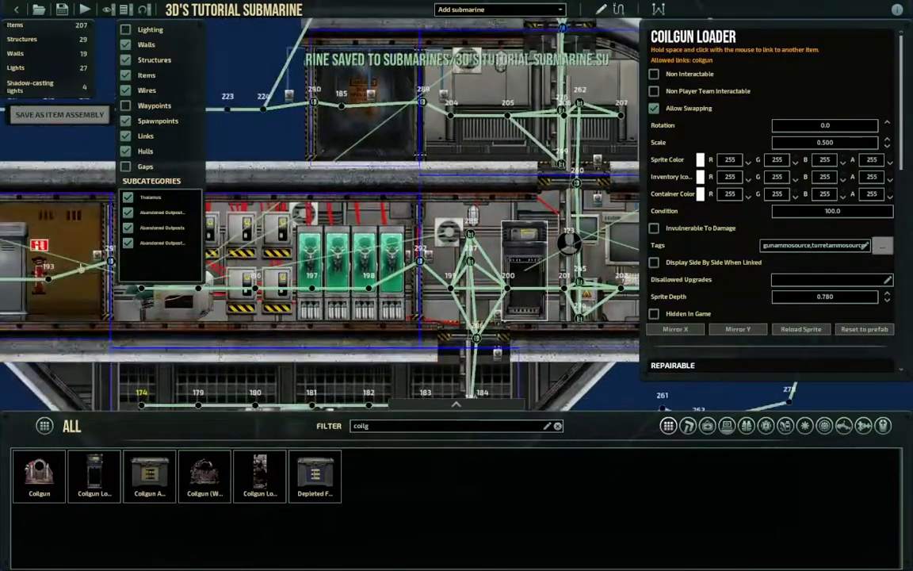
pyautogui.click(436, 428)
pyautogui.press('BackSpace')
pyautogui.press('BackSpace')
pyautogui.press('BackSpace')
pyautogui.press('BackSpace')
pyautogui.press('BackSpace')
pyautogui.write('shelf')
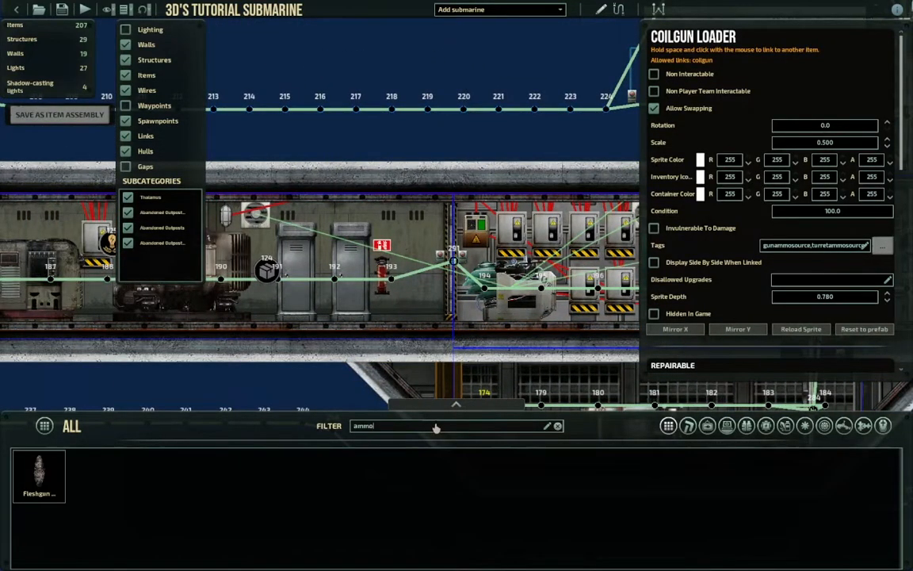
pyautogui.click(315, 472)
pyautogui.rightClick(424, 157)
pyautogui.click(420, 265)
pyautogui.rightClick(424, 264)
# Filter the item list for "coil" and fill the ammunition shelf's three slots with coilgun ammunition boxes
pyautogui.click(436, 269)
pyautogui.moveTo(401, 426); pyautogui.dragTo(342, 428)
pyautogui.write('coil')
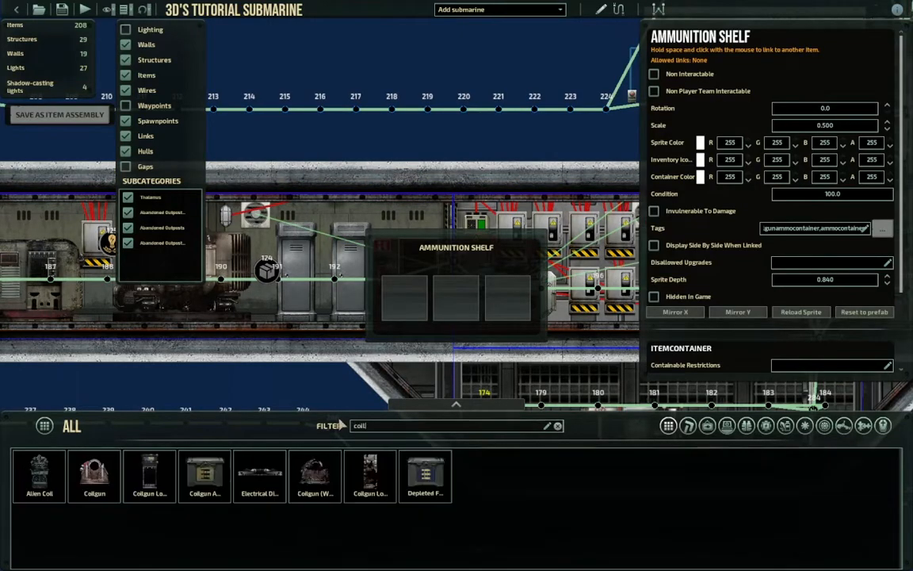
pyautogui.moveTo(409, 298); pyautogui.dragTo(508, 298)
# Load a coilgun ammunition box into the coilgun loader in the command room
pyautogui.press('d')
pyautogui.press('s')
pyautogui.rightClick(397, 203)
pyautogui.click(413, 212)
pyautogui.click(435, 311)
pyautogui.click(572, 331)
# Check the supercapacitor's recharge rate, charge and power container properties
pyautogui.press('a')
pyautogui.press('w')
pyautogui.rightClick(518, 277)
pyautogui.click(533, 285)
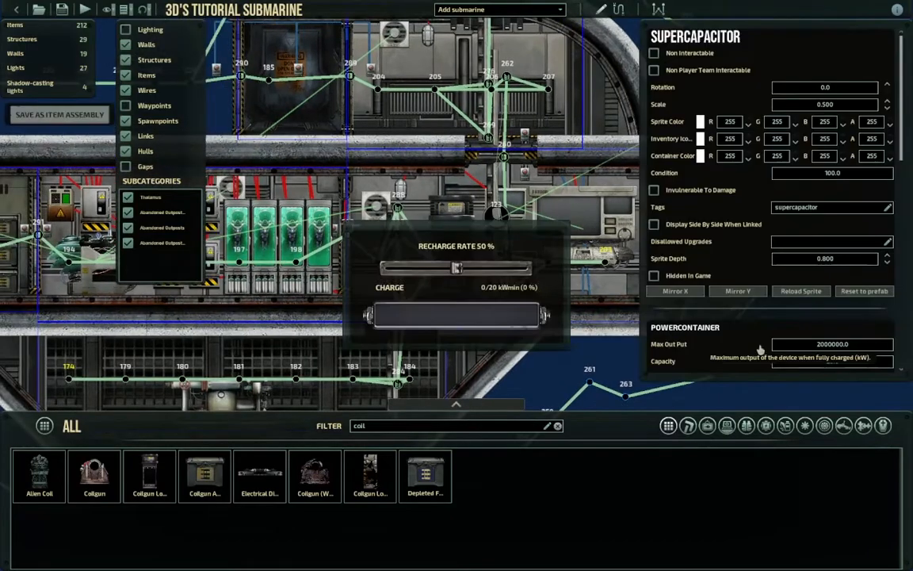
pyautogui.scroll(-1, 785, 341)
pyautogui.click(603, 333)
# Filter the item list for "peris" and place a periscope near the command room ceiling, between the lower ladder and the coilgun loader
pyautogui.press('a')
pyautogui.press('d')
pyautogui.press('w')
pyautogui.click(416, 430)
pyautogui.click(558, 426)
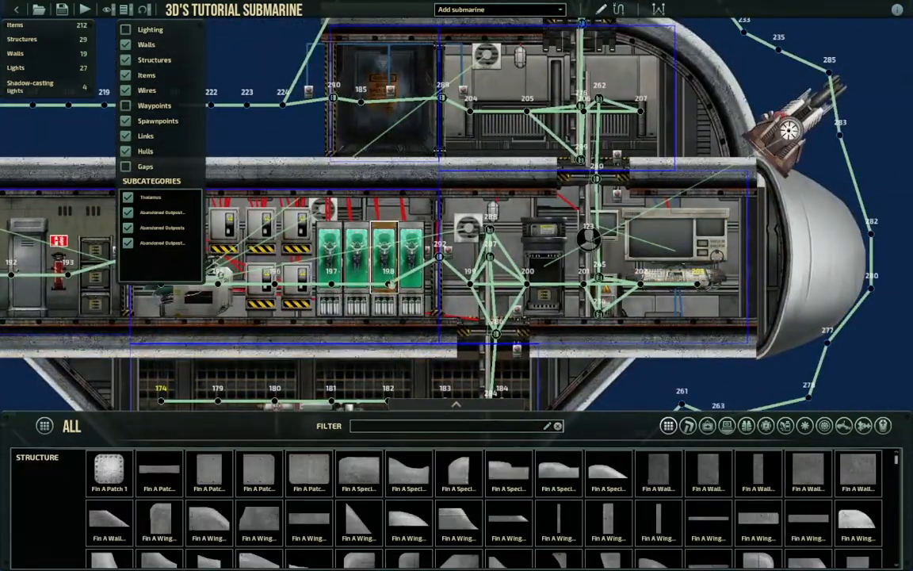
pyautogui.click(538, 211)
pyautogui.click(399, 427)
pyautogui.write('peris')
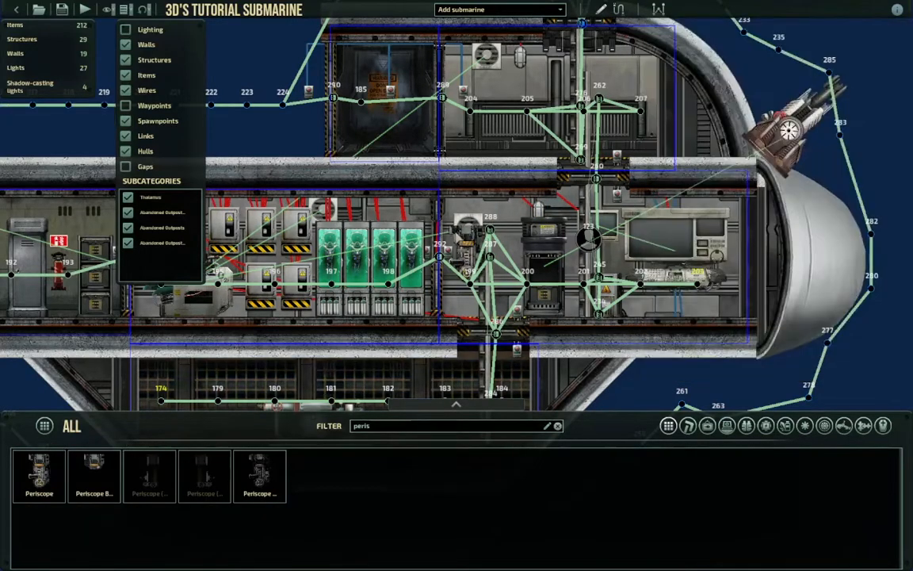
pyautogui.click(492, 204)
pyautogui.click(595, 351)
pyautogui.scroll(1, 595, 351)
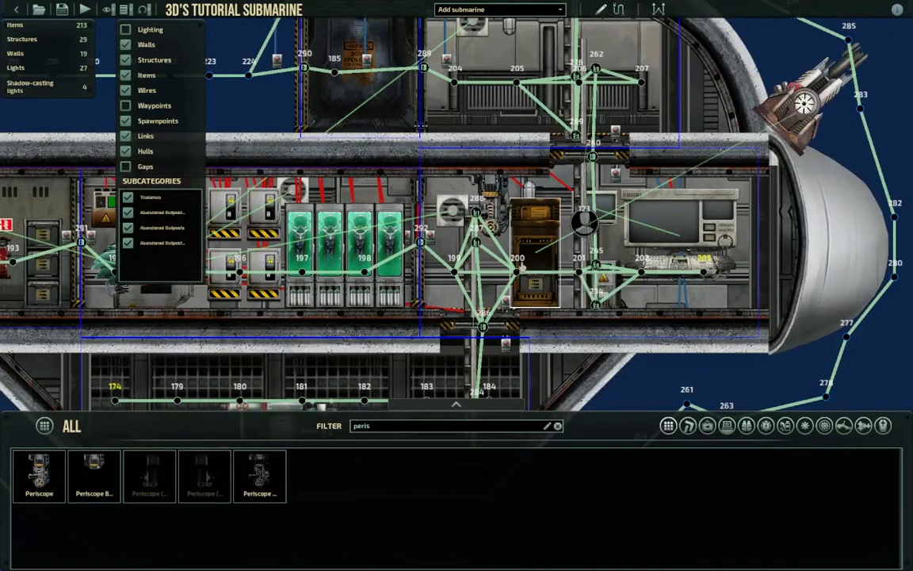
pyautogui.scroll(2, 507, 262)
pyautogui.click(489, 192)
# Link the coilgun to the coilgun loader in the command room
pyautogui.scroll(-4, 547, 234)
pyautogui.moveTo(603, 238); pyautogui.dragTo(524, 226, button='middle')
pyautogui.click(635, 101)
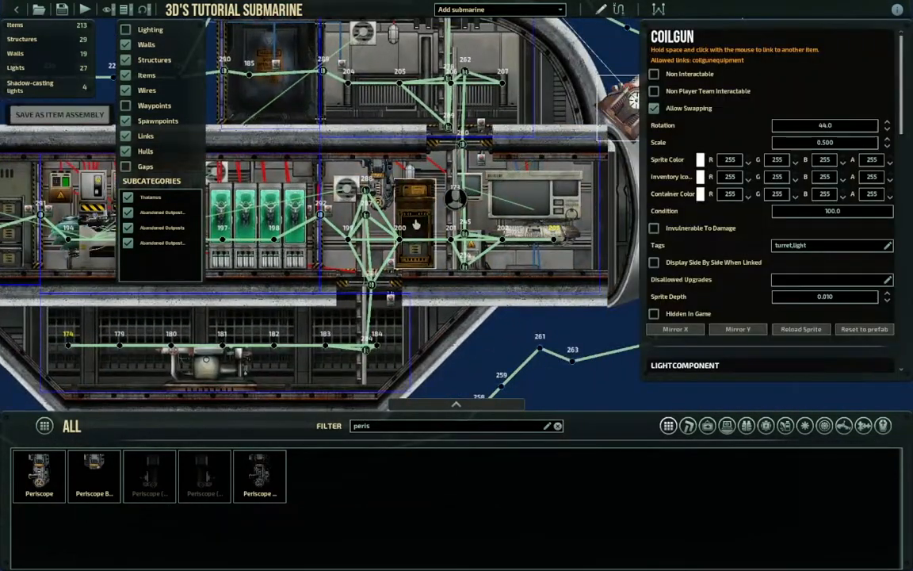
pyautogui.press('space')
pyautogui.click(412, 212)
pyautogui.click(497, 320)
# Switch to wiring mode and run a red wire from a lower-row junction box to the supercapacitor's POWER_IN, routed along ceiling and floor
pyautogui.moveTo(497, 320); pyautogui.dragTo(540, 332, button='middle')
pyautogui.scroll(2, 274, 228)
pyautogui.moveTo(223, 219); pyautogui.dragTo(483, 255, button='middle')
pyautogui.click(619, 9)
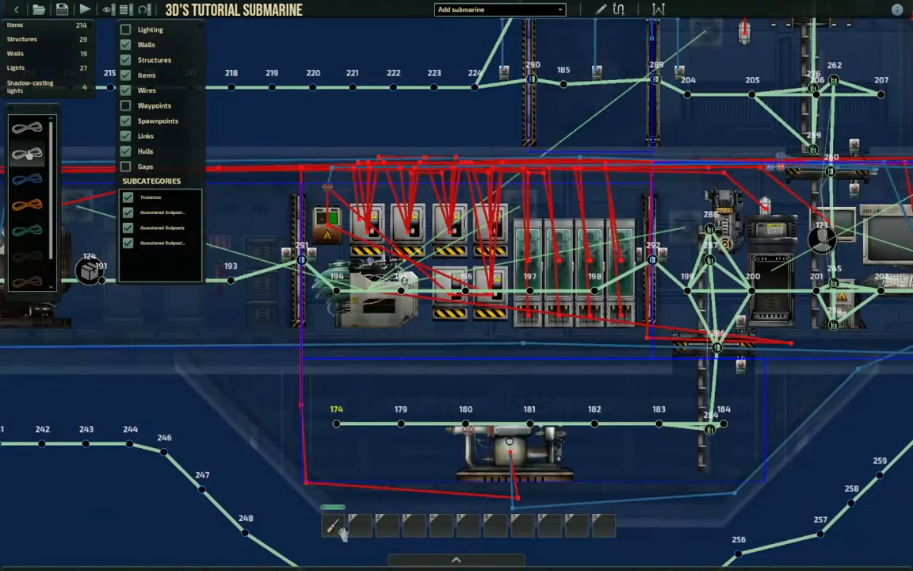
pyautogui.click(36, 153)
pyautogui.scroll(1, 444, 285)
pyautogui.click(427, 286)
pyautogui.moveTo(513, 225); pyautogui.dragTo(512, 223)
pyautogui.click(437, 247)
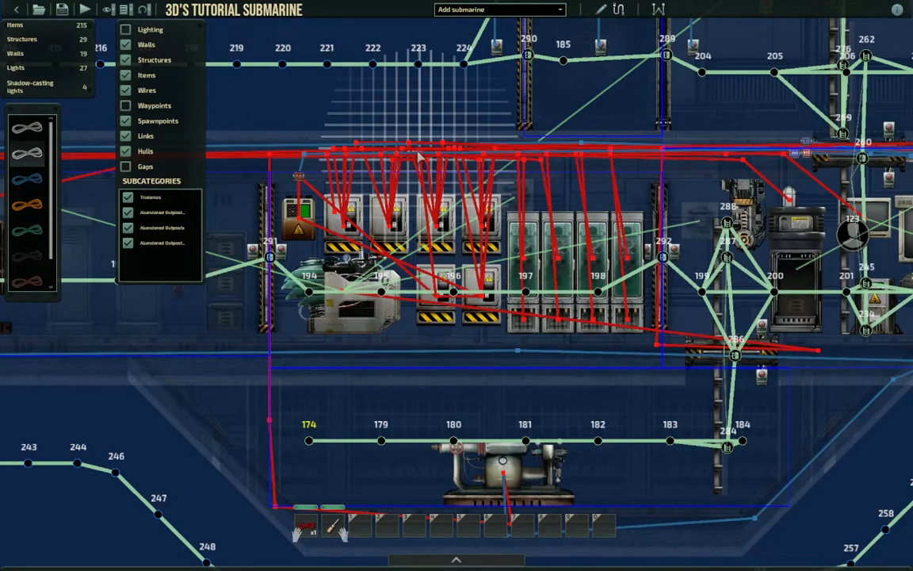
pyautogui.press('d')
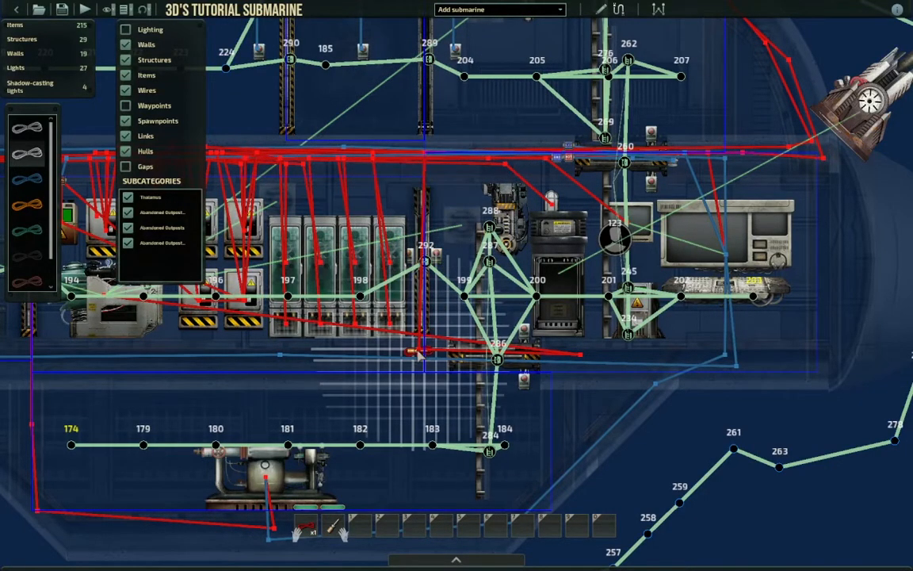
pyautogui.click(637, 315)
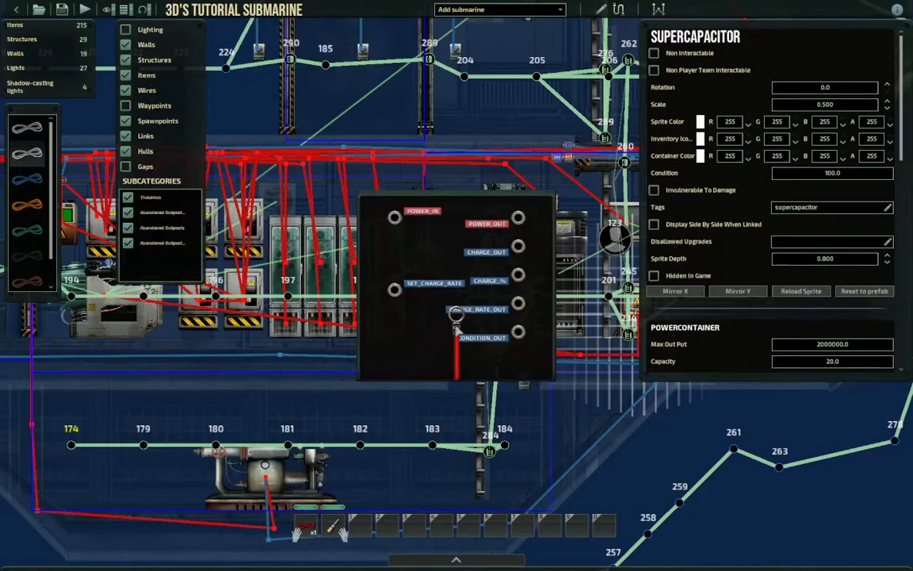
pyautogui.click(344, 533)
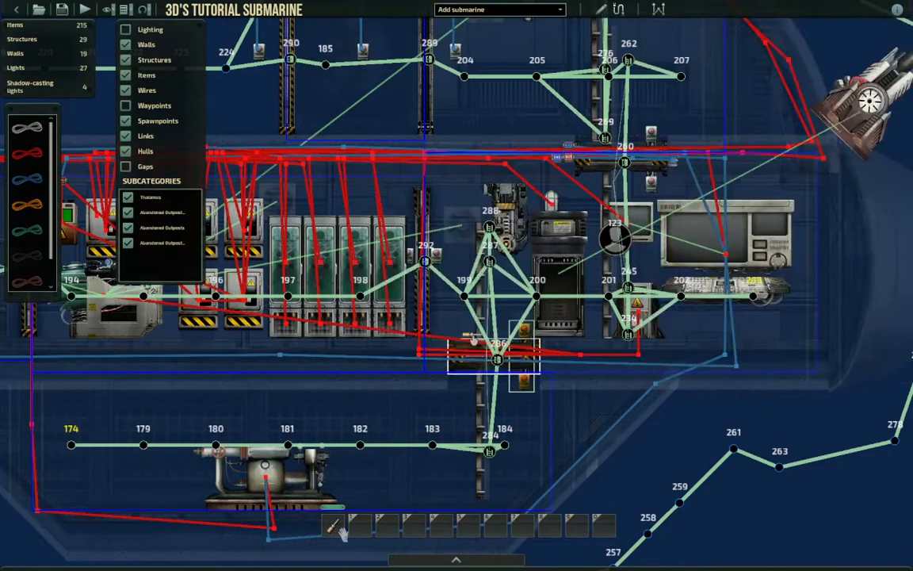
# Run a red wire from the supercapacitor's POWER_OUT through the nose to the coilgun's POWER_IN
pyautogui.click(33, 159)
pyautogui.moveTo(485, 273); pyautogui.dragTo(434, 264, button='middle')
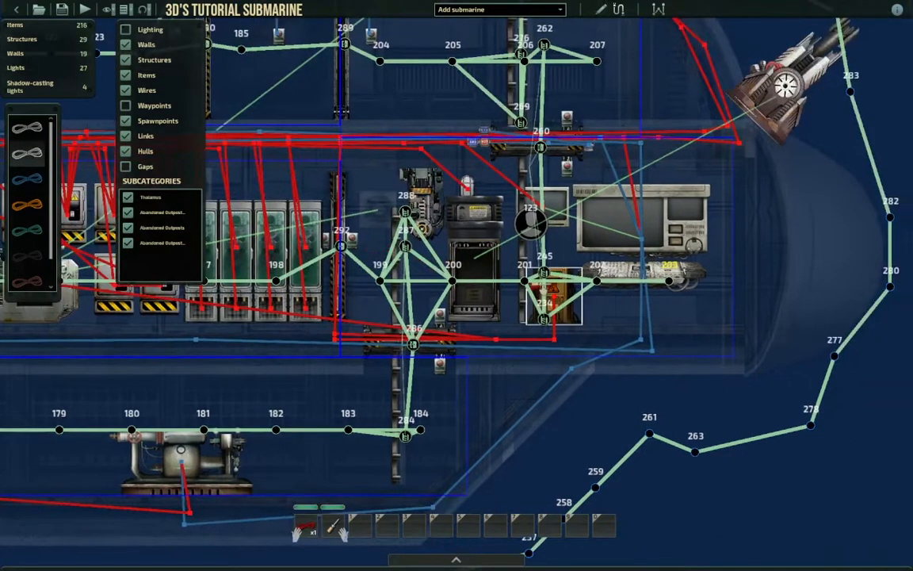
pyautogui.click(521, 280)
pyautogui.moveTo(513, 217); pyautogui.dragTo(517, 218)
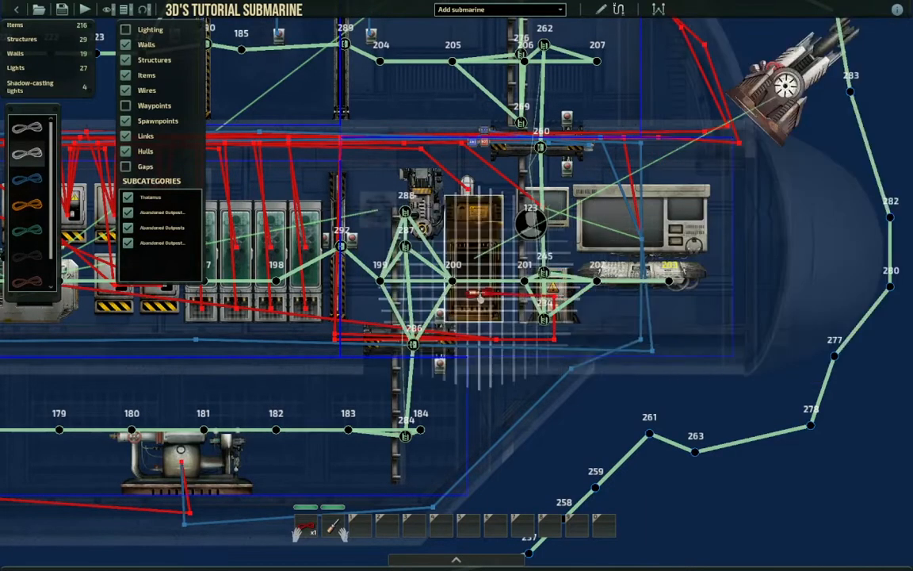
pyautogui.moveTo(476, 297); pyautogui.dragTo(378, 300, button='middle')
pyautogui.click(484, 337)
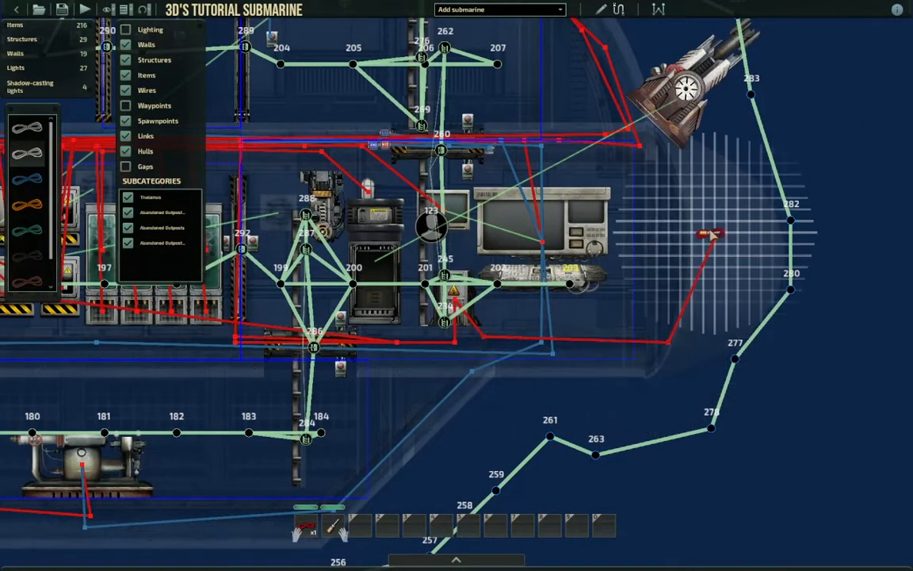
pyautogui.click(675, 91)
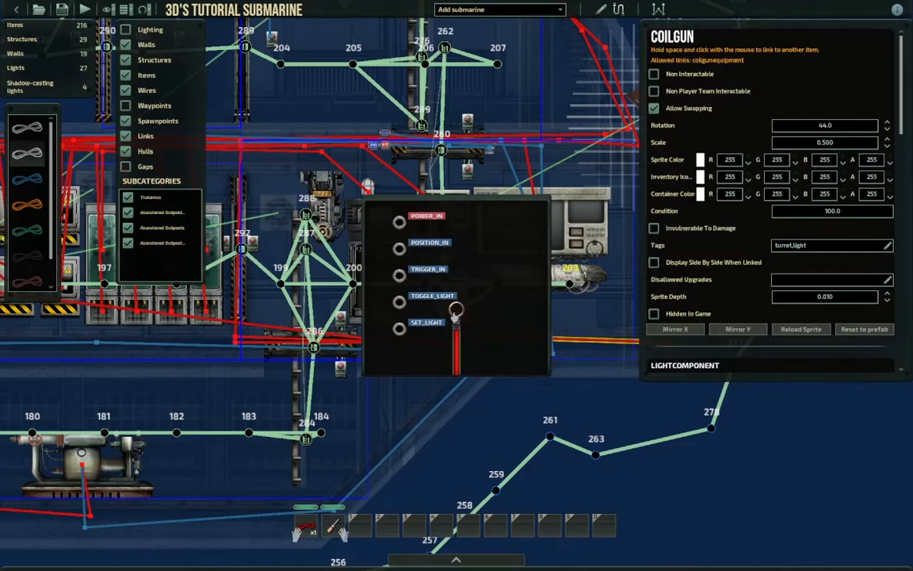
pyautogui.moveTo(394, 227); pyautogui.dragTo(399, 222)
pyautogui.rightClick(401, 228)
pyautogui.scroll(-1, 472, 238)
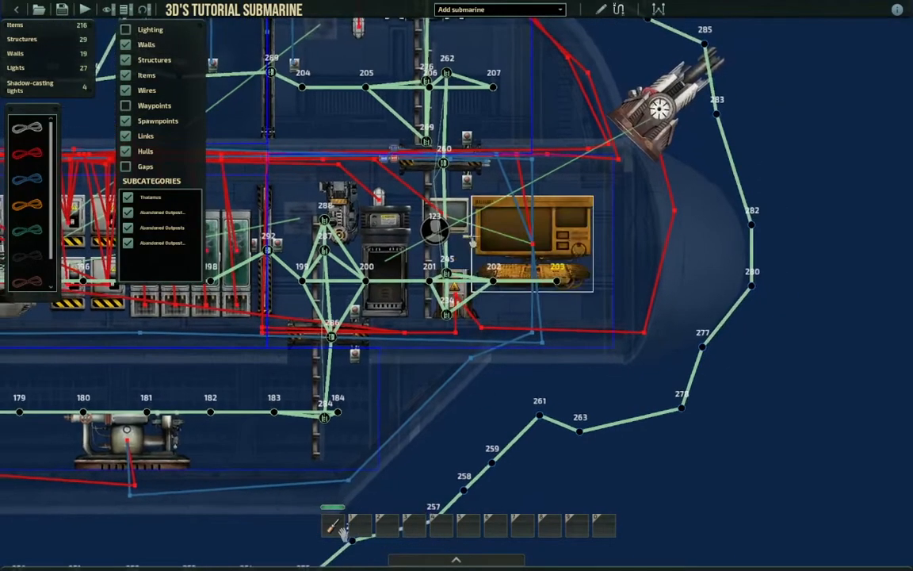
# Run a blue wire along the ceiling from the periscope's POSITION_OUT to the coilgun's POSITION_IN
pyautogui.moveTo(472, 239); pyautogui.dragTo(480, 283, button='middle')
pyautogui.press('a')
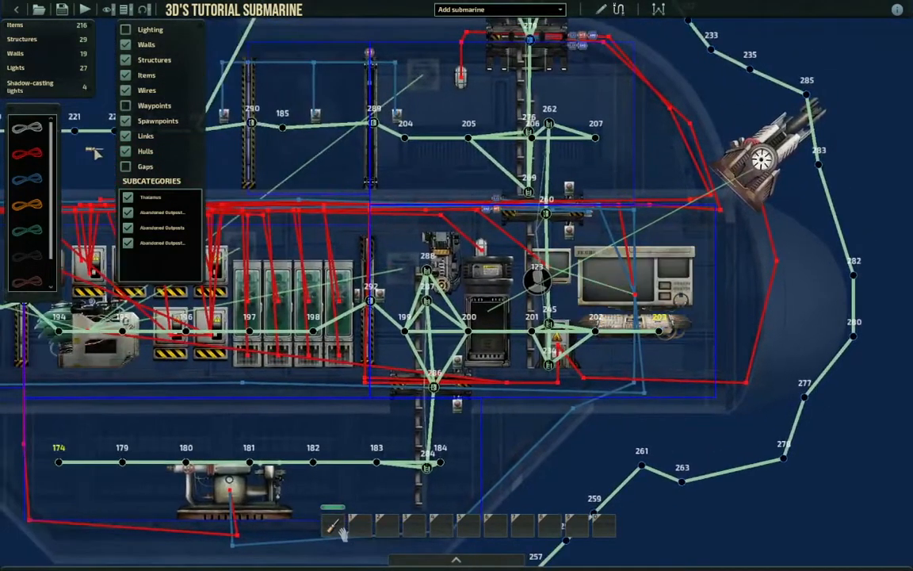
pyautogui.click(474, 272)
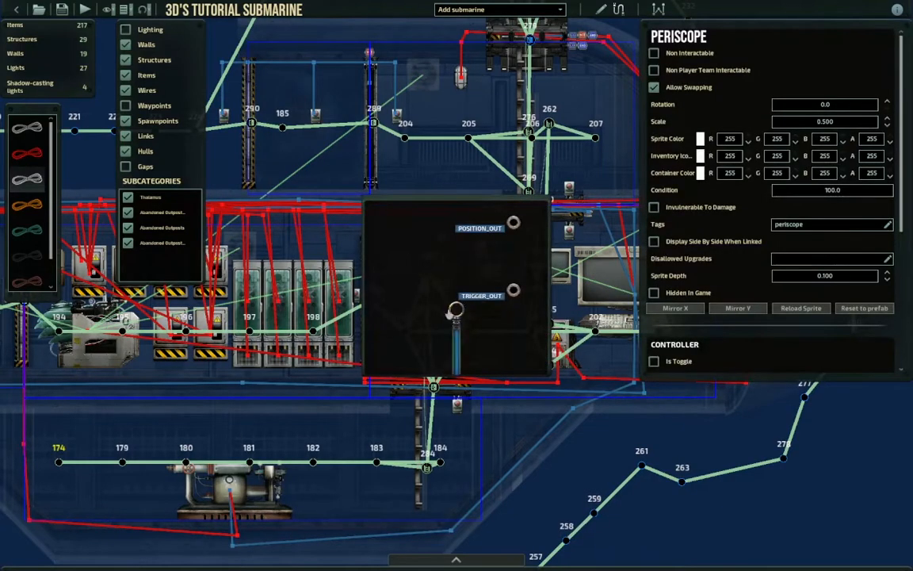
pyautogui.moveTo(509, 225); pyautogui.dragTo(511, 224)
pyautogui.rightClick(511, 224)
pyautogui.click(397, 187)
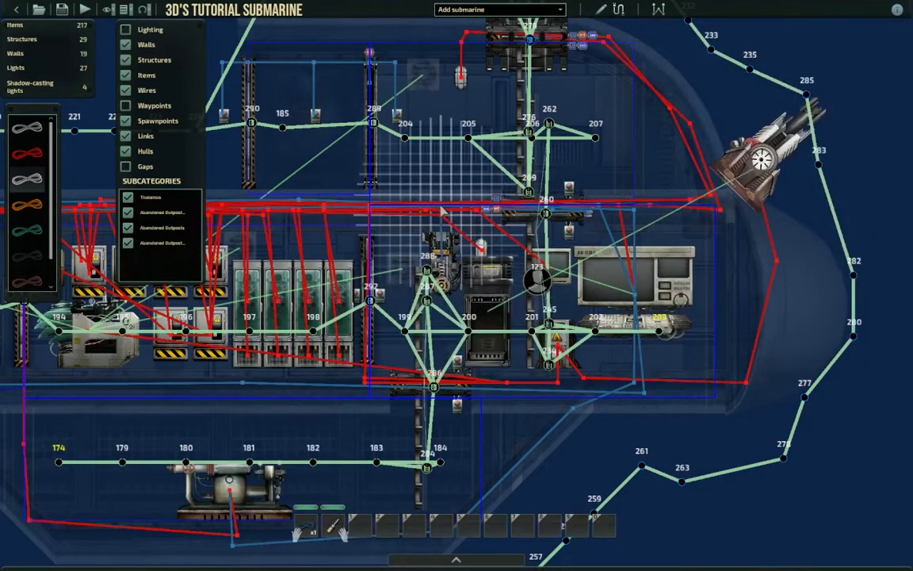
pyautogui.click(763, 159)
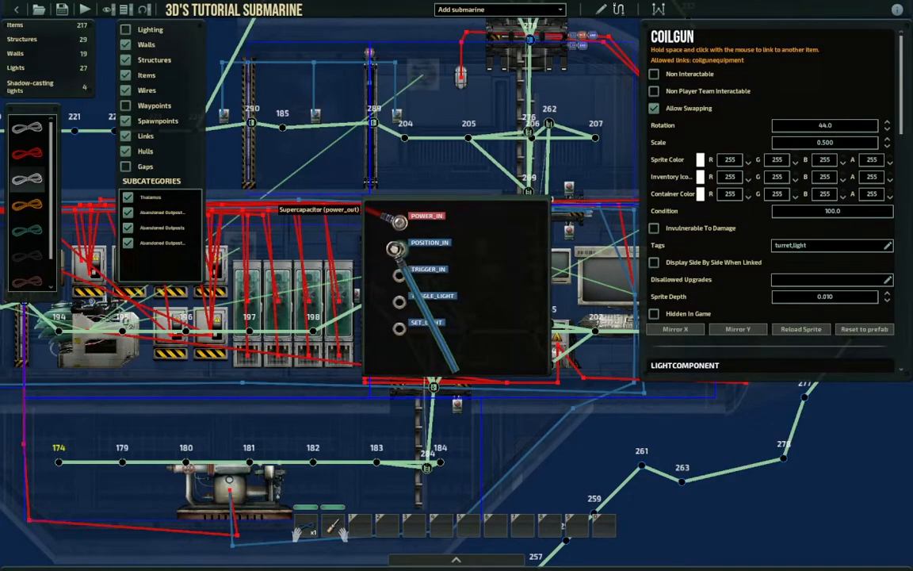
pyautogui.click(397, 249)
pyautogui.rightClick(476, 339)
# Run a second blue wire from the periscope's TRIGGER_OUT to the coilgun's TRIGGER_IN
pyautogui.scroll(1, 476, 340)
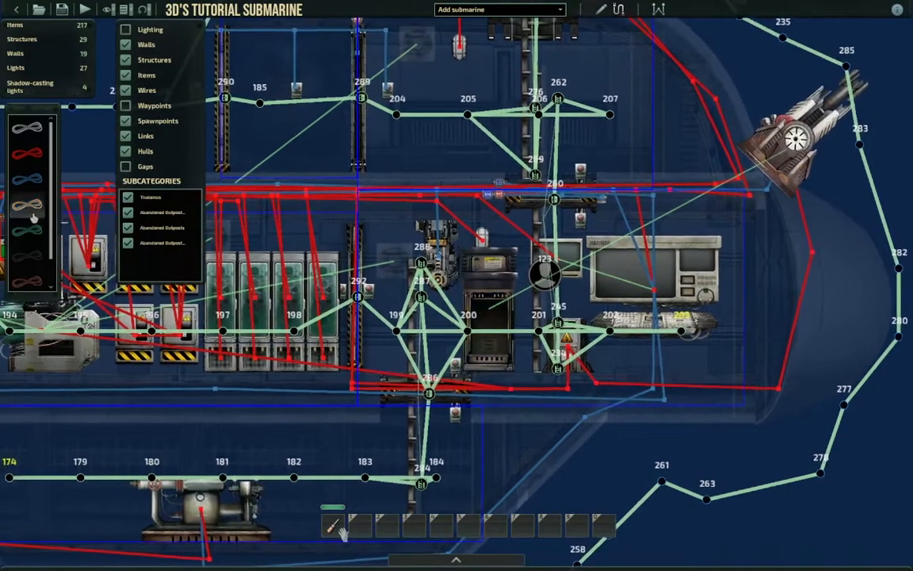
pyautogui.click(434, 273)
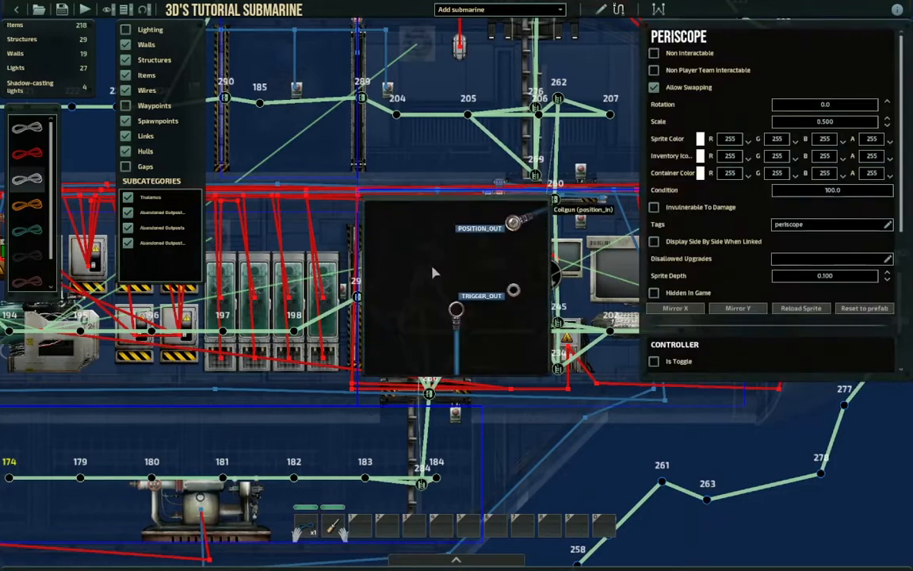
pyautogui.click(516, 290)
pyautogui.rightClick(481, 256)
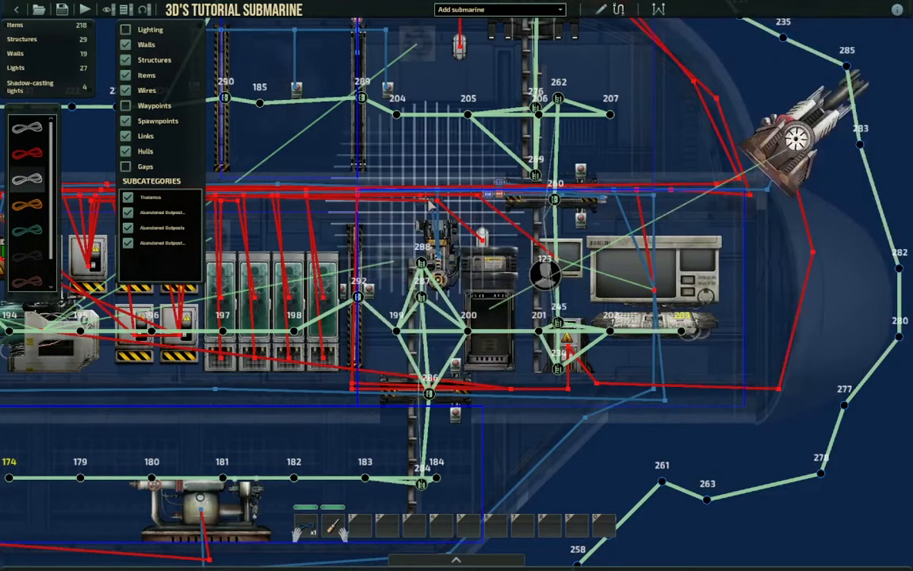
pyautogui.click(753, 179)
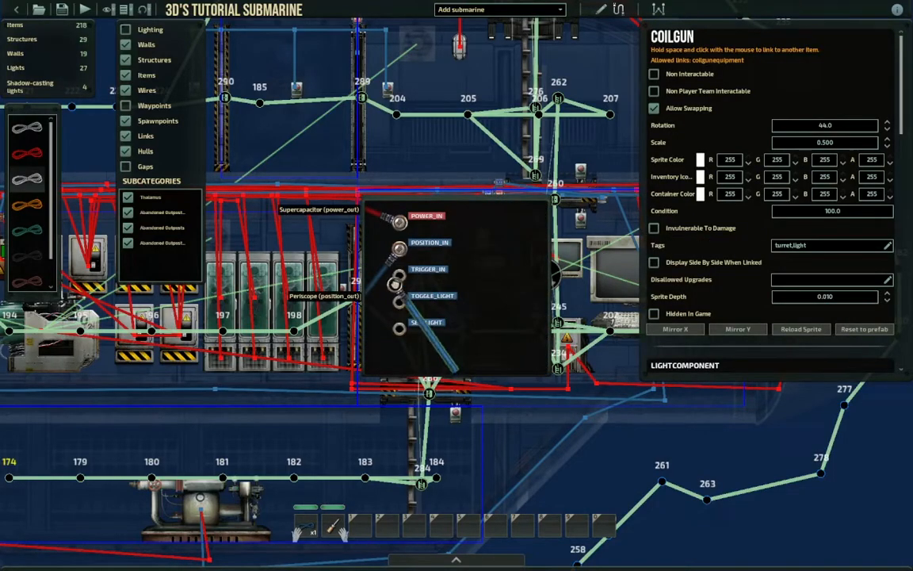
pyautogui.moveTo(397, 277); pyautogui.dragTo(399, 275)
pyautogui.rightClick(368, 313)
# Save the submarine under the name "3d's tutorial submarine" and view the whole hull
pyautogui.scroll(-5, 353, 332)
pyautogui.moveTo(432, 323); pyautogui.dragTo(504, 305, button='middle')
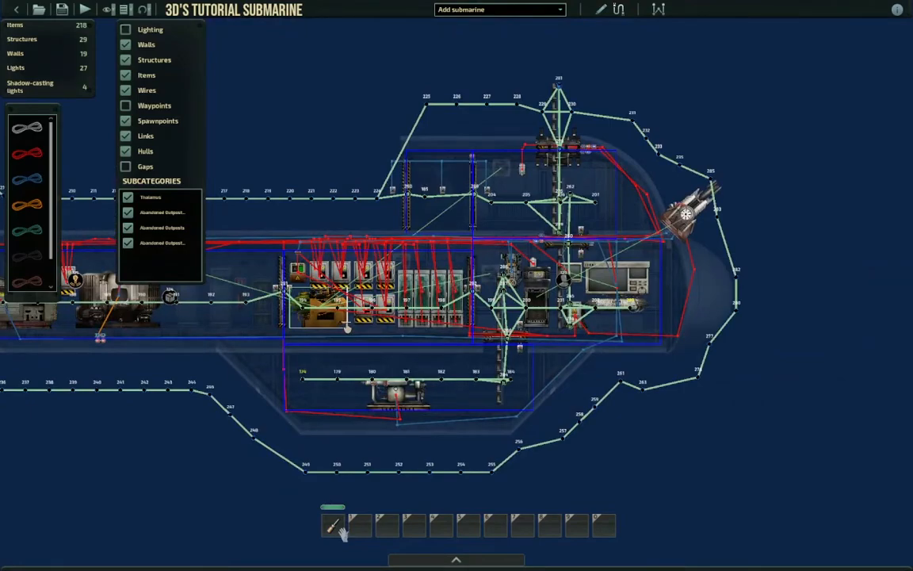
pyautogui.scroll(-5, 347, 327)
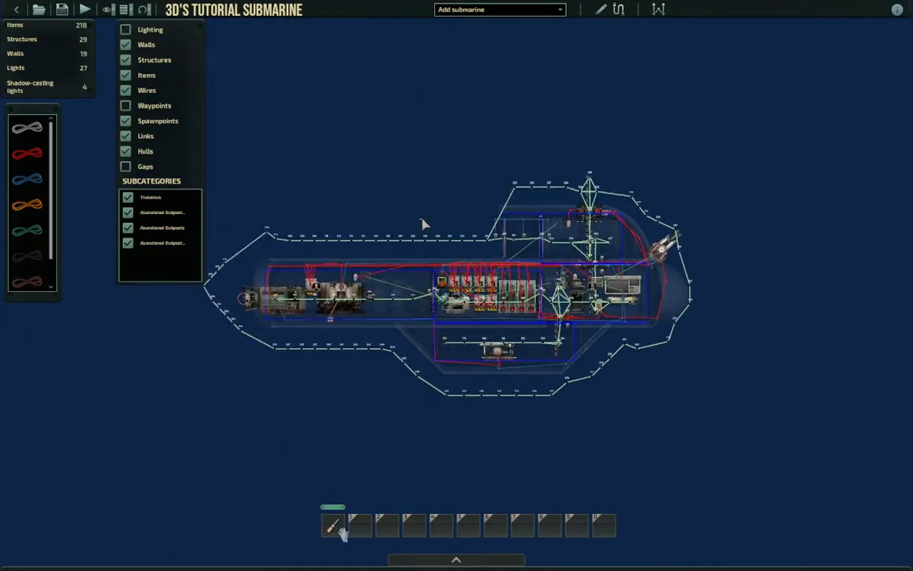
pyautogui.hotkey('ctrl', 's')
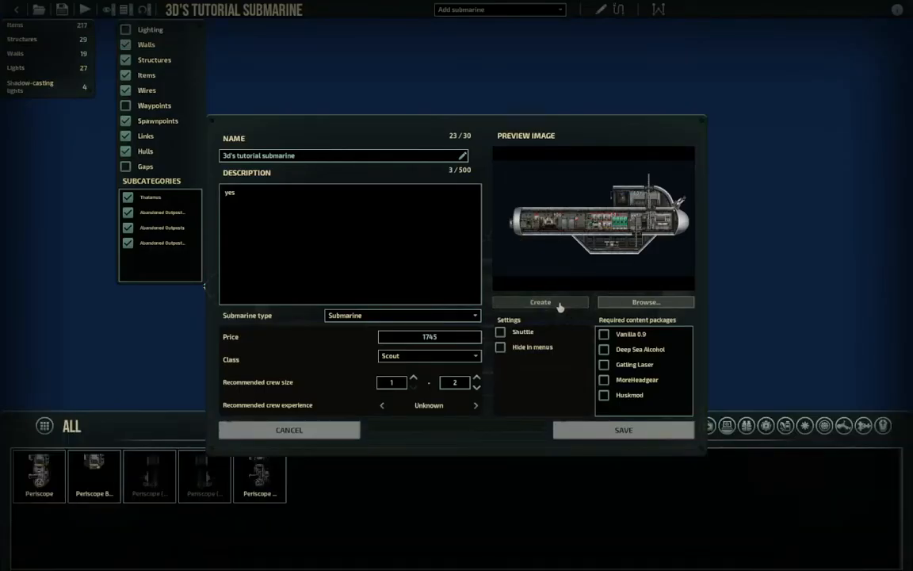
pyautogui.click(603, 433)
pyautogui.moveTo(397, 249); pyautogui.dragTo(437, 205, button='middle')
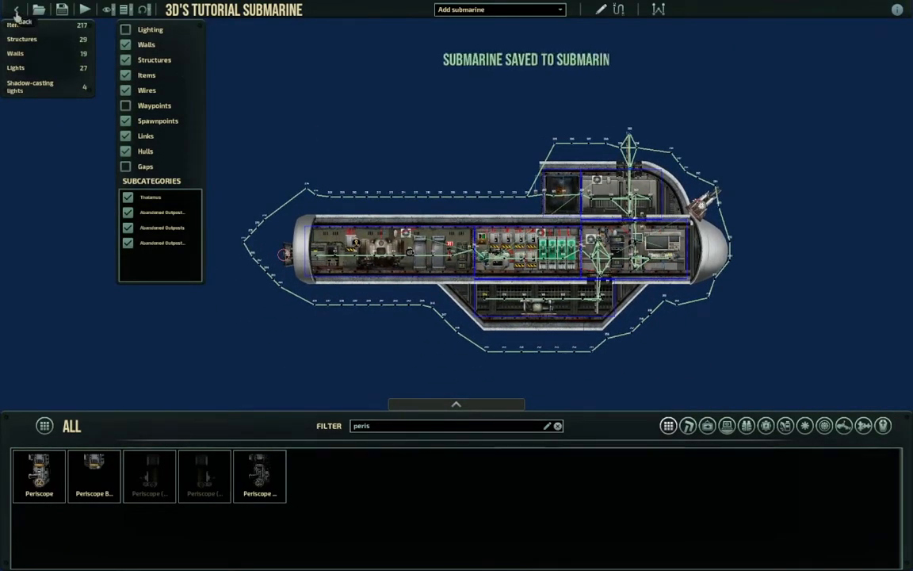
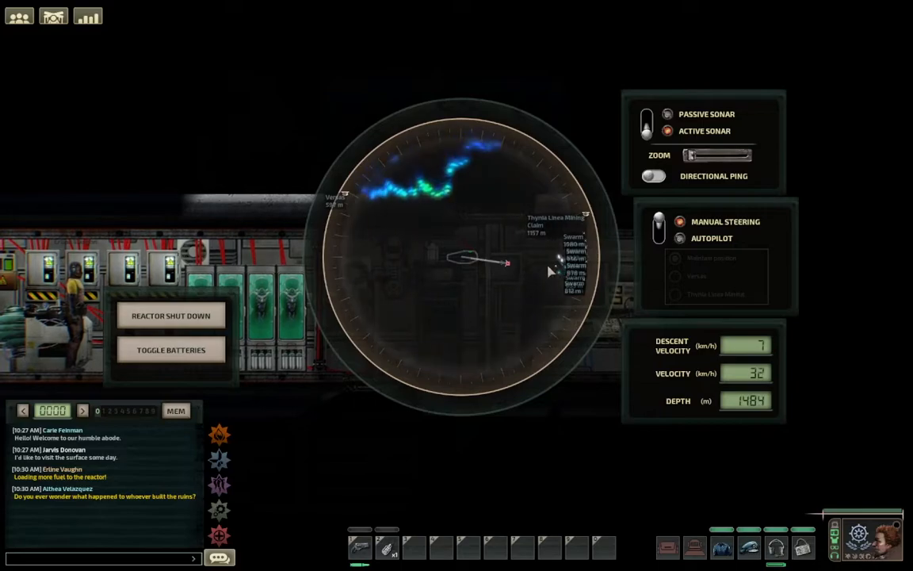
# Steer the submarine forward and downward, and order a crew member to operate the coilgun
pyautogui.moveTo(549, 271); pyautogui.dragTo(511, 313)
pyautogui.middleClick(513, 311)
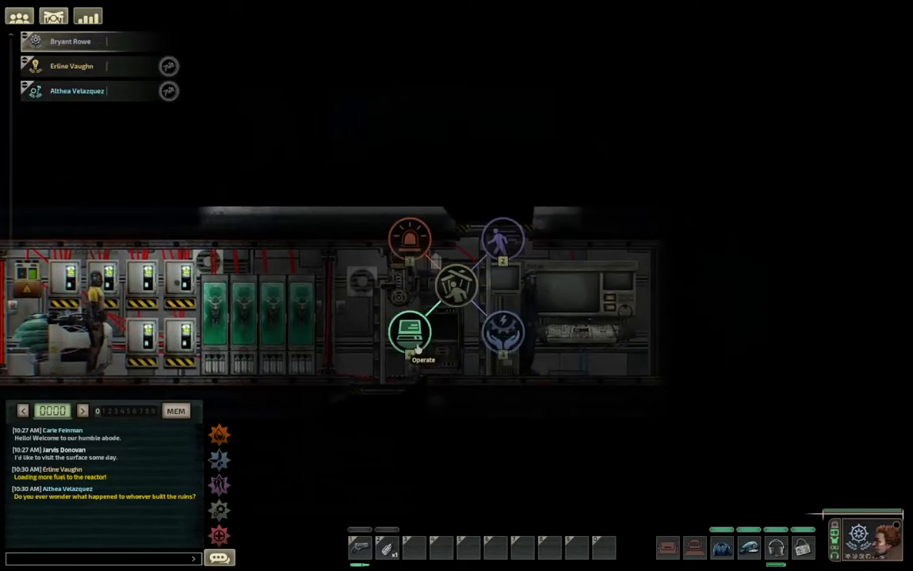
pyautogui.click(417, 346)
pyautogui.click(418, 342)
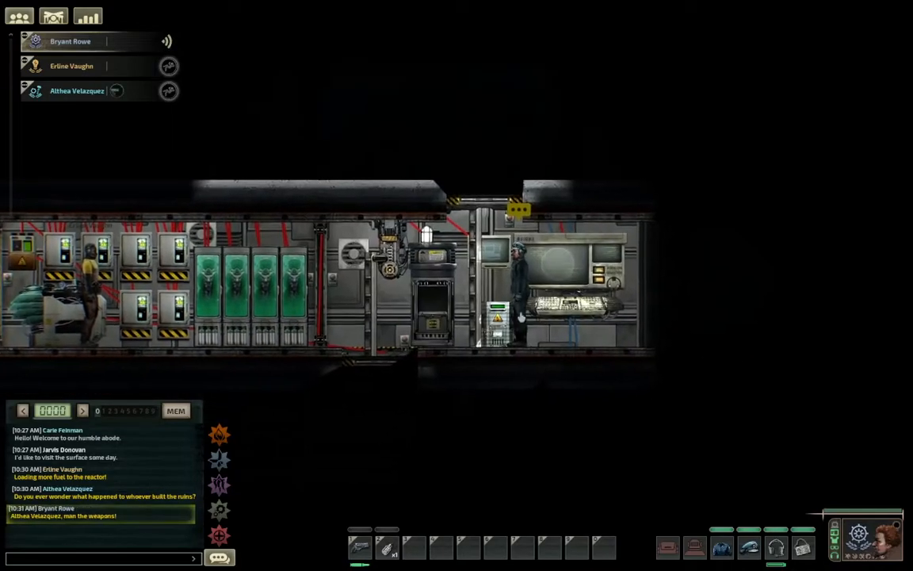
# Steer the submarine backward to brake it and switch the navigation terminal to autopilot
pyautogui.moveTo(488, 311); pyautogui.dragTo(422, 310)
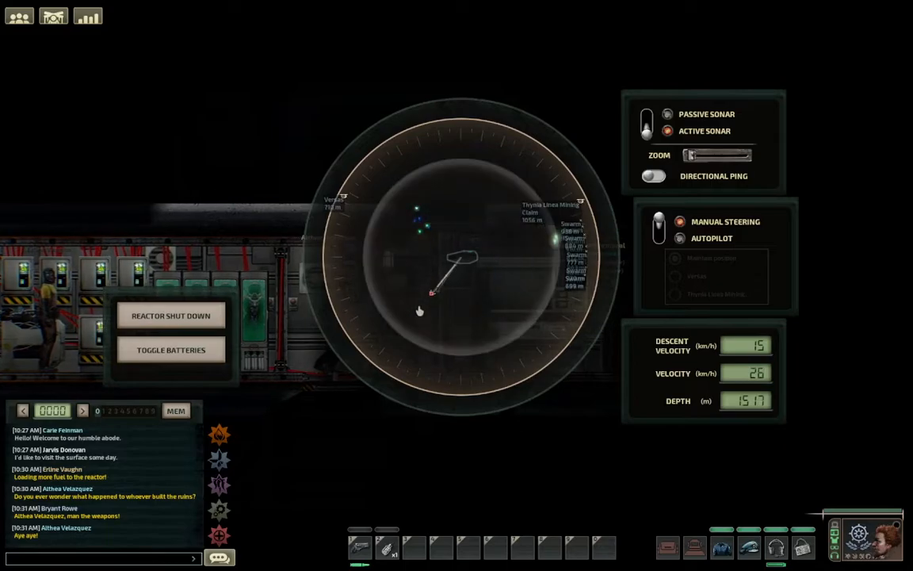
pyautogui.moveTo(409, 309); pyautogui.dragTo(402, 292)
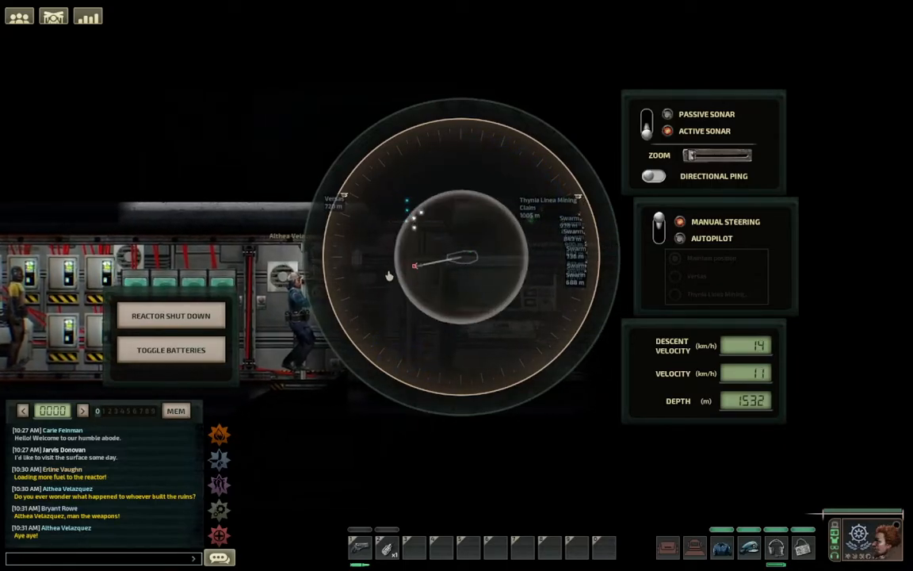
pyautogui.click(659, 230)
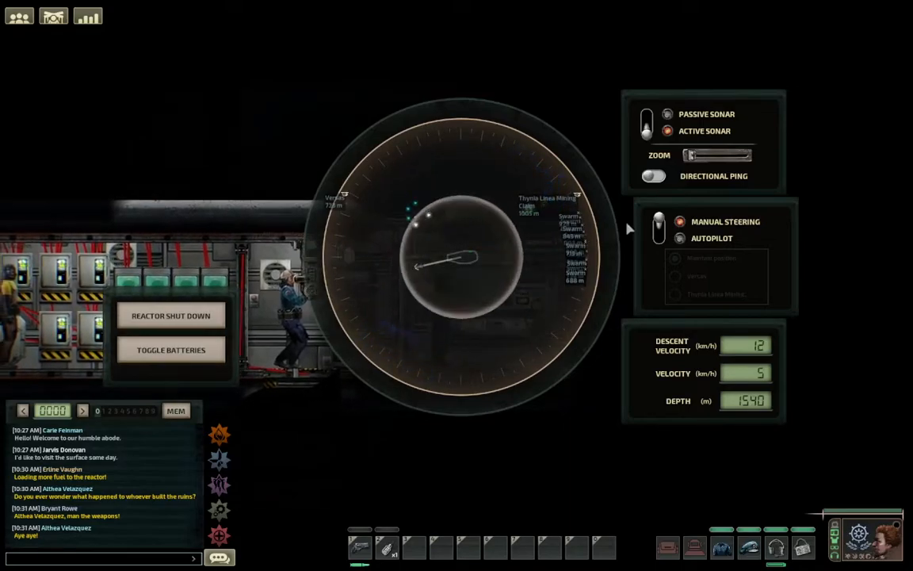
# Man the periscope, fire the coilgun at targets above and ahead of the submarine, and release the periscope
pyautogui.rightClick(418, 321)
pyautogui.click(469, 268)
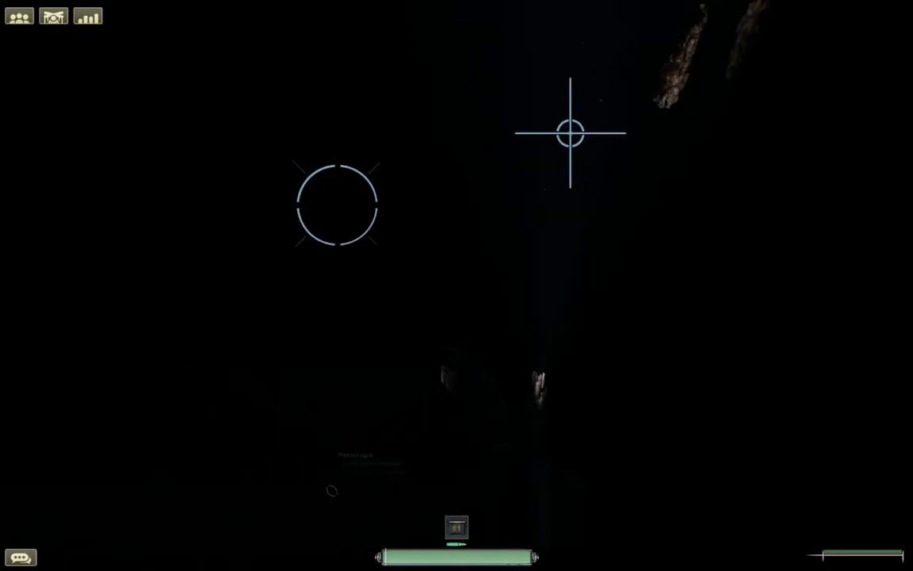
pyautogui.moveTo(518, 219)
pyautogui.mouseDown()
pyautogui.moveTo(515, 257)
pyautogui.moveTo(416, 195)
pyautogui.moveTo(540, 214)
pyautogui.moveTo(500, 174)
pyautogui.moveTo(551, 147)
pyautogui.moveTo(606, 168)
pyautogui.moveTo(569, 190)
pyautogui.moveTo(485, 310)
pyautogui.moveTo(483, 194)
pyautogui.moveTo(453, 174)
pyautogui.moveTo(498, 73)
pyautogui.mouseUp()
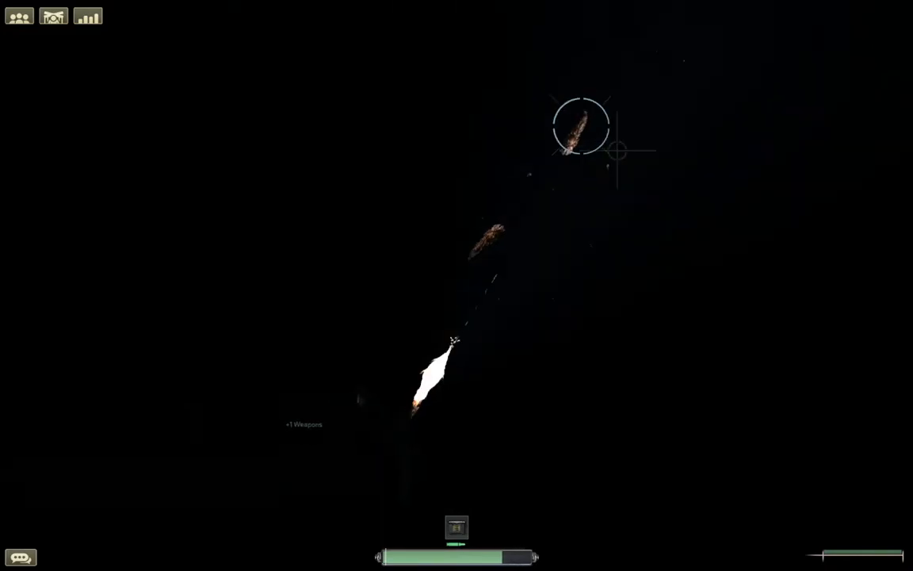
pyautogui.moveTo(558, 137); pyautogui.dragTo(542, 149)
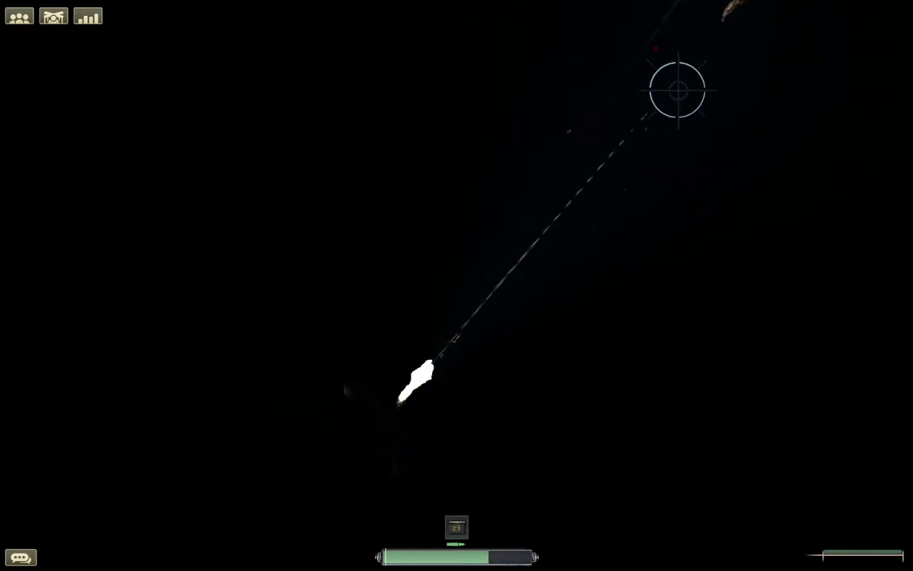
pyautogui.moveTo(665, 88); pyautogui.dragTo(654, 87)
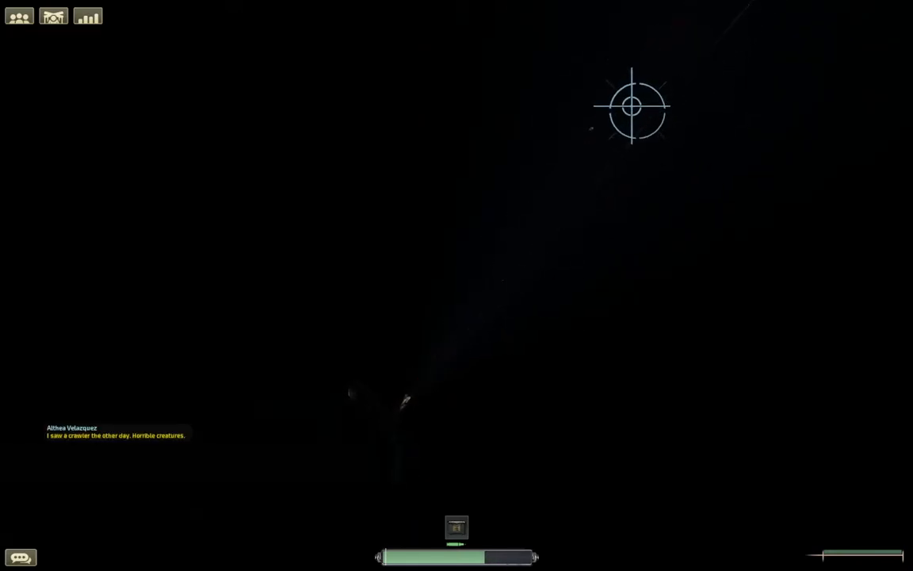
pyautogui.press('e')
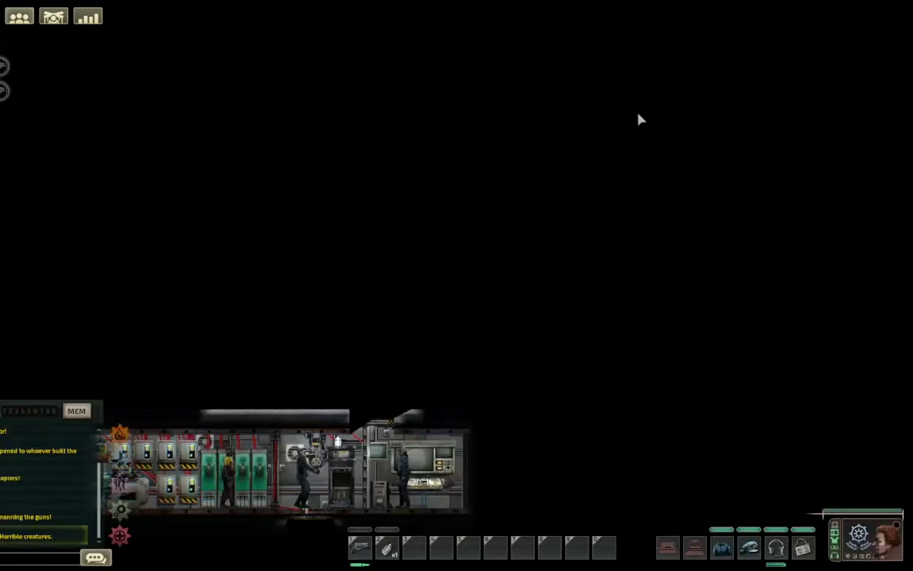
# Use the navigation terminal to steer the submarine backward away from the swarm and leave the terminal
pyautogui.press('e')
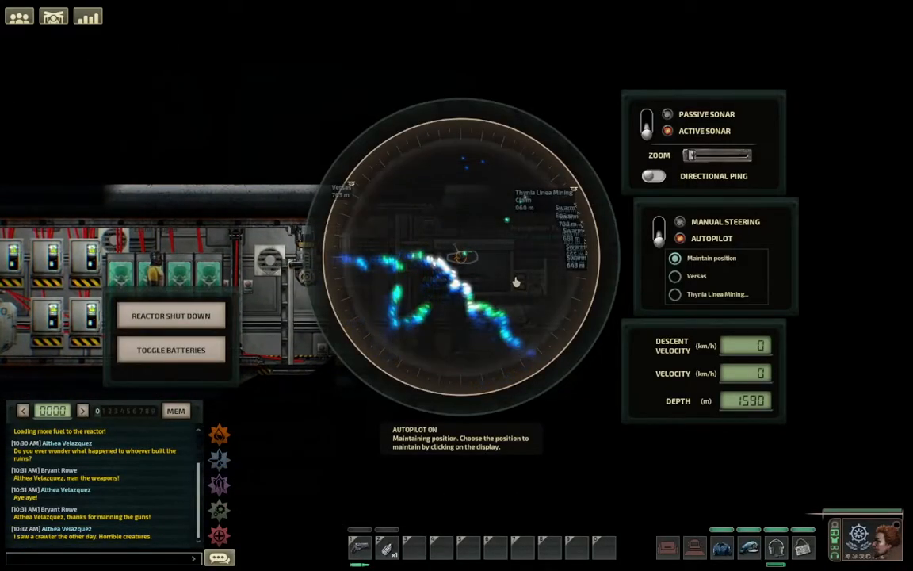
pyautogui.press('e')
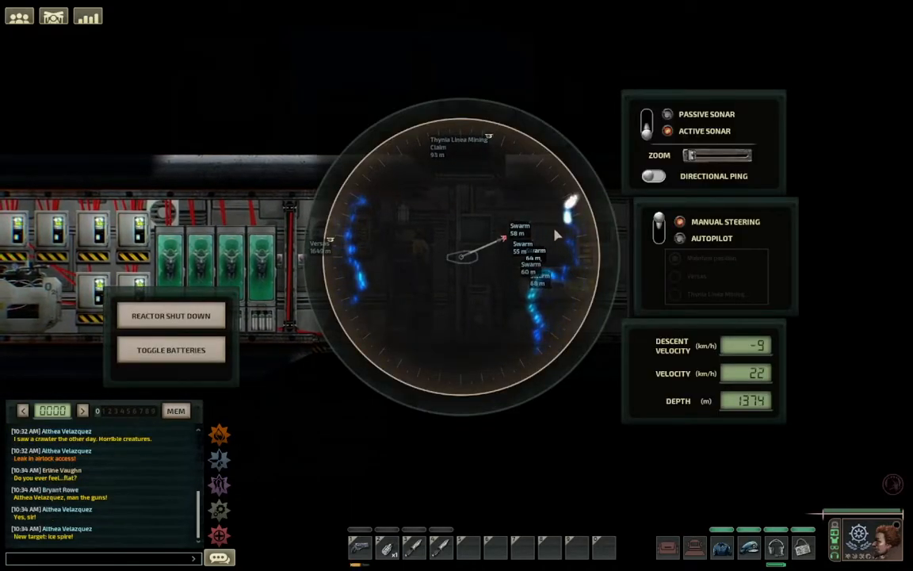
pyautogui.moveTo(526, 226)
pyautogui.mouseDown()
pyautogui.moveTo(382, 266)
pyautogui.moveTo(375, 278)
pyautogui.mouseUp()
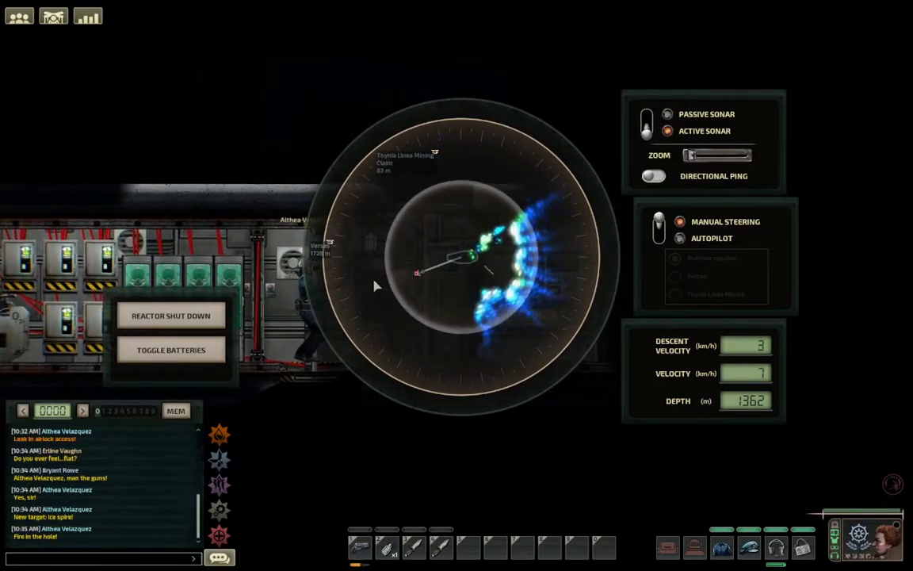
pyautogui.moveTo(370, 283); pyautogui.dragTo(372, 267)
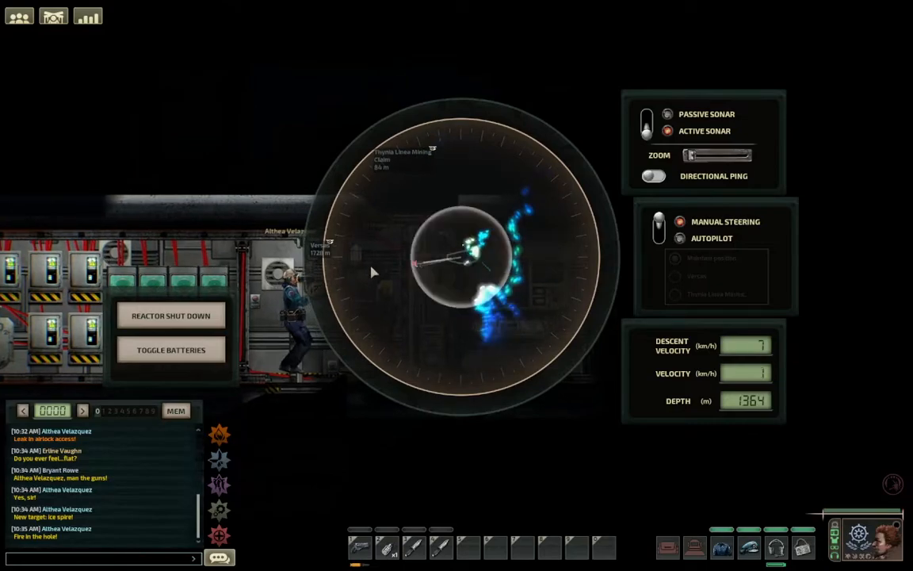
pyautogui.press('e')
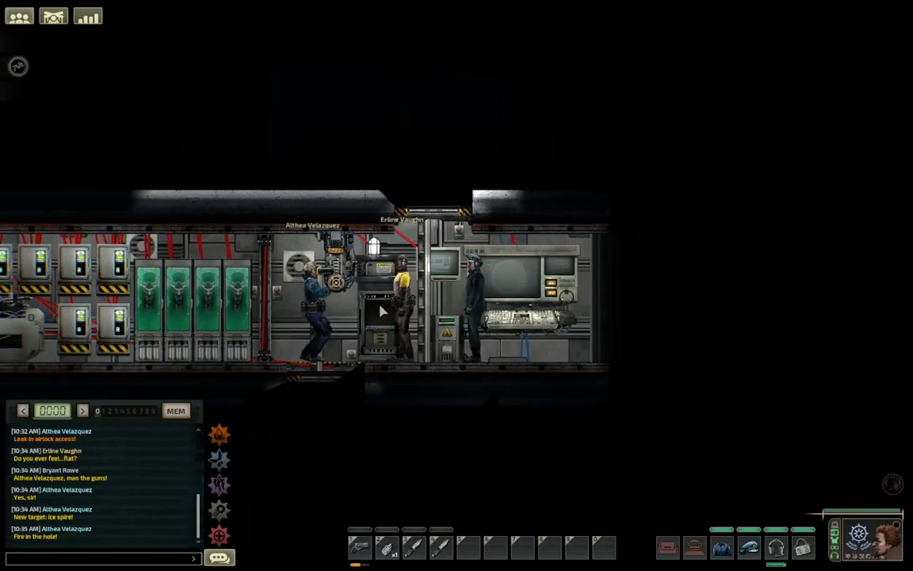
# Give the crew a maintenance order to fix leaks
pyautogui.press('q')
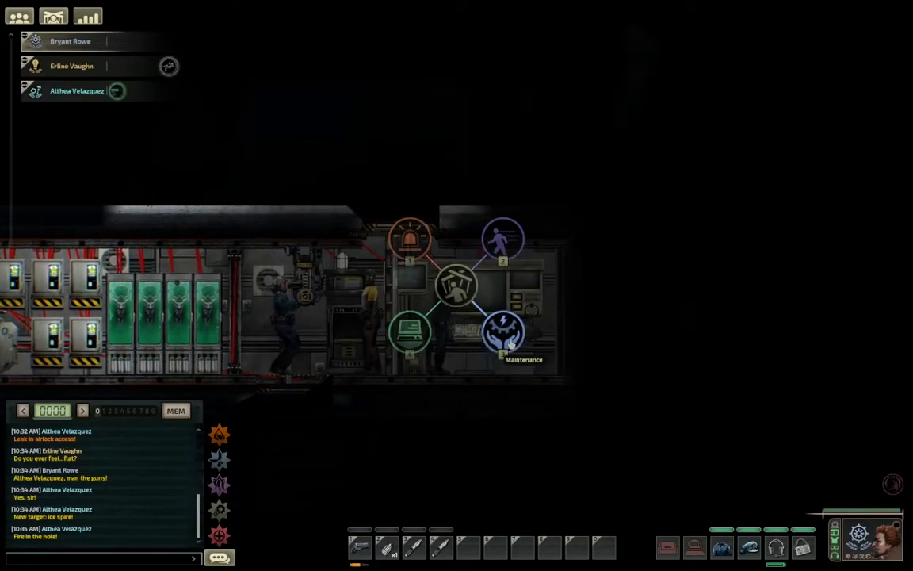
pyautogui.click(504, 332)
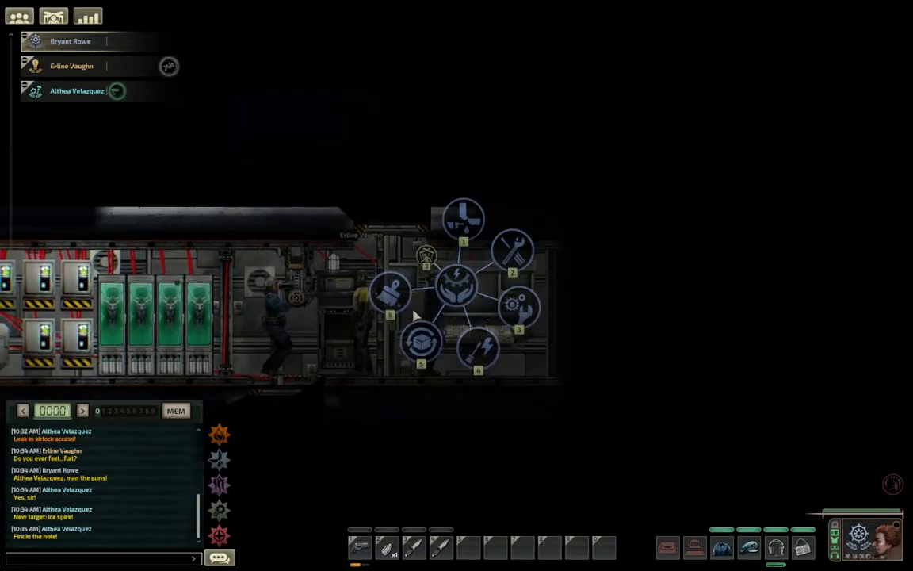
pyautogui.click(462, 234)
pyautogui.press('Escape')
pyautogui.press('Escape')
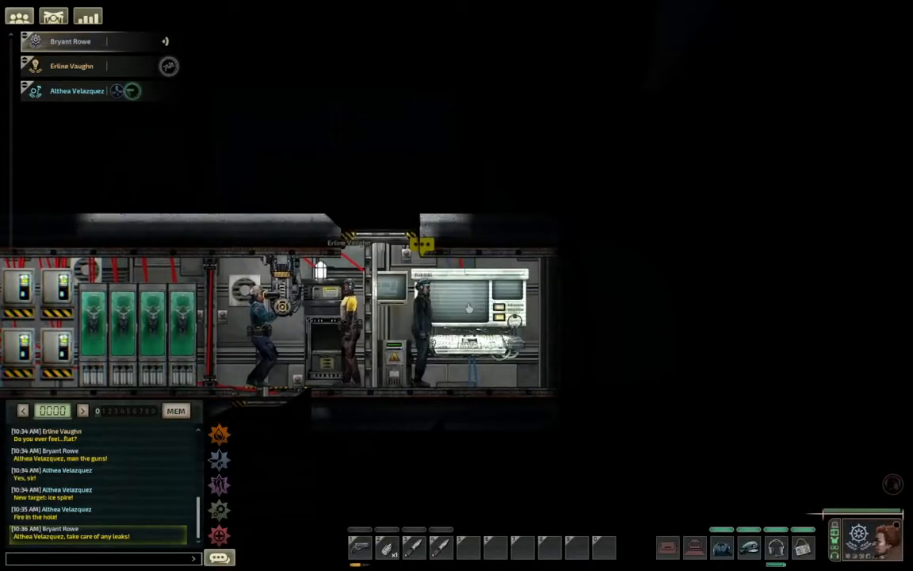
# Reopen the navigation terminal and steer the submarine upward toward Thynia Linea Mining Claim
pyautogui.press('e')
pyautogui.click(433, 272)
pyautogui.moveTo(433, 272); pyautogui.dragTo(445, 205)
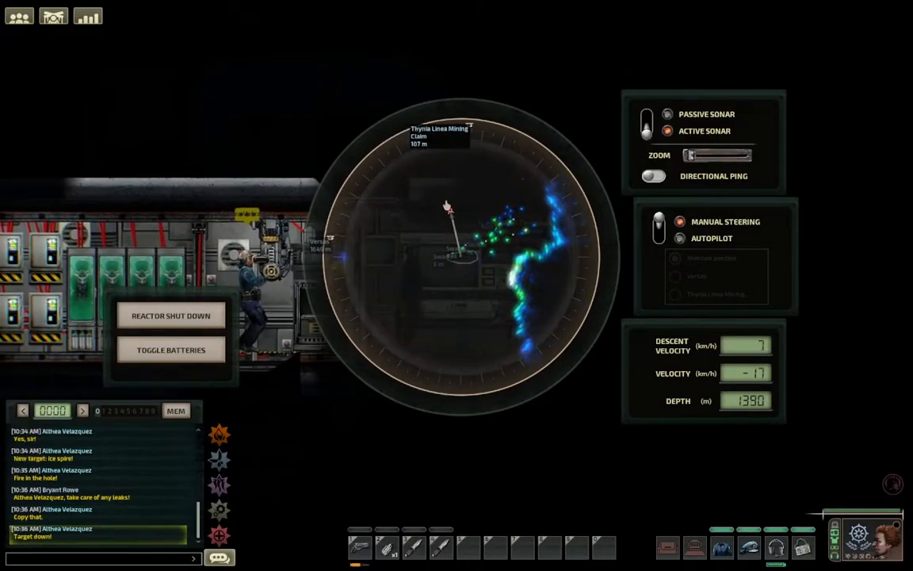
# Leave the navigation terminal and dismiss the crew member's Operate Weapons (Coilgun) order
pyautogui.press('Escape')
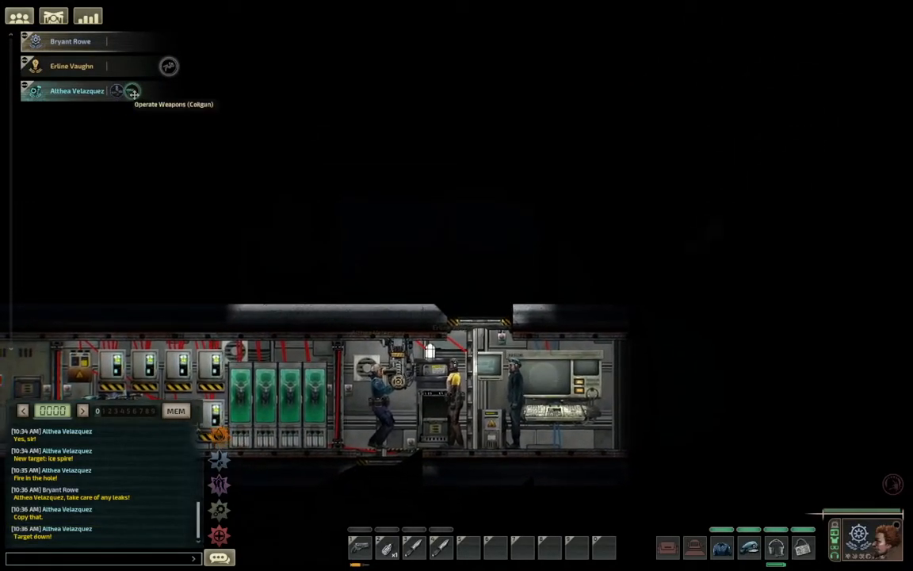
pyautogui.press('Escape')
pyautogui.press('Escape')
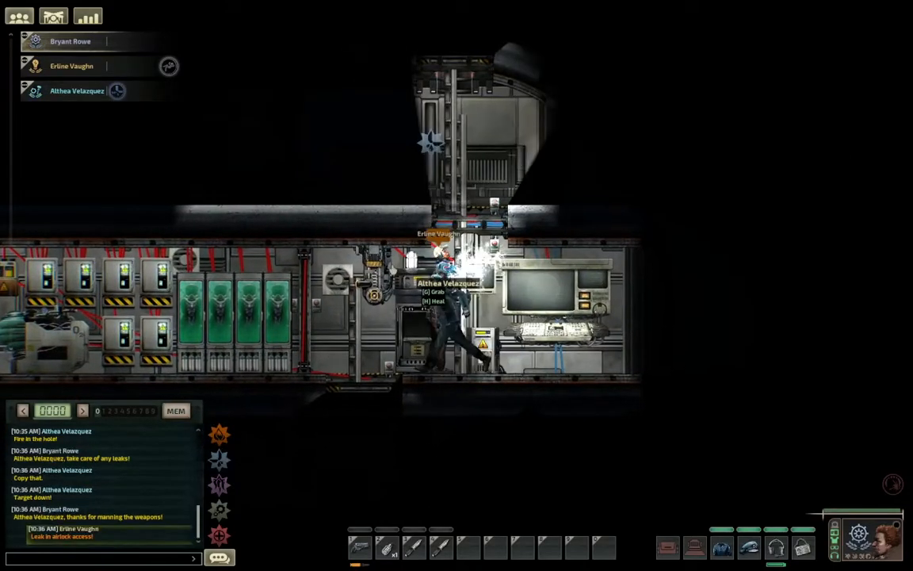
# Return to the navigation terminal and steer the submarine upward and forward
pyautogui.press('e')
pyautogui.click(523, 295)
pyautogui.moveTo(509, 264)
pyautogui.mouseDown()
pyautogui.moveTo(530, 171)
pyautogui.moveTo(508, 333)
pyautogui.moveTo(547, 262)
pyautogui.moveTo(640, 236)
pyautogui.moveTo(604, 229)
pyautogui.moveTo(582, 208)
pyautogui.moveTo(592, 211)
pyautogui.moveTo(591, 167)
pyautogui.mouseUp()
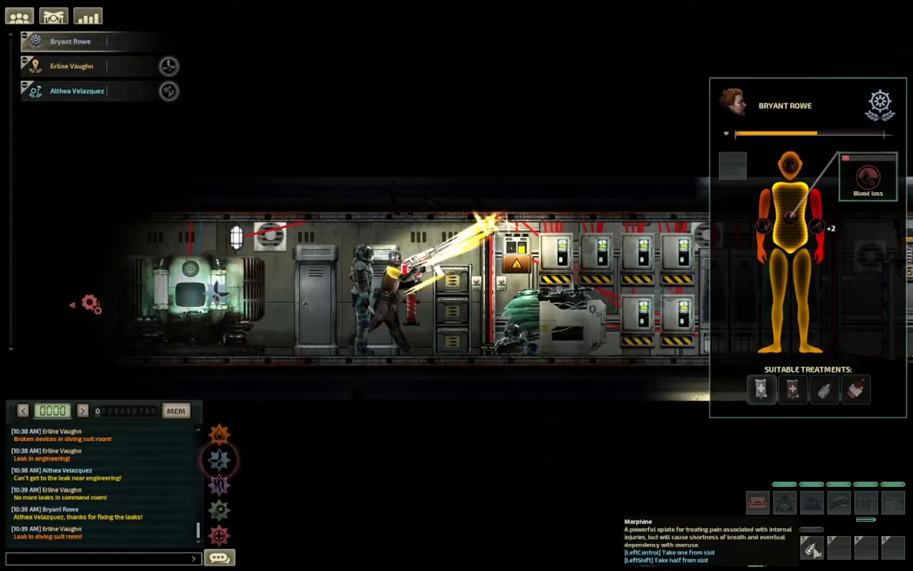
# Close the health view and move the captain through the junction box room toward the command room, retreating briefly from the intruders
pyautogui.click(581, 411)
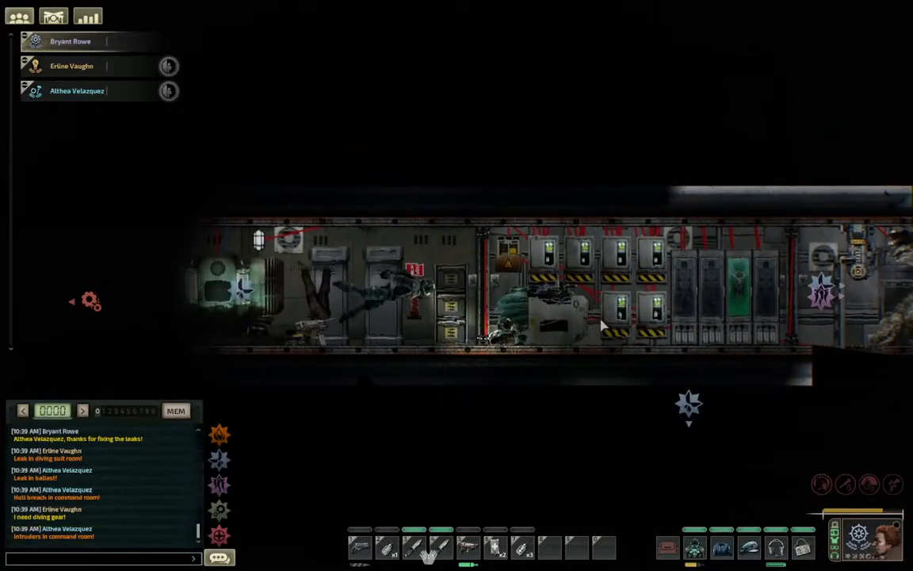
pyautogui.press('d')
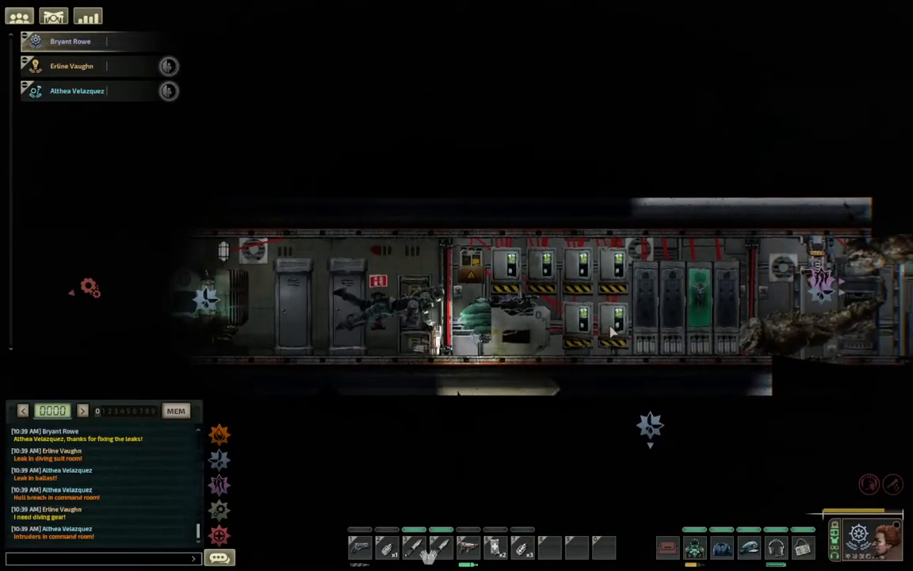
pyautogui.press('d')
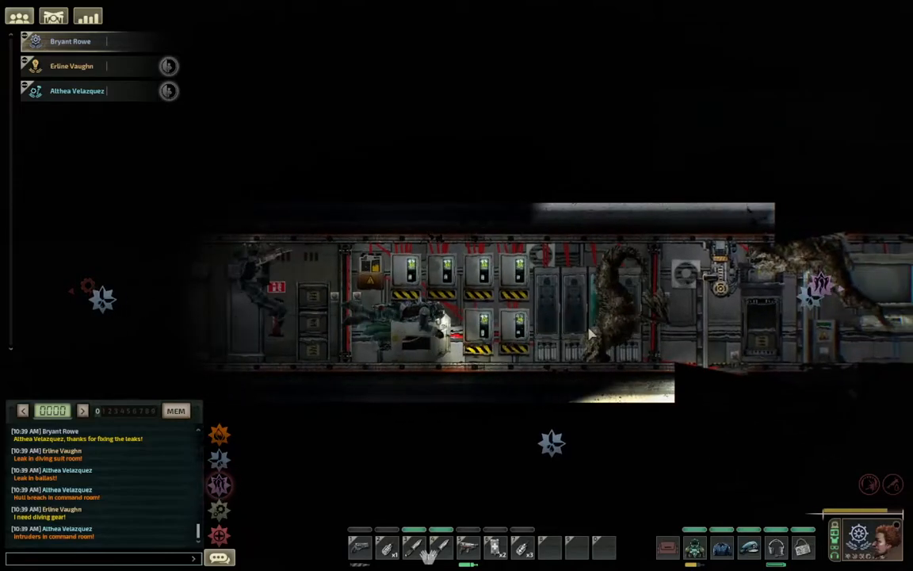
pyautogui.press('d')
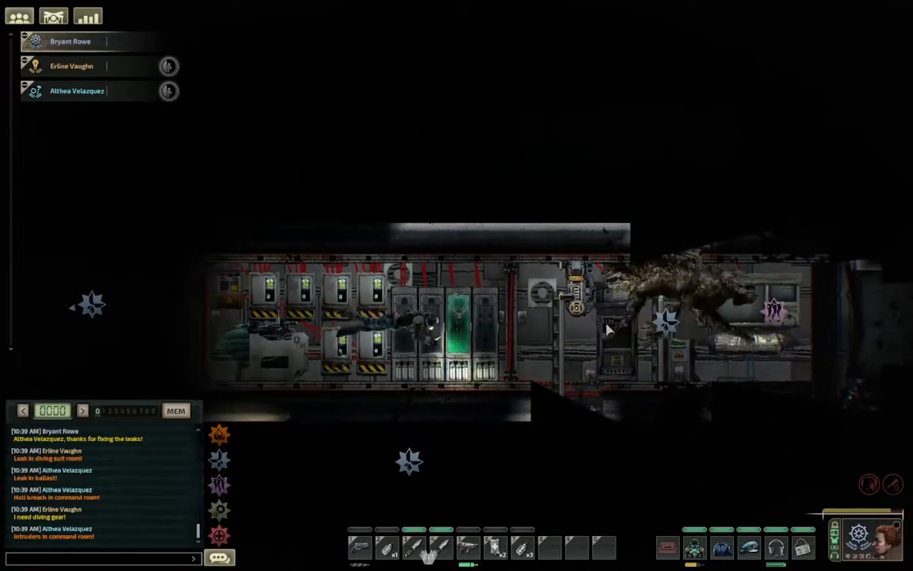
pyautogui.press('d')
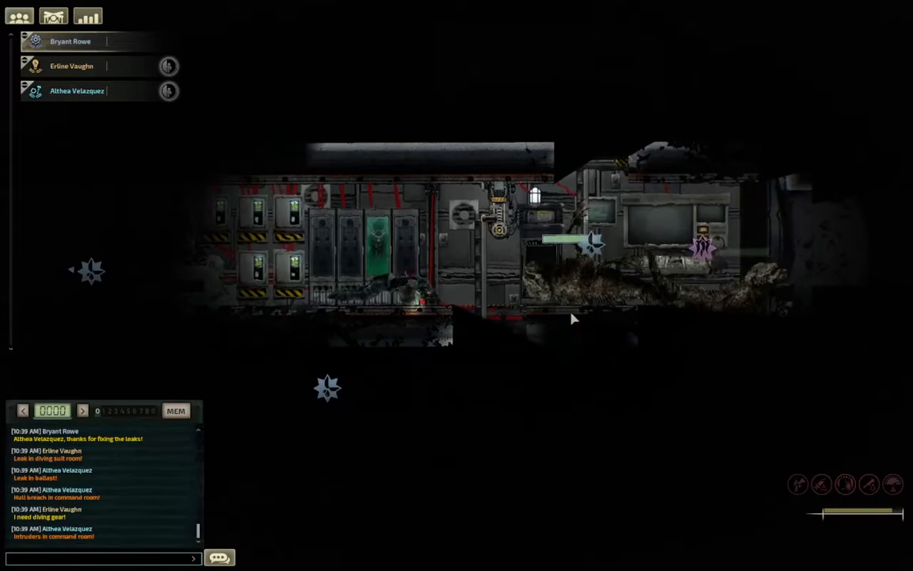
pyautogui.press('a')
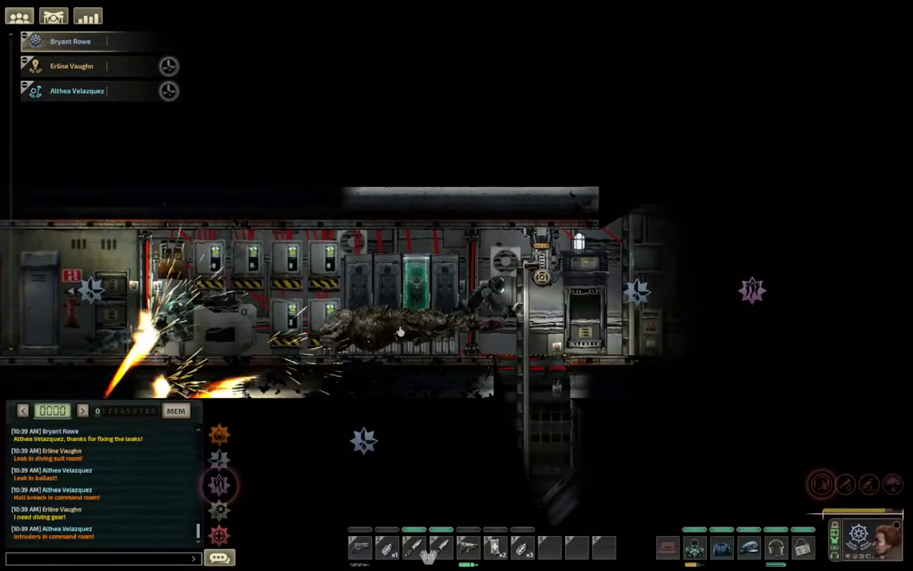
pyautogui.press('a')
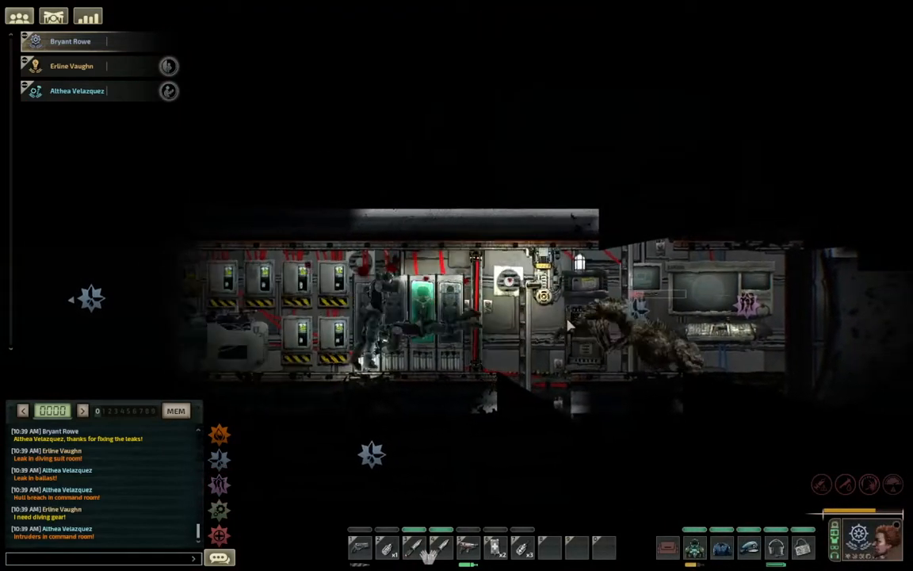
pyautogui.press('d')
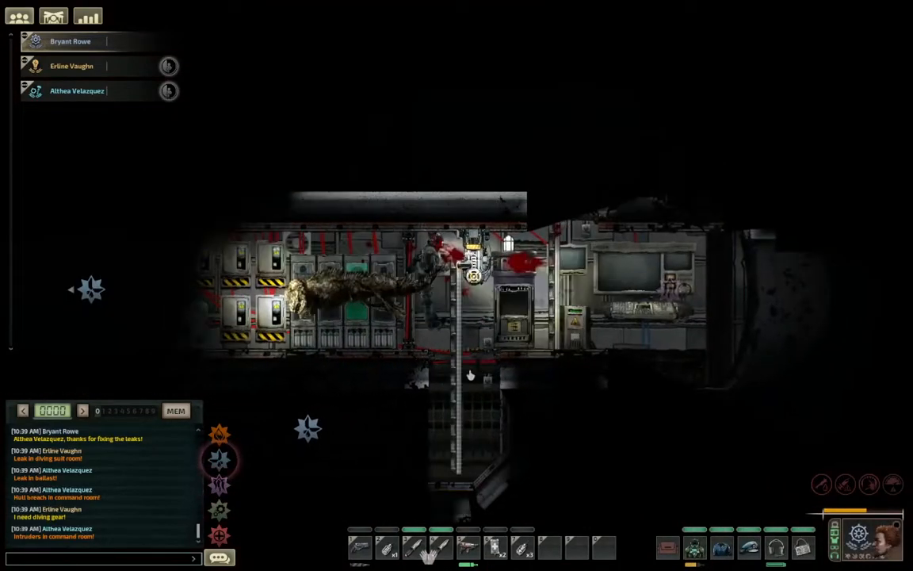
# Move the captain into the command room, switch from the knife to the firearm and aim at the intruders
pyautogui.press('d')
pyautogui.press('4')
pyautogui.press('5')
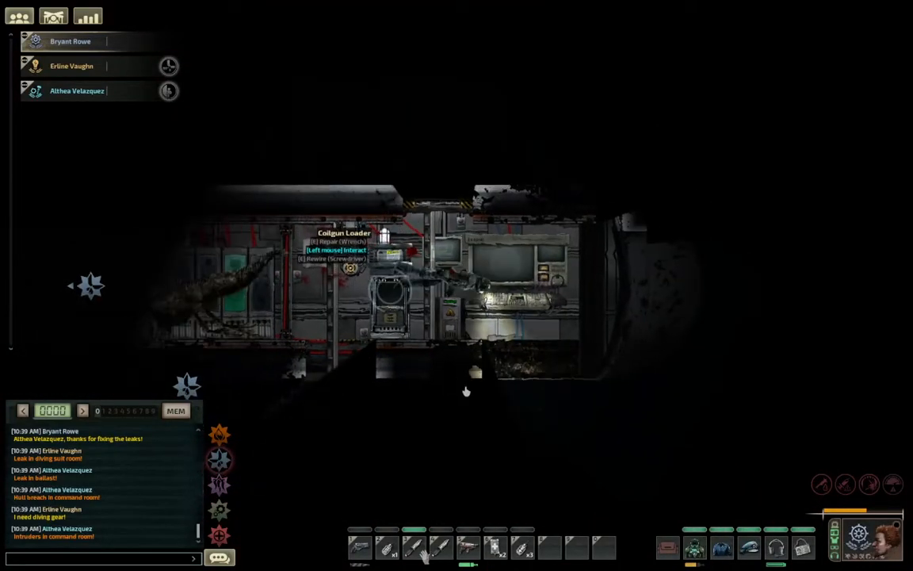
pyautogui.moveTo(467, 387); pyautogui.dragTo(473, 388)
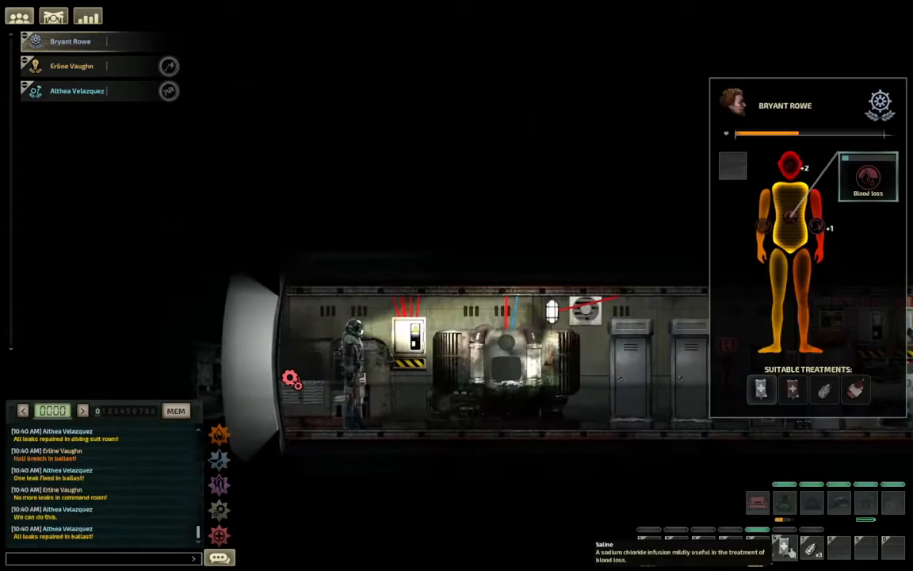
# Close the health view and advance the captain with the firearm through the junction box room toward the crawler
pyautogui.press('h')
pyautogui.press('d')
pyautogui.press('d')
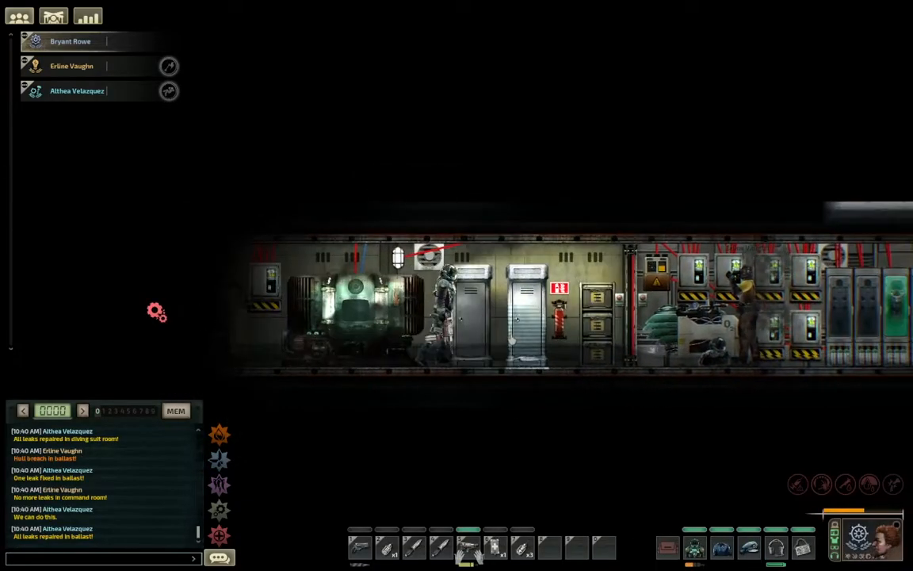
pyautogui.press('d')
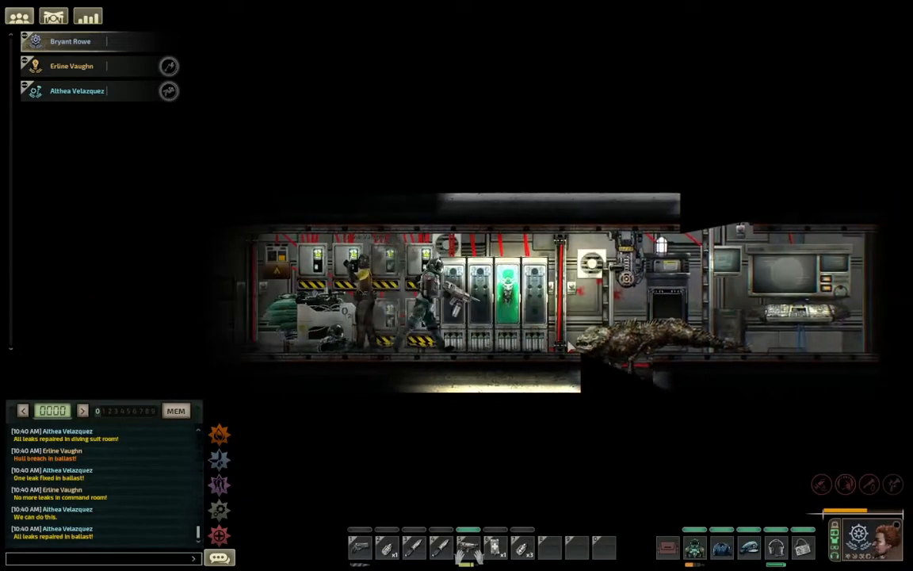
pyautogui.press('e')
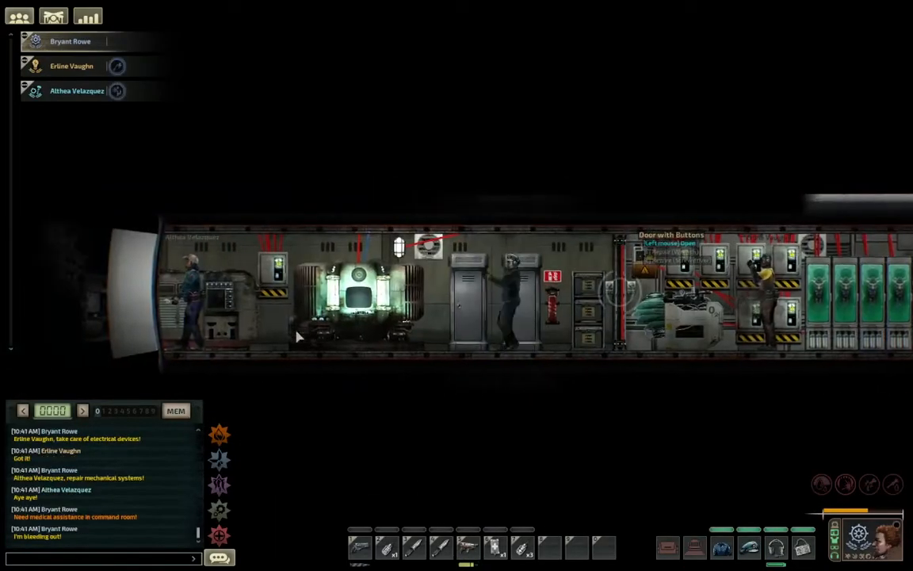
# Run the captain from the reactor room to the command room and check the navigation terminal
pyautogui.hotkey('shift', 'd')
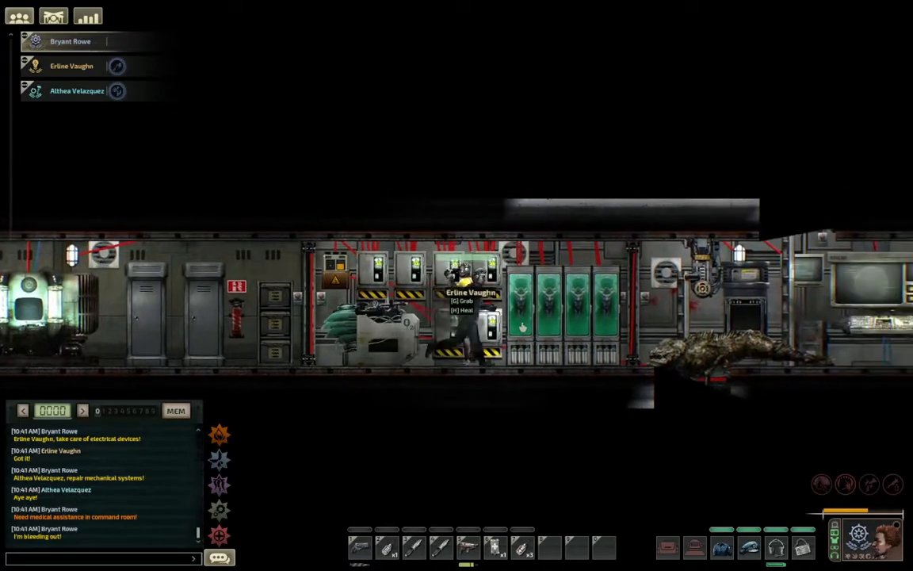
pyautogui.press('e')
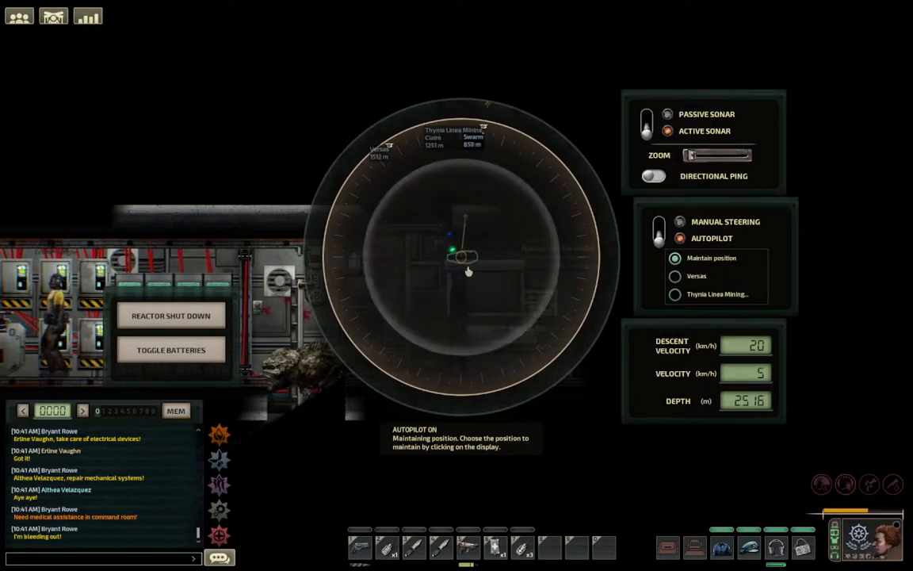
pyautogui.rightClick(468, 272)
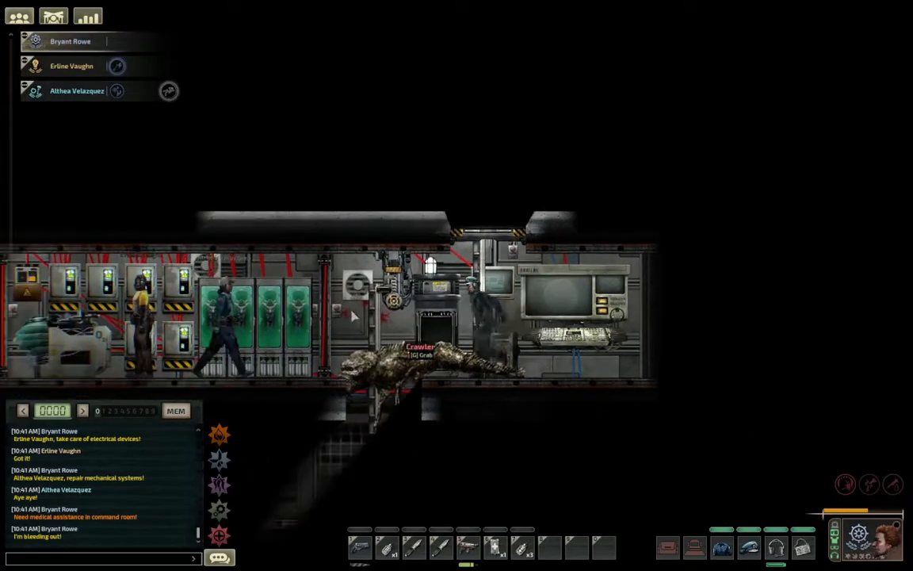
# Take the captain to the steel cabinet in the reactor room and run back toward the command room
pyautogui.press('a')
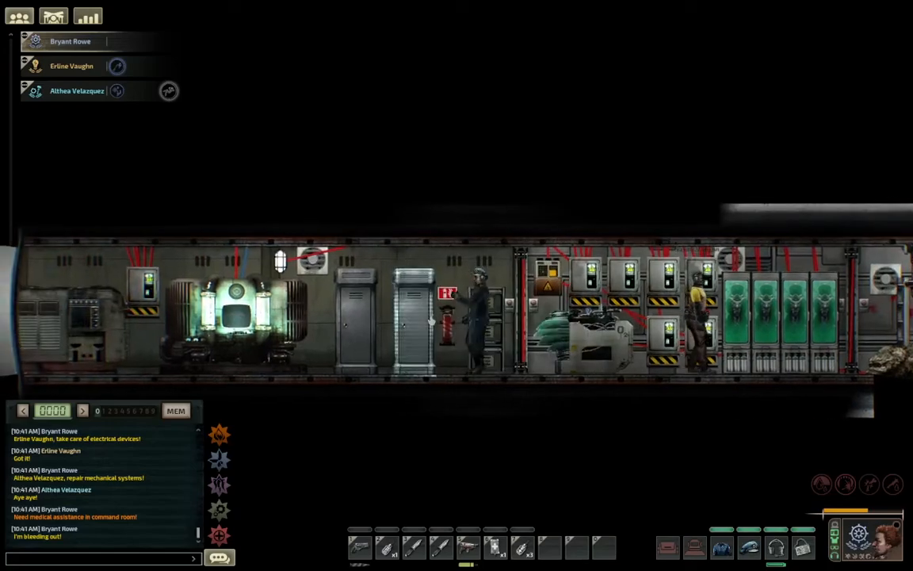
pyautogui.rightClick(422, 324)
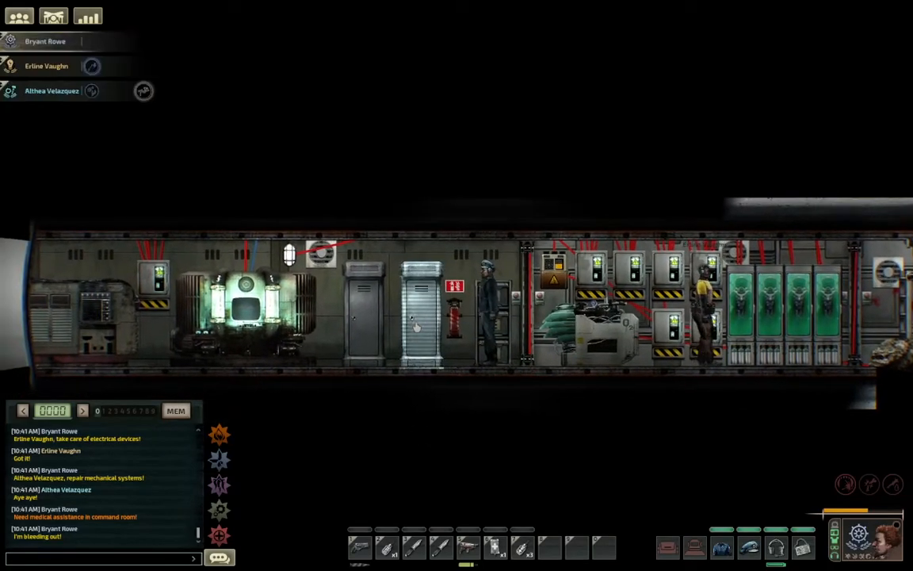
pyautogui.click(418, 326)
pyautogui.hotkey('shift', 'd')
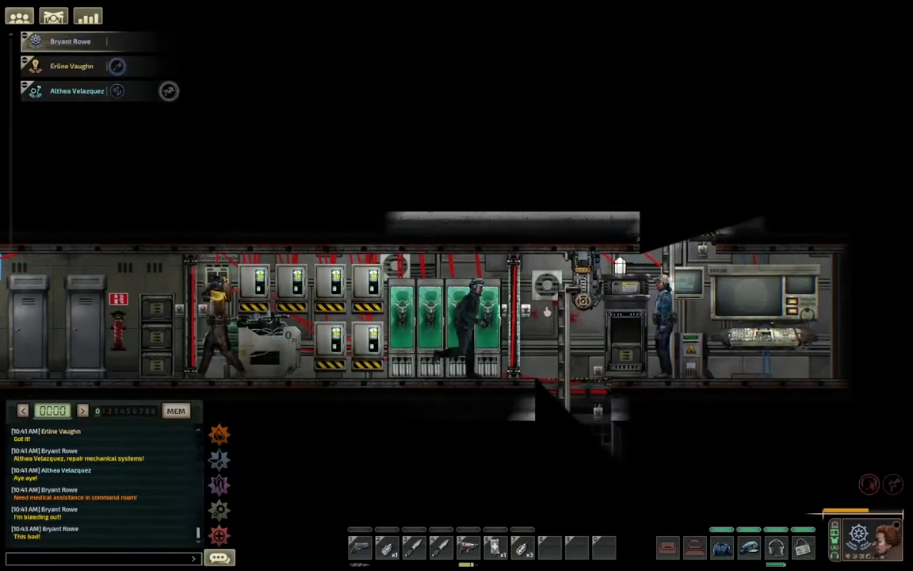
# Reopen the navigation terminal, steer the submarine straight up under manual steering and leave the terminal
pyautogui.click(507, 305)
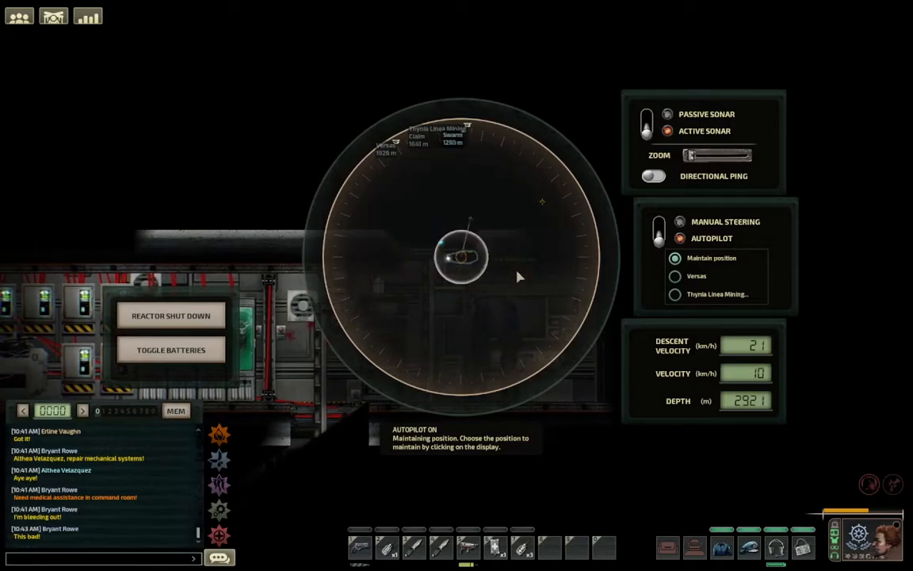
pyautogui.click(467, 202)
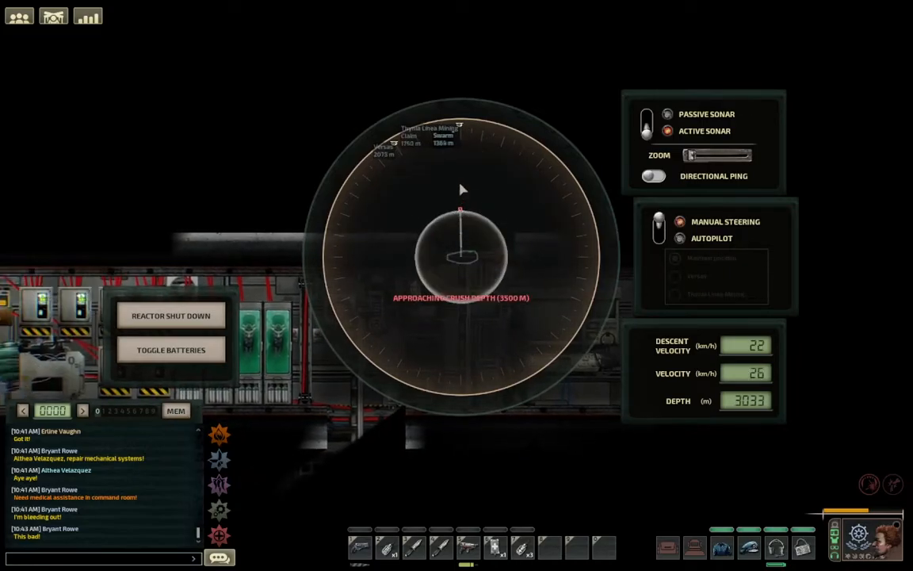
pyautogui.press('e')
# Open the ceiling hatch of the command room and climb the ladder into the upper compartment
pyautogui.press('a')
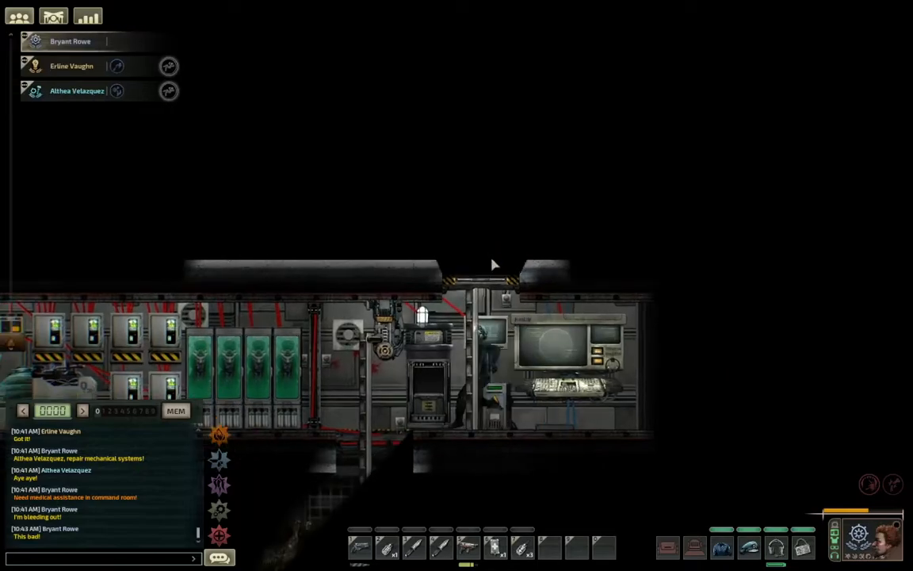
pyautogui.press('w')
pyautogui.click(499, 287)
pyautogui.press('w')
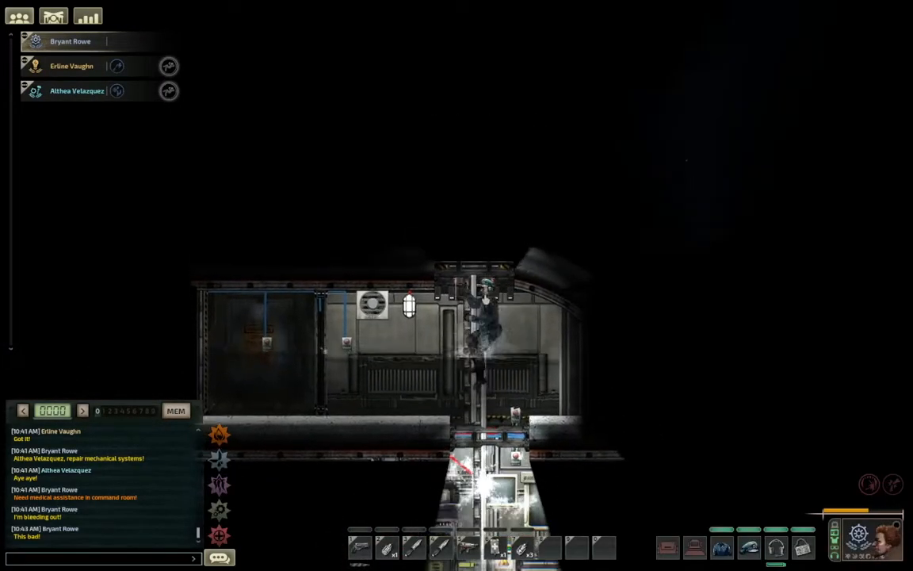
# Operate the floor hatch in the upper compartment and climb back down to the command room
pyautogui.press('a')
pyautogui.press('d')
pyautogui.click(519, 345)
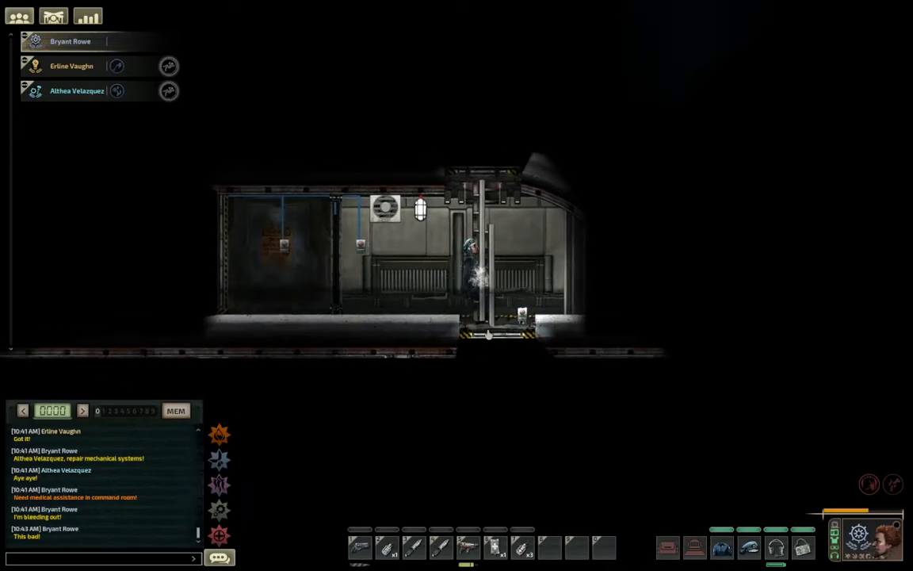
pyautogui.click(531, 362)
pyautogui.press('s')
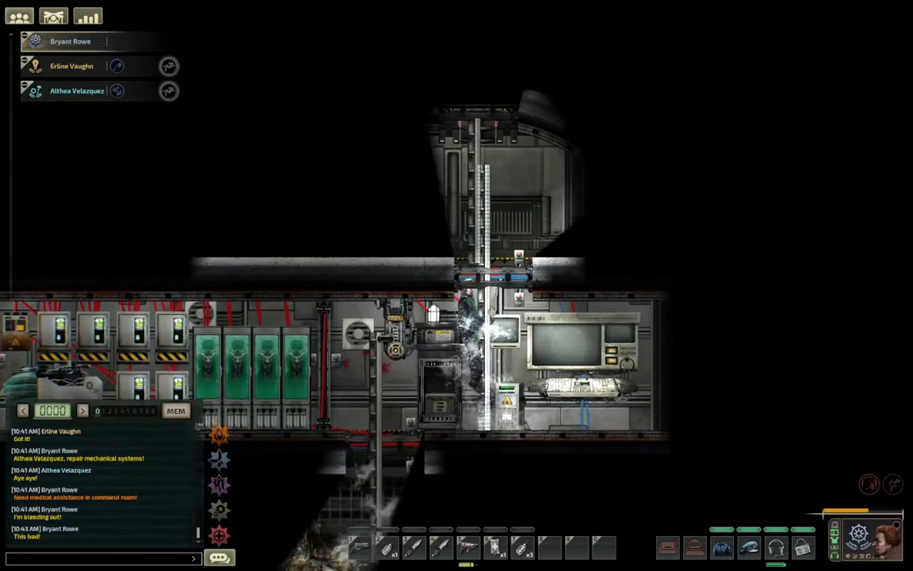
# Revisit the navigation terminal to check the submarine's descent velocity and depth
pyautogui.press('d')
pyautogui.press('e')
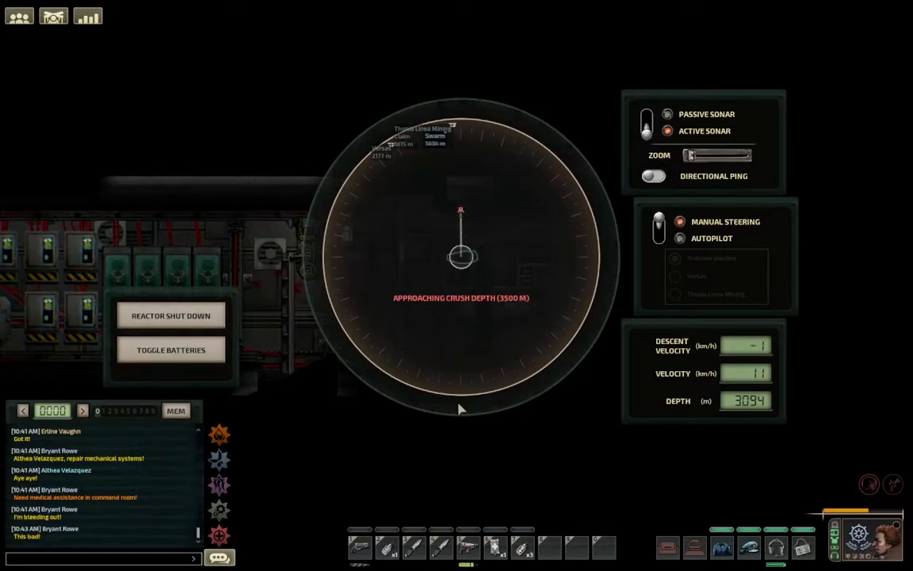
pyautogui.press('e')
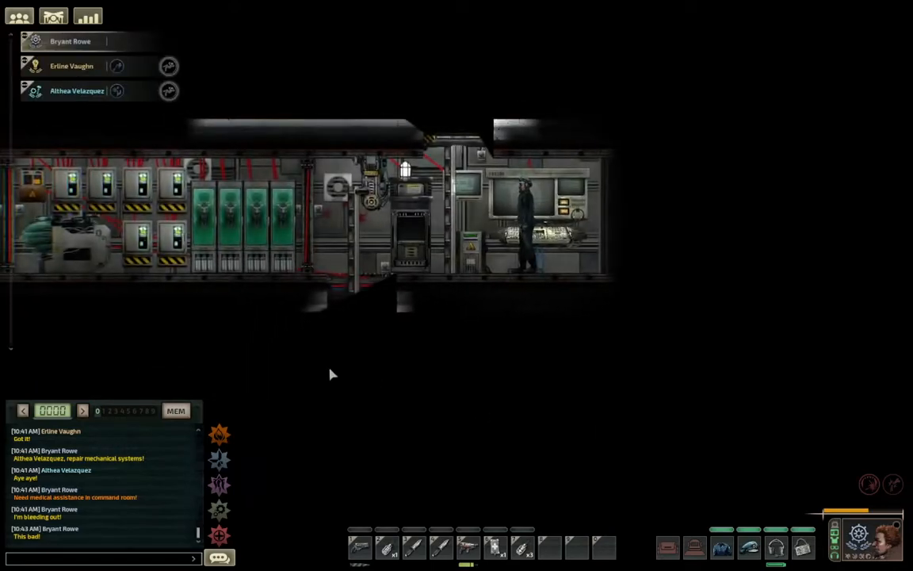
pyautogui.press('e')
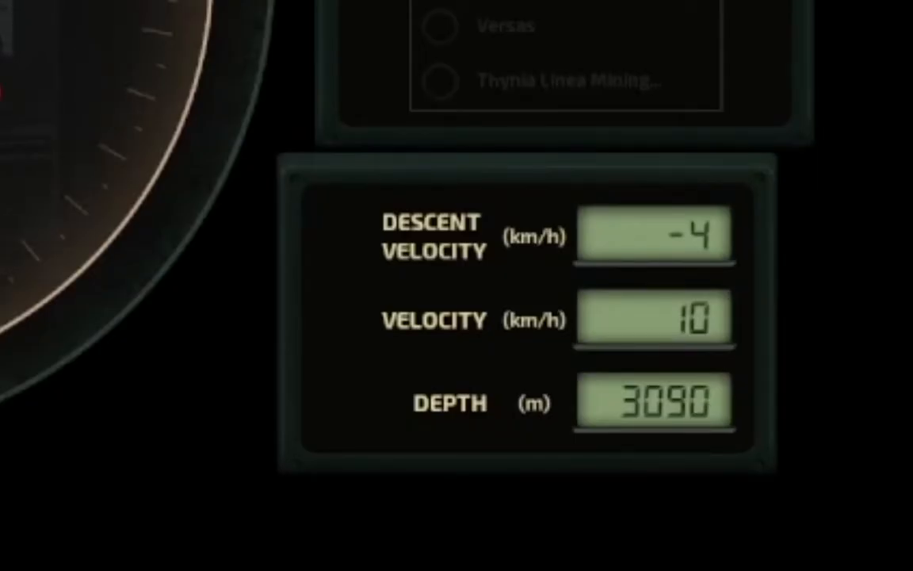
pyautogui.press('e')
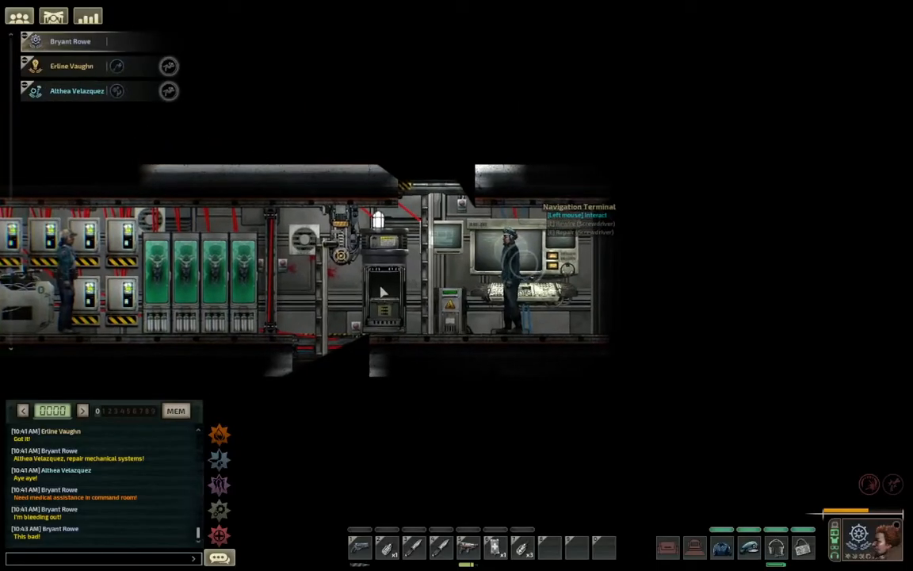
# Run the captain to the reactor to inspect it and head back toward the command room
pyautogui.hotkey('shift', 'a')
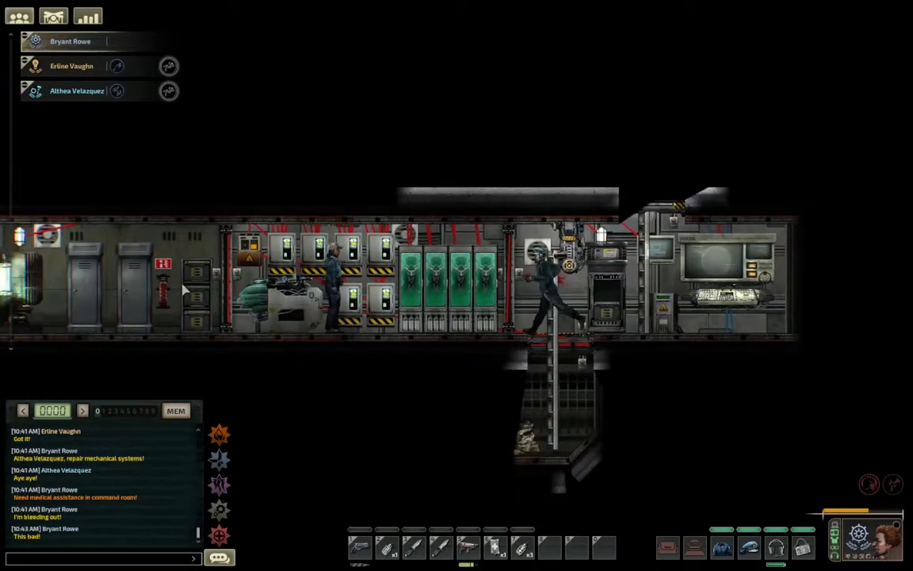
pyautogui.hotkey('shift', 'a')
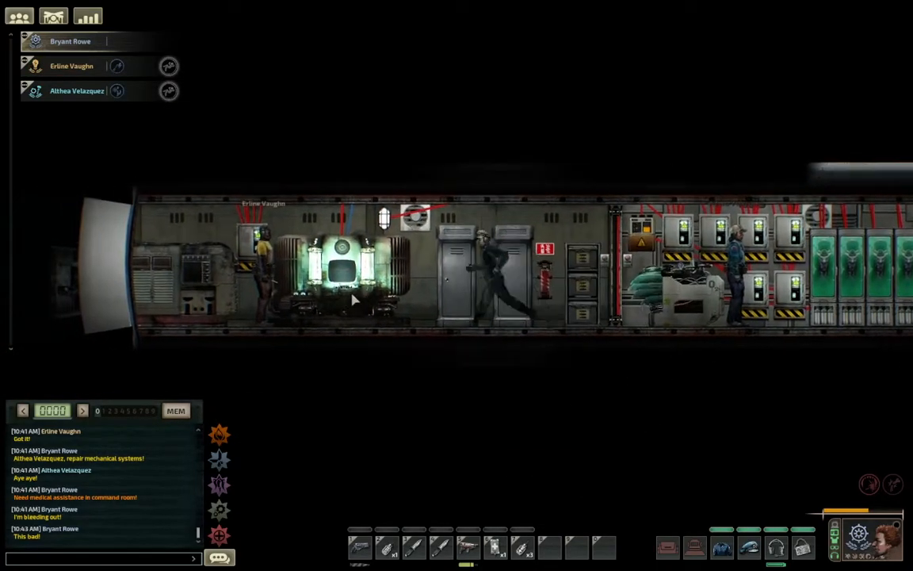
pyautogui.hotkey('shift', 'a')
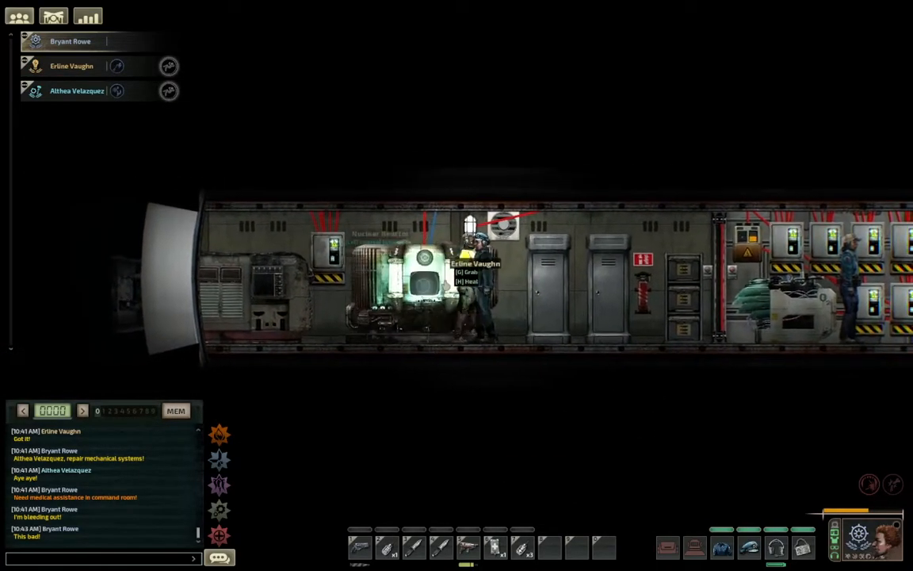
pyautogui.hotkey('shift', 'd')
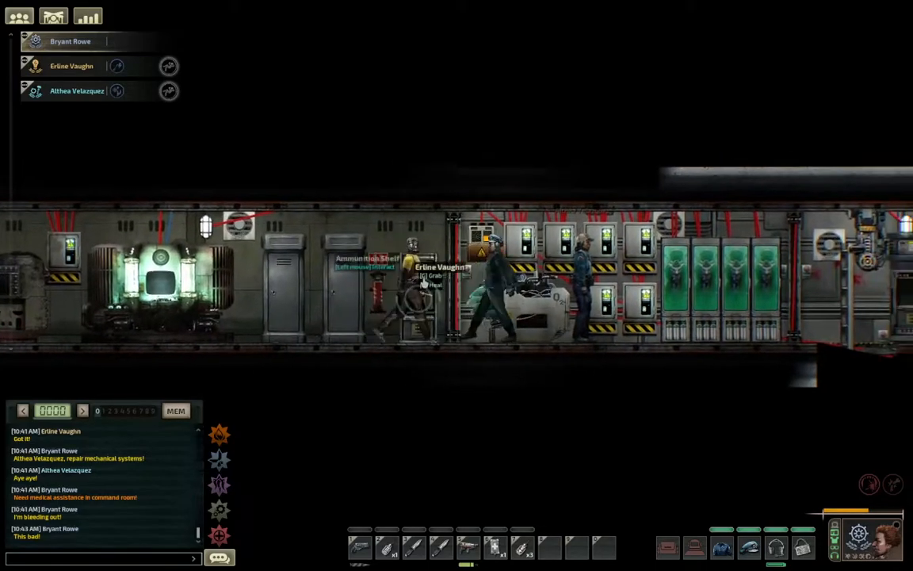
# Shut down the reactor from the navigation terminal and walk through the junction box room to check the effect
pyautogui.press('e')
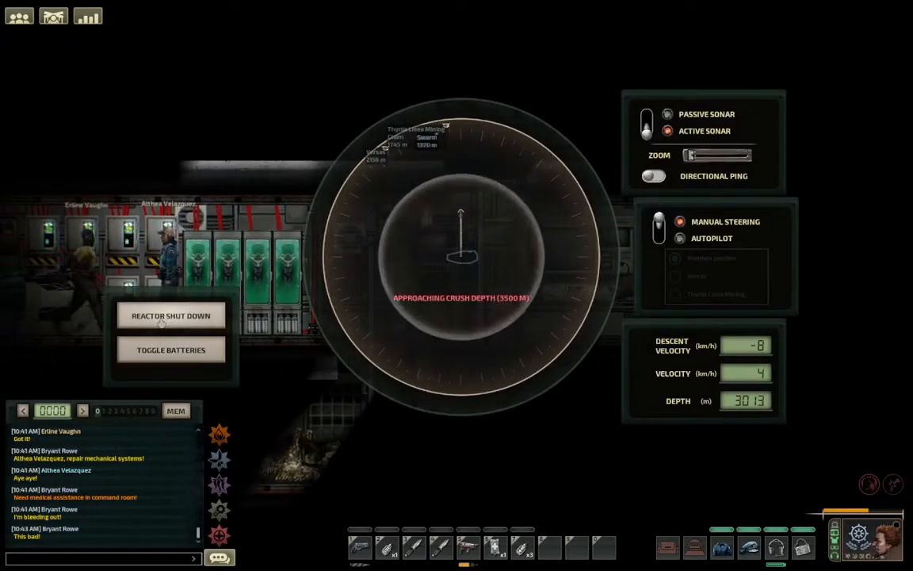
pyautogui.click(166, 316)
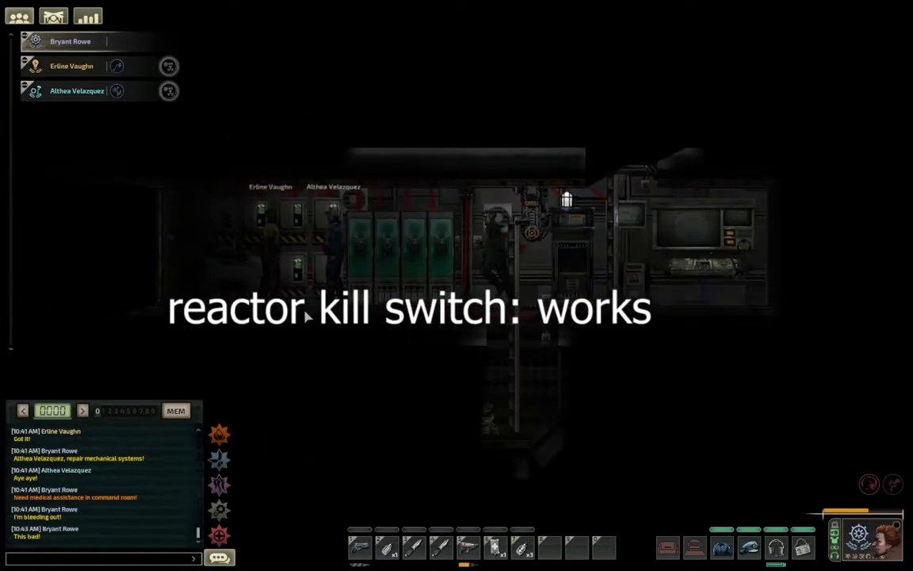
pyautogui.press('a')
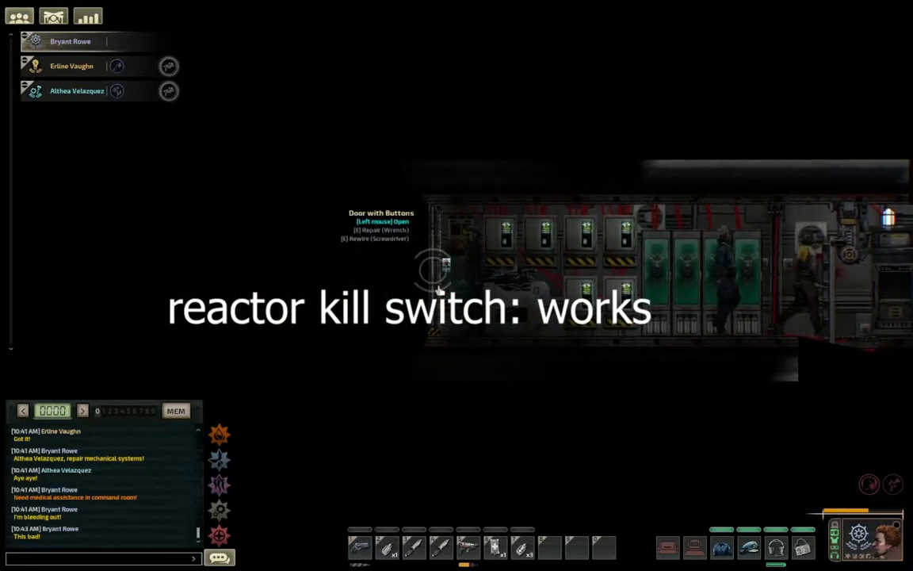
pyautogui.press('d')
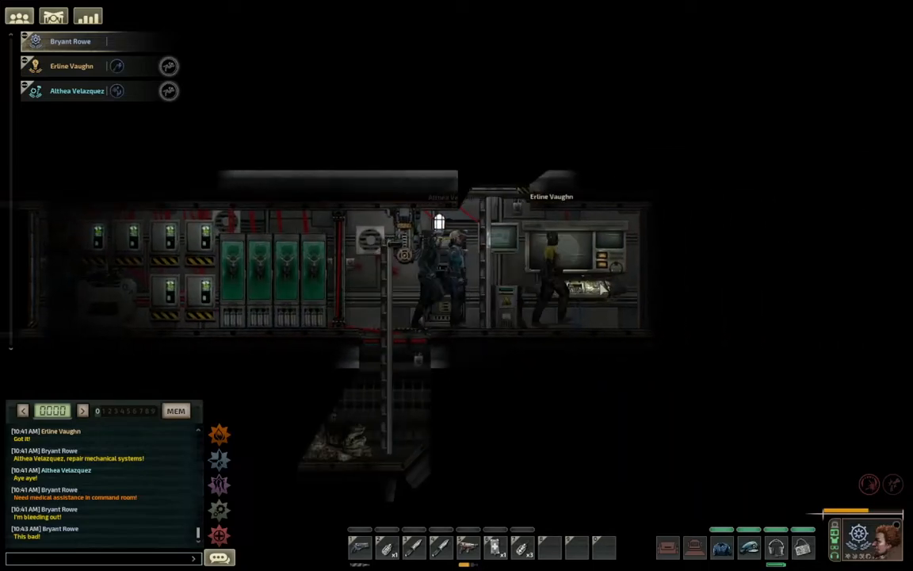
# Return to the navigation terminal and try to switch on backup power by toggling the batteries
pyautogui.click(501, 288)
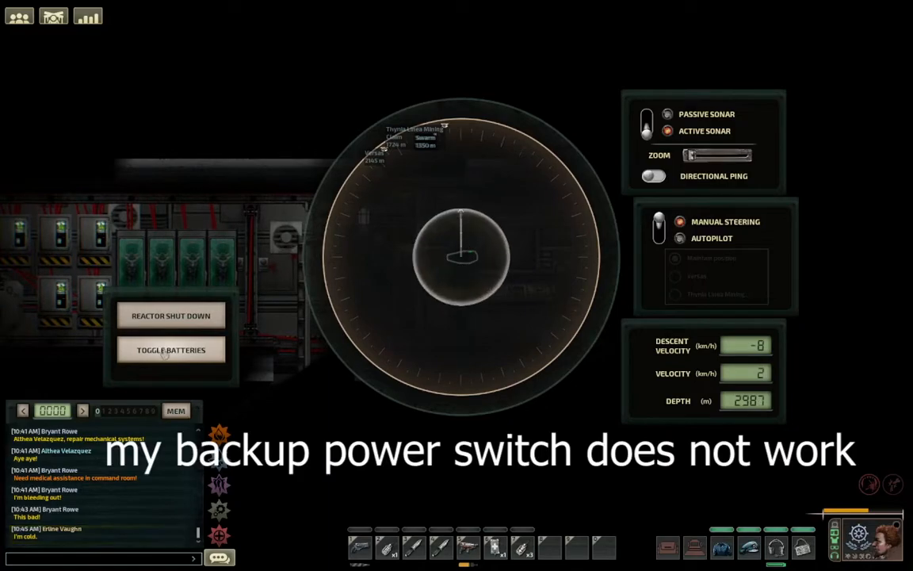
pyautogui.click(164, 352)
pyautogui.click(531, 275)
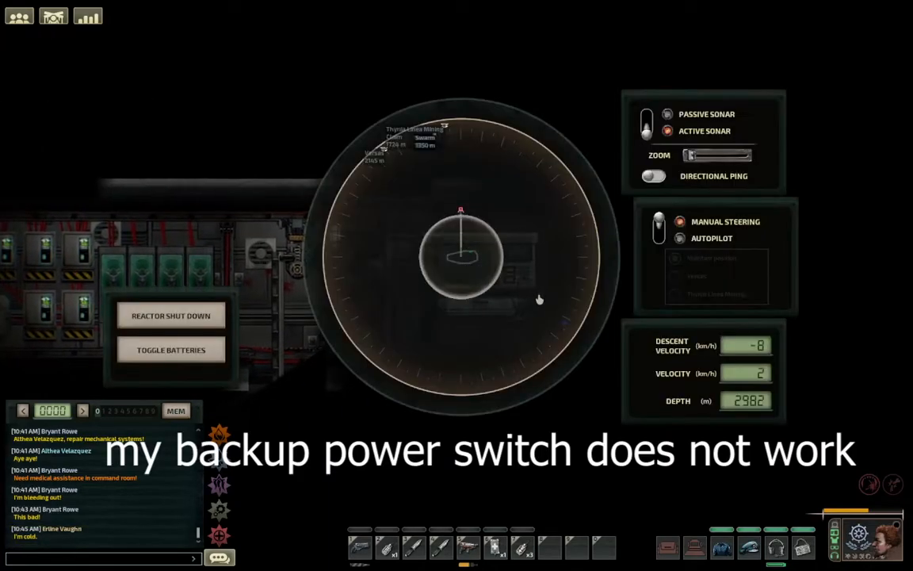